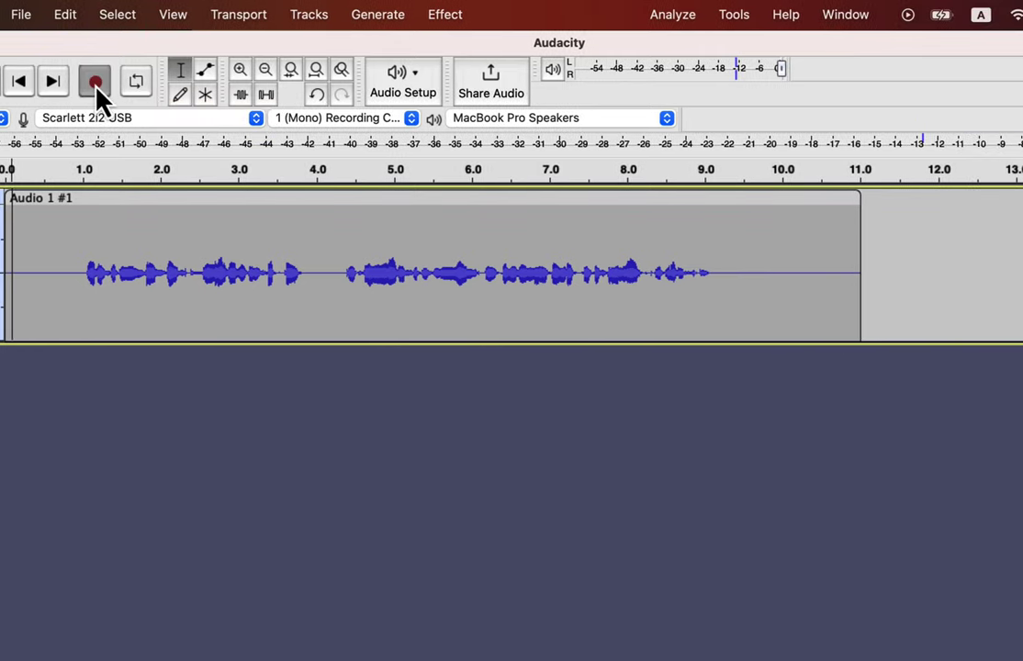
Step: Record a second clip after the first one on the Audio 1 track and shift it to start at about 11.2 s
click(96, 83)
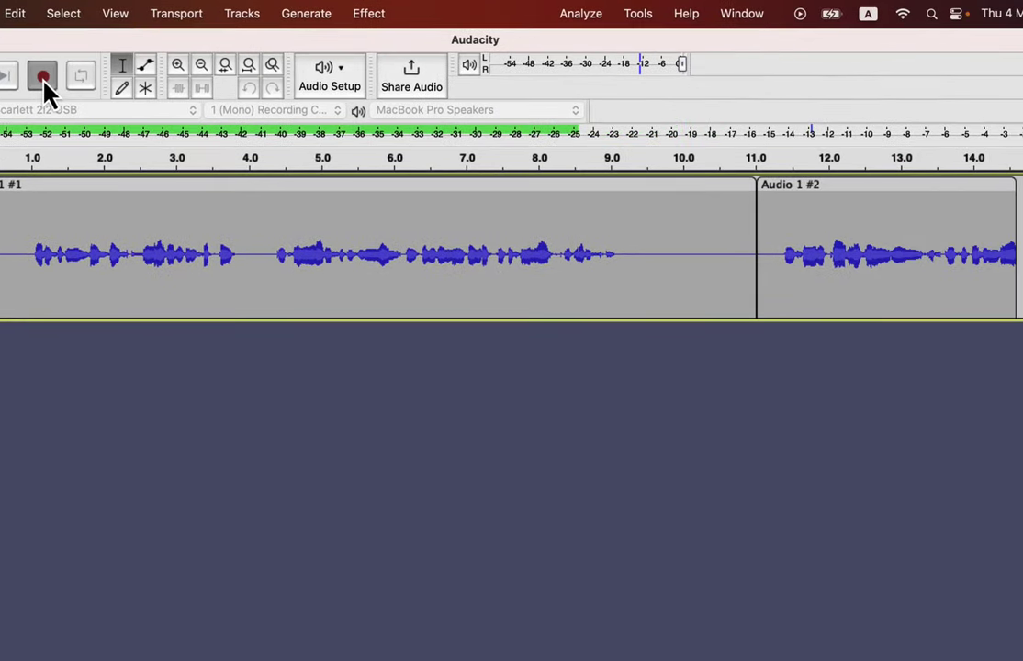
key(space)
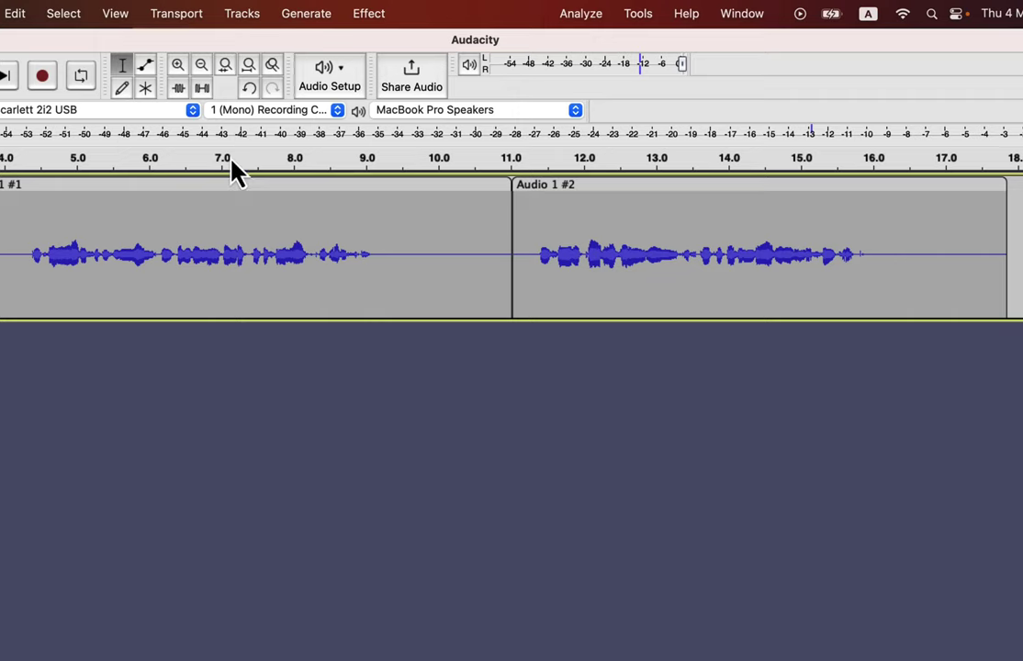
mouse_move(584, 187)
mouse_down()
mouse_move(653, 192)
mouse_move(568, 192)
mouse_move(594, 189)
mouse_move(587, 184)
mouse_up()
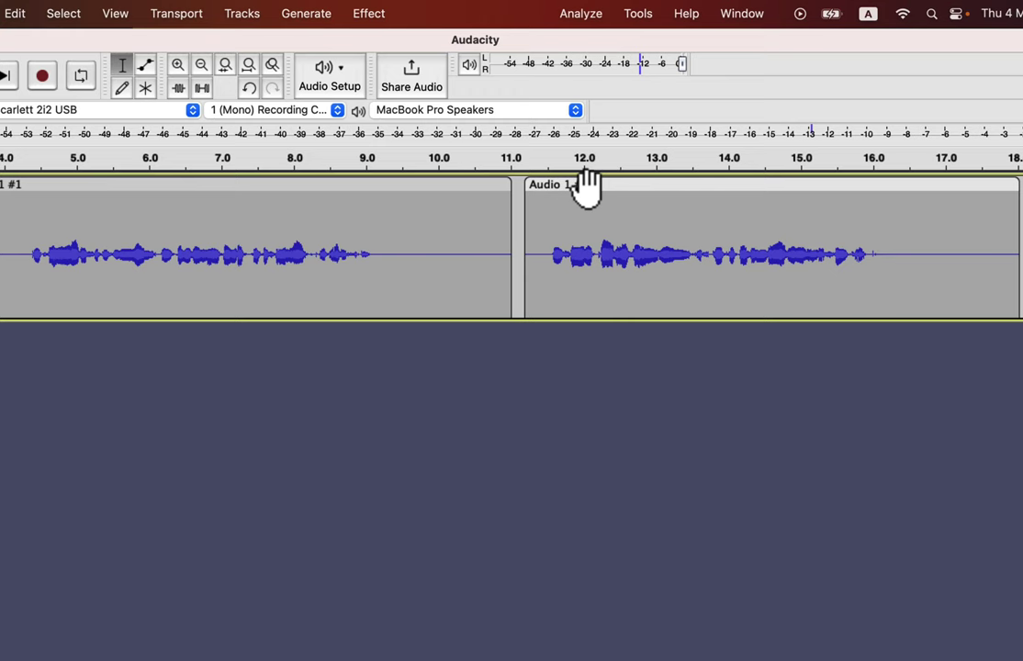
Step: Record a take onto a new second track, starting at about 4.0 s, while the first track plays
scroll(585, 184, left, 5)
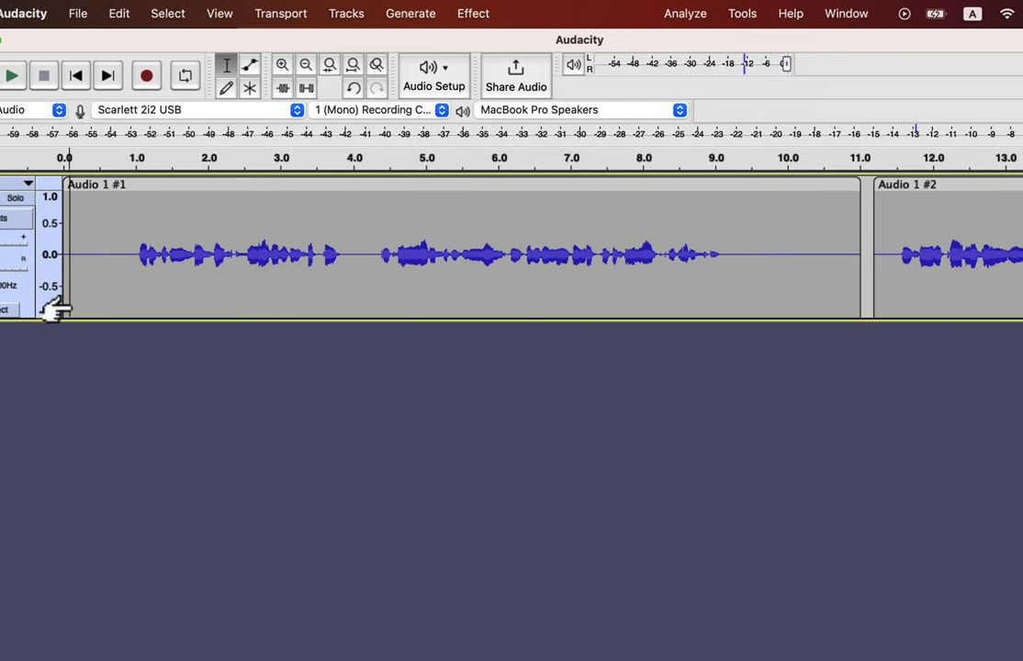
click(121, 300)
click(357, 283)
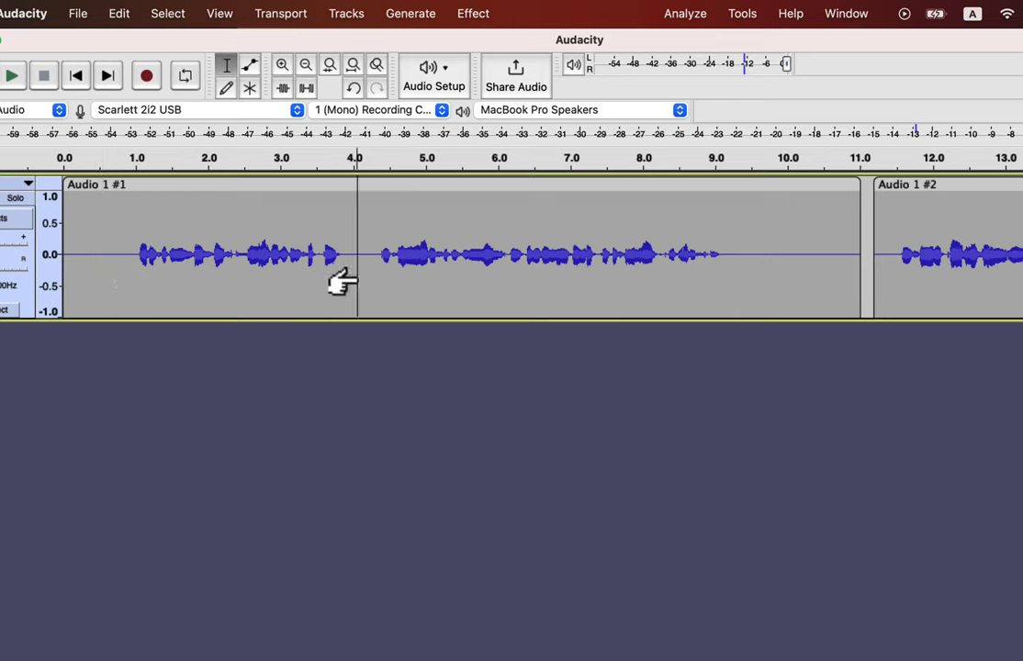
click(144, 79)
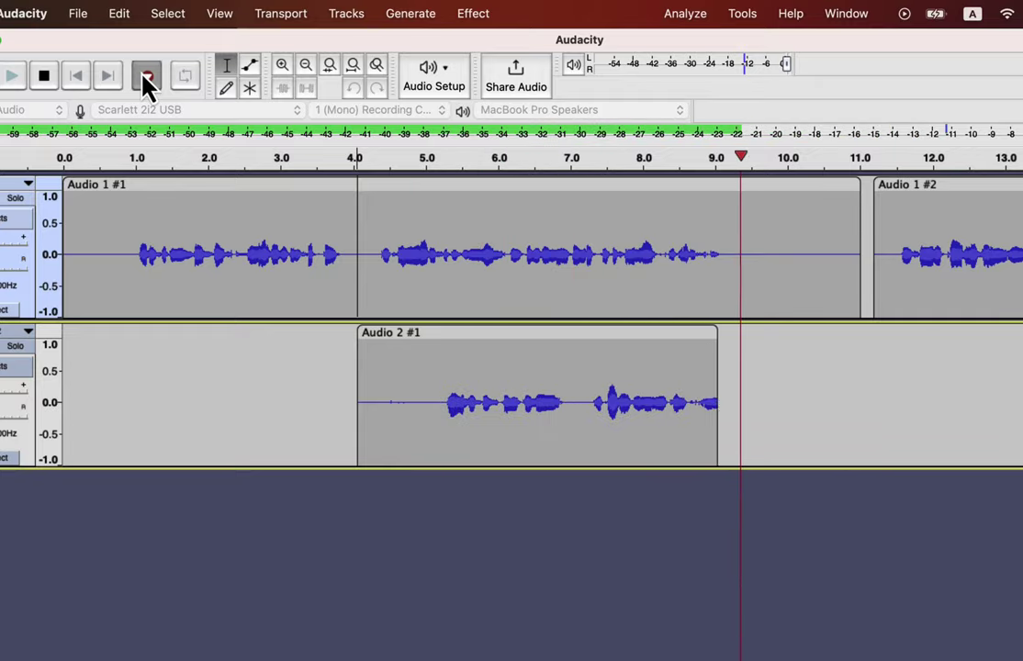
click(45, 78)
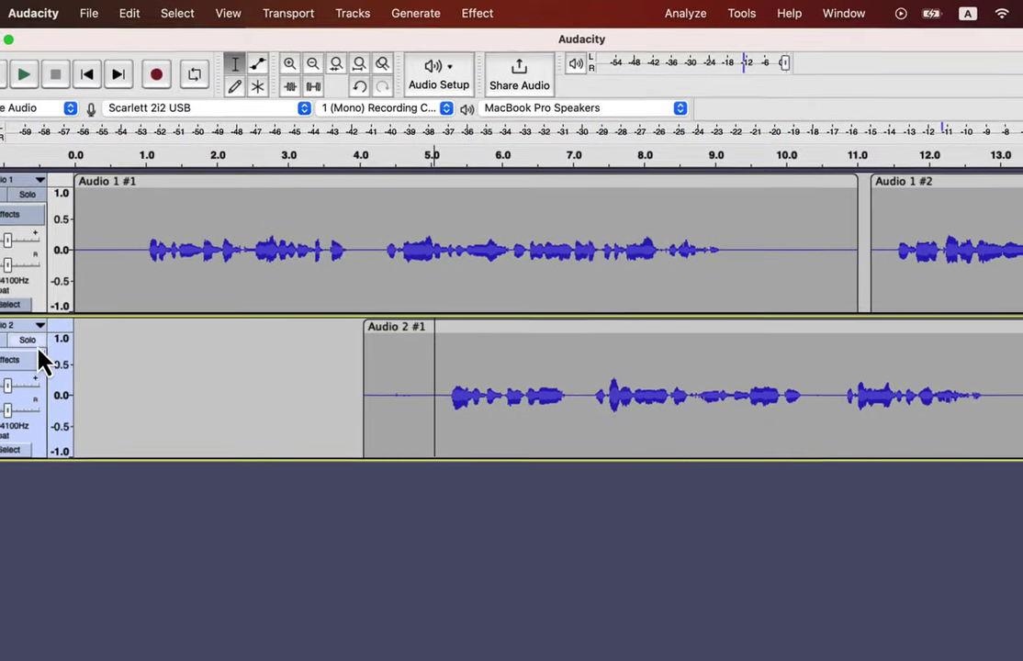
Step: Solo the Audio 2 track and look up the Overdub setting among the transport options
click(15, 345)
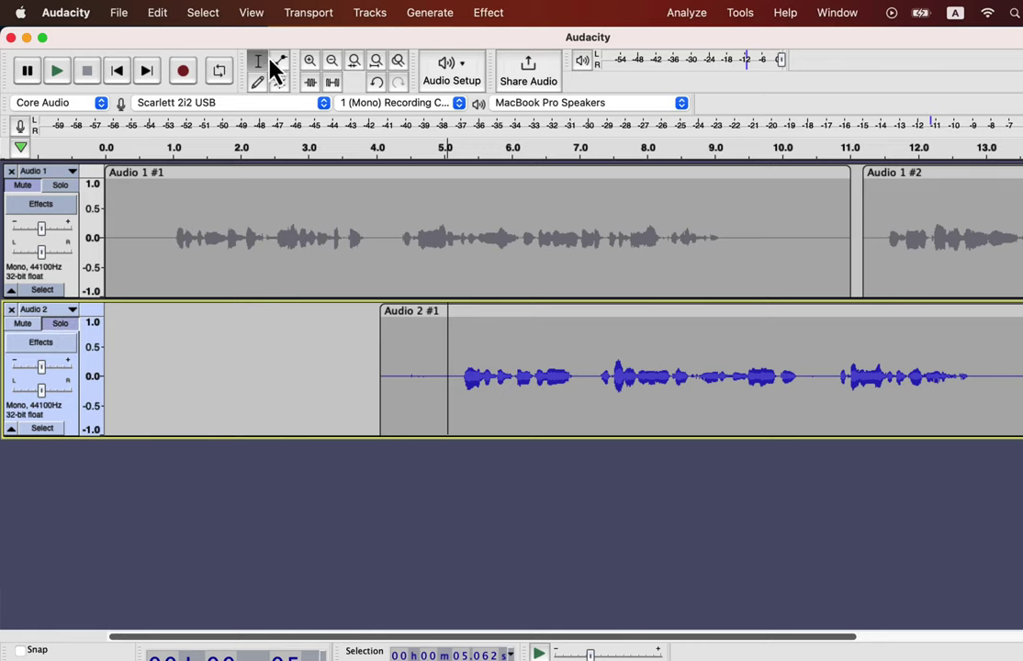
click(309, 15)
mouse_move(327, 171)
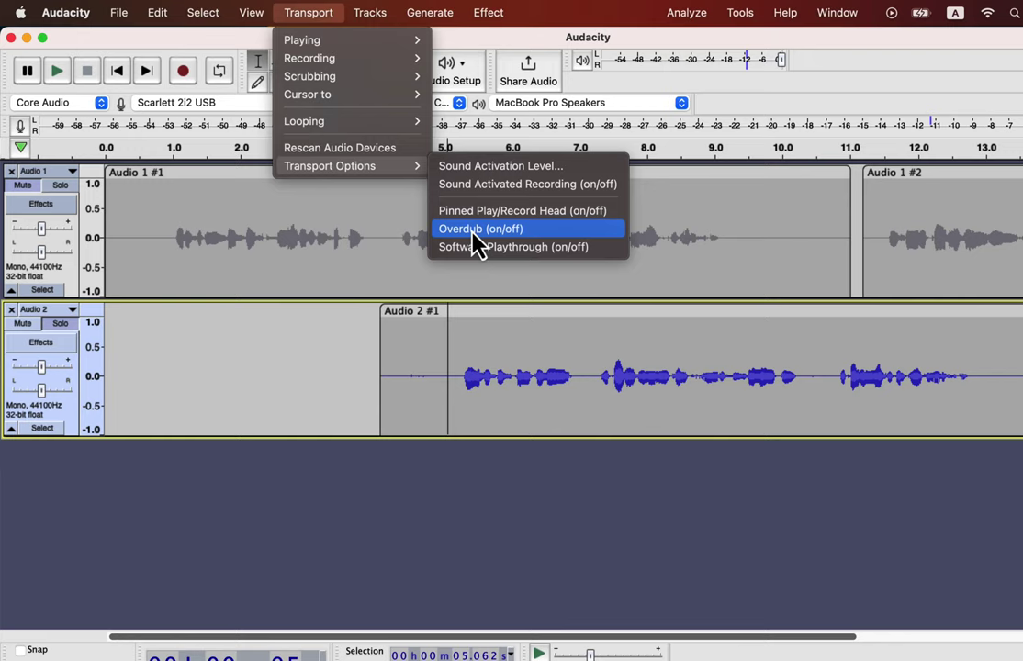
Step: Switch to the "Audacity record and edit" project, select the audio from about 1.0 to 3.8 s, and deselect the track
key(super+Tab)
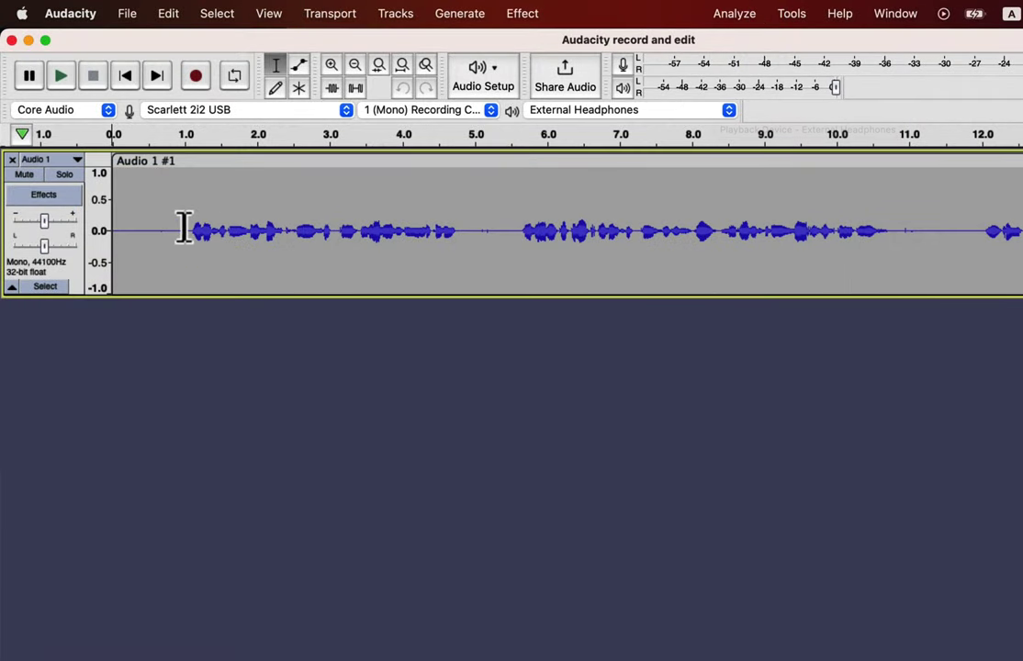
drag(184, 229, 388, 240)
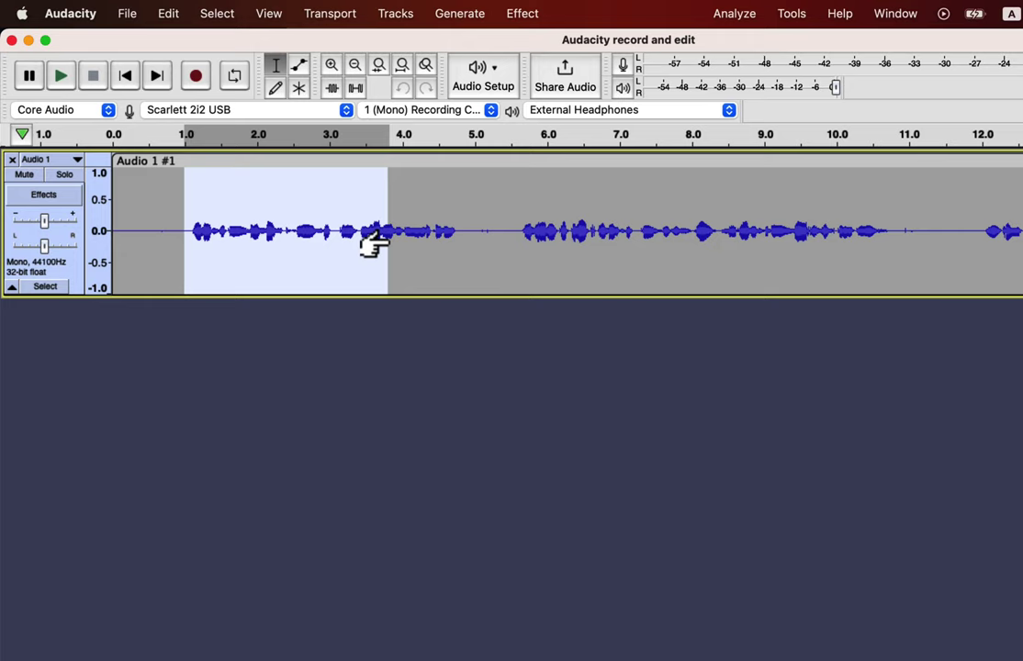
click(183, 375)
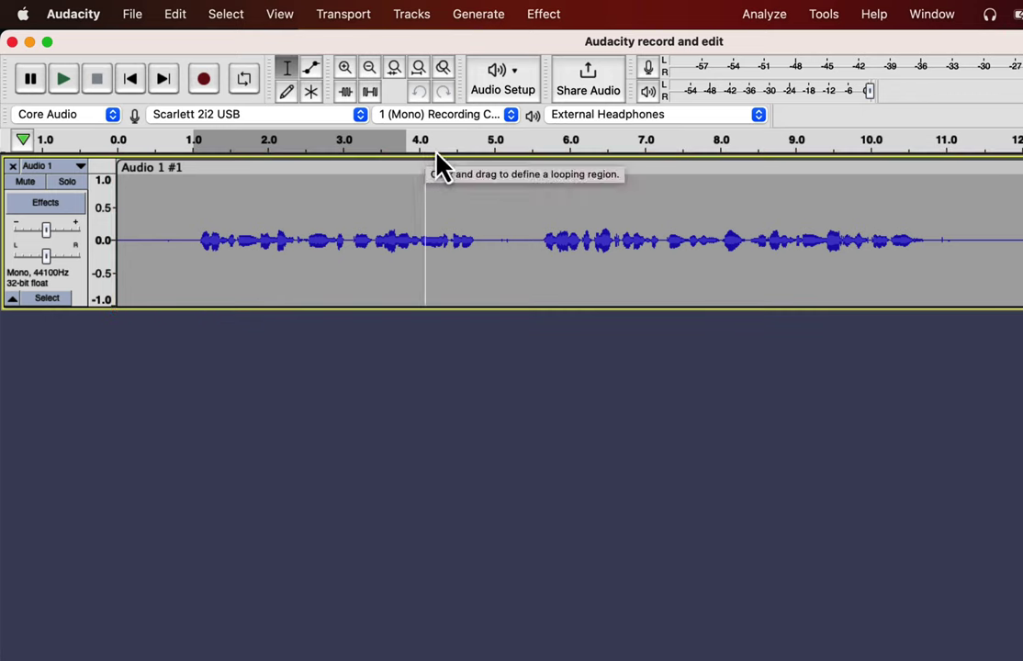
Step: Play the recording from the 6-second mark, stop it, and play it again from about 3.1 s
click(571, 147)
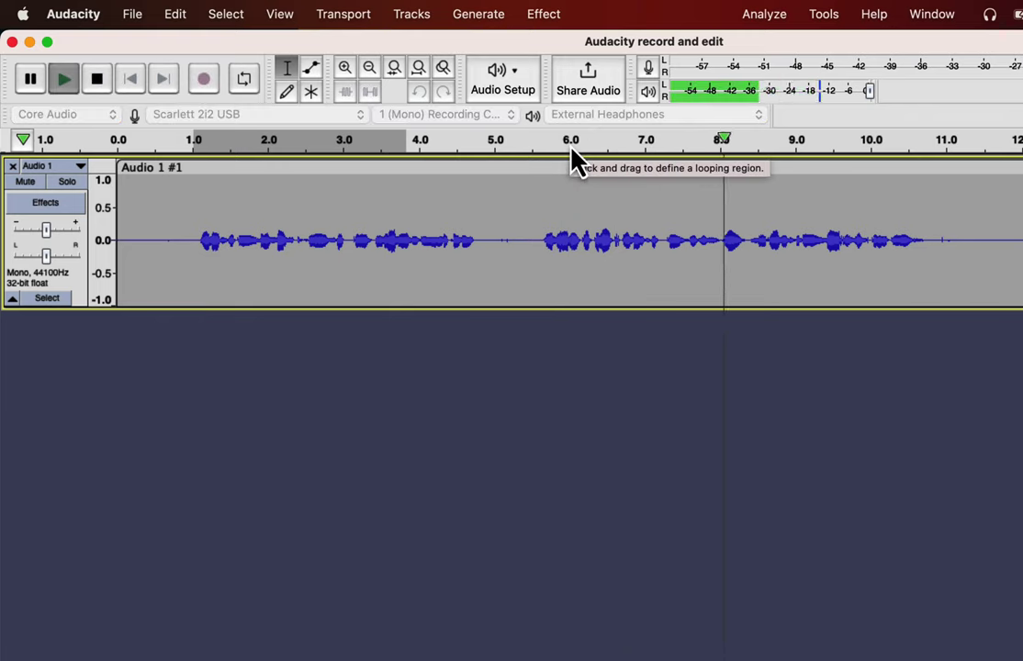
key(space)
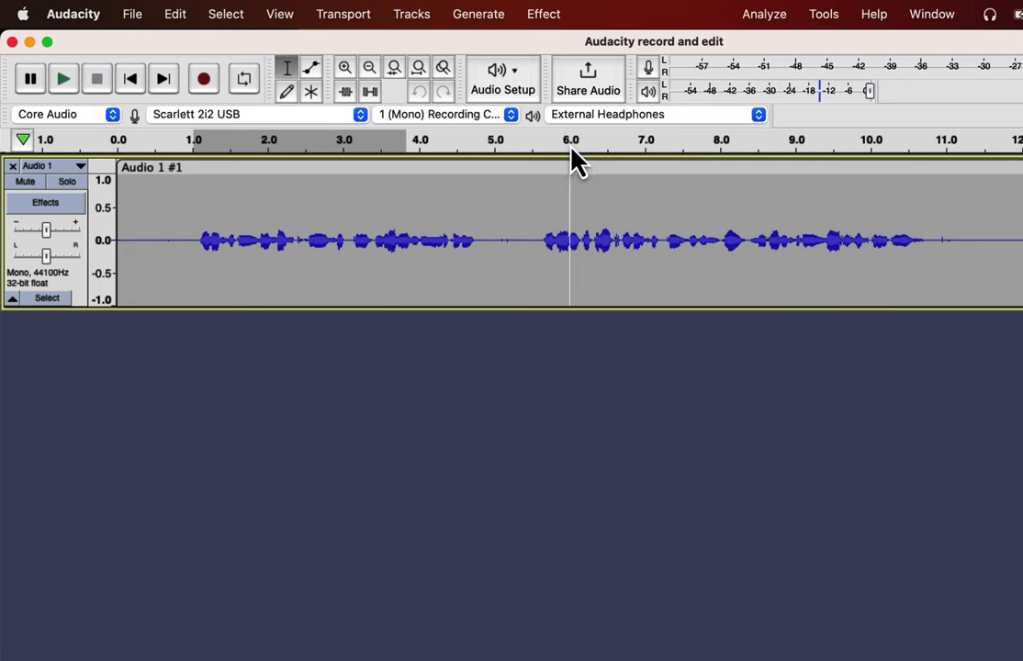
click(350, 246)
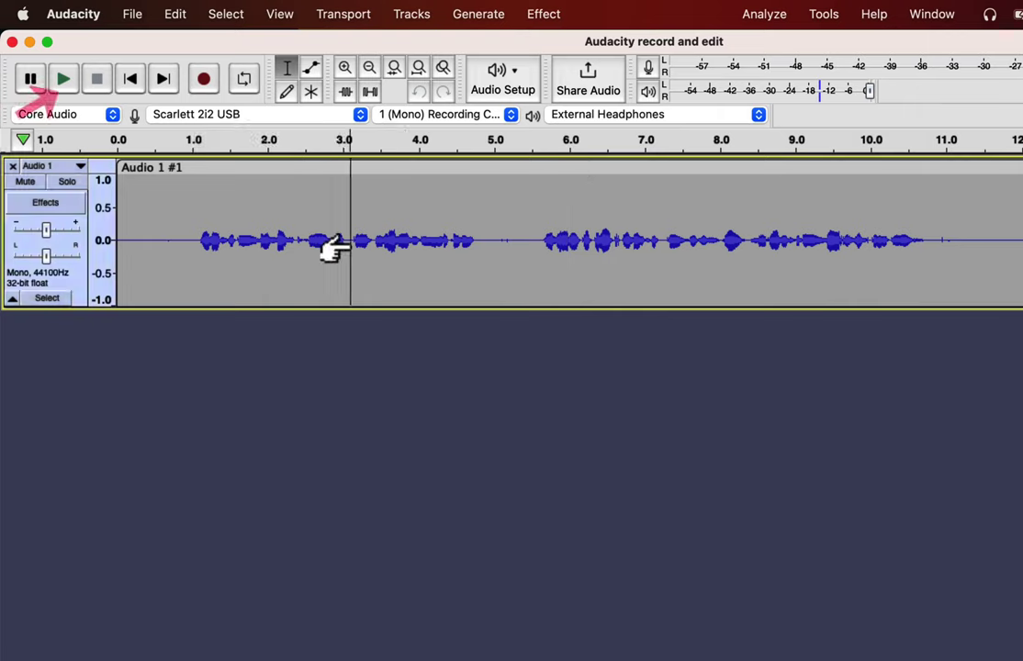
key(space)
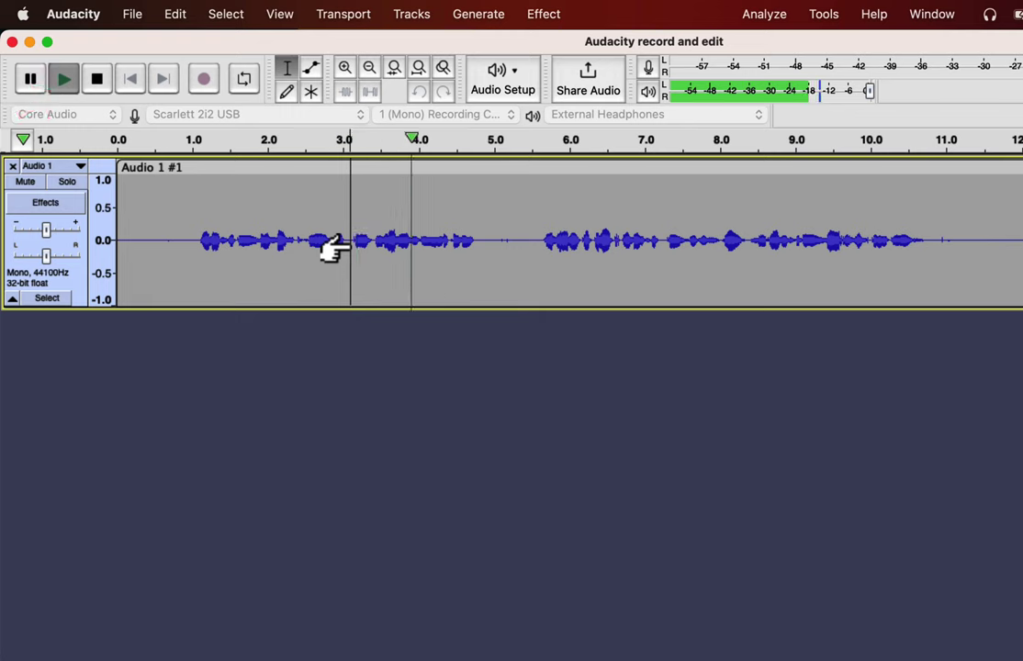
key(space)
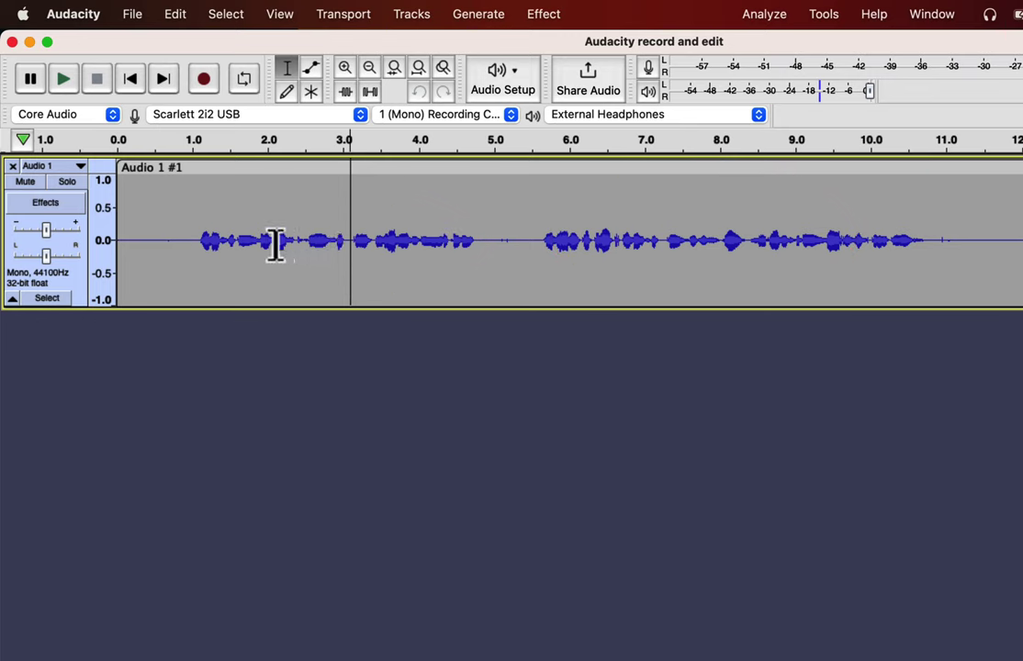
Step: Listen to the first second of the recording before the speech and enlarge the track's height
drag(194, 244, 120, 253)
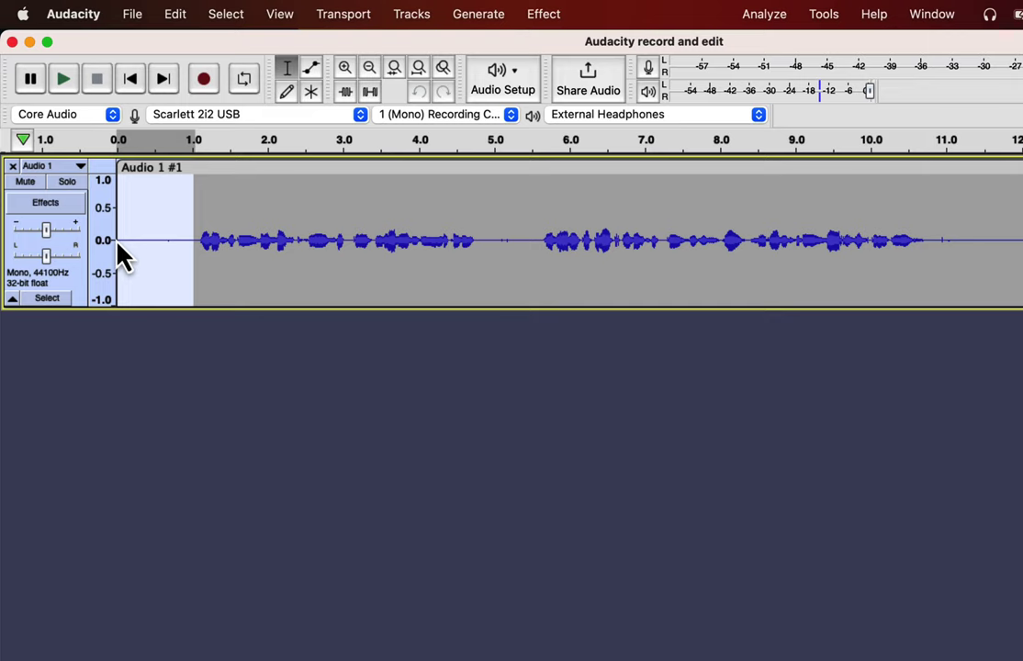
key(space)
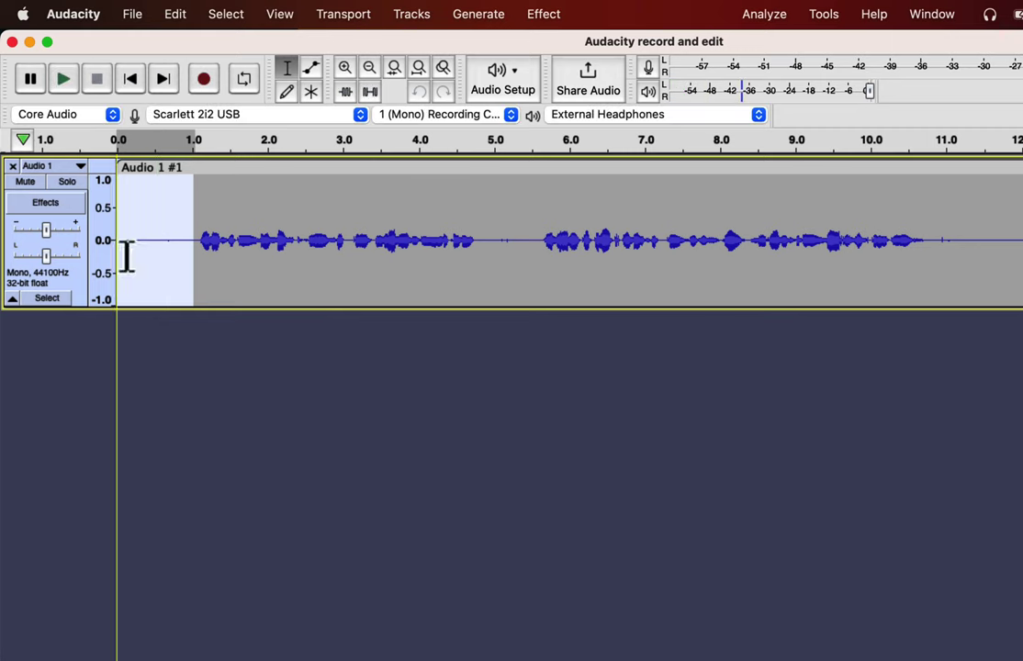
drag(158, 309, 146, 563)
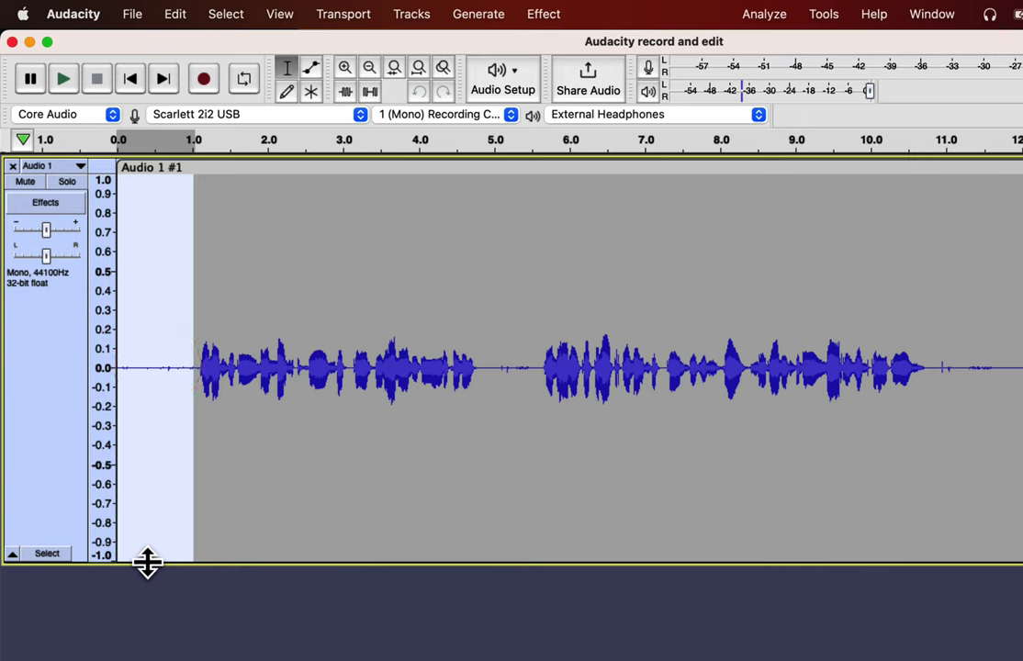
Step: Delete the noise in the pause from about 5.0 to 5.5 s, and undo the deletion
drag(497, 370, 531, 384)
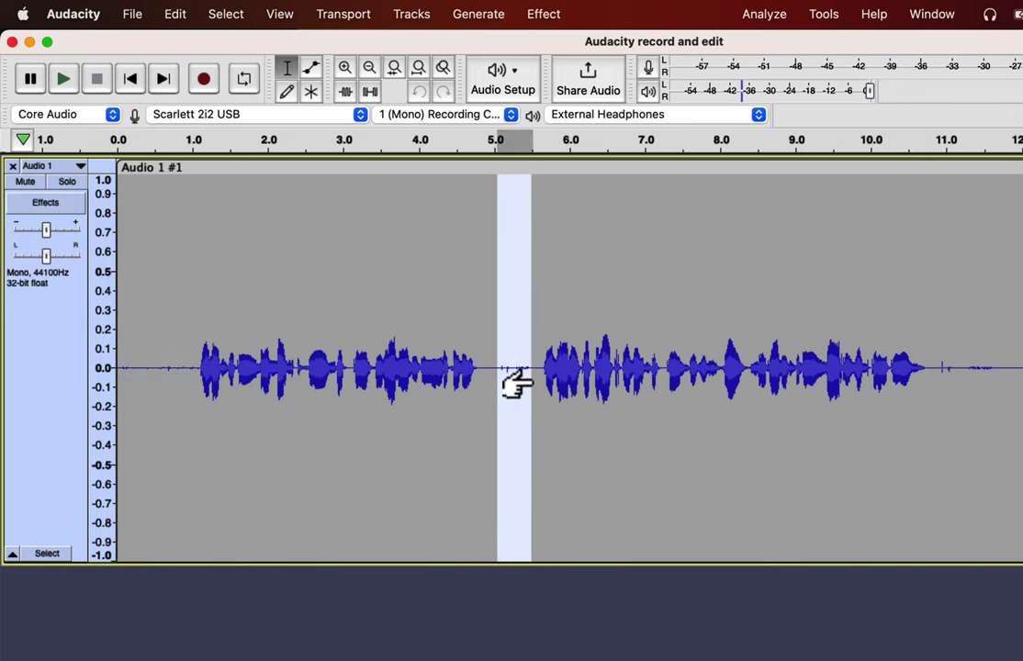
key(Delete)
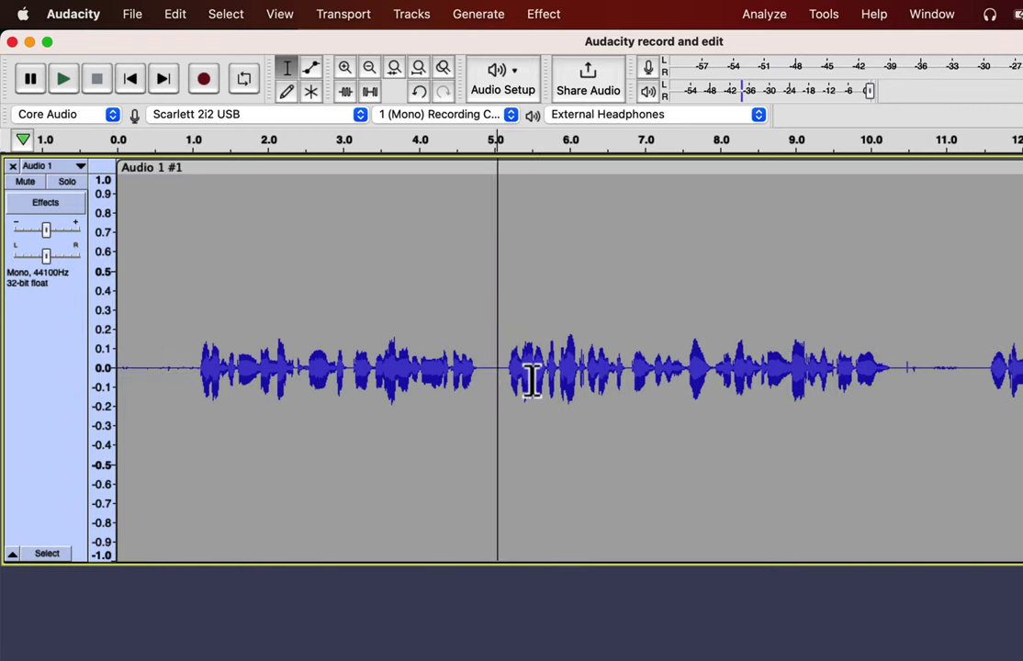
key(super+z)
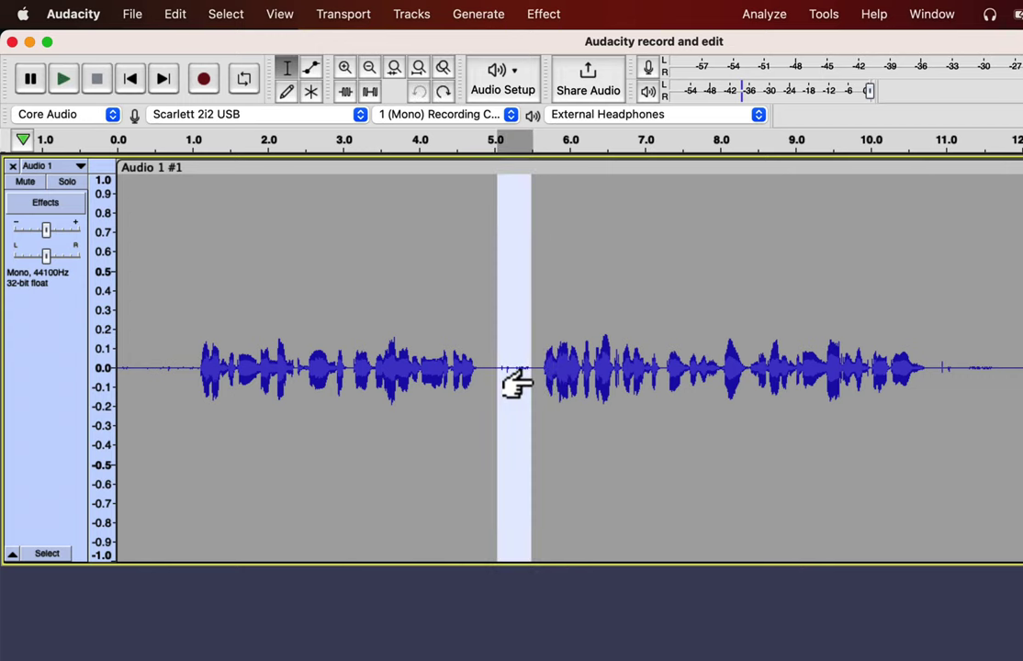
Step: Delete the first spoken phrase from about 1.0 to 4.8 s, and undo the deletion
drag(479, 370, 194, 366)
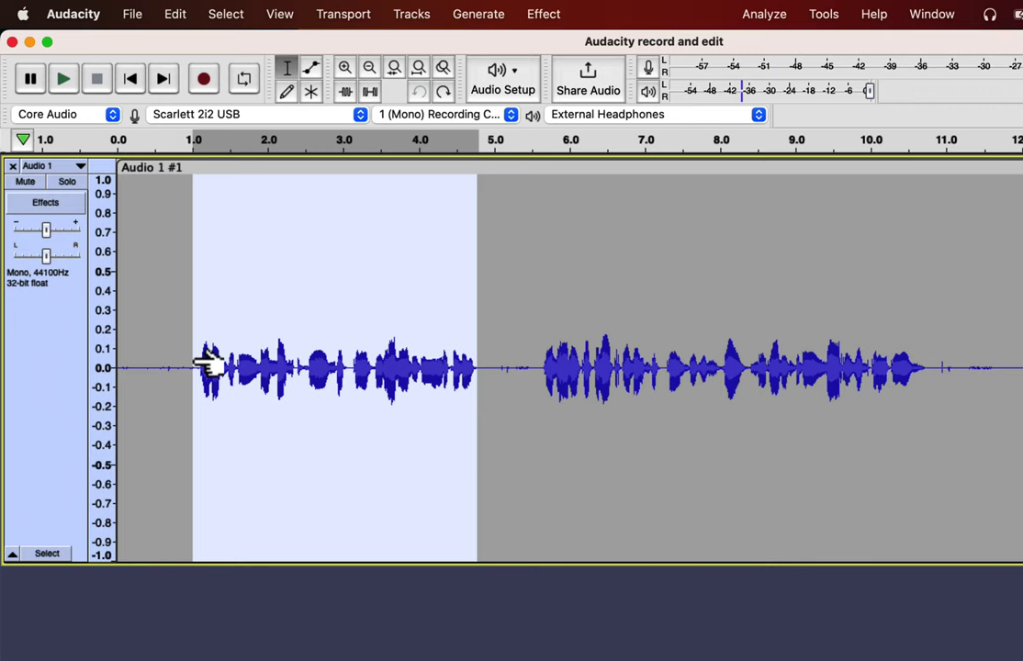
key(BackSpace)
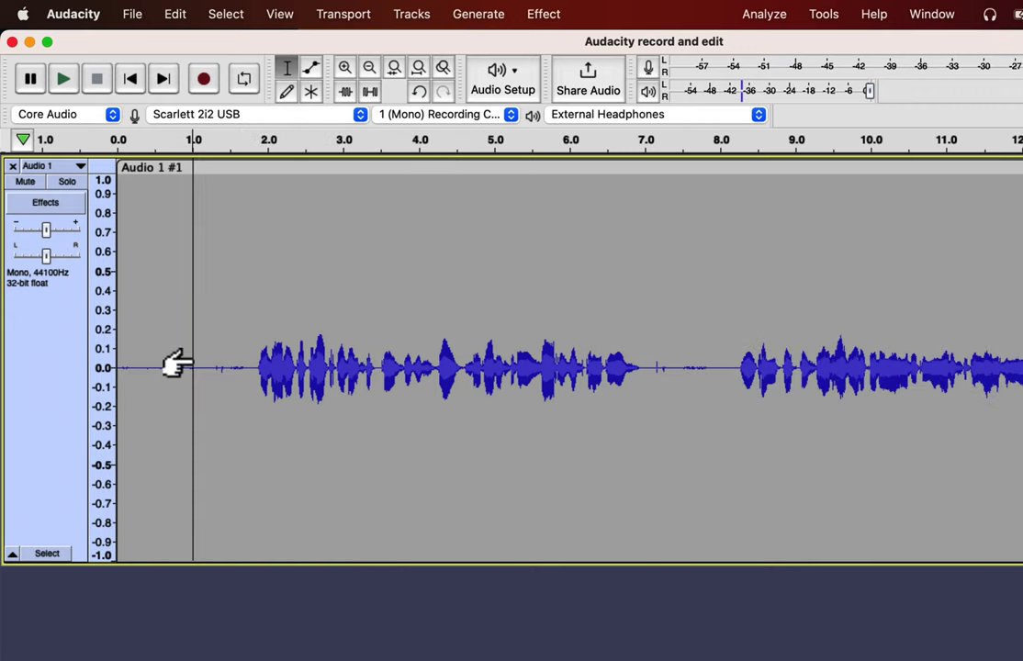
key(super+z)
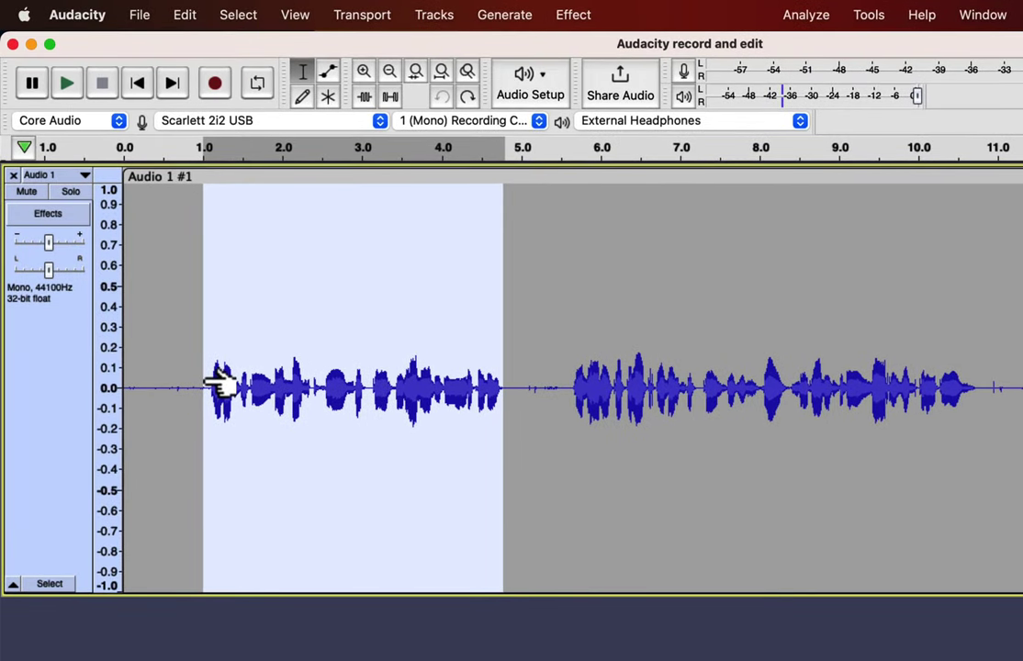
Step: Silence the selected phrase and undo it, and trim away the audio outside the selection and undo that too
click(396, 105)
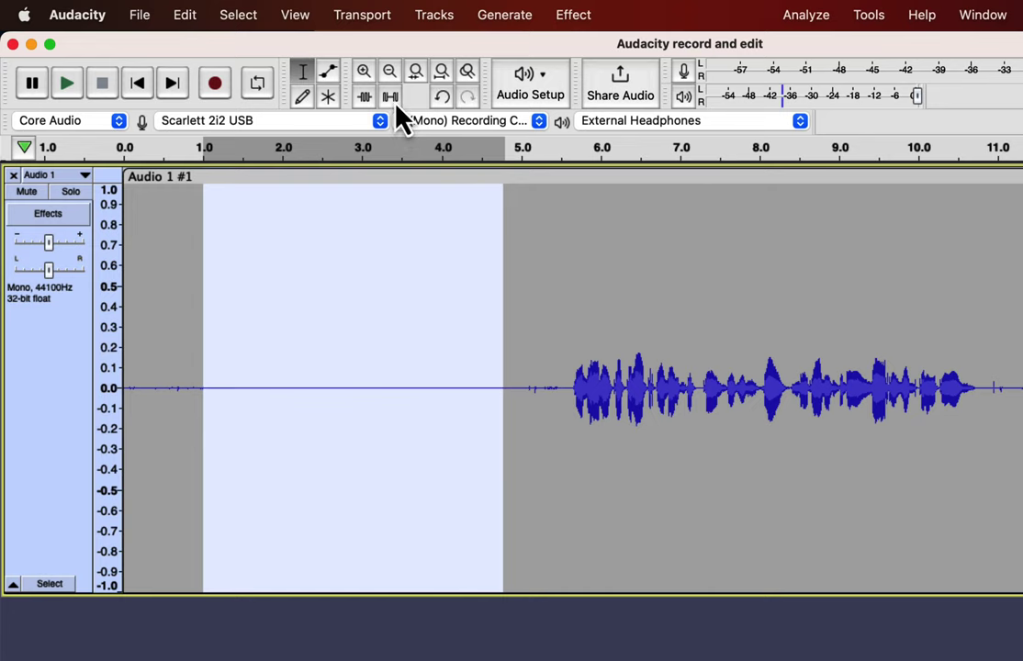
key(space)
key(super+z)
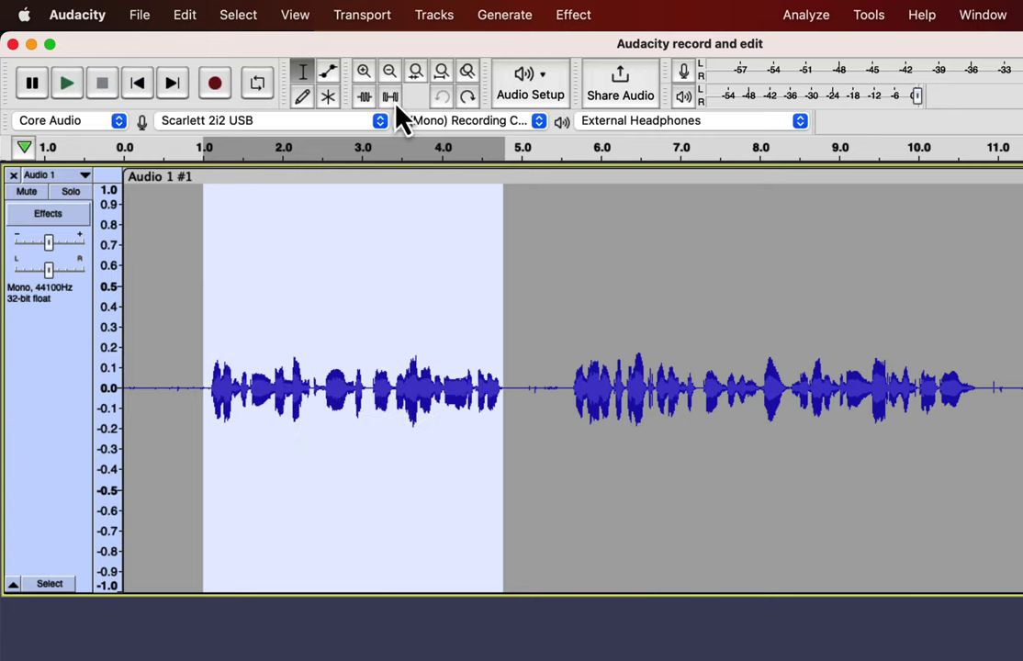
click(364, 97)
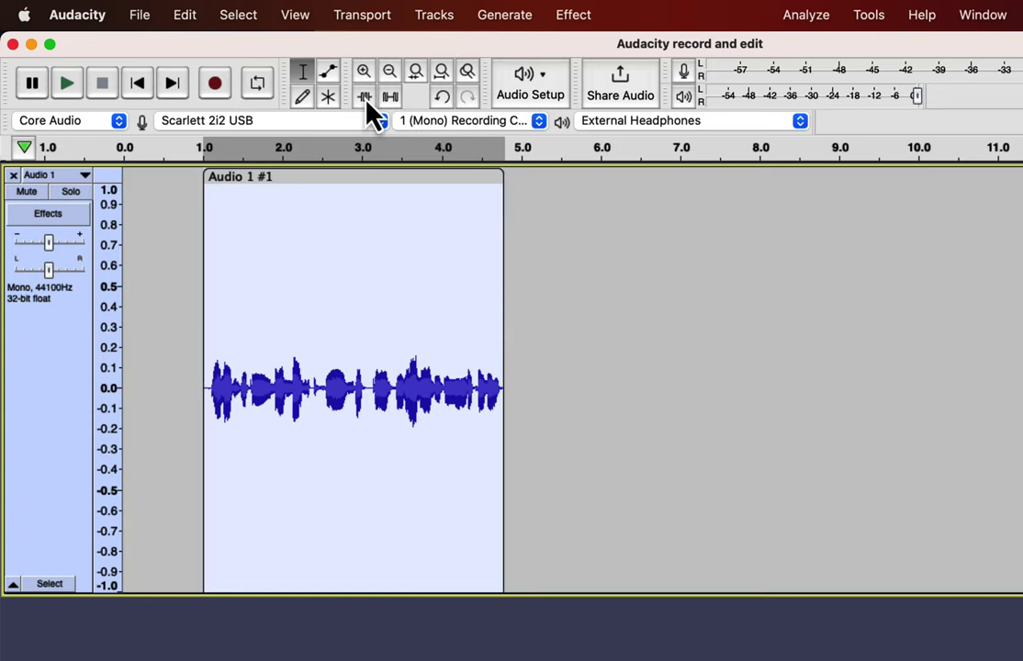
key(super+z)
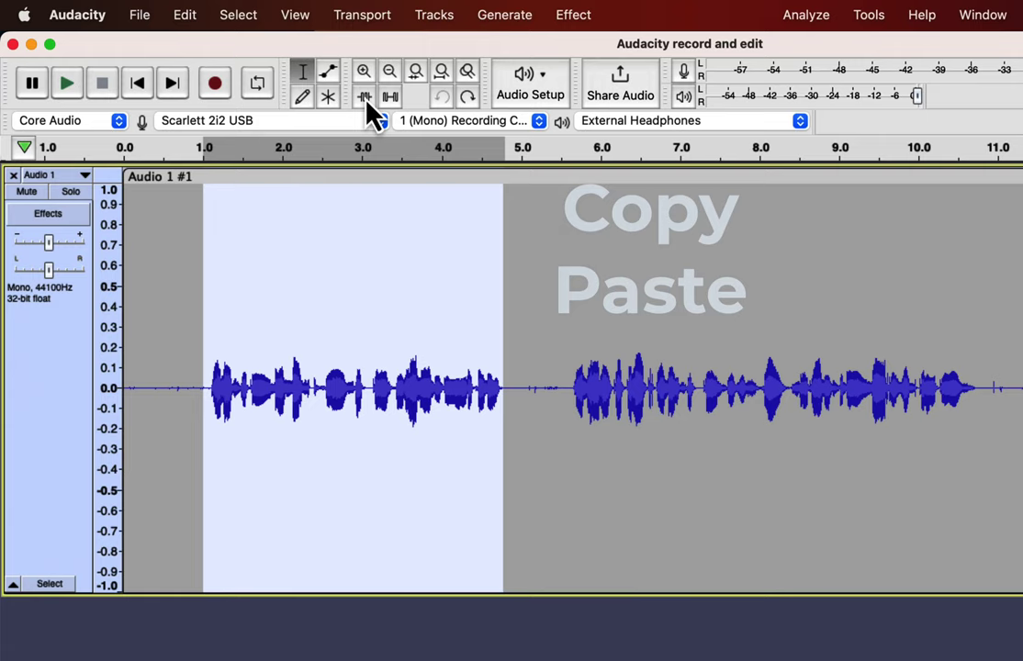
Step: Copy the audio from about 1.0 to 2.4 s, paste it at about 5.5 s, and undo the paste
click(255, 347)
drag(313, 384, 207, 382)
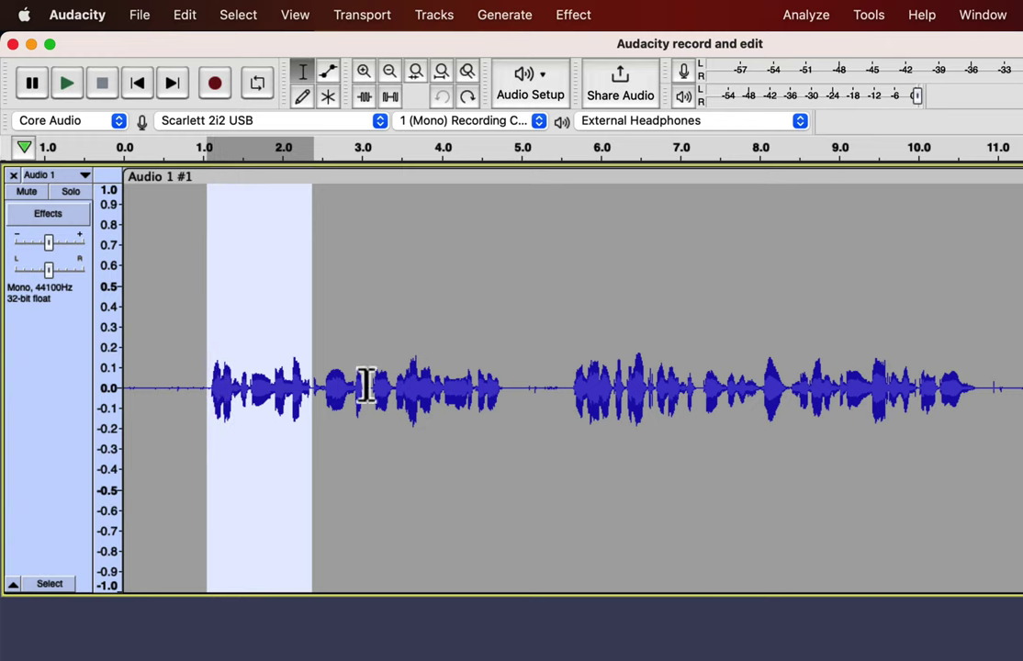
click(563, 388)
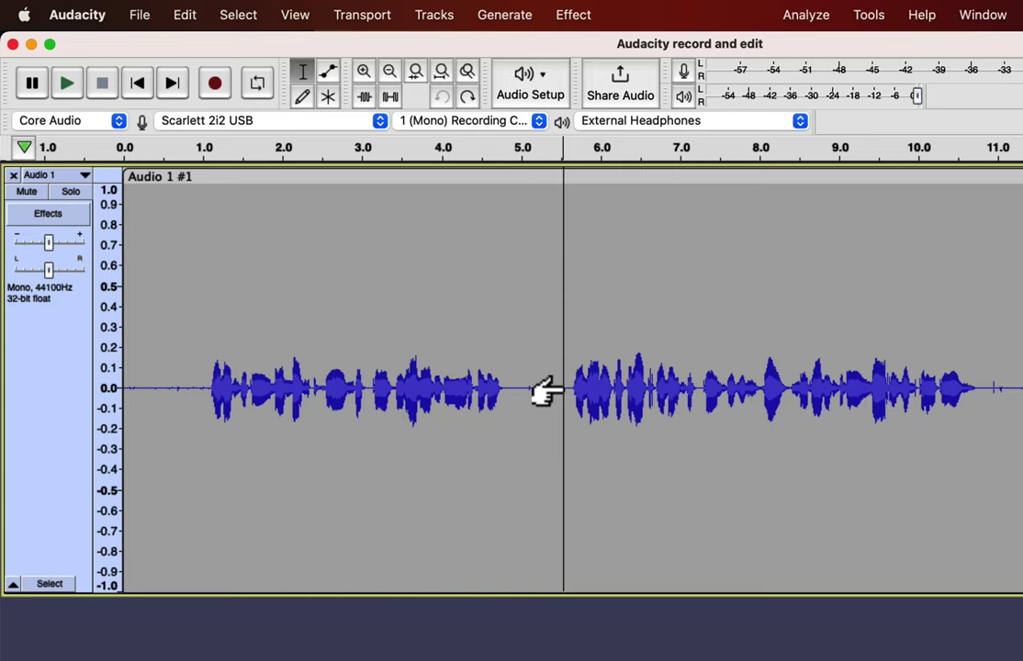
key(super+v)
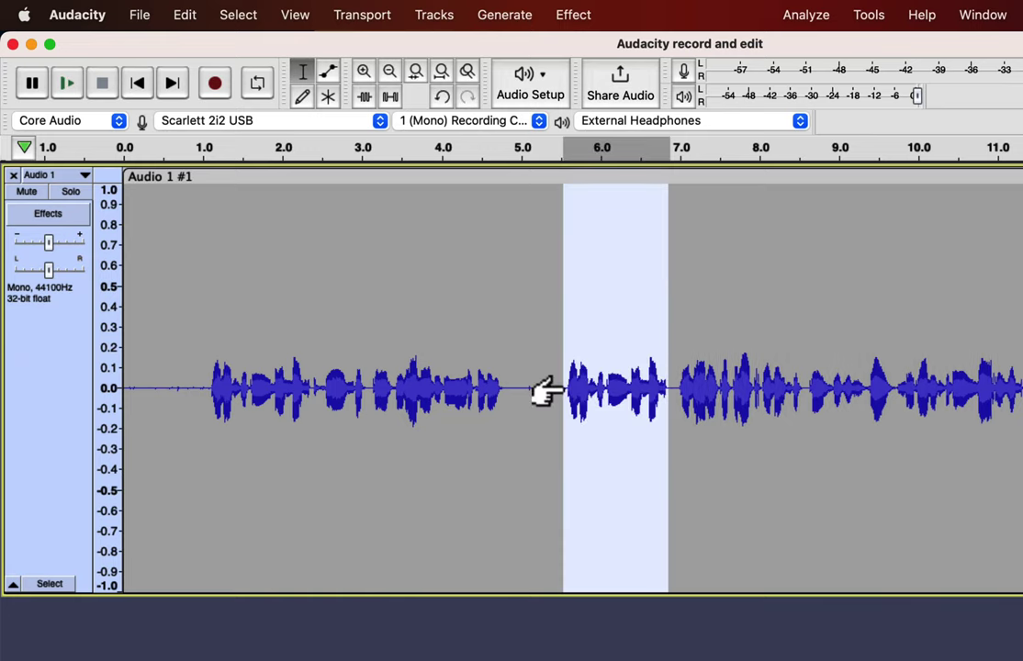
key(super+z)
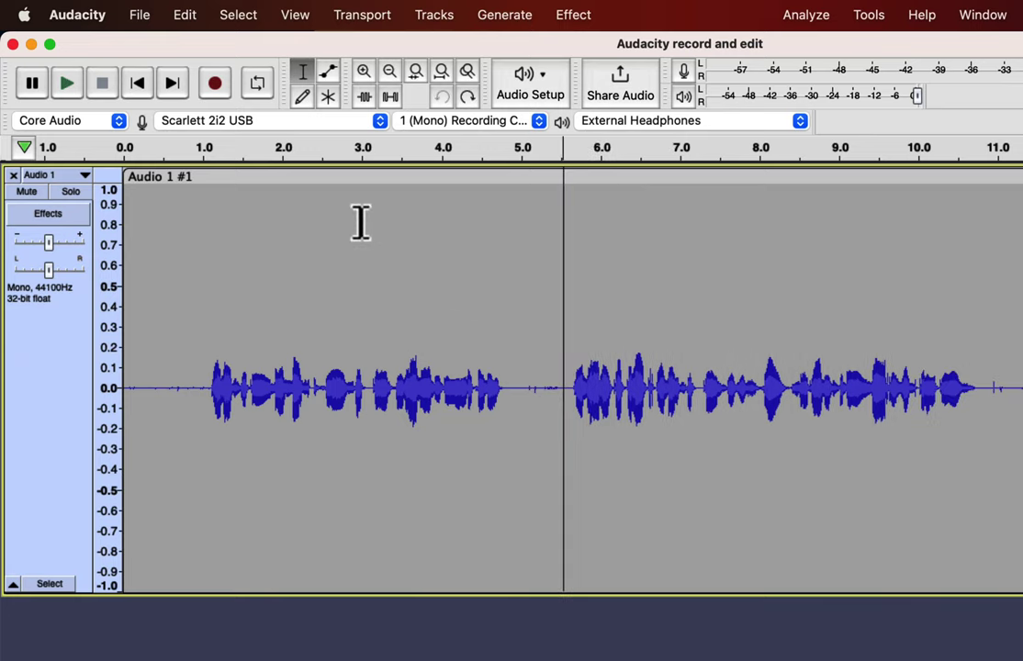
Step: Try to duplicate the audio with no range selected
click(185, 16)
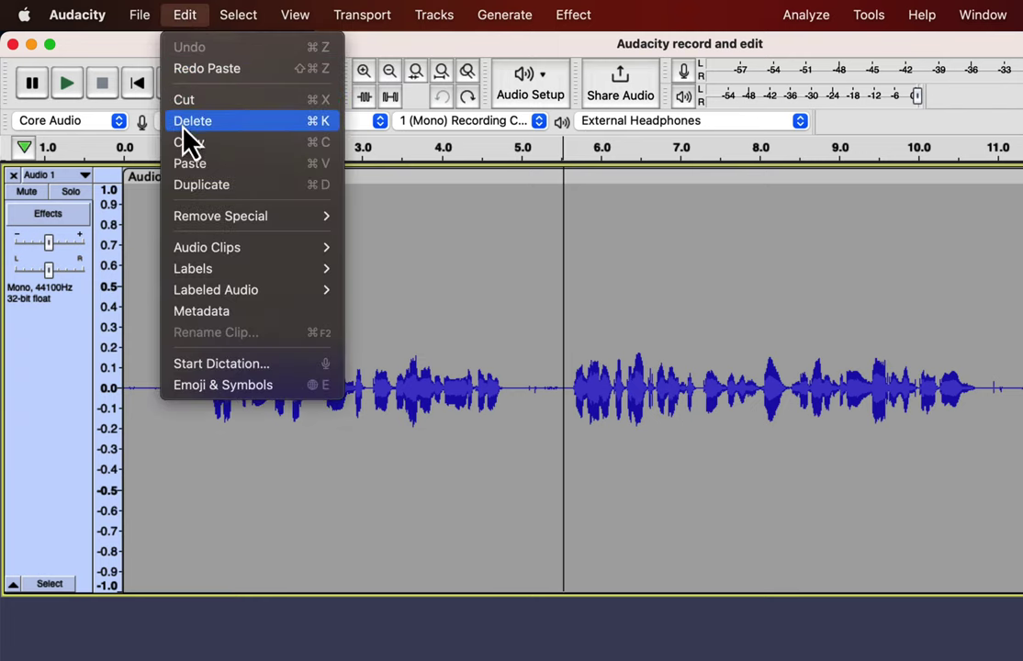
click(188, 188)
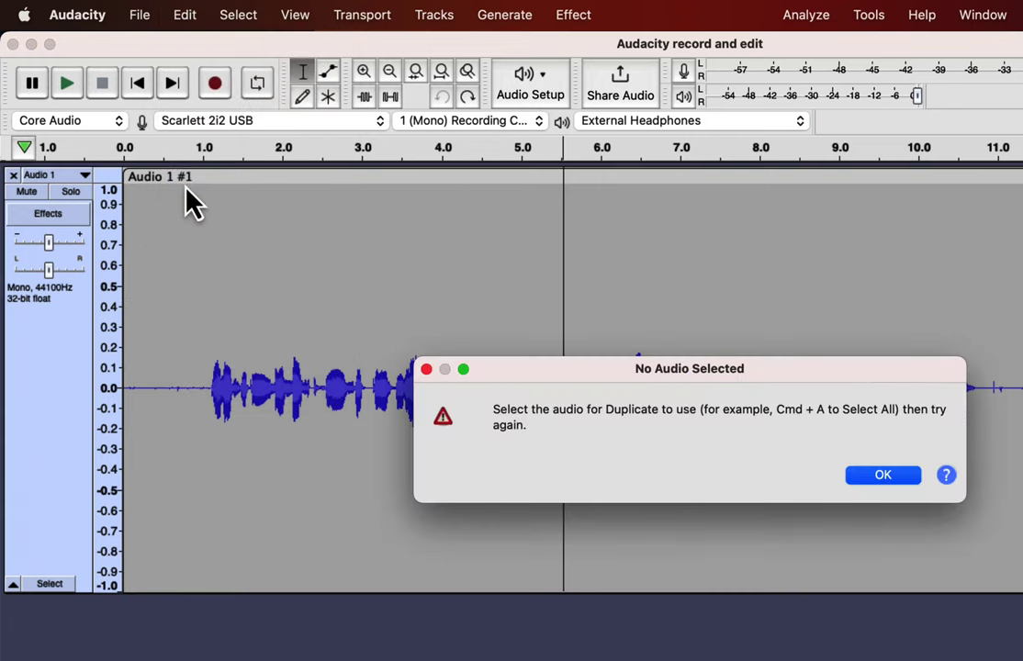
click(426, 368)
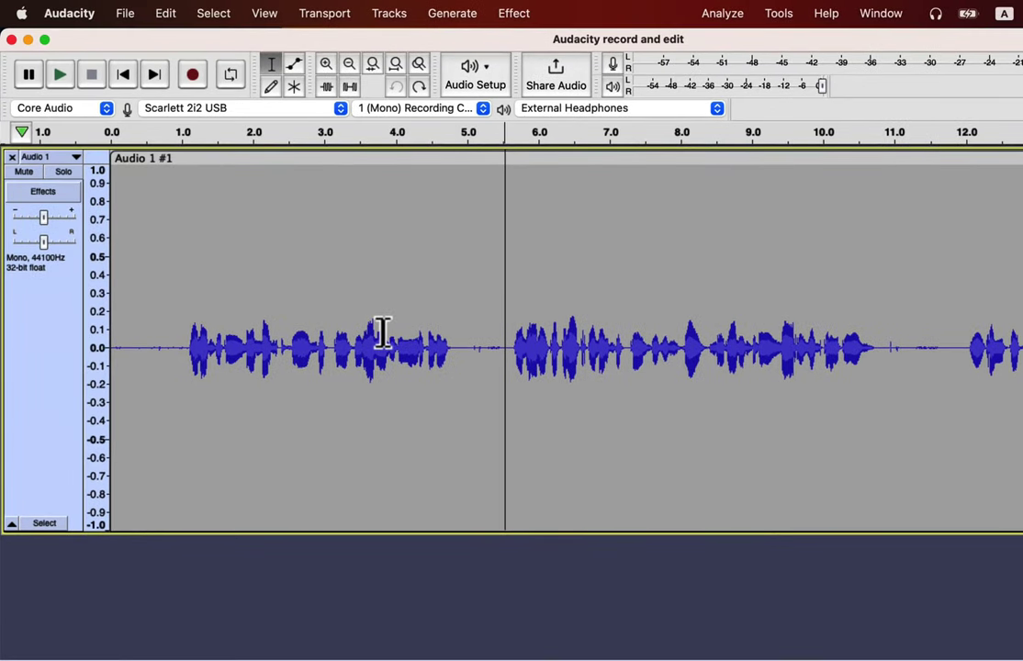
Step: Select the entire recording and duplicate it onto a second track
key(super+a)
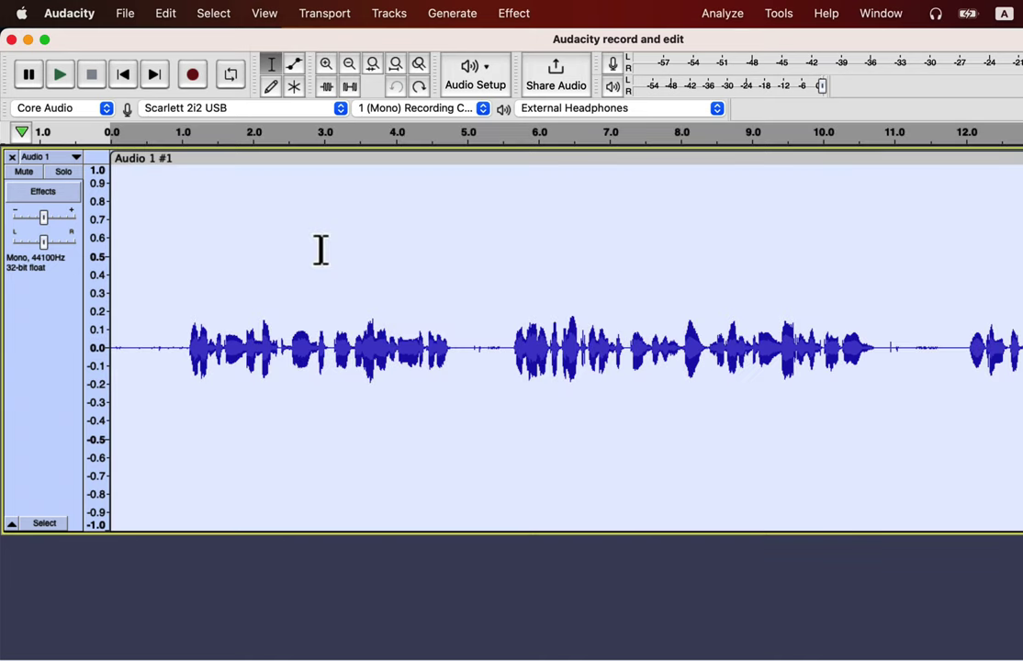
key(super+d)
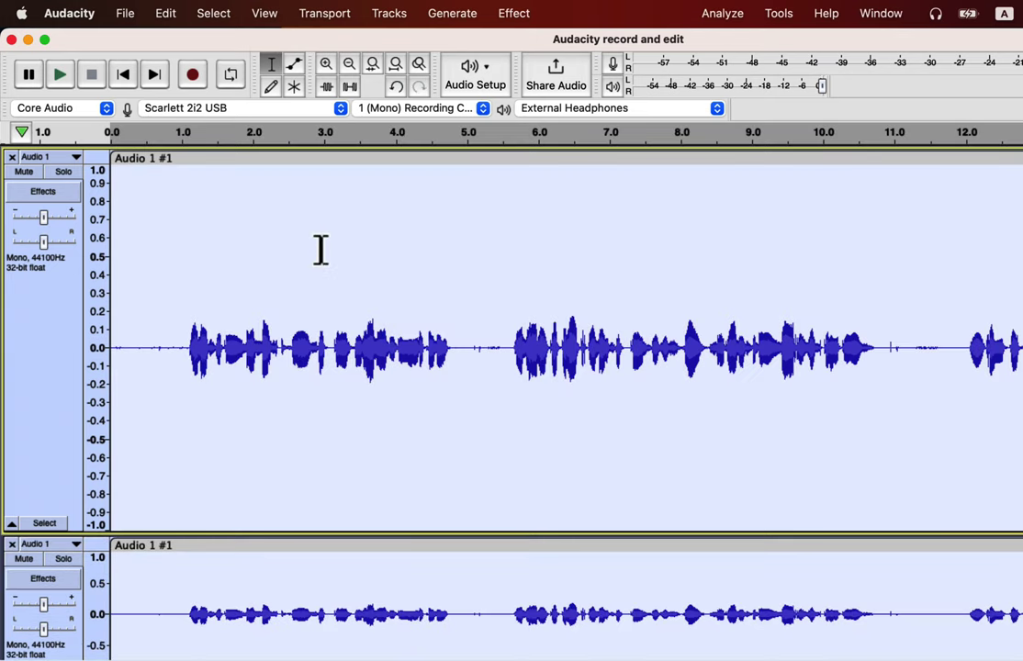
scroll(320, 250, down, 2)
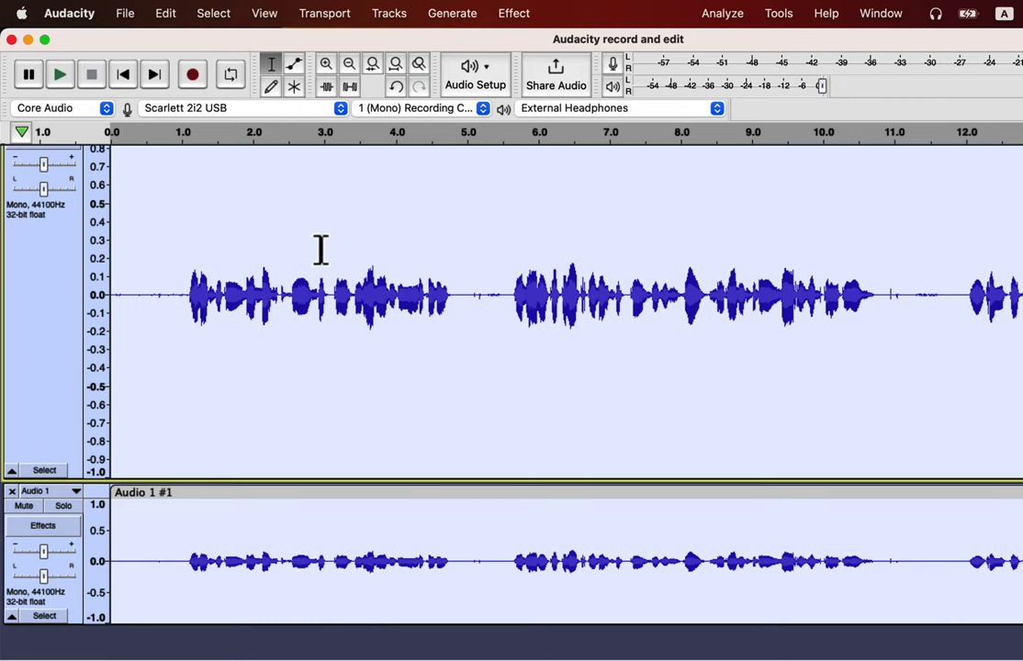
click(290, 548)
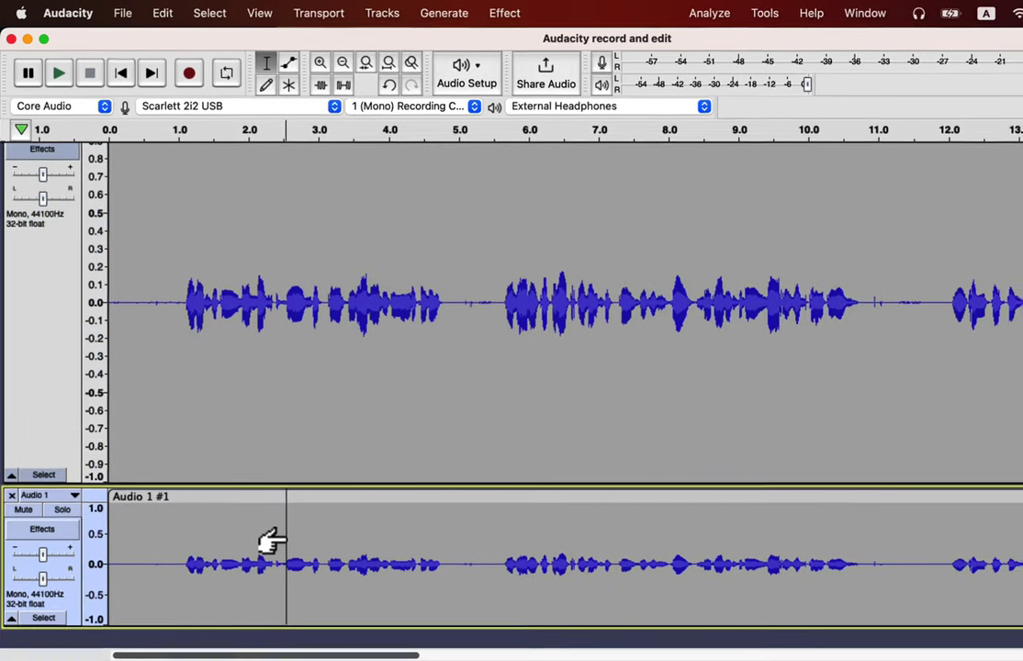
Step: Fit the original and duplicated tracks vertically into the project window with Fit to Height
scroll(291, 547, up, 2)
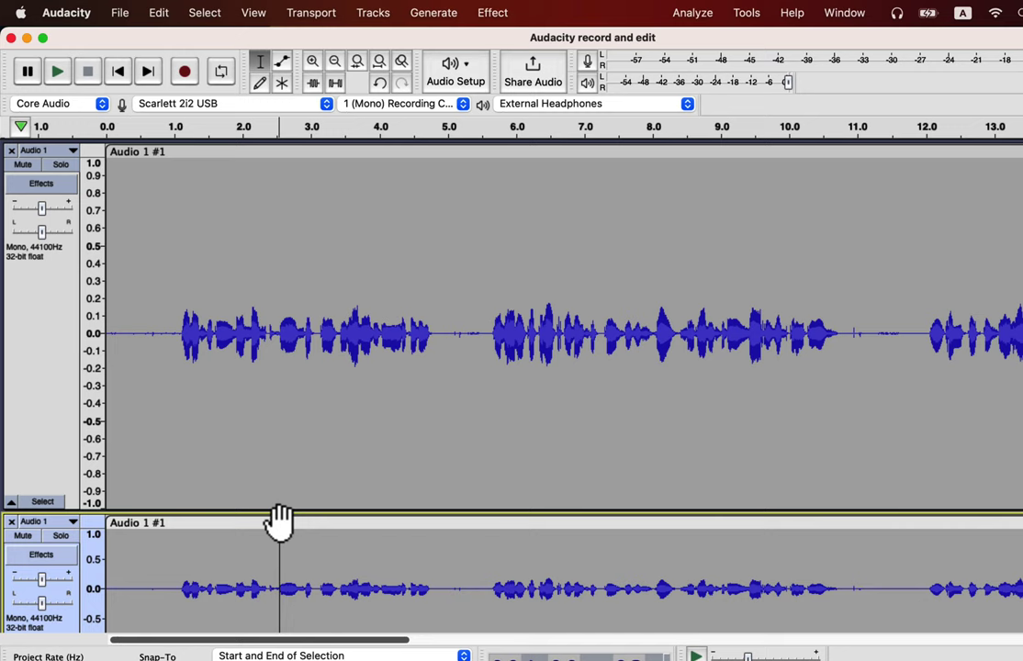
key(super+shift+f)
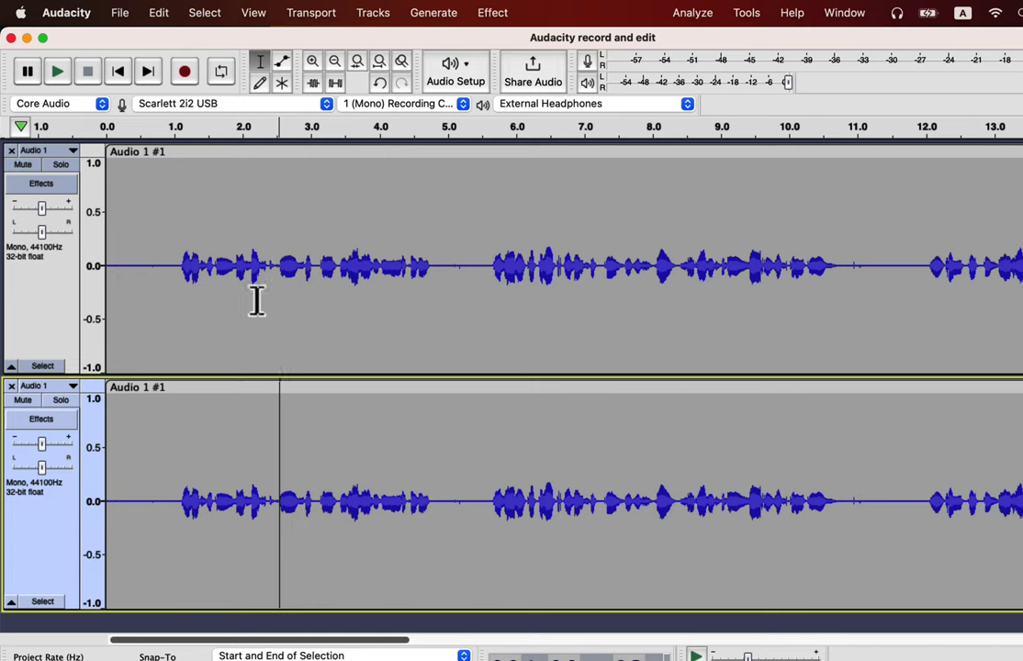
click(254, 13)
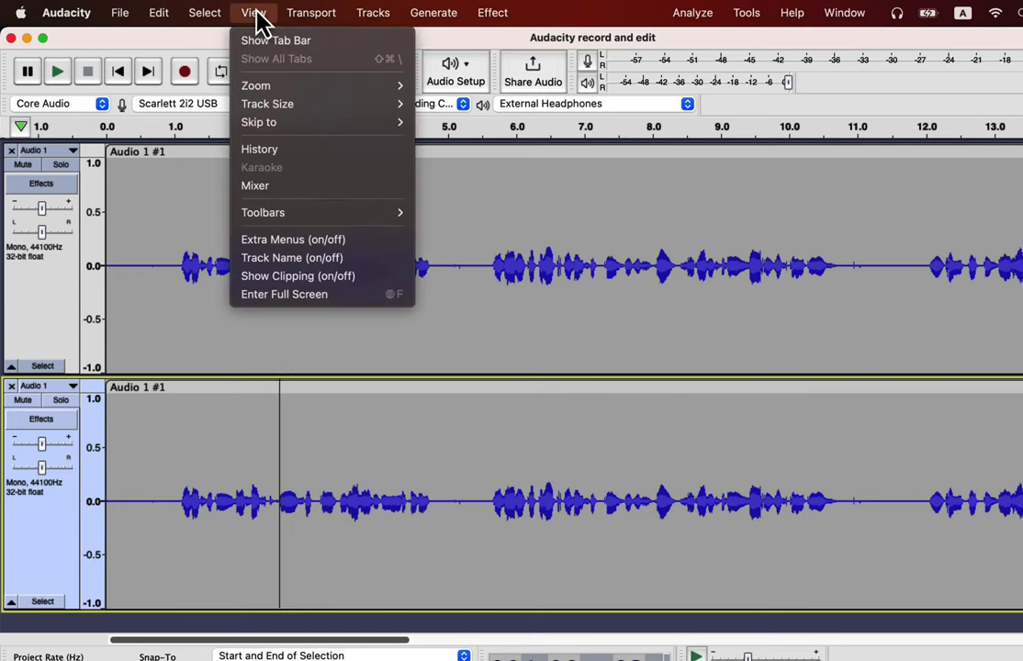
mouse_move(269, 104)
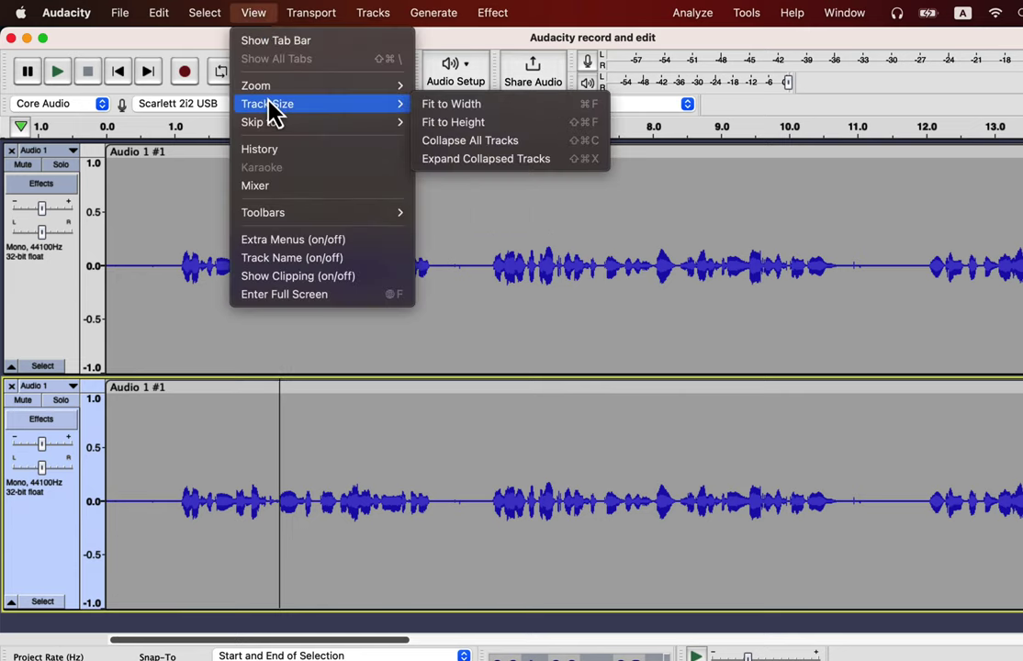
click(450, 134)
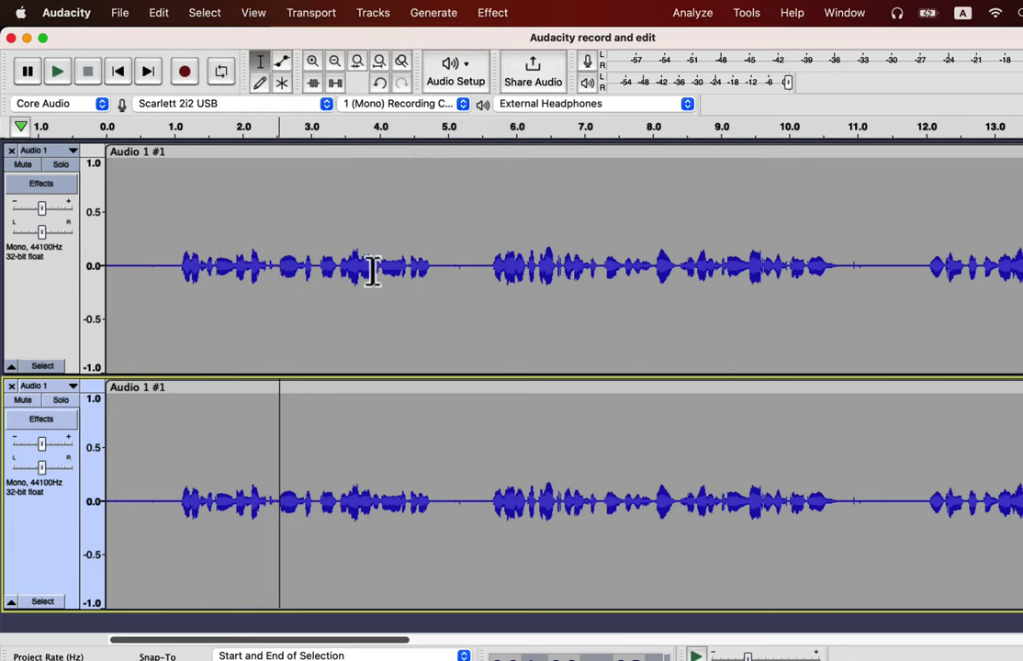
Step: Enlarge the first track's height, and fit both tracks to the window height again
drag(361, 375, 337, 529)
click(262, 16)
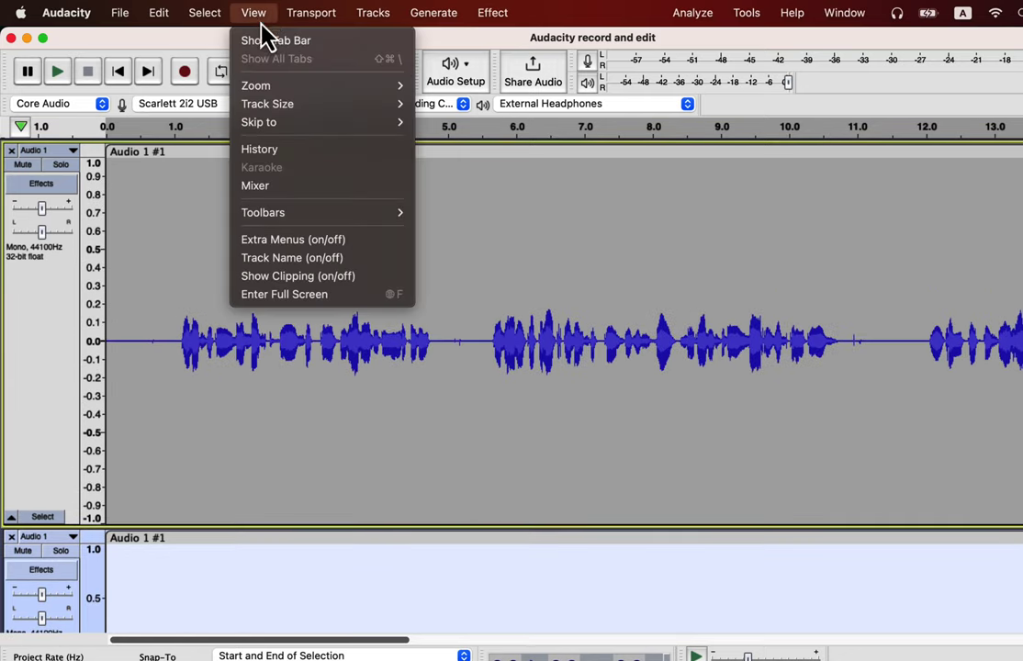
mouse_move(268, 106)
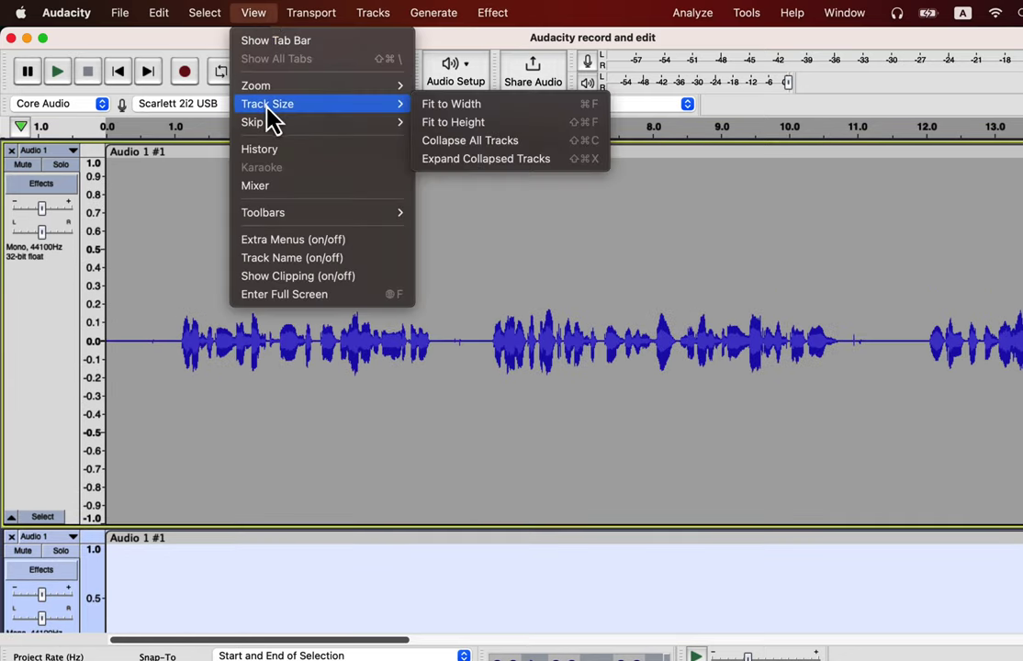
click(453, 129)
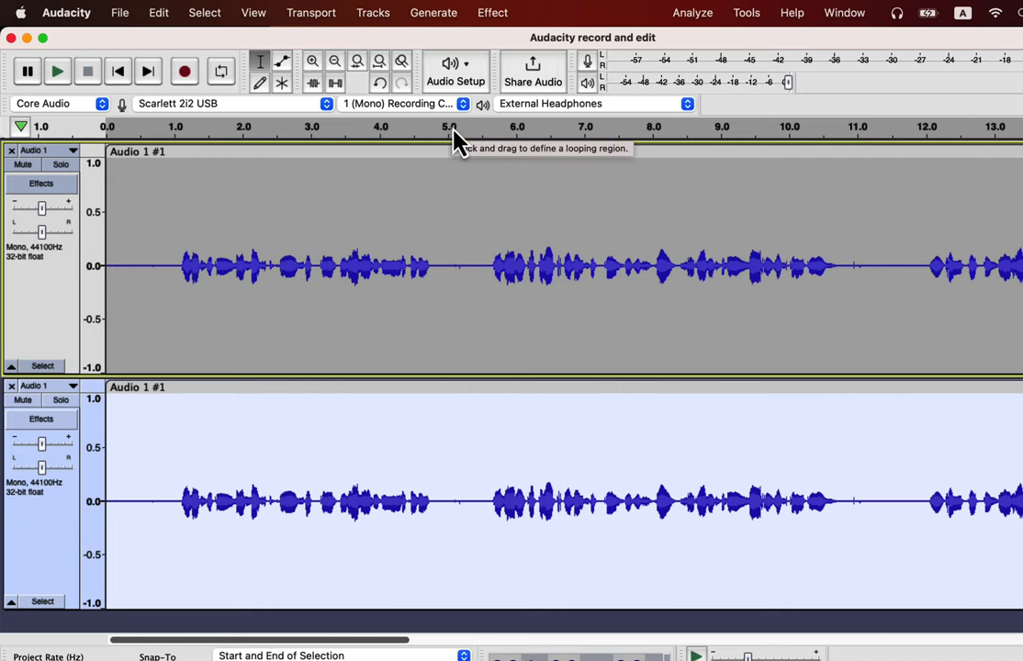
Step: Fit the full length of both tracks into the project window with Fit to Width
click(254, 13)
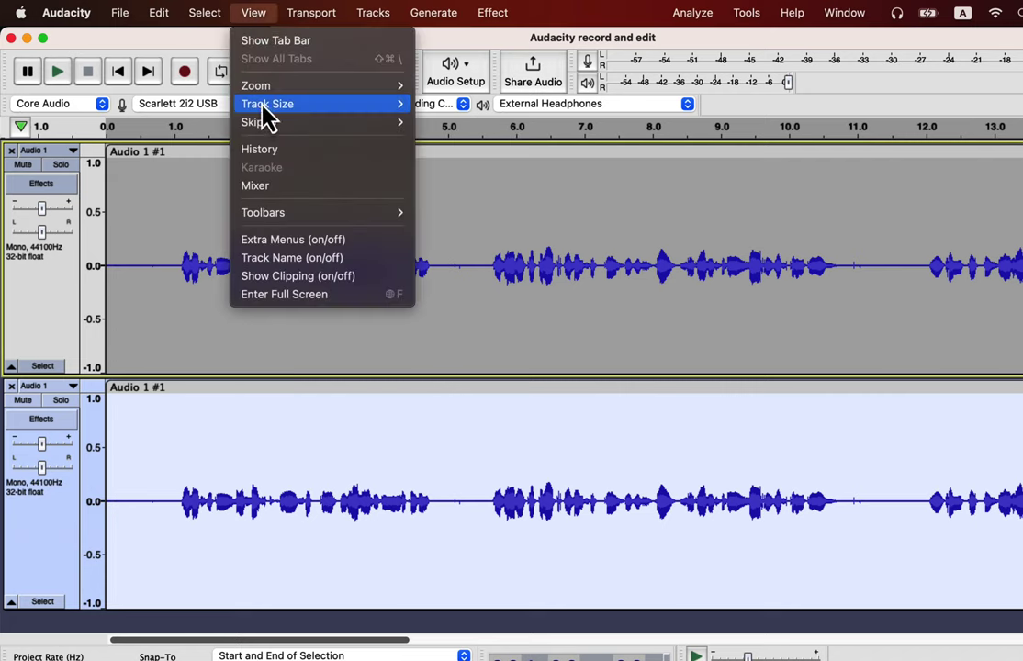
mouse_move(262, 106)
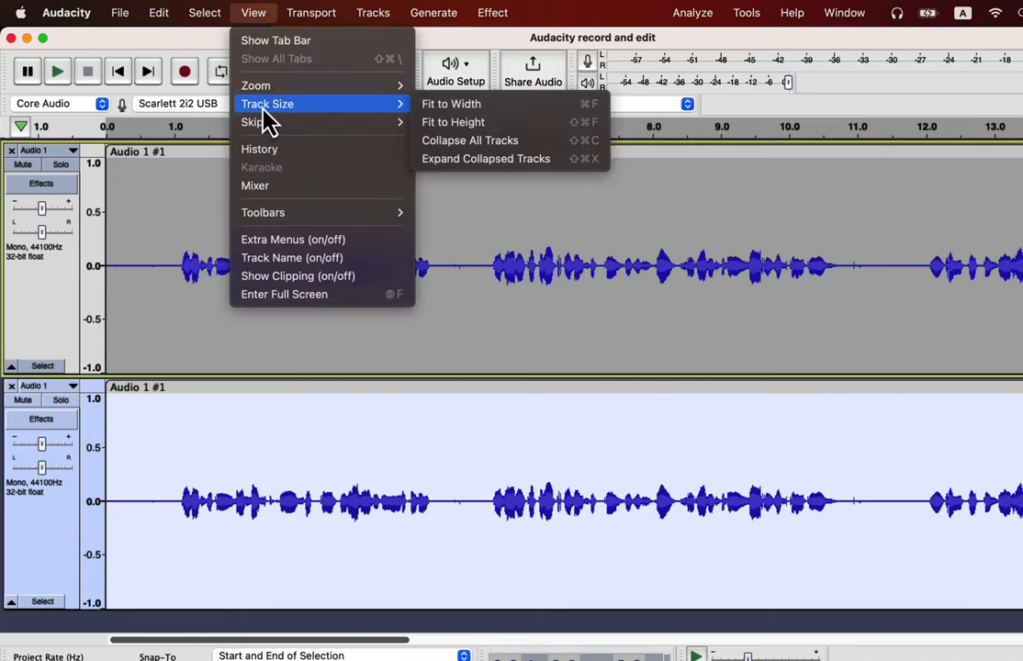
click(438, 105)
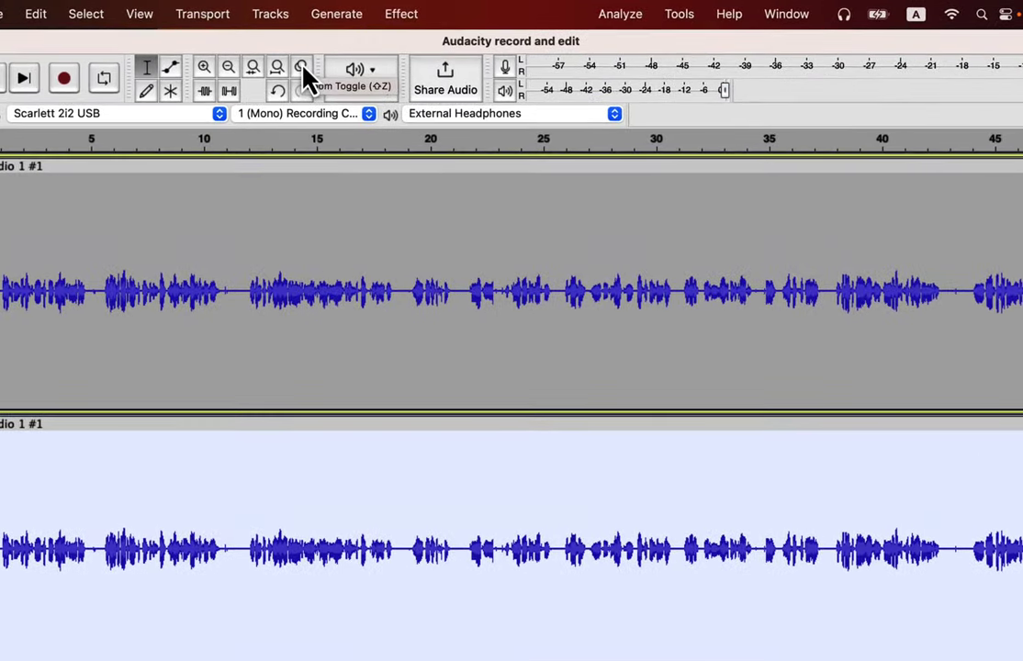
Step: Toggle between the two preset zoom levels, and fit the whole project back into the window width
click(303, 68)
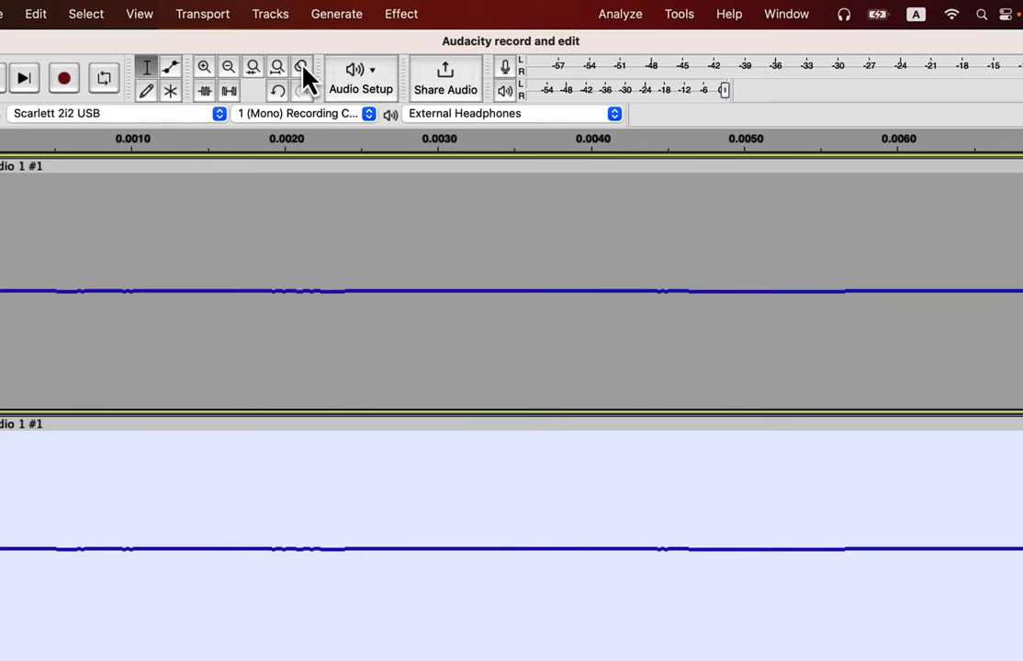
click(303, 68)
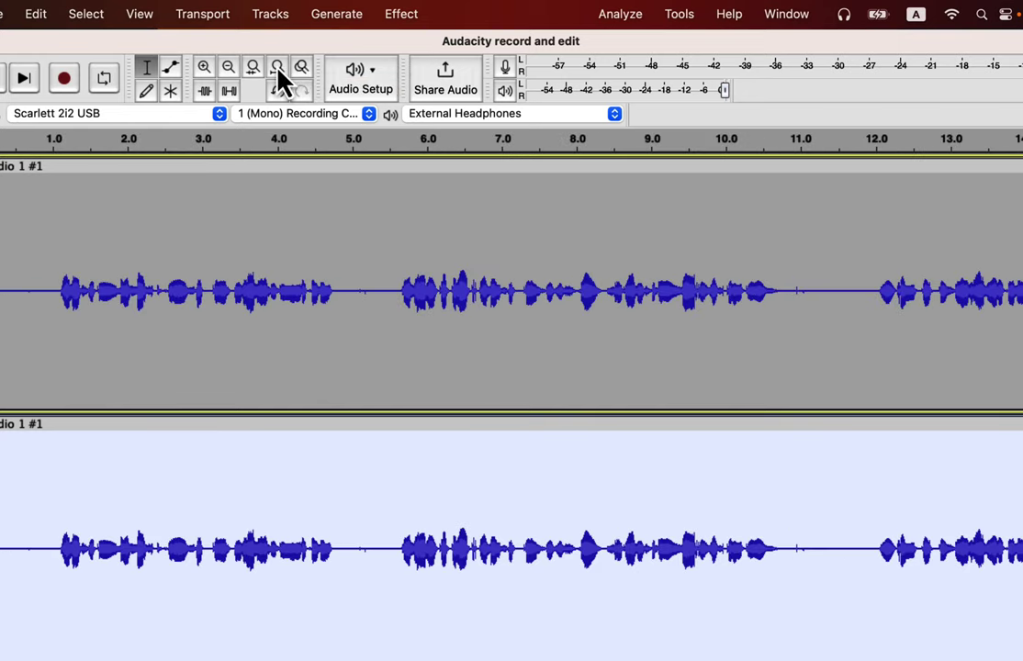
click(278, 69)
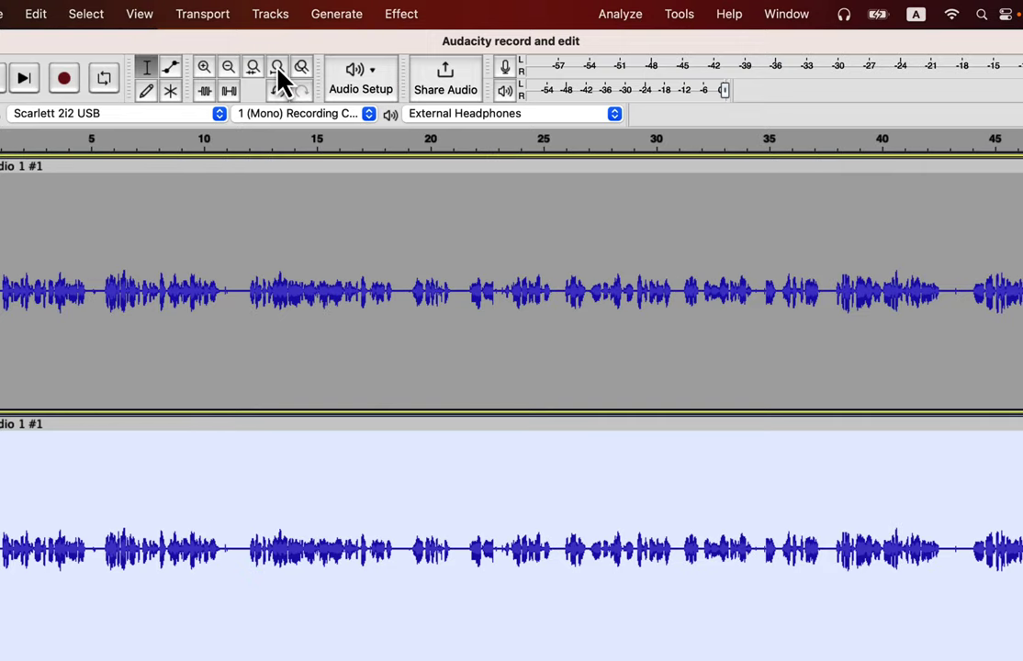
click(247, 70)
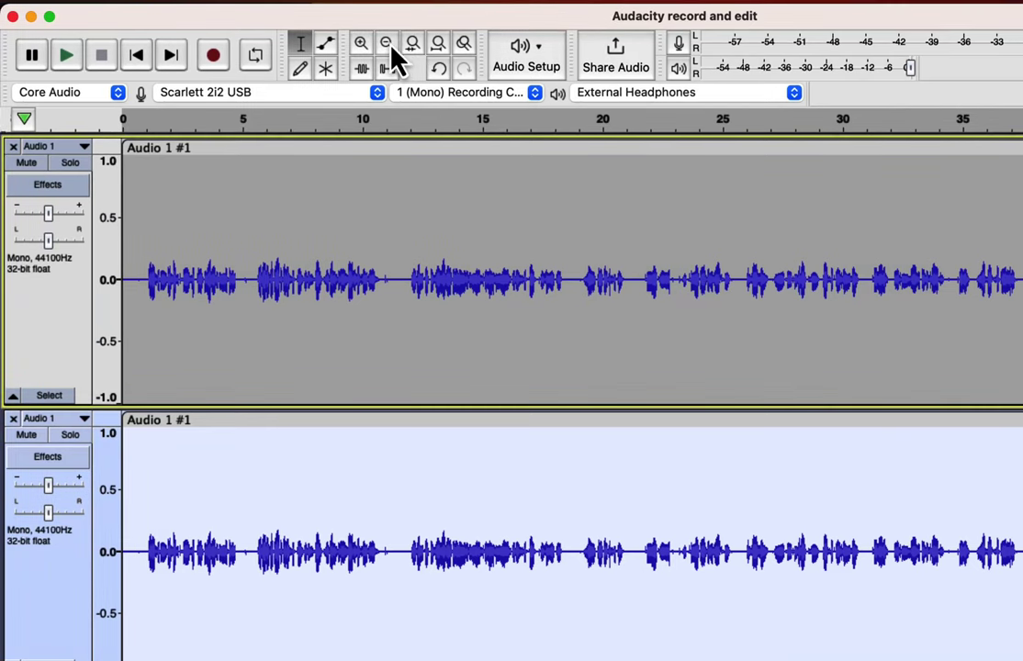
Step: Zoom the timeline out and in, and place the cursor at about 1.3 s in the first track
click(387, 43)
click(389, 44)
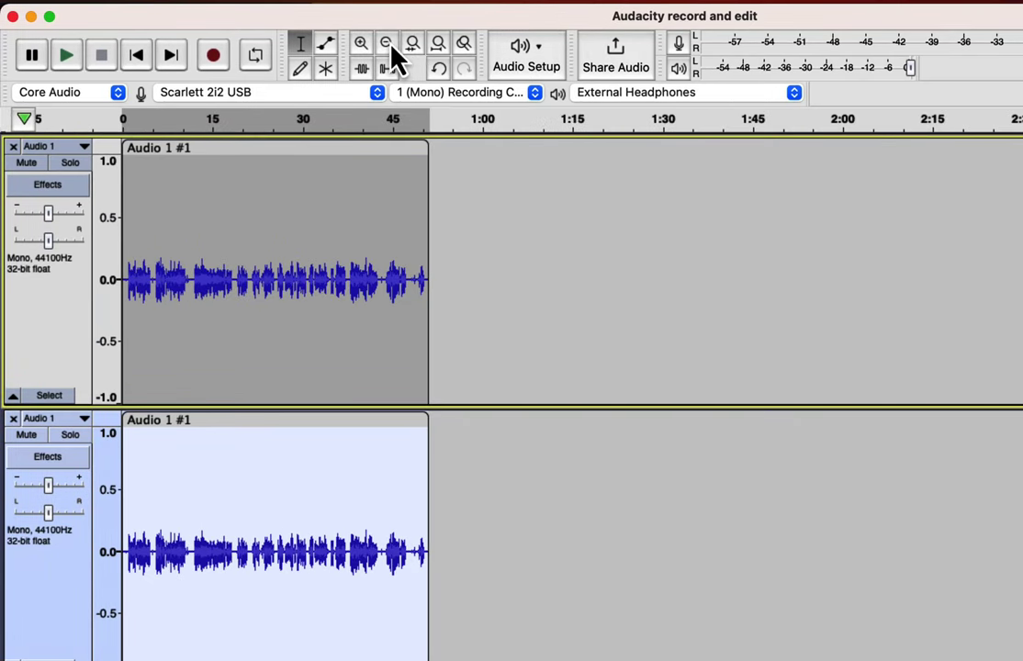
click(364, 44)
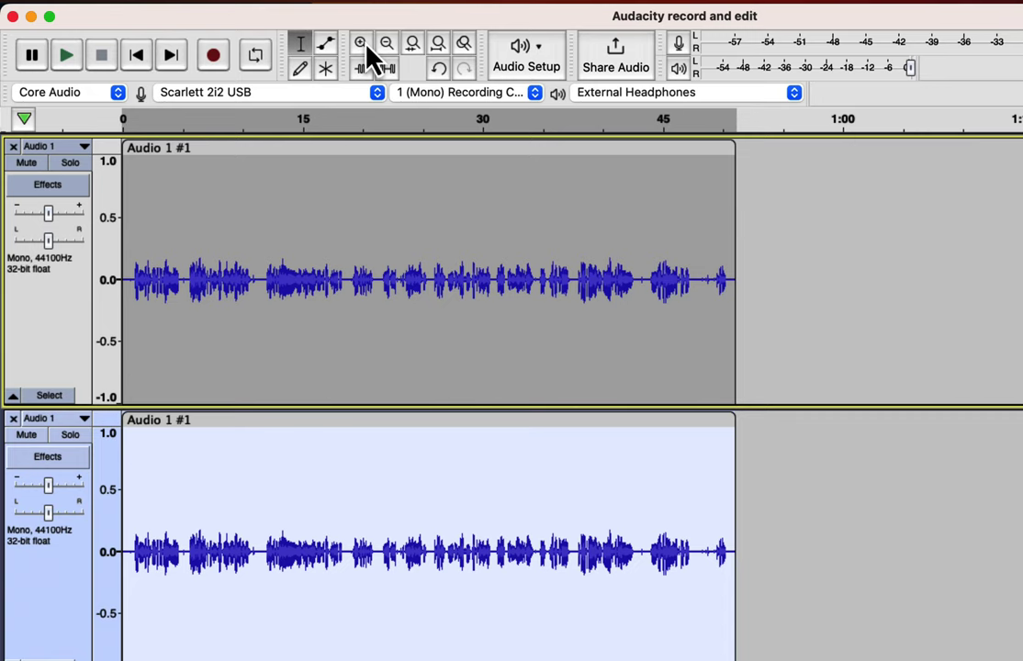
click(367, 46)
click(366, 46)
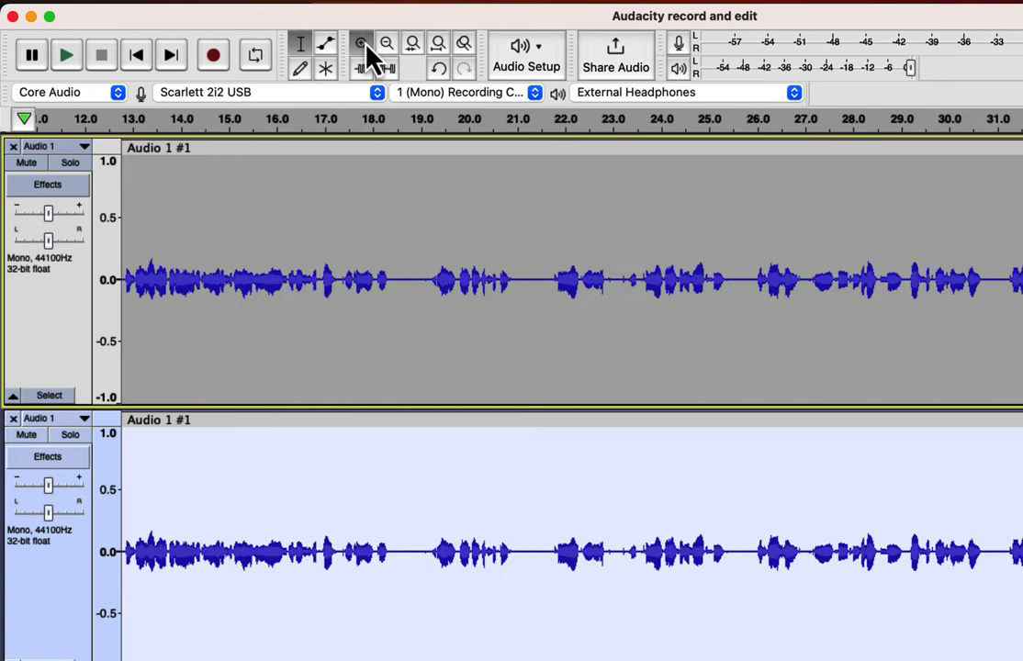
click(367, 46)
click(364, 46)
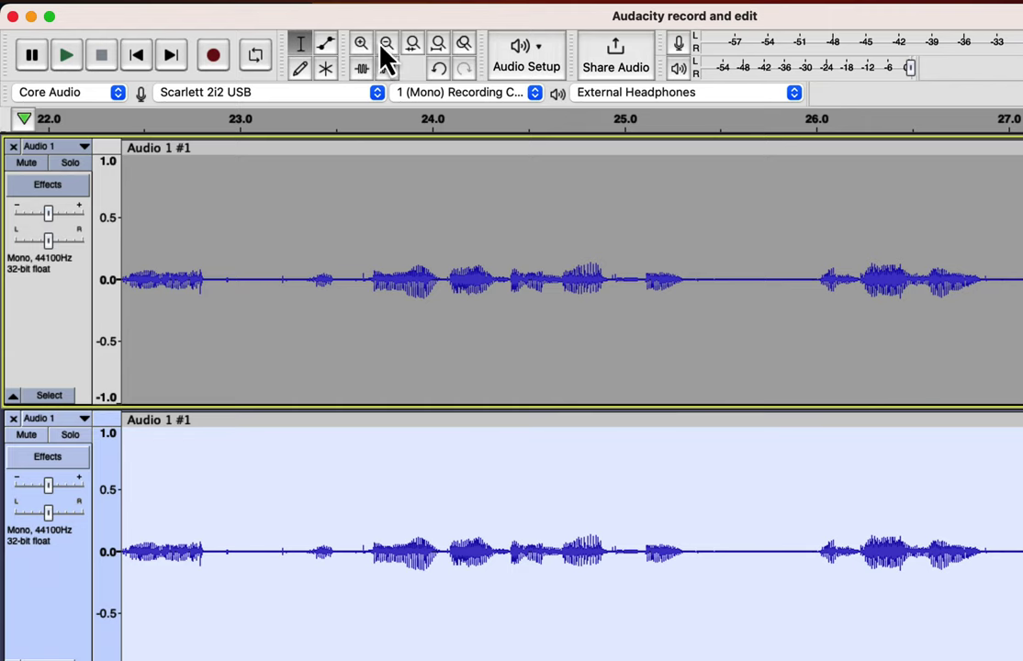
click(386, 44)
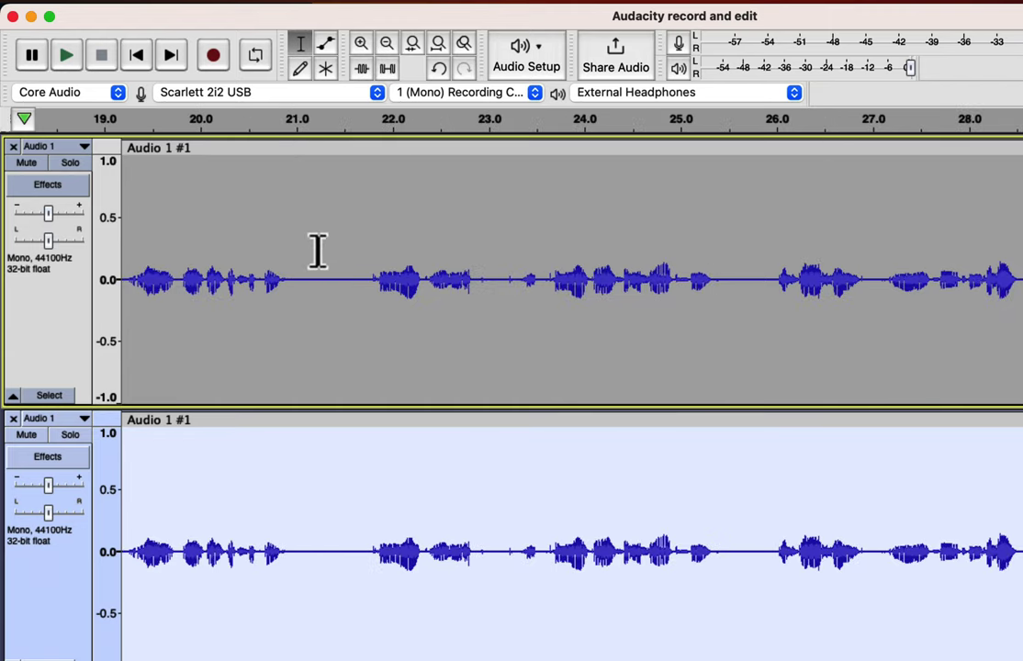
scroll(317, 252, left, 20)
click(244, 328)
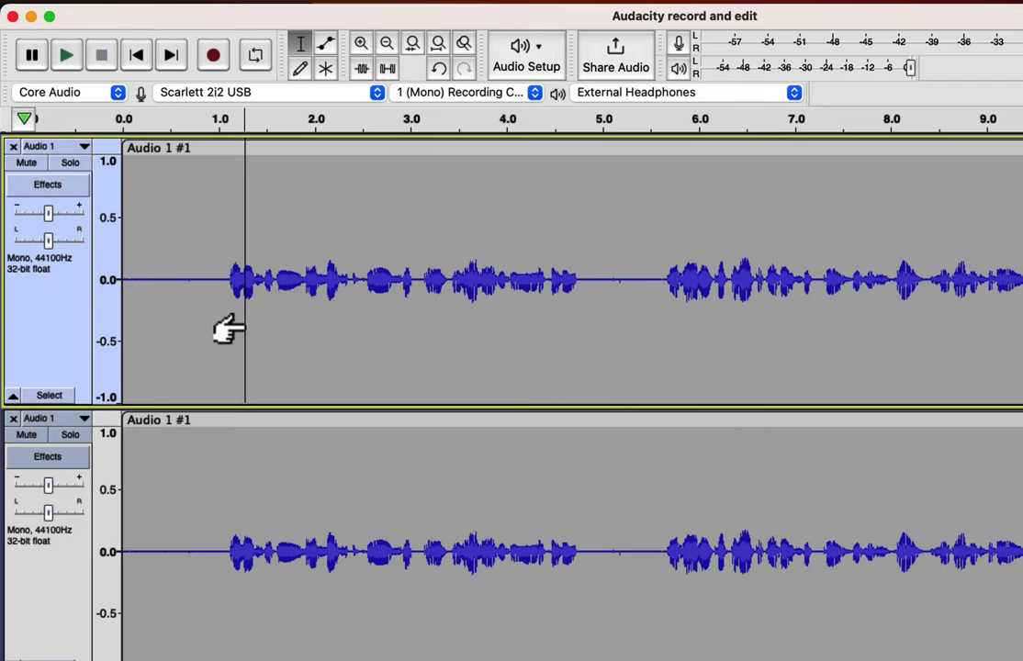
Step: Rename the duplicated track as "track 2"
click(71, 421)
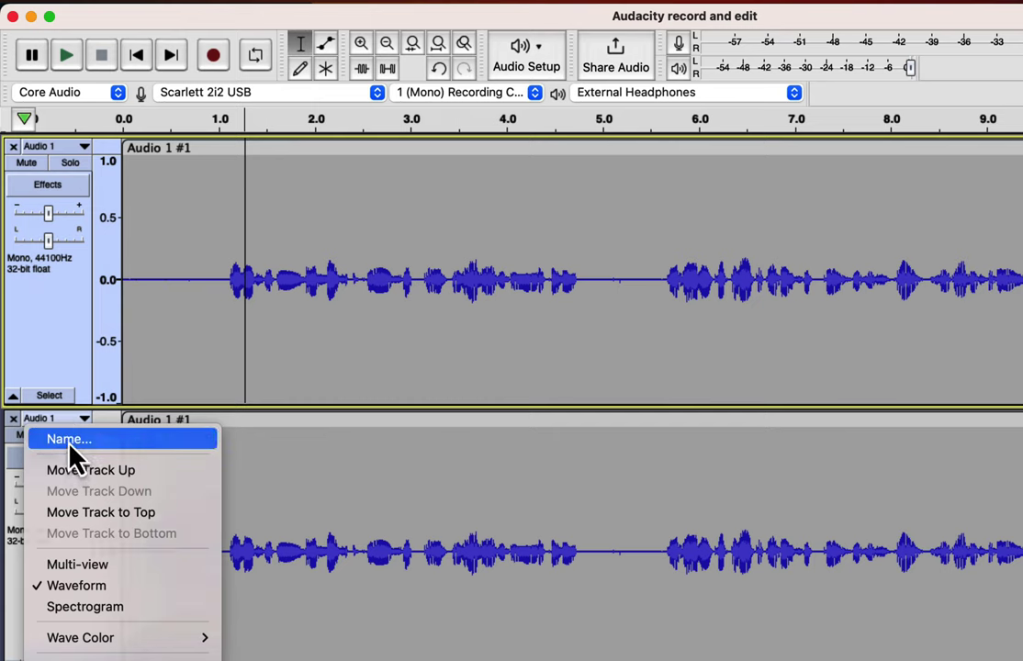
click(69, 444)
text(track 2)
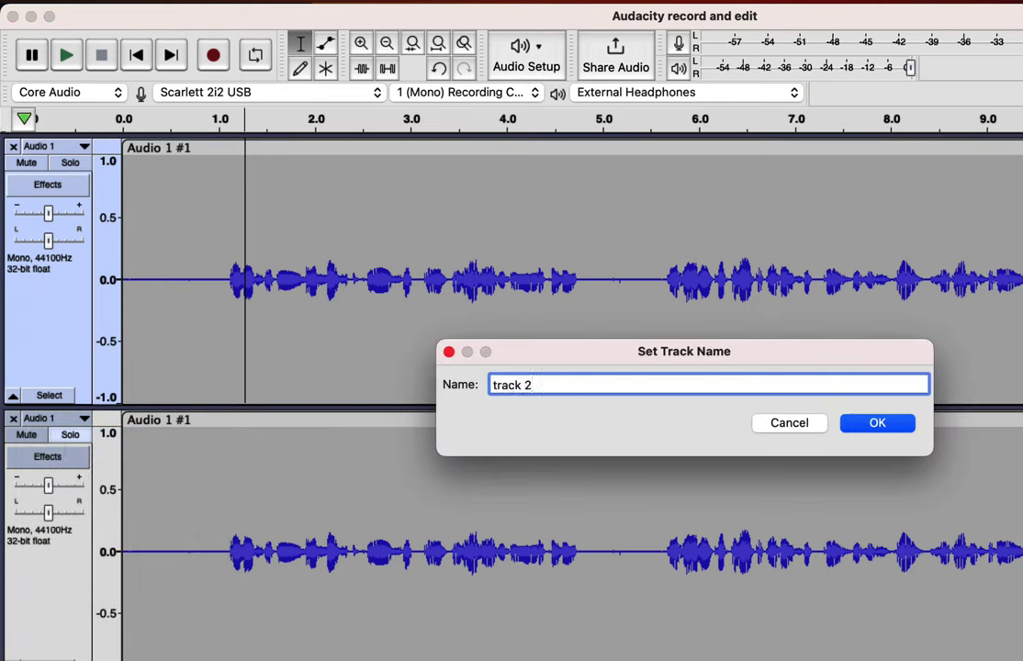
key(Return)
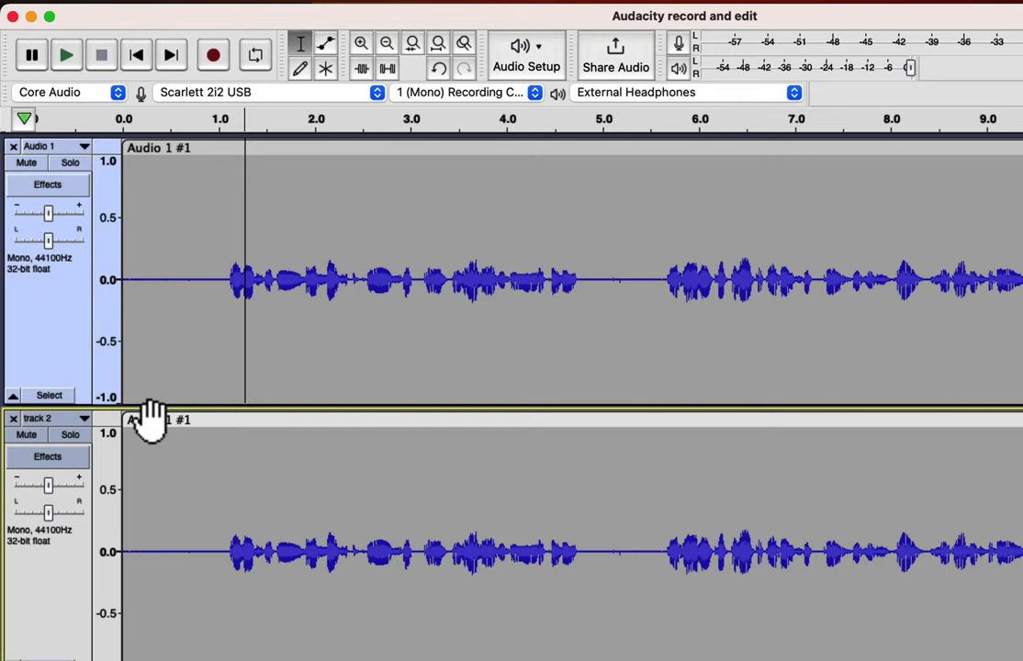
Step: Remove the duplicated track from the project
drag(150, 420, 253, 420)
click(13, 418)
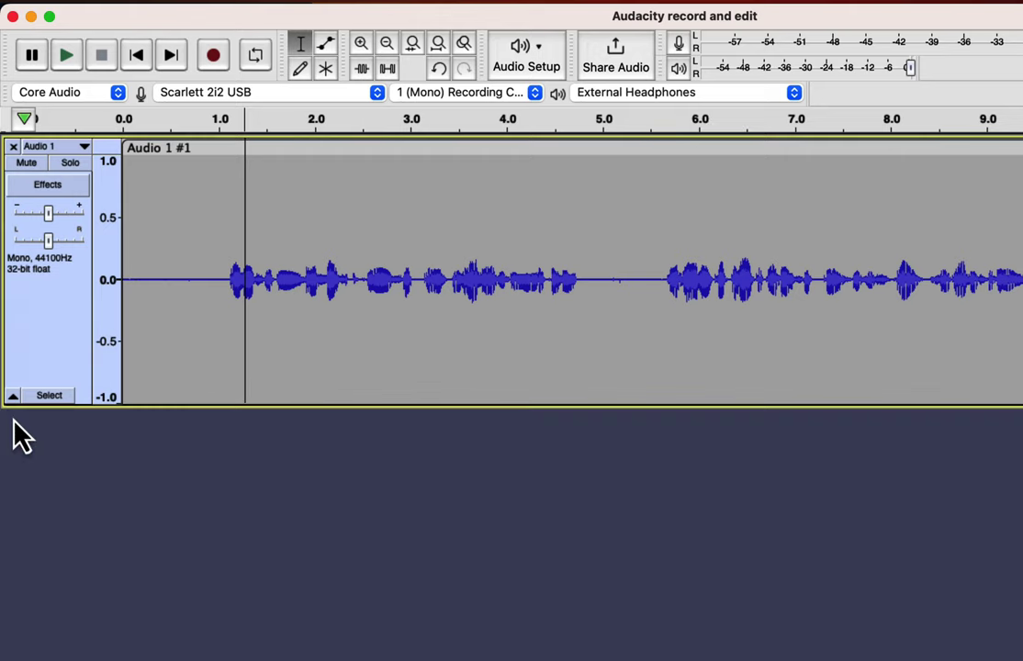
Step: Rename the clip on the remaining track as "Orginal recording"
double_click(167, 150)
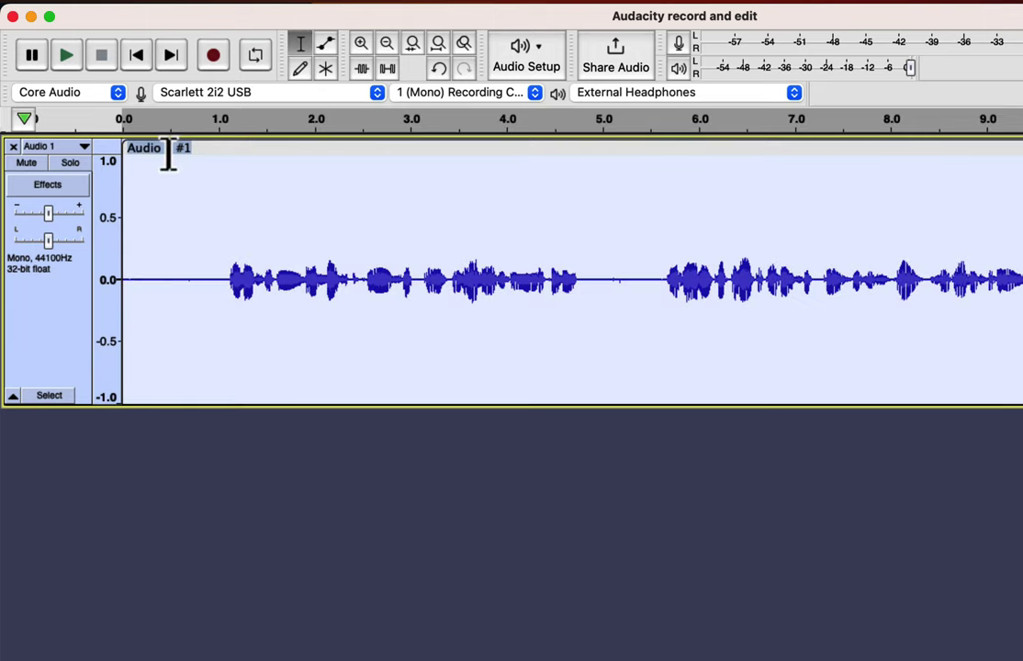
text(Or)
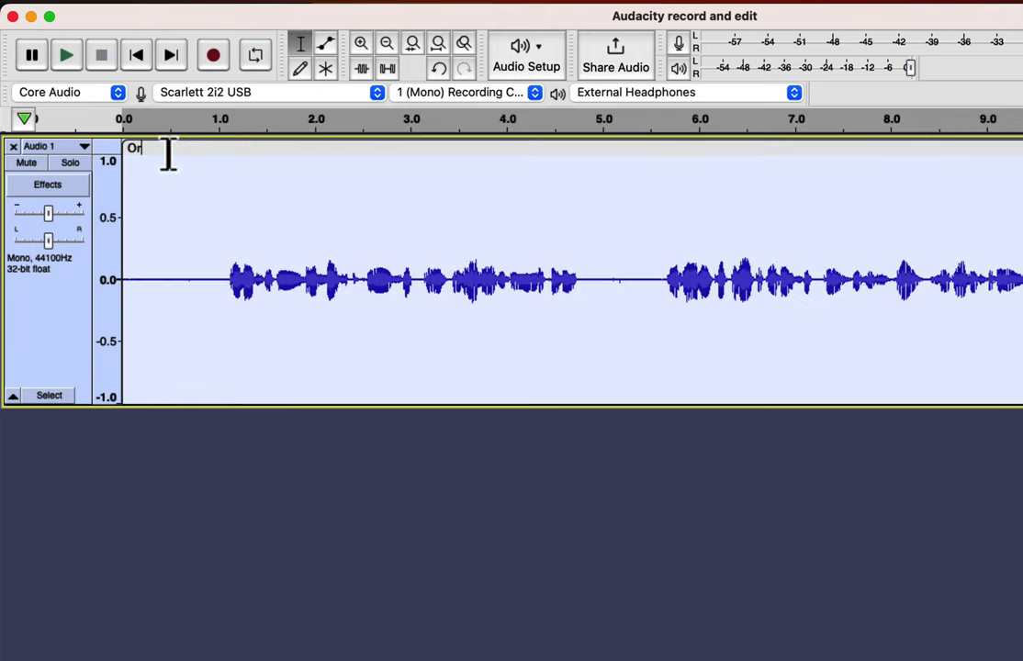
text(ginal recording)
key(Return)
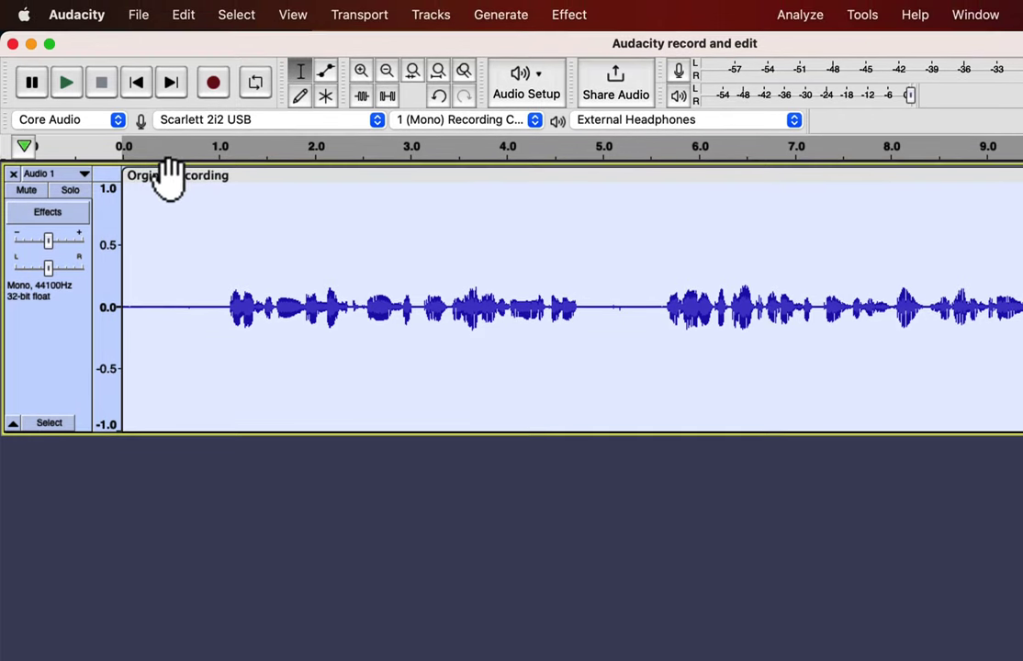
Step: Split the Orginal recording clip in the silence at about 5.1 s
click(613, 314)
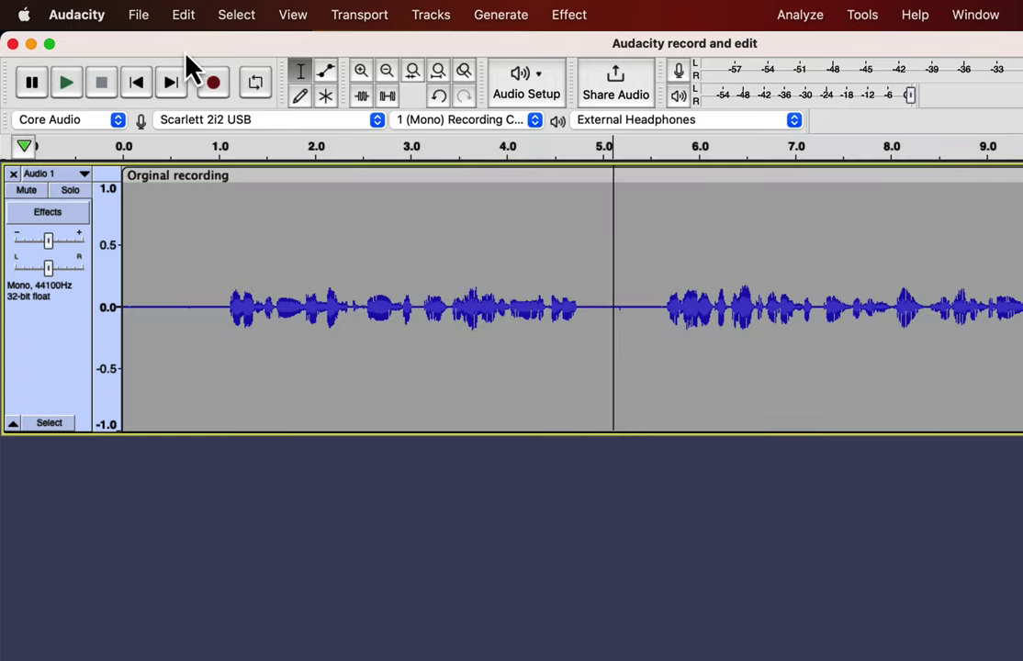
click(176, 19)
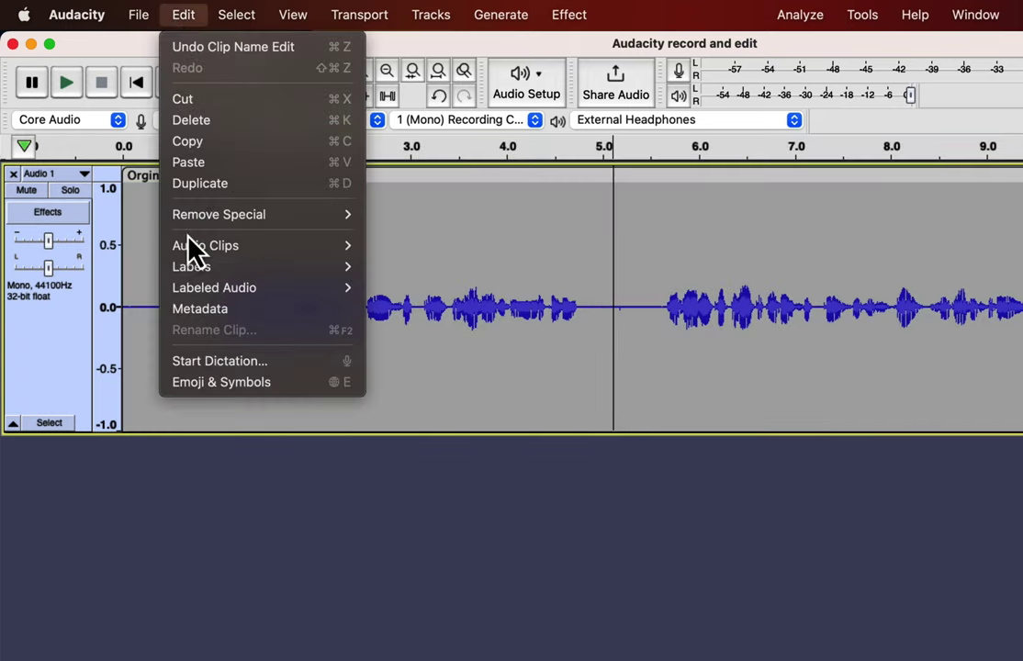
mouse_move(189, 243)
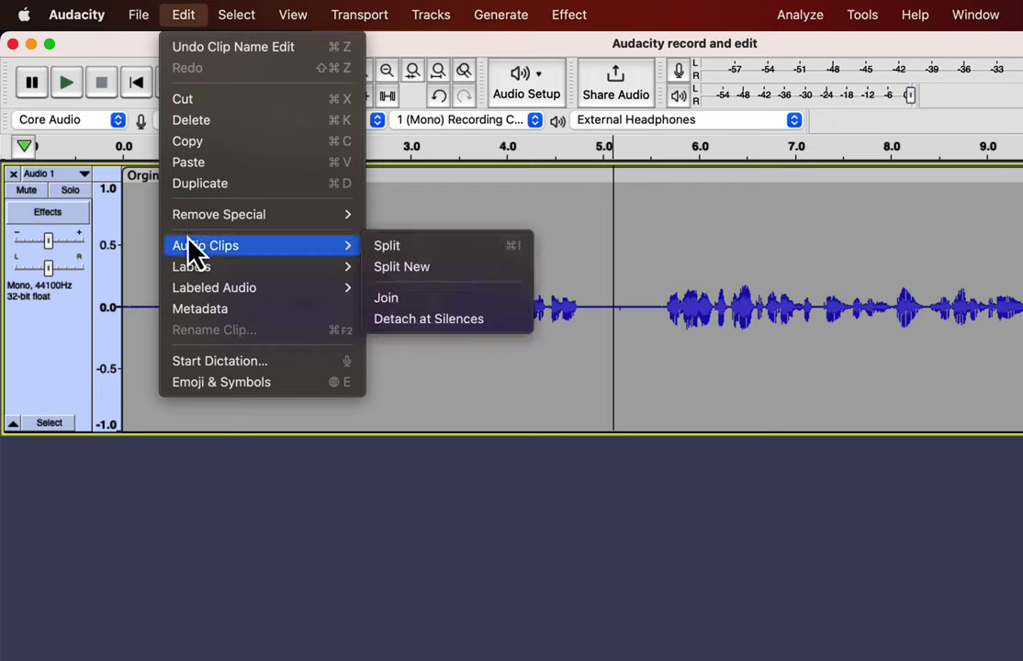
click(386, 246)
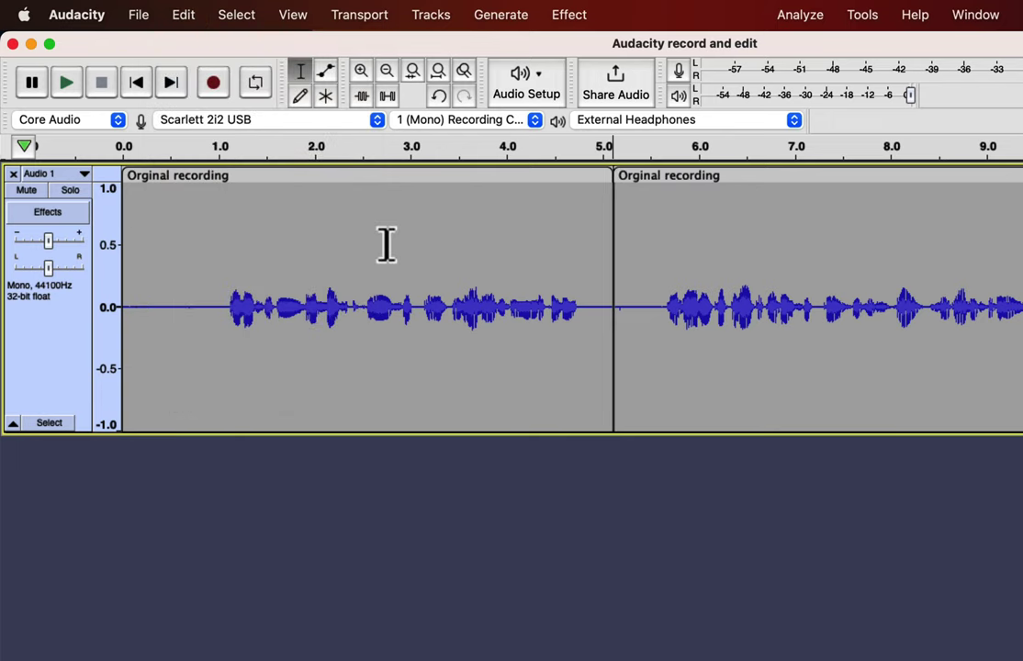
Step: Shift the first clip to start at about 0.3 s and the second clip to start at about 6.3 s
drag(694, 179, 760, 177)
drag(549, 177, 571, 174)
click(754, 187)
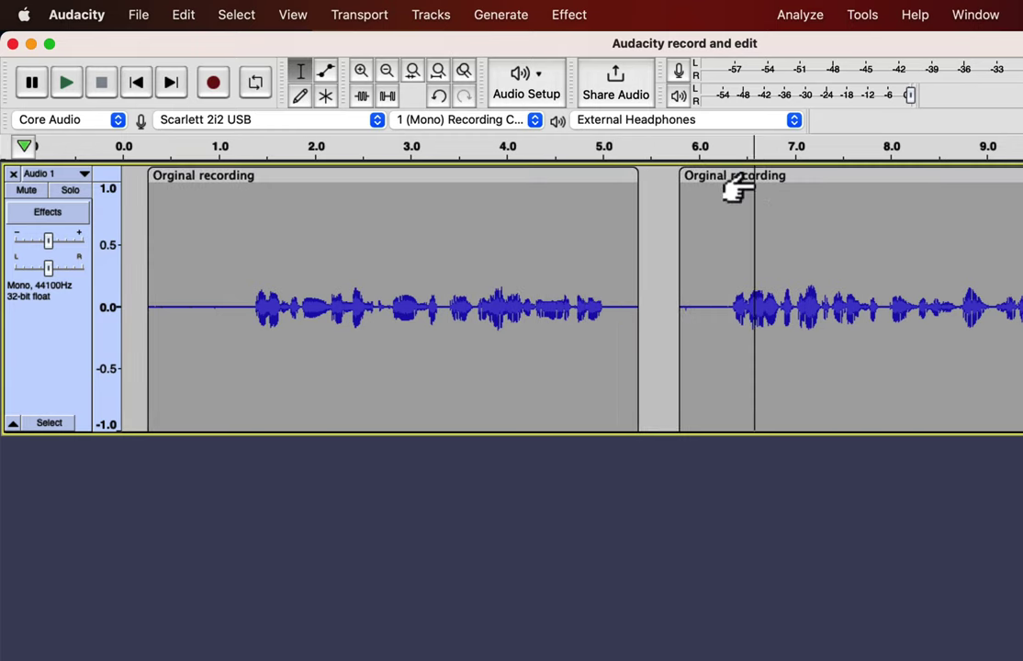
drag(754, 177, 802, 178)
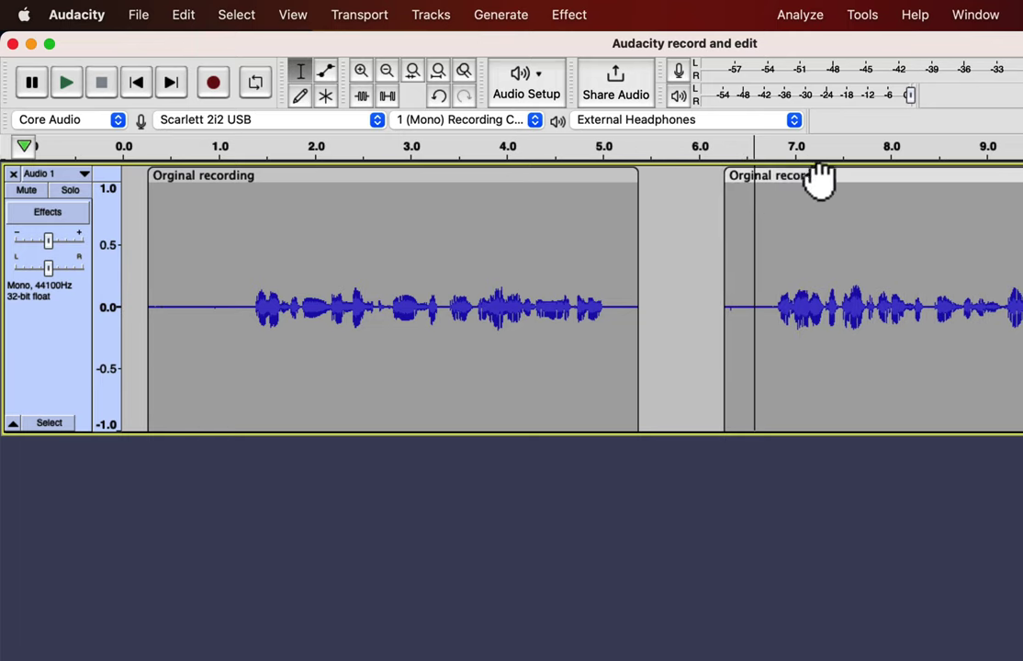
Step: Rename the second clip as "clip 2"
double_click(818, 179)
text(clip 2)
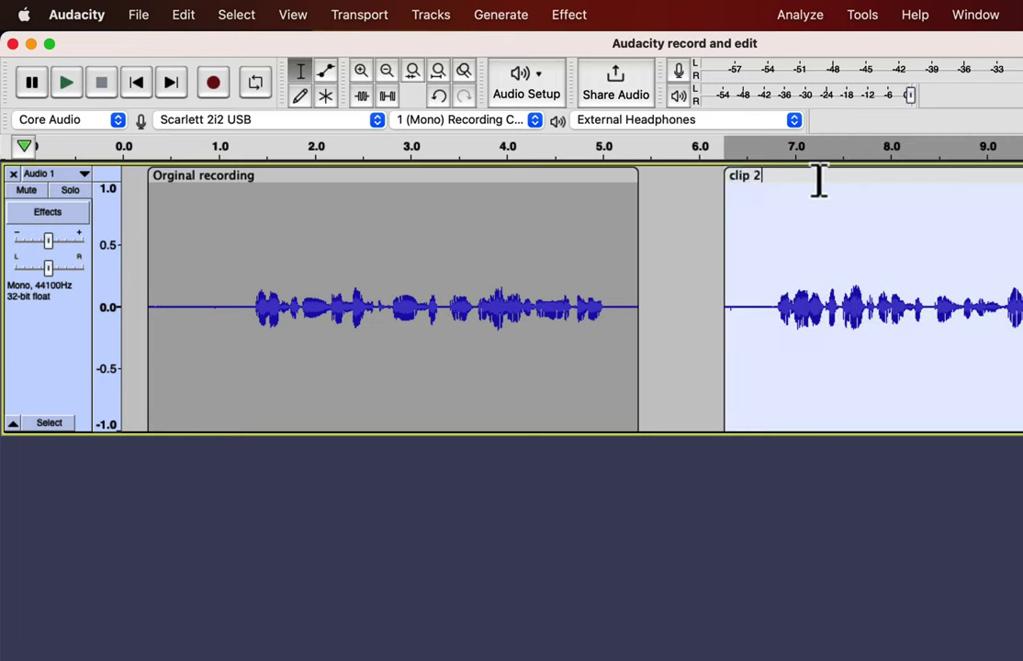
key(Return)
Step: Split clip 2 at about 12.3 s and shift the split-off part to start at about 12.9 s
scroll(830, 222, right, 5)
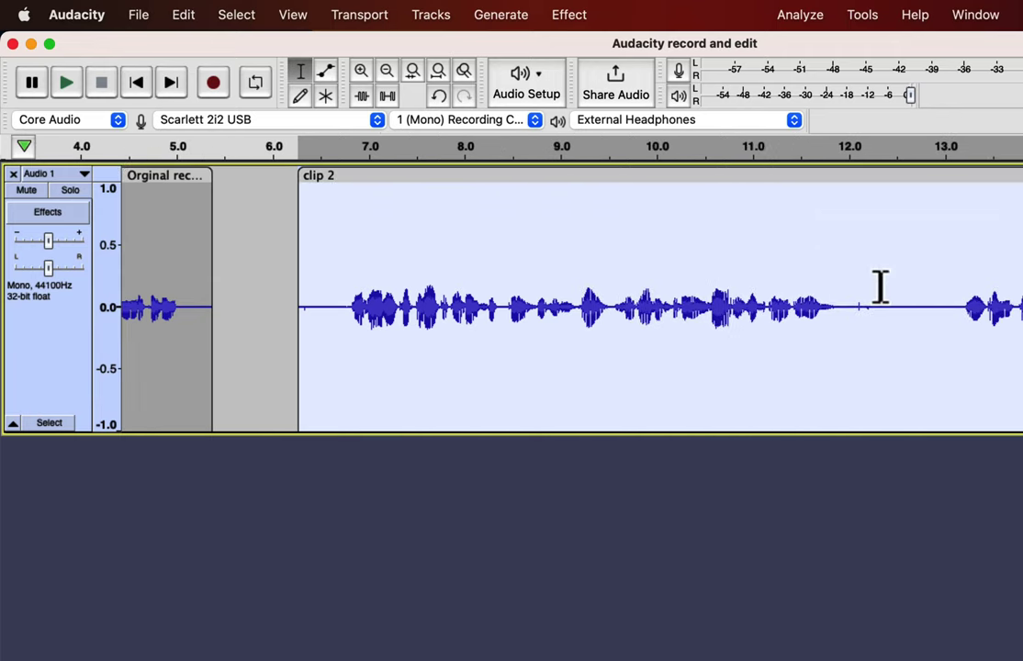
click(880, 287)
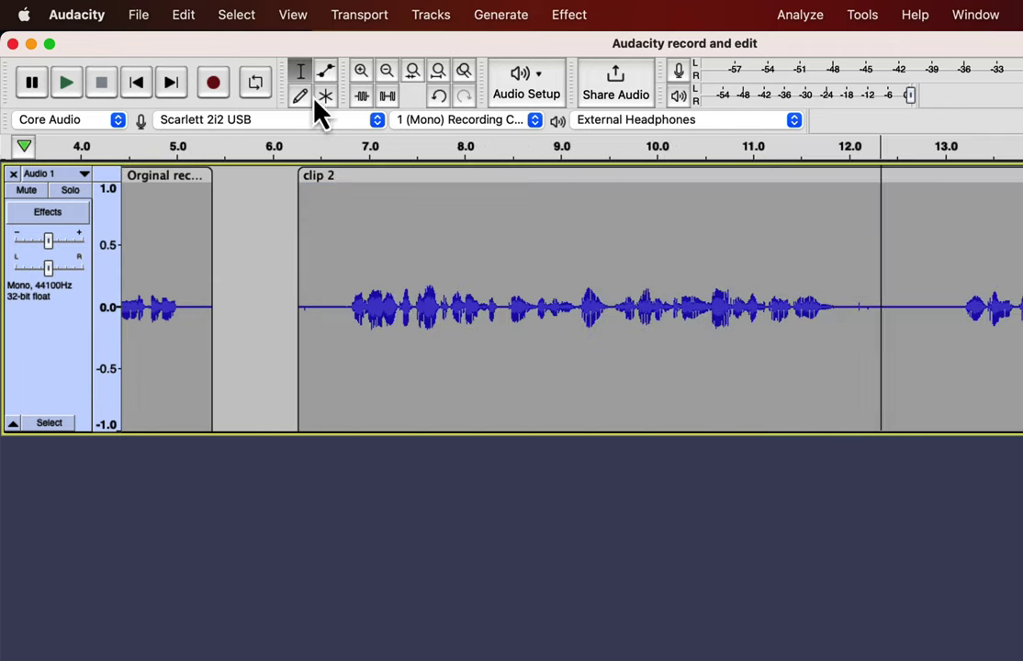
click(185, 15)
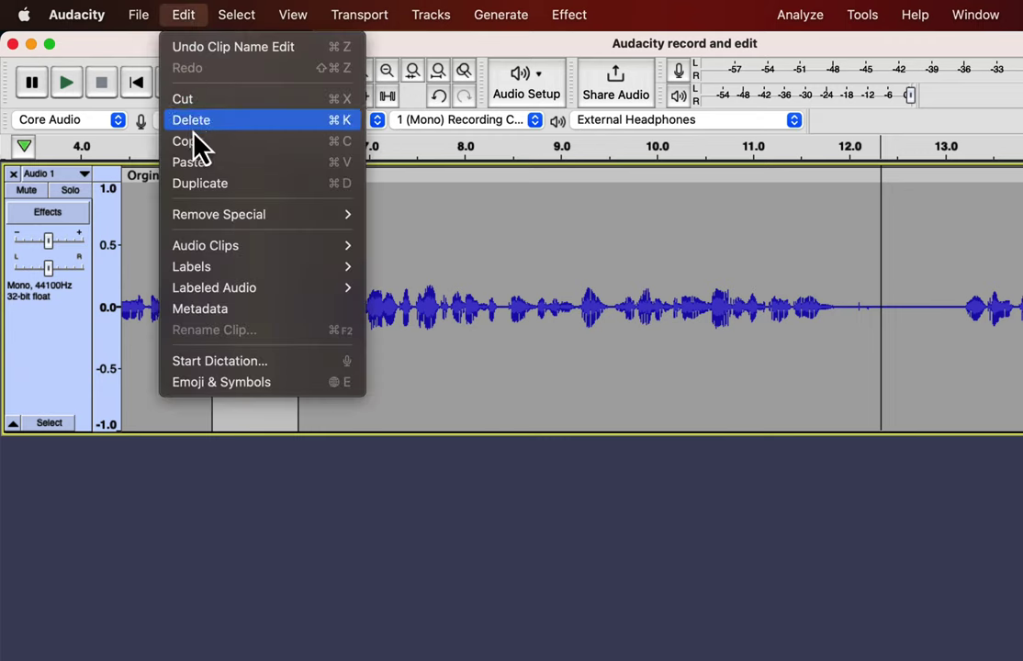
mouse_move(202, 246)
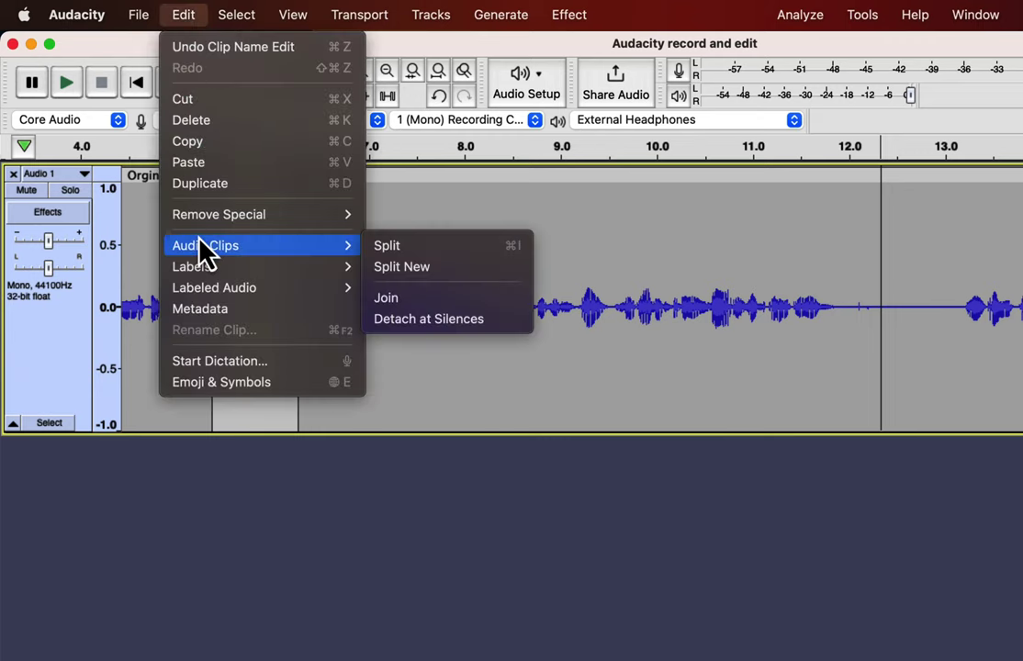
click(384, 246)
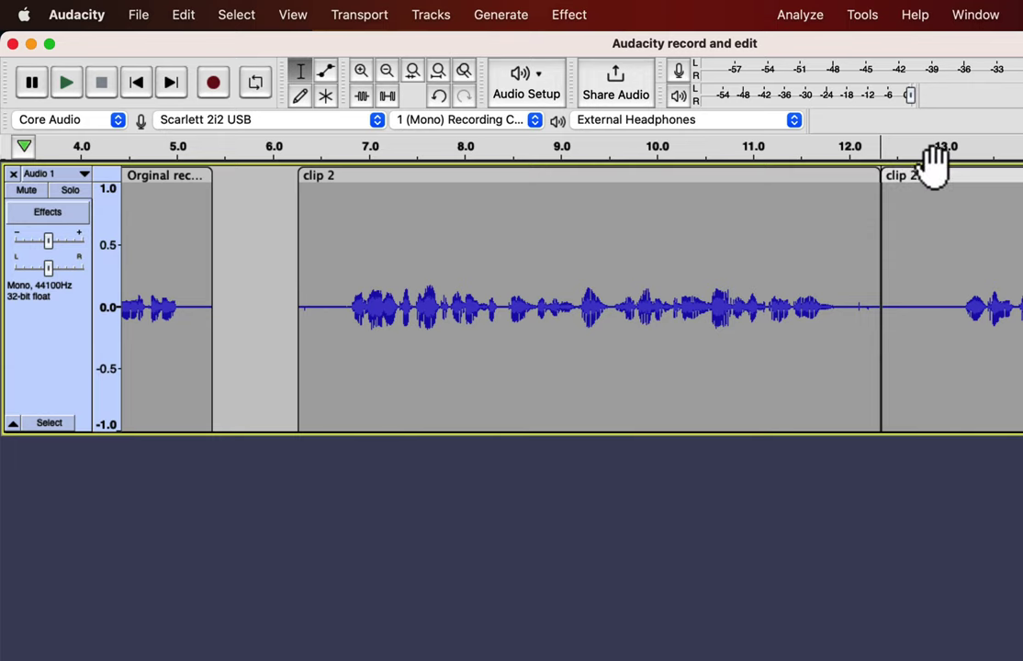
drag(924, 175, 984, 175)
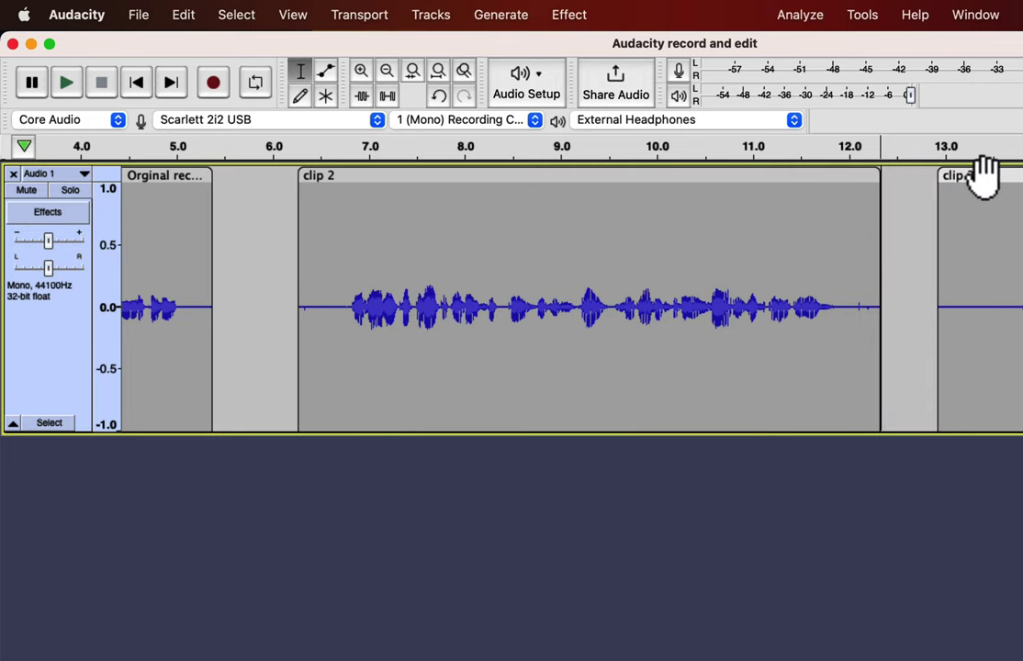
Step: Adjust the clip edges so Orginal recording spans about 1.2 to 5.1 s and clip 2 about 6.6 to 12.6 s
scroll(592, 260, left, 5)
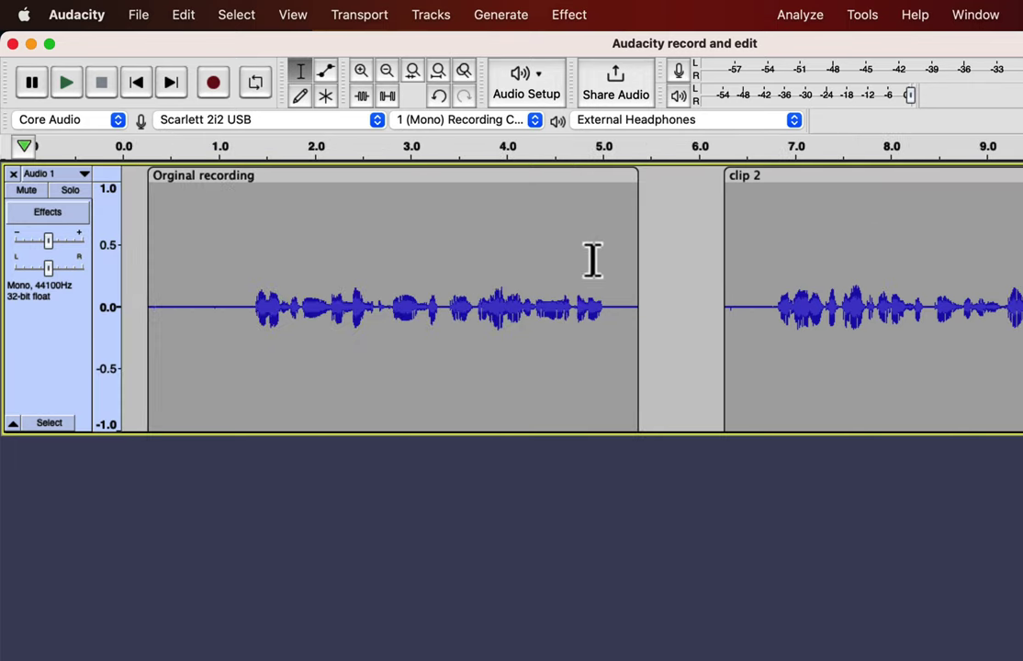
click(165, 268)
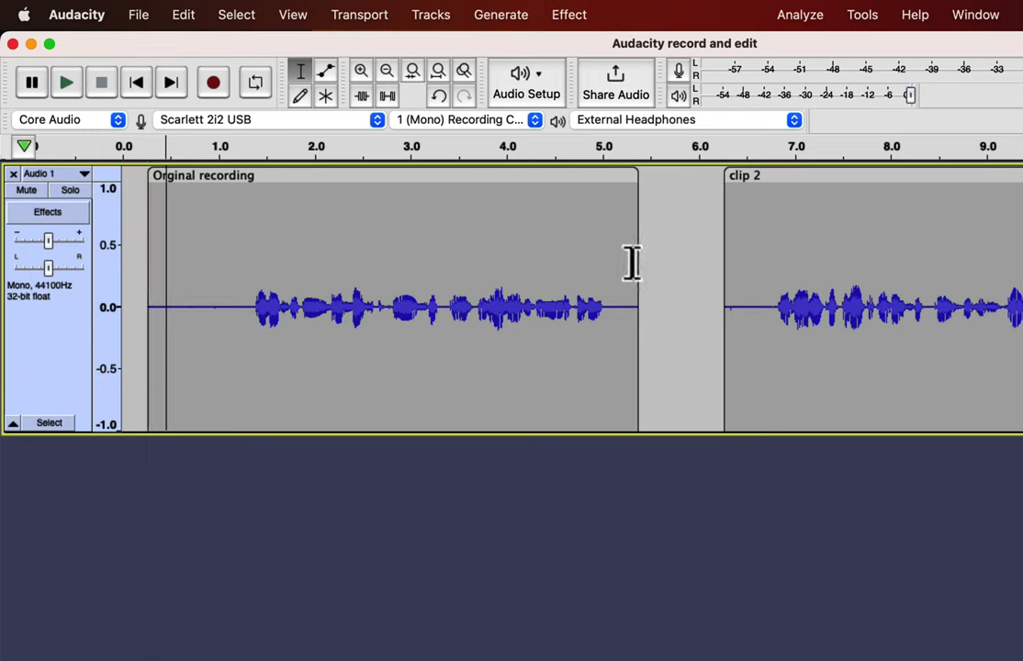
click(598, 178)
drag(640, 184, 613, 229)
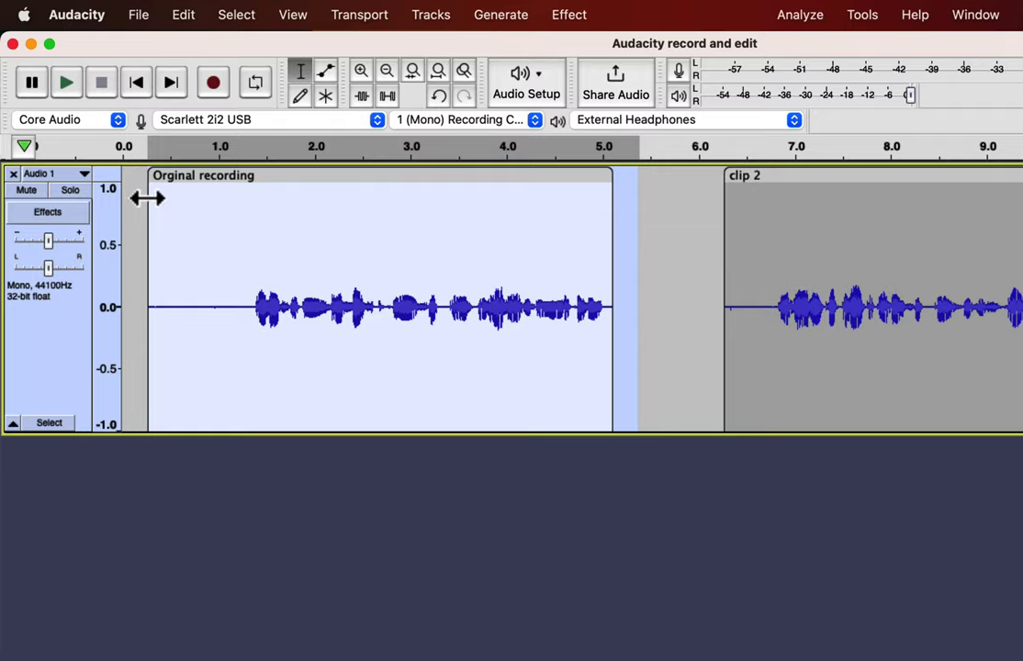
drag(146, 199, 237, 222)
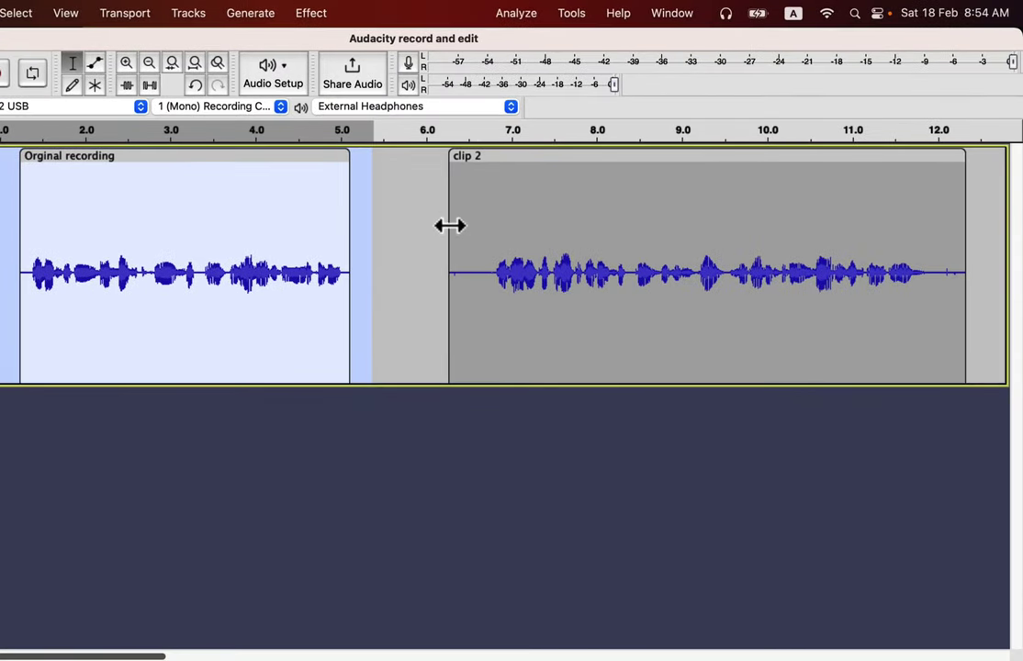
drag(451, 225, 484, 225)
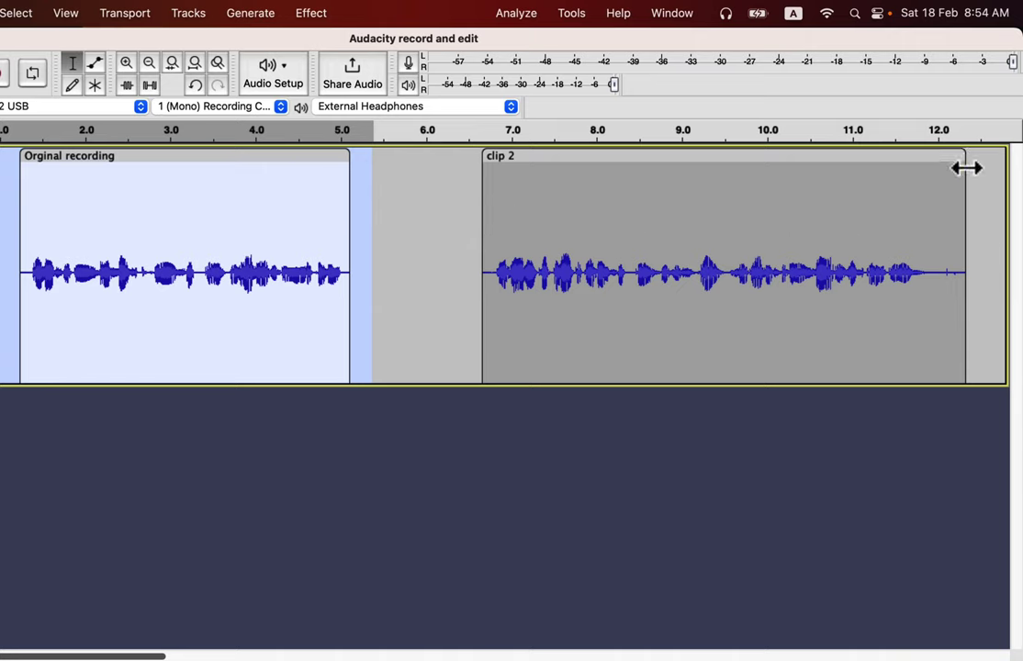
drag(966, 174, 987, 191)
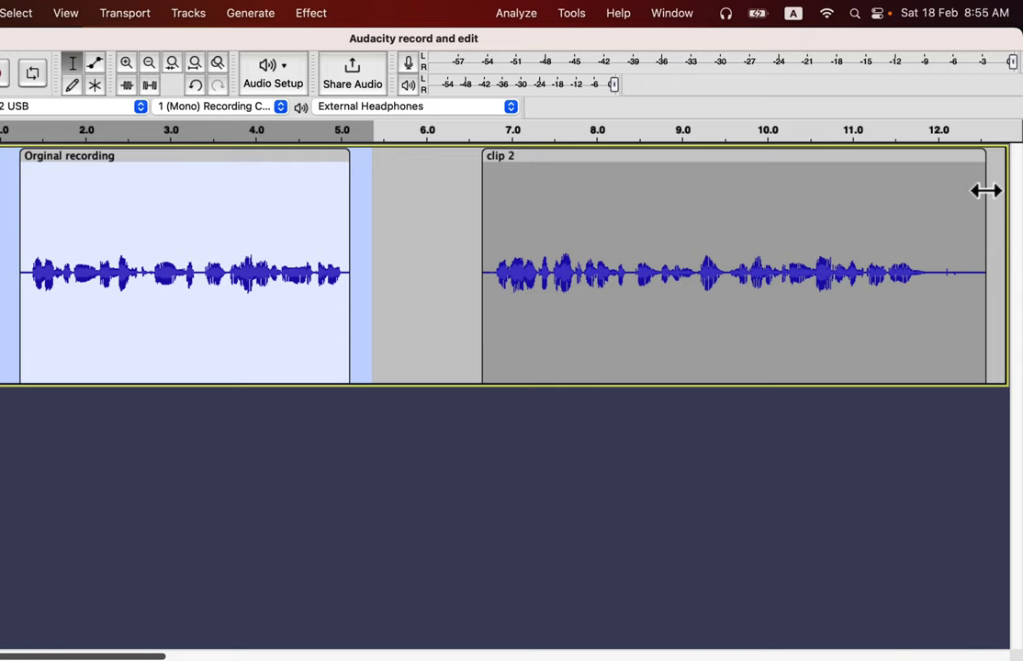
Step: Try to split the Orginal recording clip to a new track from the cursor at about 2.8 s
click(156, 273)
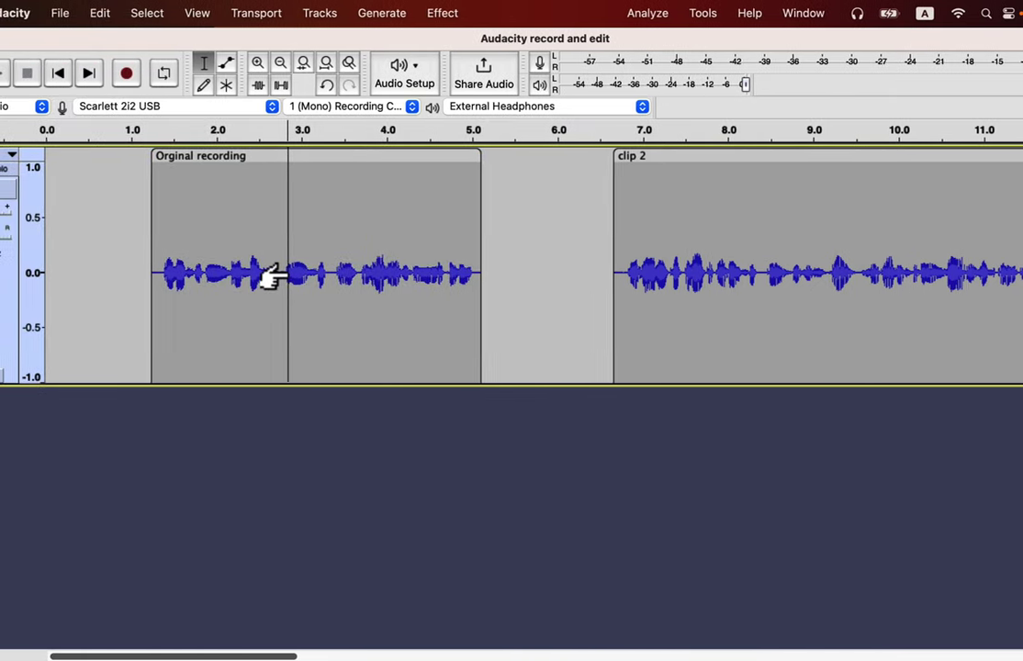
click(92, 12)
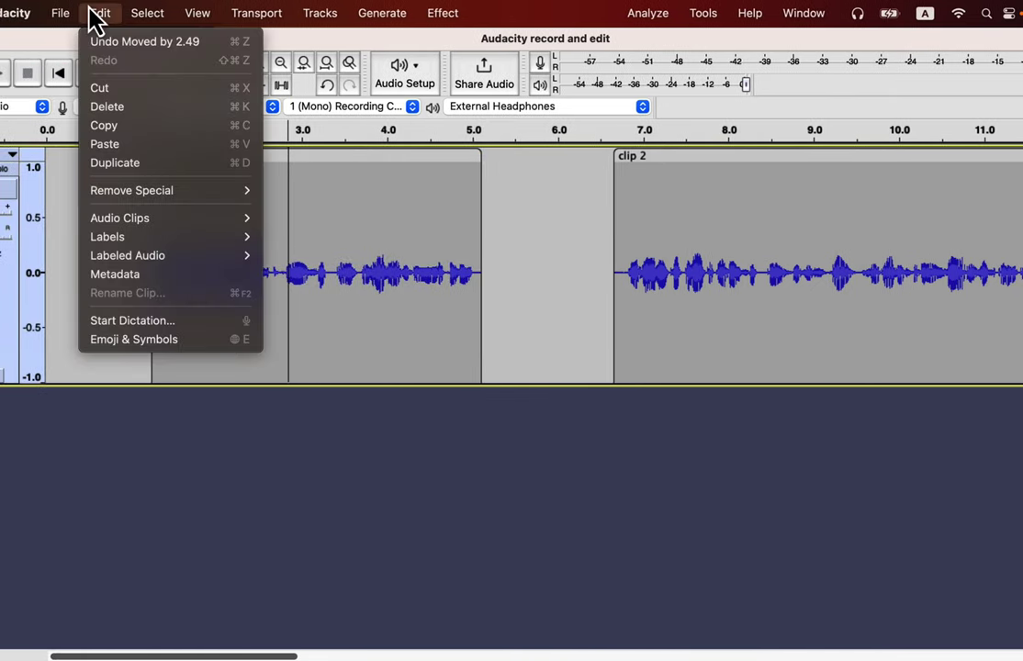
mouse_move(131, 221)
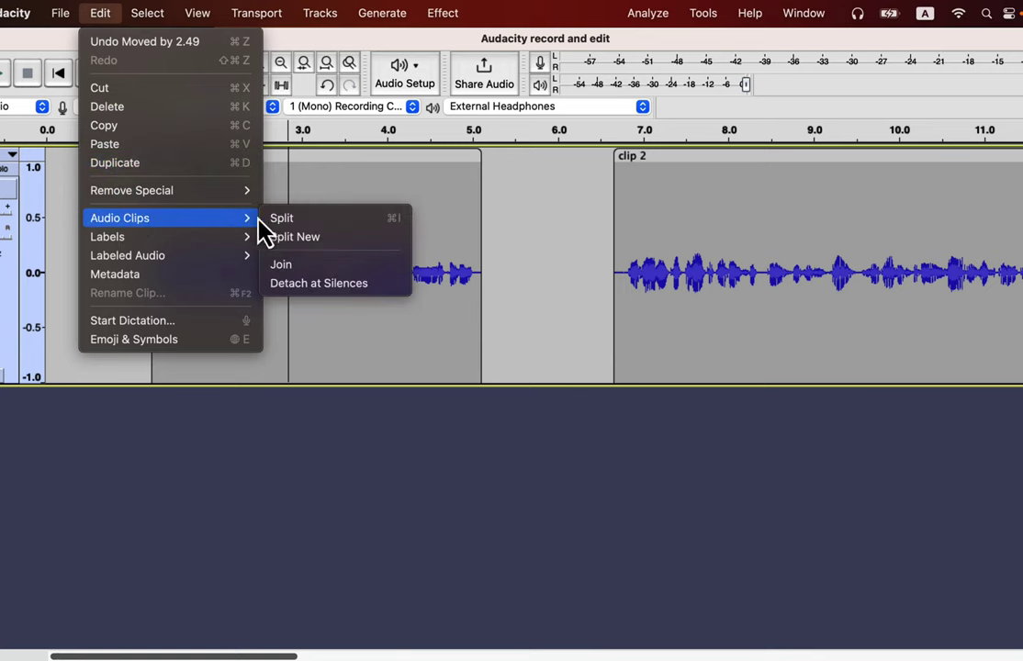
click(312, 237)
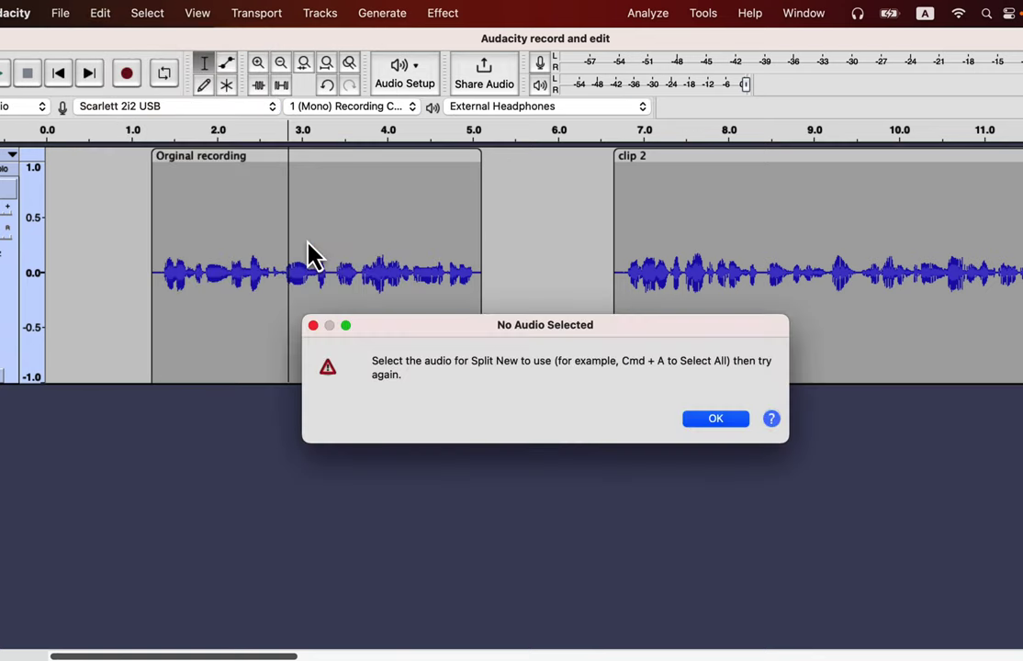
click(312, 326)
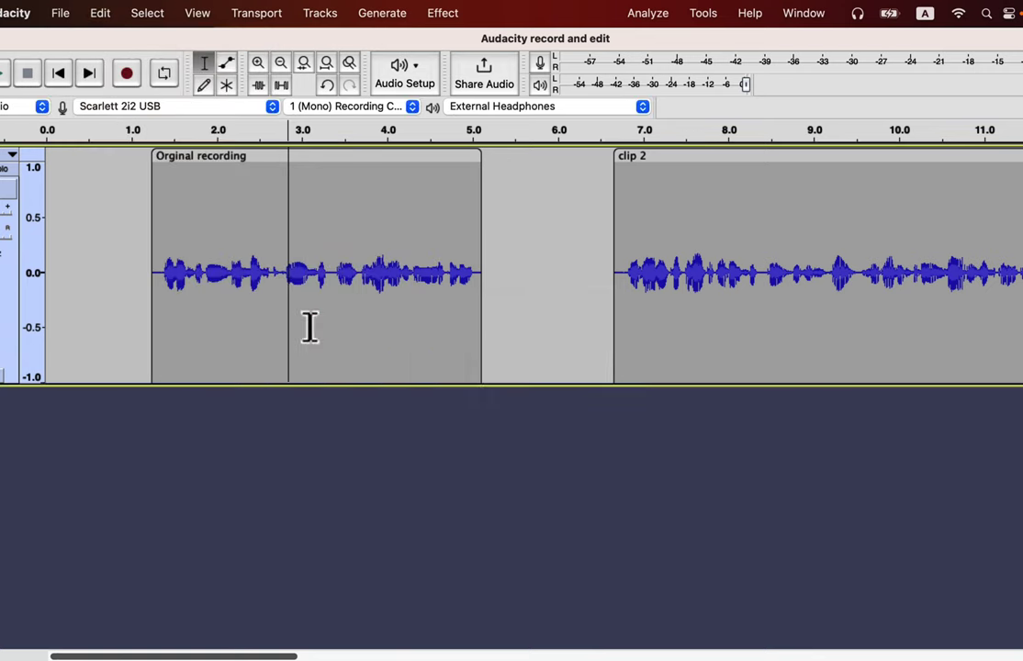
Step: Split the audio from about 1.4 to 3.3 s to a new track and shift it to start at about 2.7 s
click(330, 280)
drag(330, 280, 162, 283)
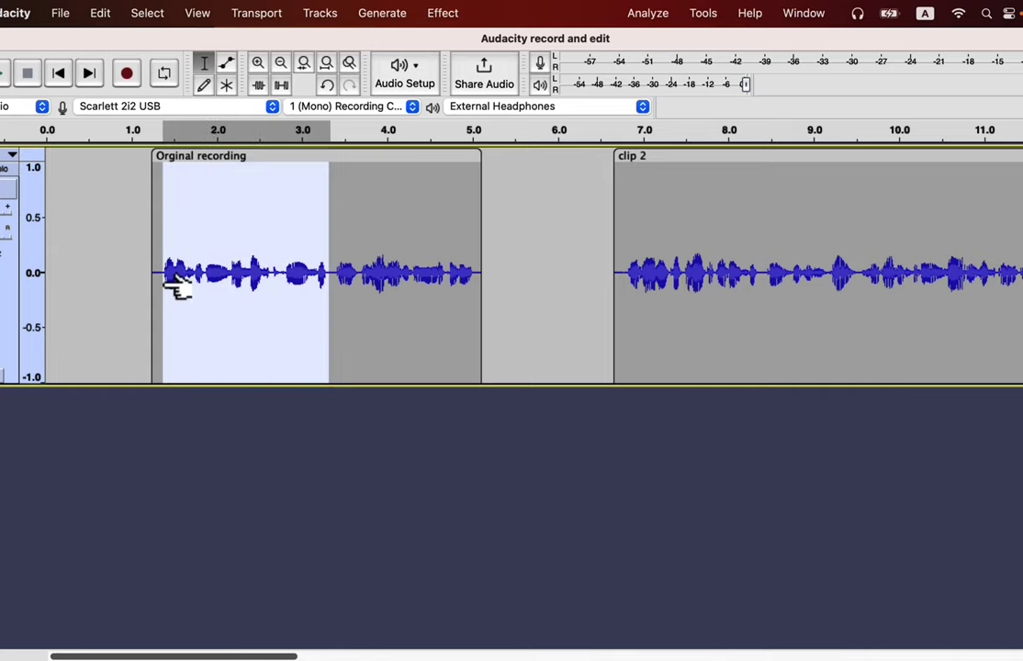
click(100, 14)
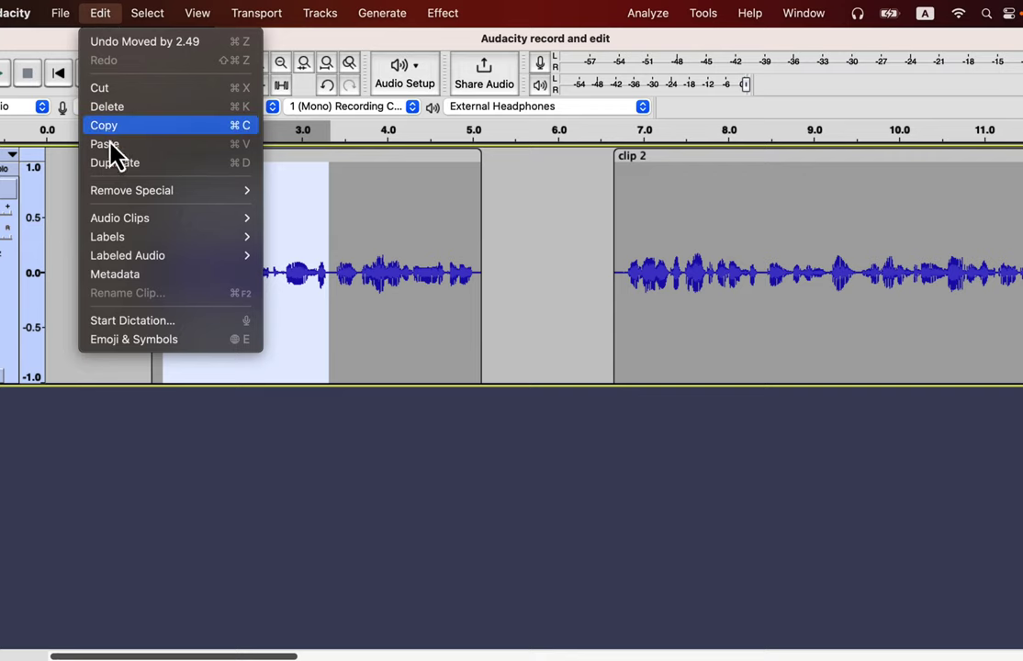
mouse_move(123, 220)
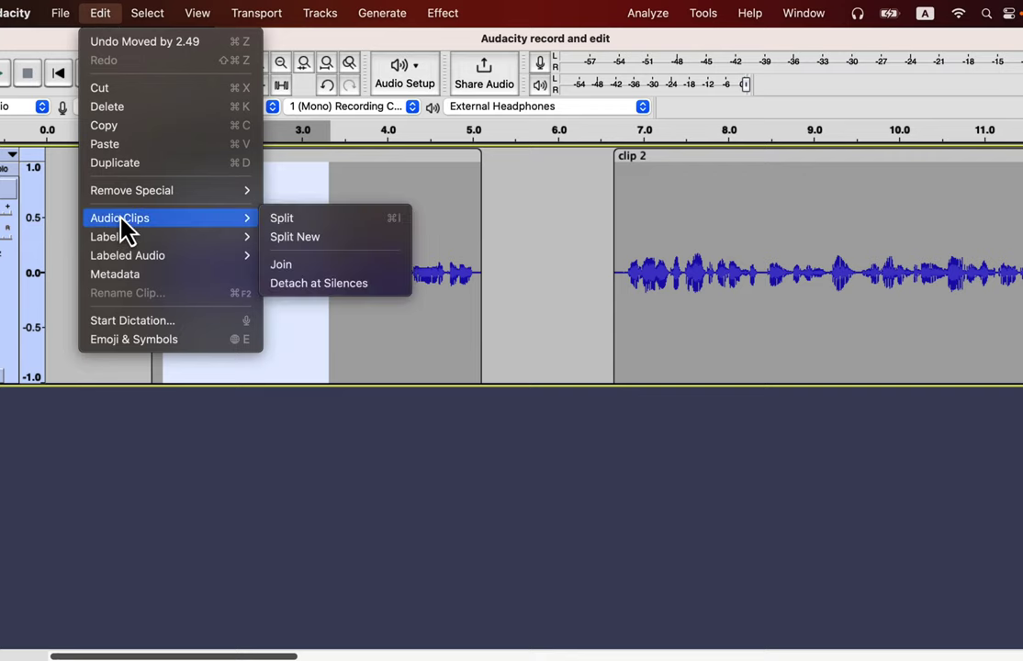
click(295, 239)
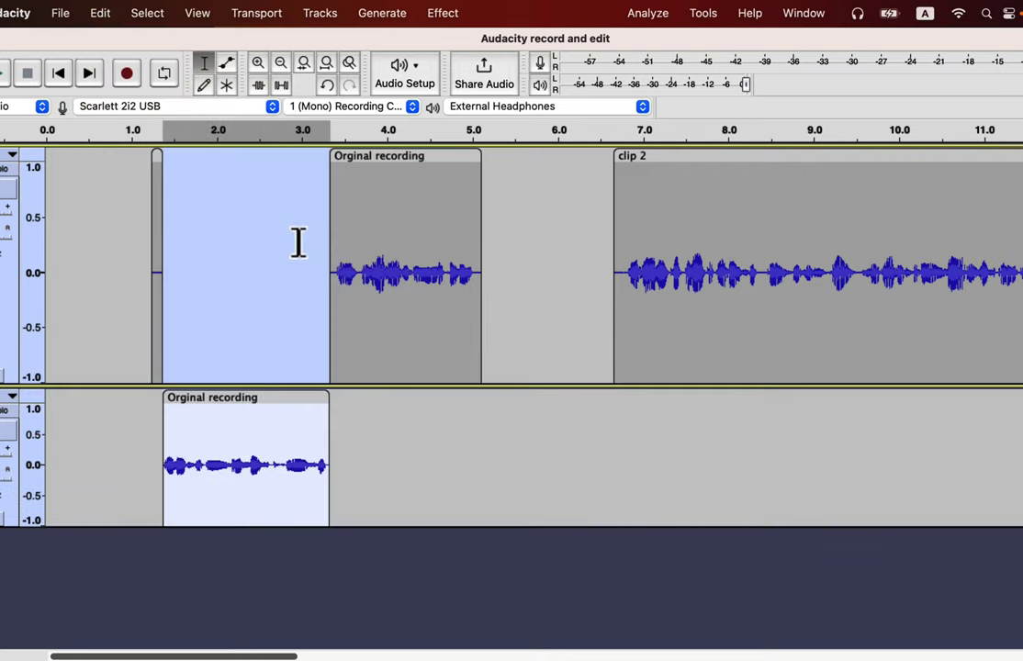
click(261, 402)
drag(256, 399, 369, 392)
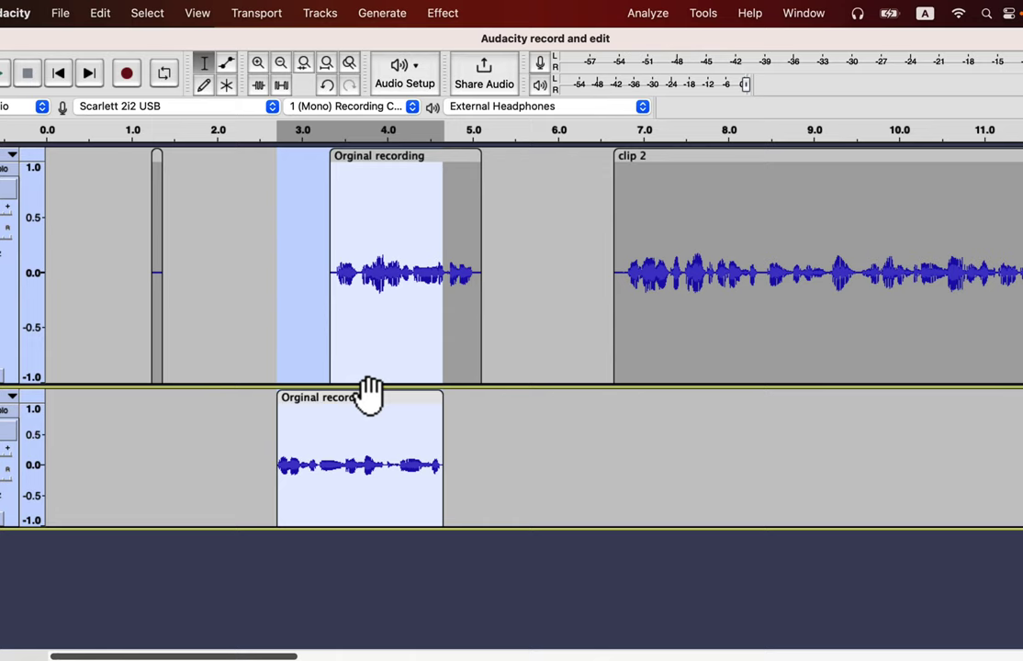
Step: Undo the clip shift, the split to a new track and the edge trims on both clips
key(super+z)
key(super+z)
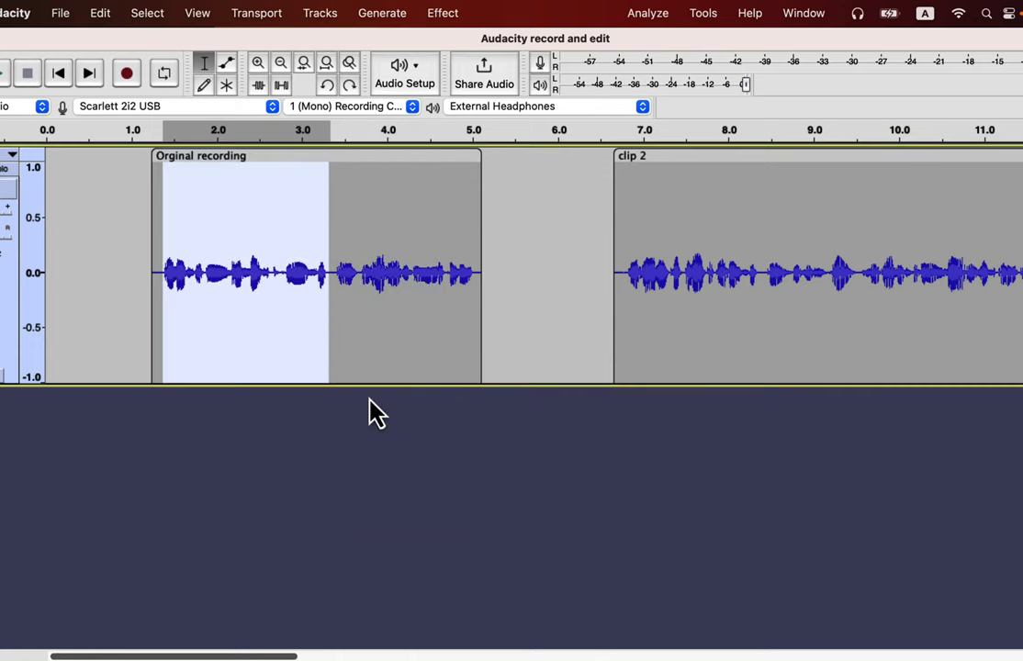
key(super+z)
key(super+z)
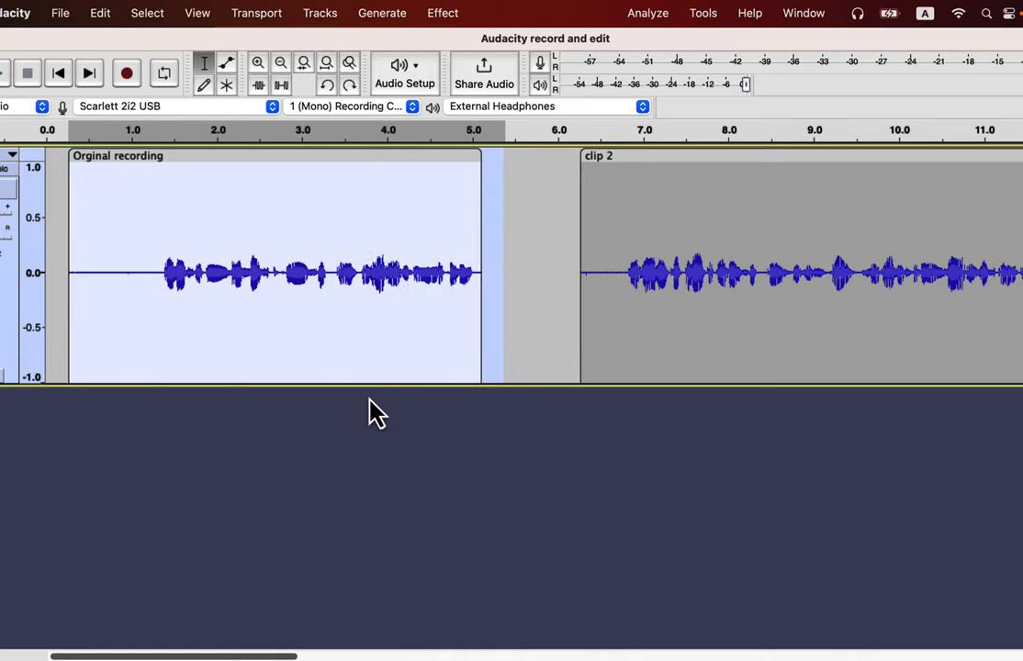
key(super+z)
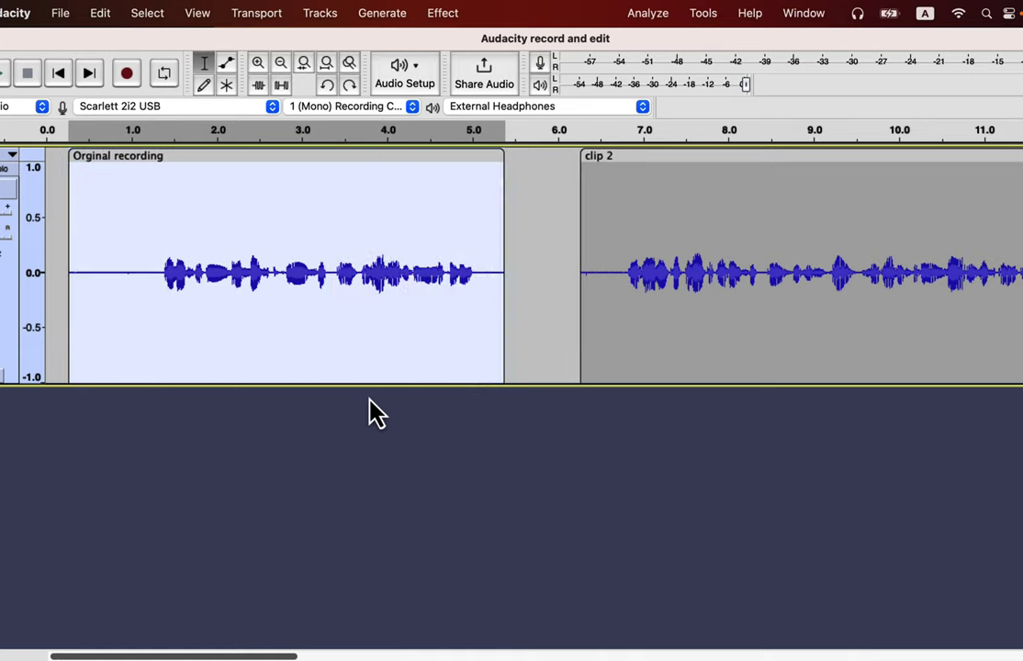
Step: Revert the project to its Duplicated state through the history and remove the lower Audio 1 track
click(200, 14)
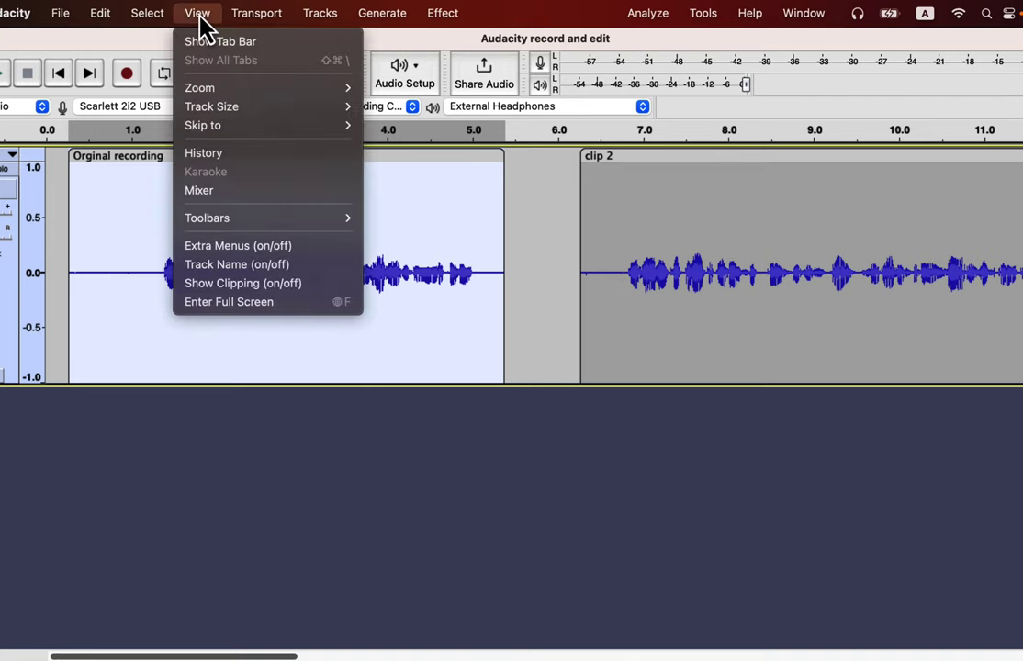
click(202, 158)
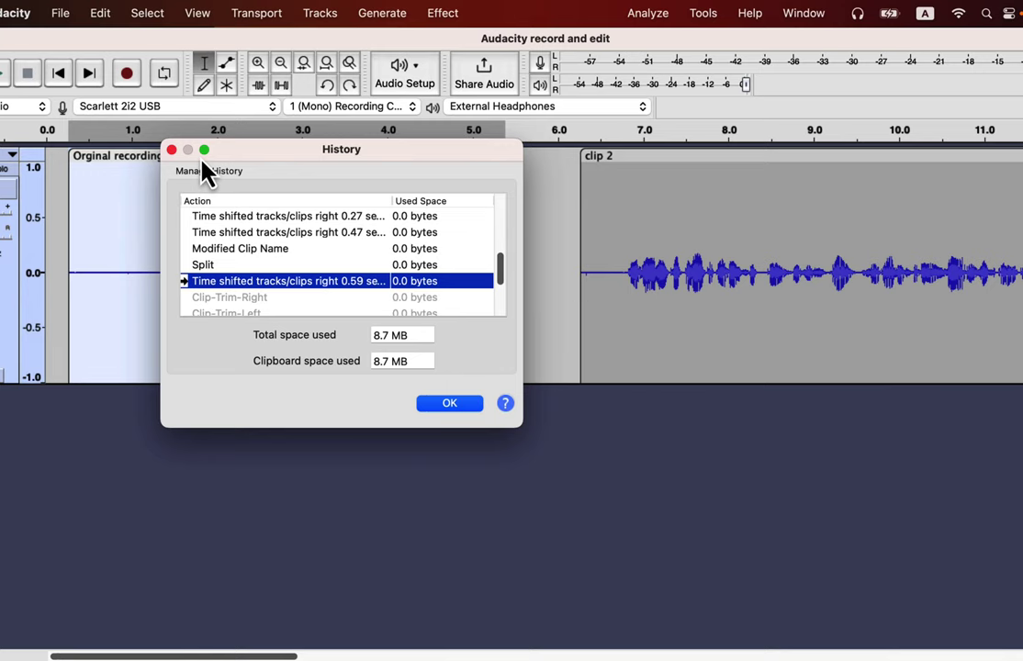
scroll(243, 253, down, 2)
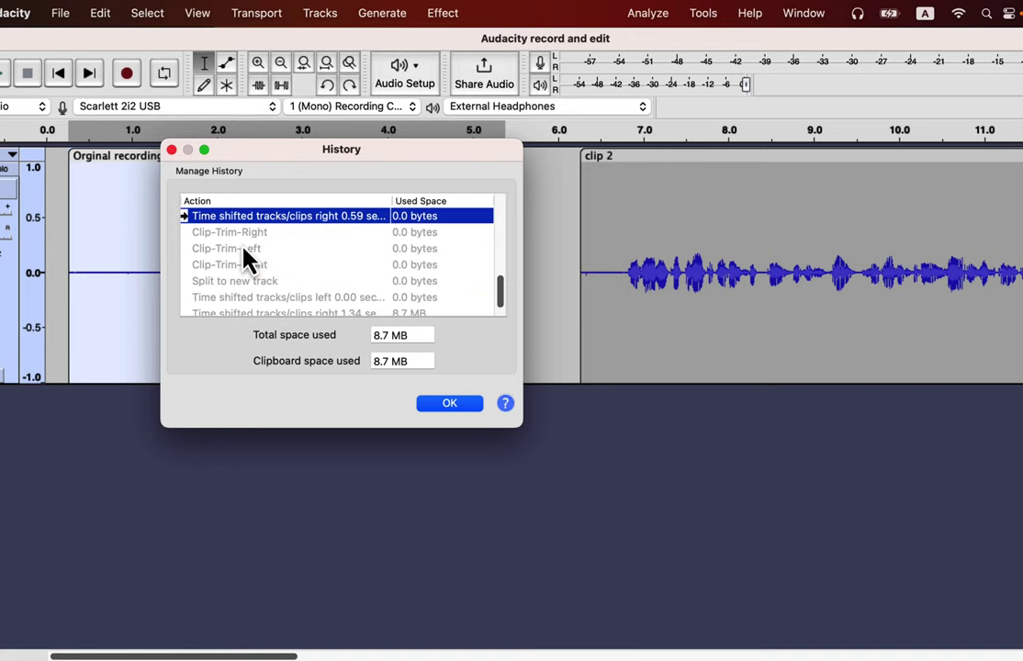
scroll(243, 253, down, 1)
scroll(243, 262, up, 3)
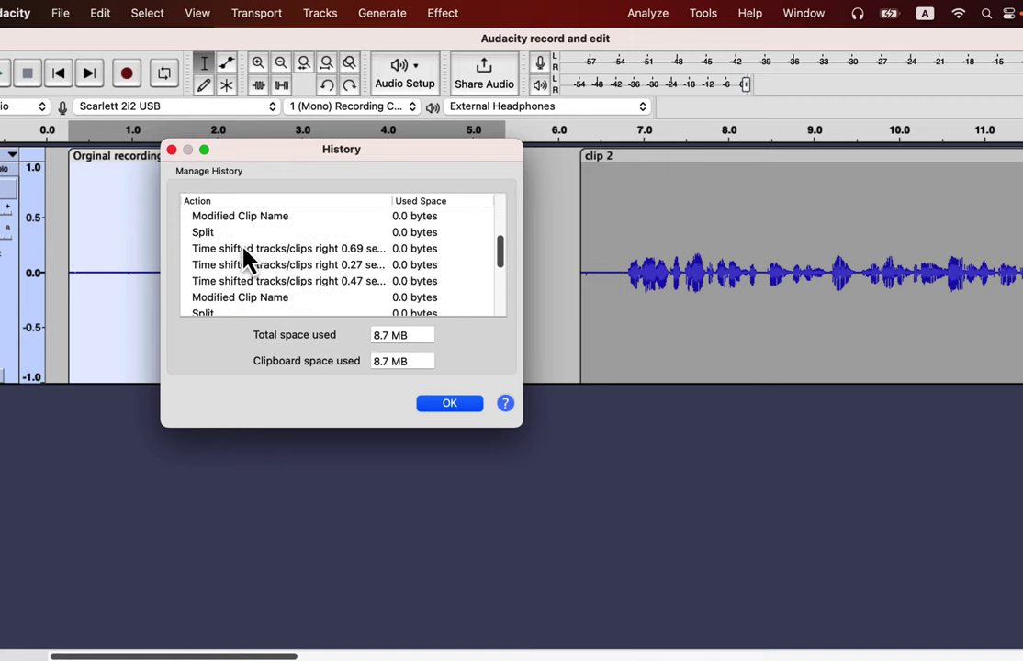
scroll(244, 262, up, 2)
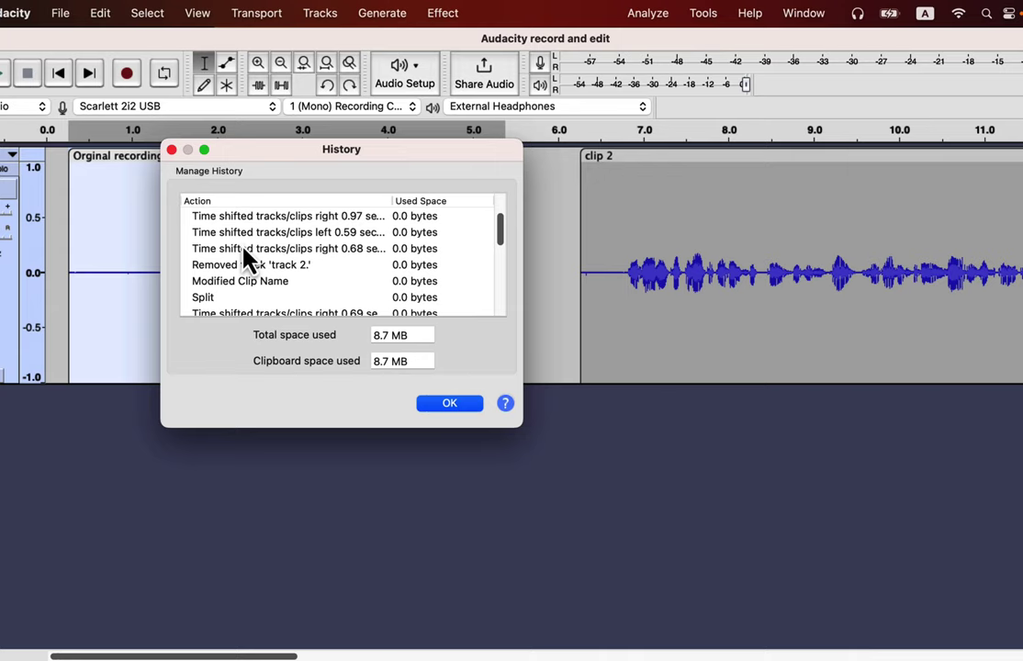
scroll(246, 260, up, 1)
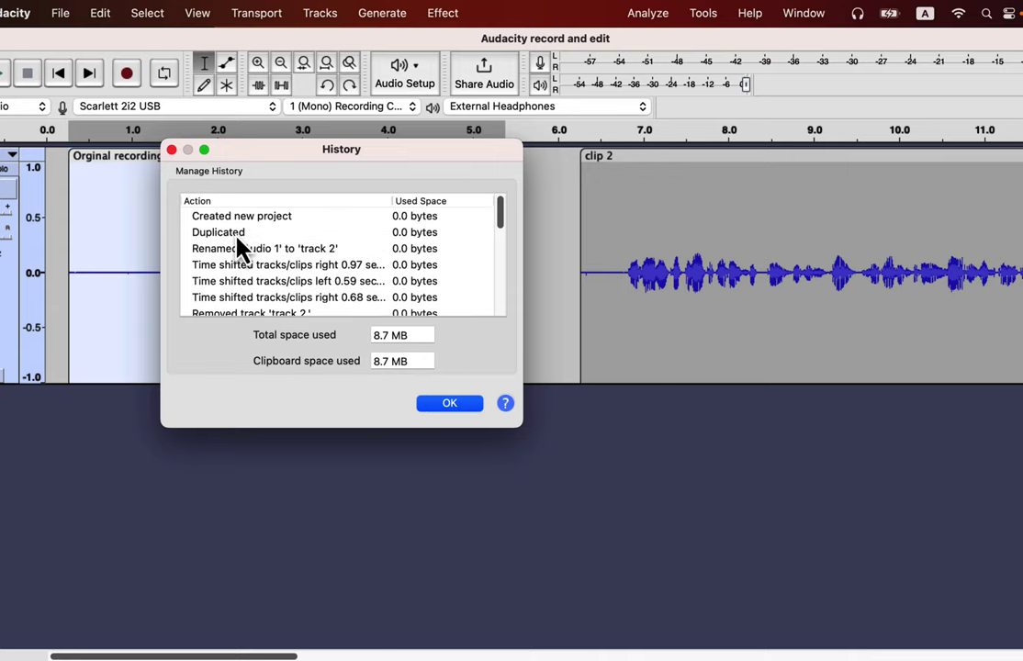
click(237, 234)
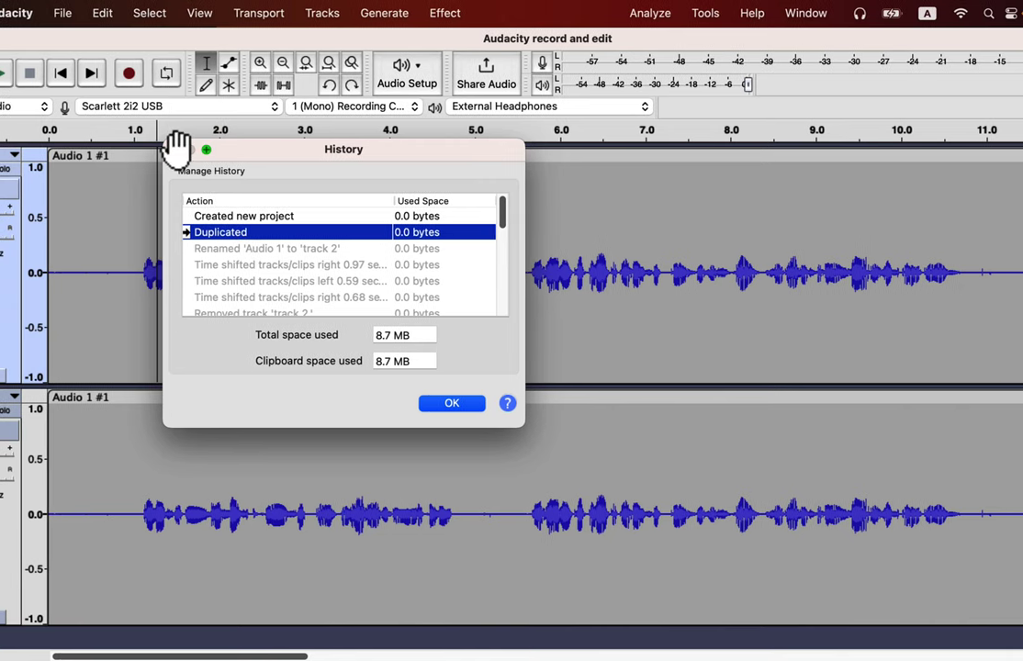
click(174, 151)
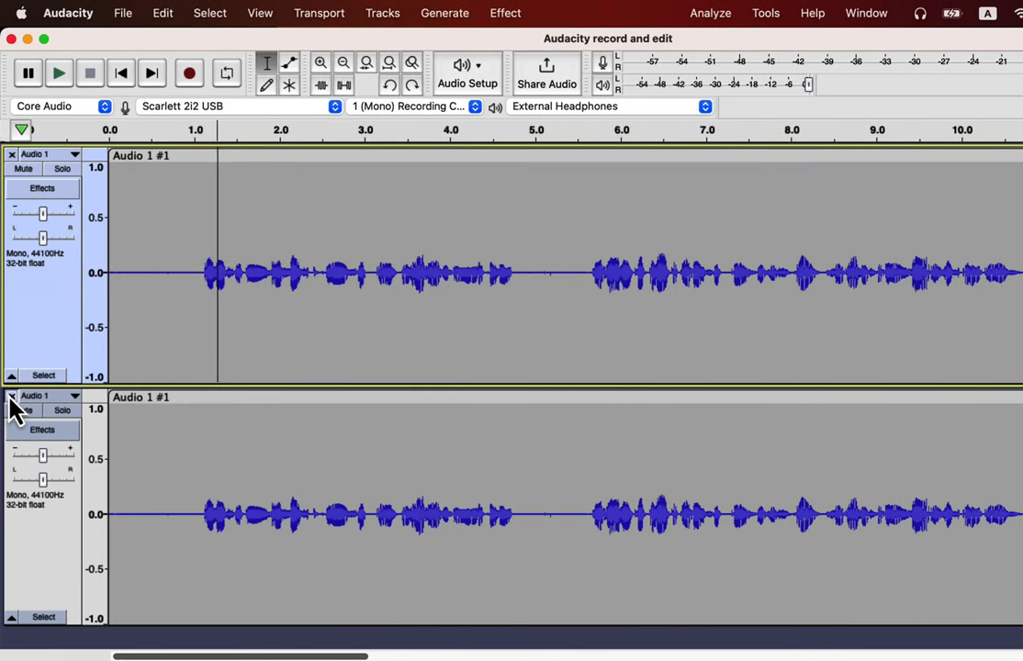
click(11, 396)
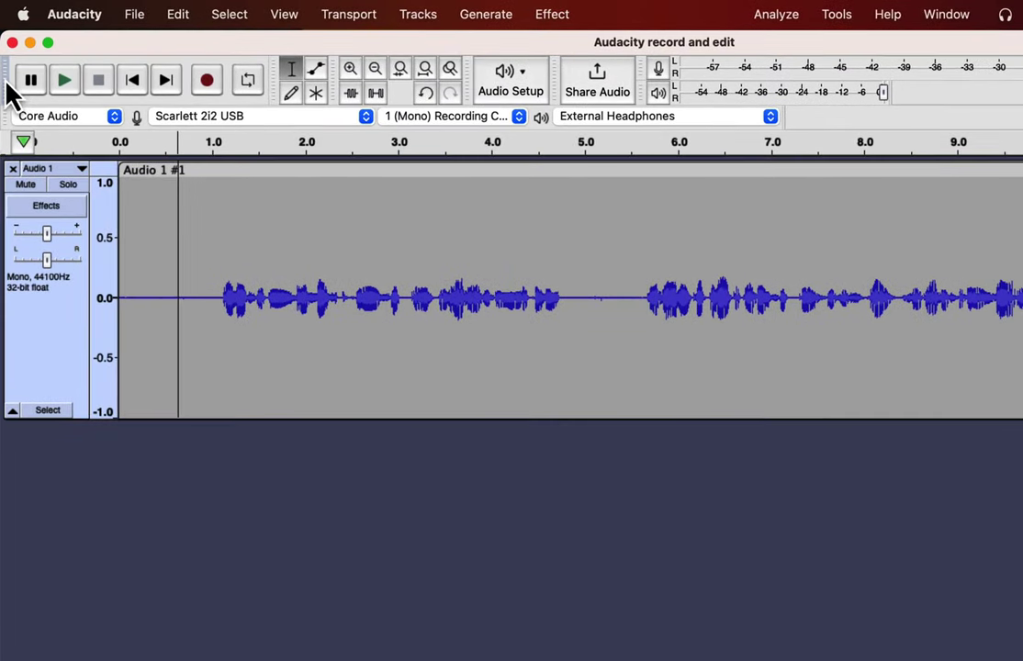
Step: Move the Transport Toolbar below the Audio Setup toolbar and widen the playback and recording meters
drag(24, 81, 270, 79)
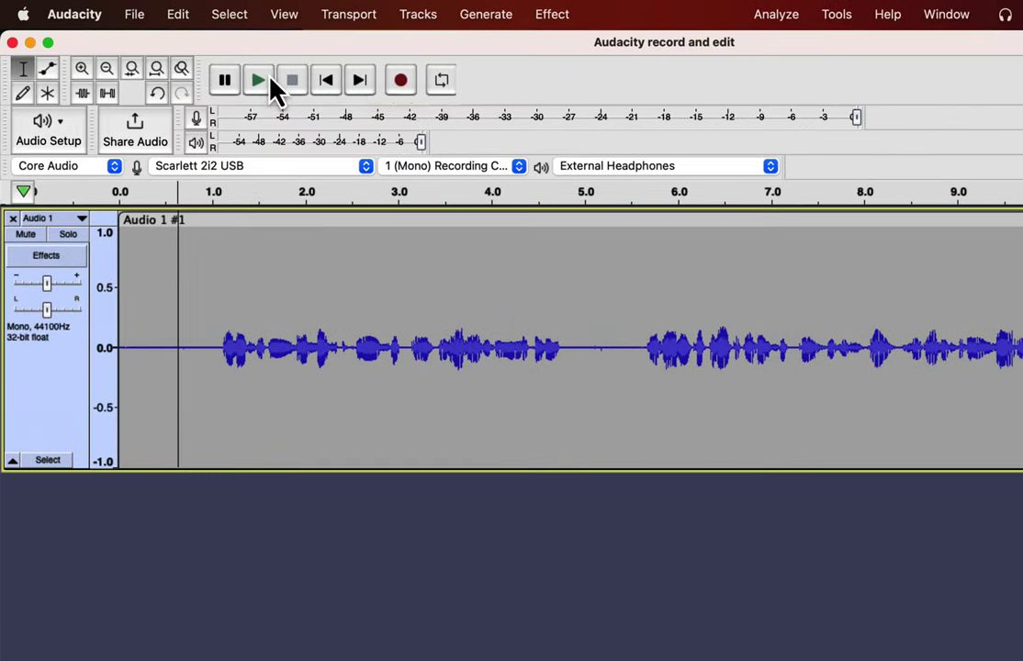
drag(203, 83, 215, 159)
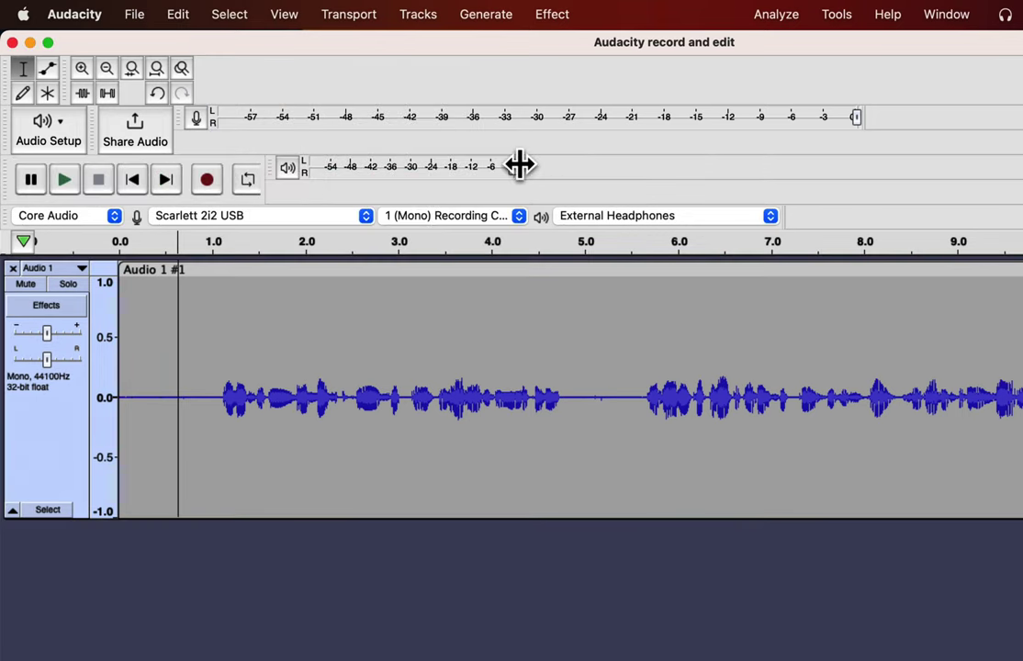
drag(516, 166, 941, 166)
drag(859, 116, 1021, 115)
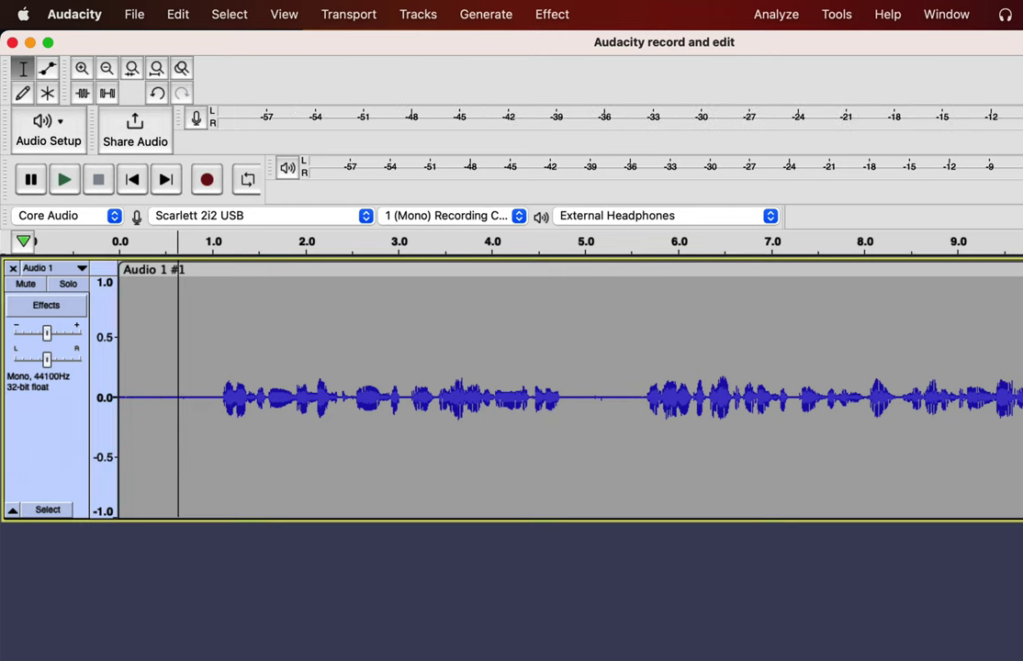
Step: Reset the toolbars to their default layout
click(284, 15)
mouse_move(292, 240)
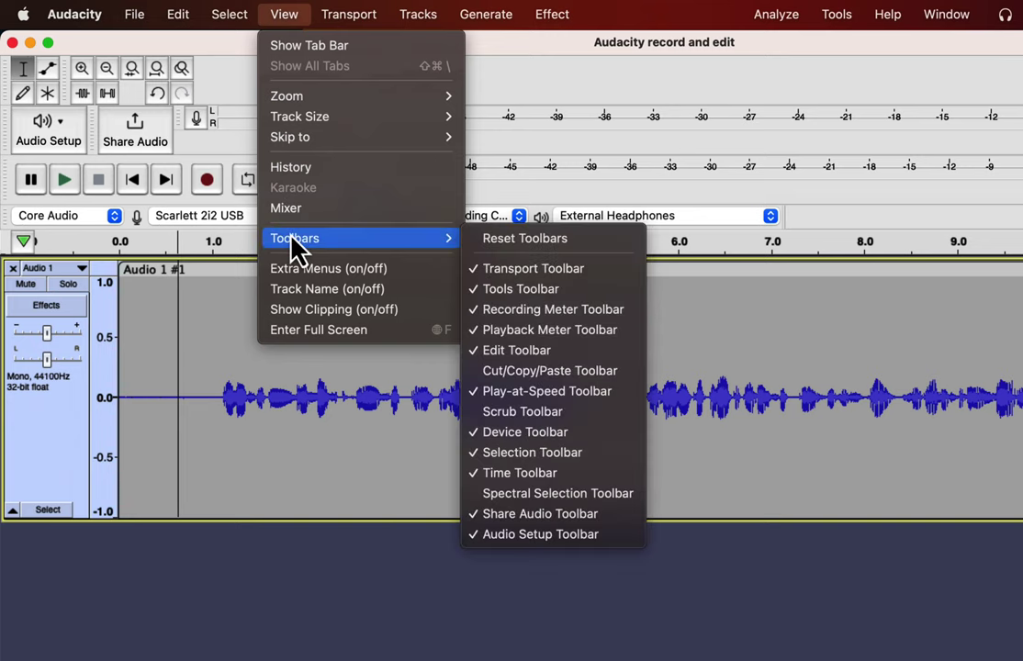
click(521, 238)
Step: Show the Cut/Copy/Paste Toolbar
click(284, 14)
mouse_move(312, 248)
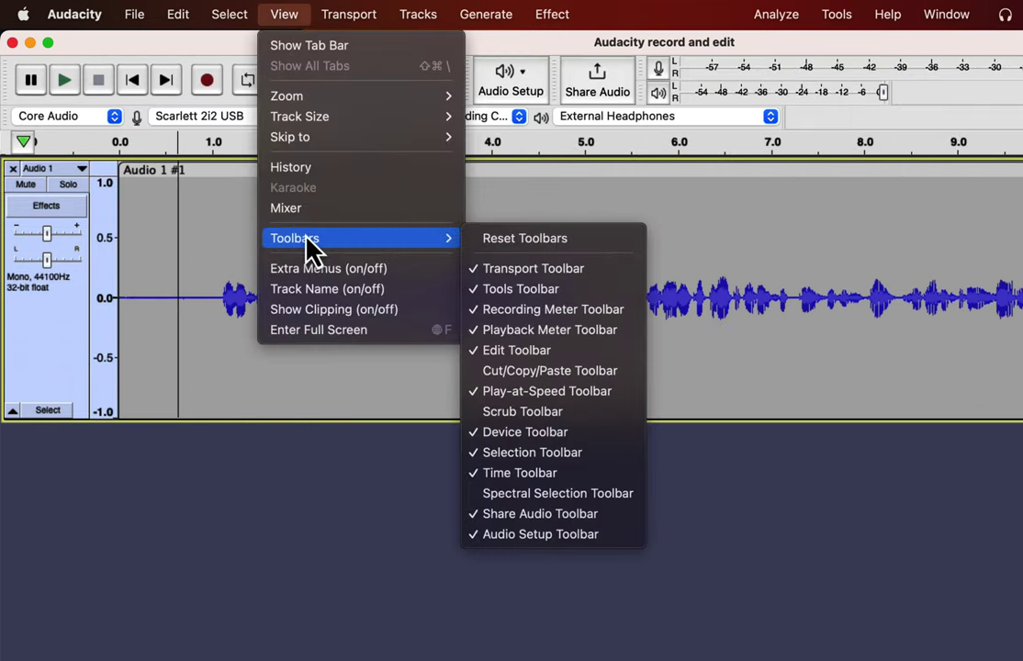
click(496, 371)
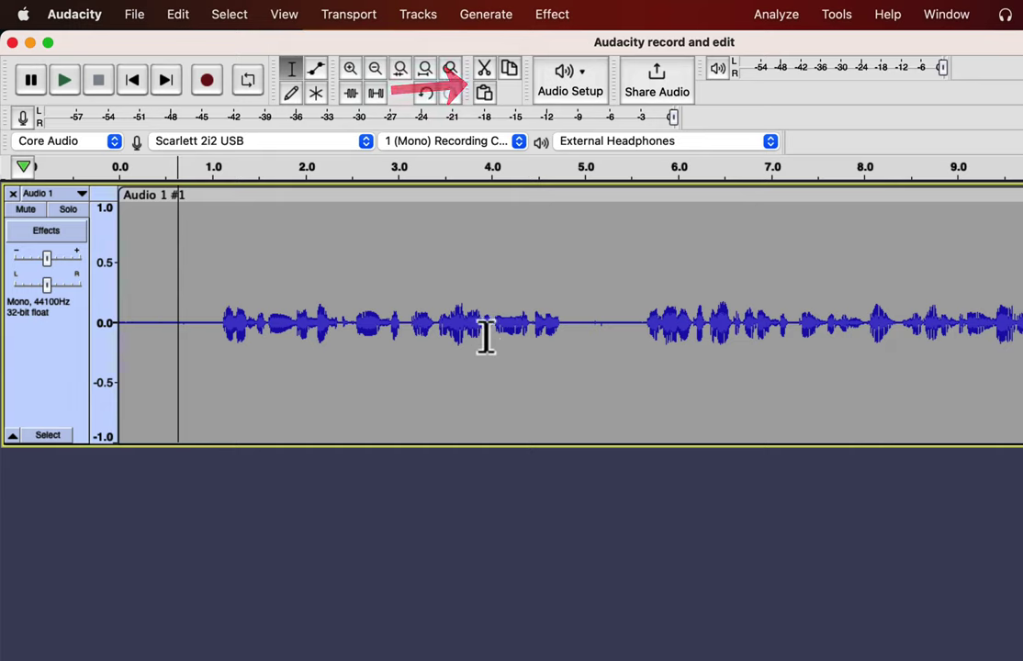
Step: Cut the audio from about 3.1 to 5.2 s out of the track and undo the cut
drag(405, 322, 606, 323)
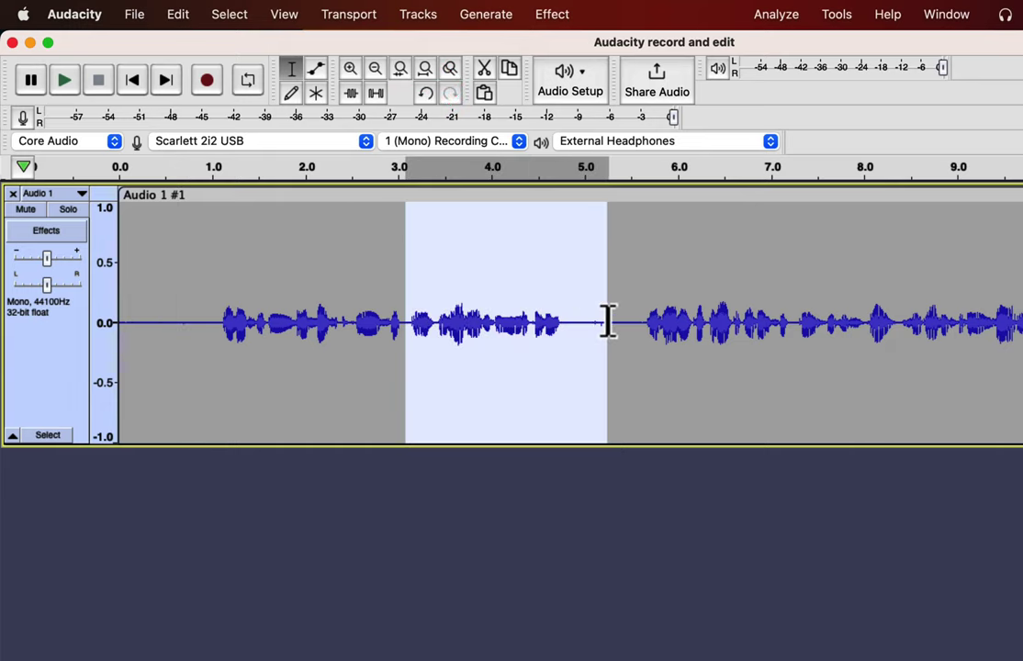
click(486, 73)
key(super+z)
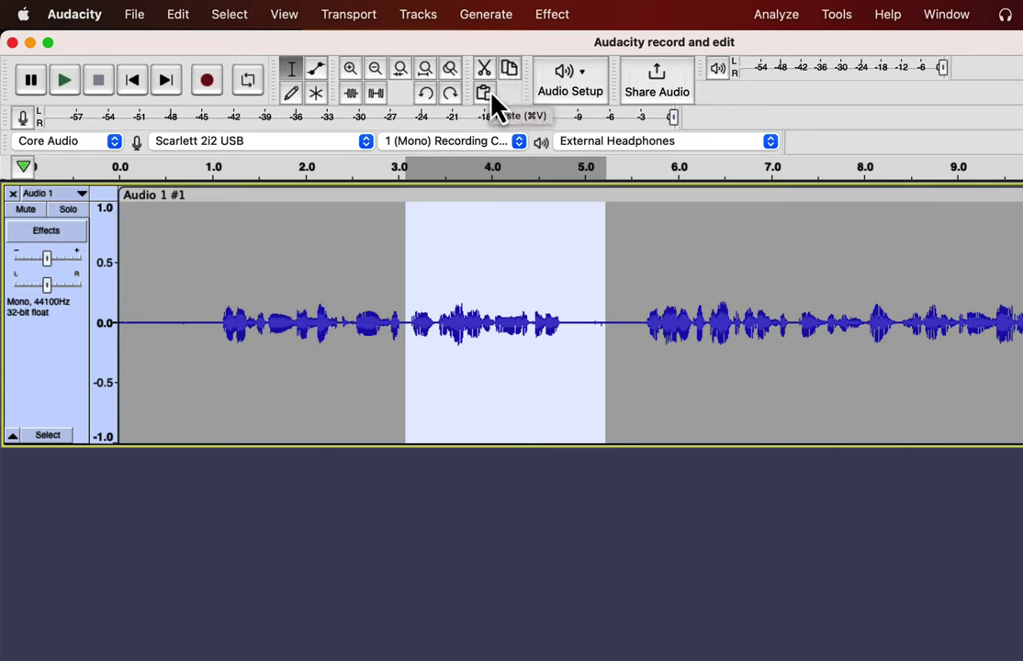
Step: Undo the removal of the duplicate track and redo it
click(424, 95)
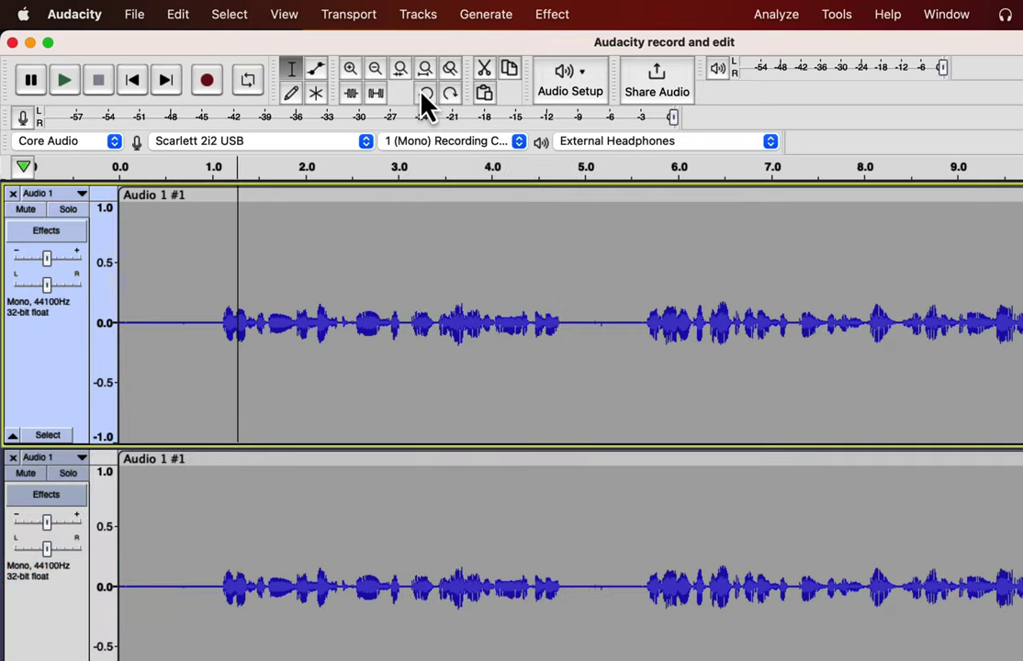
click(451, 95)
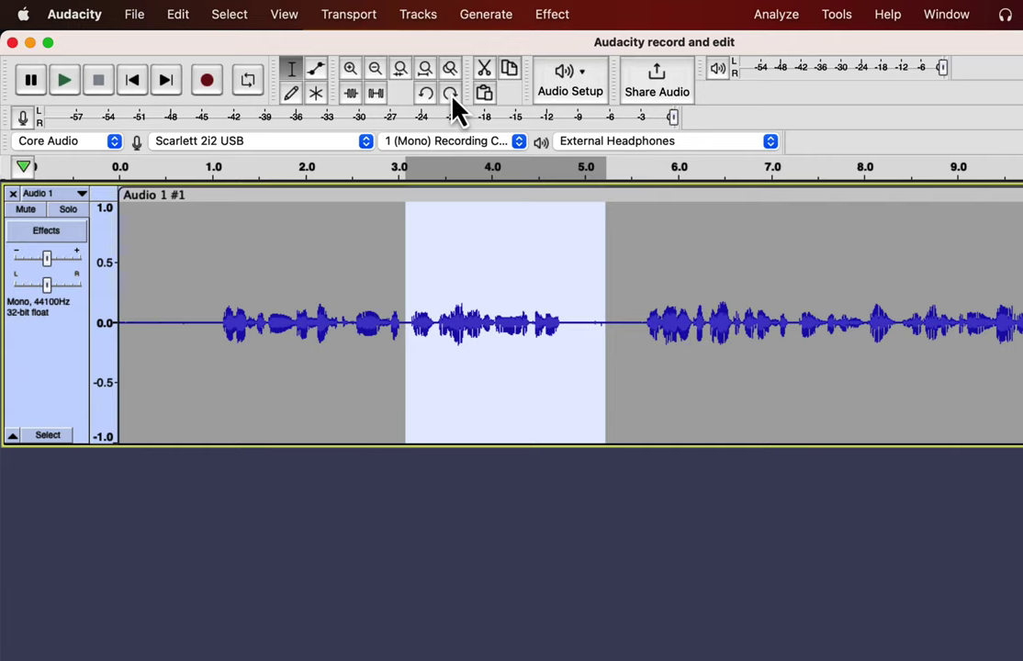
click(294, 312)
drag(305, 311, 343, 316)
drag(849, 323, 895, 323)
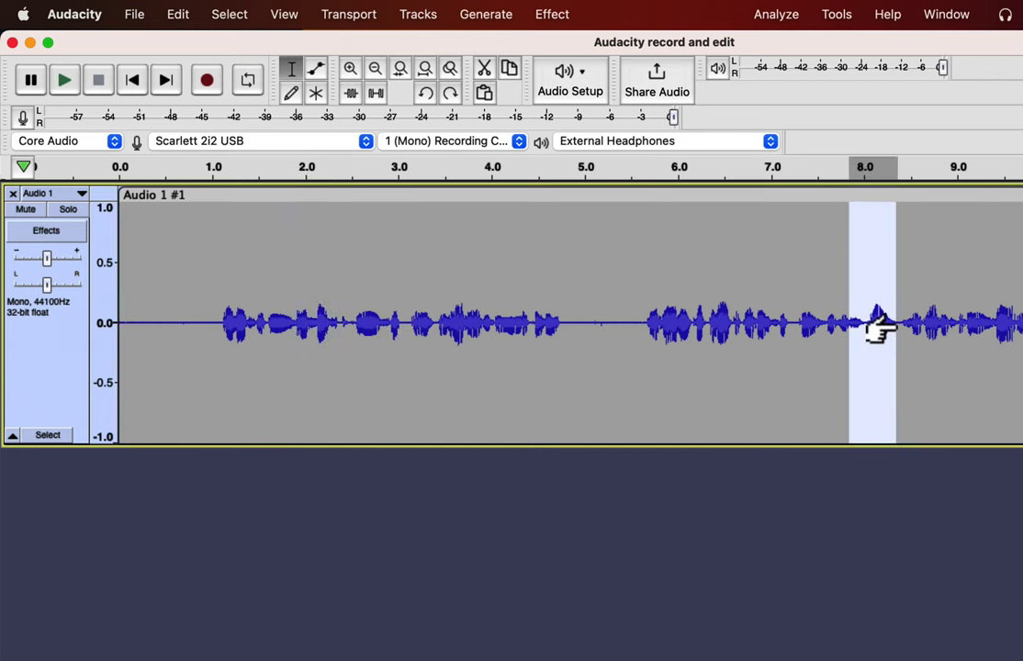
Step: Place the cursor at about 2.2 s in the audio and add a label there named "issue 1"
click(328, 321)
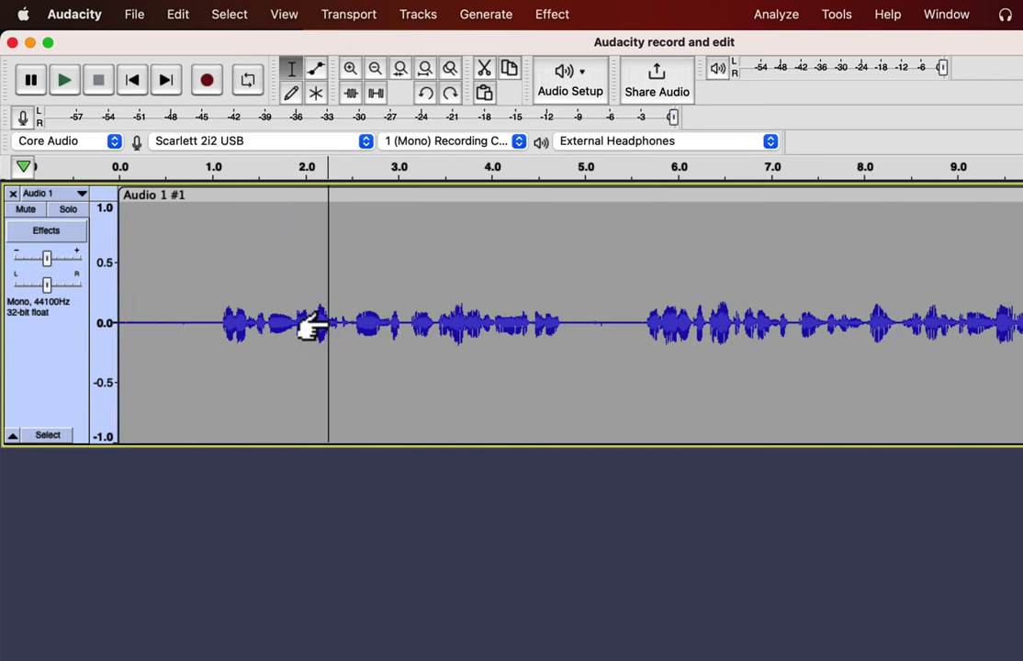
click(184, 16)
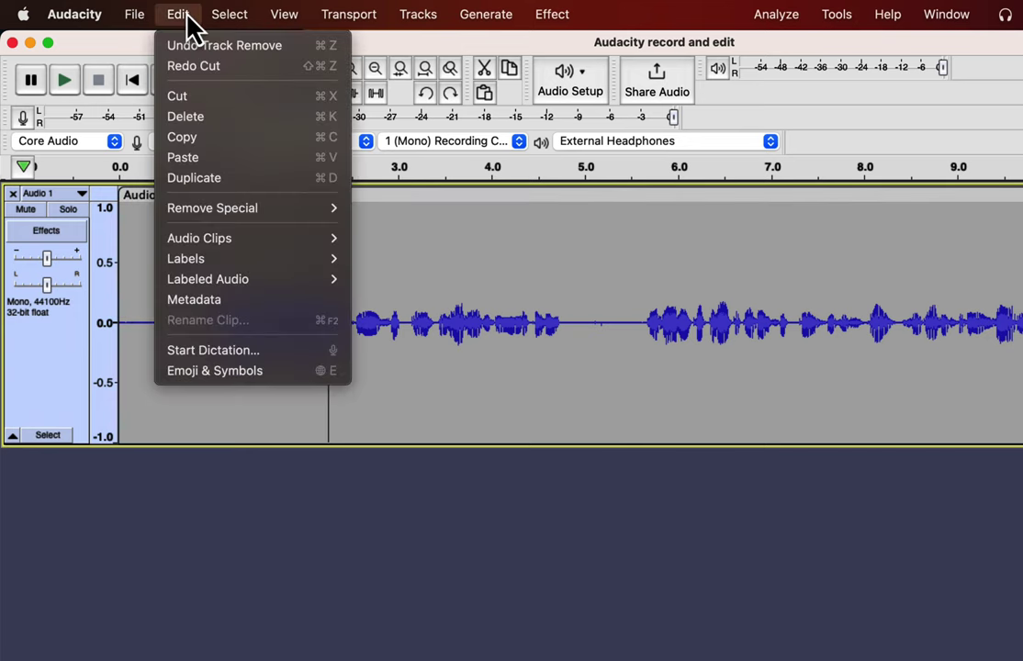
mouse_move(202, 261)
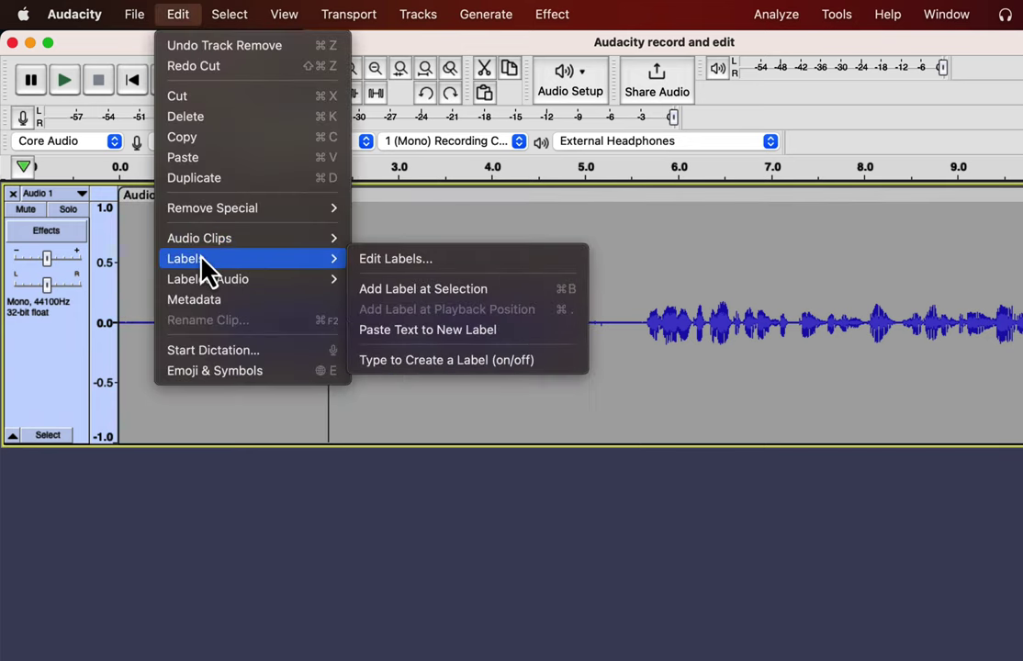
click(391, 290)
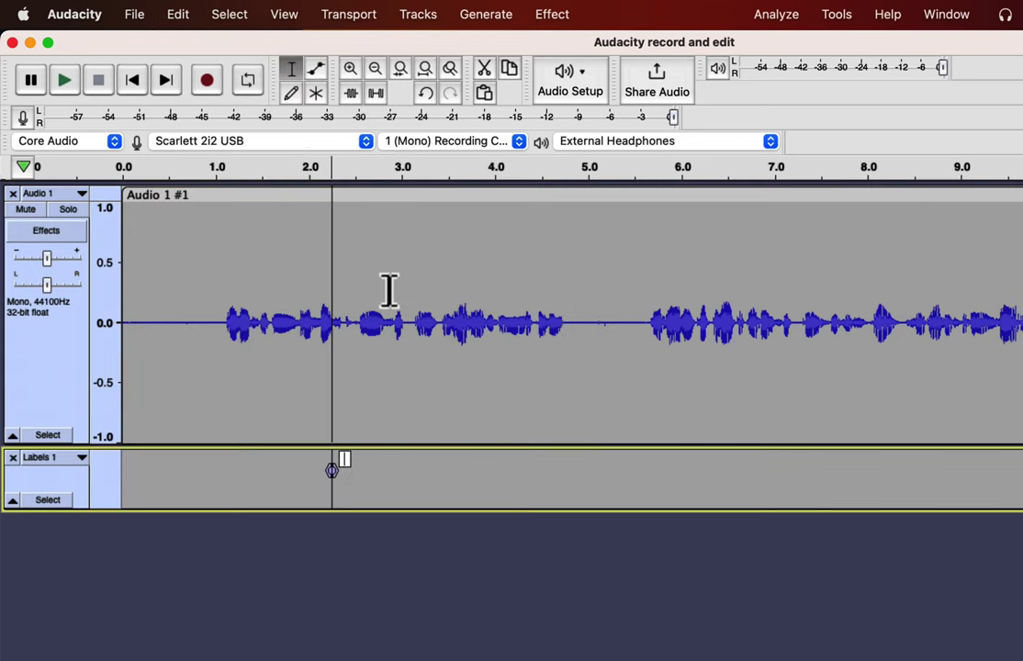
text(issue 1)
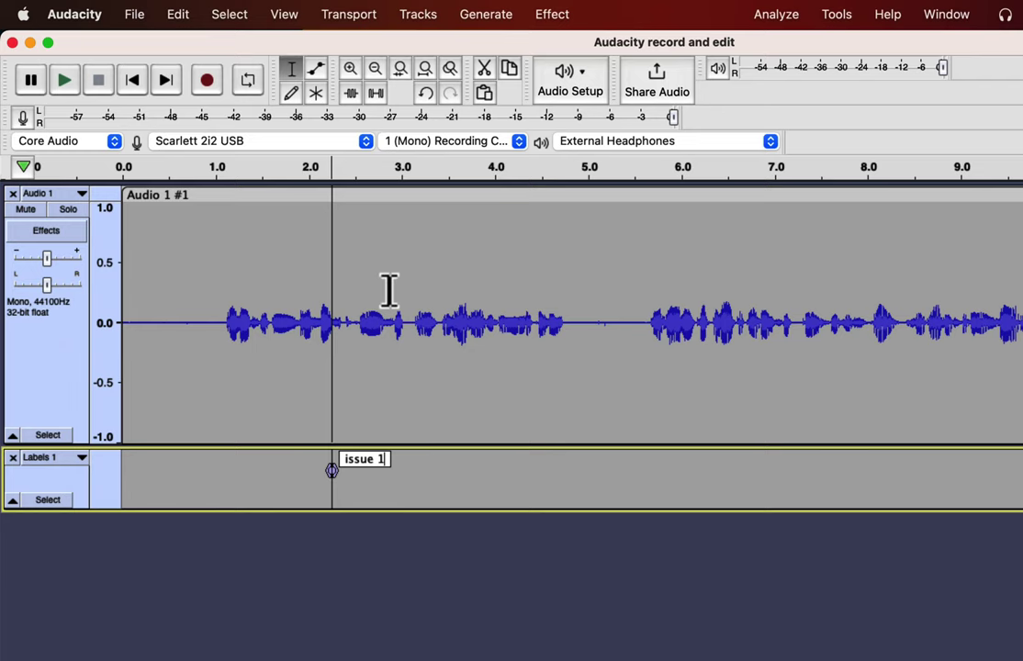
key(Return)
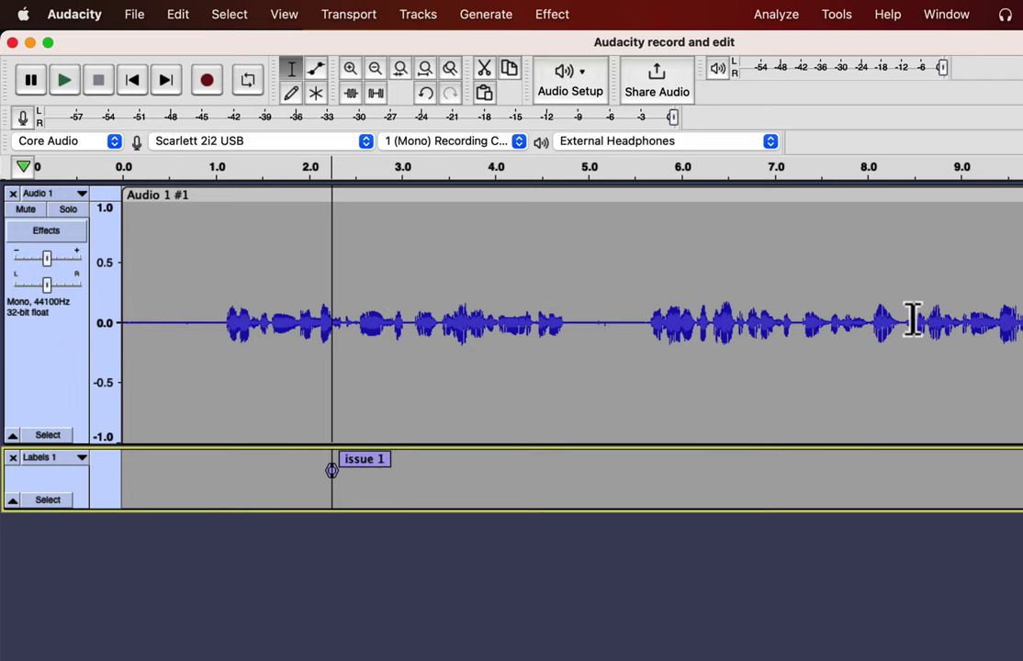
Step: Add a second label named "issue 2" at about 8.2 s in the audio
click(883, 322)
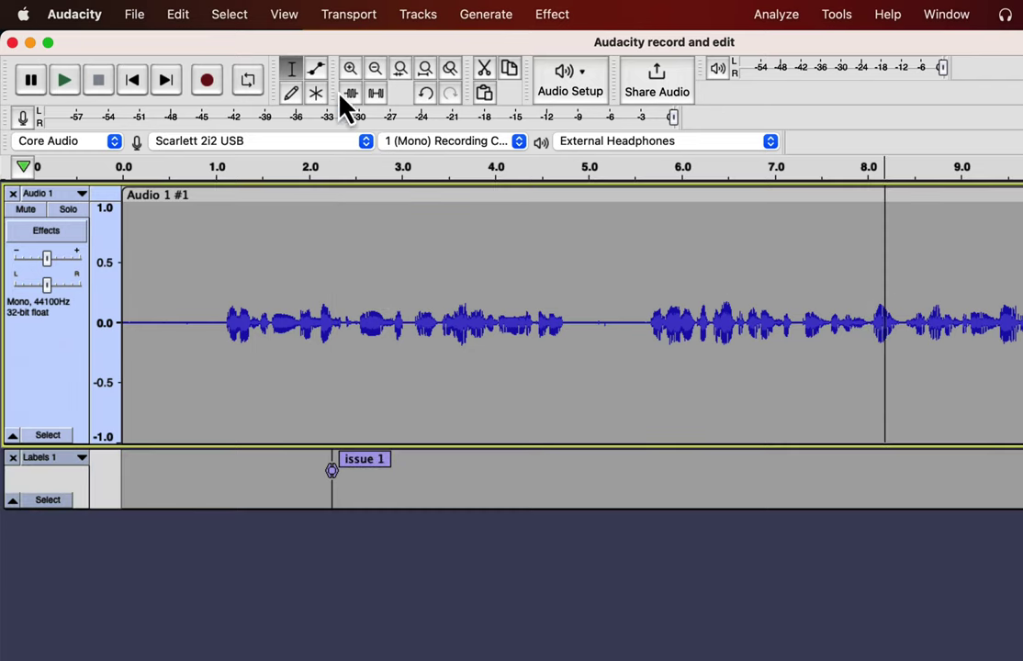
click(180, 16)
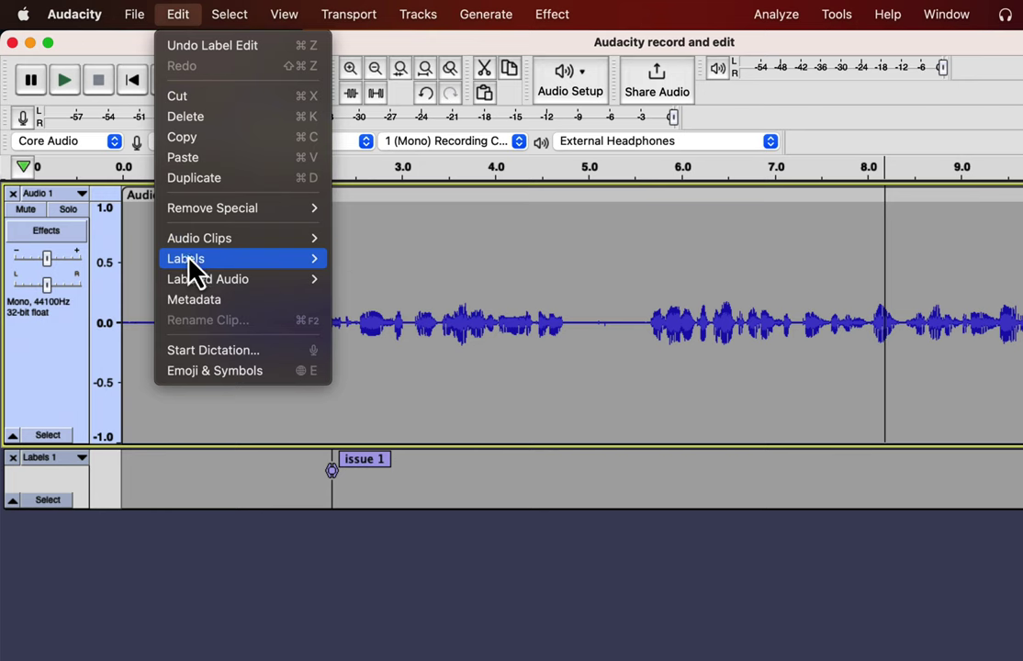
mouse_move(187, 261)
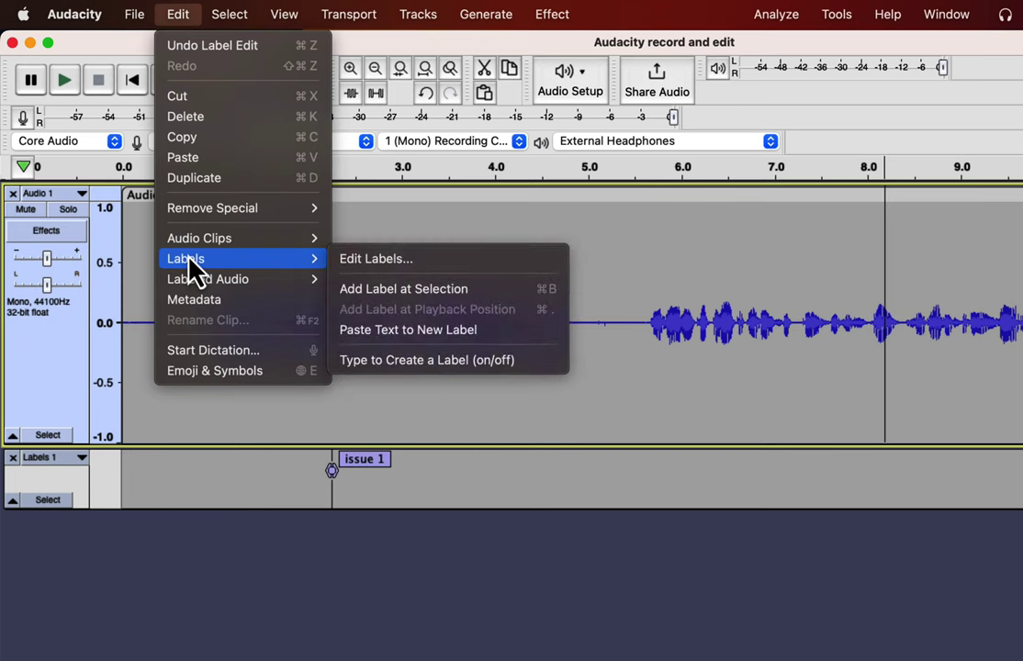
click(393, 289)
text(issu)
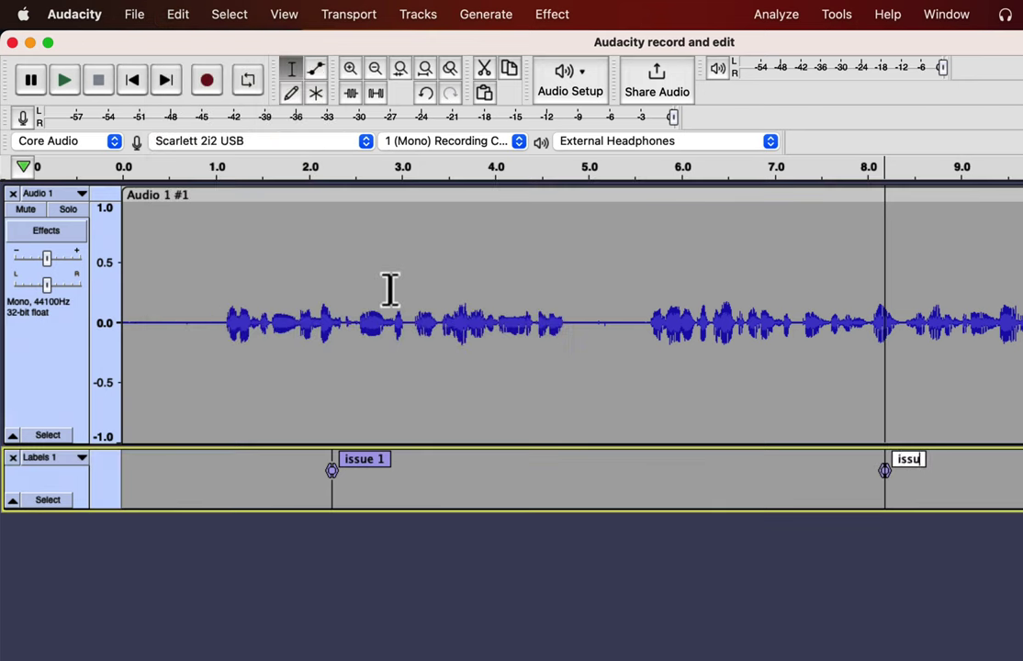
text(e 2)
key(Return)
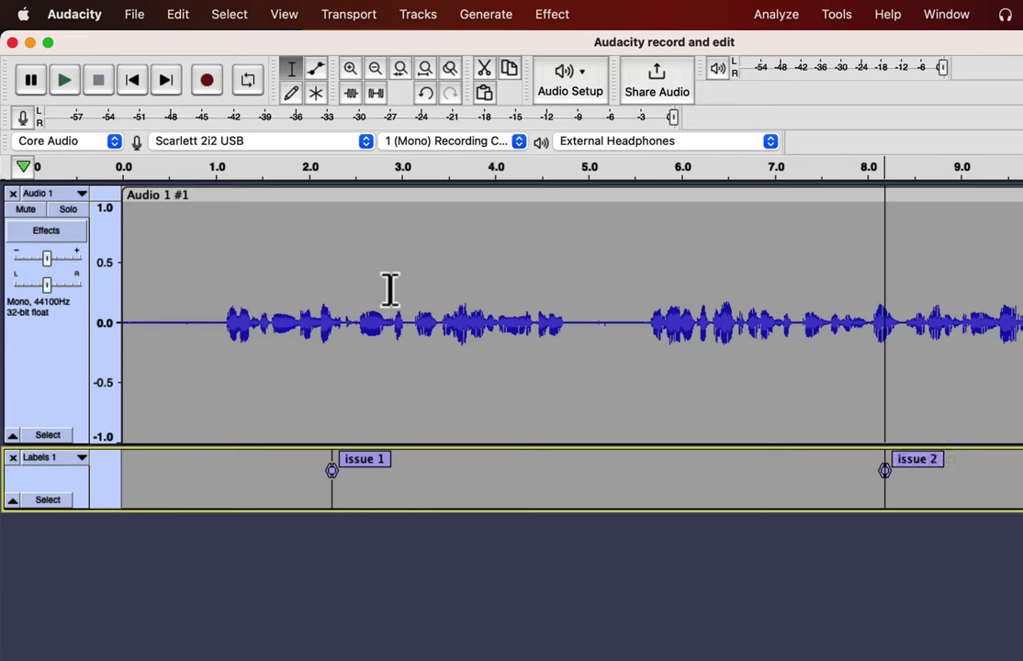
Step: Delete the audio from about 4.2 to 7.2 s between the two labels and undo the deletion
click(795, 323)
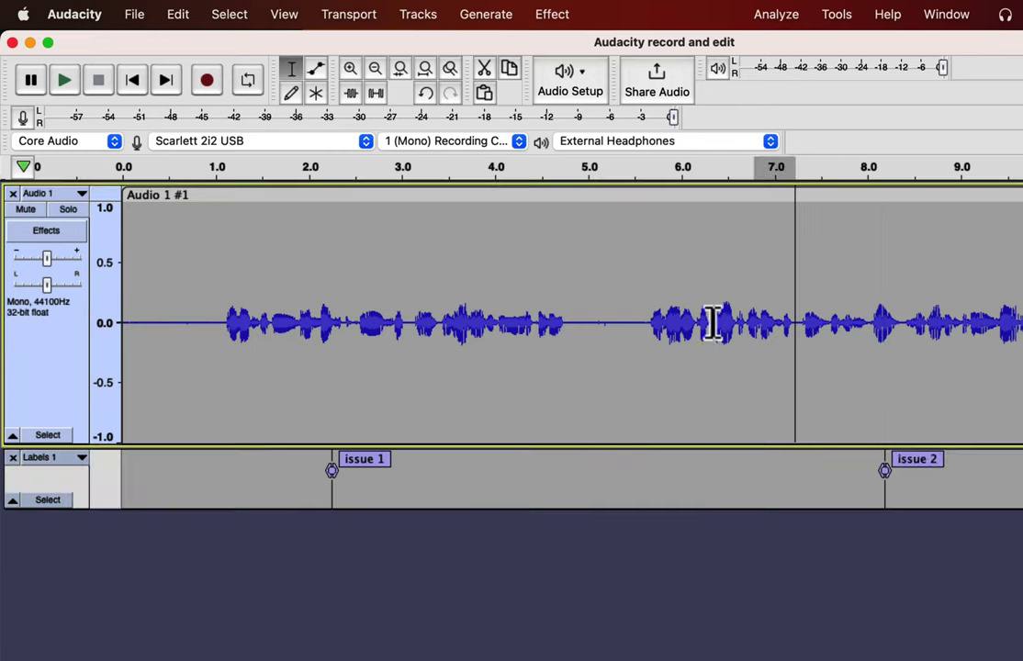
drag(713, 322, 520, 322)
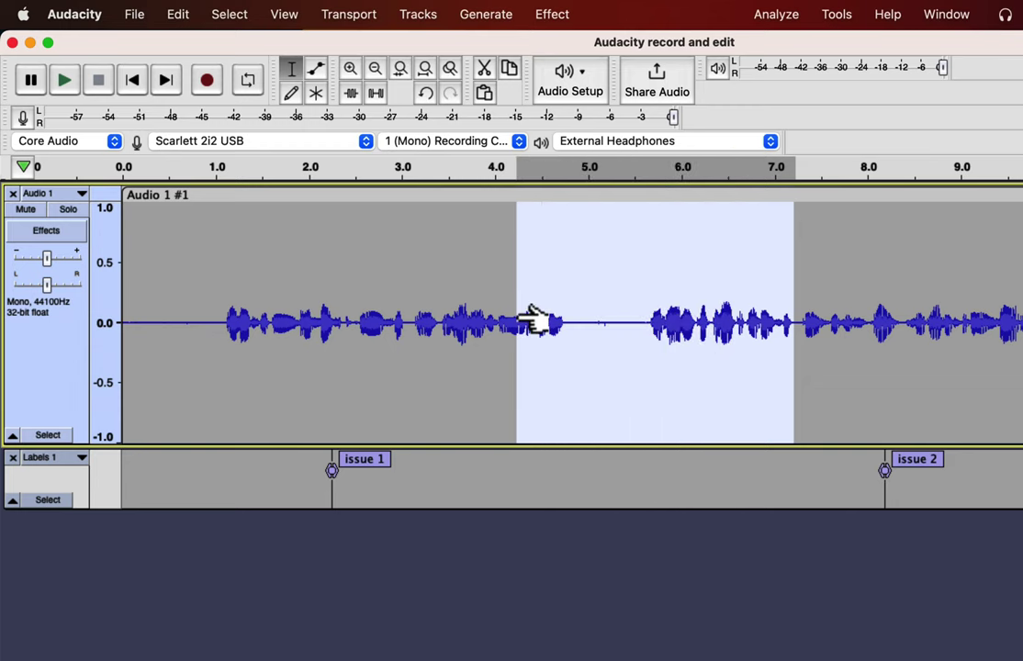
key(Delete)
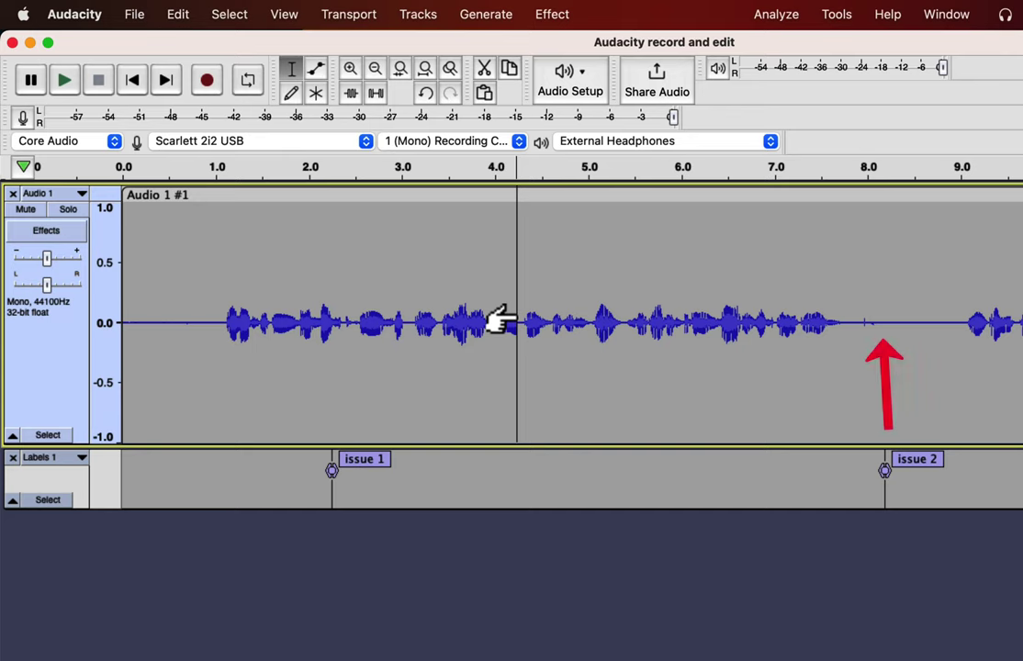
key(super+z)
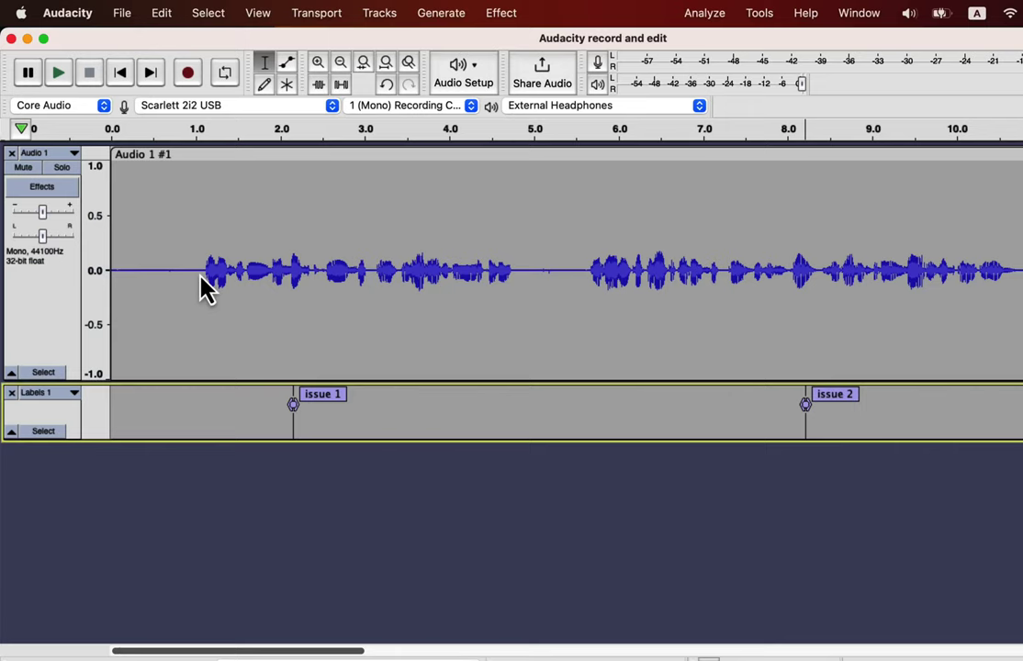
Step: Delete the section from about 0.3 to 1.6 s across both the audio track and the label track
click(245, 260)
drag(244, 260, 136, 425)
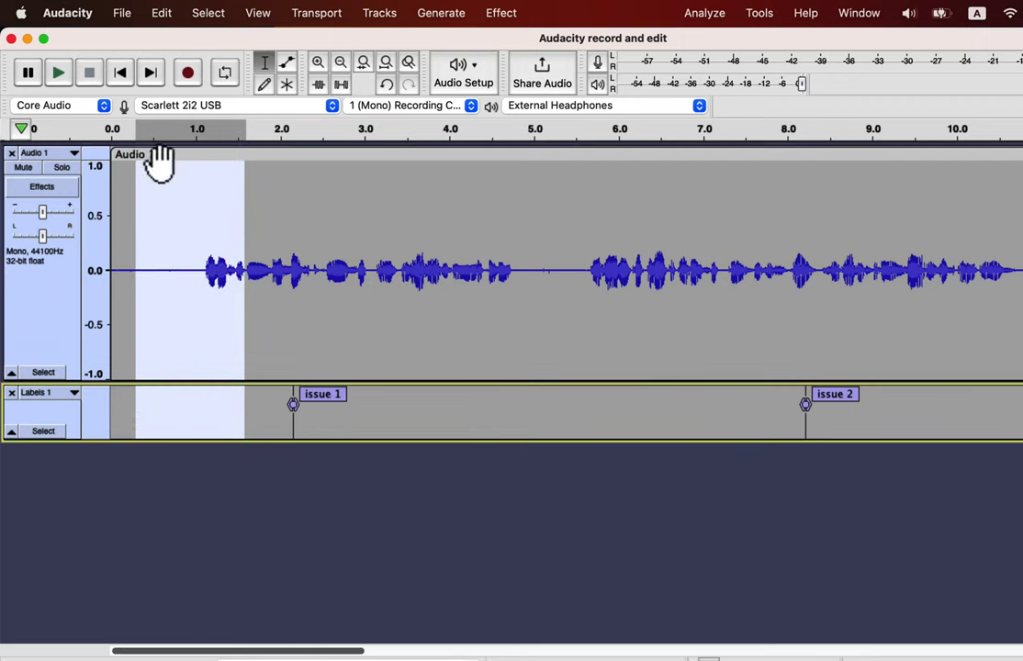
click(163, 13)
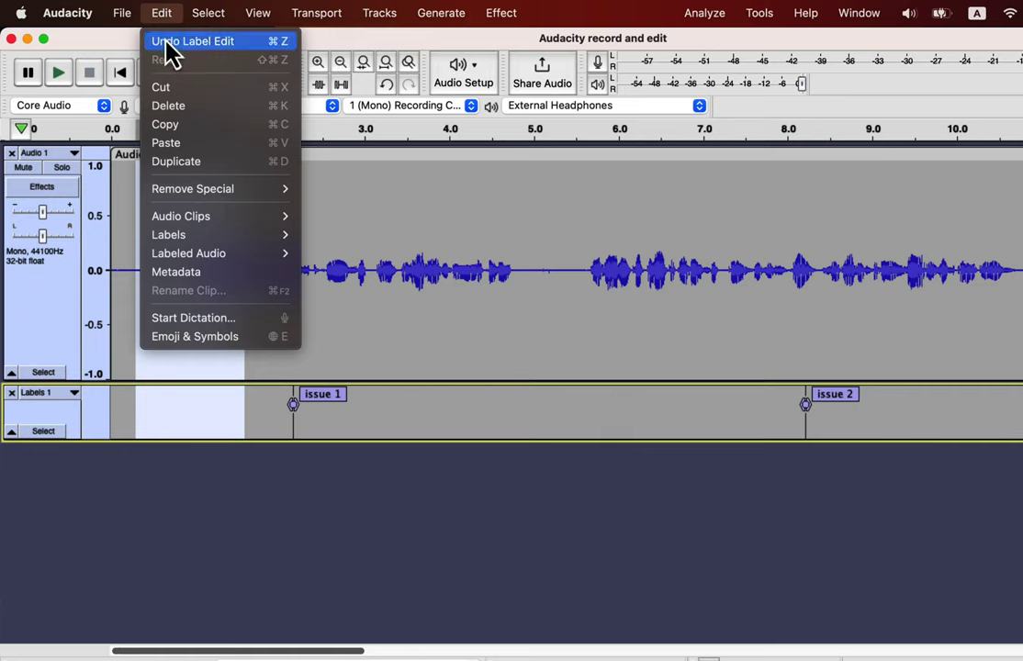
click(175, 109)
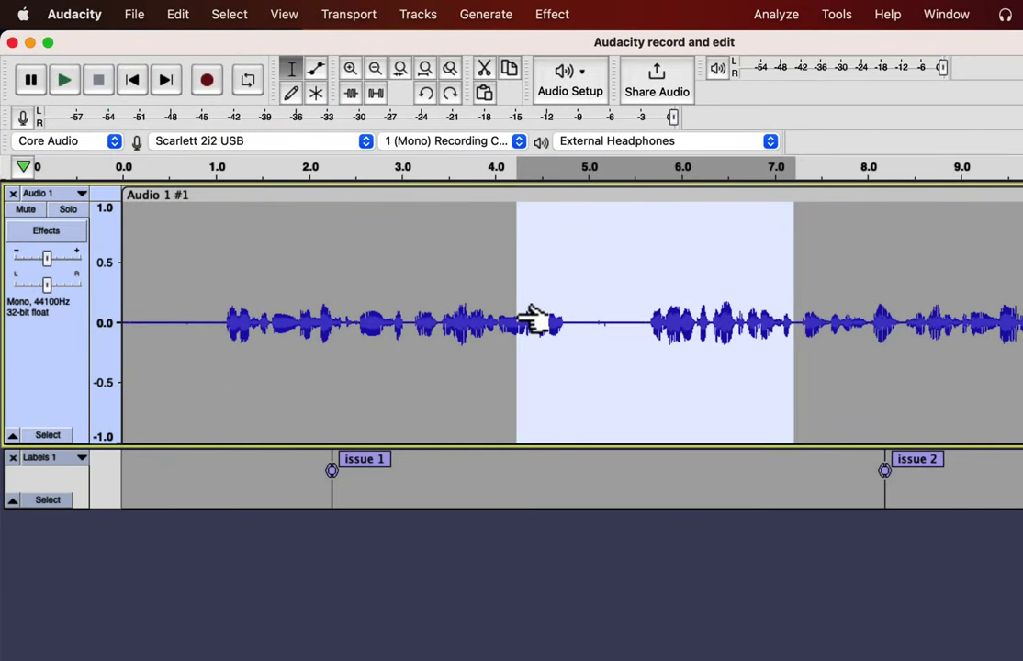
Step: Turn on creating labels by typing and add a label named "some silence" at about 4.9 s in the label track
click(172, 16)
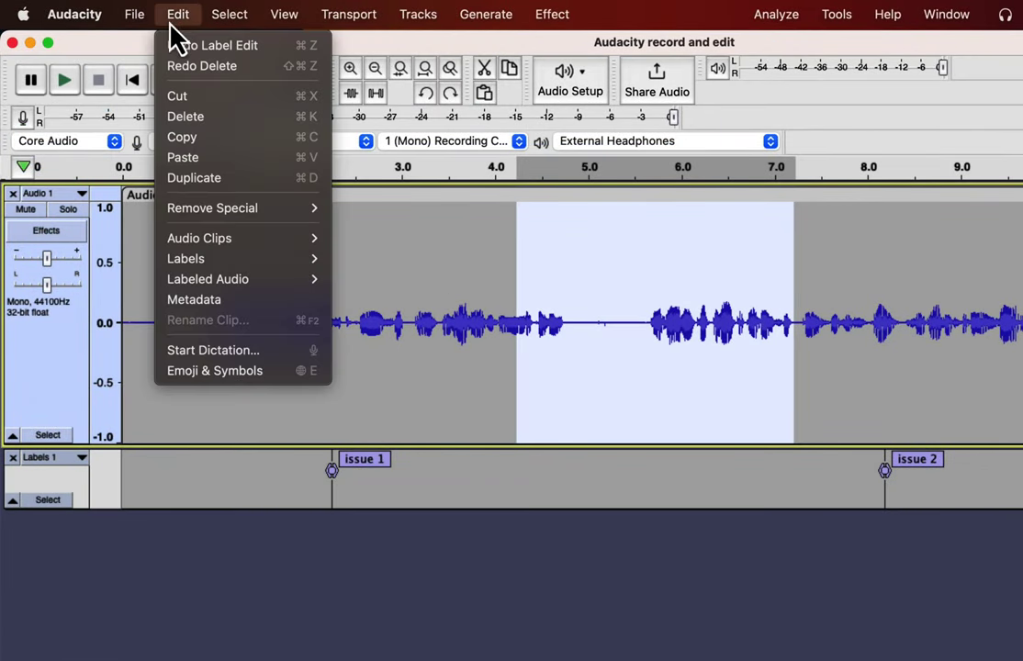
mouse_move(199, 259)
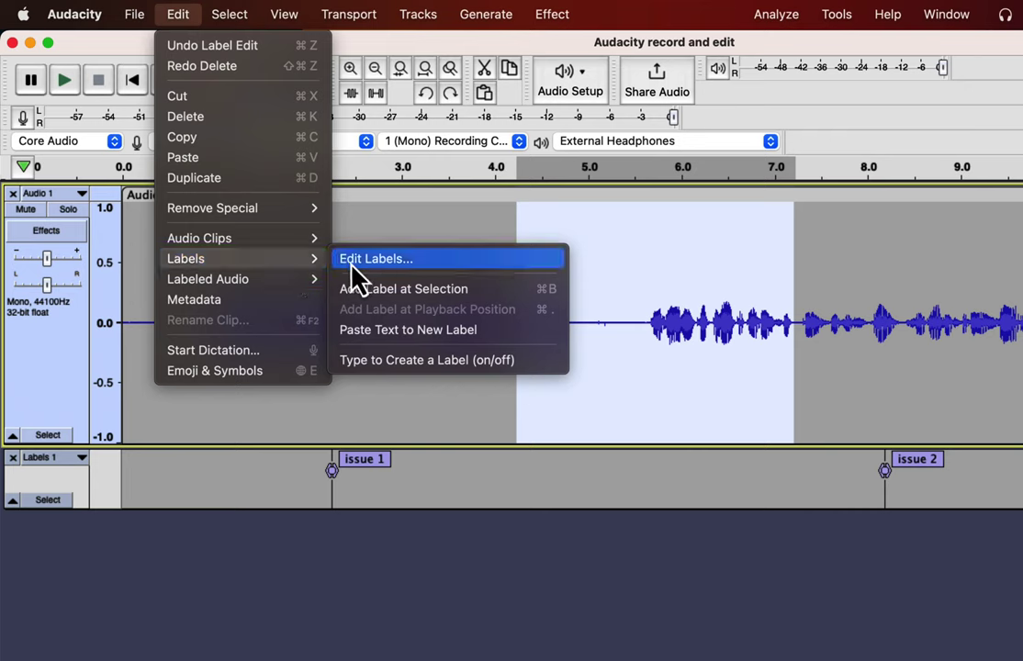
click(366, 368)
click(577, 488)
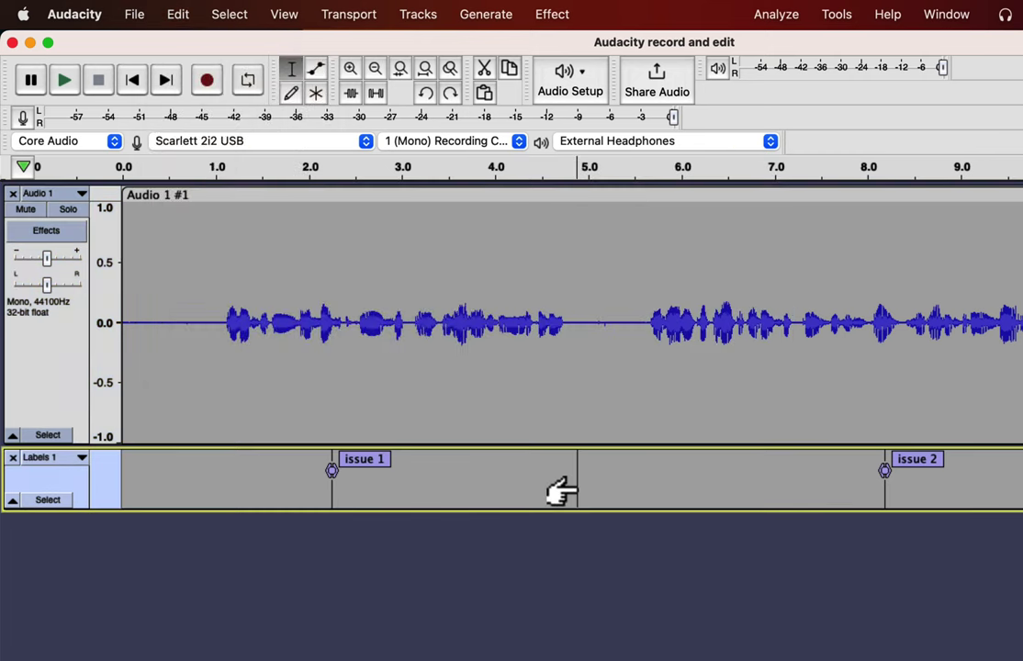
text(some s)
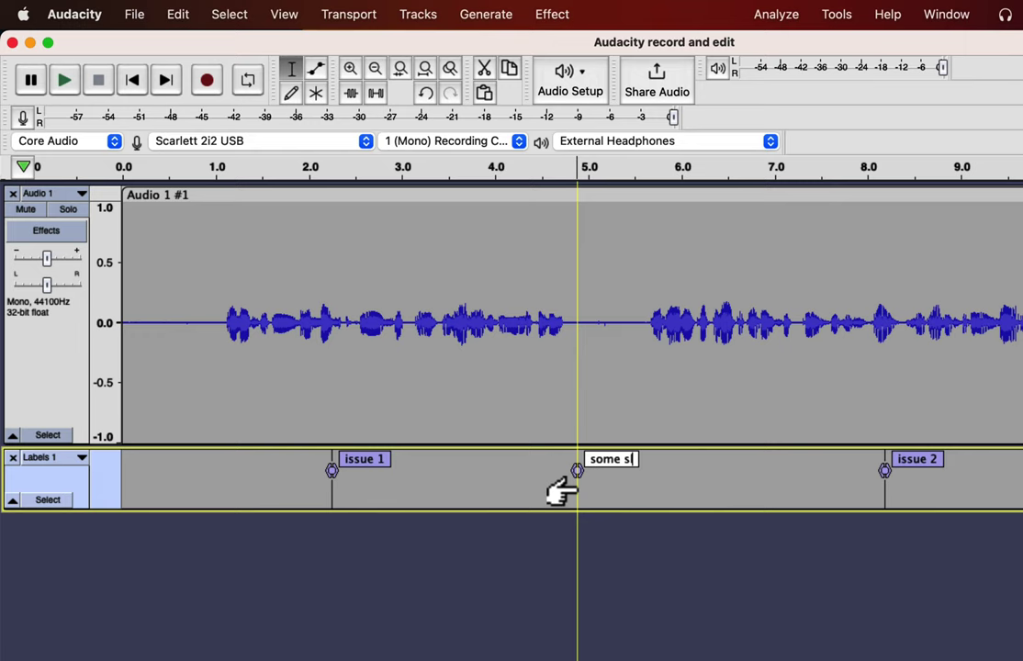
text(ilence)
key(Return)
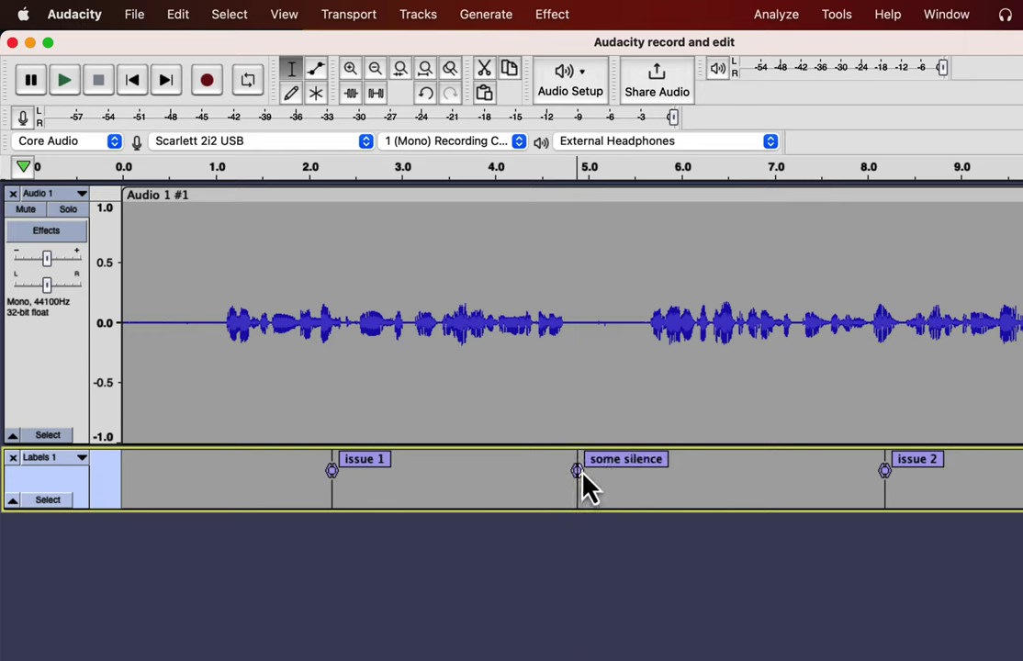
Step: Stretch the "some silence" label into a region from about 4.5 to 5.8 s covering the quiet passage
drag(582, 472, 755, 472)
drag(574, 472, 548, 472)
drag(749, 472, 663, 473)
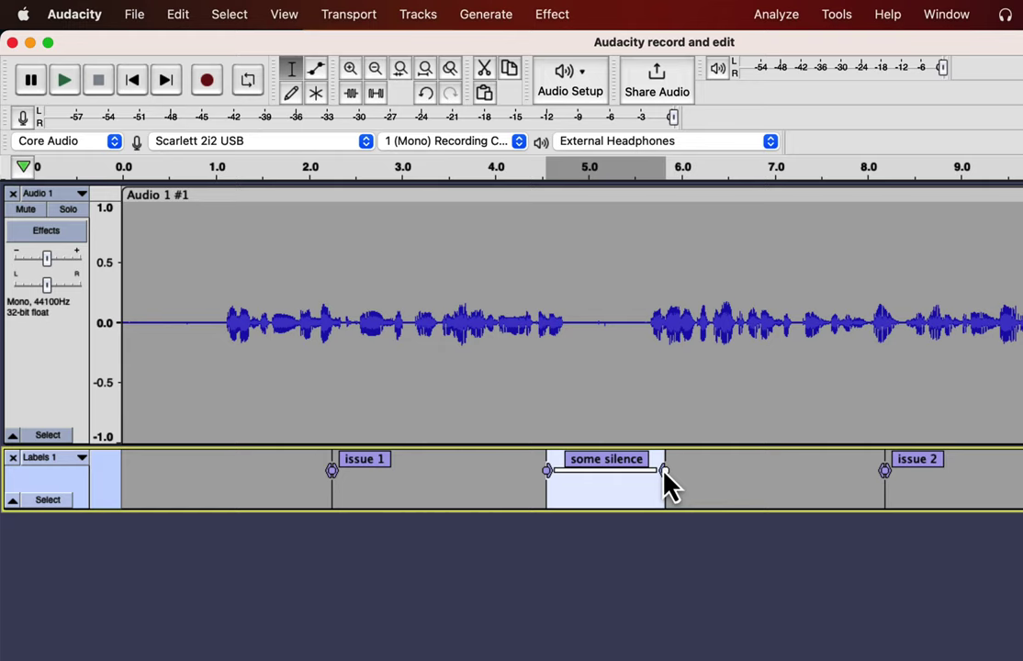
Step: Remove the label track and duplicate the entire audio track
click(13, 457)
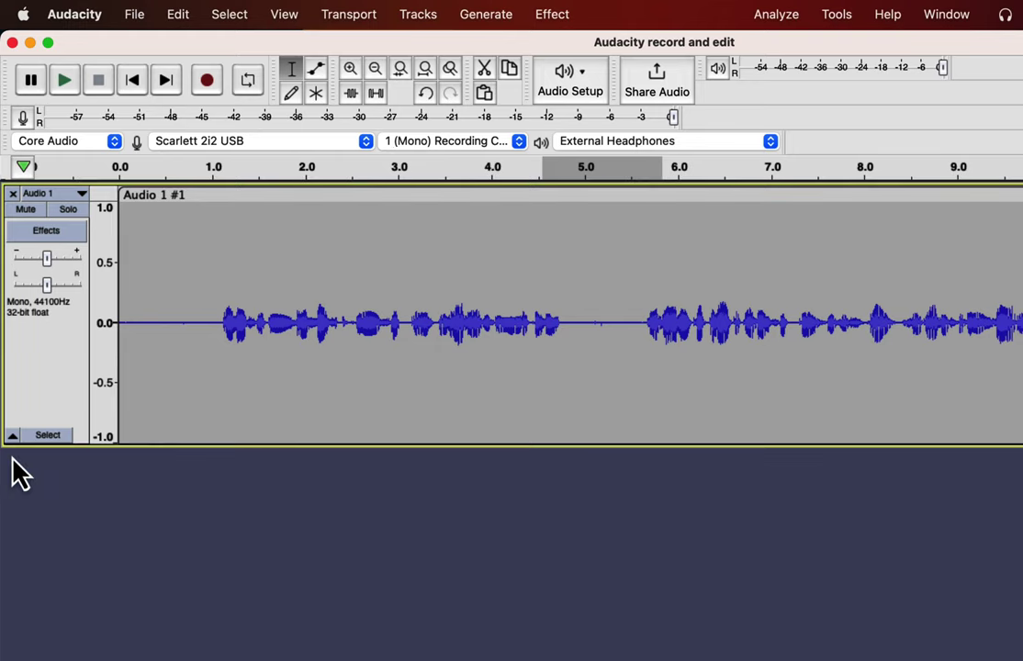
click(183, 318)
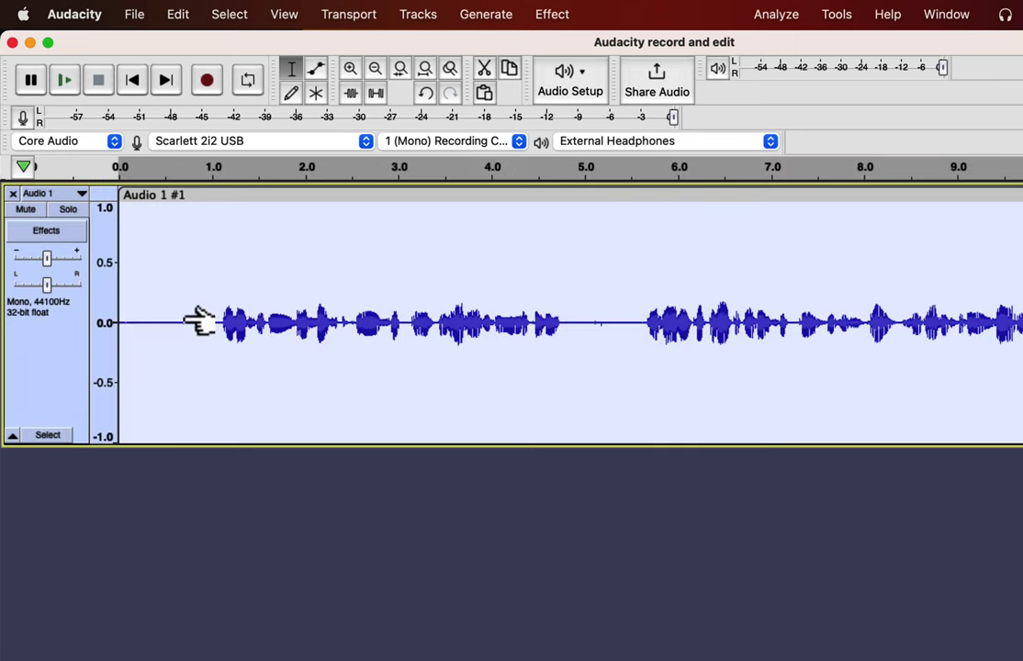
key(super+d)
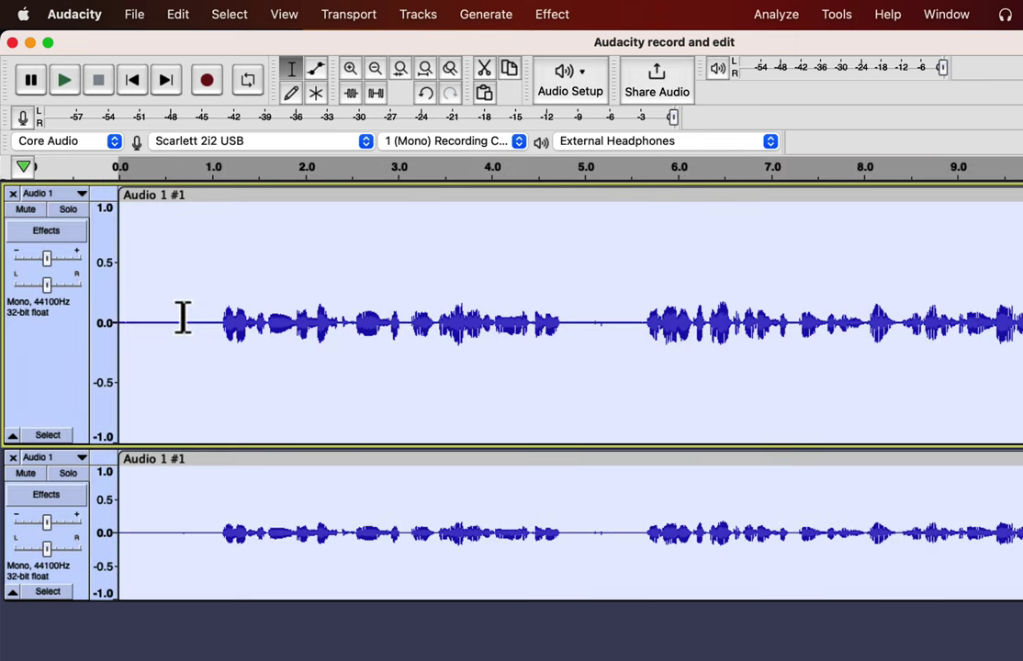
Step: Solo the original audio track, toggle its mute on and off, and restore both tracks to unmuted
click(67, 211)
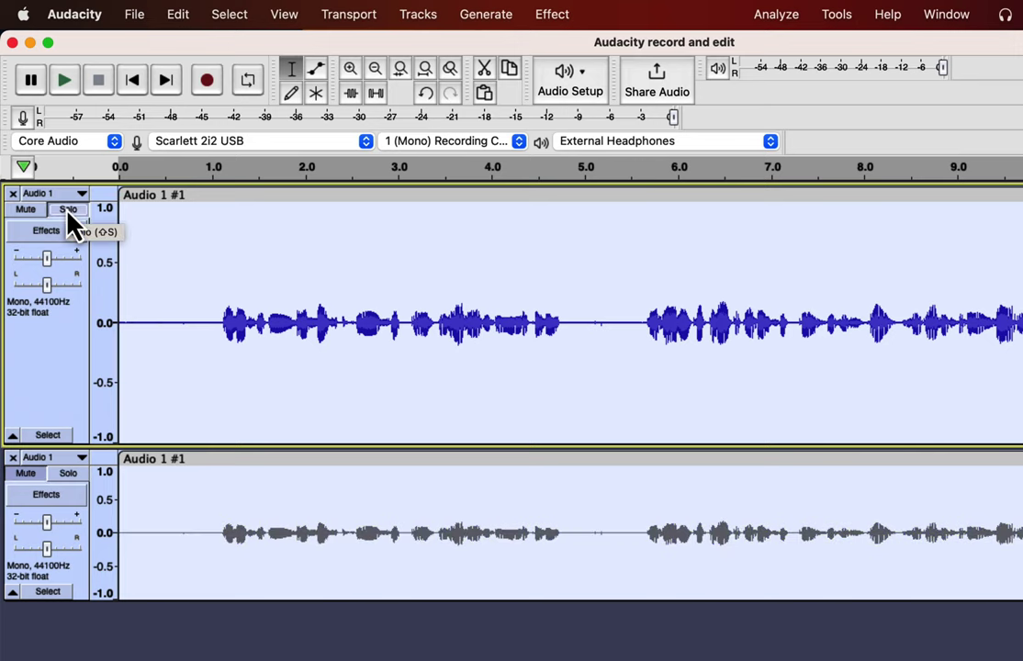
click(135, 235)
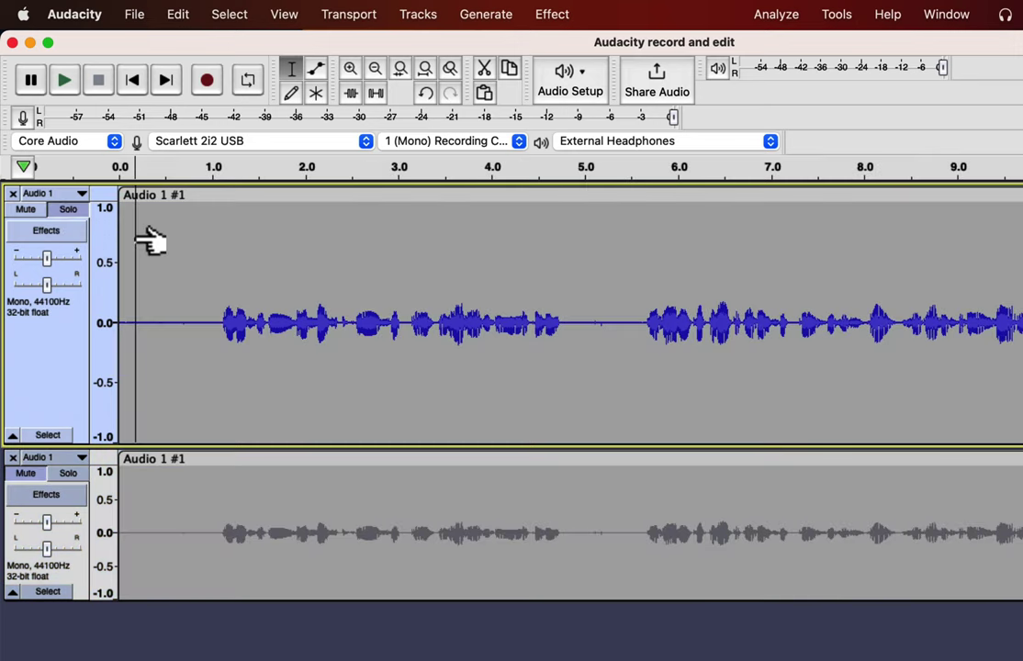
click(27, 211)
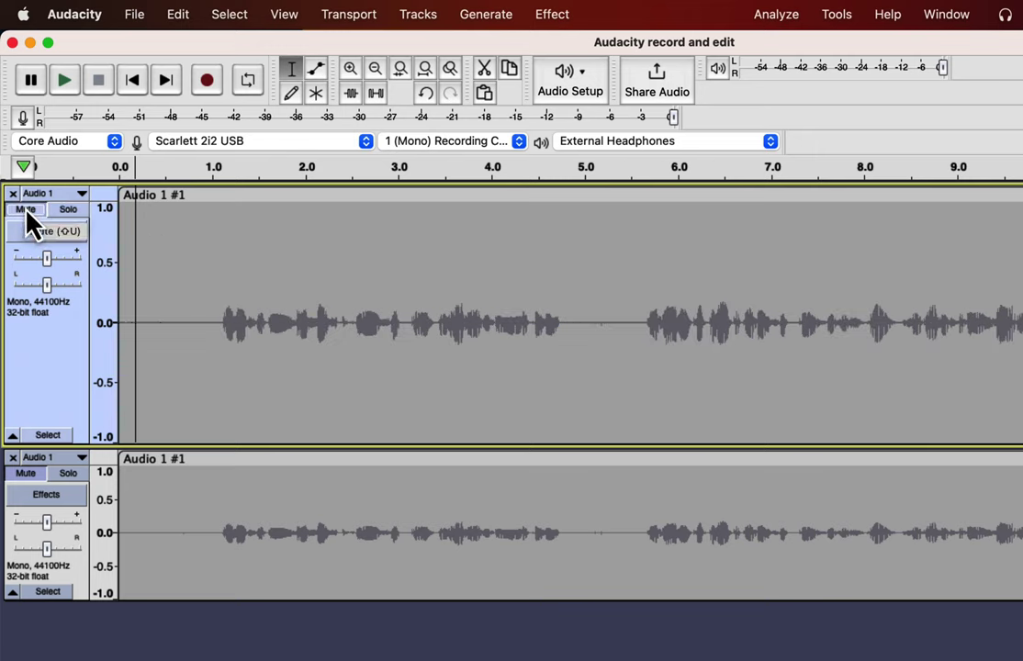
click(26, 211)
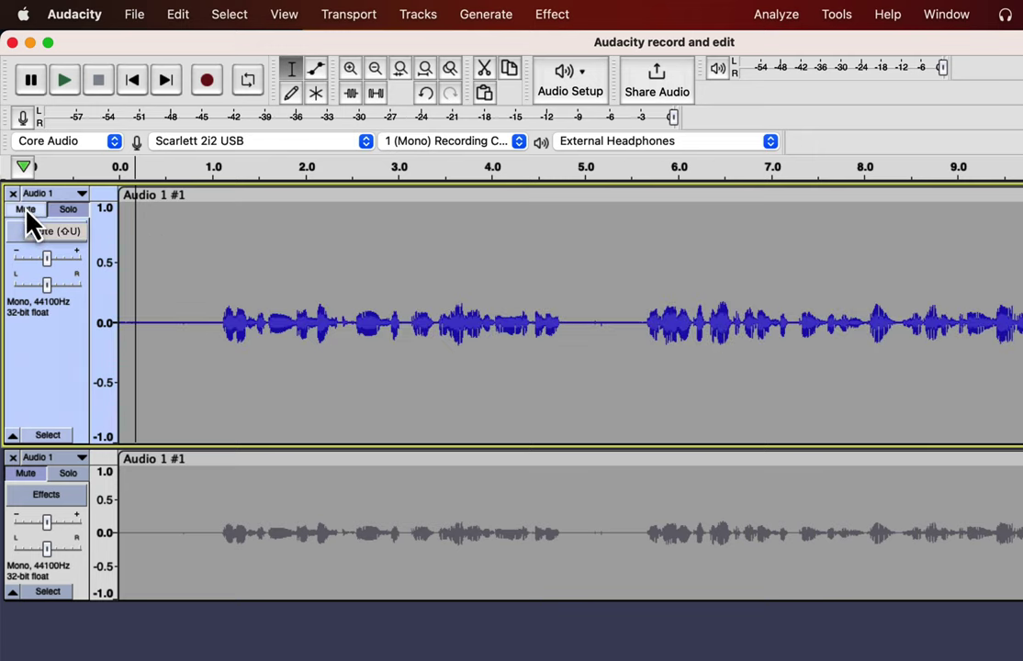
click(26, 475)
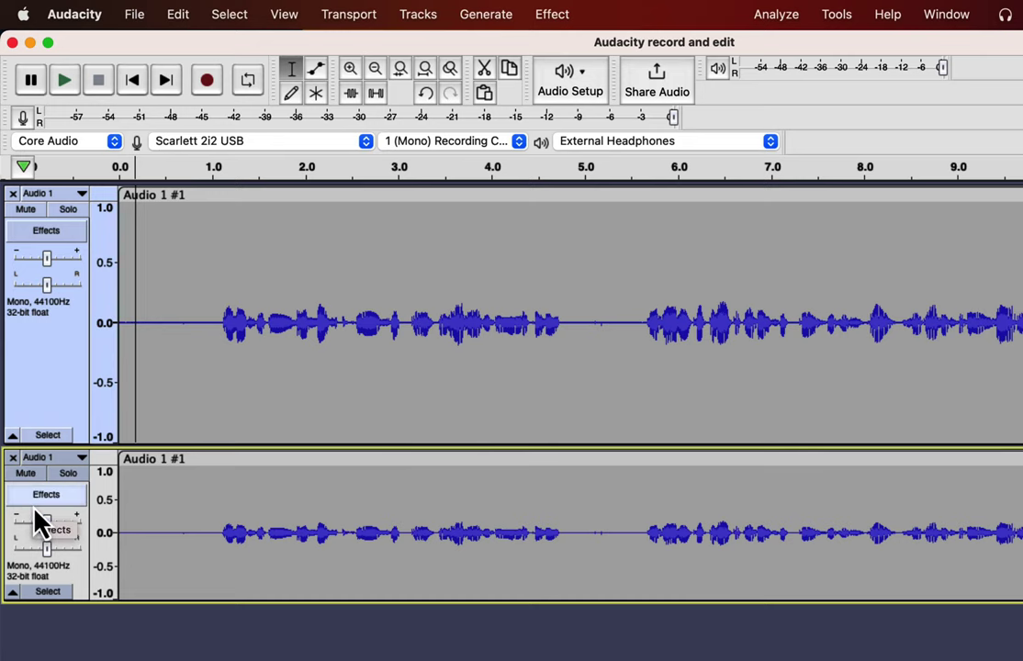
Step: View the duplicate track's realtime effects, close them, and remove the duplicate track
click(33, 499)
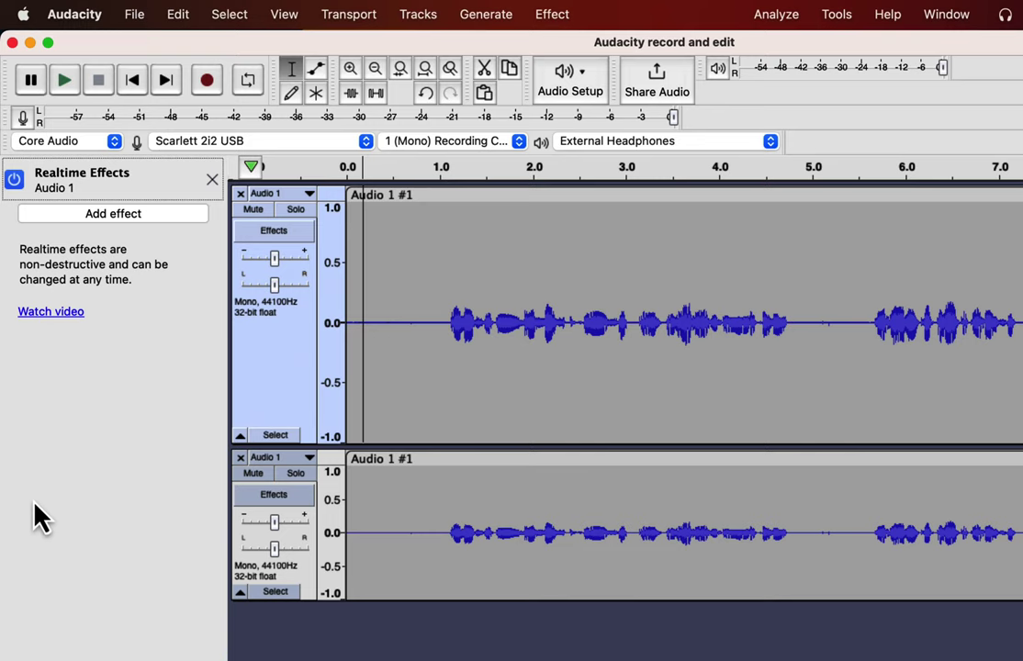
click(212, 179)
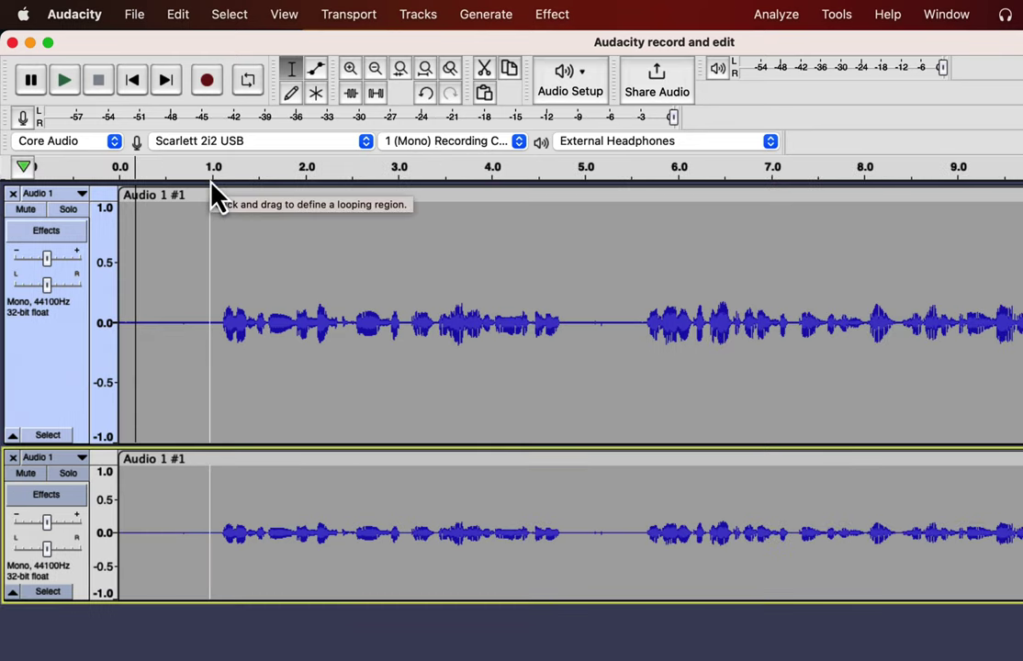
click(13, 458)
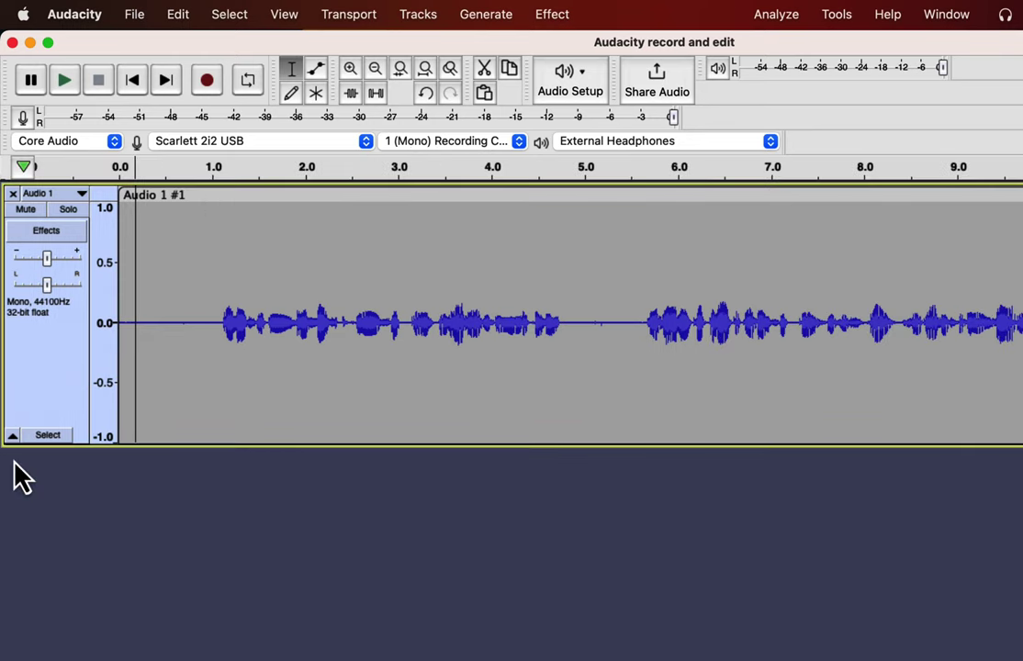
Step: Show the audio track as a spectrogram and switch it back to the waveform view
right_click(55, 369)
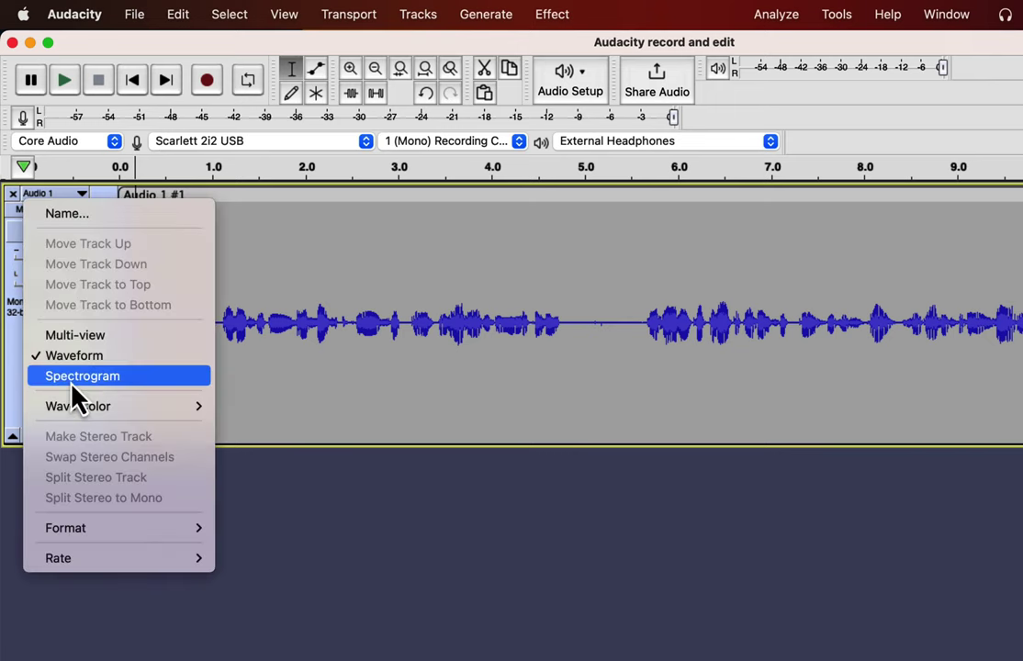
click(74, 381)
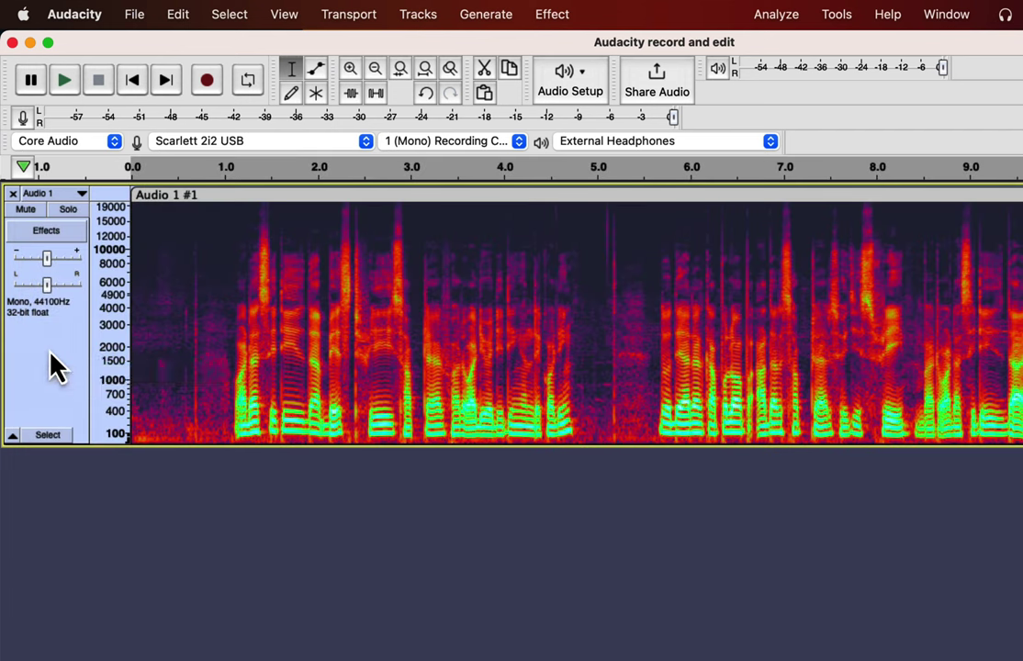
right_click(51, 354)
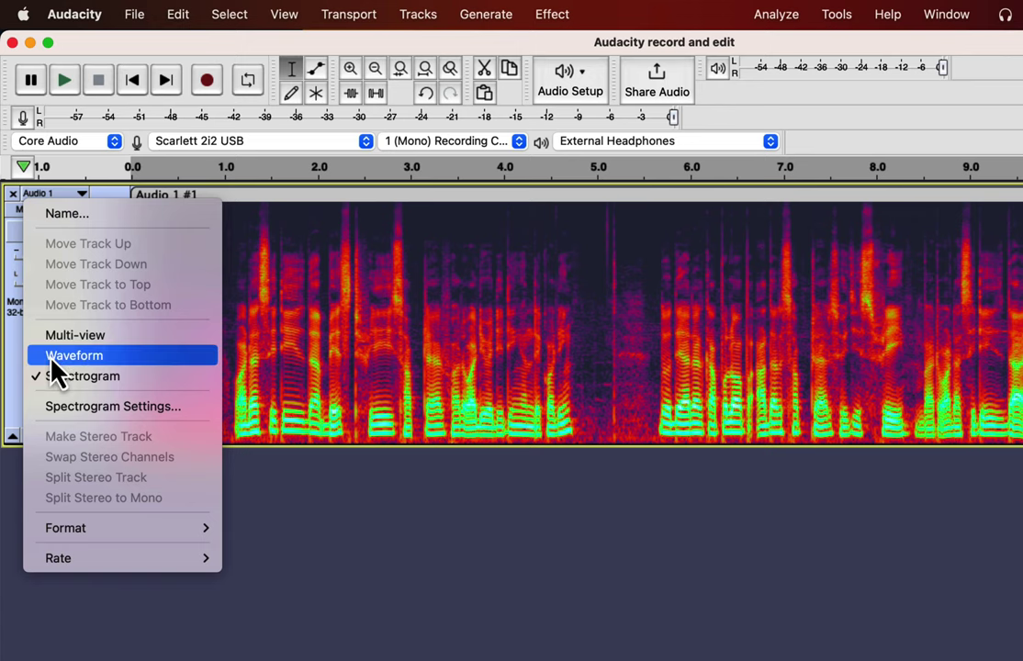
click(52, 357)
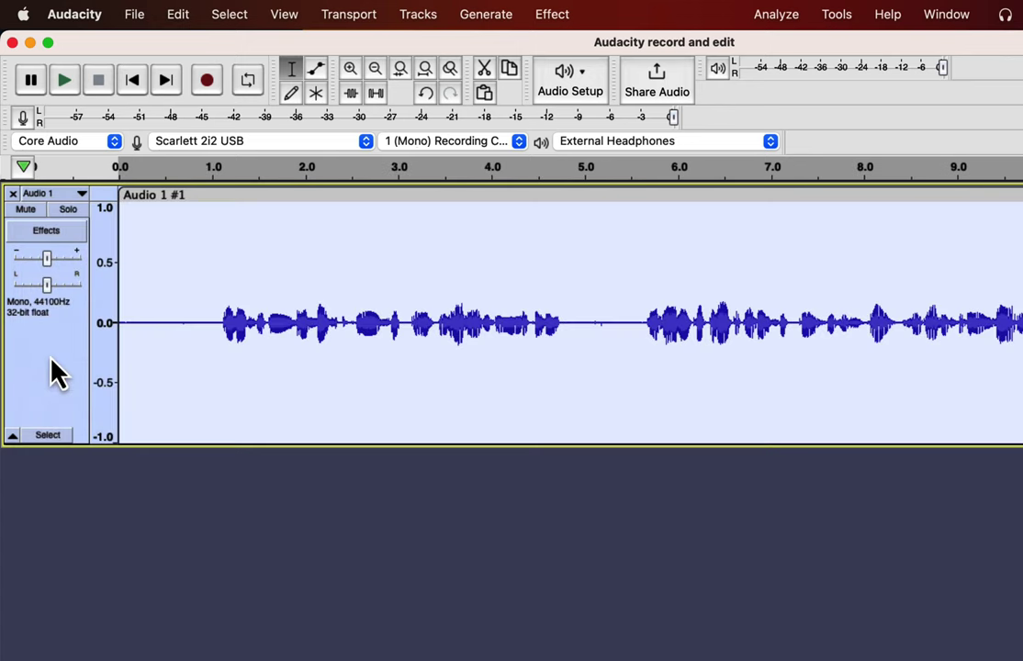
Step: Show the audio track in multi-view with waveform and spectrogram together, and return it to the waveform only
right_click(50, 359)
click(74, 340)
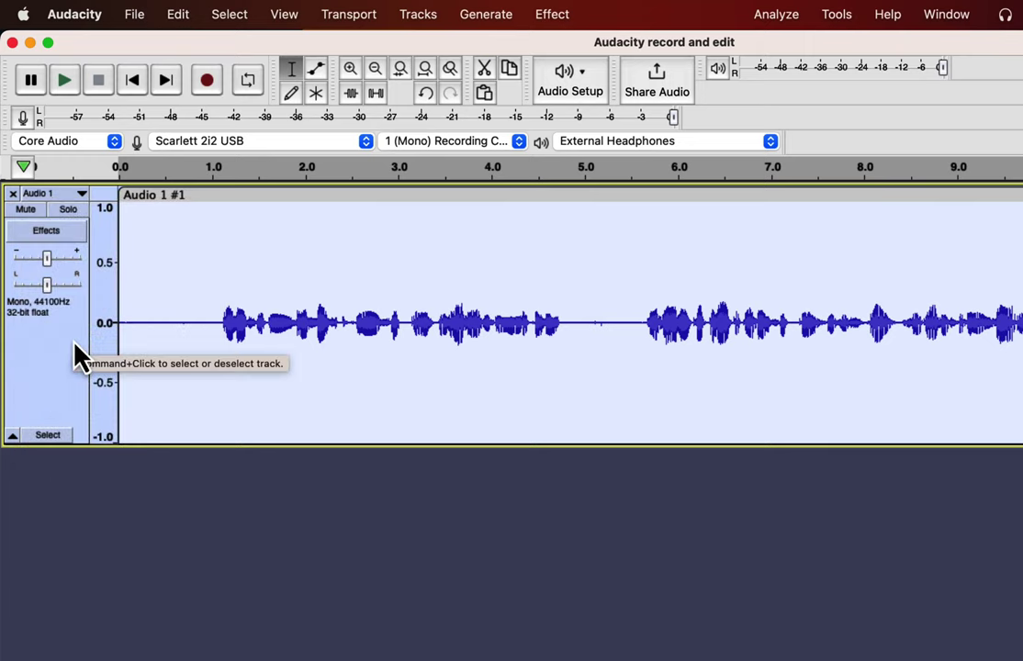
right_click(50, 346)
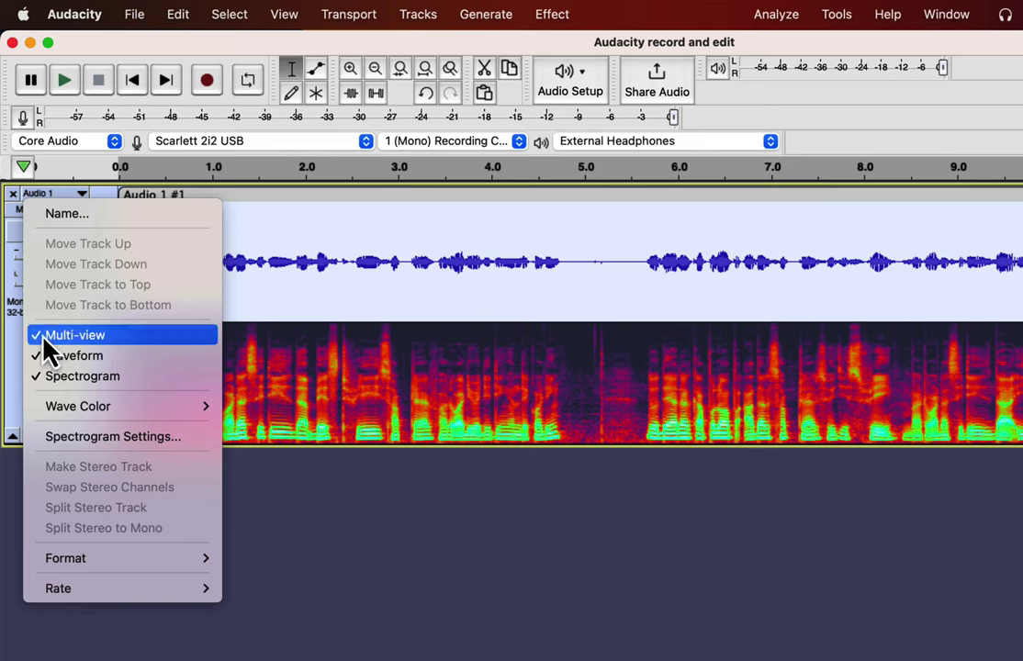
click(44, 336)
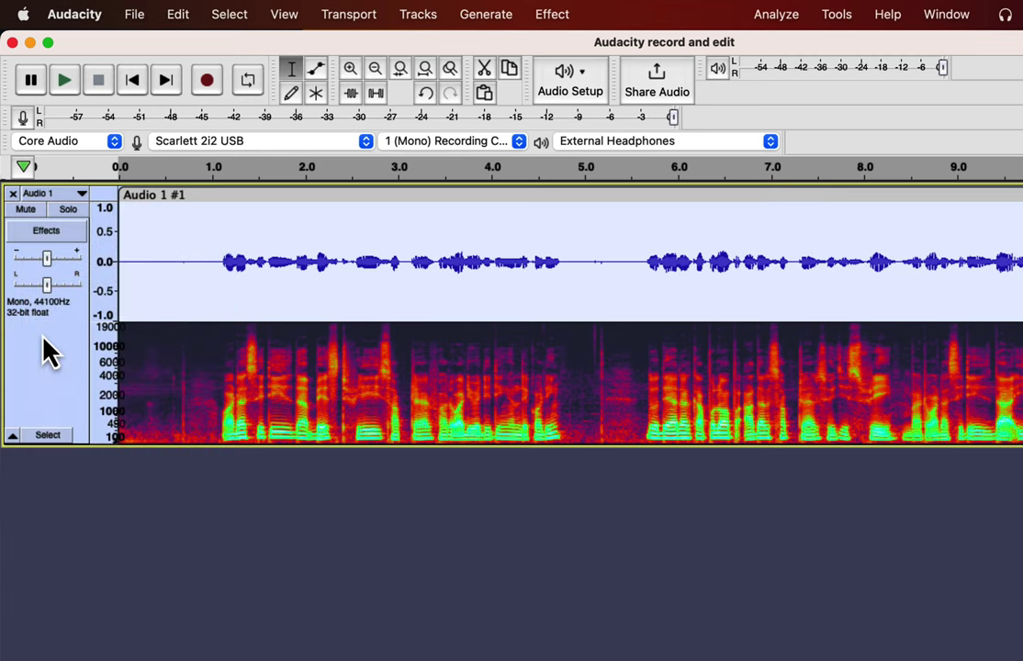
Step: Try the Instrument 2 and Instrument 3 wave colors on the audio track and return it to Instrument 1
right_click(48, 351)
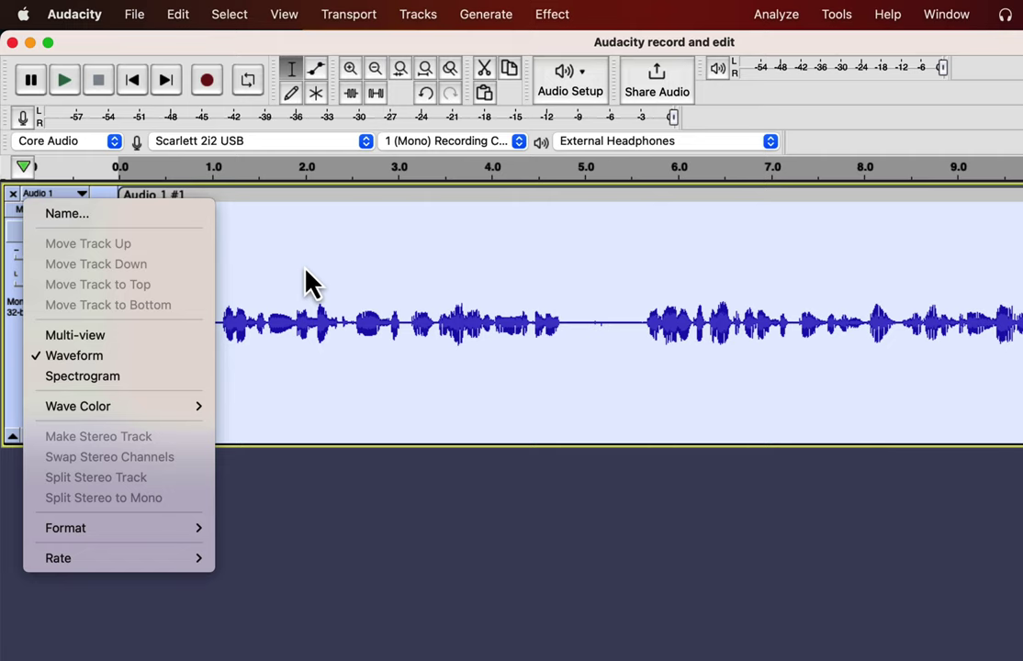
mouse_move(192, 412)
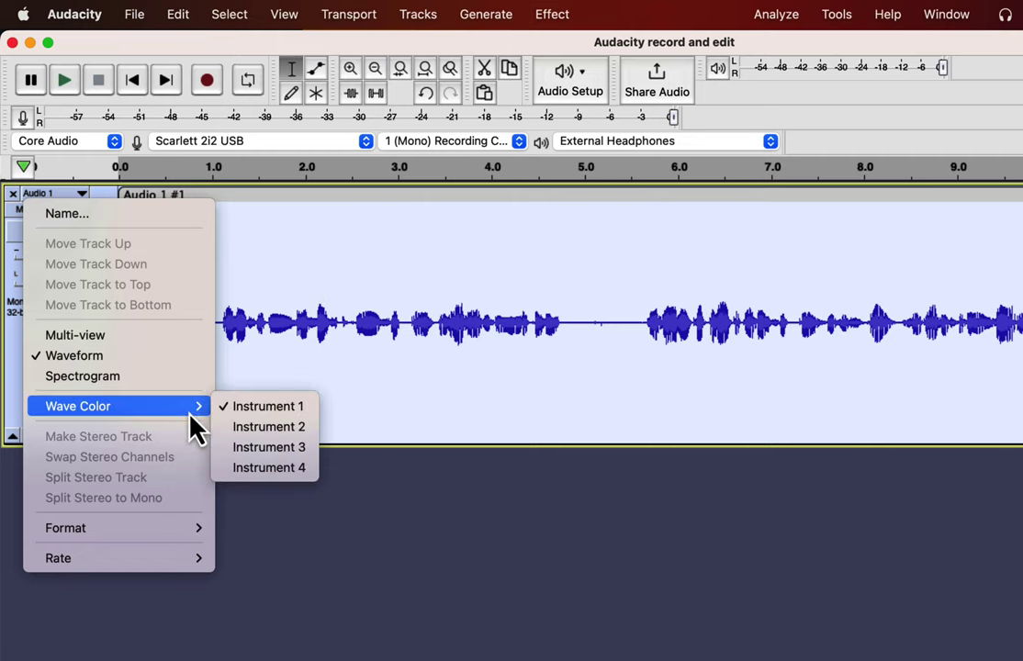
click(264, 428)
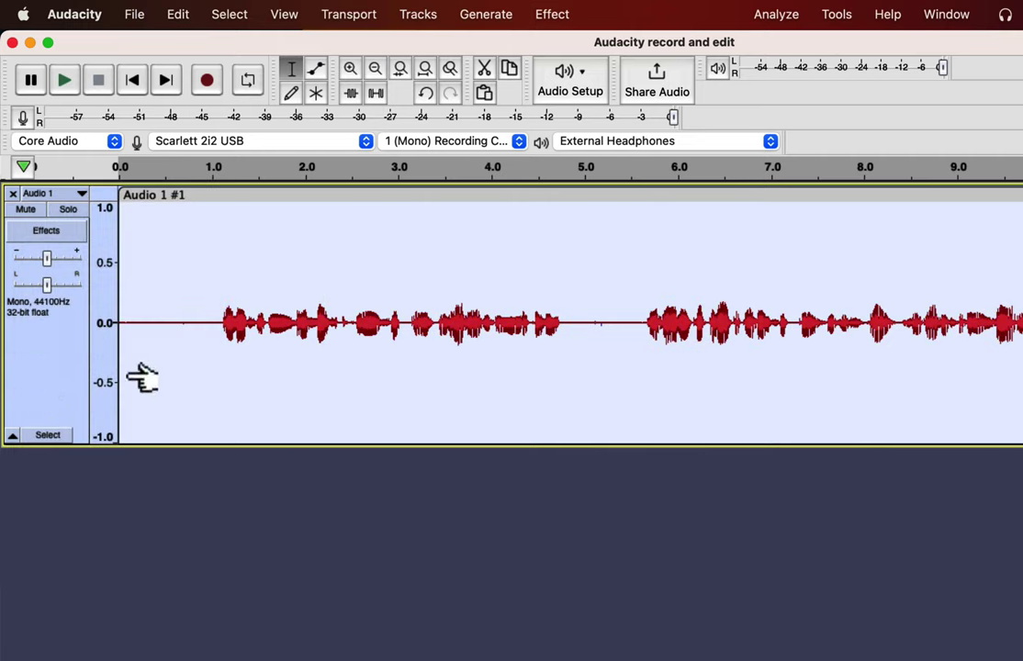
click(156, 381)
right_click(52, 357)
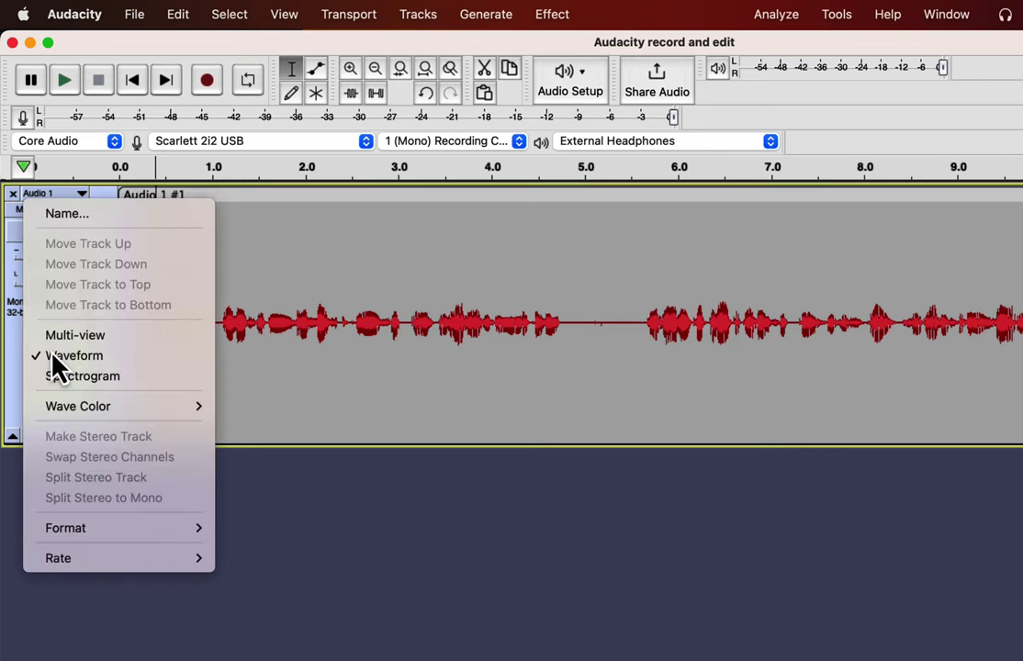
mouse_move(83, 415)
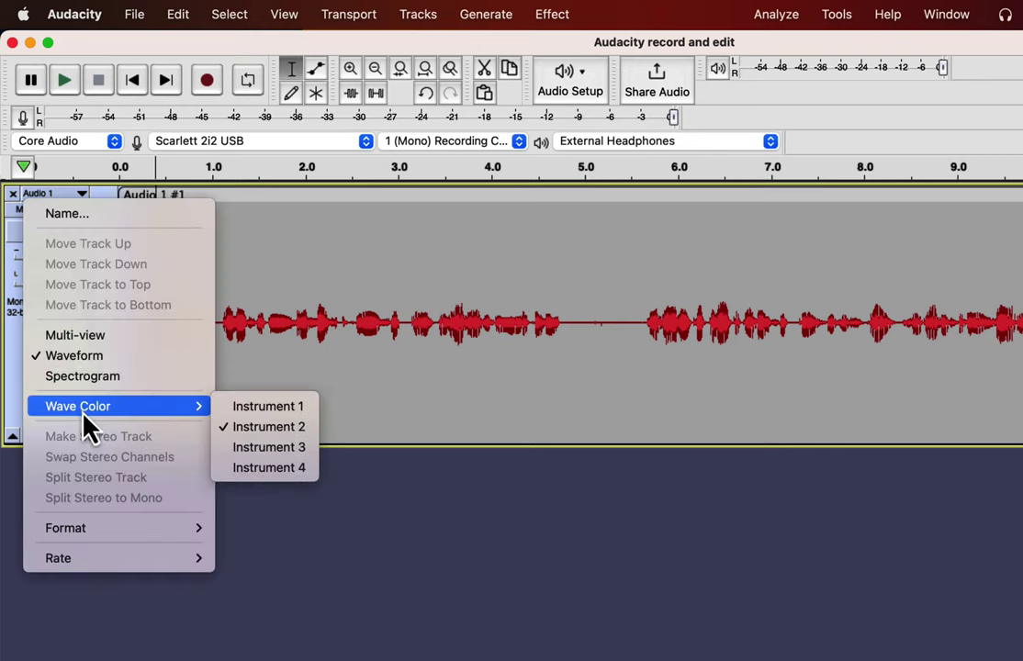
click(241, 448)
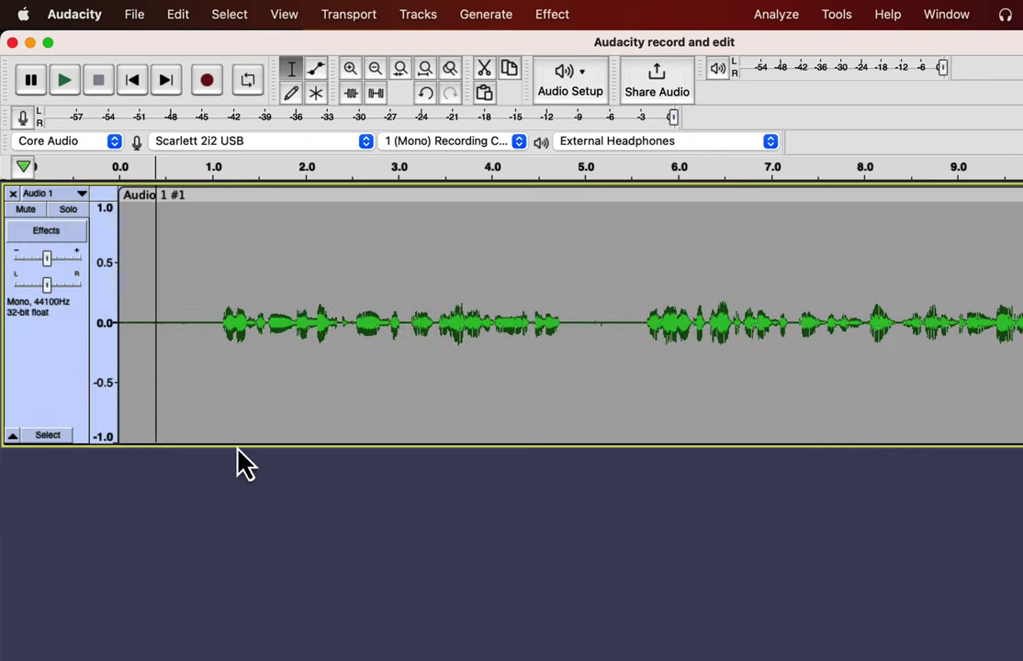
right_click(63, 372)
mouse_move(83, 415)
click(264, 407)
Step: Select the whole audio track, clear the selection by placing the cursor at about 1.1 s, and select the whole track again
click(51, 437)
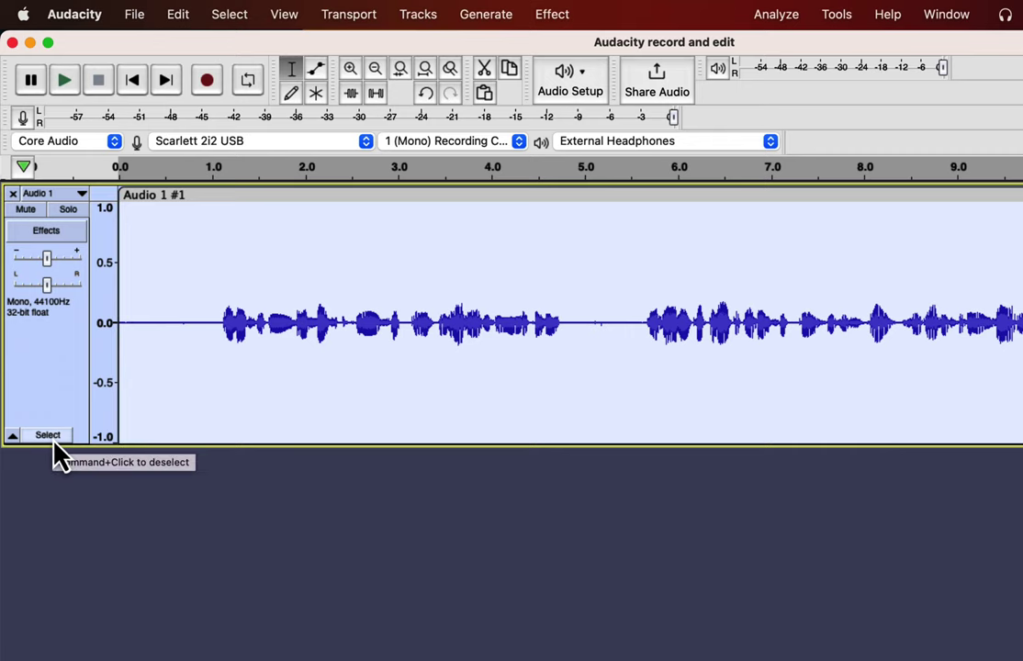
click(224, 395)
click(53, 437)
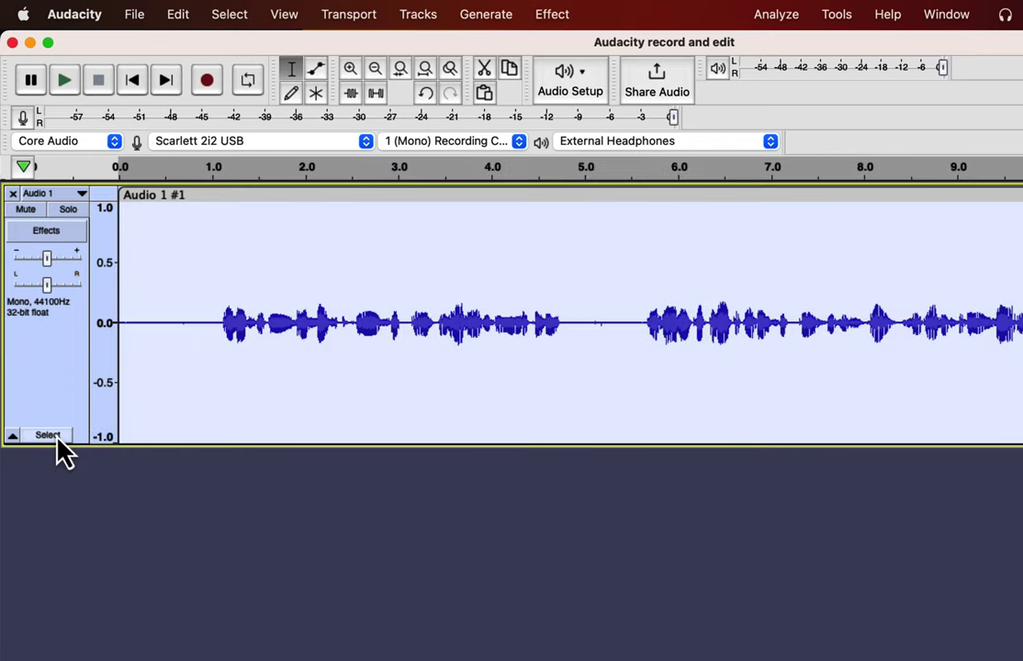
Step: Clear the selection by placing the cursor at about 1.0 s, and collapse the audio track and expand it again
click(207, 395)
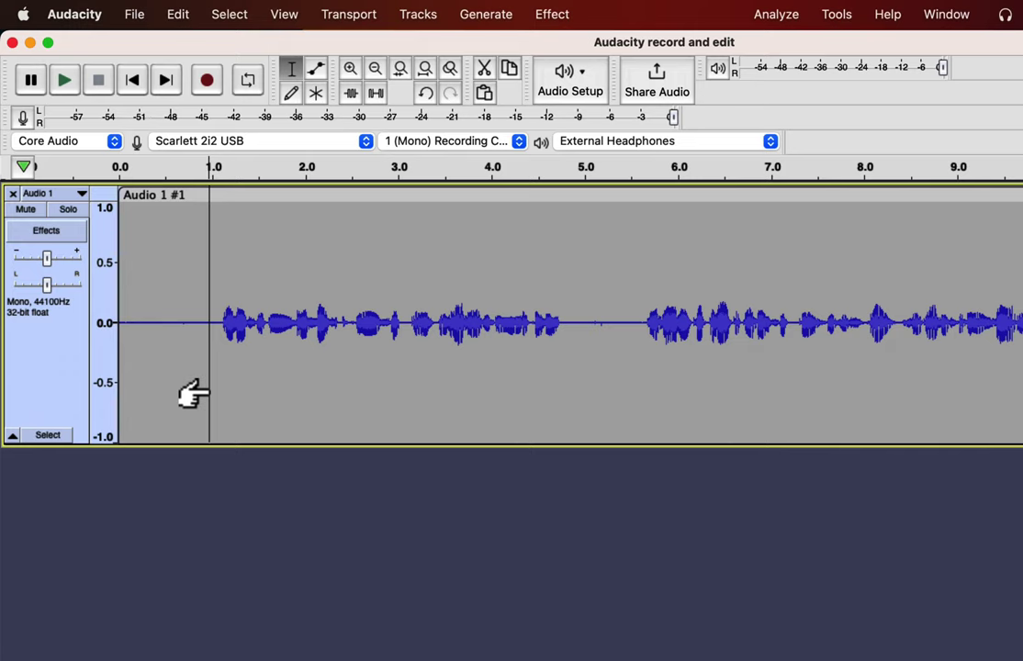
click(13, 436)
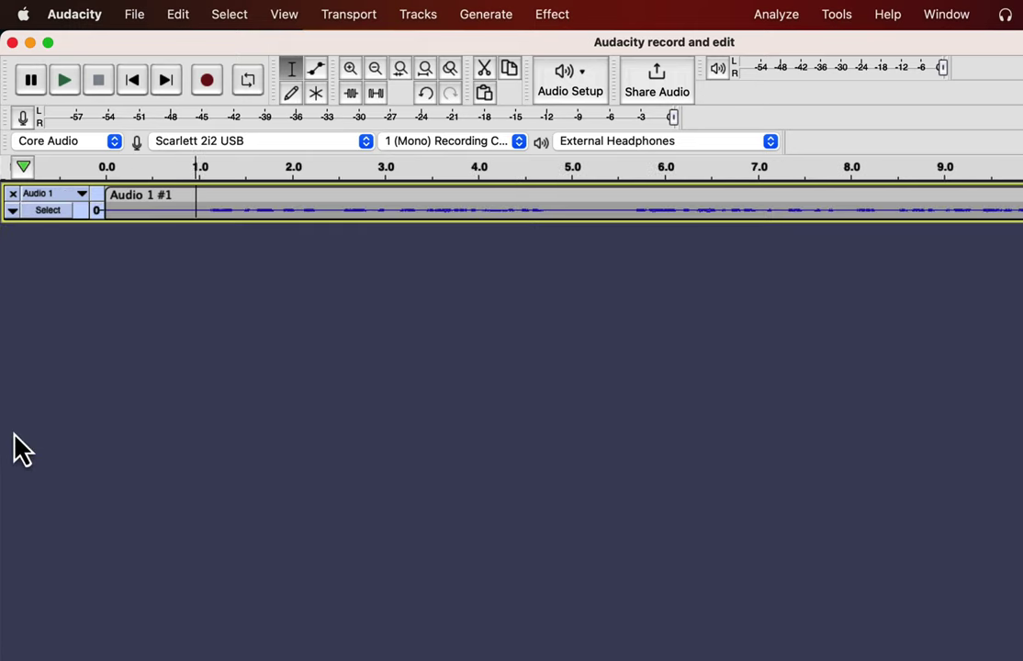
click(13, 211)
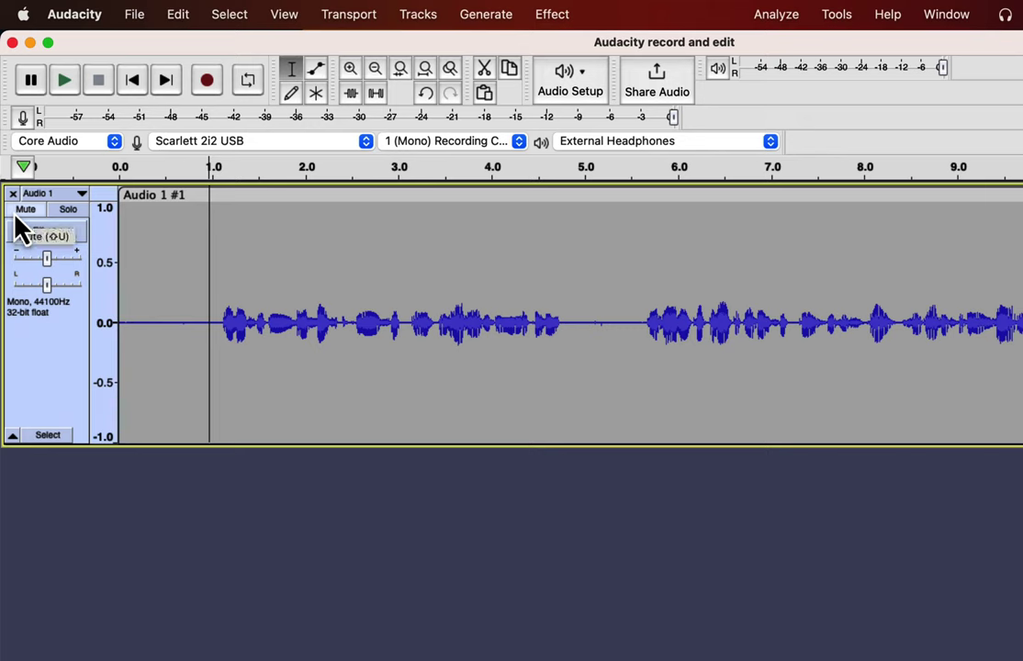
Step: Play the audio track from the cursor, vary its gain during playback, return it to the middle and stop
mouse_move(48, 264)
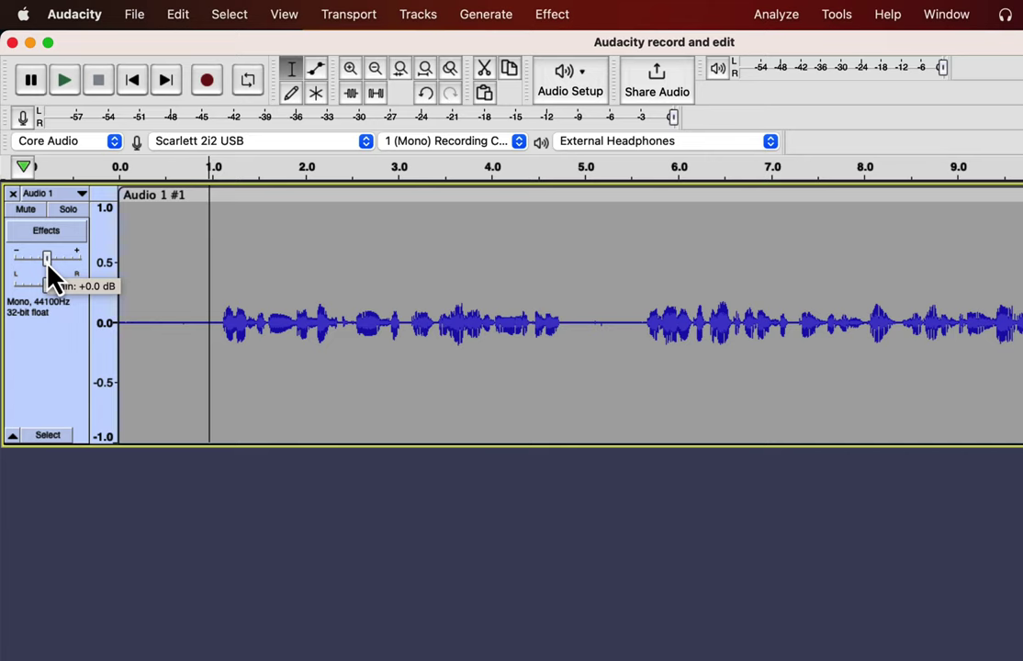
key(space)
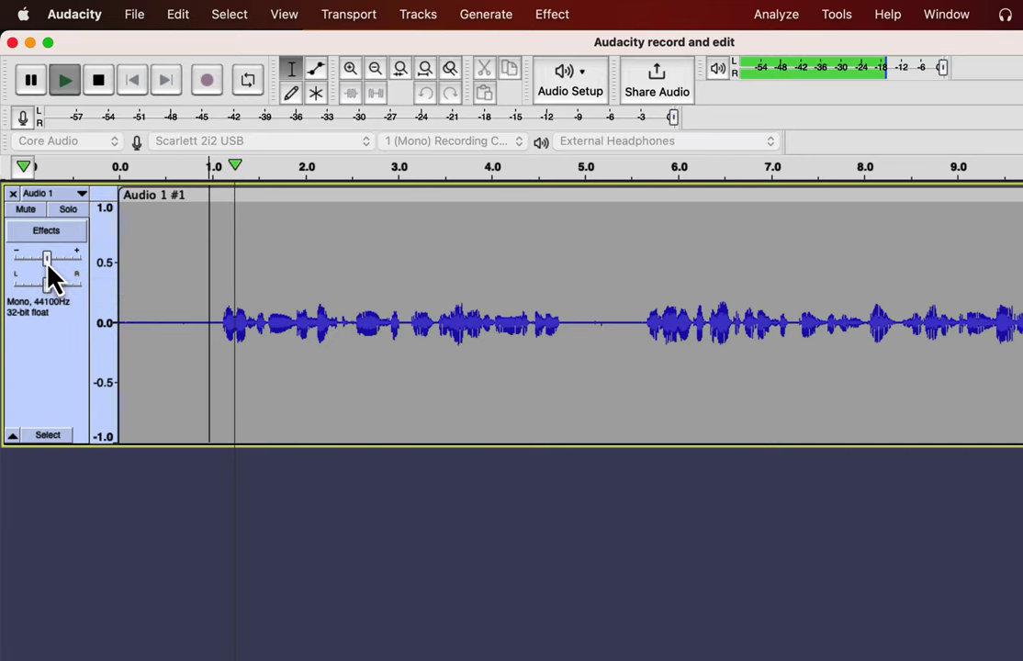
mouse_move(51, 261)
mouse_down()
mouse_move(76, 263)
mouse_move(44, 264)
mouse_up()
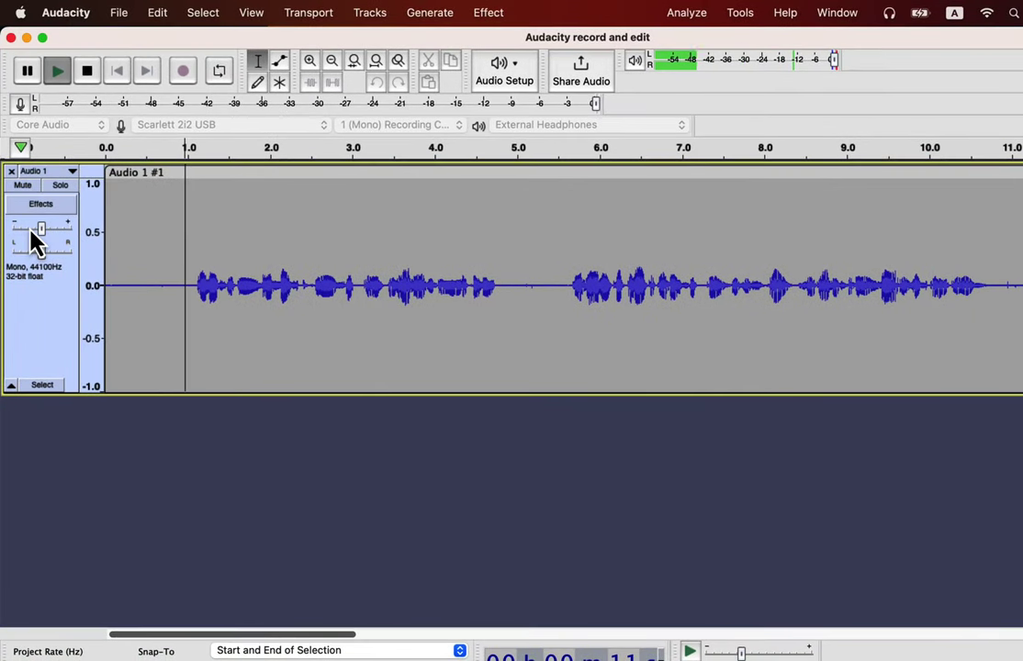
key(space)
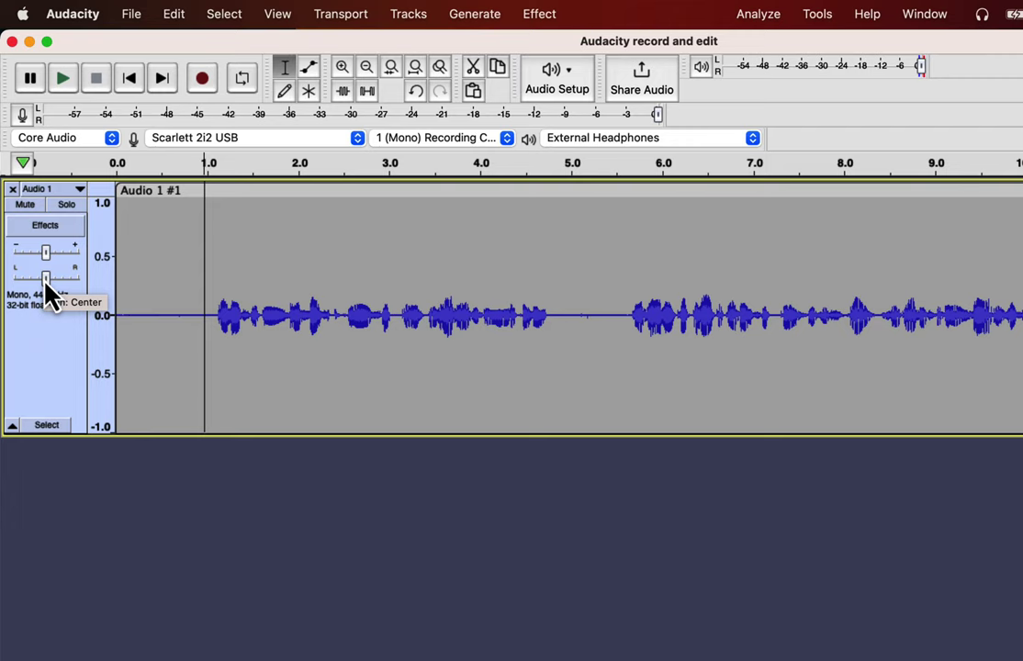
Step: Play the audio track again, vary its left-right pan during playback, return it to center and stop
key(space)
mouse_move(46, 284)
mouse_down()
mouse_move(87, 294)
mouse_move(2, 298)
mouse_move(44, 284)
mouse_up()
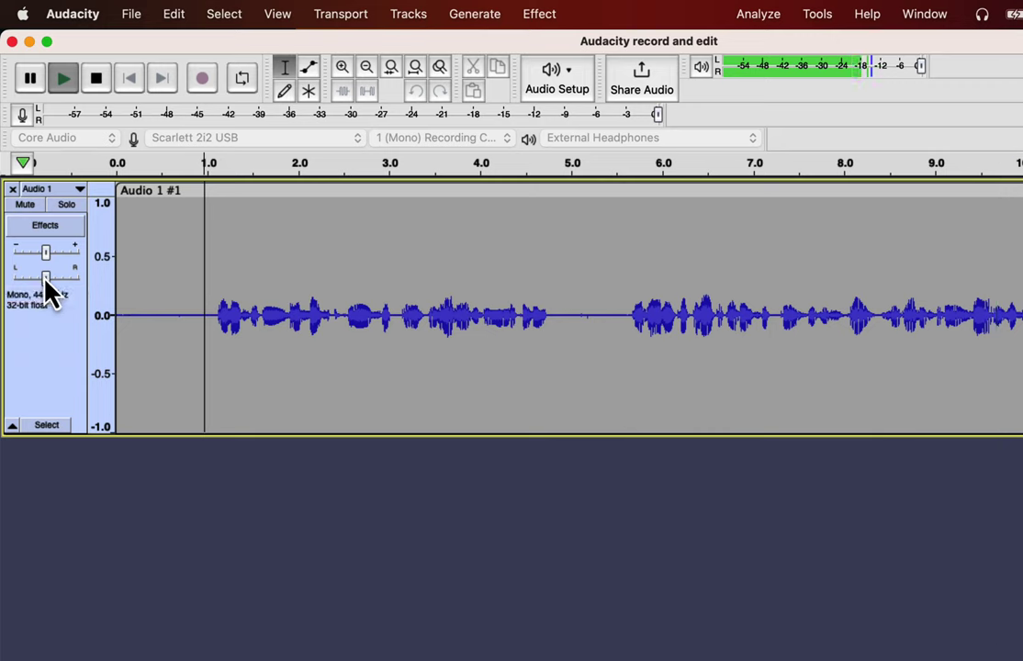
key(space)
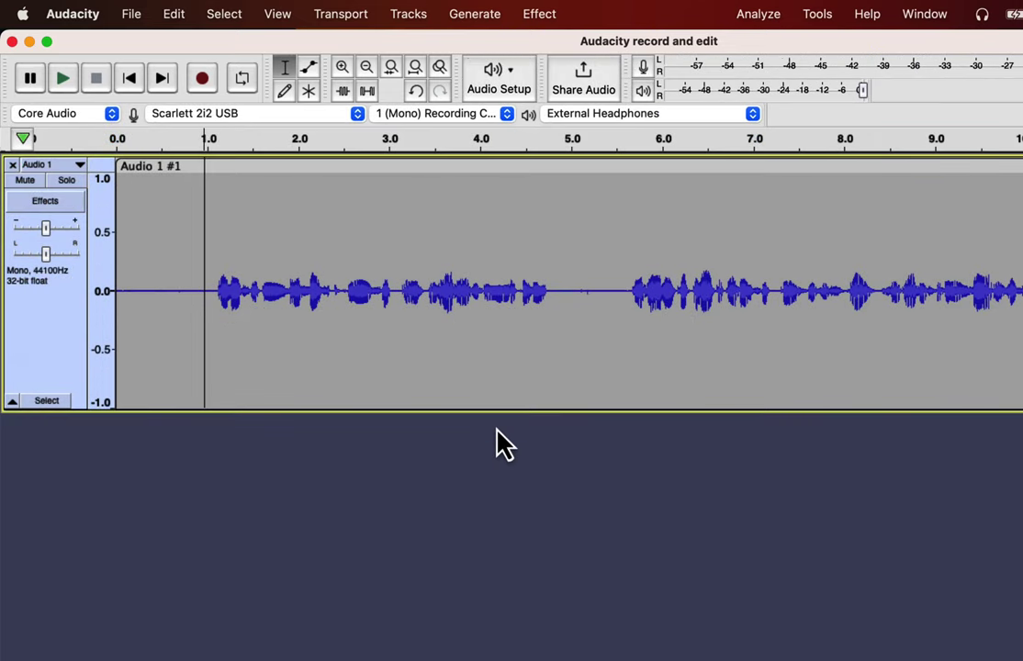
Step: Select the audio from about 1.1 to 2.5 s, play it looped, turn looping off during playback and stop
drag(341, 289, 217, 276)
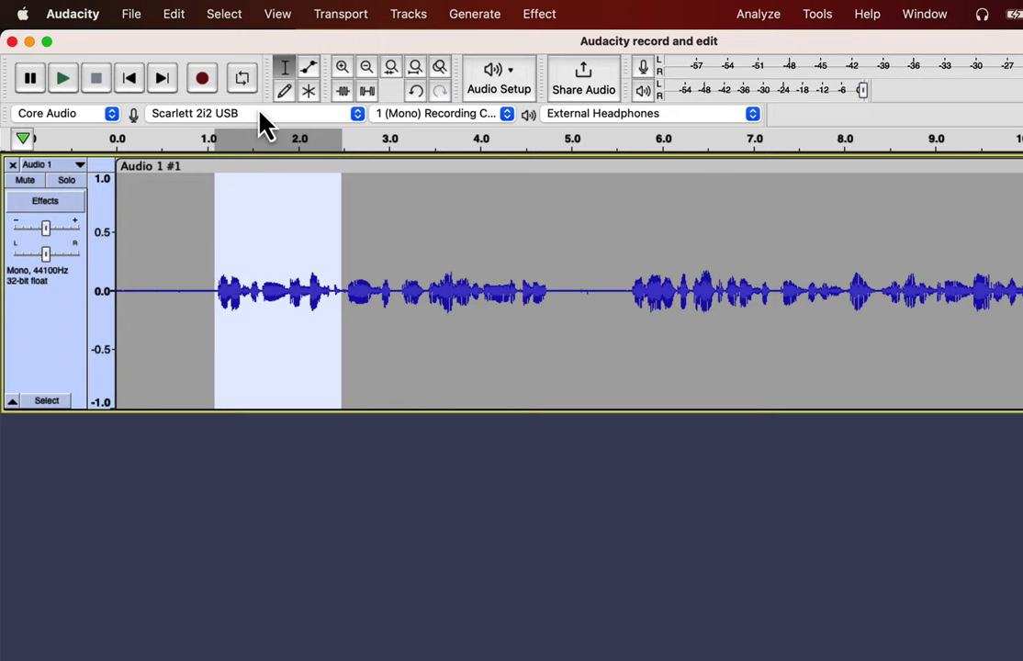
click(250, 81)
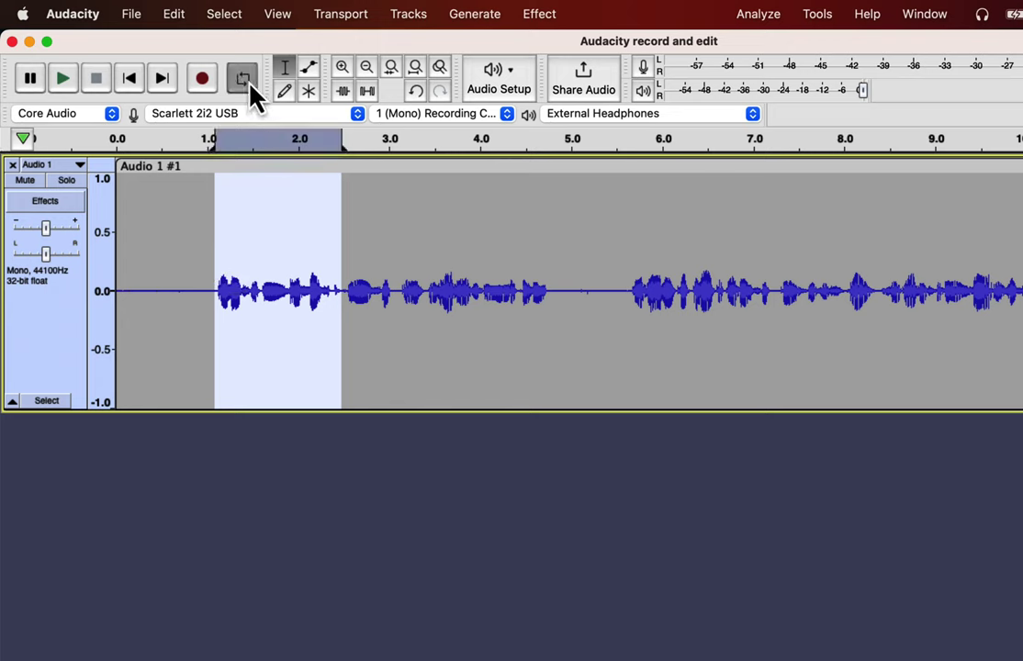
key(space)
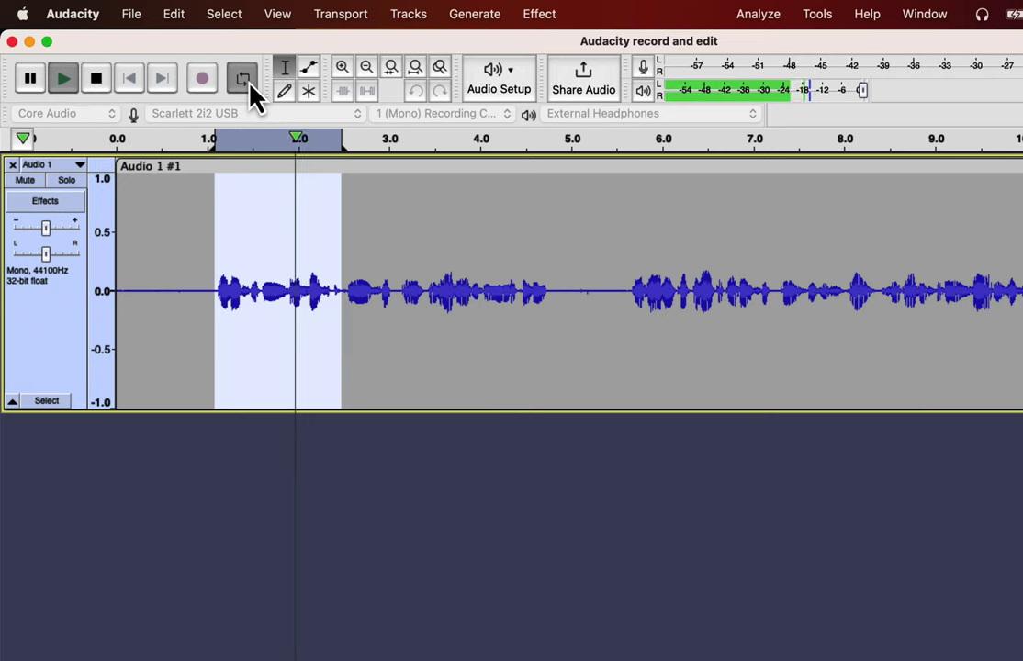
click(242, 79)
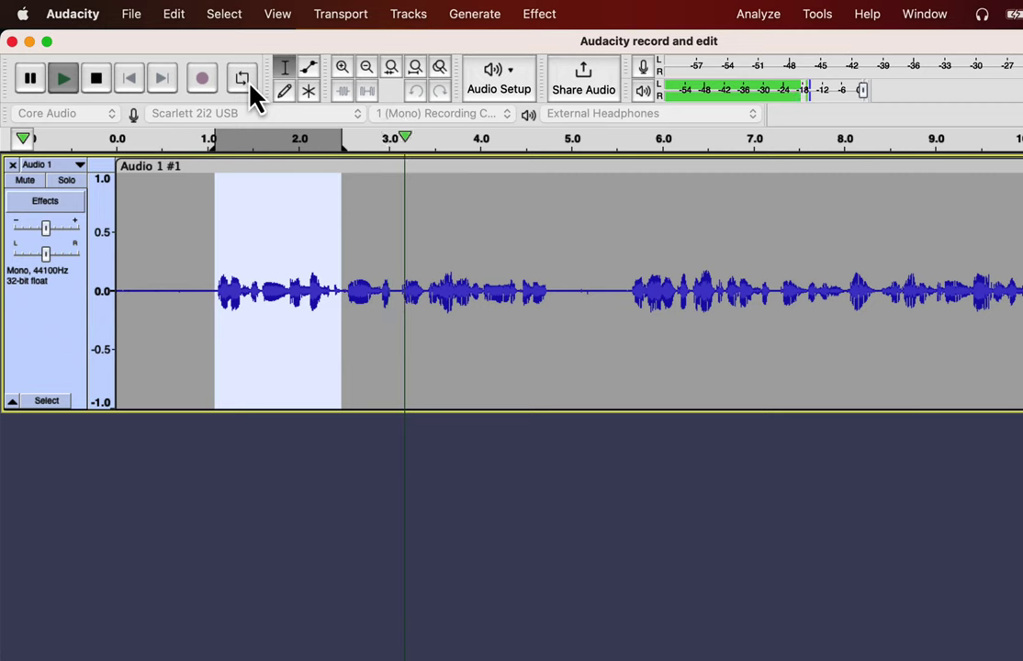
key(space)
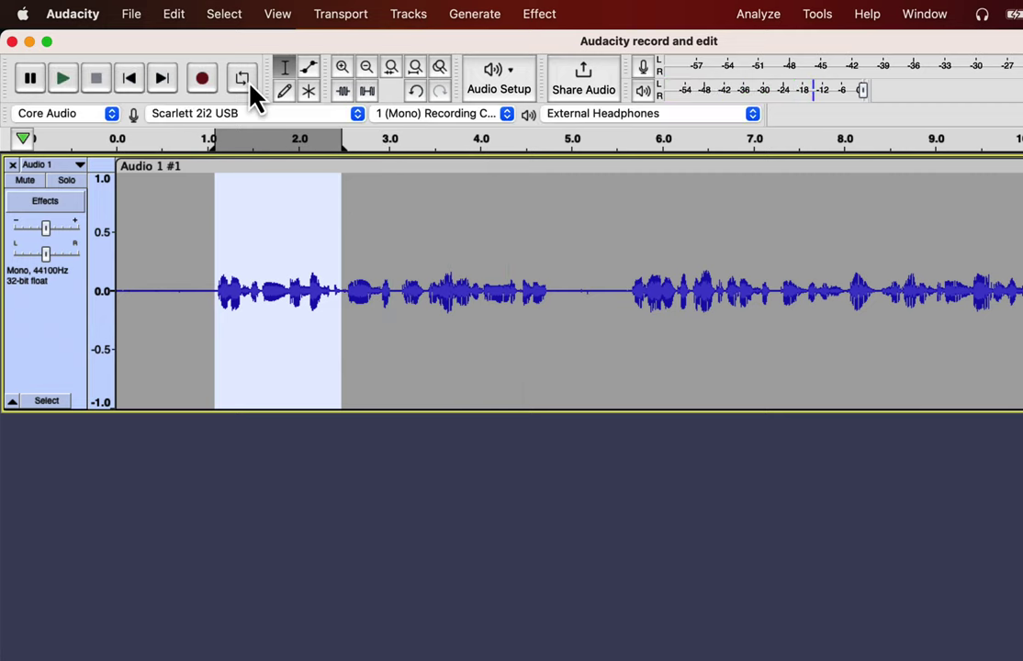
Step: Extend the end of the loop region to about 3.0 s, play it looped, and stop playback and turn looping off
click(349, 147)
drag(354, 148, 390, 147)
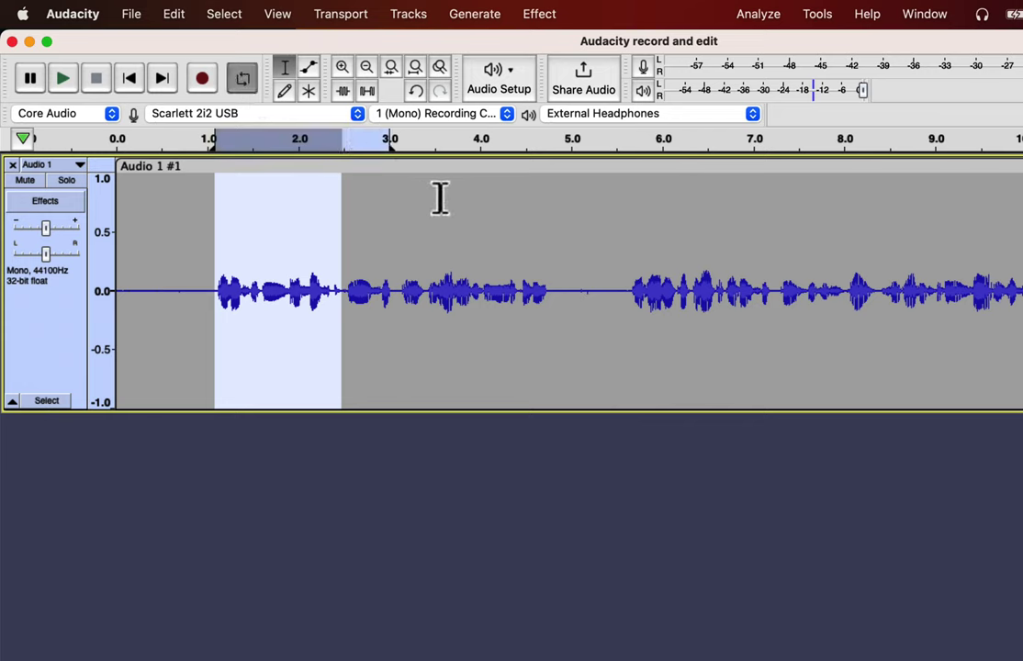
click(242, 80)
click(242, 81)
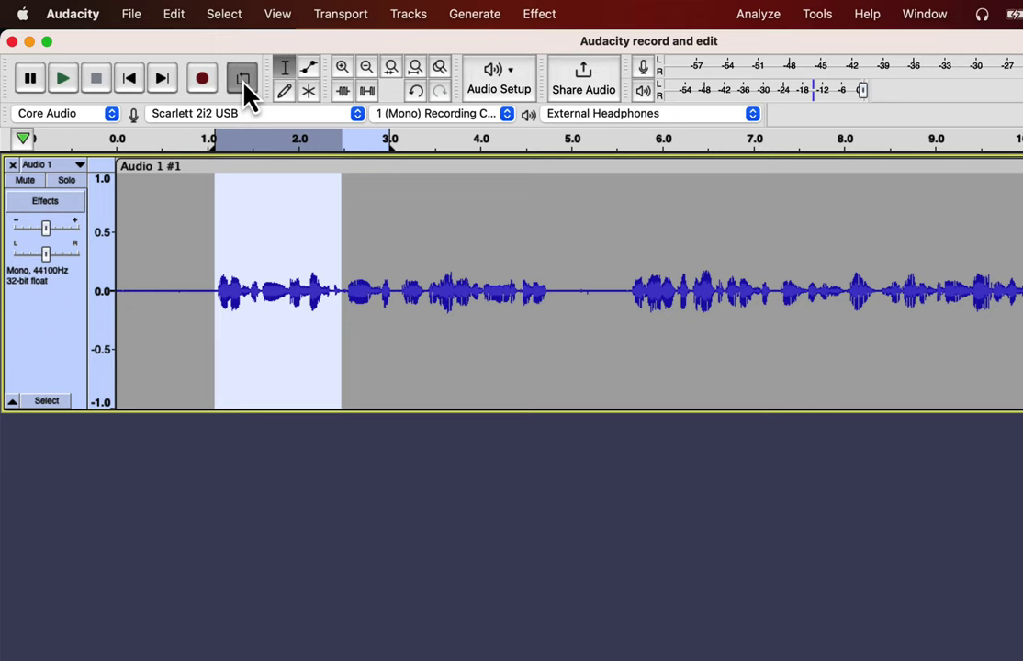
key(space)
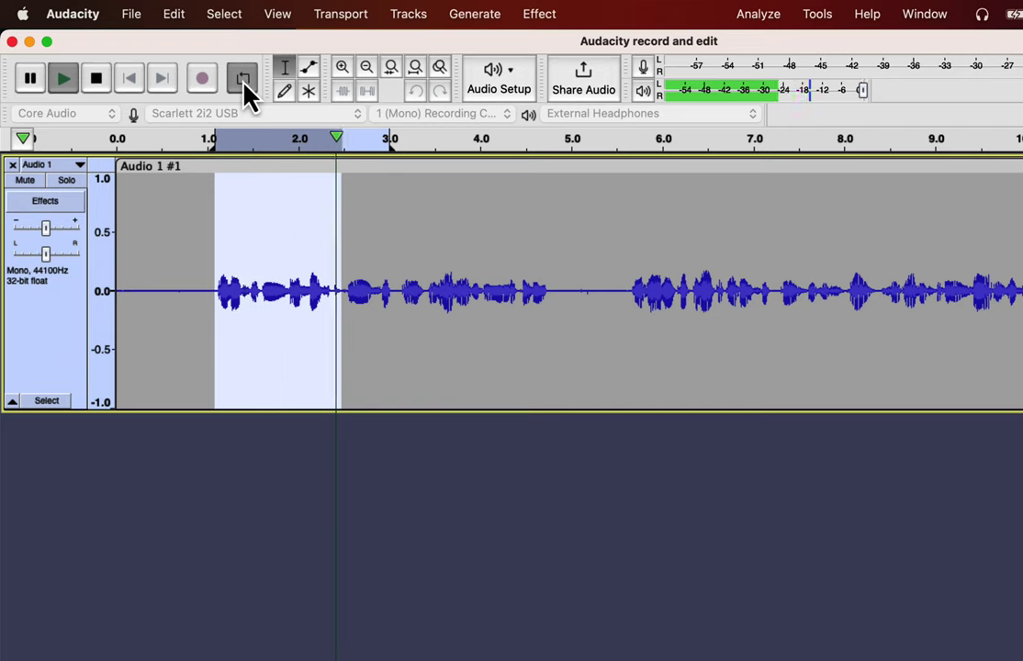
key(space)
click(242, 81)
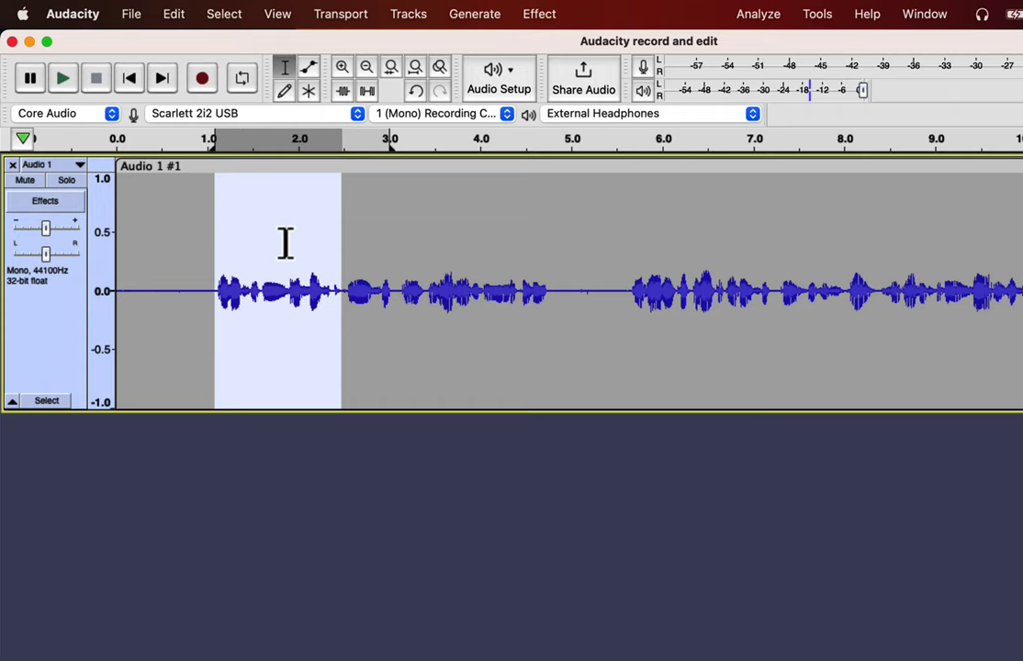
Step: Plot the frequency spectrum of the selected audio, examine it and close the analysis
click(757, 14)
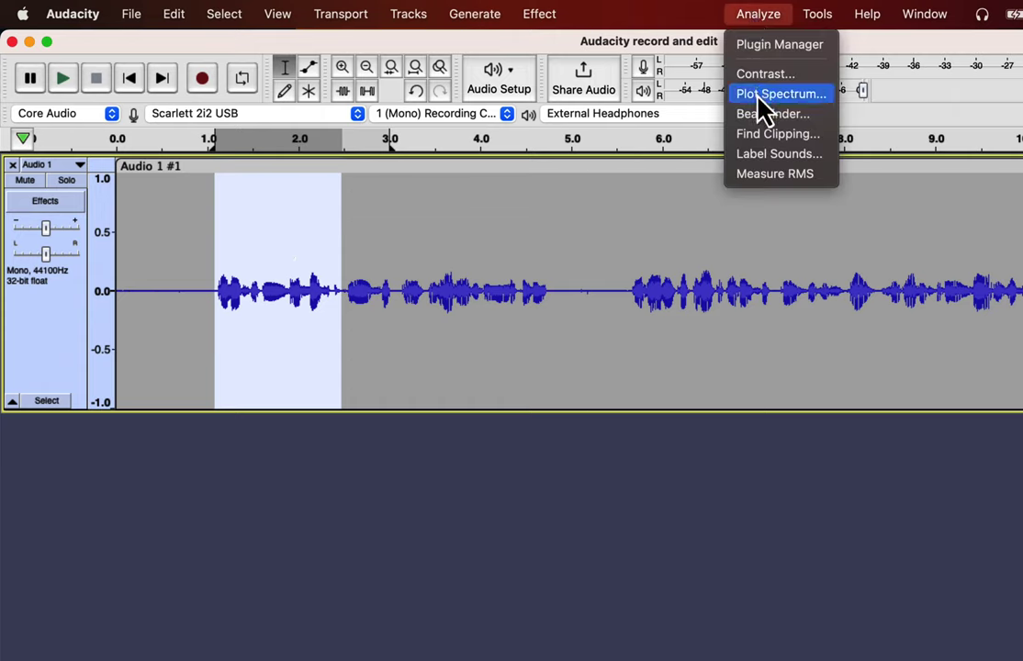
click(758, 98)
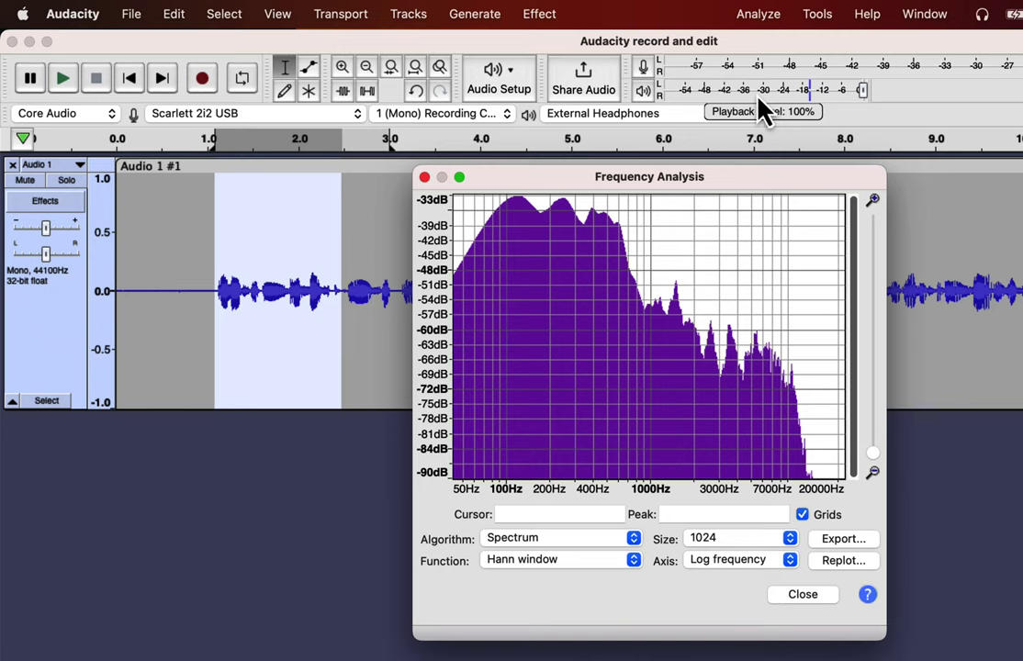
click(423, 177)
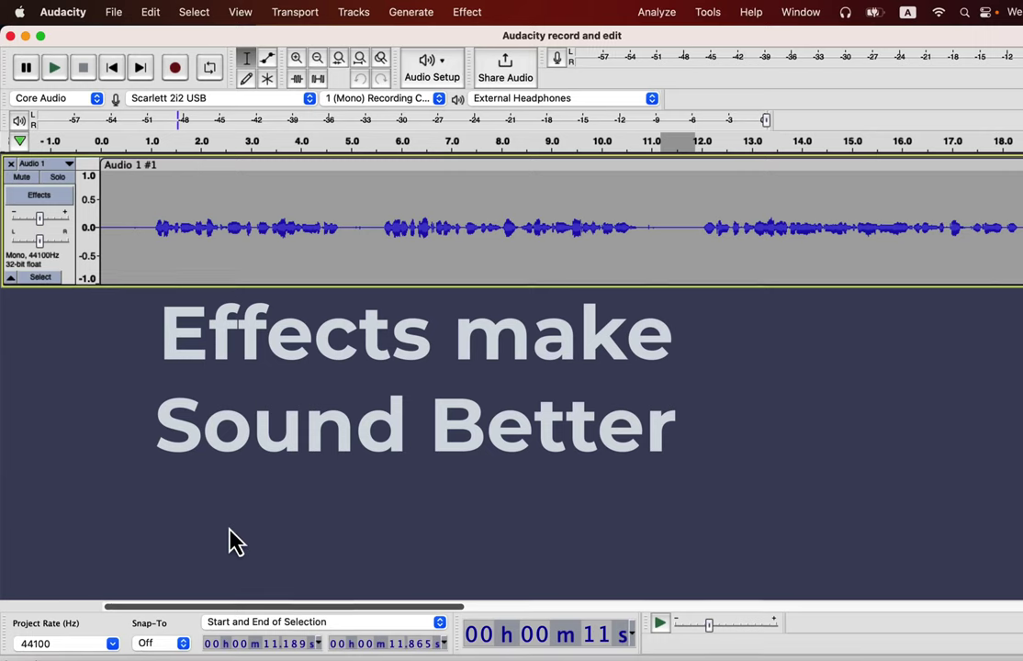
Step: Examine the available effect categories, including Noise Removal and Repair, Volume and Compression, Fading, and the Apple, MuseFX and iZotope plugin groups
click(465, 14)
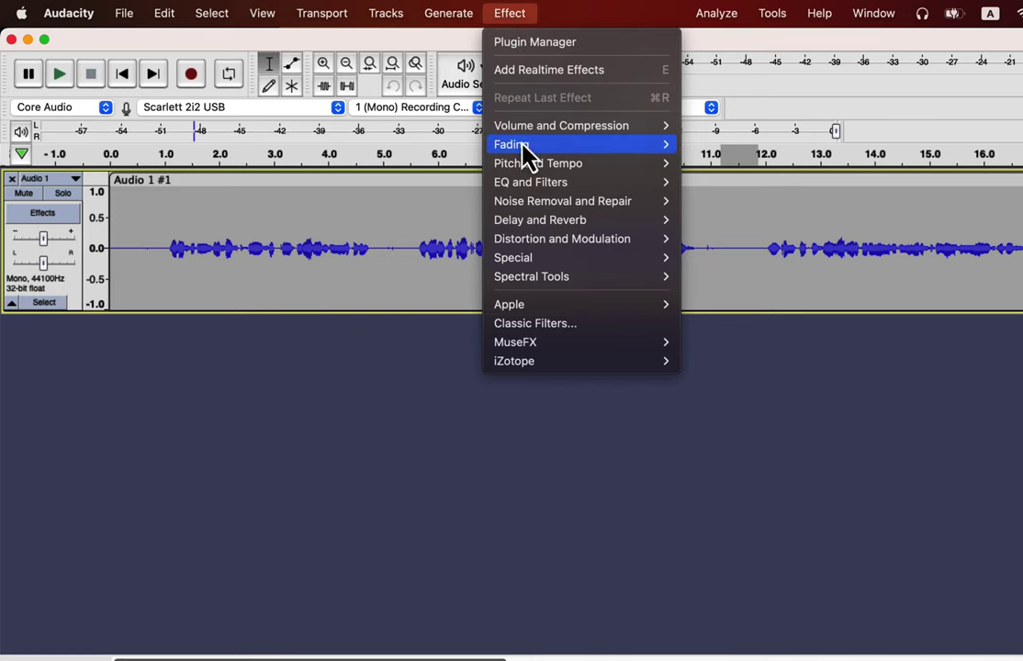
mouse_move(535, 201)
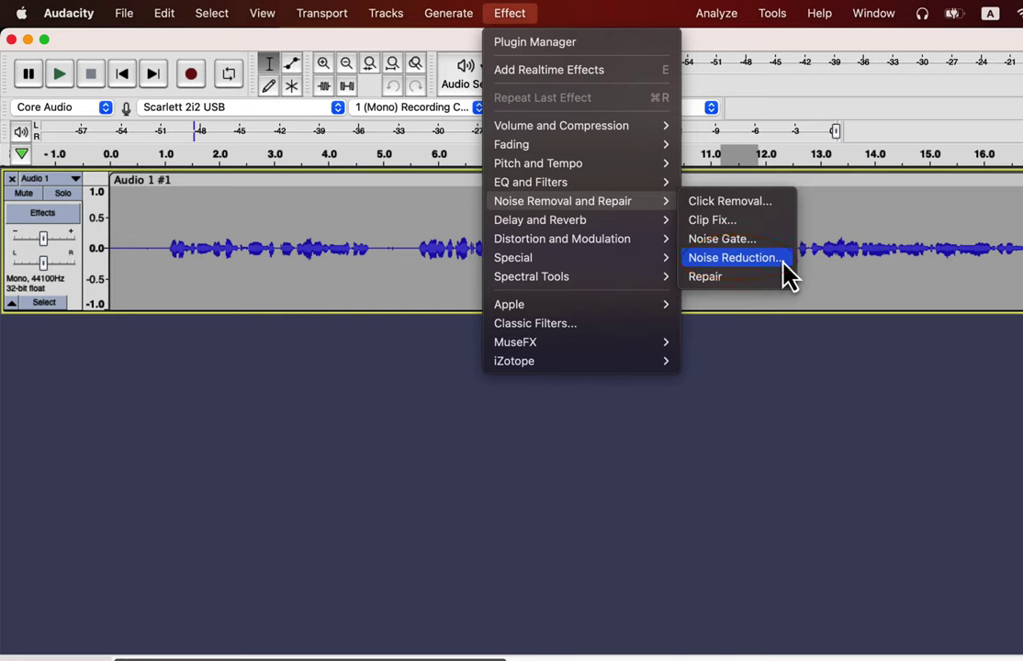
mouse_move(663, 225)
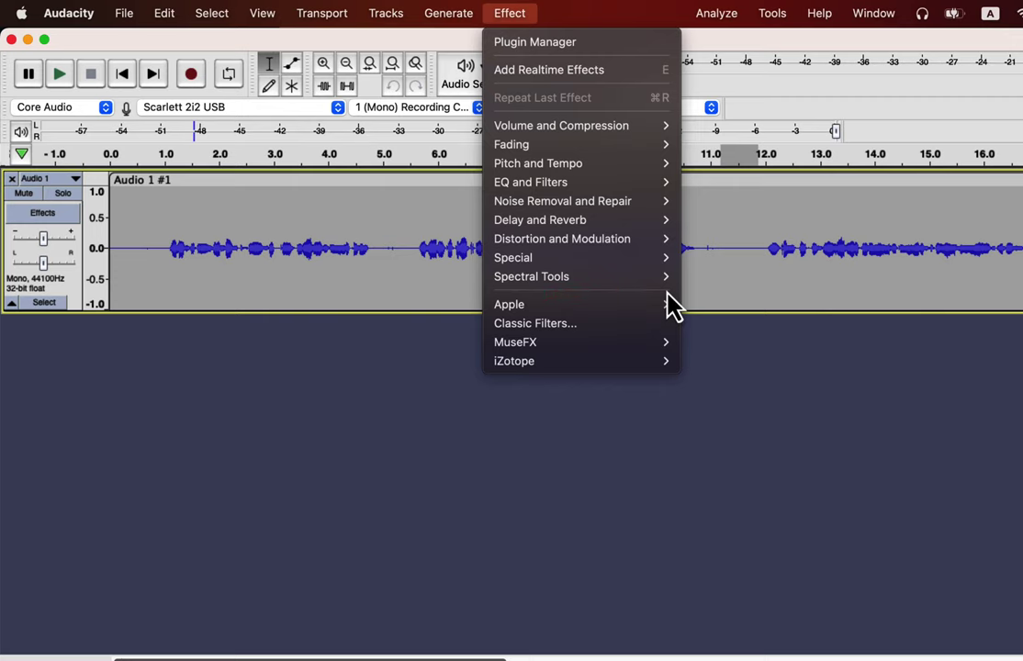
mouse_move(654, 304)
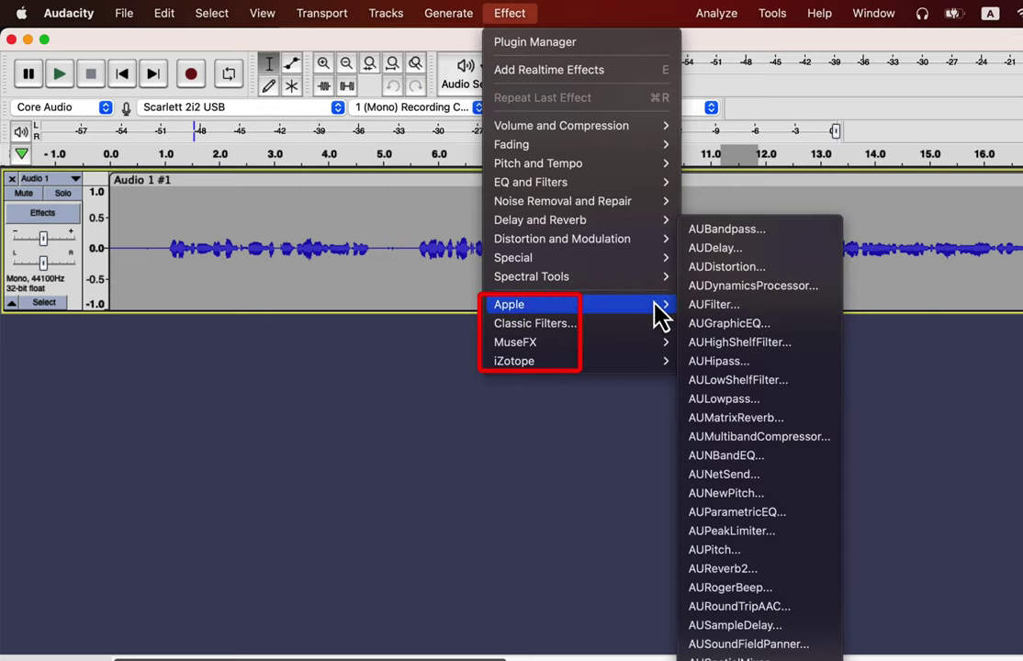
mouse_move(630, 349)
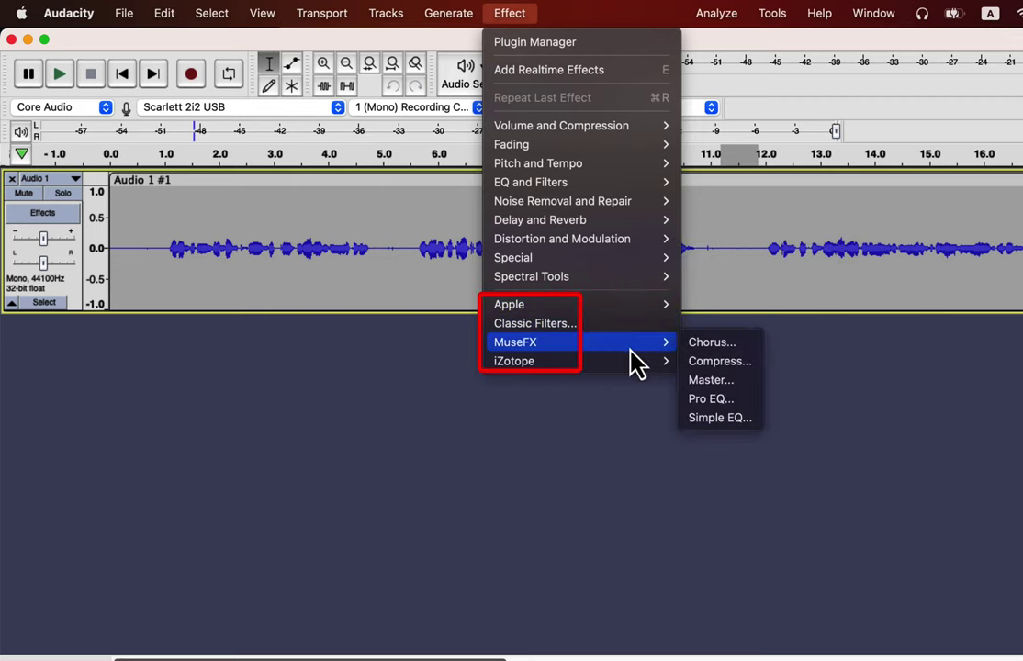
mouse_move(628, 370)
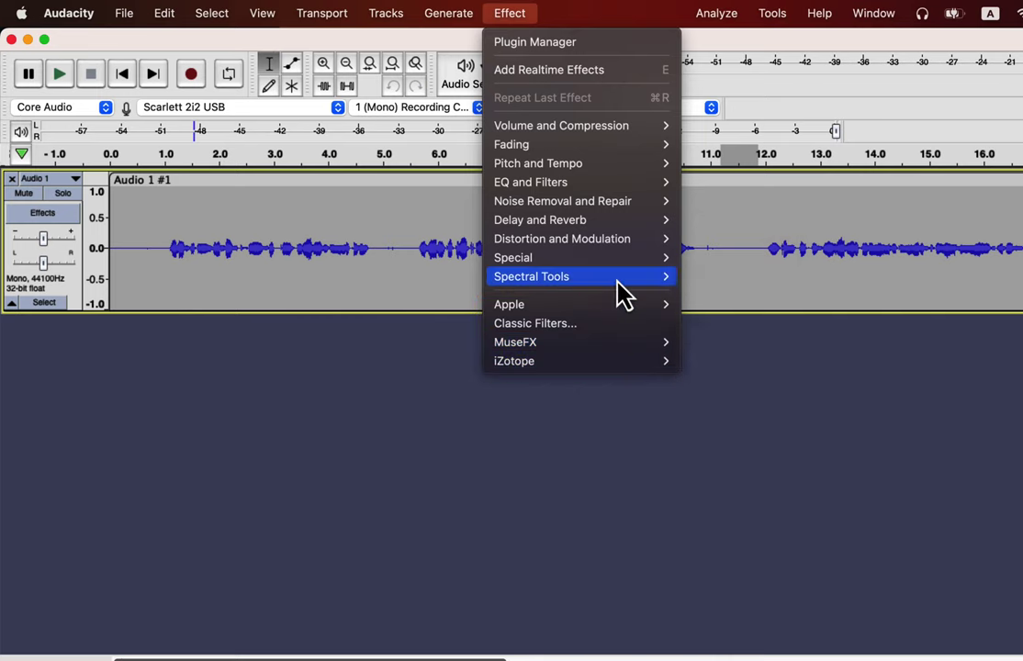
mouse_move(623, 294)
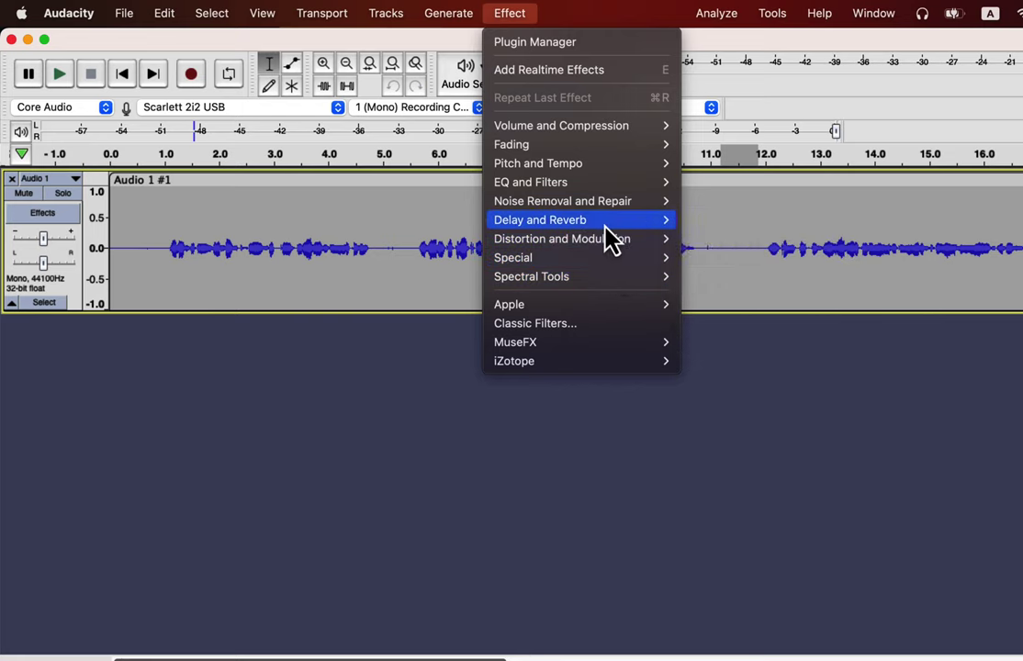
mouse_move(607, 230)
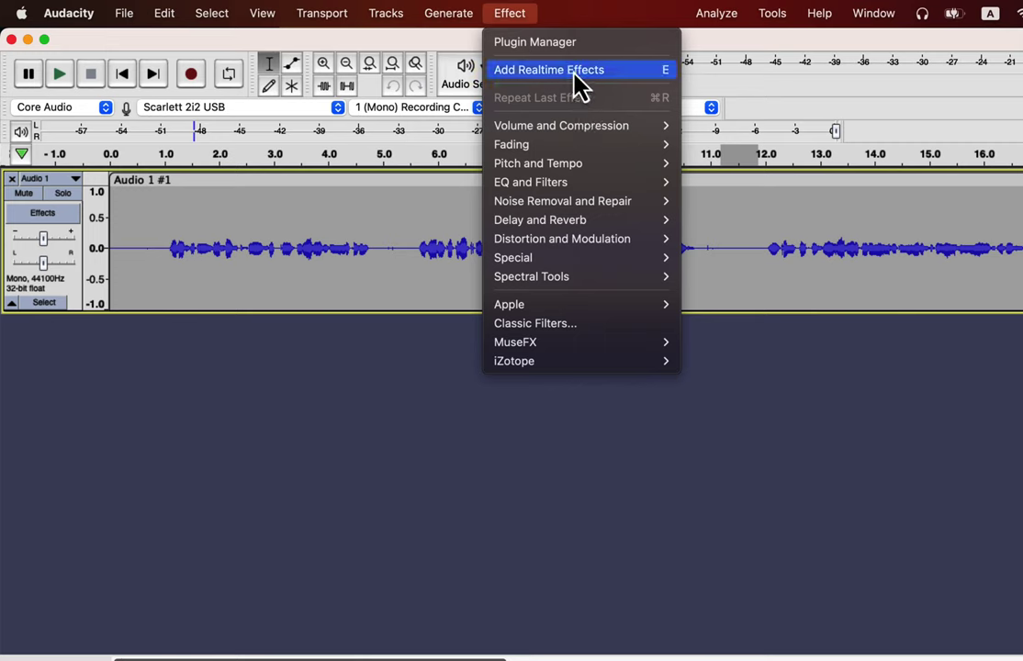
mouse_move(617, 139)
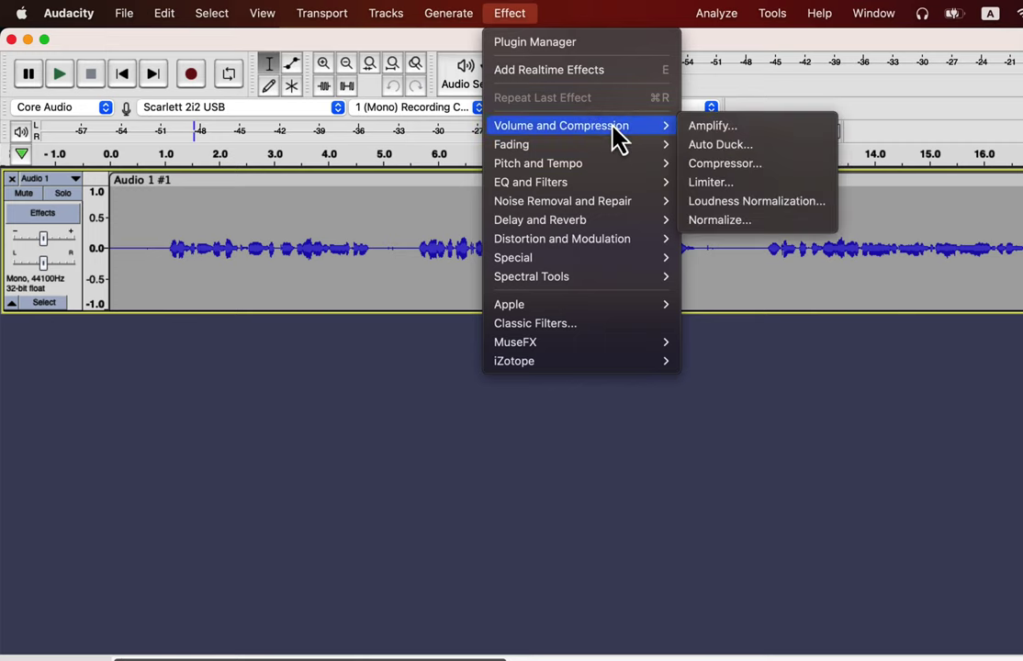
mouse_move(579, 145)
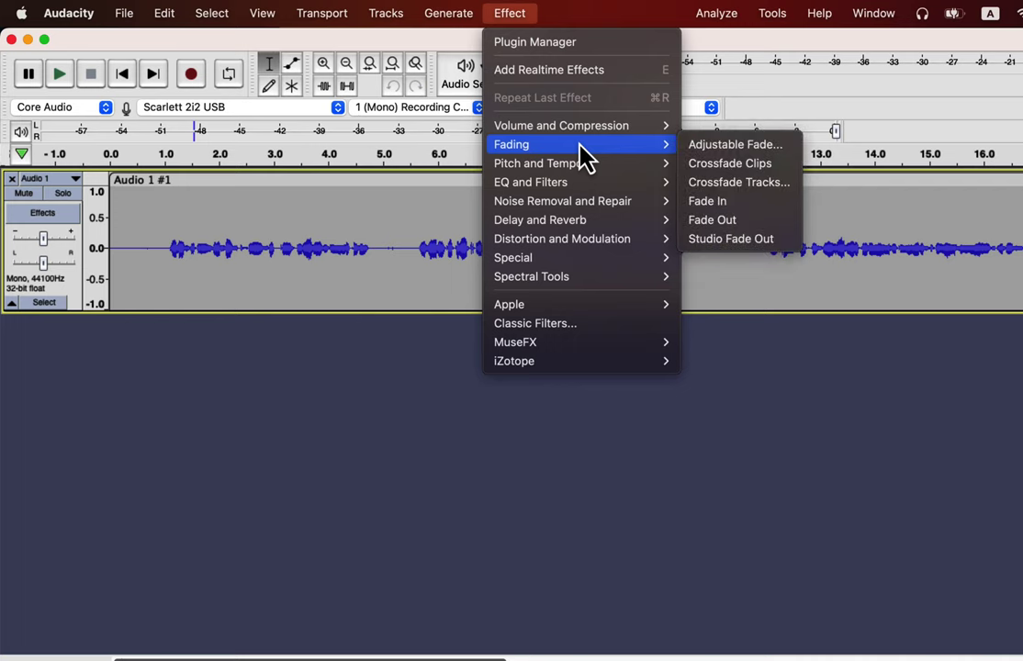
Step: Set the effects preferences to Sorted by Effect Name and browse the reordered effects list
mouse_move(56, 18)
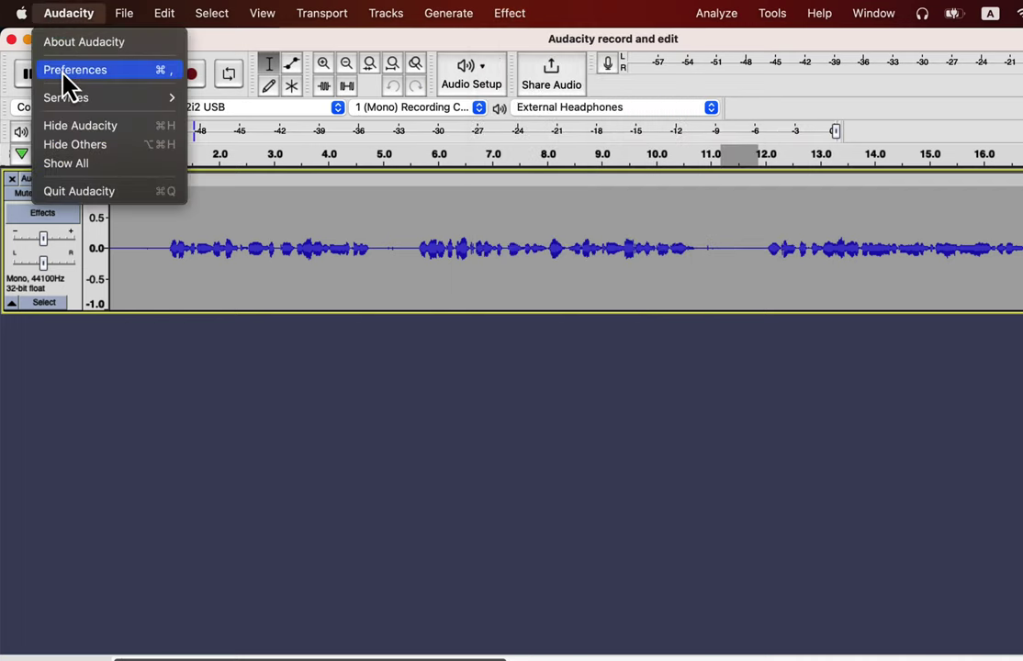
click(64, 73)
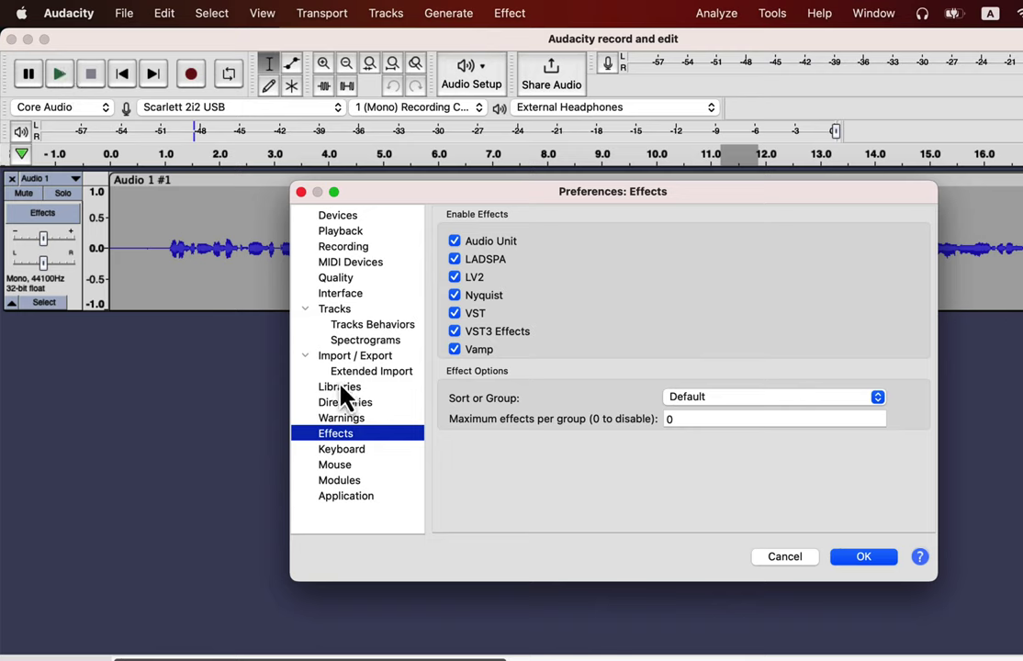
click(338, 419)
click(350, 436)
click(754, 397)
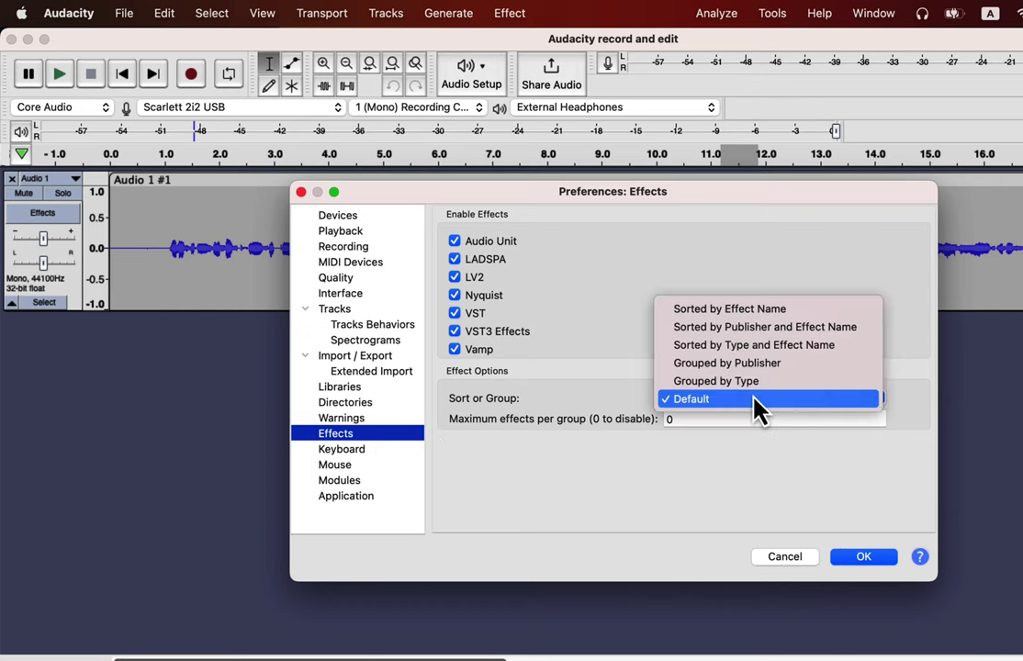
click(748, 311)
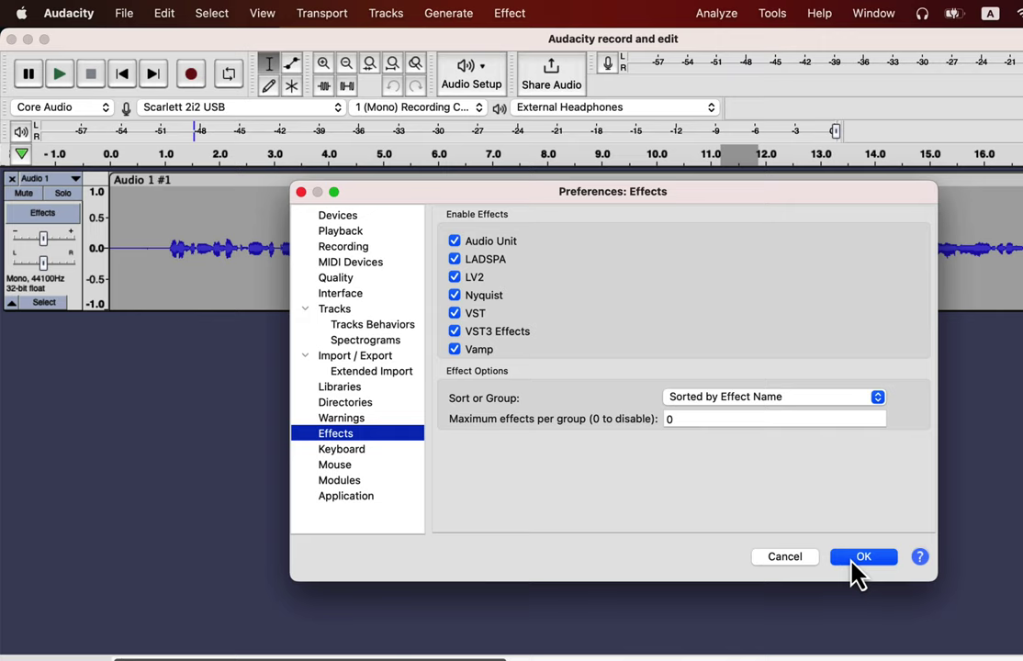
click(854, 558)
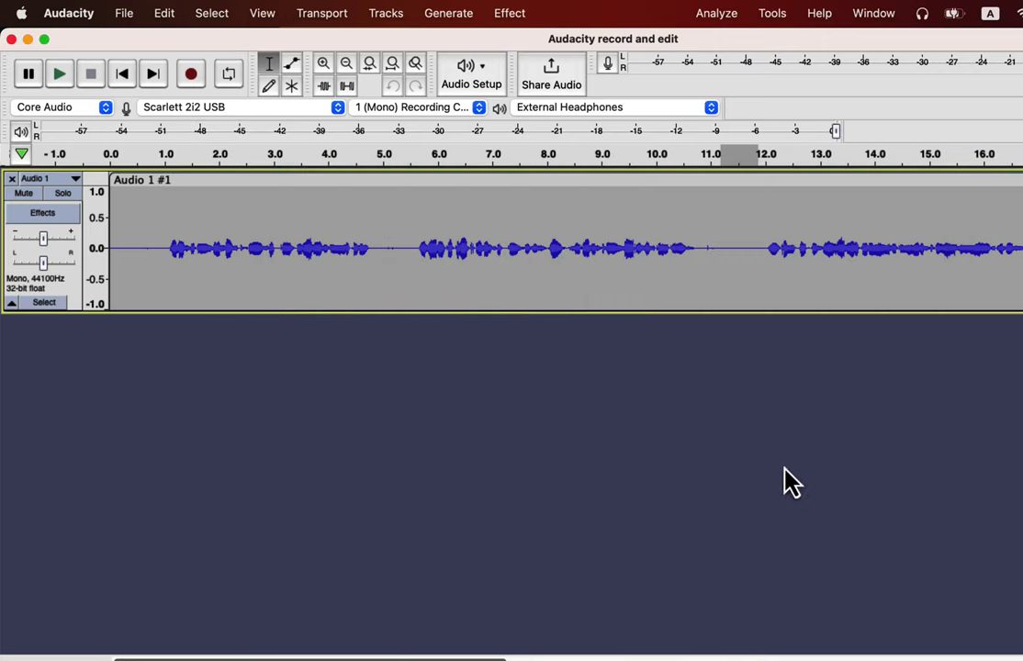
click(511, 16)
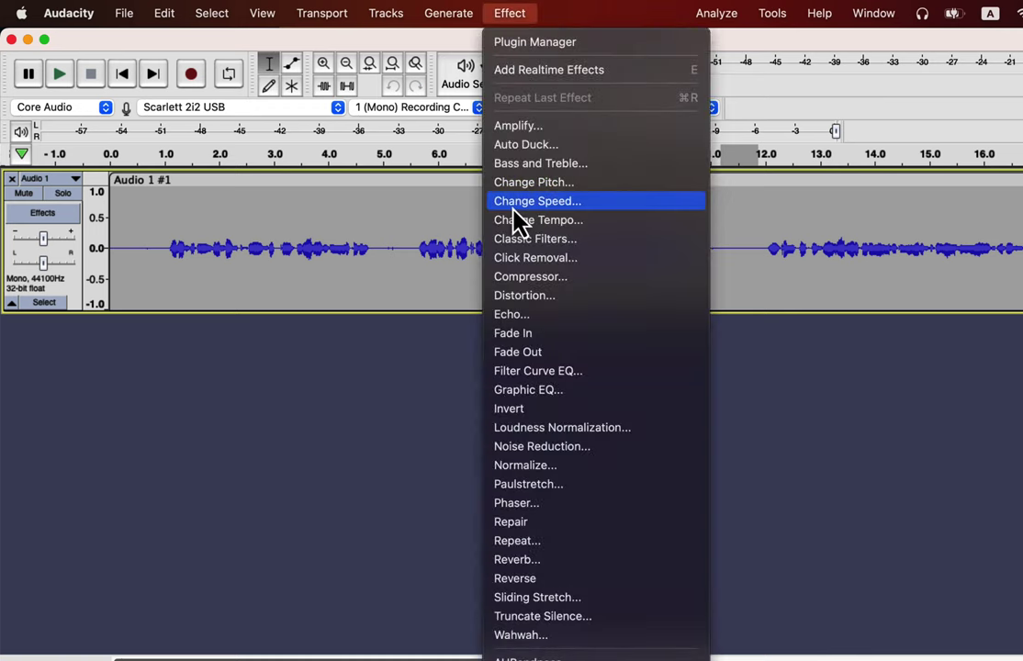
scroll(517, 220, down, 2)
scroll(517, 220, up, 2)
Step: Restore the effect sorting and grouping preference to Default
mouse_move(75, 14)
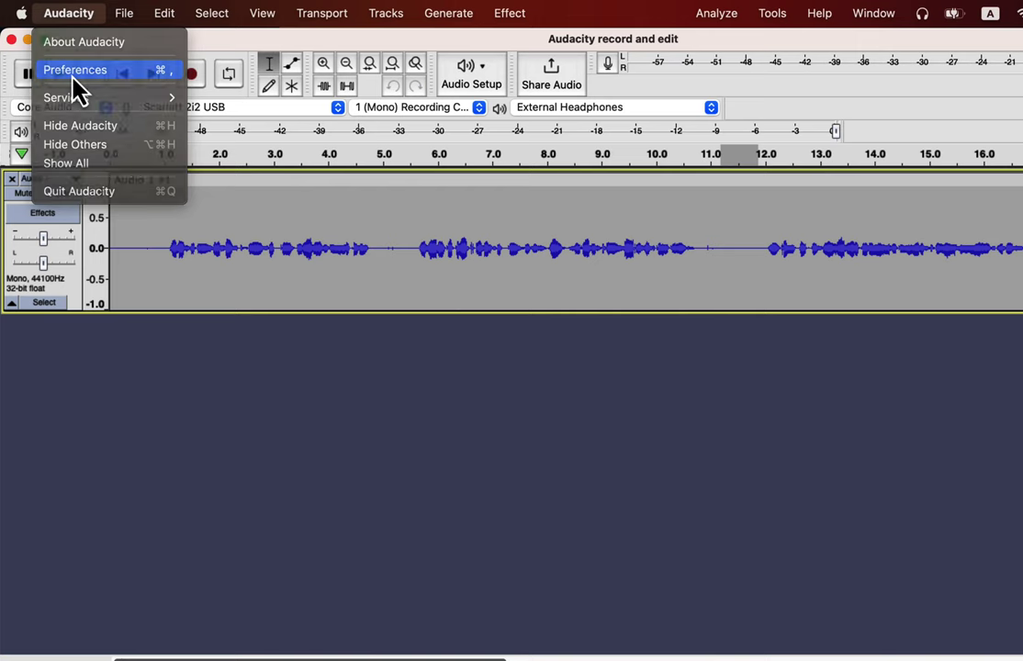
click(72, 73)
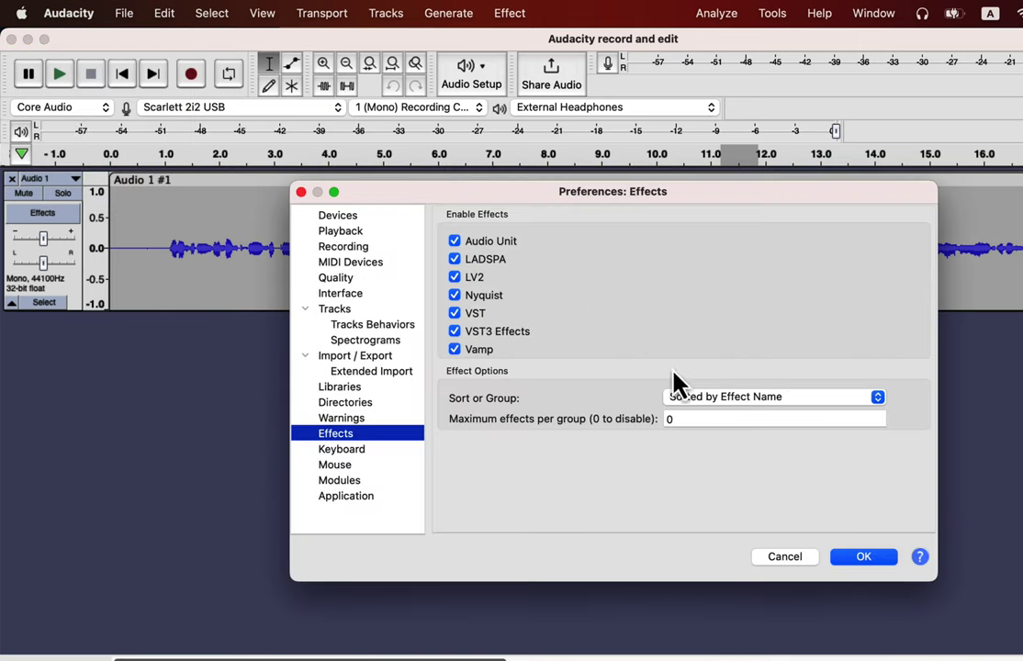
click(725, 398)
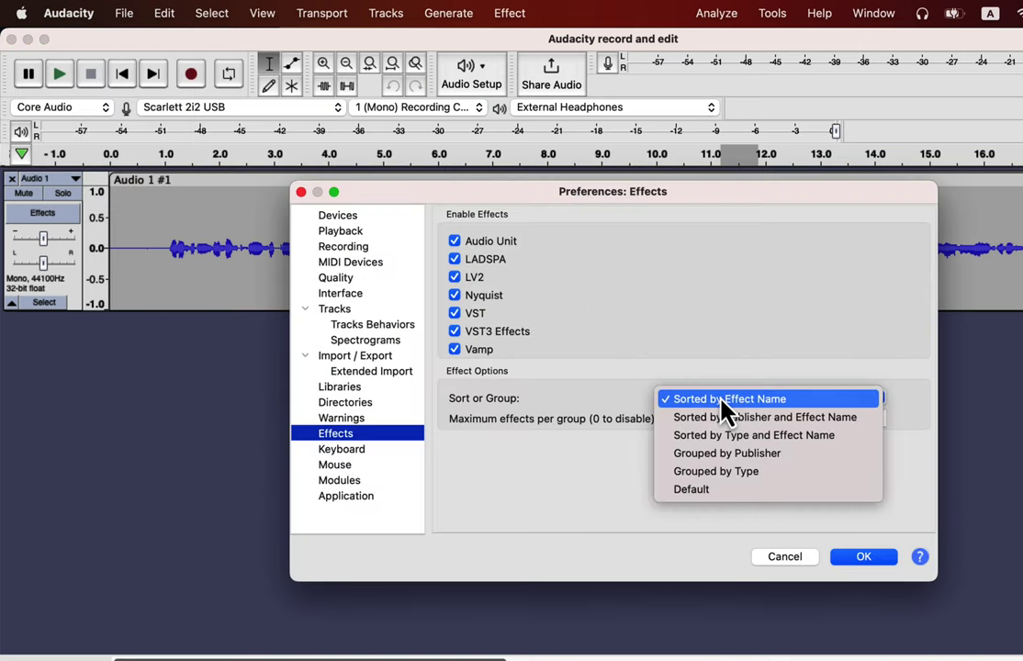
click(701, 490)
click(864, 558)
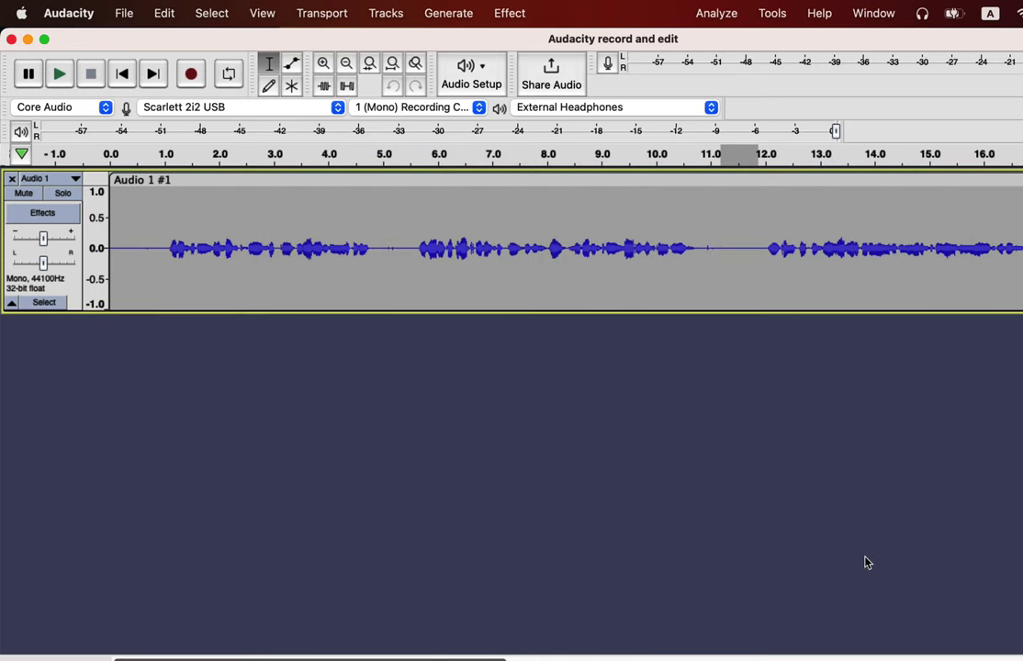
Step: Select all the audio and duplicate it onto a second track
click(514, 14)
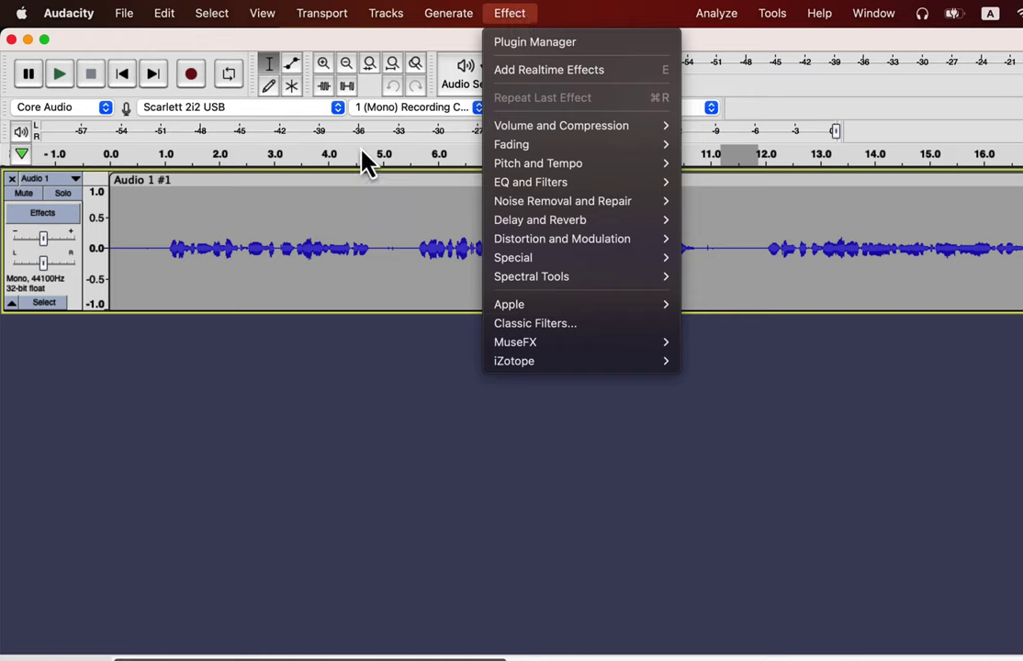
click(160, 399)
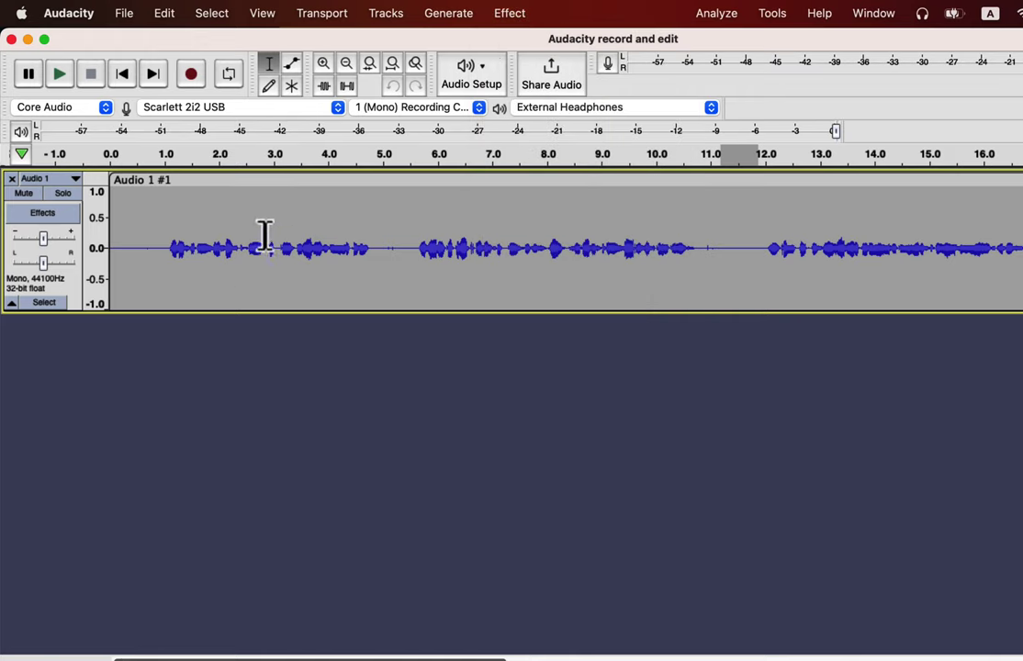
key(super+a)
key(super+d)
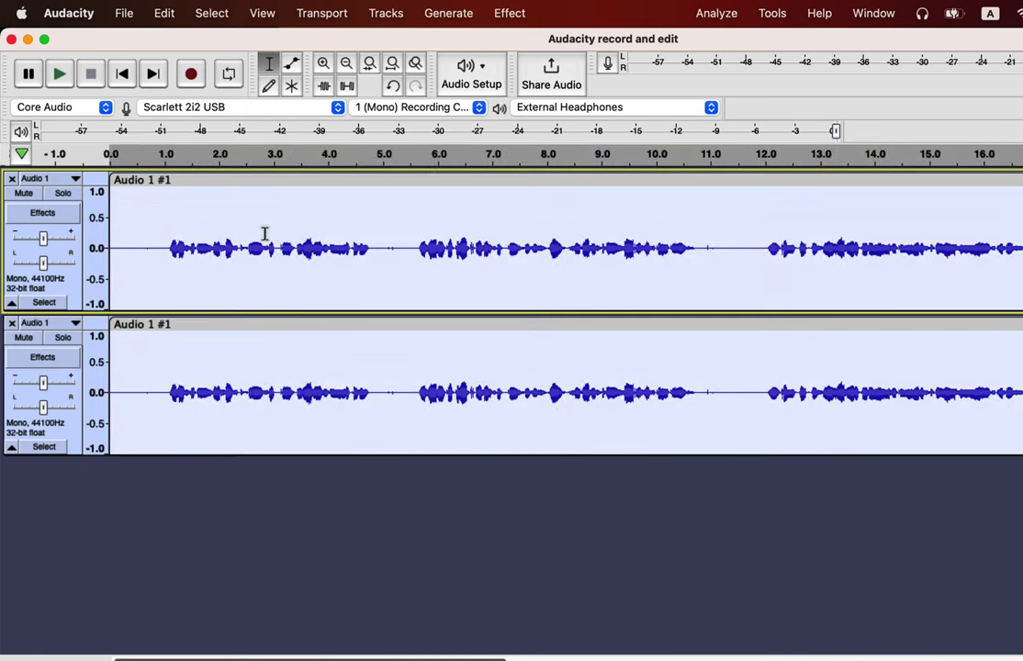
Step: Rename the duplicated clip as "original" and mute its track
double_click(166, 326)
text(origin)
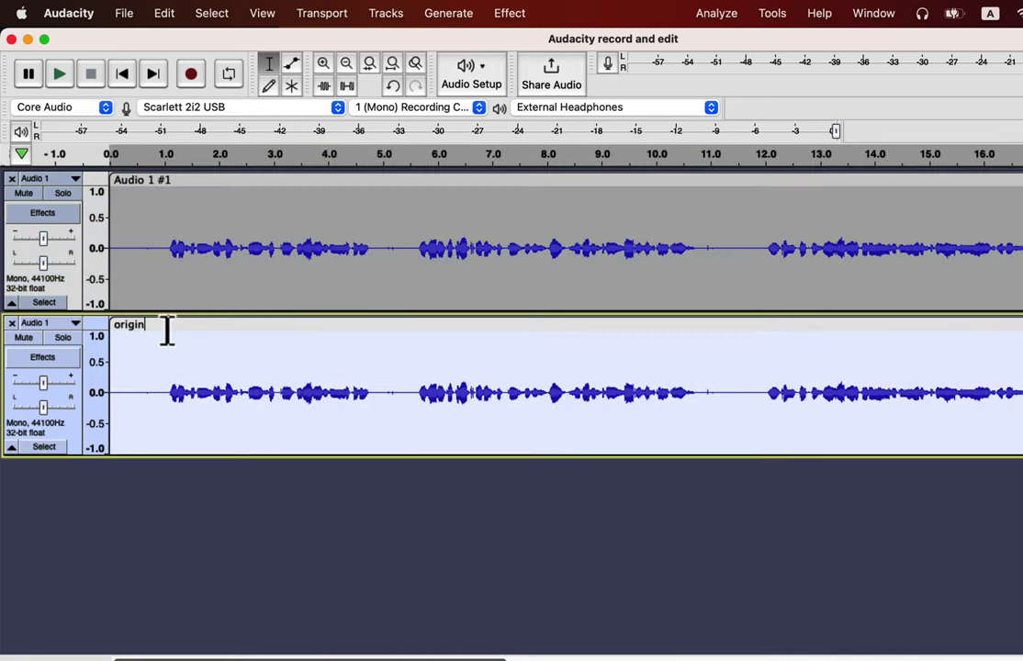
text(al)
key(Return)
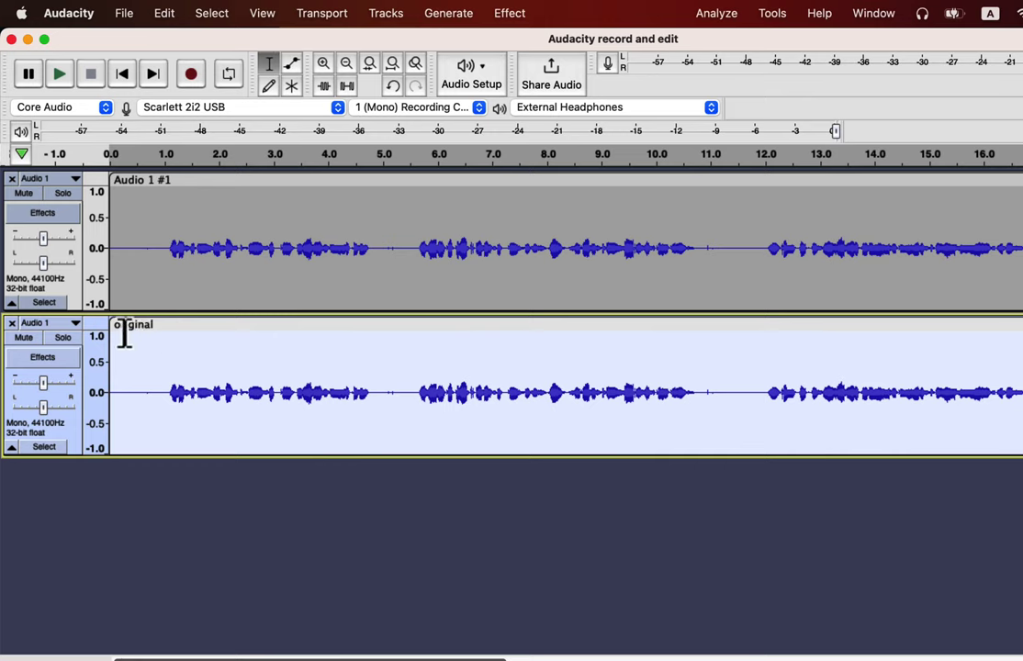
click(33, 341)
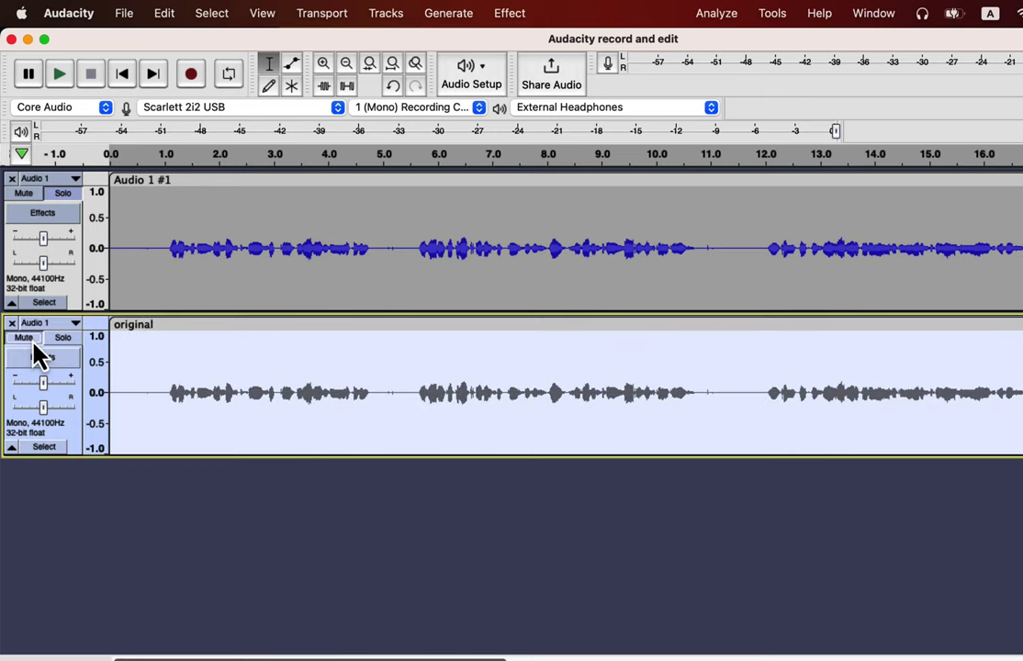
Step: Select the unmuted Audio 1 #1 clip, open the Normalize effect and load its factory default settings
click(192, 228)
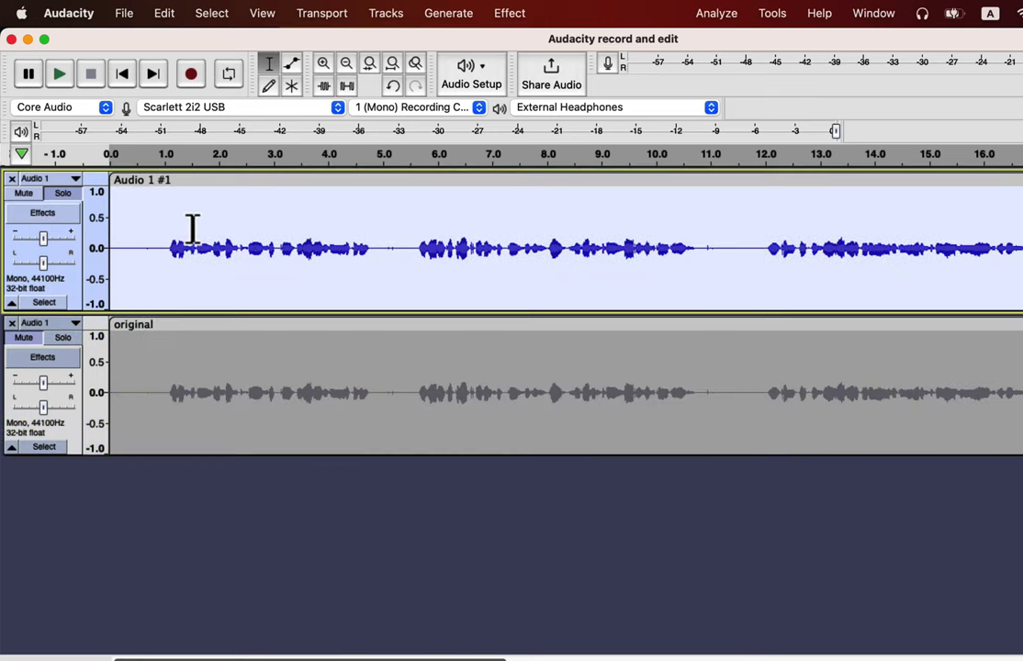
click(511, 14)
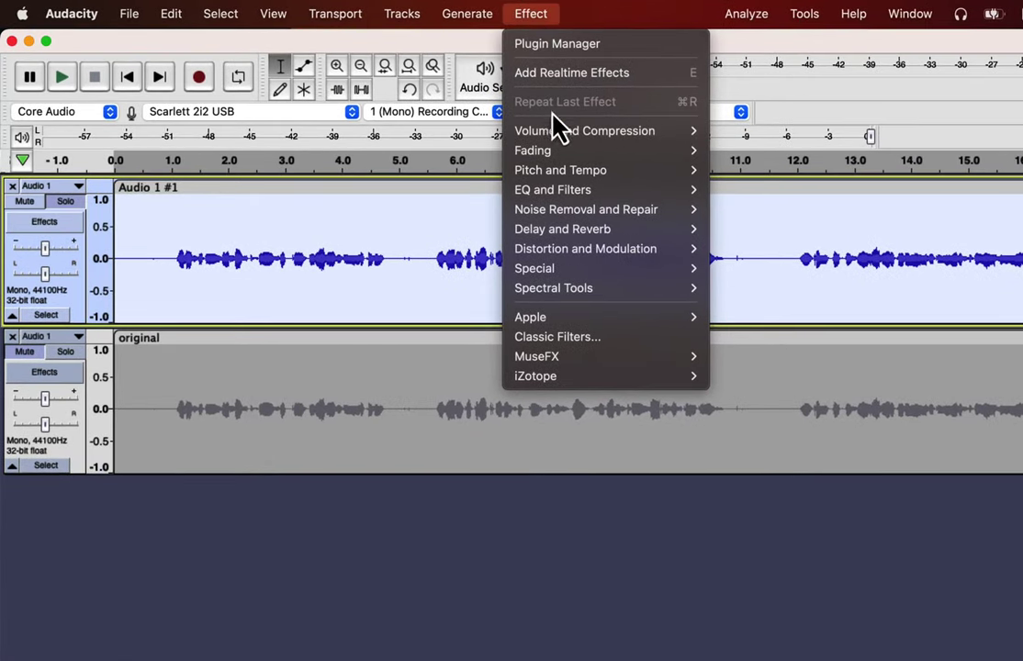
mouse_move(535, 126)
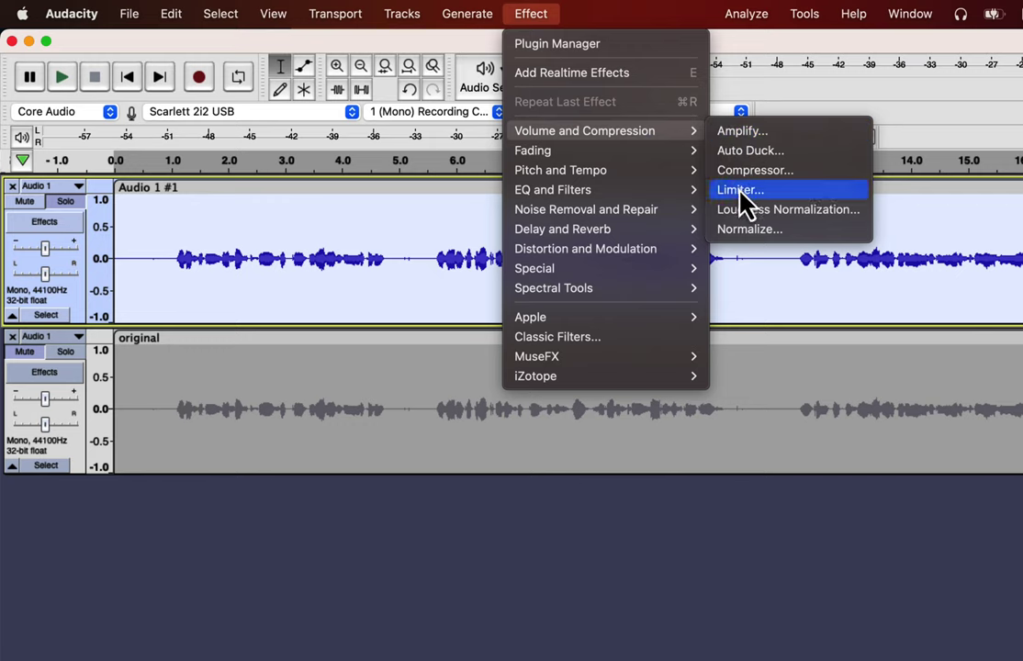
click(806, 231)
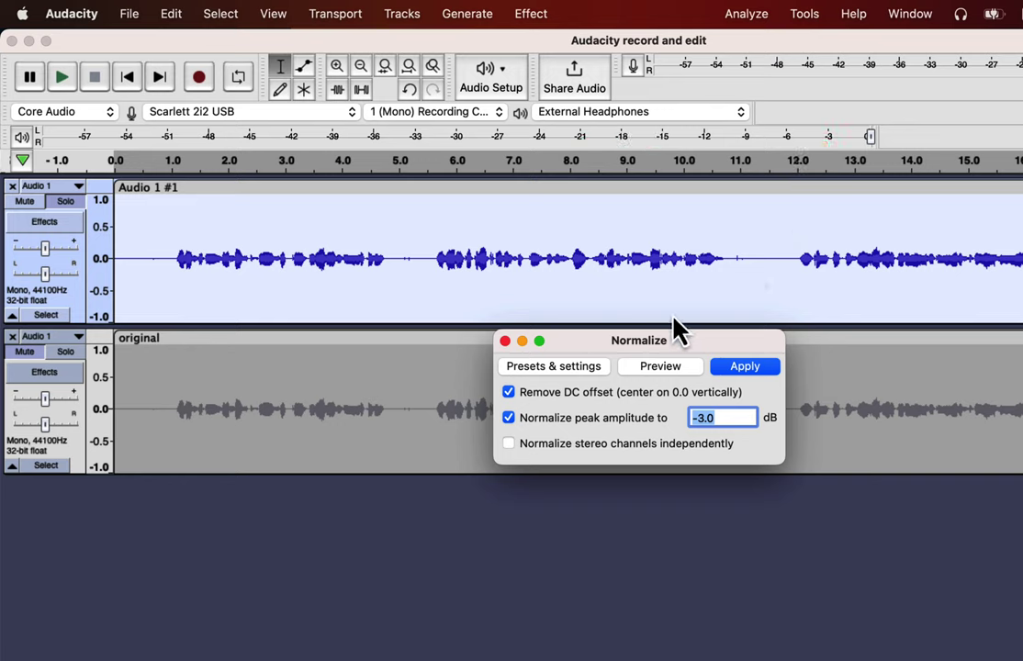
click(572, 371)
mouse_move(570, 454)
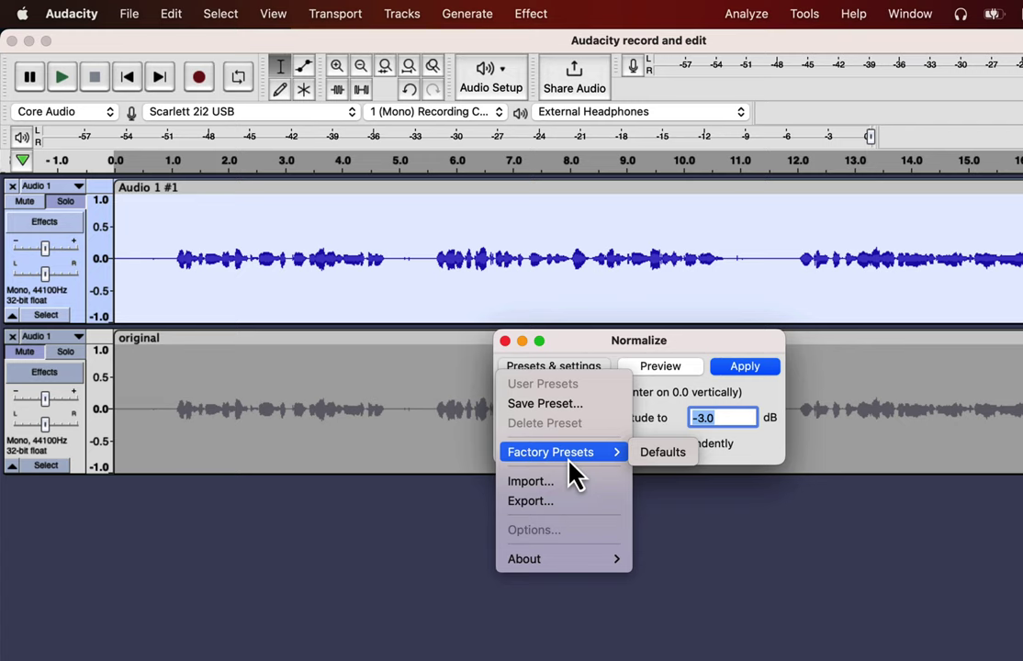
click(663, 453)
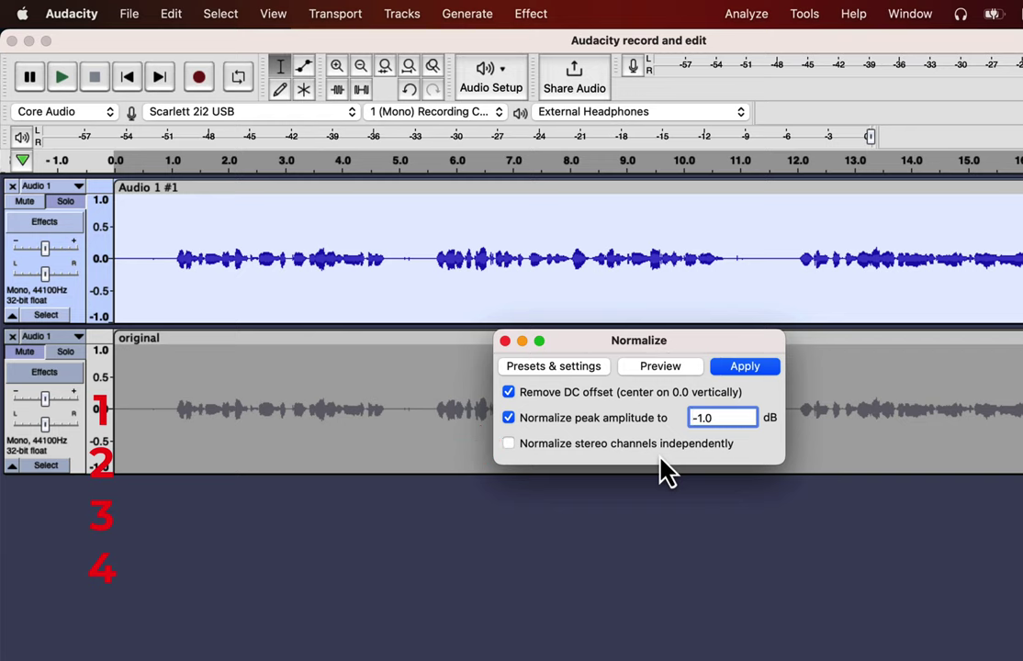
Step: Set the Normalize peak amplitude to -3 dB and apply the effect to the Audio 1 #1 clip
drag(694, 419, 721, 417)
text(-0)
key(BackSpace)
key(BackSpace)
text(0)
key(BackSpace)
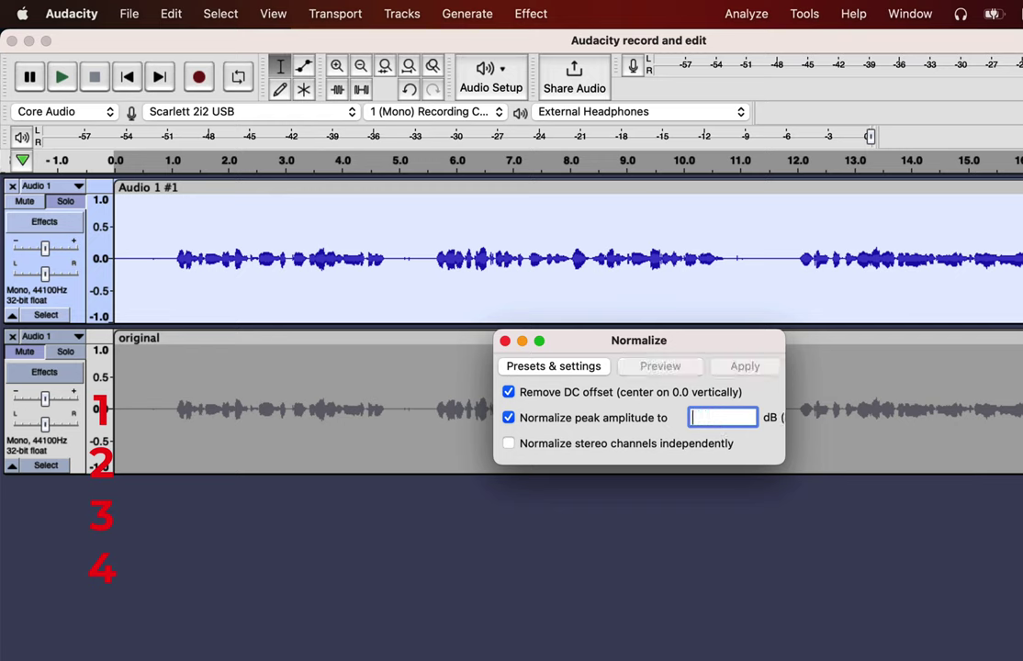
text(8)
key(BackSpace)
text(1)
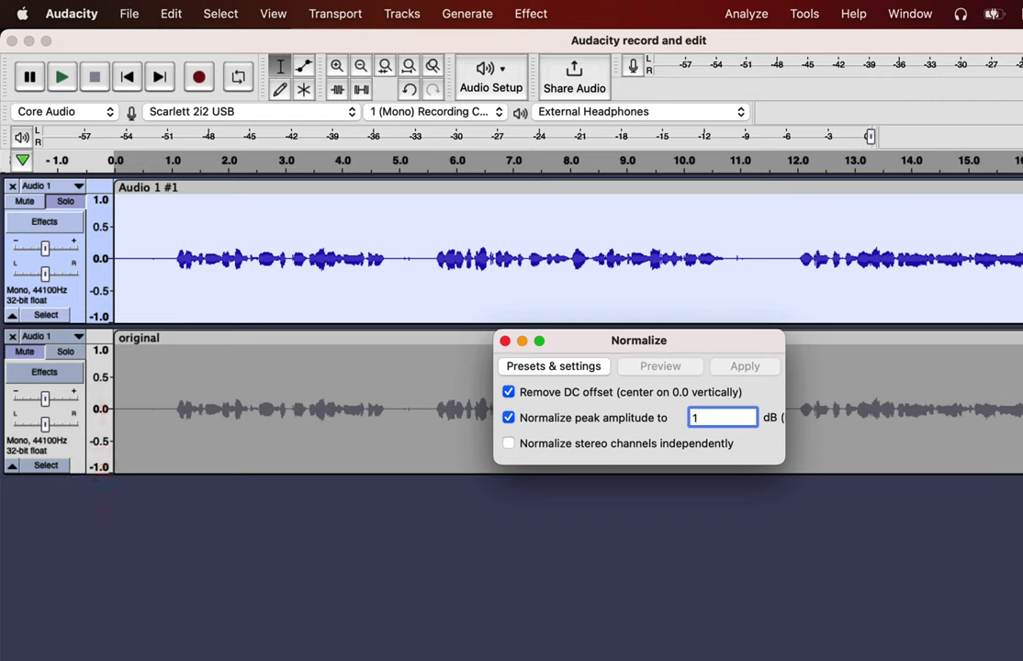
key(BackSpace)
text(0)
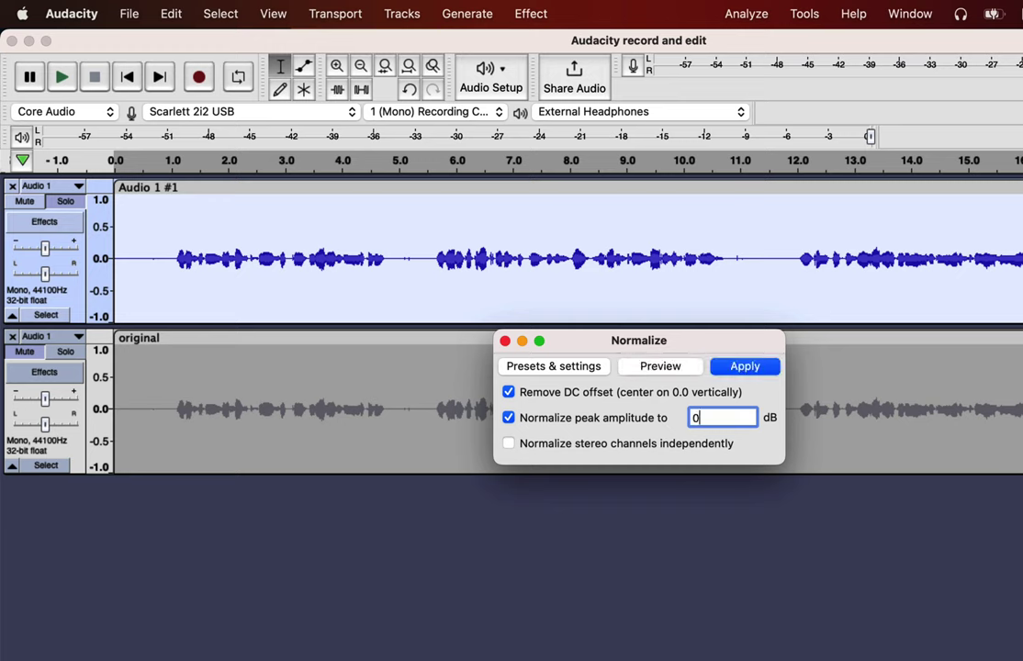
key(BackSpace)
text(-3)
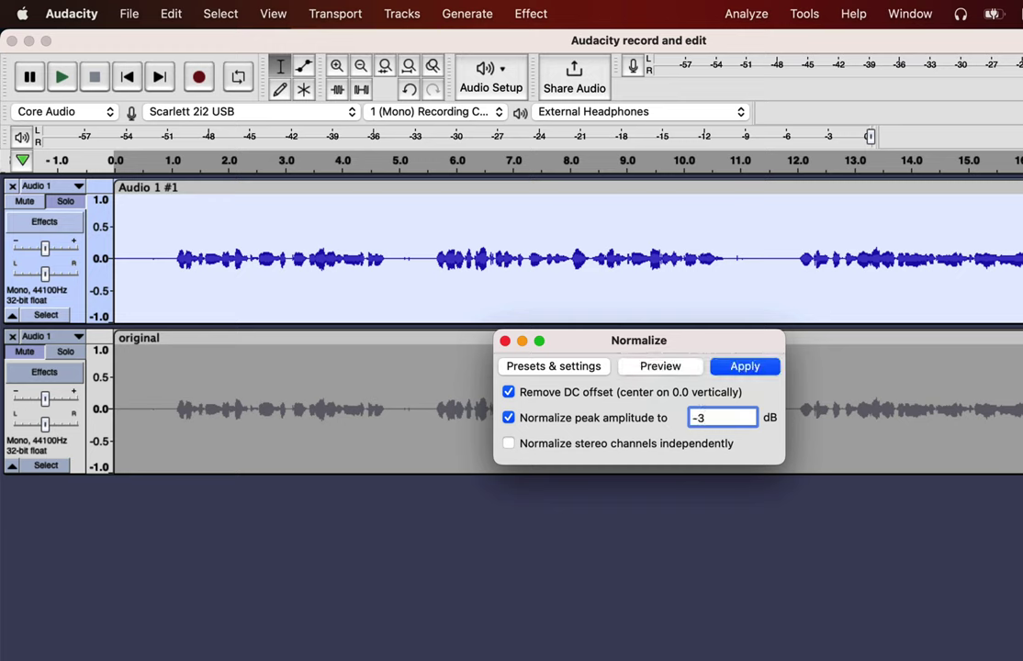
click(733, 370)
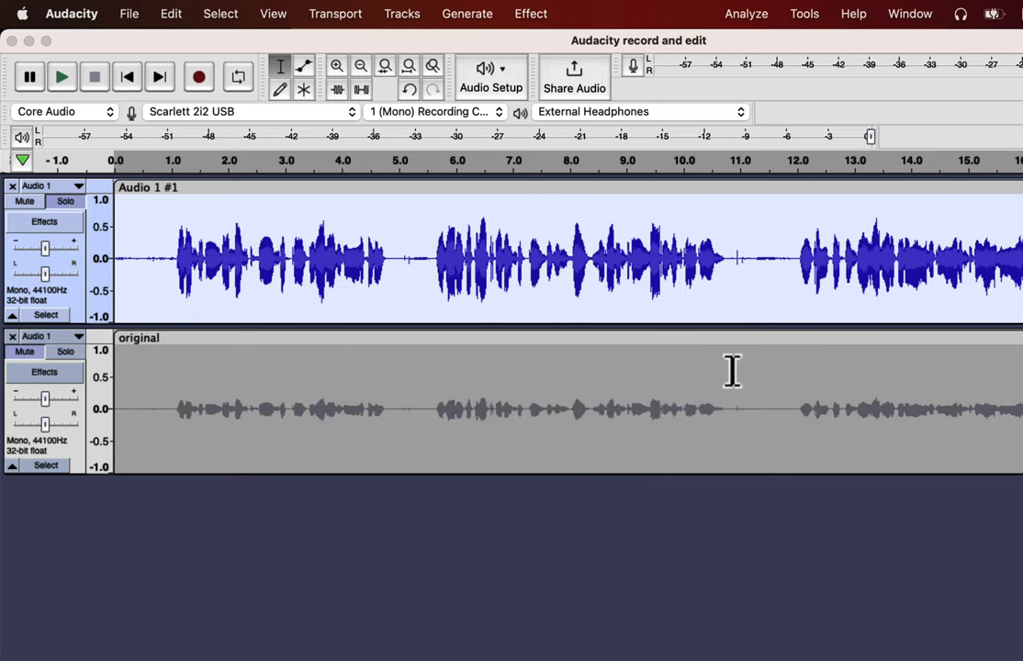
Step: Play the normalized track from its beginning and stop playback
click(118, 260)
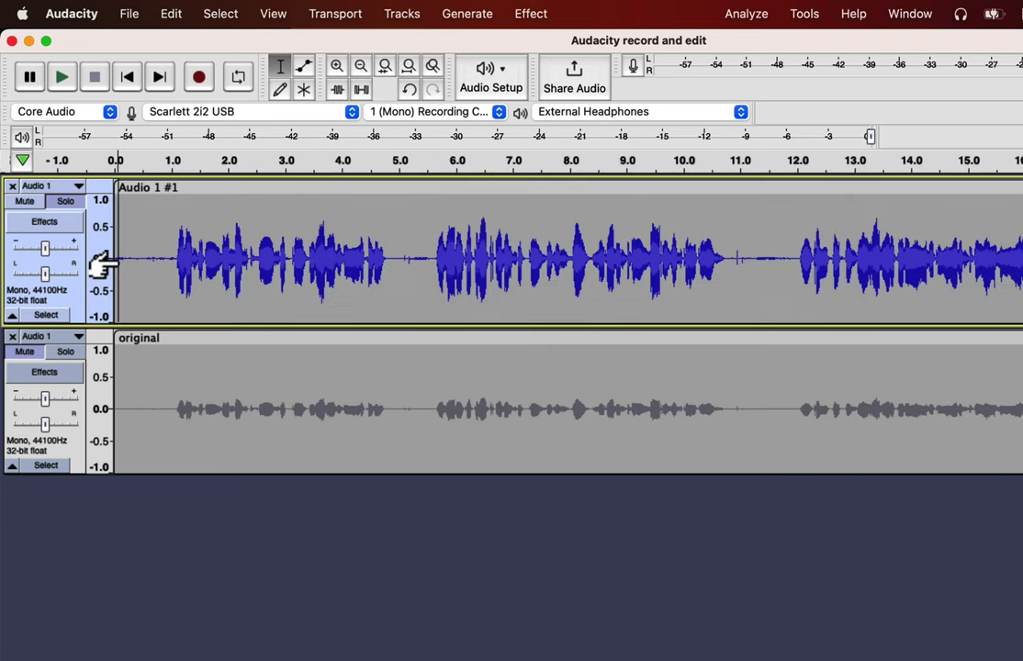
key(space)
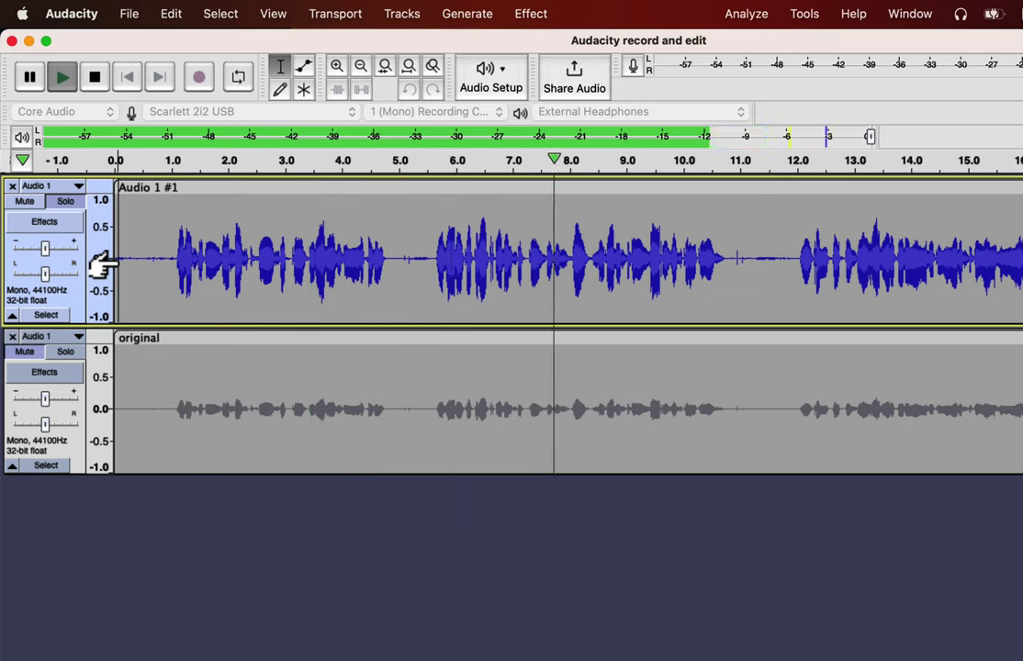
key(space)
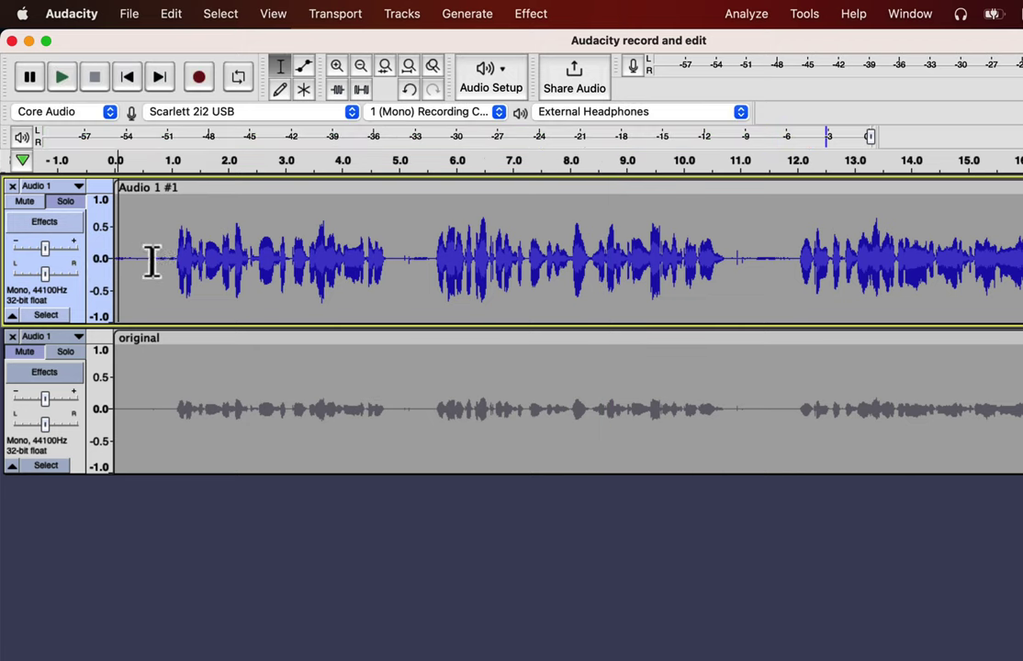
Step: Play the normalized track from about 27.0 s and stop playback
scroll(160, 261, right, 10)
scroll(160, 261, right, 5)
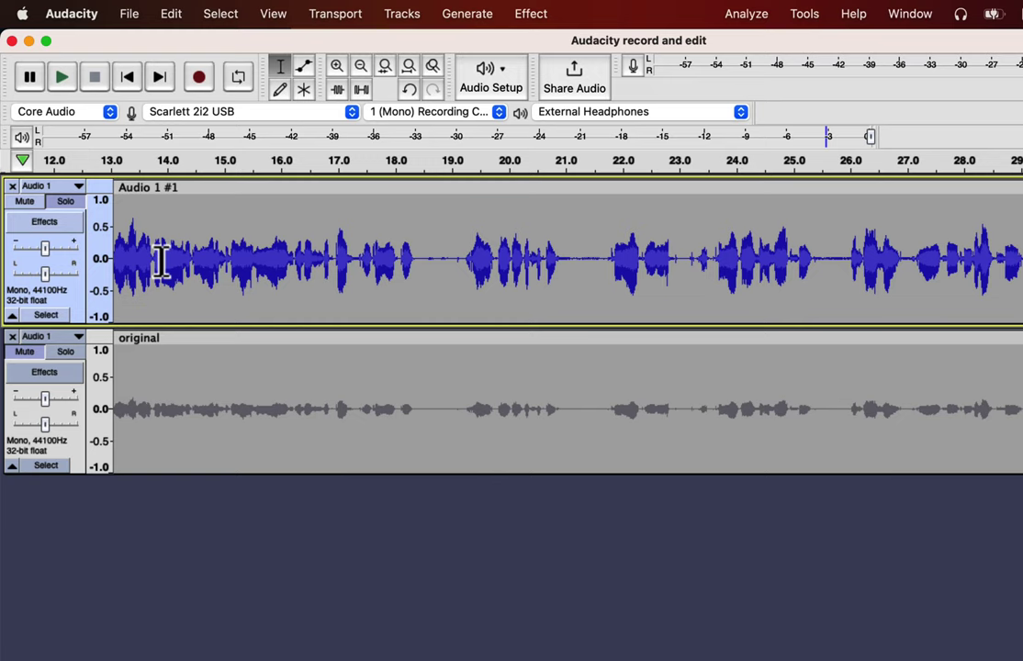
click(907, 260)
key(space)
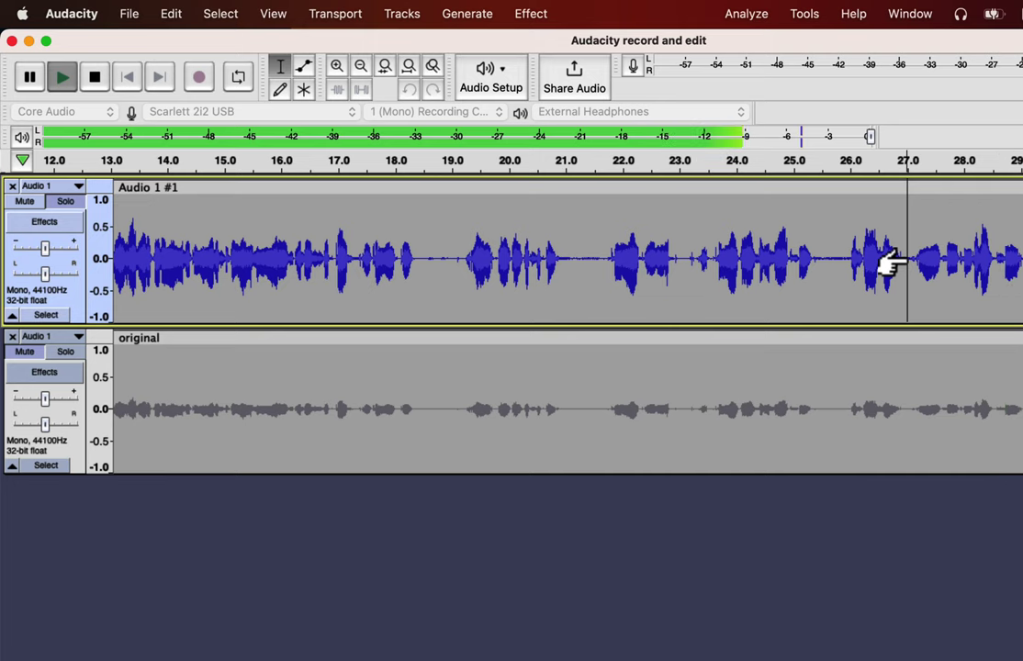
key(space)
Step: Play the normalized track from about 38 s and stop playback
scroll(887, 276, right, 5)
scroll(887, 291, right, 4)
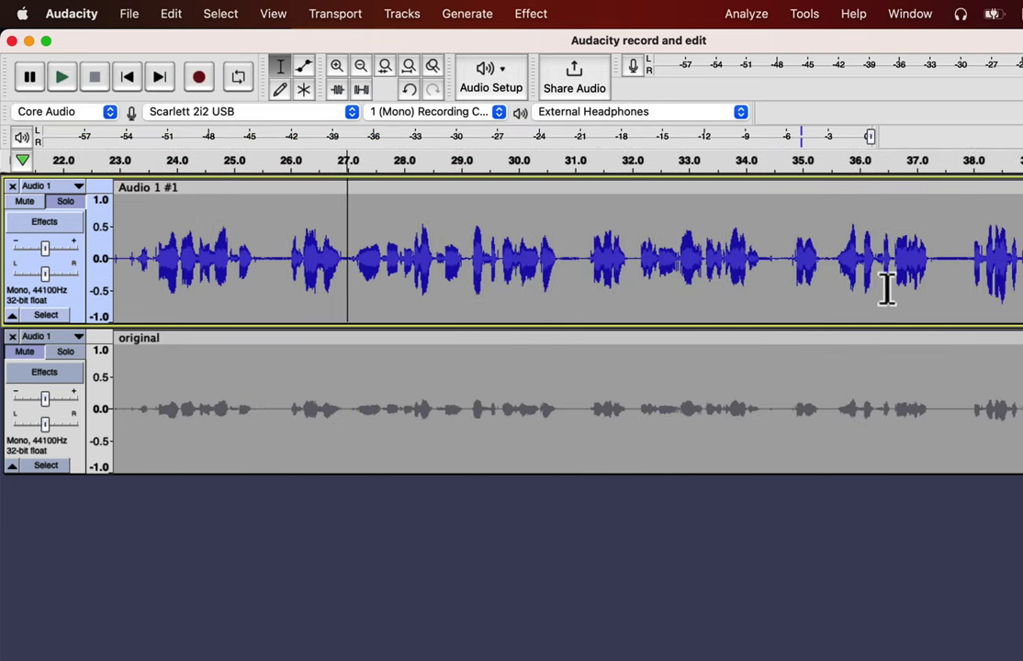
scroll(887, 290, right, 5)
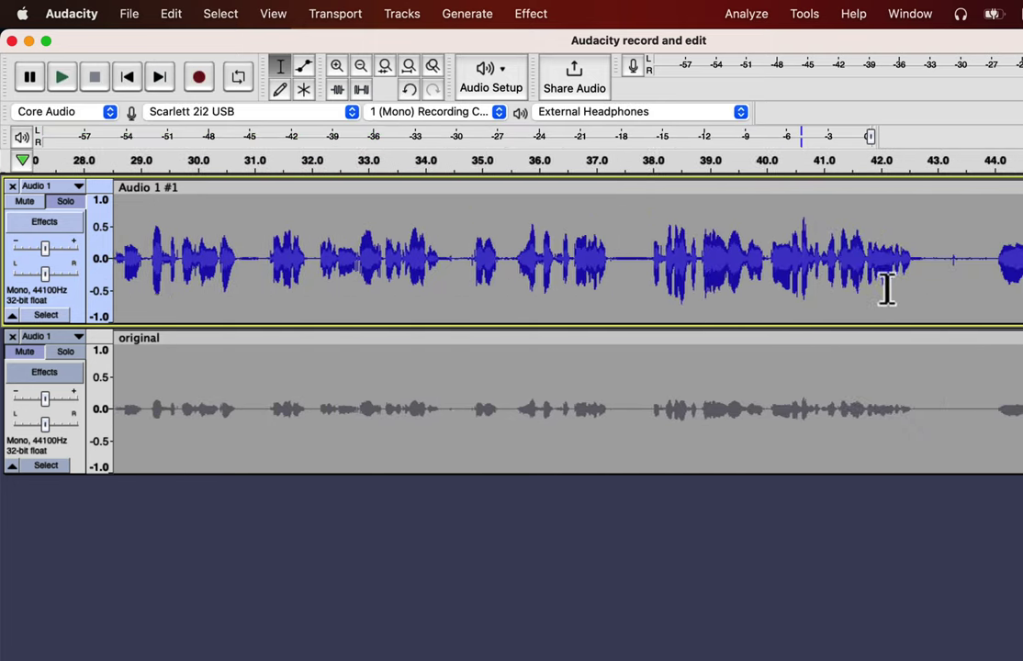
click(697, 237)
click(542, 241)
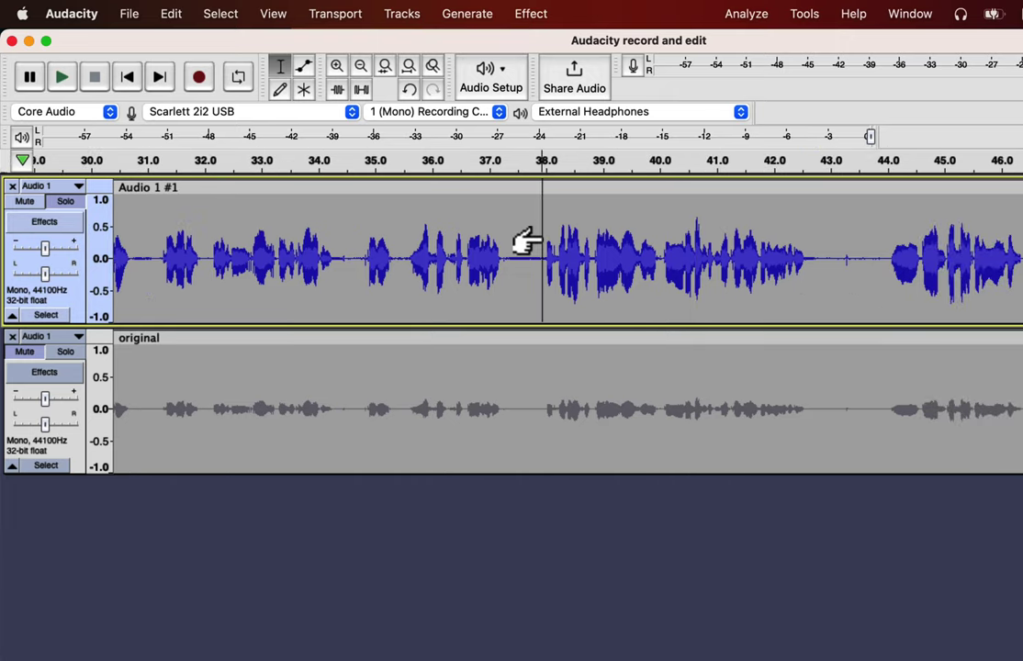
key(space)
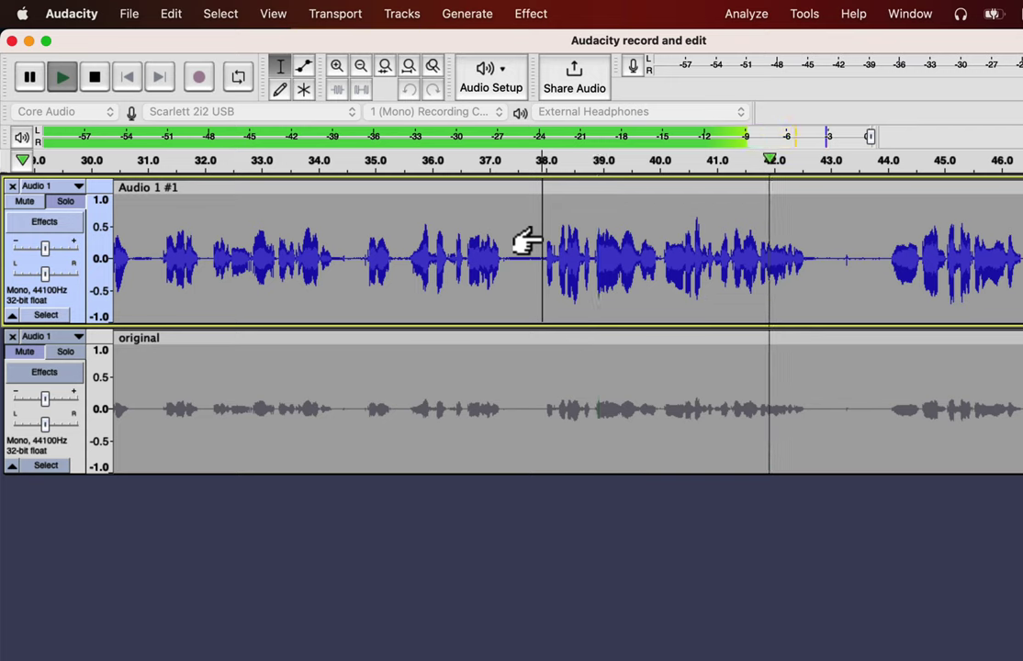
key(space)
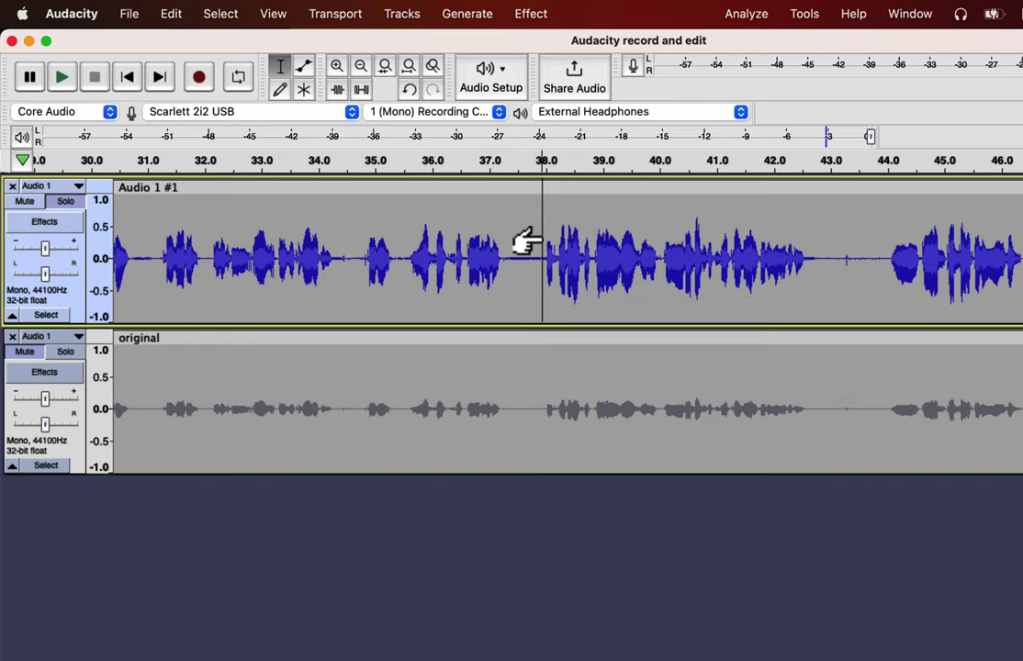
Step: Select the silent first second of the Audio 1 #1 clip and play it
scroll(527, 242, right, 5)
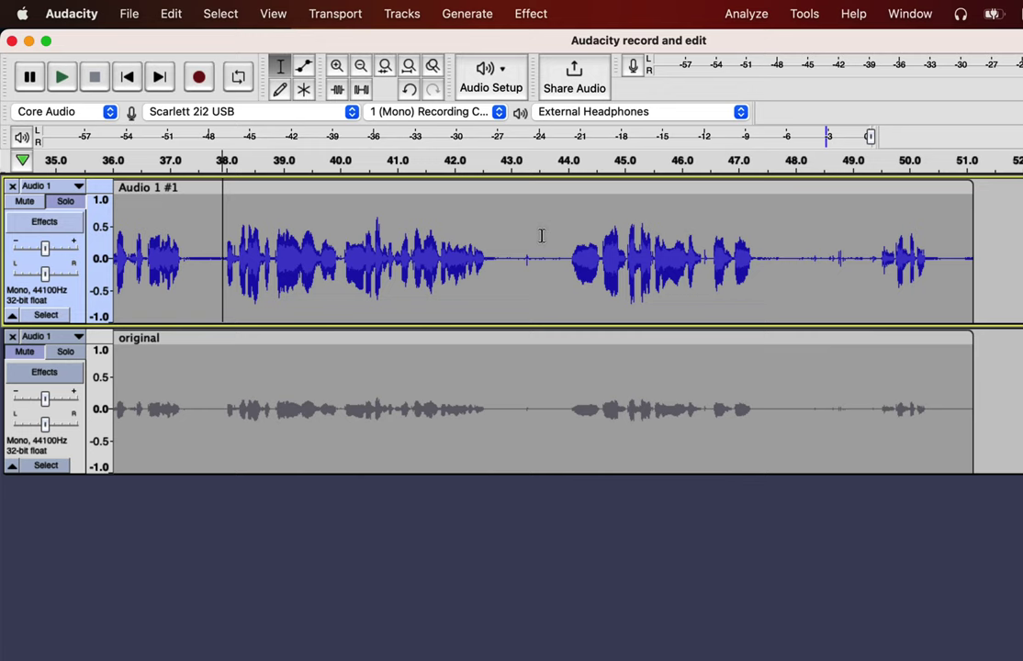
scroll(542, 236, left, 20)
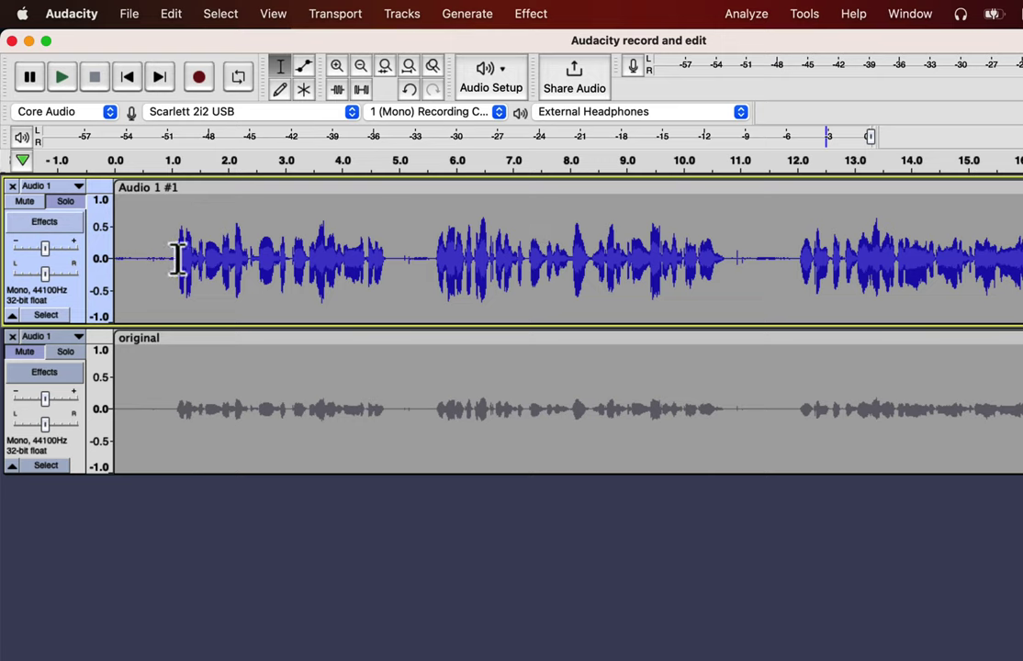
drag(171, 257, 96, 260)
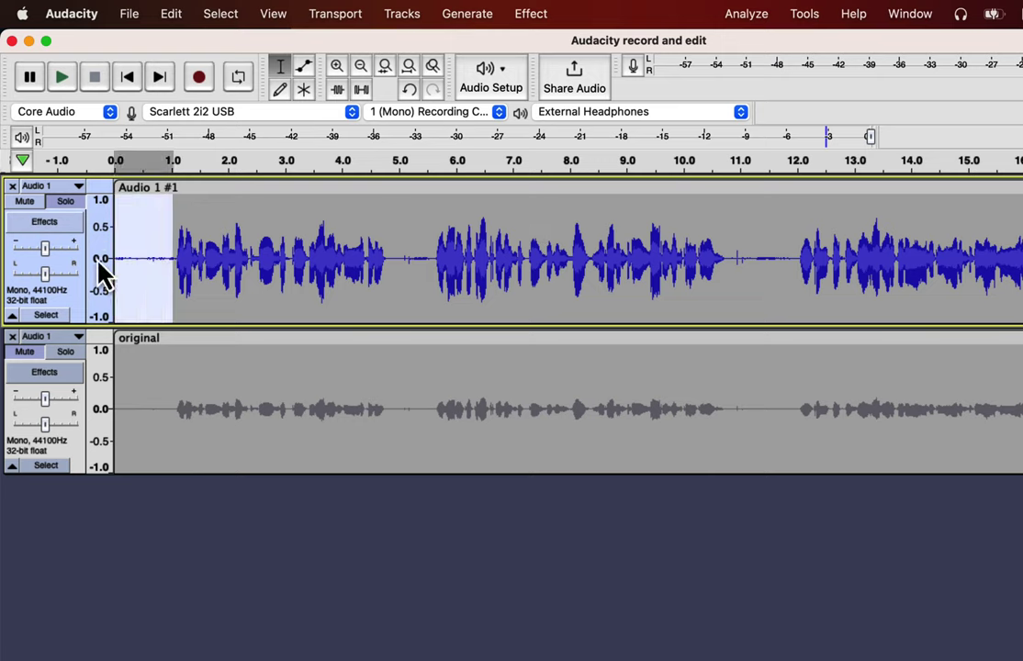
key(space)
Step: Open the Noise Reduction effect and capture a noise profile from the selected silence
click(530, 16)
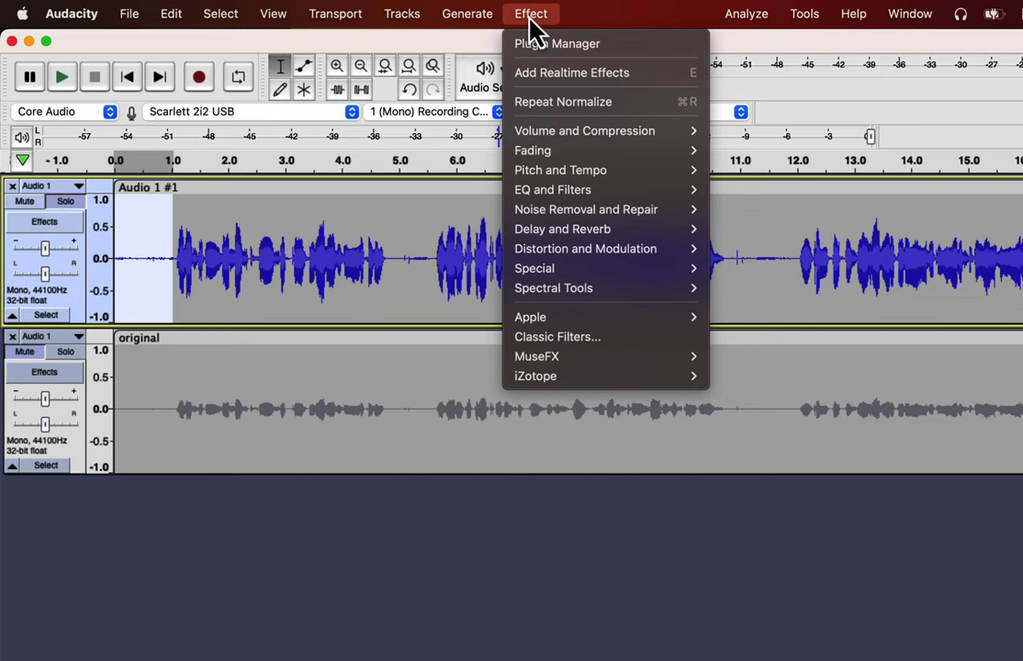
mouse_move(551, 211)
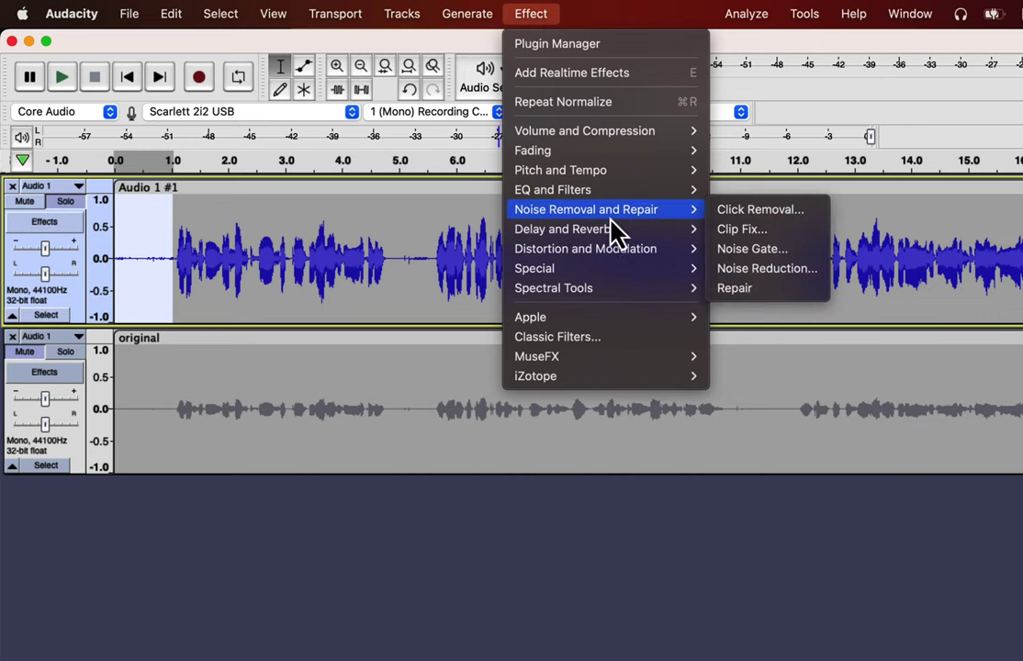
click(757, 270)
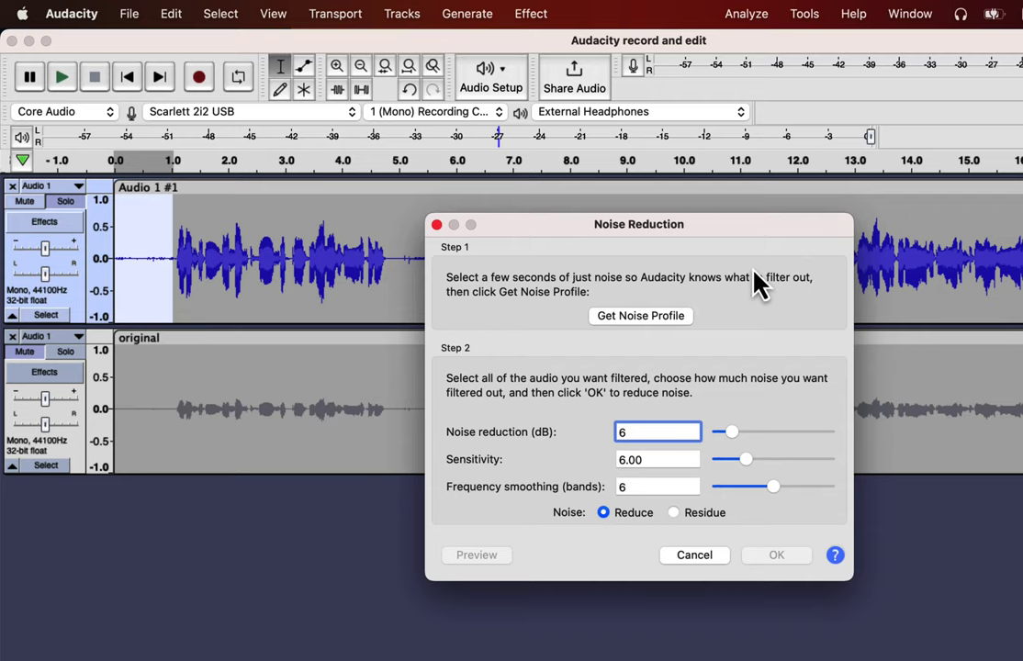
click(638, 318)
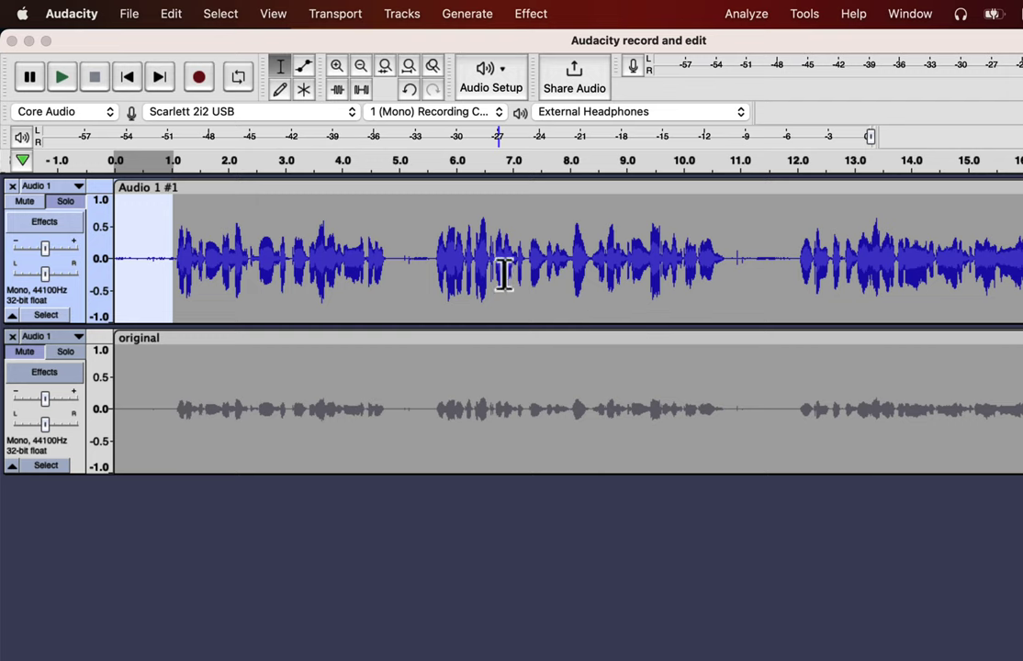
Step: Select the whole Audio 1 #1 clip and reopen the Noise Reduction effect
double_click(434, 229)
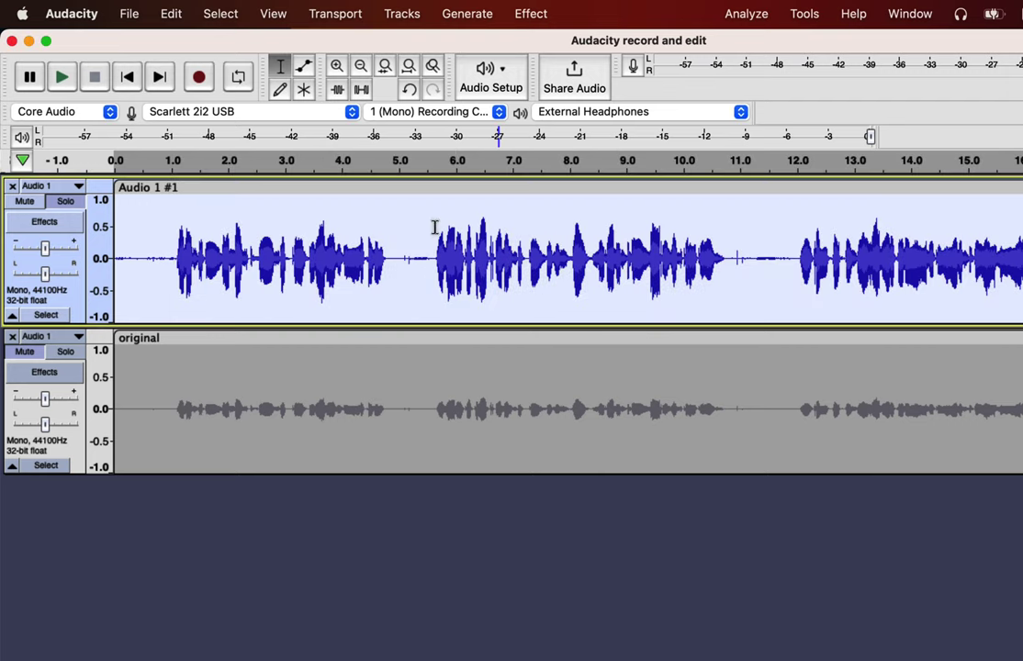
click(532, 16)
mouse_move(545, 231)
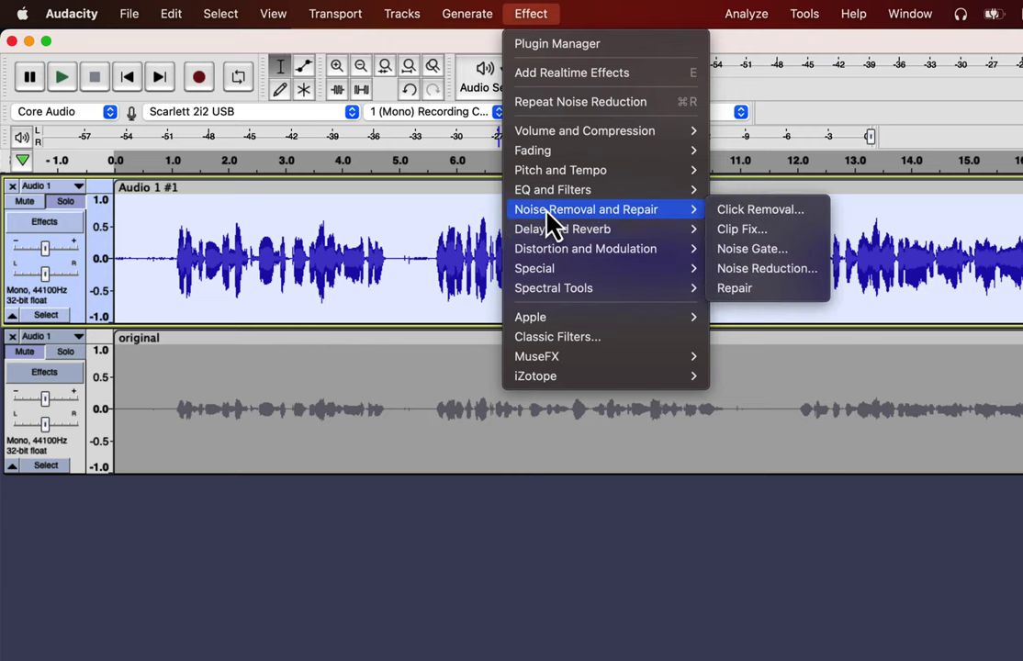
click(740, 269)
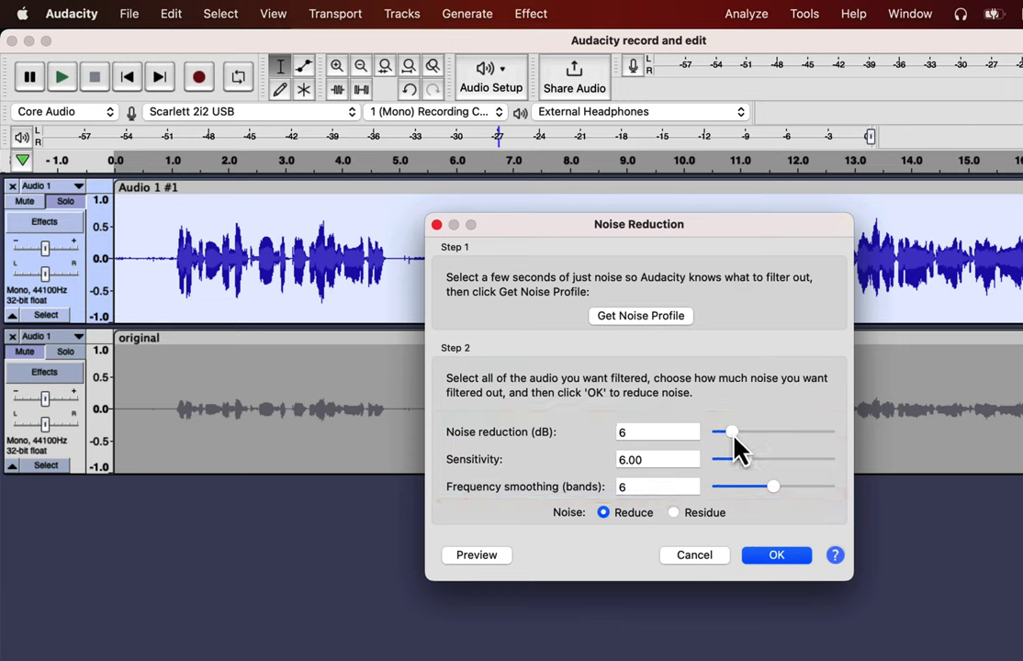
Step: Open the Noise Reduction manual page, highlight its recommended spoken-word settings and switch back to Audacity
click(835, 556)
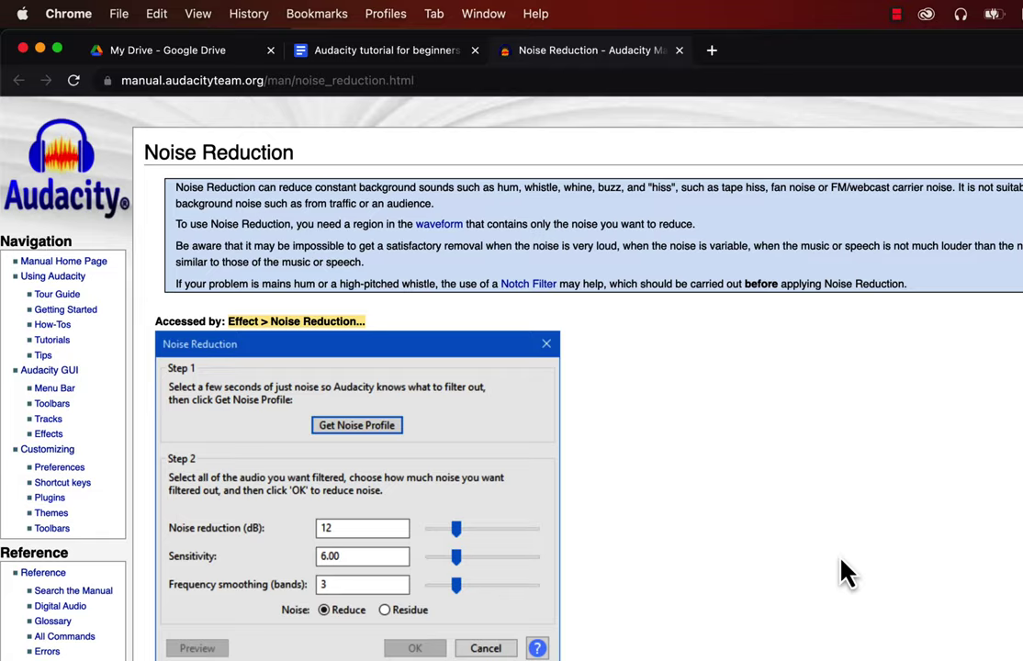
scroll(845, 572, down, 5)
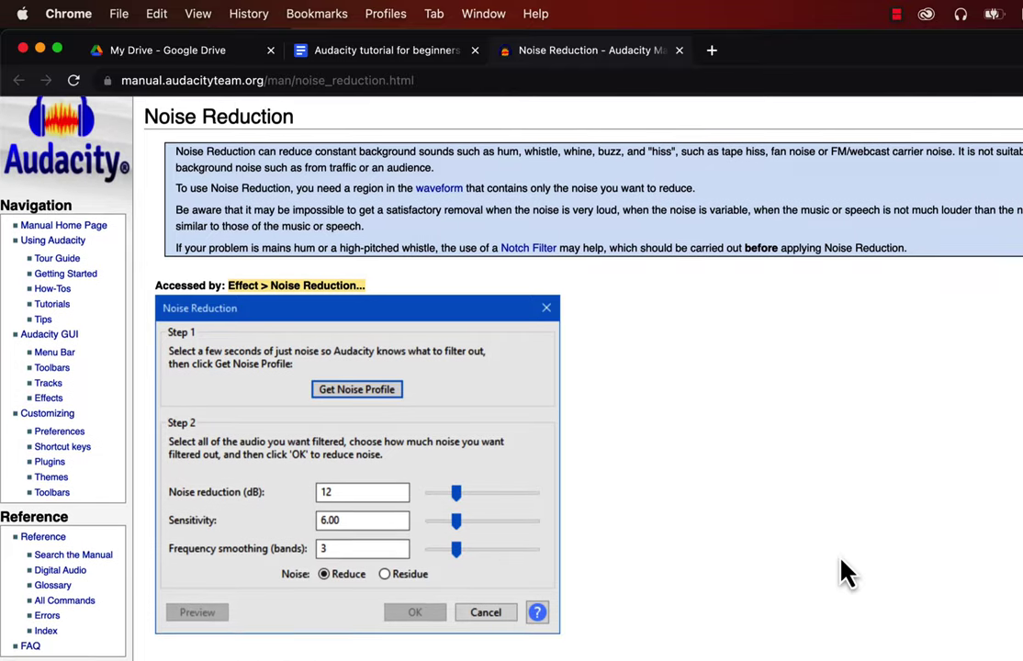
scroll(845, 573, down, 10)
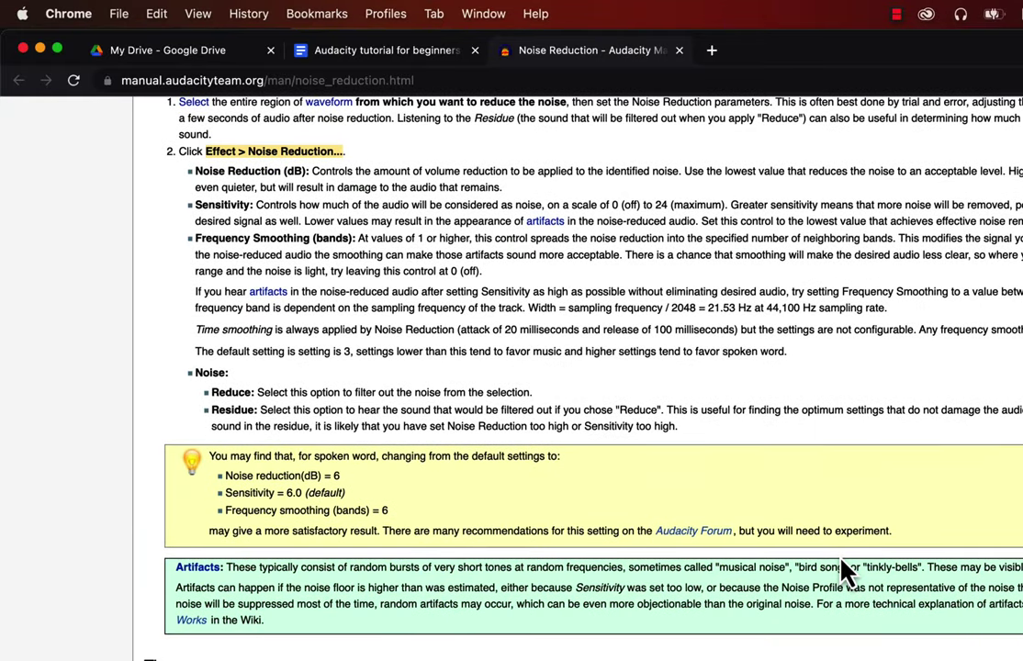
drag(224, 475, 409, 514)
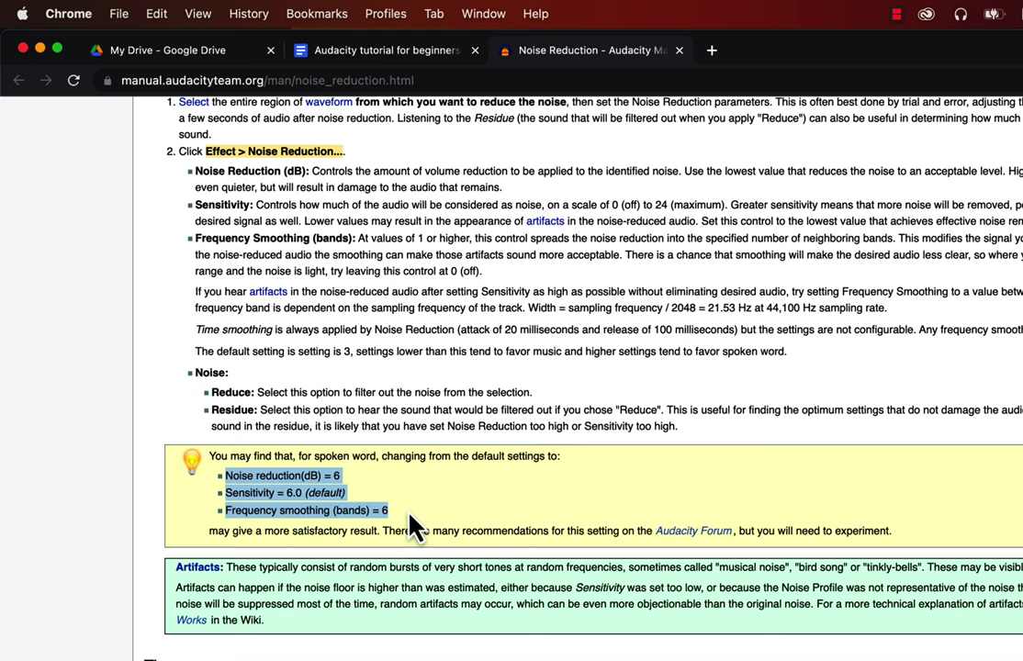
key(super+Tab)
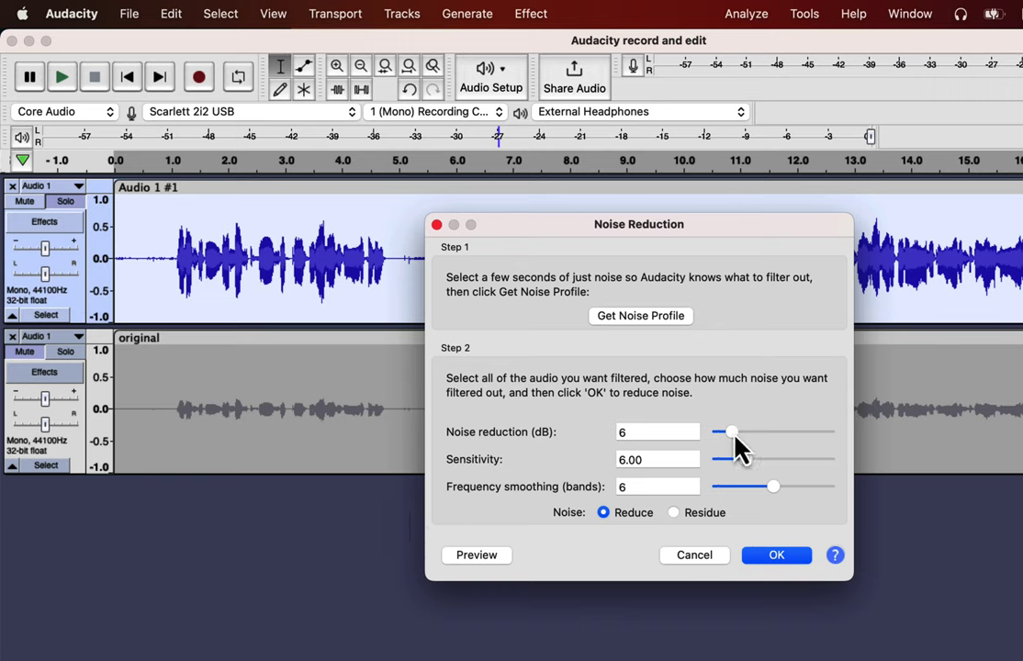
Step: Apply Noise Reduction to the clip with 12 dB reduction, sensitivity 6.00 and frequency smoothing of 6 bands
drag(735, 431, 745, 435)
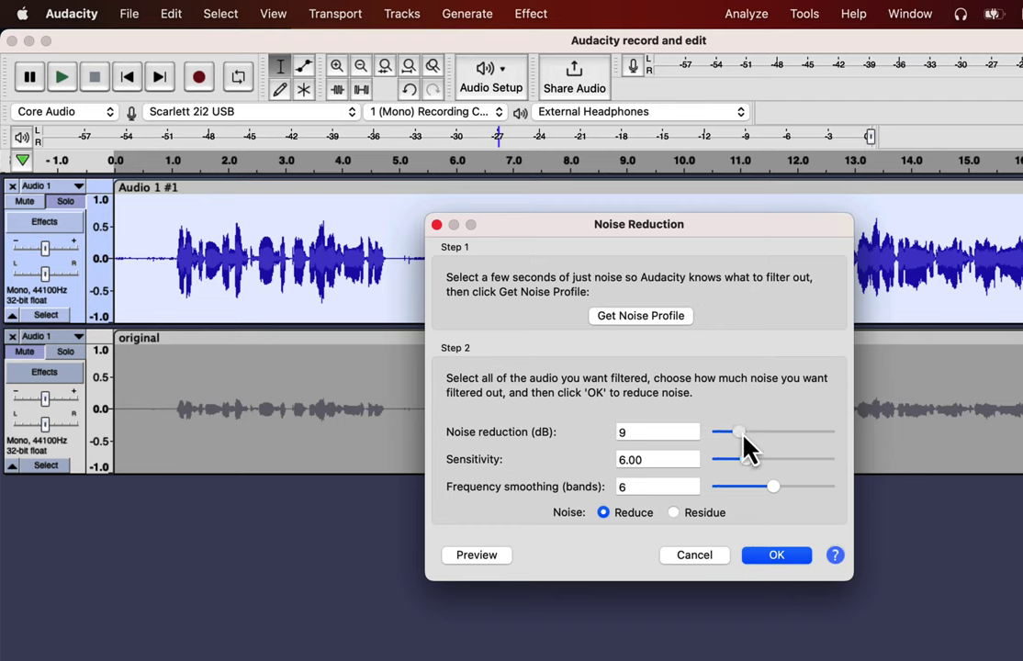
mouse_move(743, 436)
mouse_down()
mouse_move(758, 439)
mouse_move(749, 436)
mouse_up()
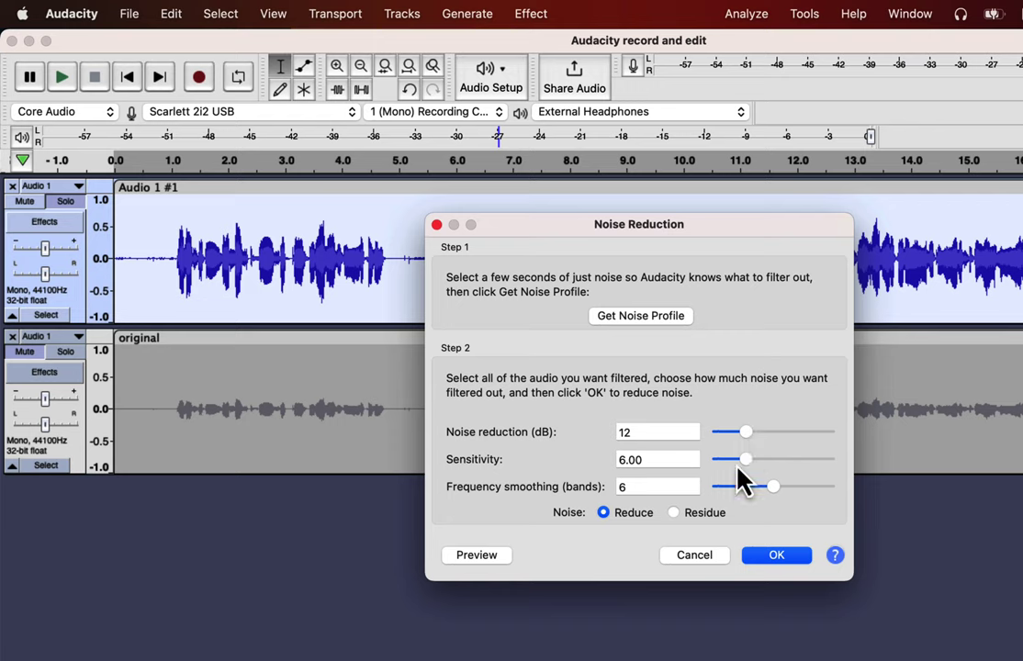
drag(744, 462, 709, 464)
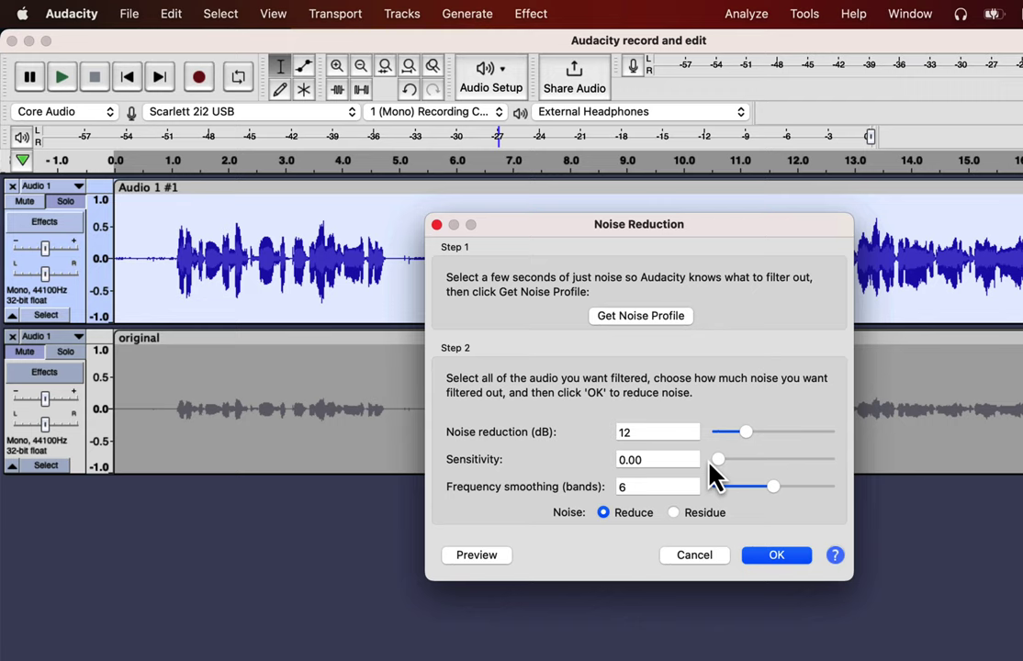
drag(717, 464, 750, 461)
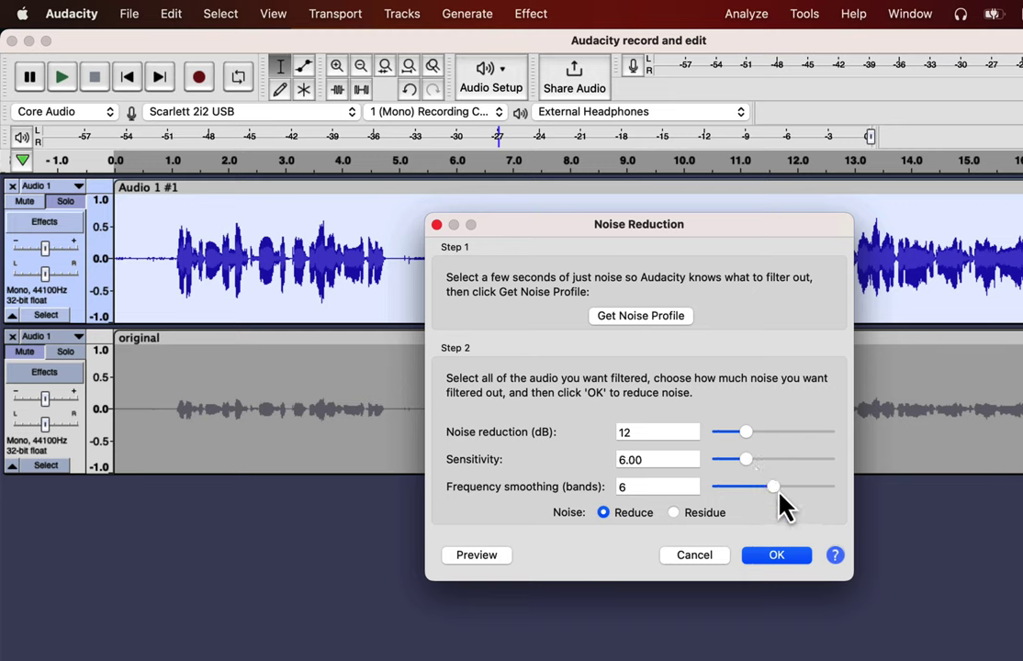
drag(778, 489, 753, 487)
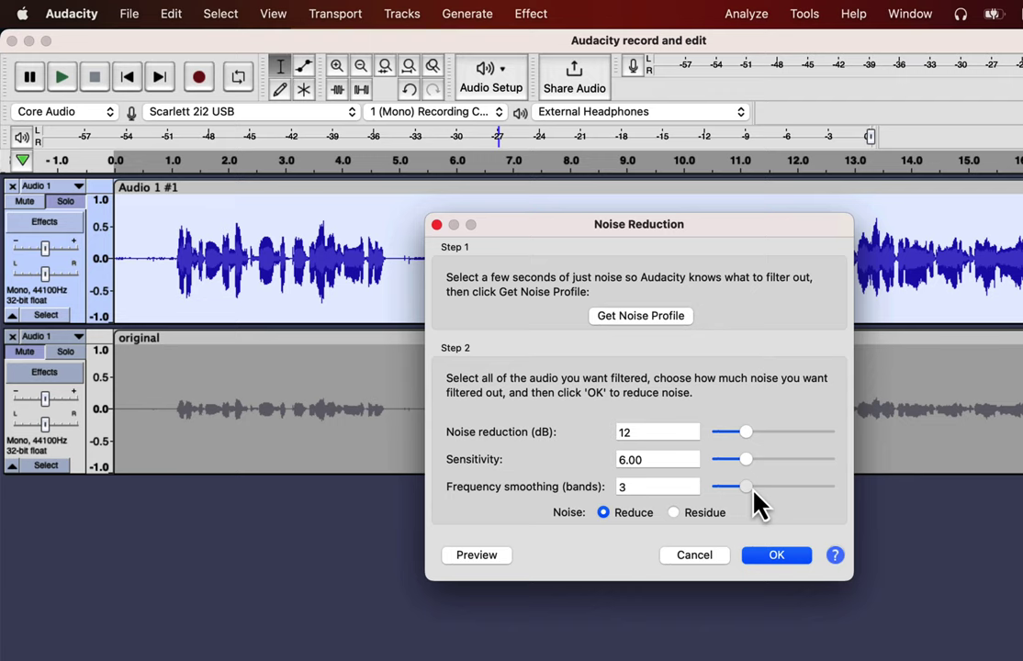
drag(750, 489, 780, 490)
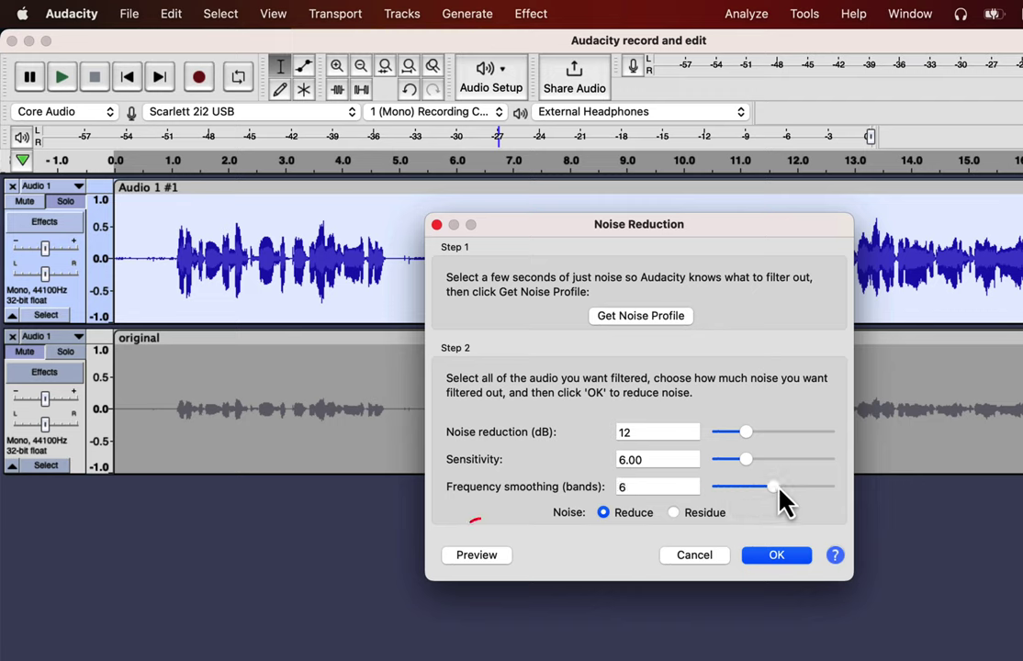
click(787, 562)
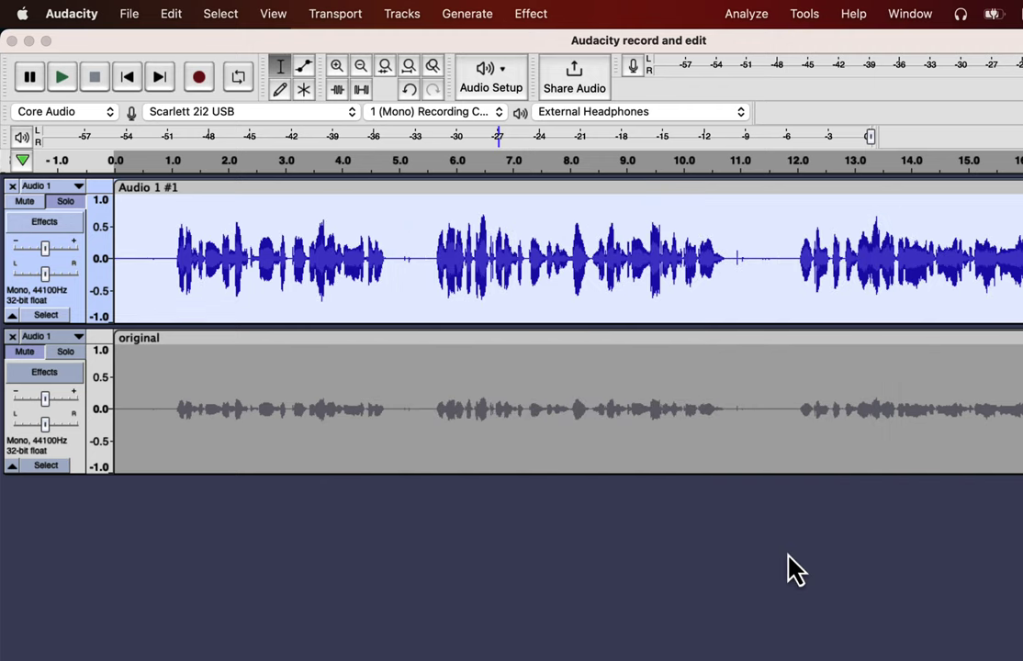
Step: Select the first second of the noise-reduced clip and play it
click(170, 261)
drag(170, 264, 103, 262)
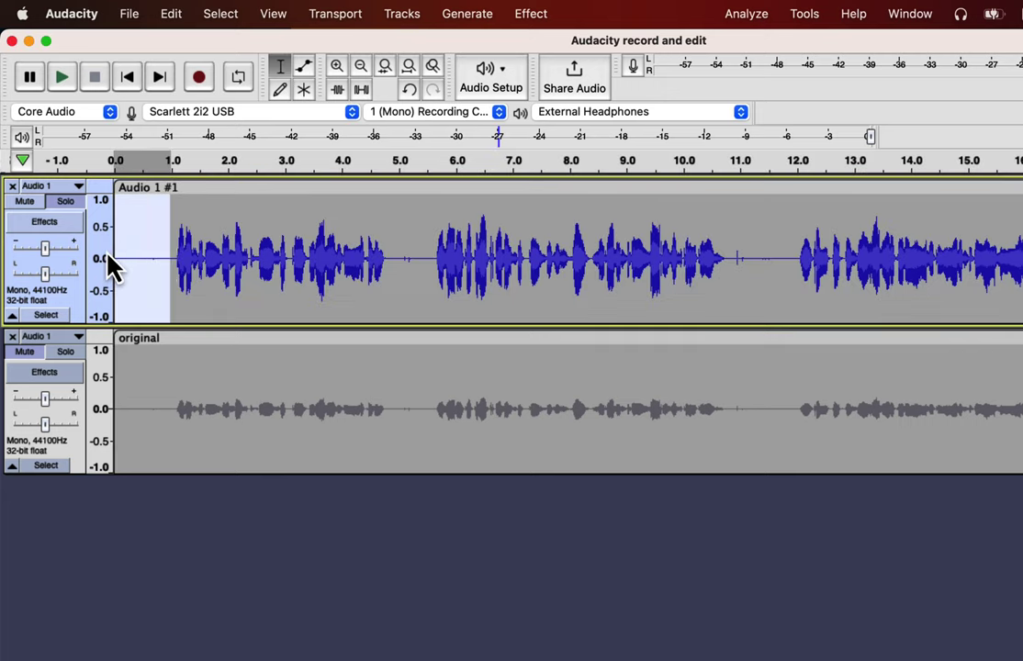
key(space)
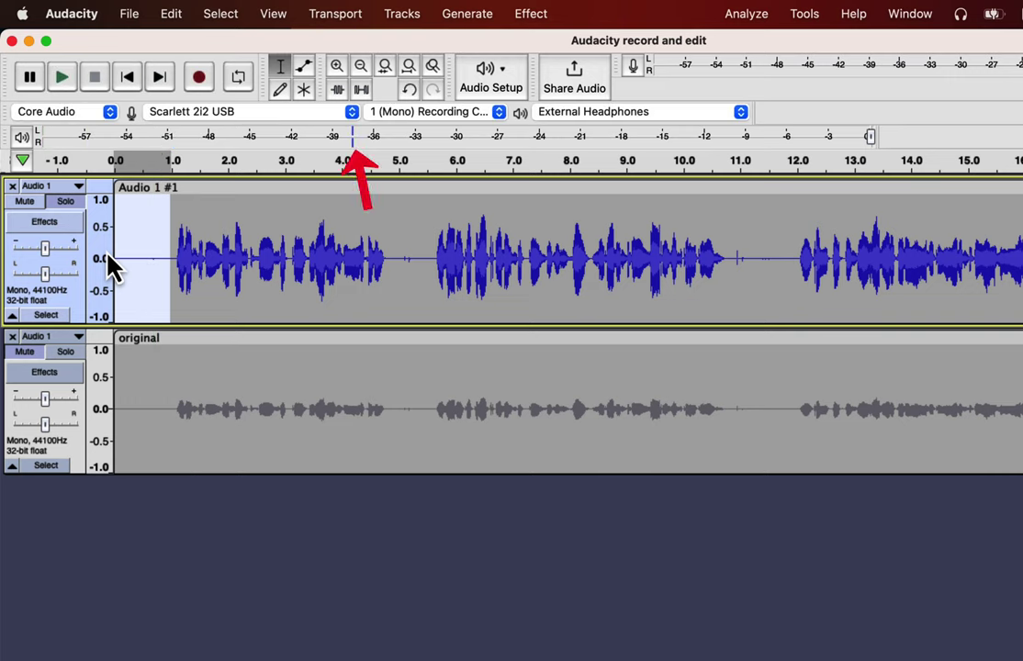
Step: Play a short selection at about 0.6 to 0.8 s and fit the tracks vertically to the window
drag(148, 261, 162, 278)
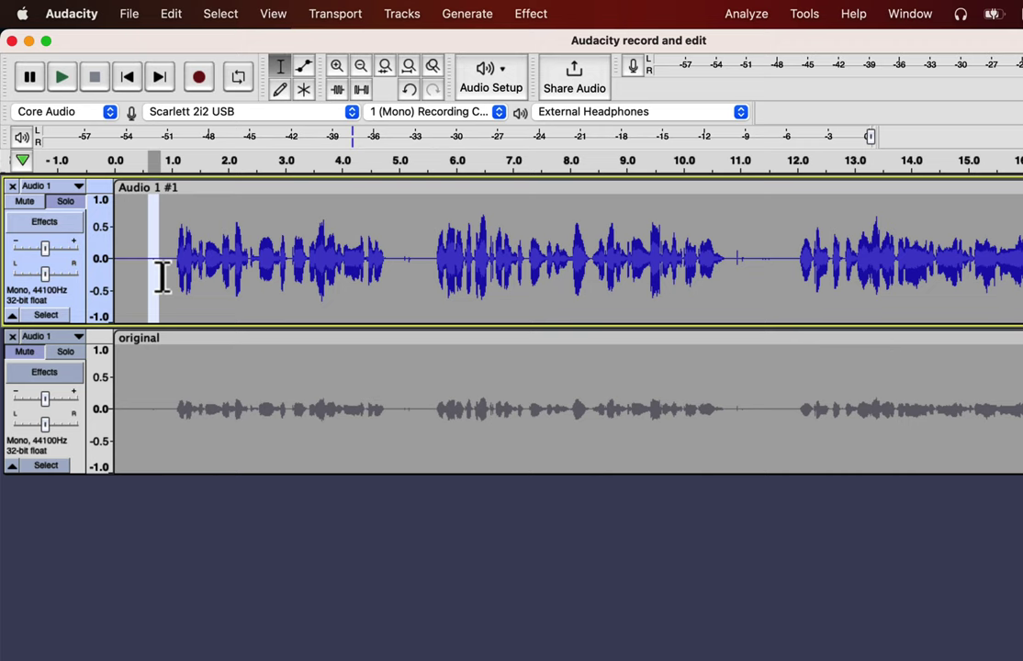
key(space)
key(super+shift+f)
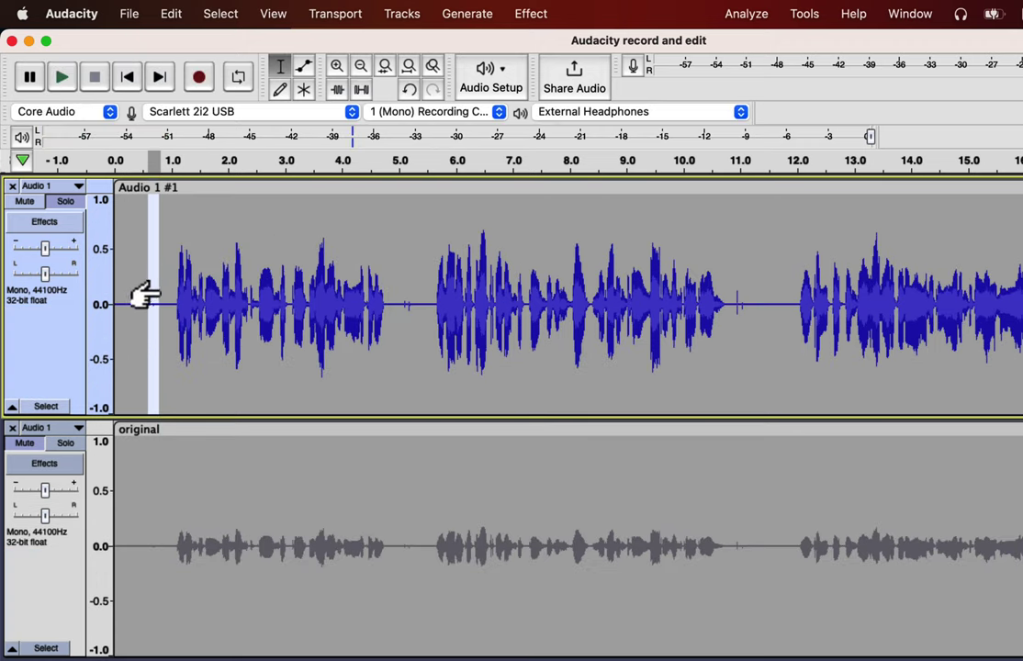
Step: Select the section from about 0.5 to 0.8 s in the Audio 1 #1 clip, play it and delete it
click(144, 301)
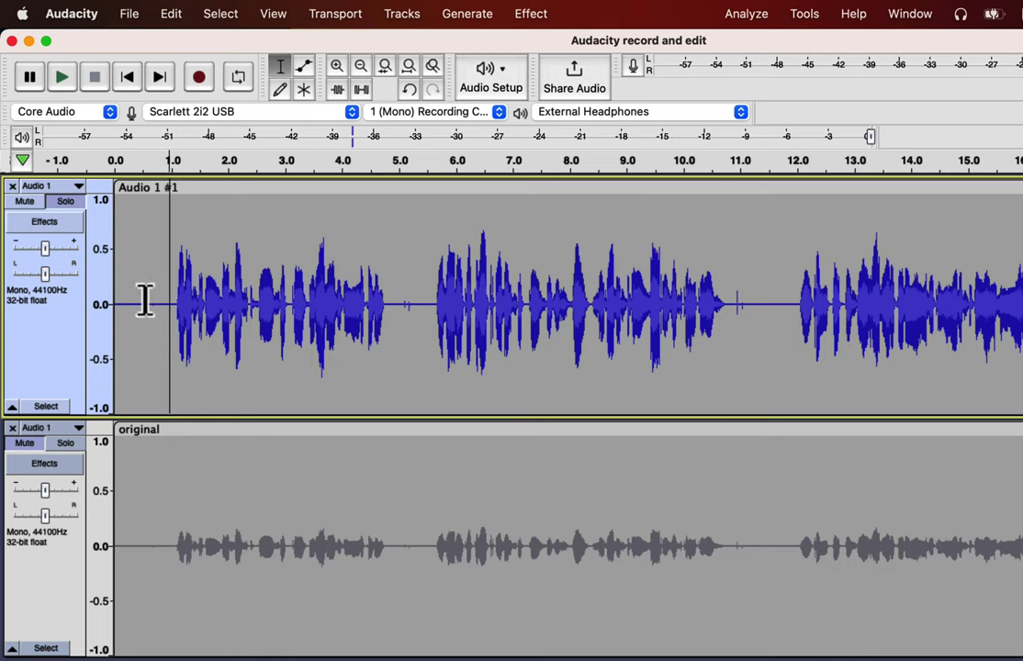
drag(145, 300, 160, 303)
key(space)
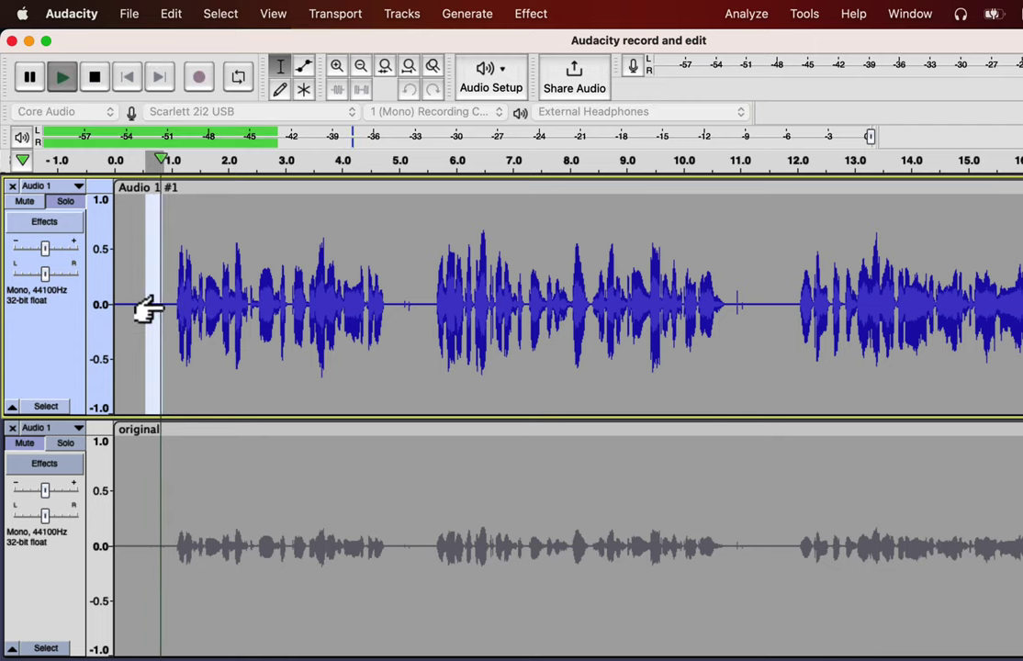
key(Delete)
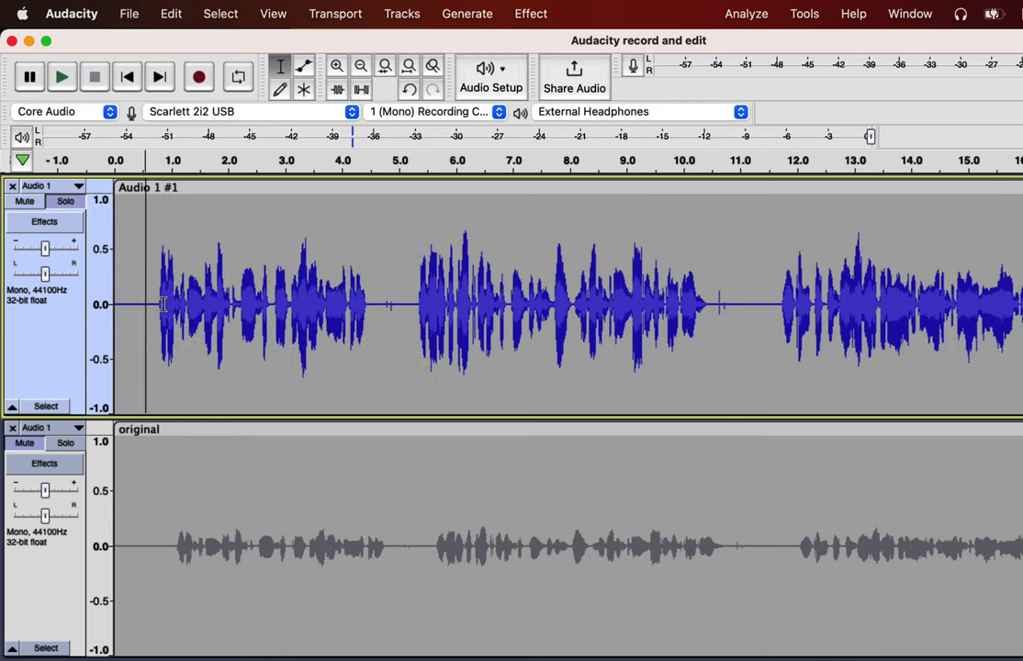
Step: Select and play the silence from the start of the clip to about 0.7 s, and undo the last deletion
shift+click(110, 312)
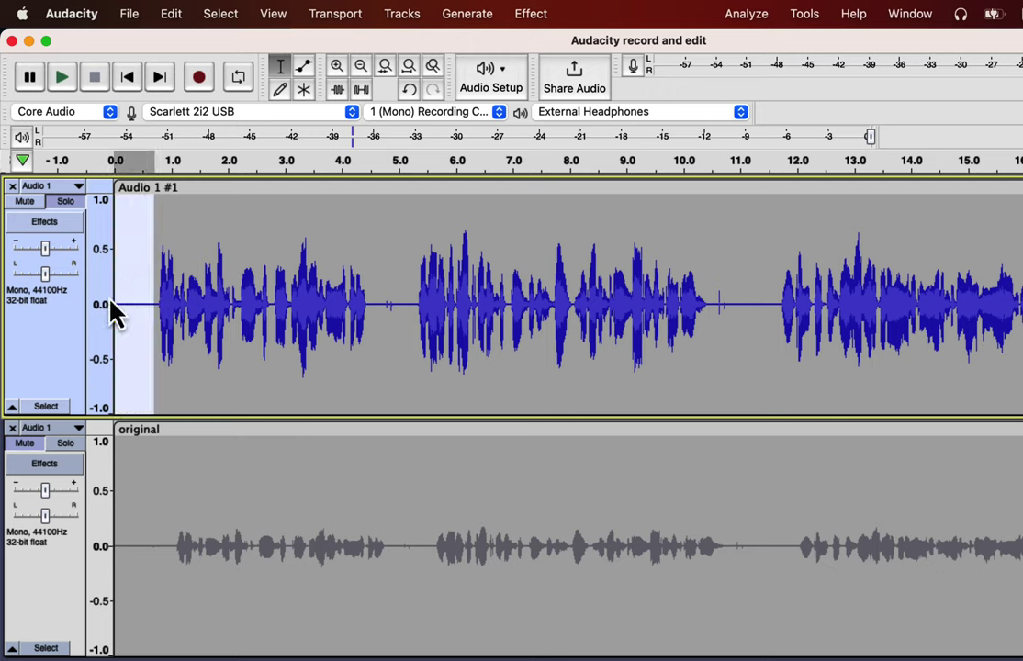
key(space)
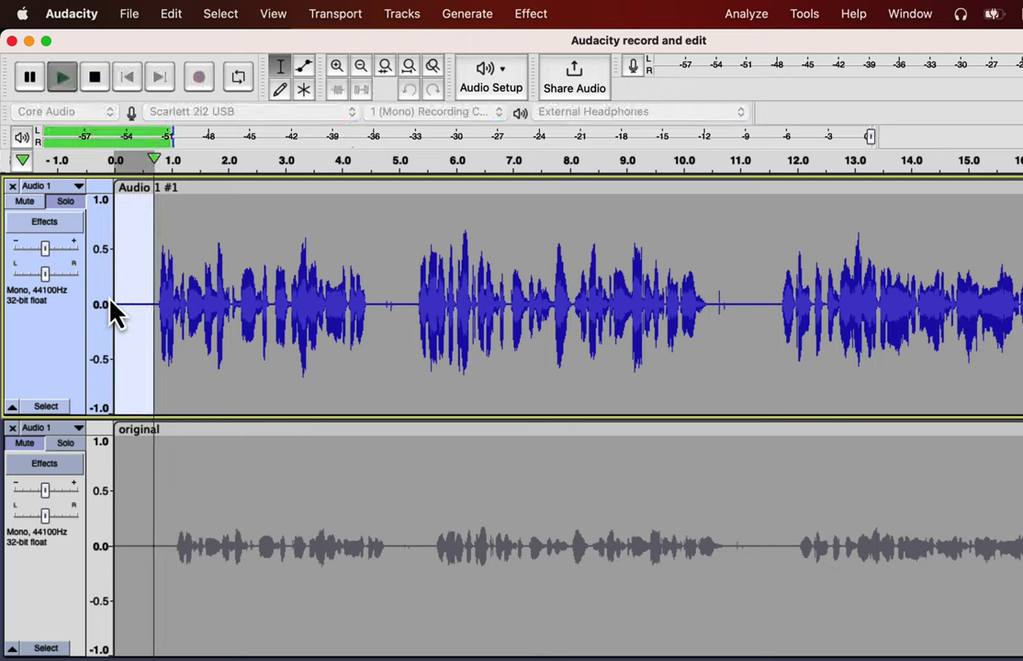
key(super+z)
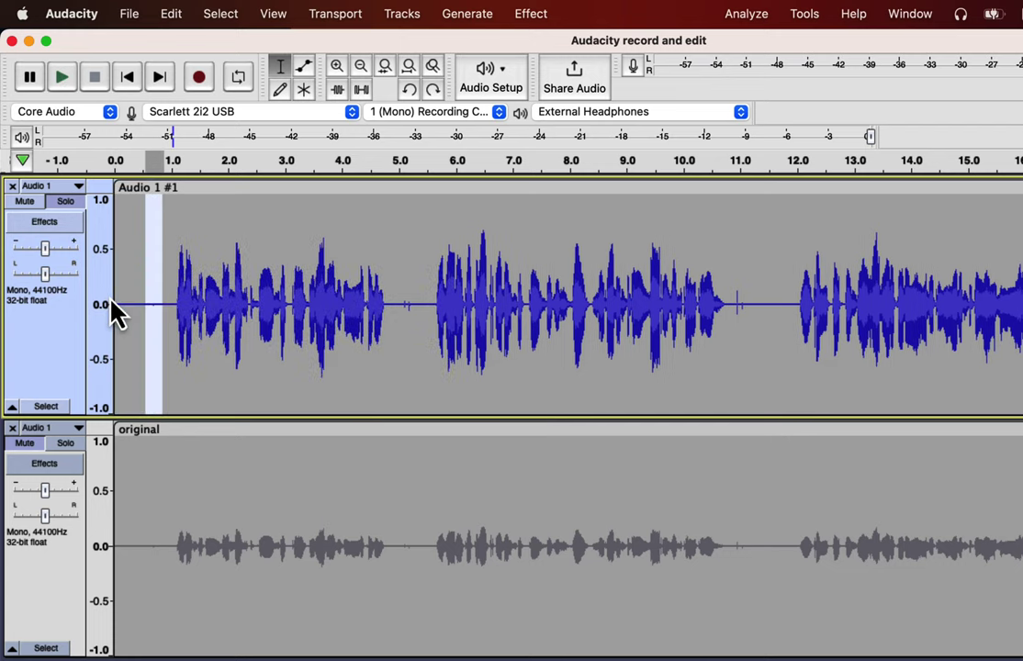
Step: Play the noise-reduced clip from the start to listen for remaining noise and voice quality
click(108, 305)
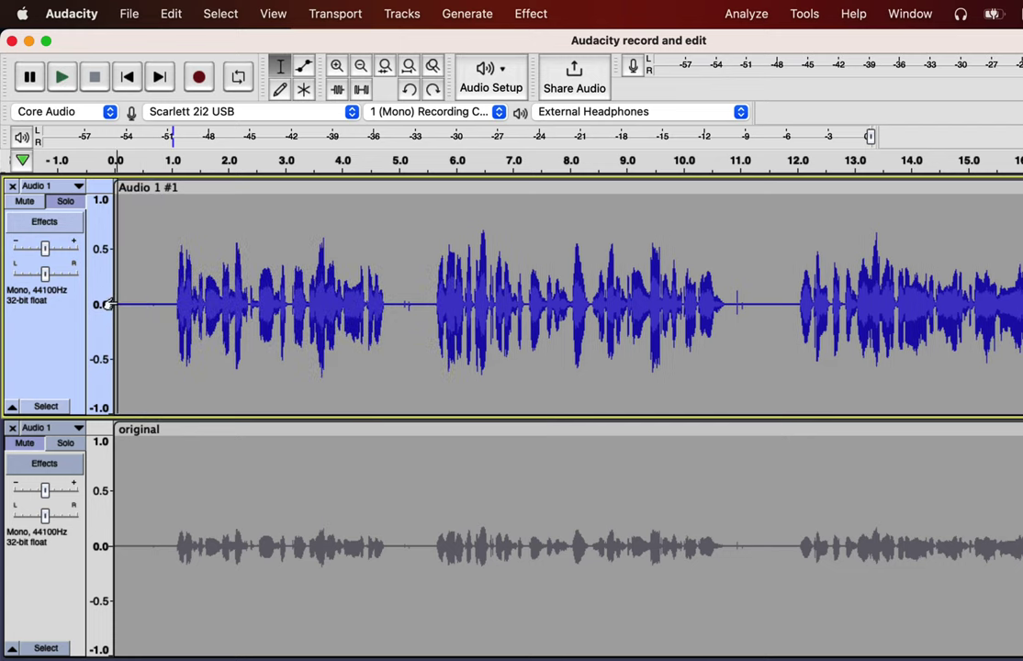
key(space)
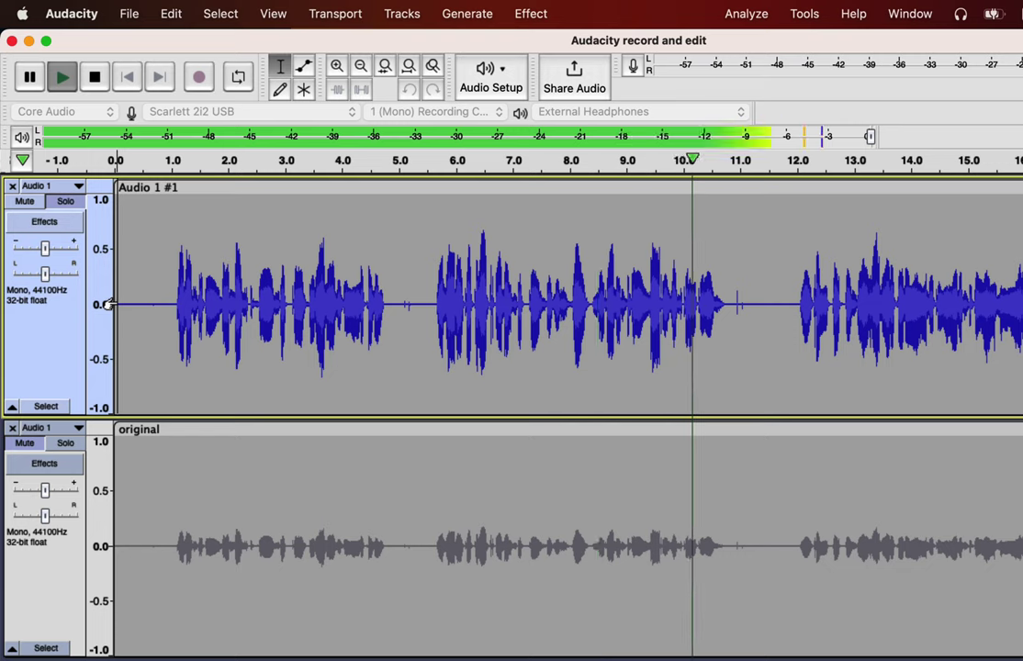
key(space)
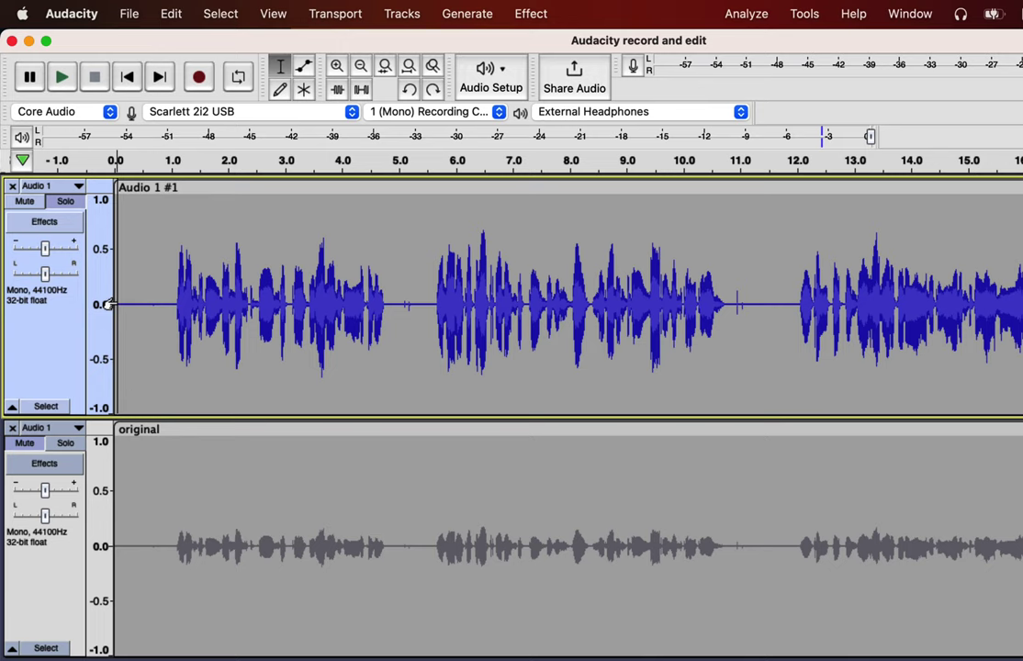
Step: Revert the project history to the "Applied effect: Normalize" state
click(278, 20)
click(280, 162)
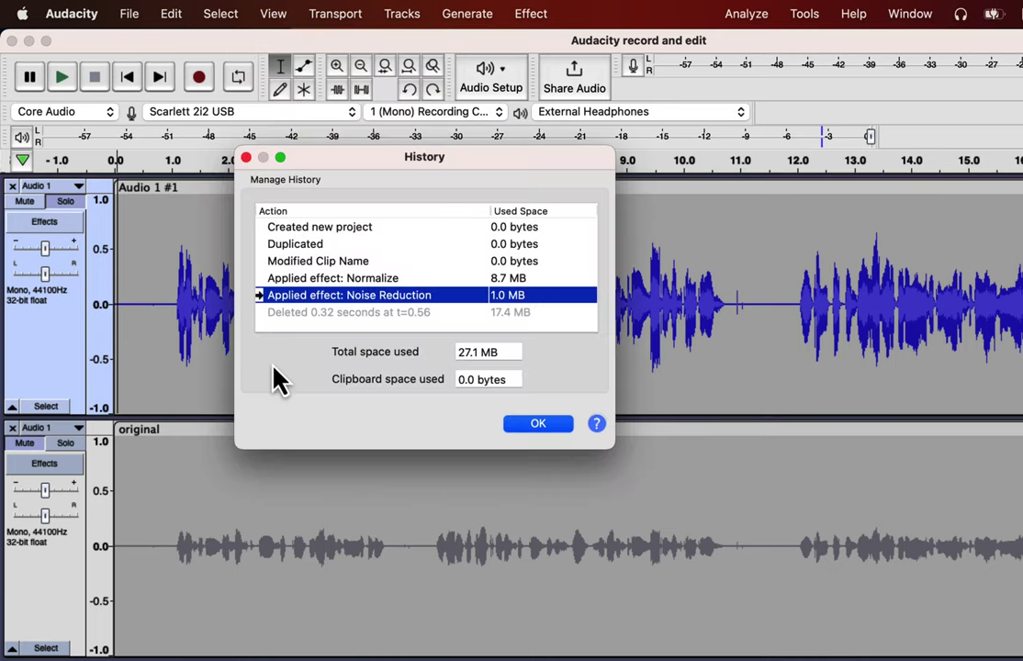
click(326, 281)
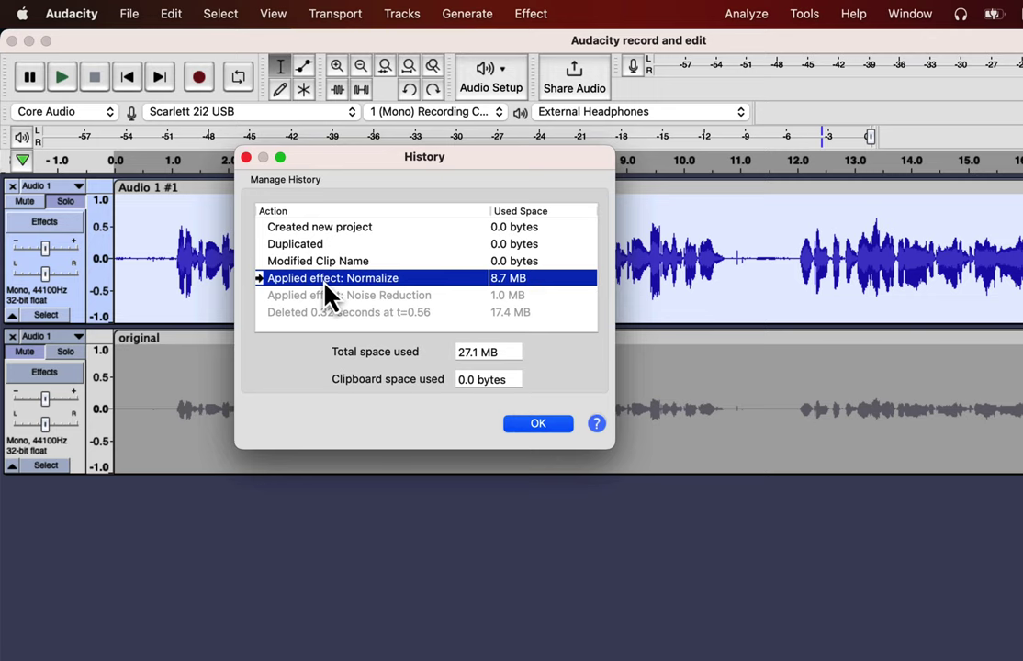
click(526, 425)
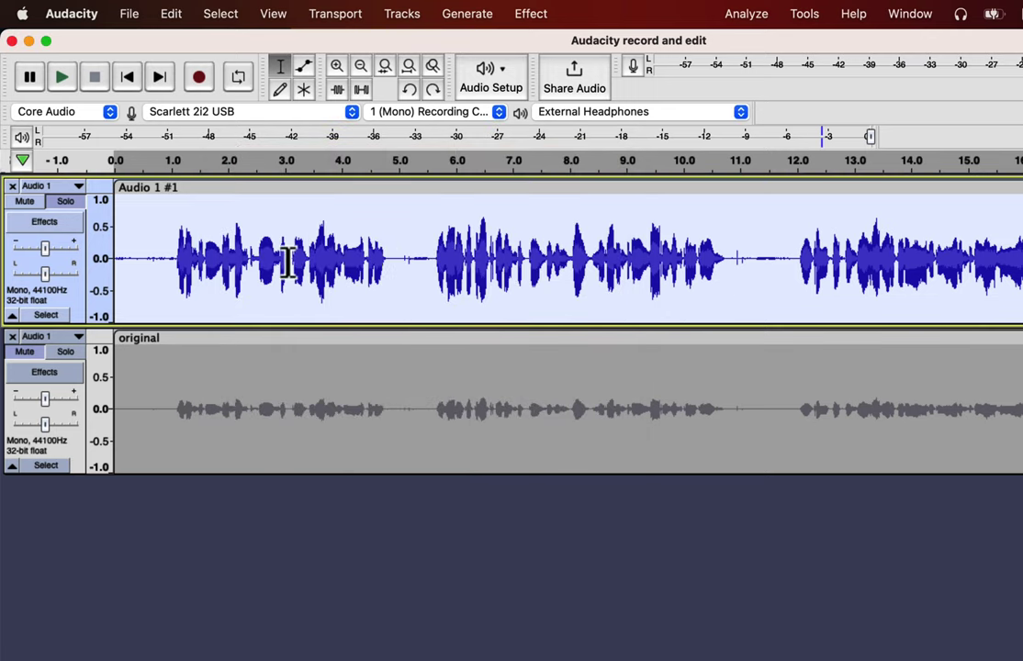
Step: Apply Noise Reduction to the whole clip with a gentler reduction amount, sensitivity 6.00 and frequency smoothing of 6 bands
click(531, 14)
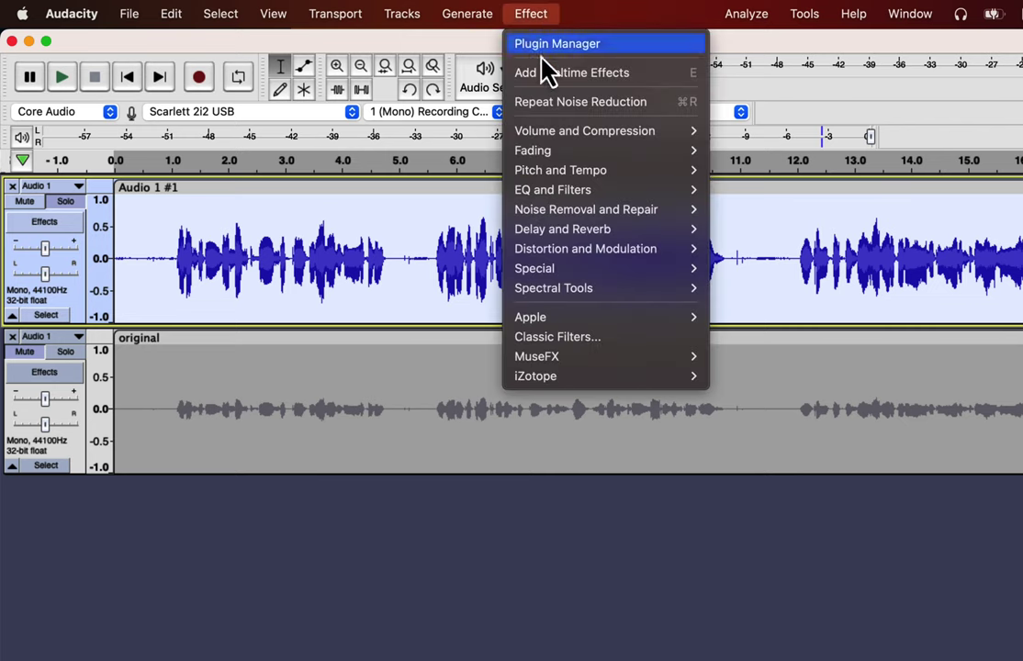
mouse_move(549, 213)
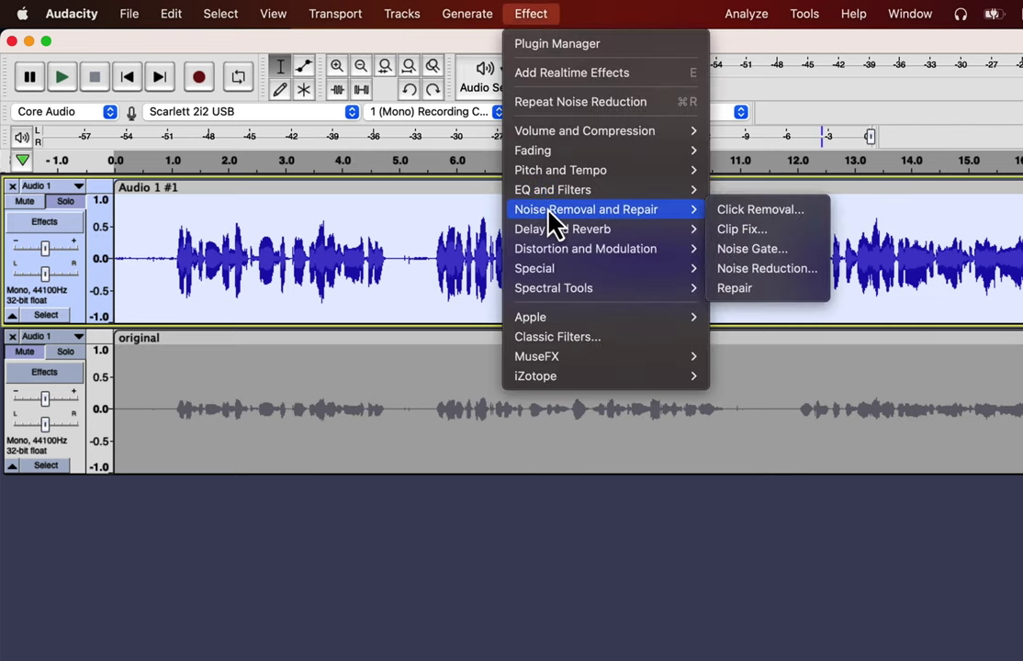
click(749, 270)
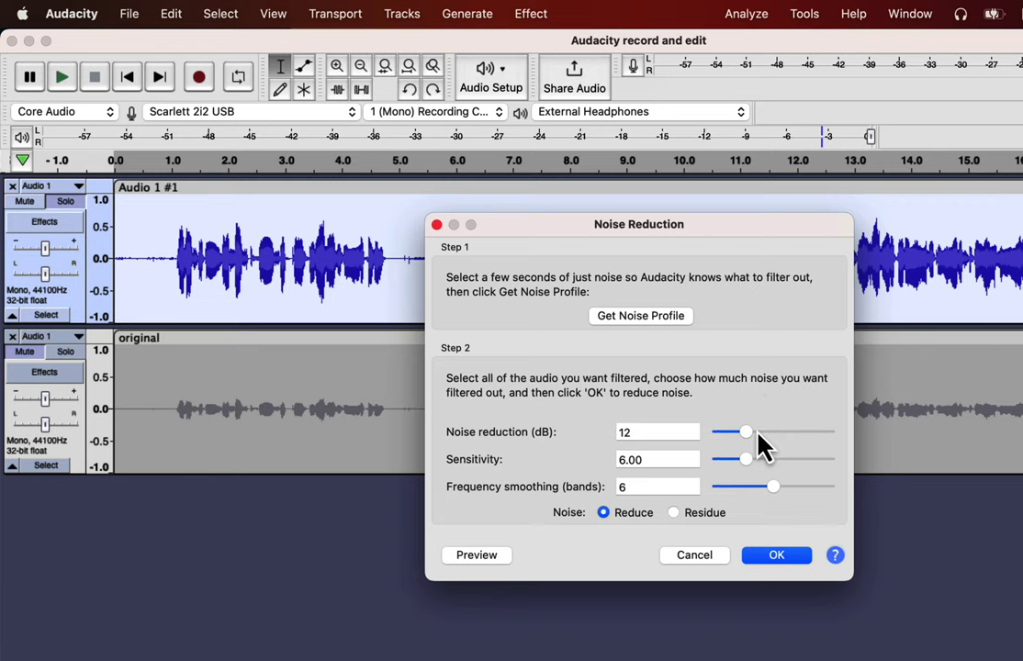
drag(745, 434, 730, 443)
click(756, 555)
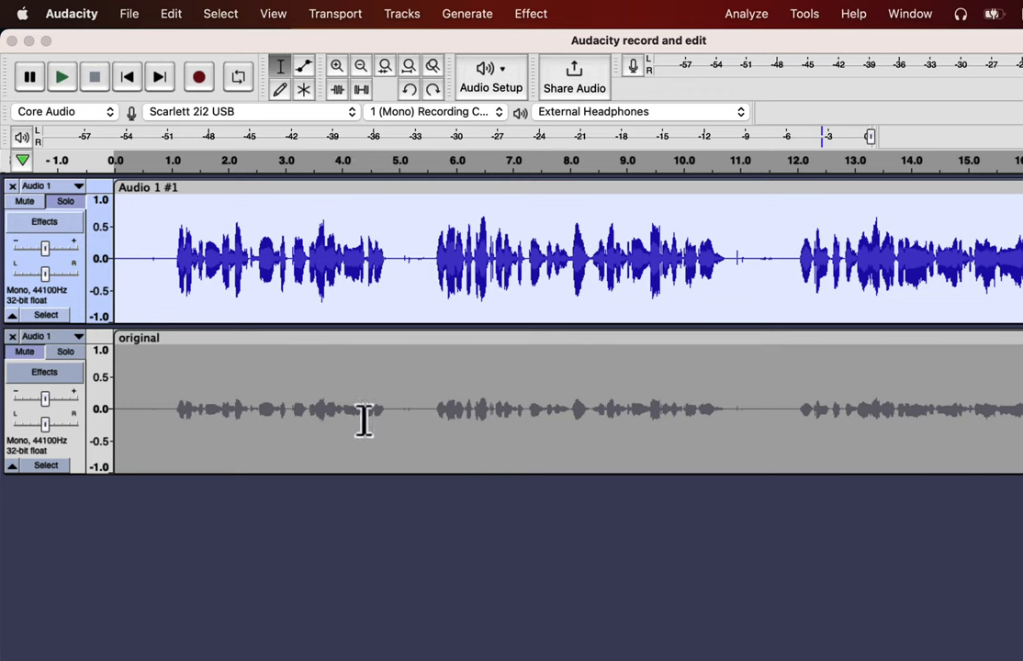
Step: Play the clip from the start to check the gentler noise reduction
click(120, 268)
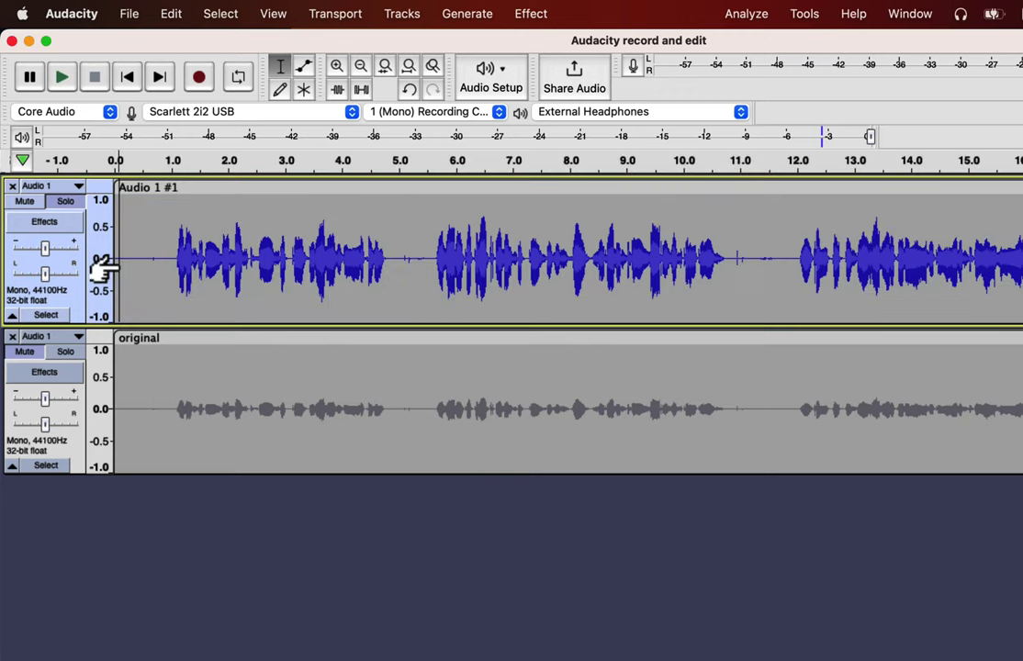
key(space)
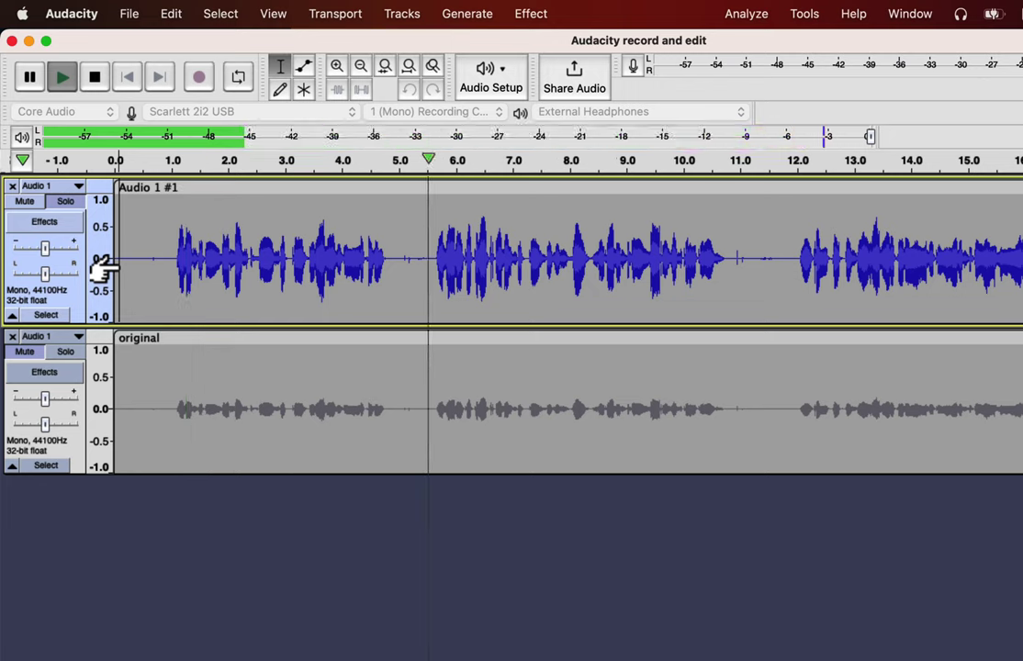
key(space)
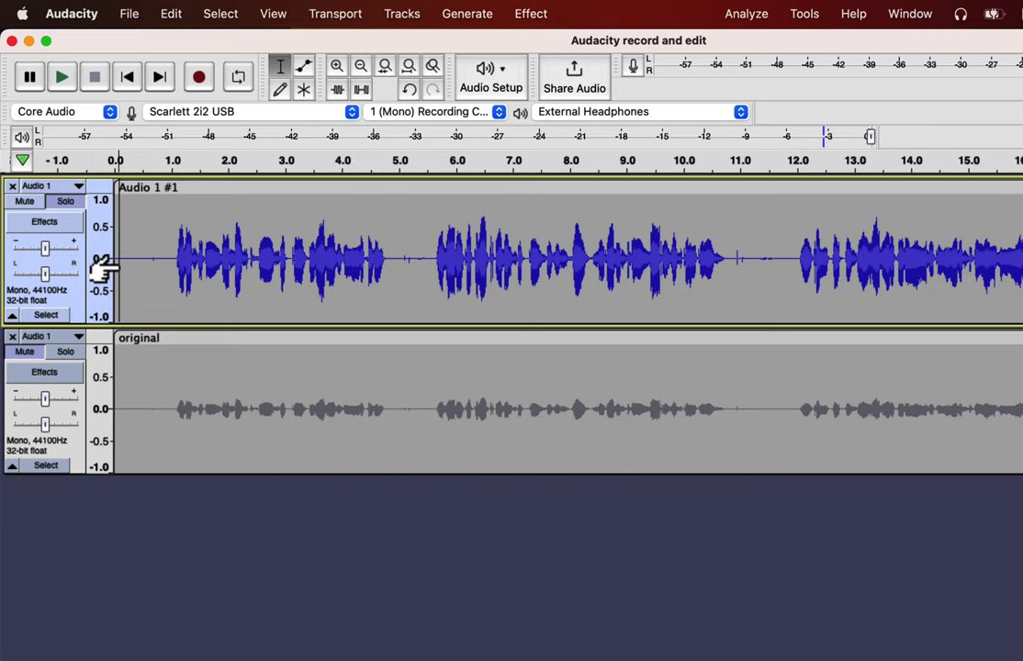
Step: Open Filter Curve EQ on the whole Audio 1 #1 clip and load the Defaults factory preset
click(185, 243)
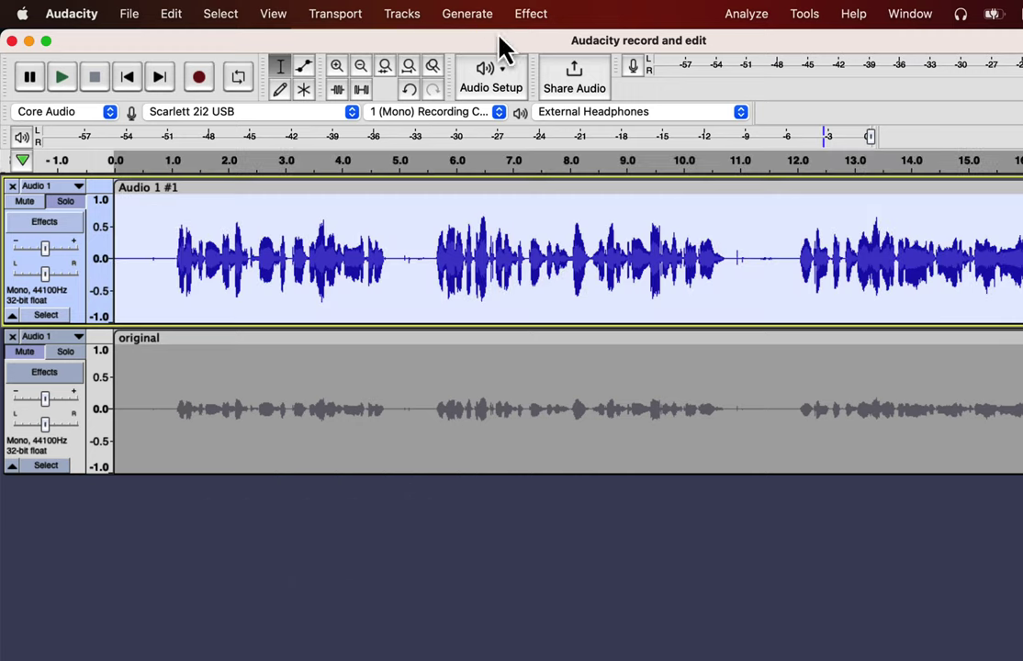
click(528, 16)
mouse_move(546, 193)
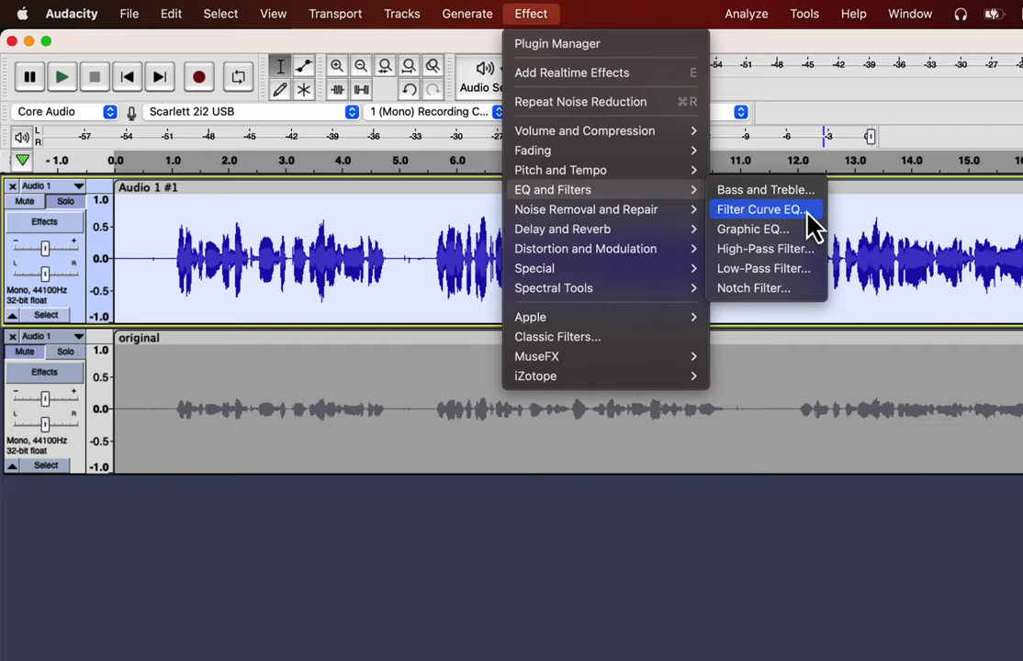
click(813, 223)
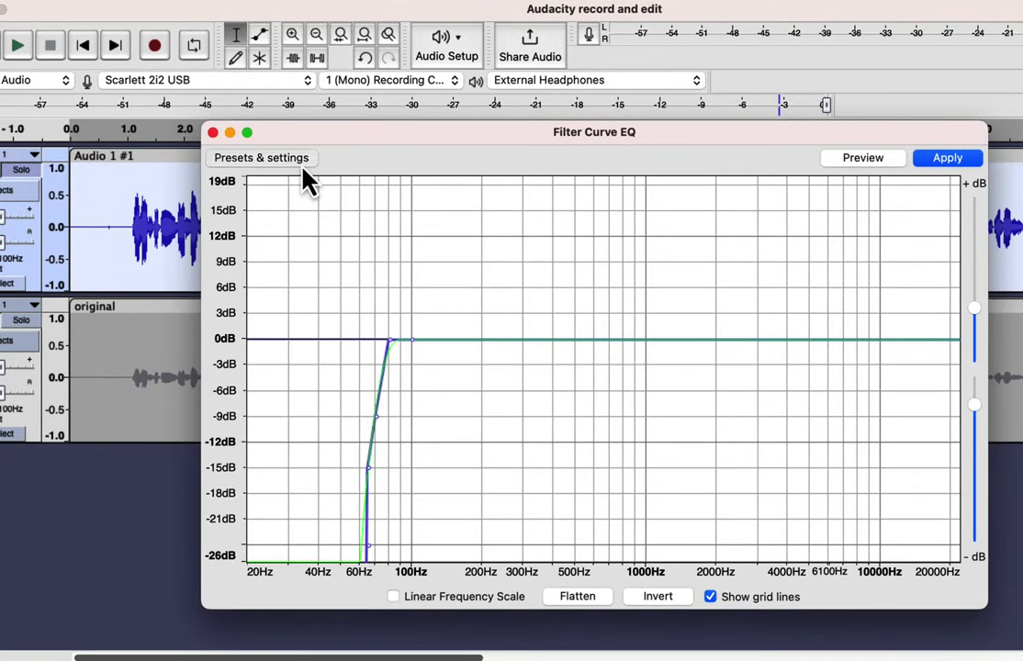
click(307, 165)
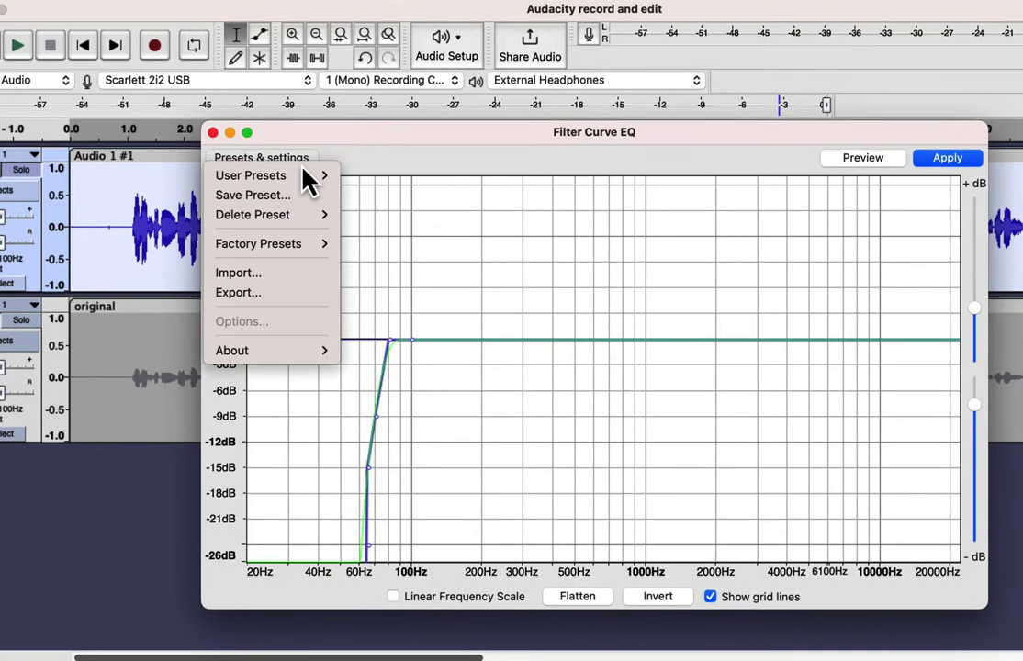
mouse_move(326, 244)
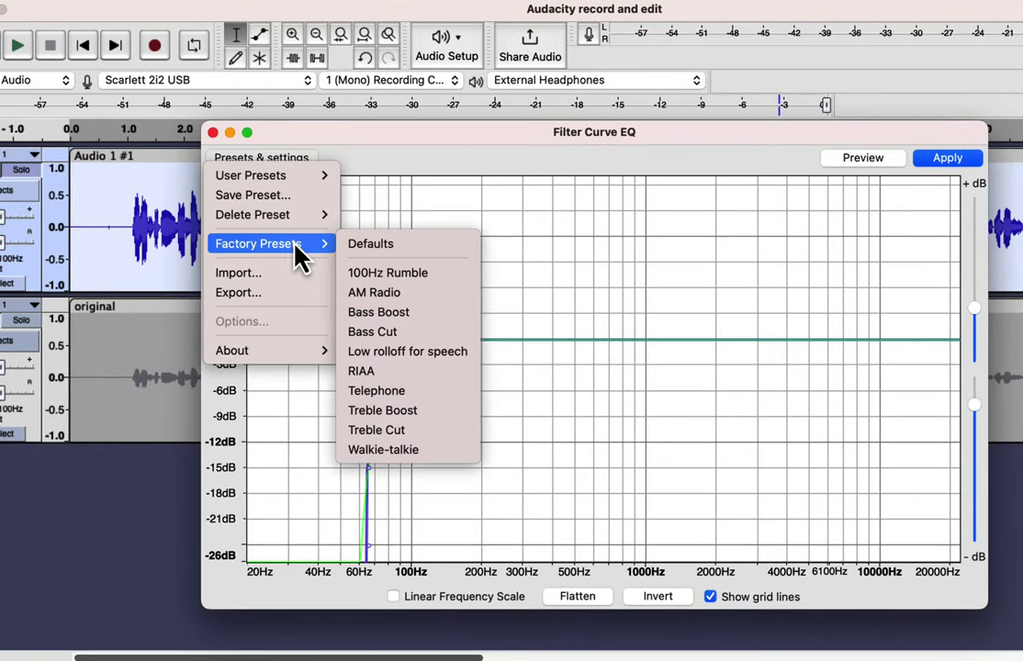
click(387, 243)
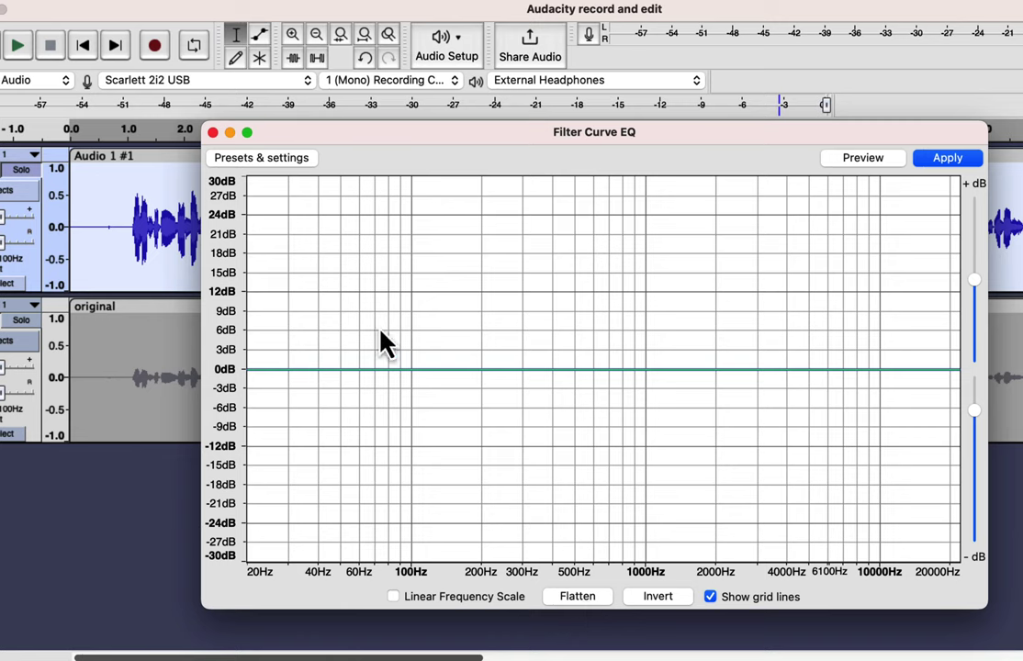
Step: Load the Treble Boost factory preset and lower its boost above about 5000 Hz to about 6 dB
click(278, 161)
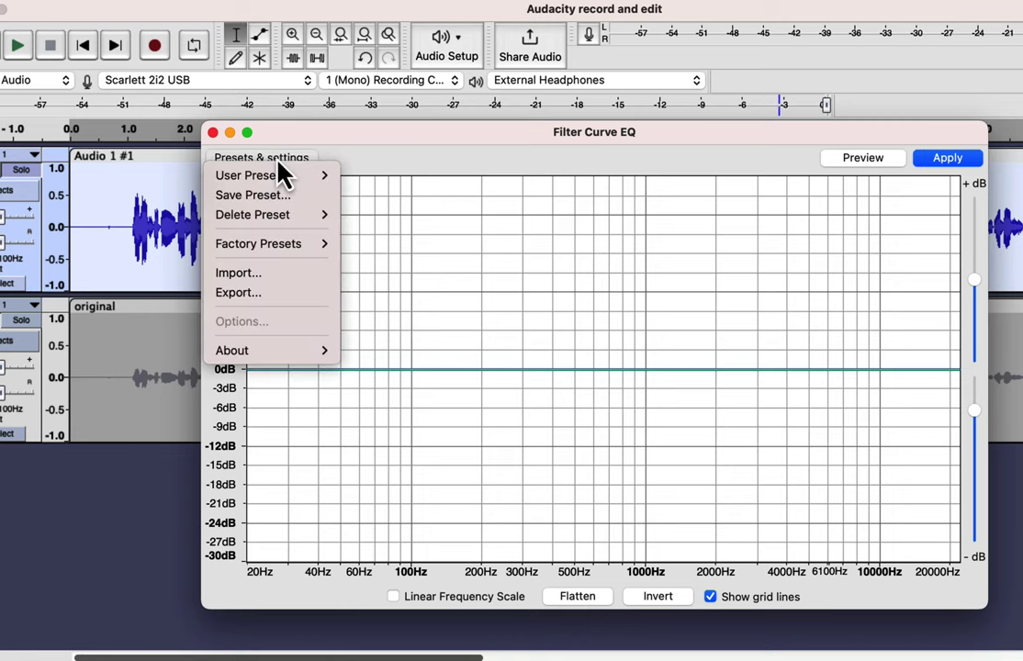
mouse_move(293, 245)
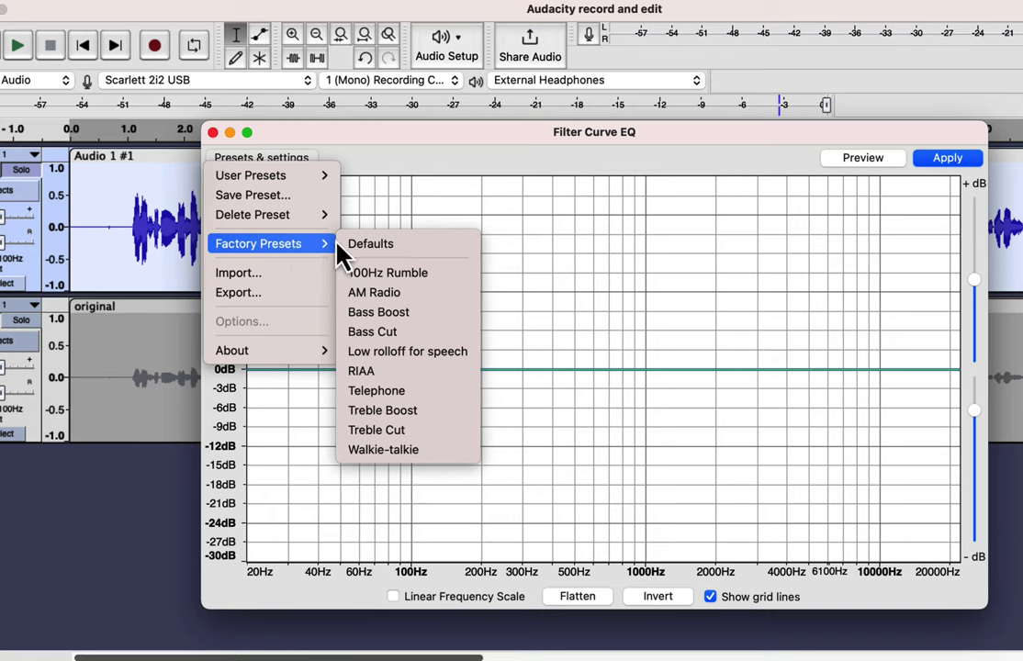
click(385, 415)
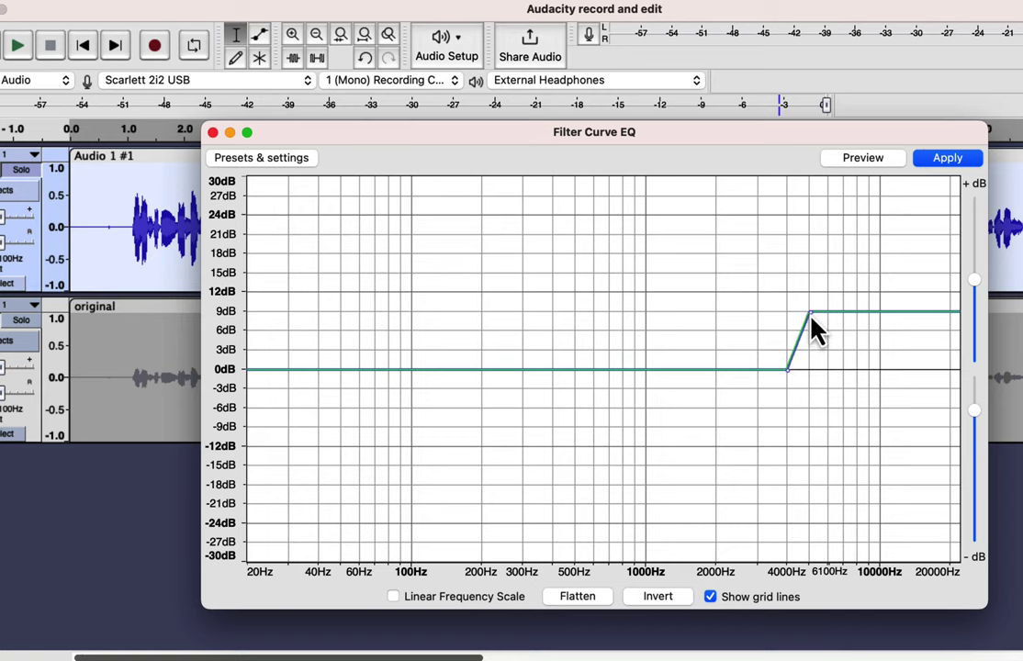
drag(811, 315, 814, 347)
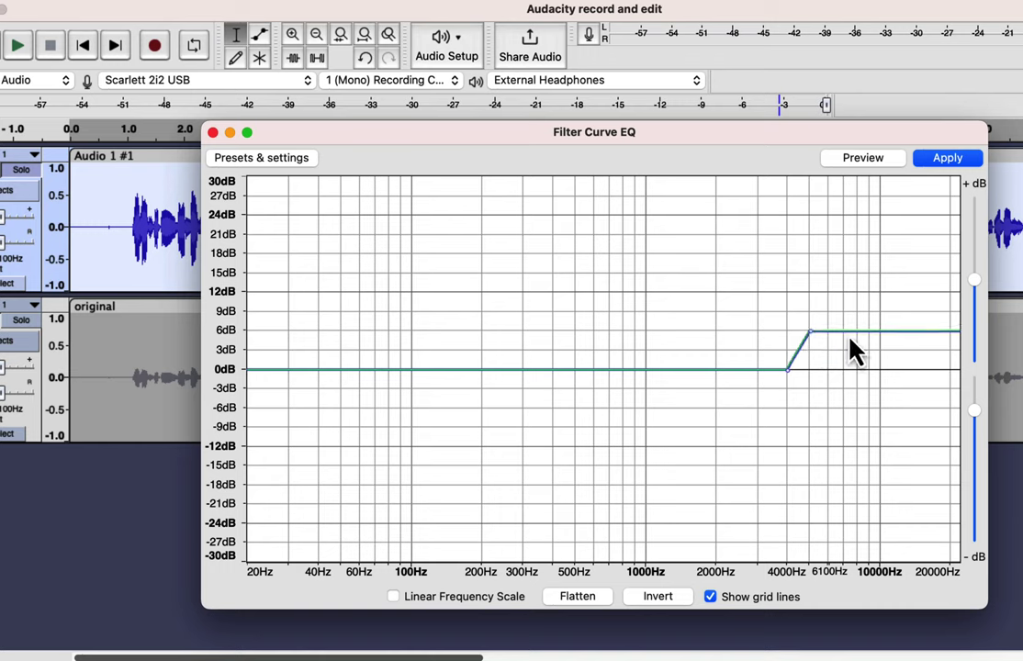
Step: Add a curve point at about 16000 Hz, roll the curve off to about -17.5 dB at 20000 Hz, and apply the EQ
click(926, 333)
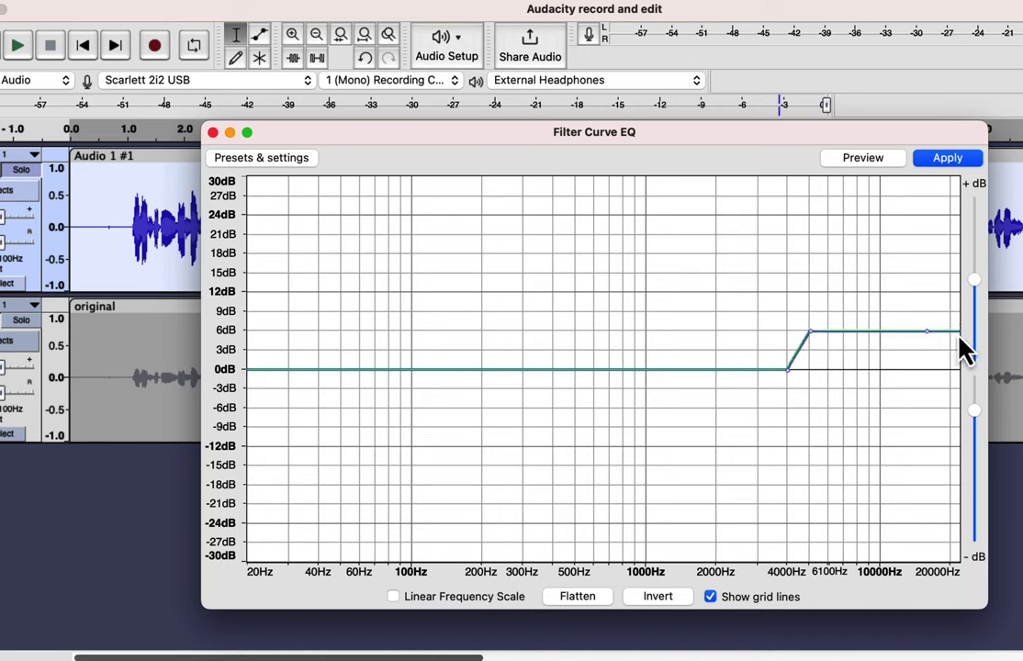
click(955, 332)
drag(955, 334, 951, 483)
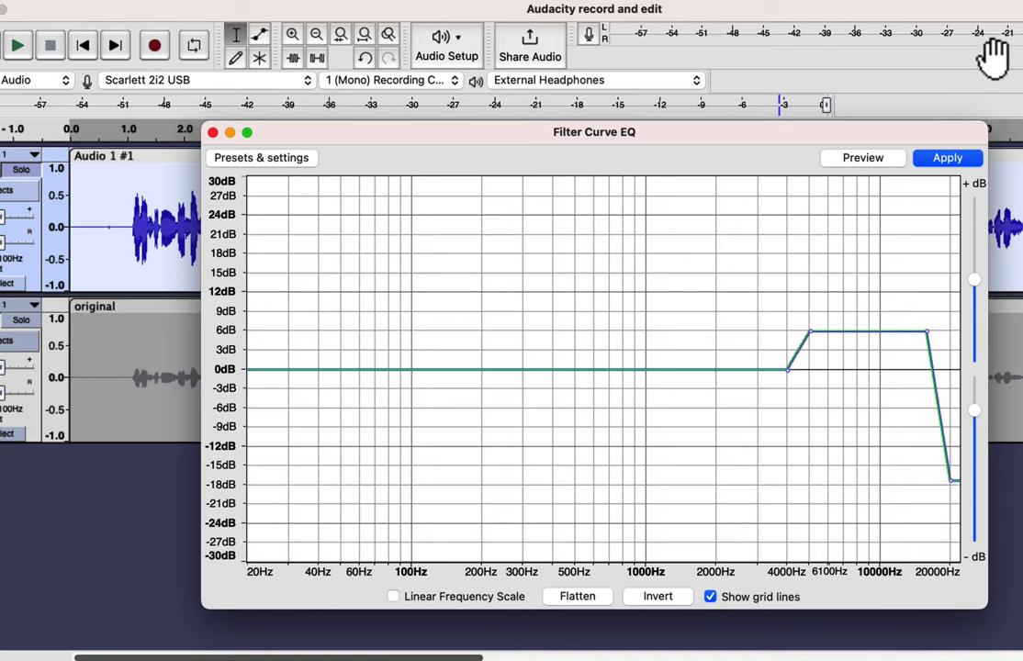
click(945, 161)
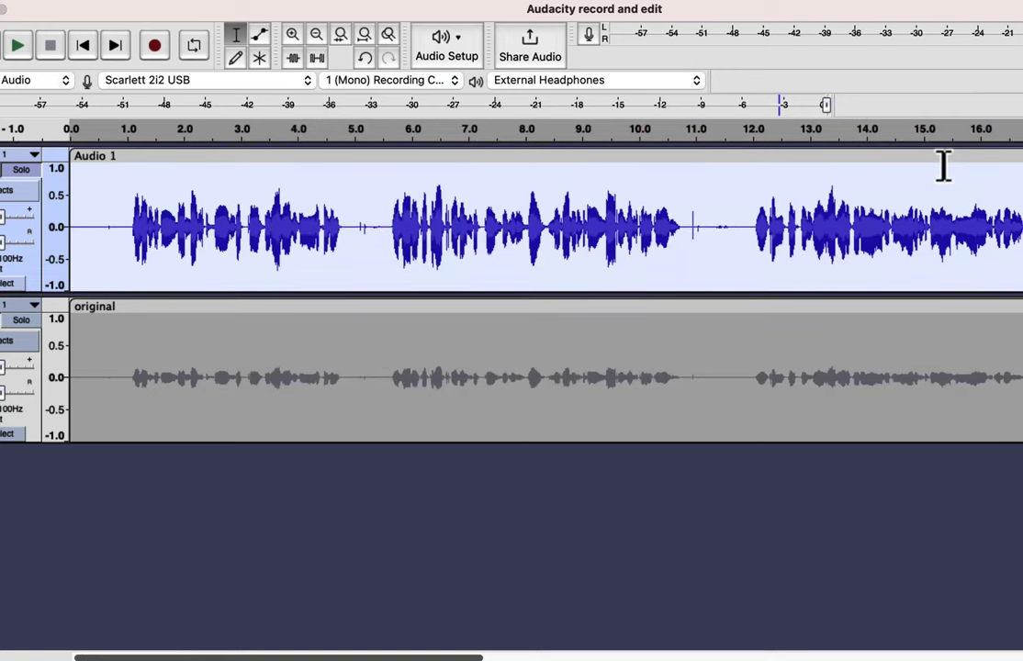
Step: Play the equalized clip from near the start to check the treble boost
click(77, 216)
key(space)
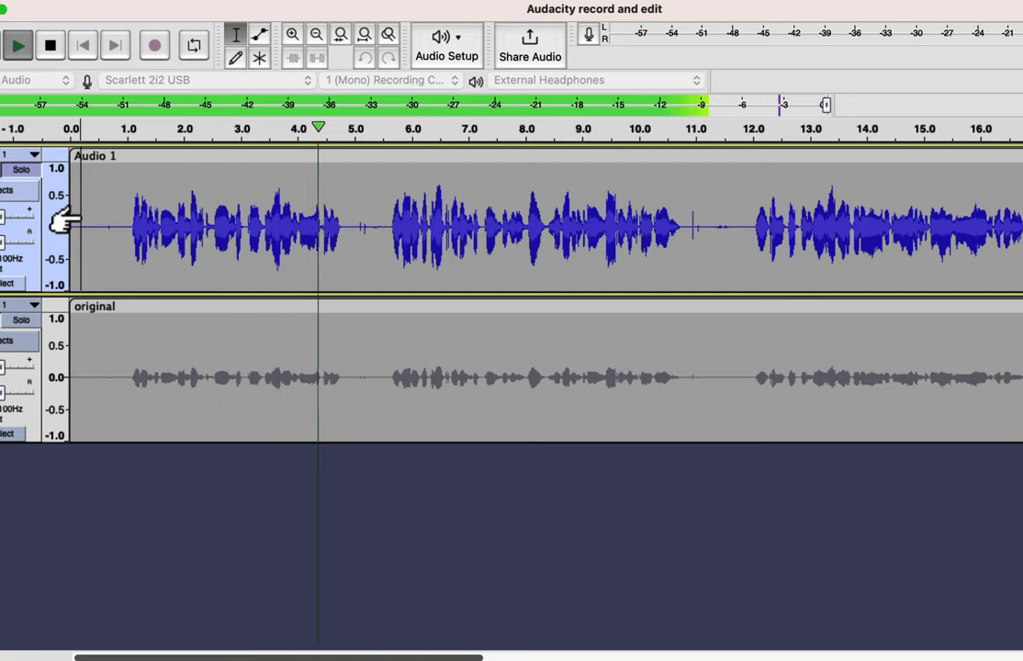
key(space)
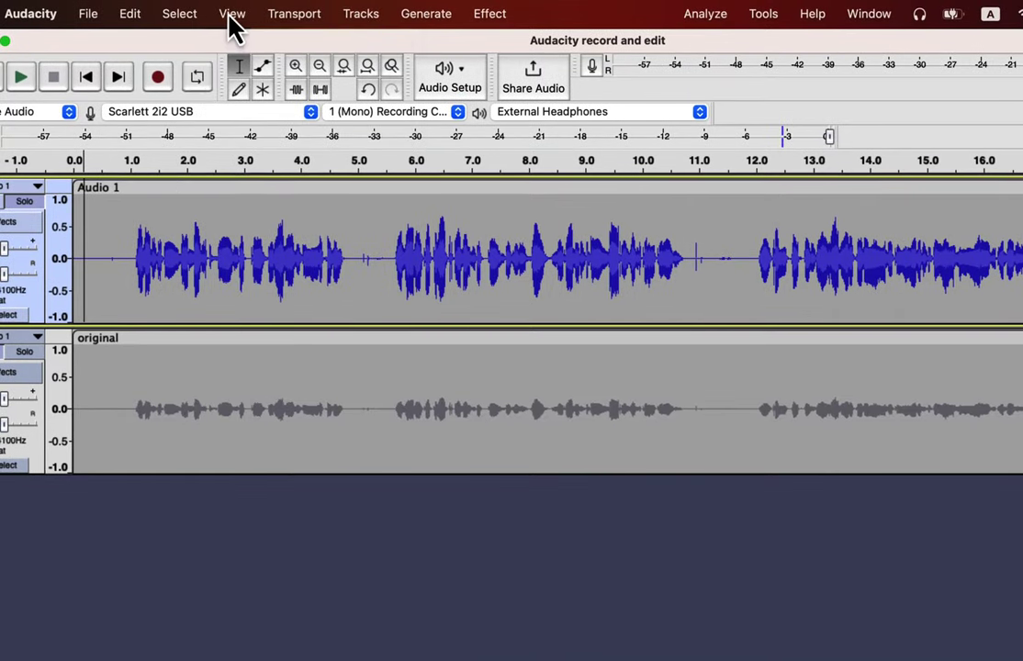
Step: Revert the project history to the state before Filter Curve EQ was applied
click(231, 14)
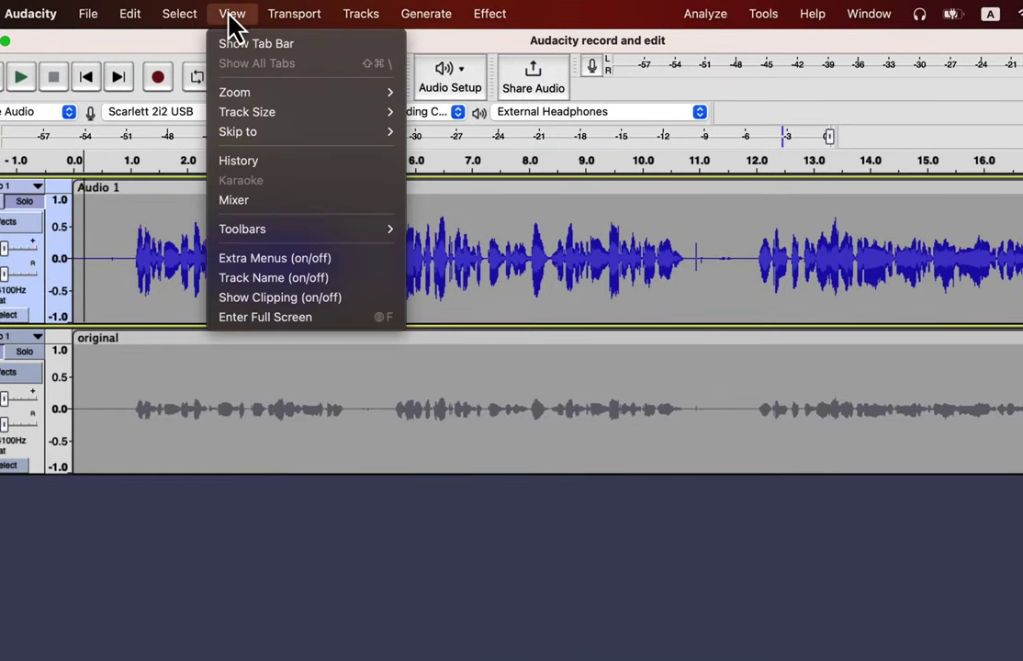
click(254, 165)
click(497, 425)
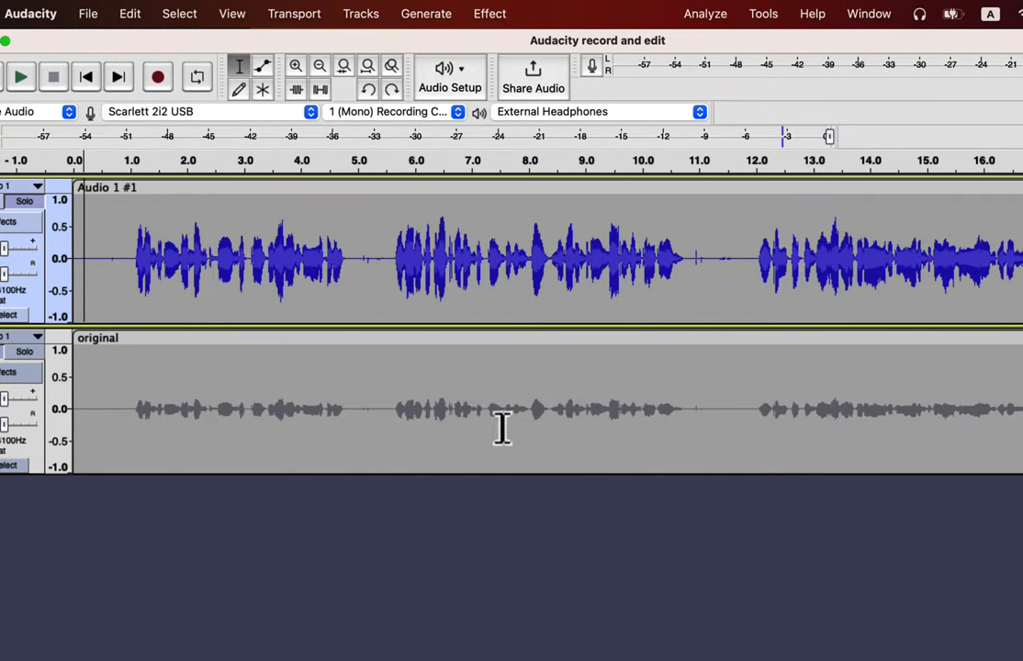
Step: Select the Audio 1 clip, open Filter Curve EQ for it and load the Low rolloff for speech factory preset
double_click(406, 267)
click(490, 14)
mouse_move(602, 193)
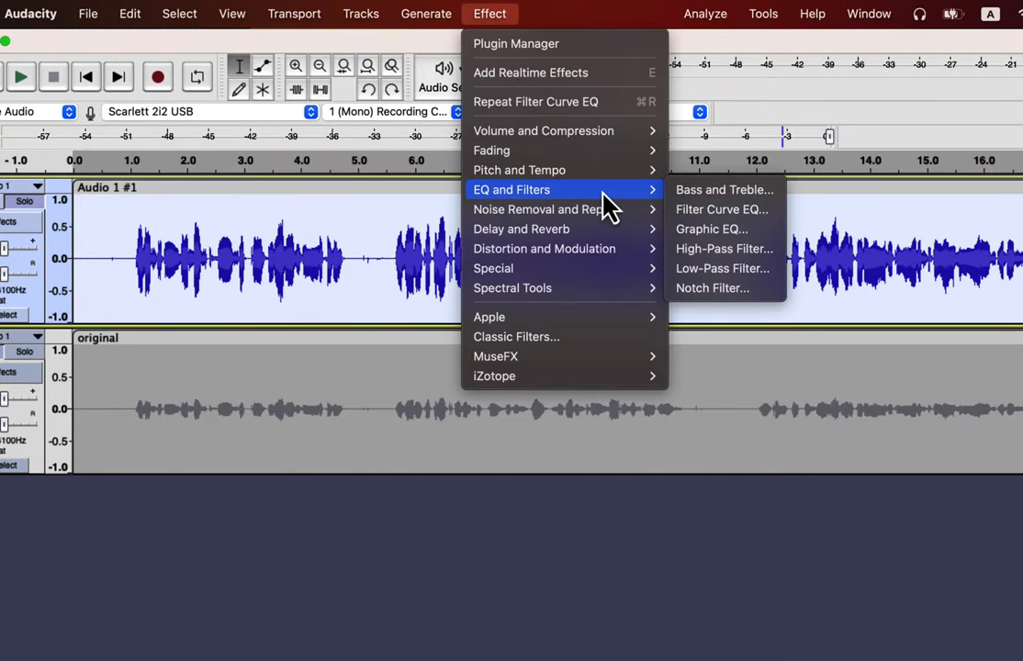
click(723, 210)
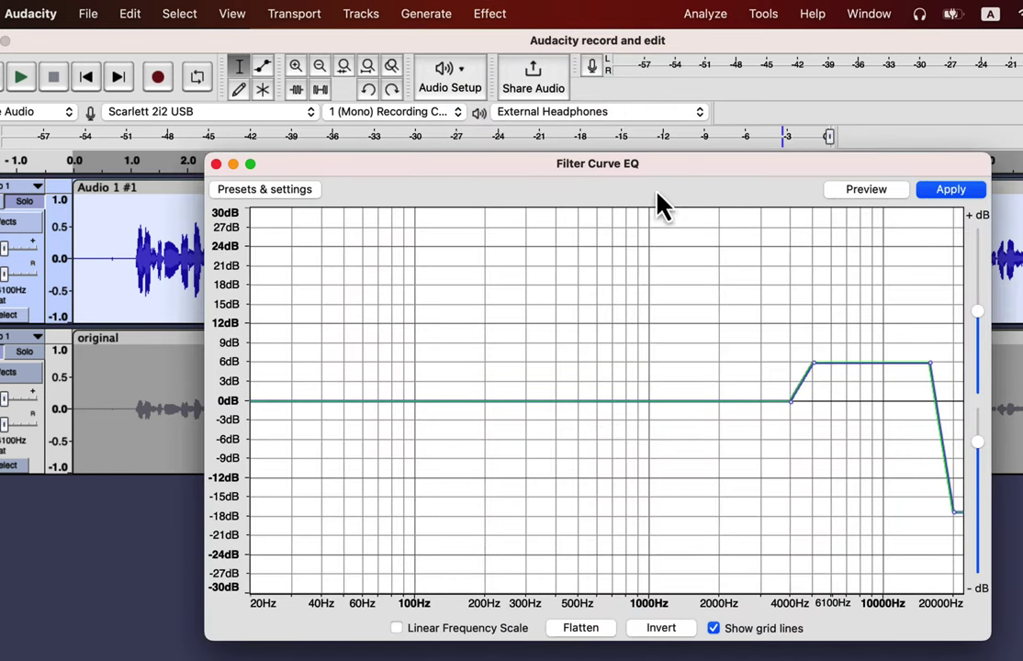
click(304, 189)
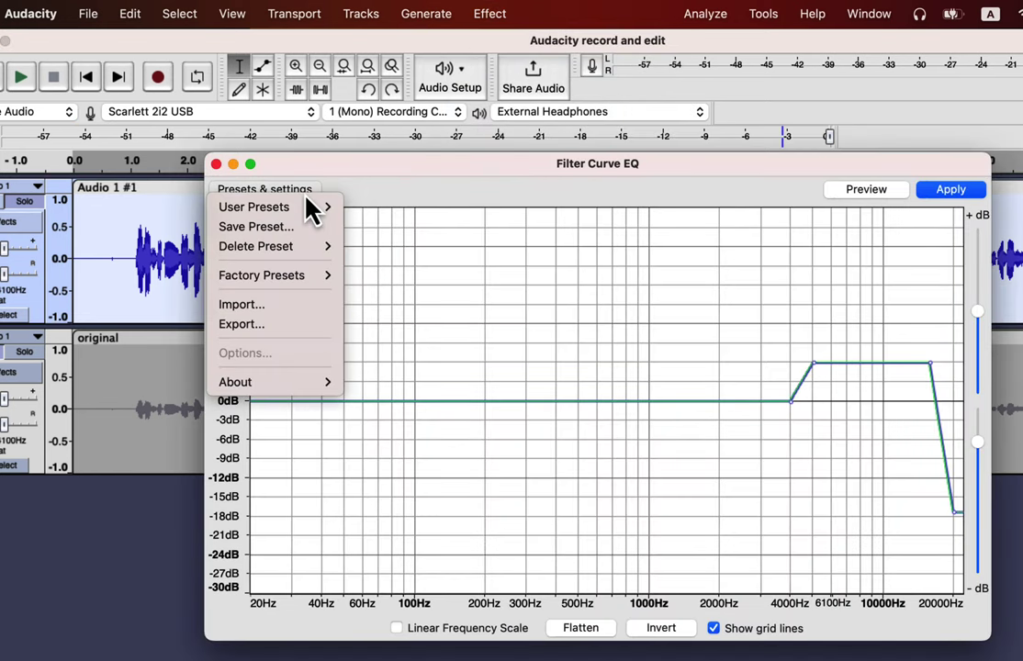
mouse_move(309, 282)
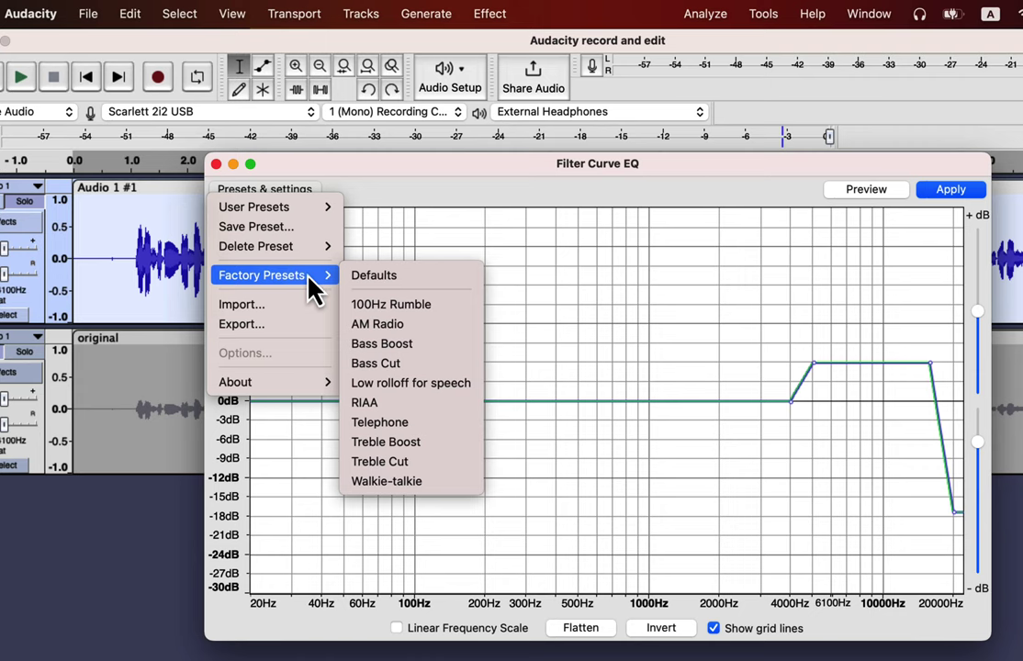
click(391, 383)
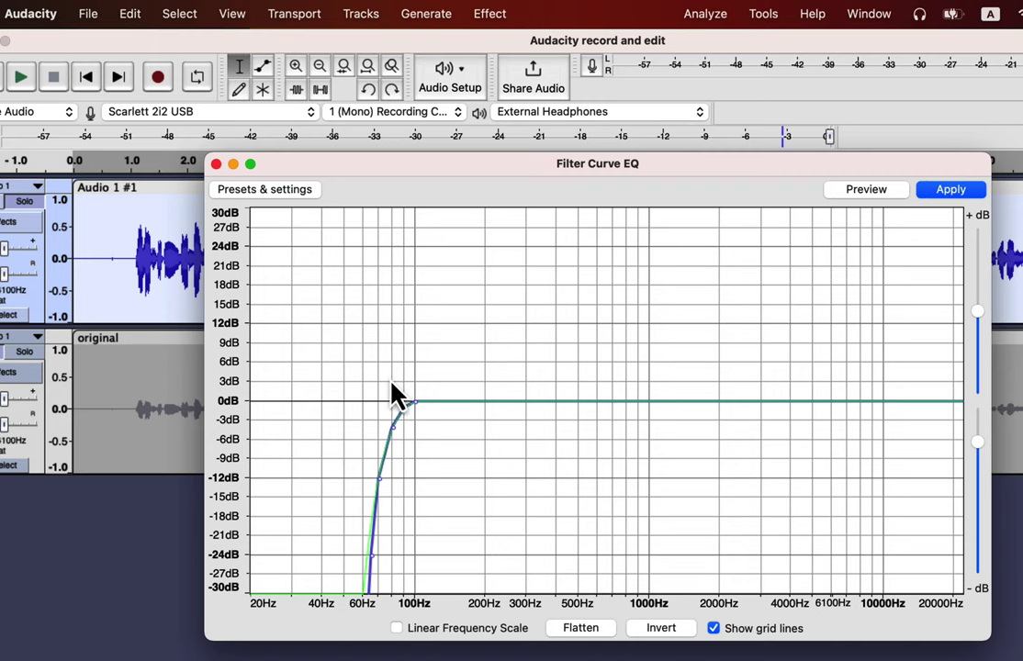
Step: Reshape the low rolloff curve to about 0 dB at 80 Hz, -8 dB at 70 Hz and -27 dB at 60 Hz
drag(404, 413, 393, 403)
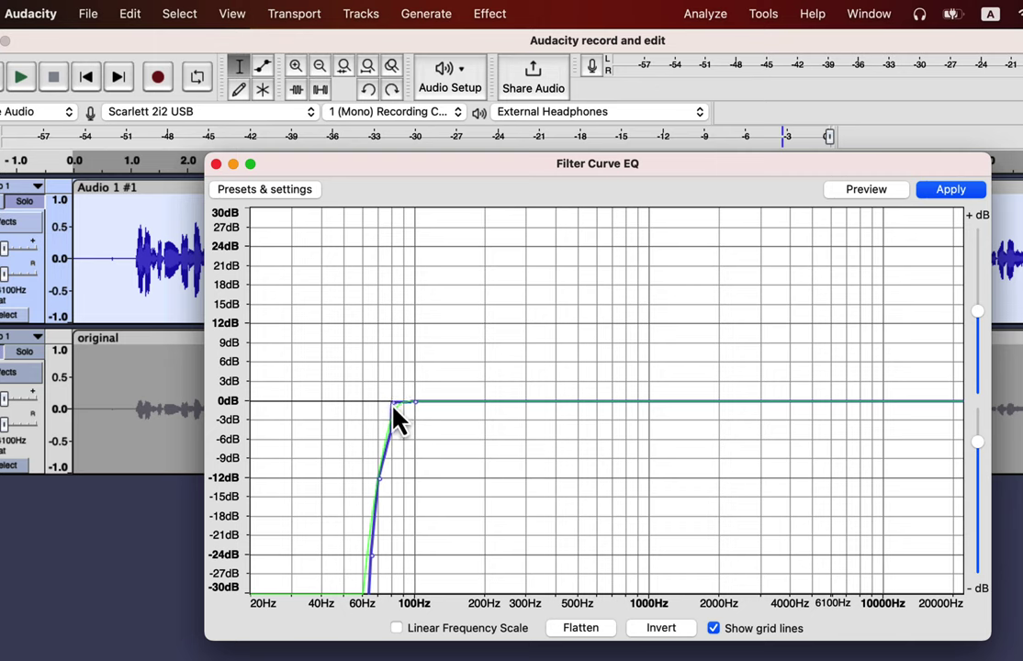
drag(393, 406, 379, 441)
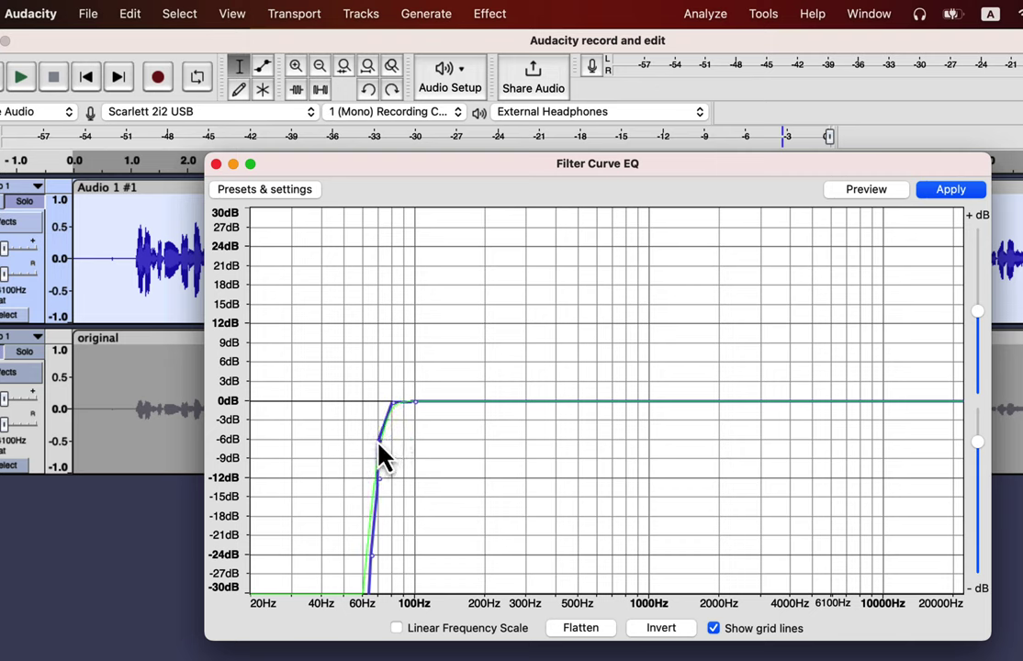
drag(379, 442, 378, 457)
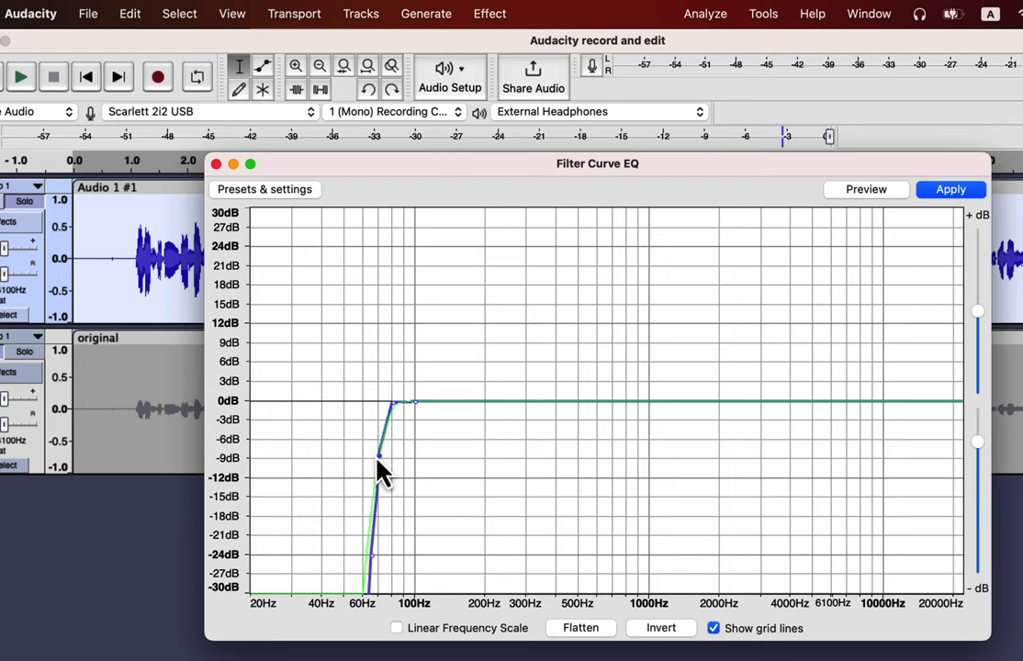
click(379, 478)
drag(378, 485, 371, 493)
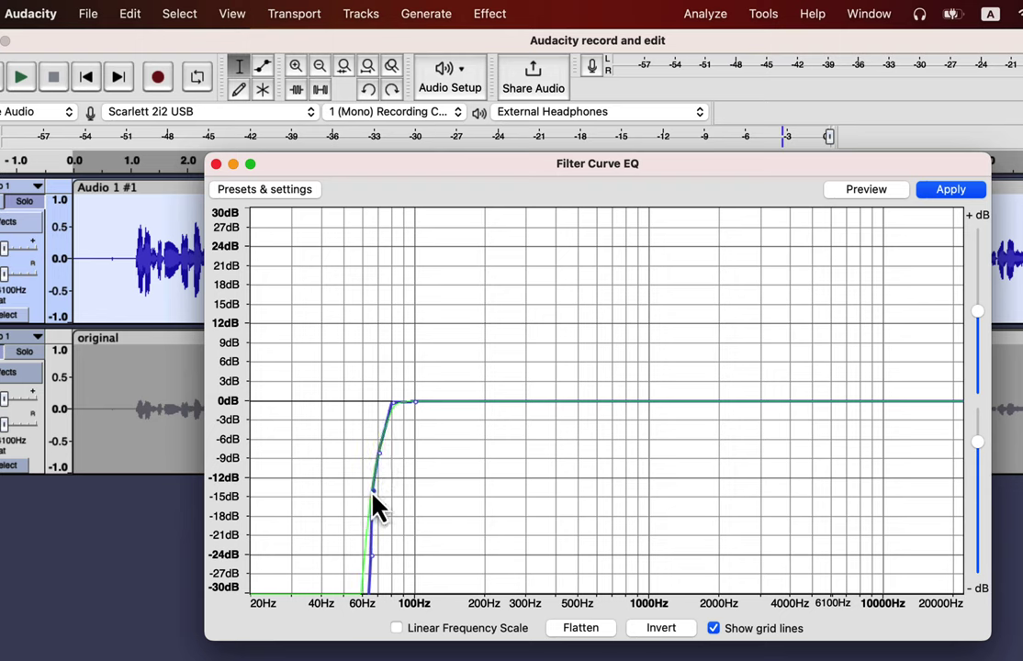
drag(373, 558, 362, 575)
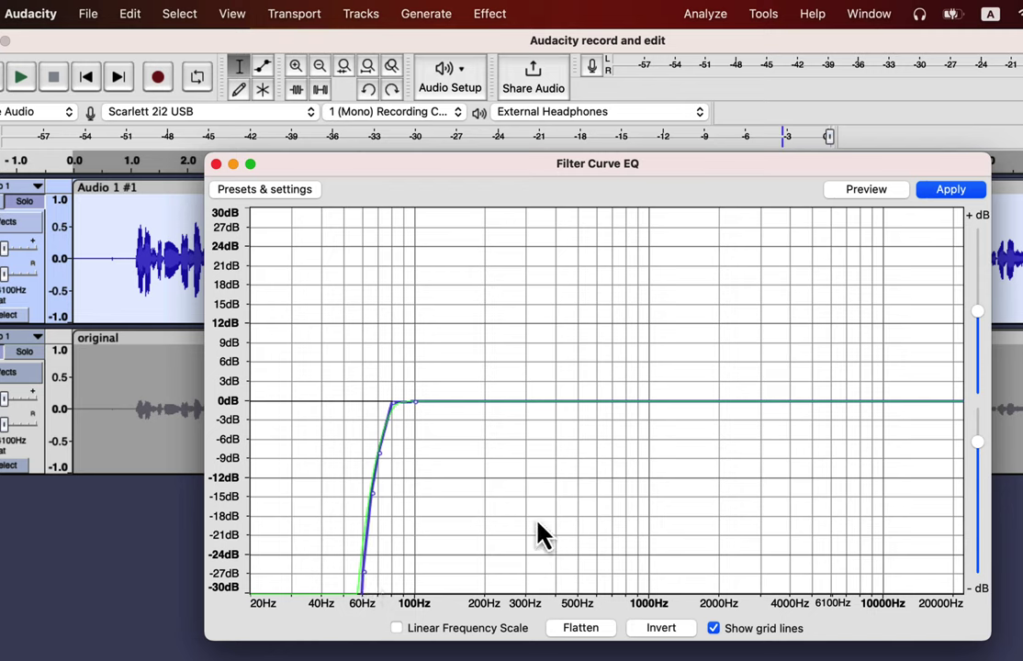
Step: Add a treble boost of about 6 dB above 5000 Hz, starting near 4000 Hz and falling to about -22.5 dB above 16500 Hz
click(791, 404)
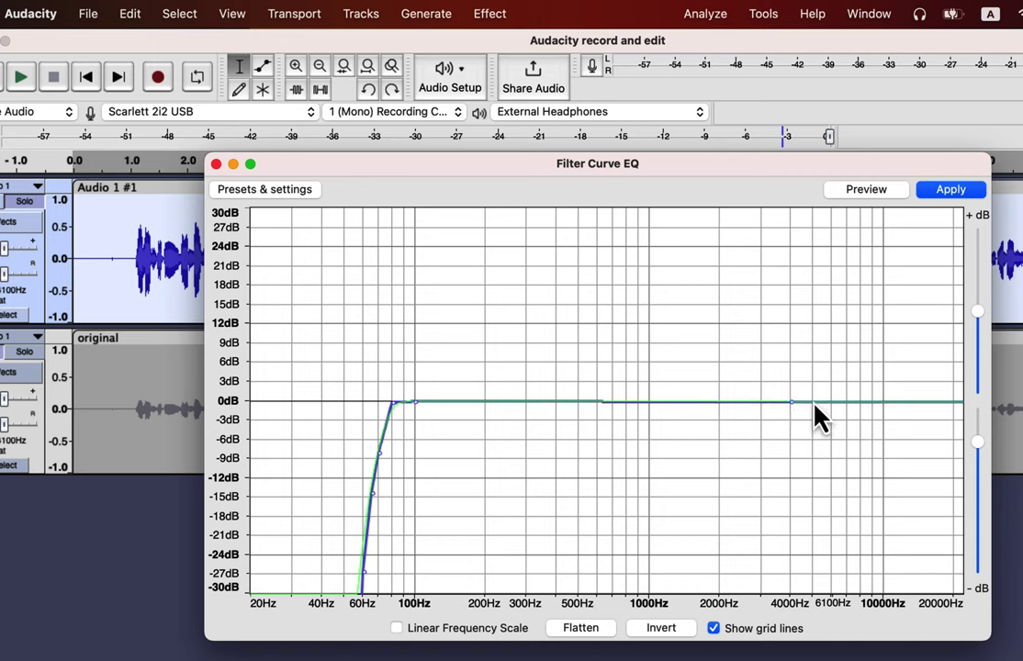
click(813, 402)
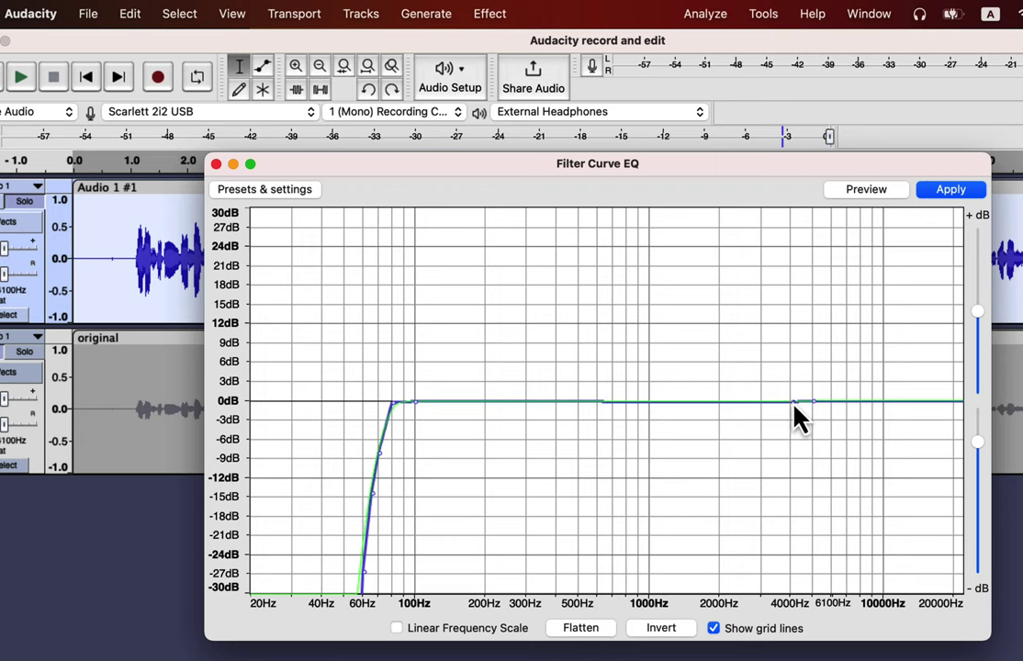
drag(794, 406, 815, 362)
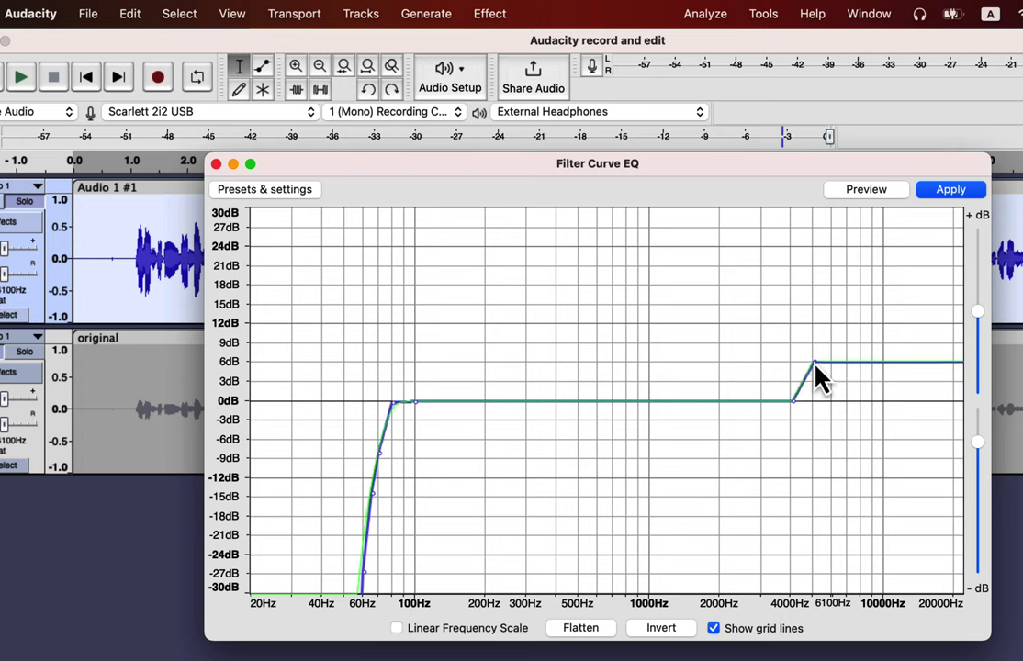
click(934, 364)
drag(955, 366, 947, 548)
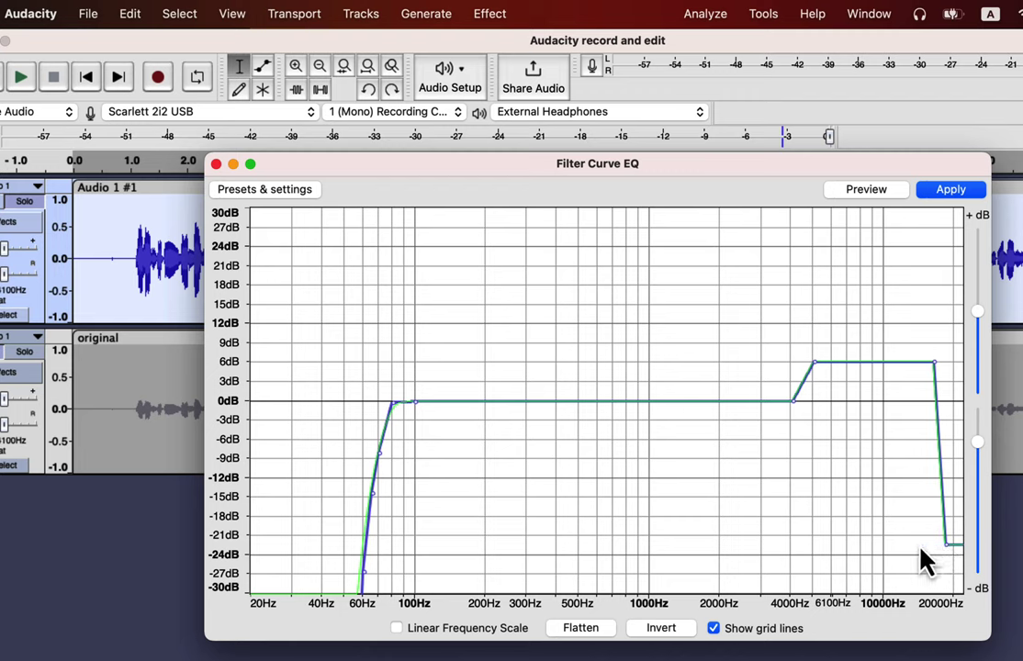
Step: Save the combined EQ curve as a user preset named My Best EQ 1
click(299, 193)
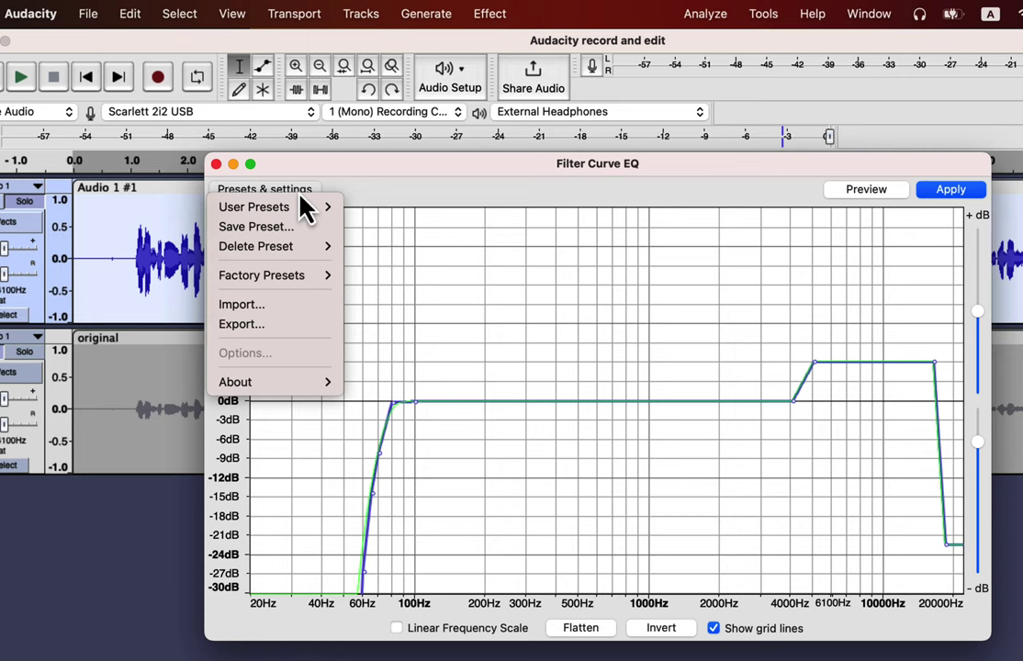
click(264, 231)
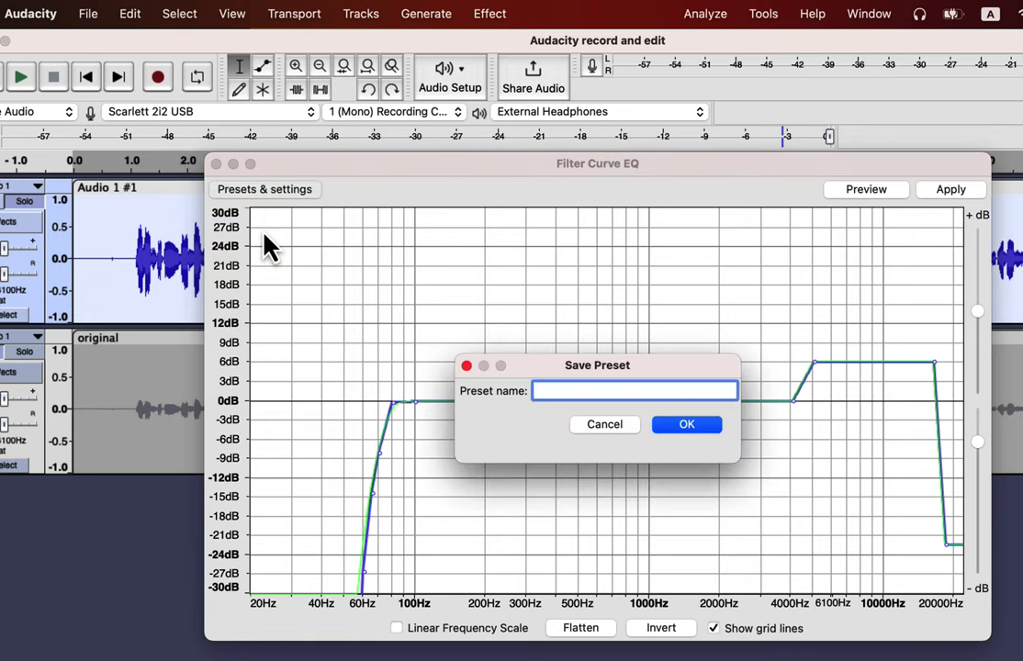
text(My )
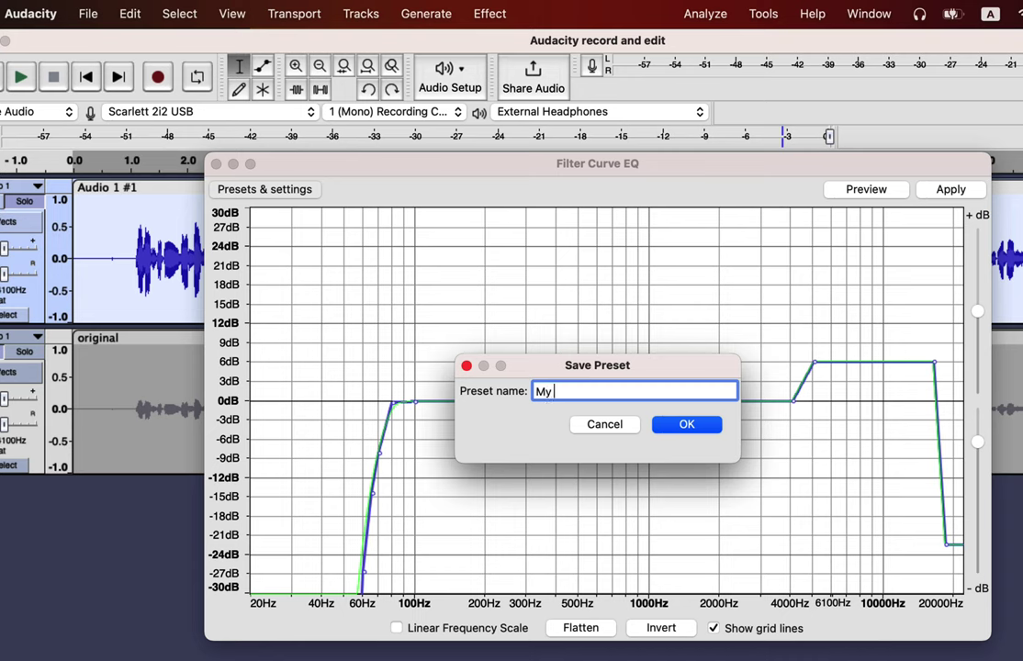
text(Best EQ 1)
click(668, 426)
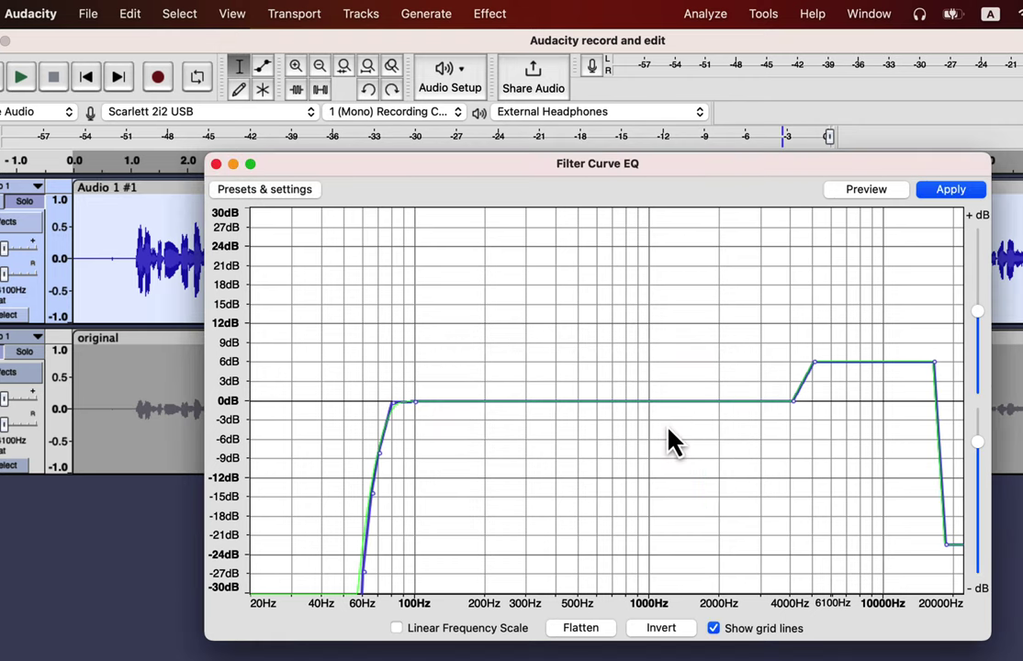
Step: Locate My Best EQ 1 among the user presets and apply the EQ curve to the selected clip
click(261, 192)
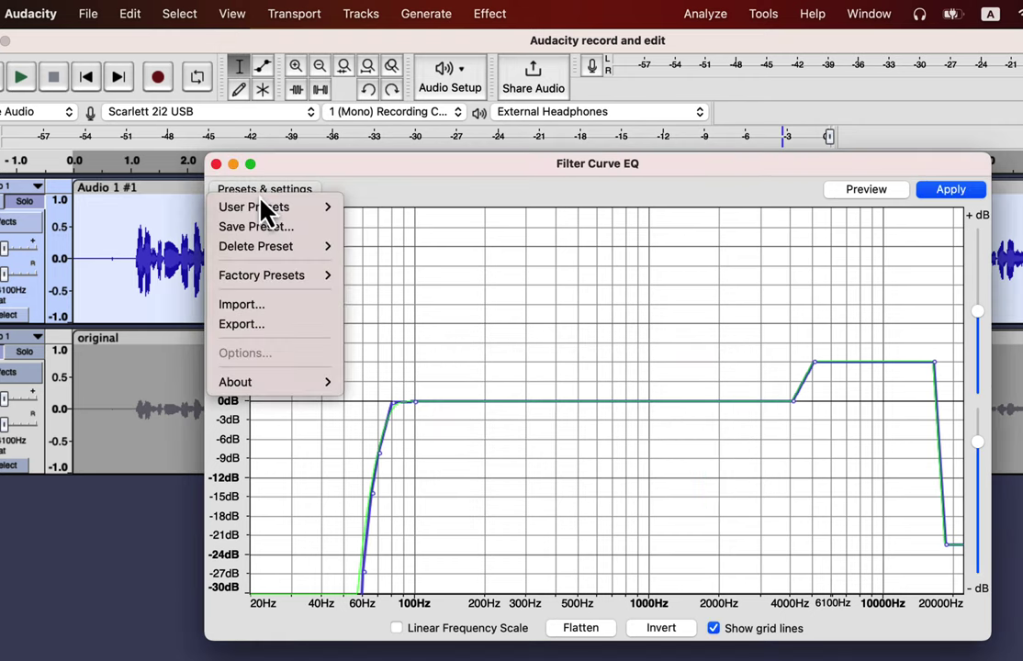
mouse_move(263, 209)
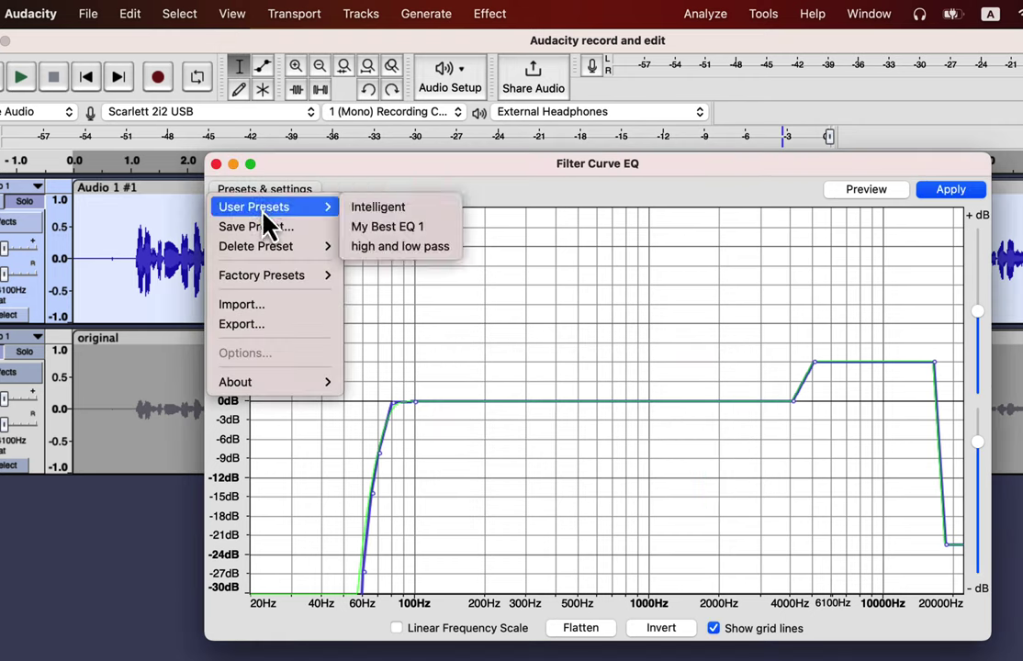
click(384, 228)
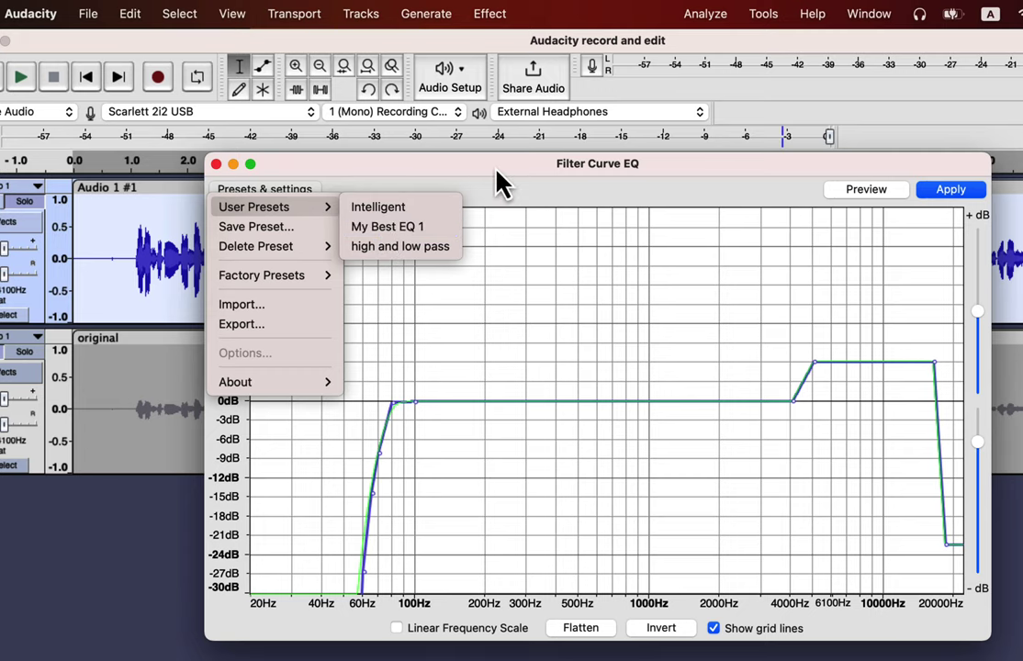
click(952, 191)
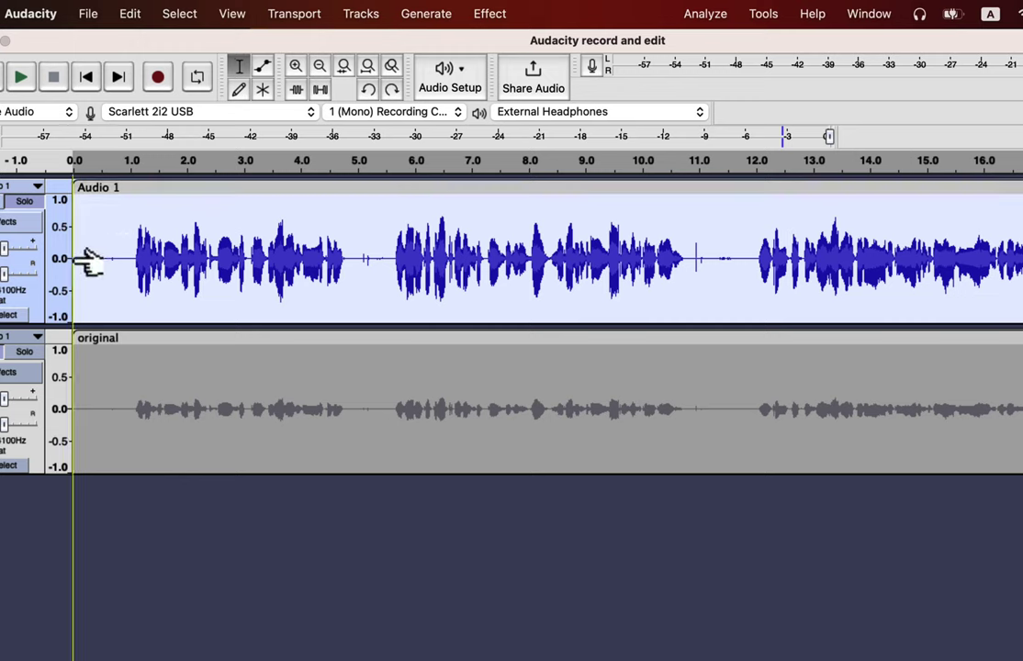
Step: Play the equalized track from the start and compare it with the original by alternating solo between the two tracks
key(space)
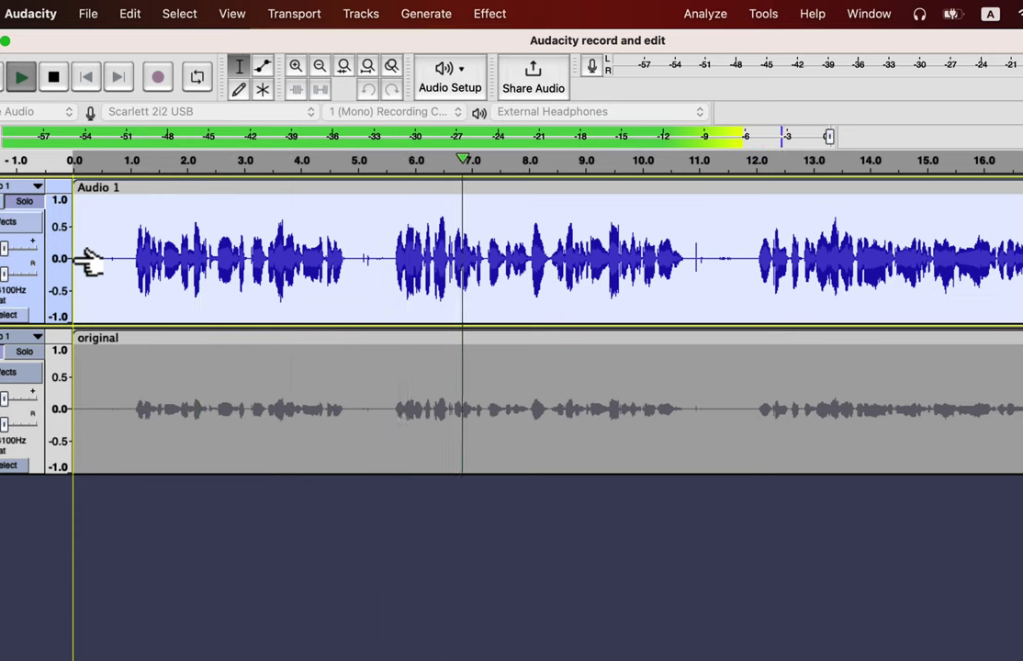
key(space)
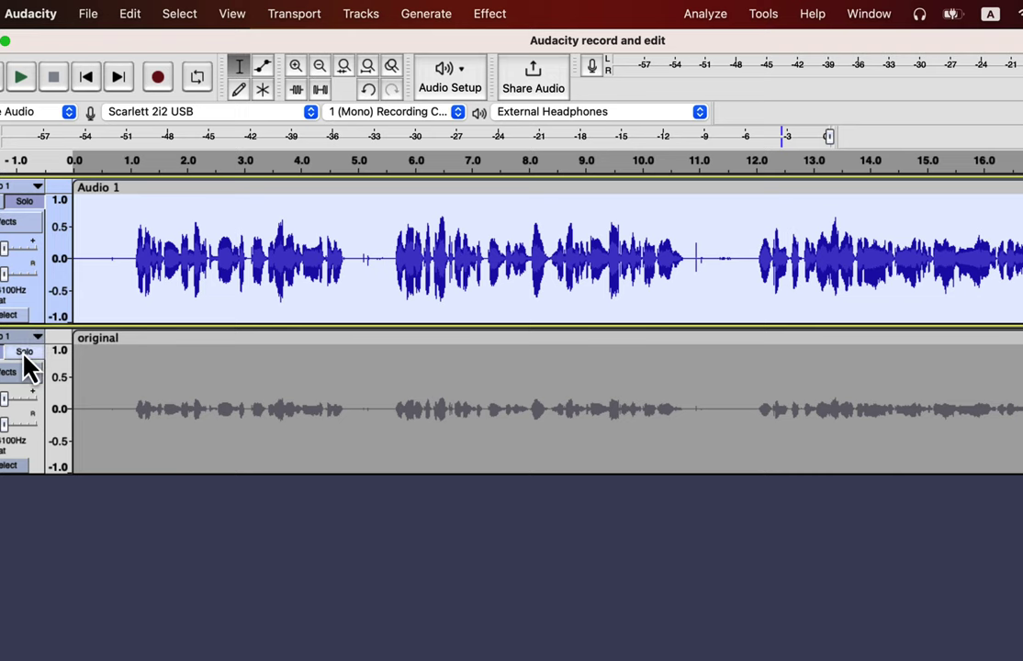
click(85, 381)
key(space)
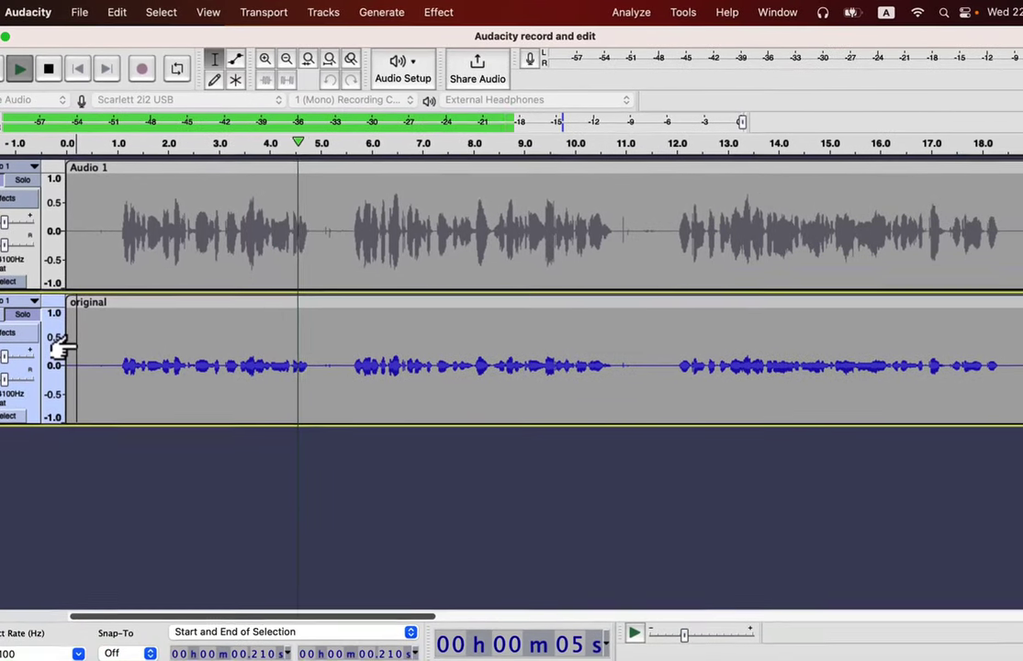
click(27, 180)
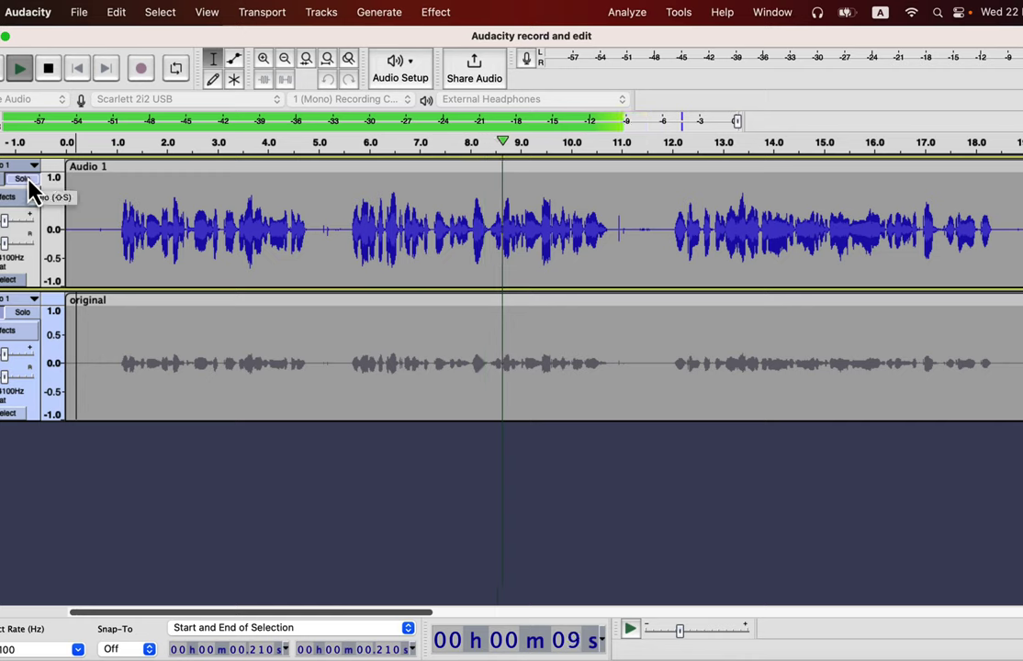
click(22, 313)
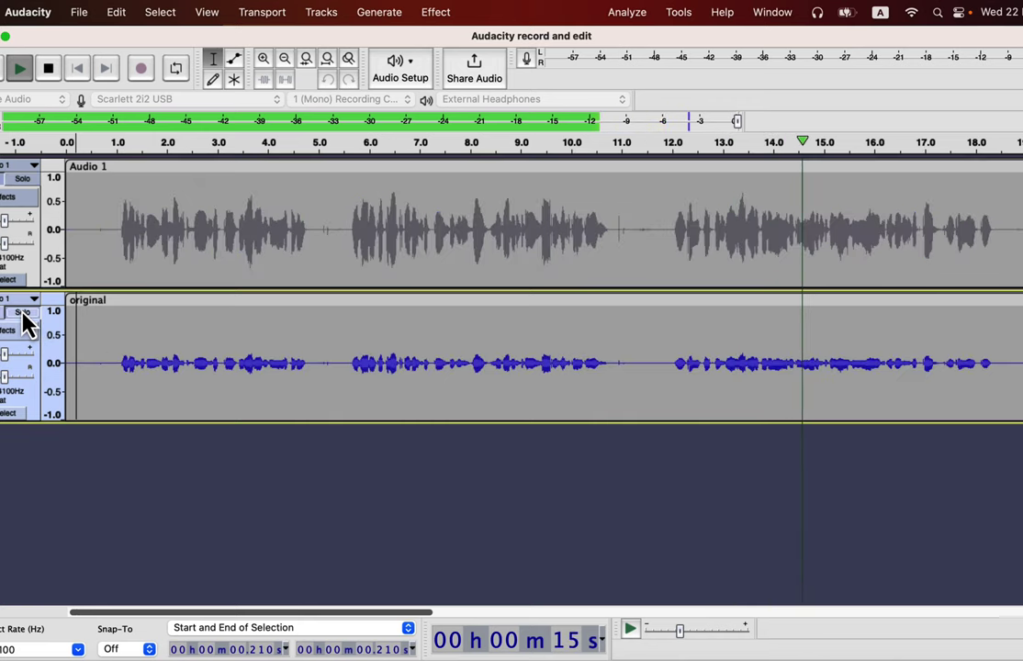
click(23, 180)
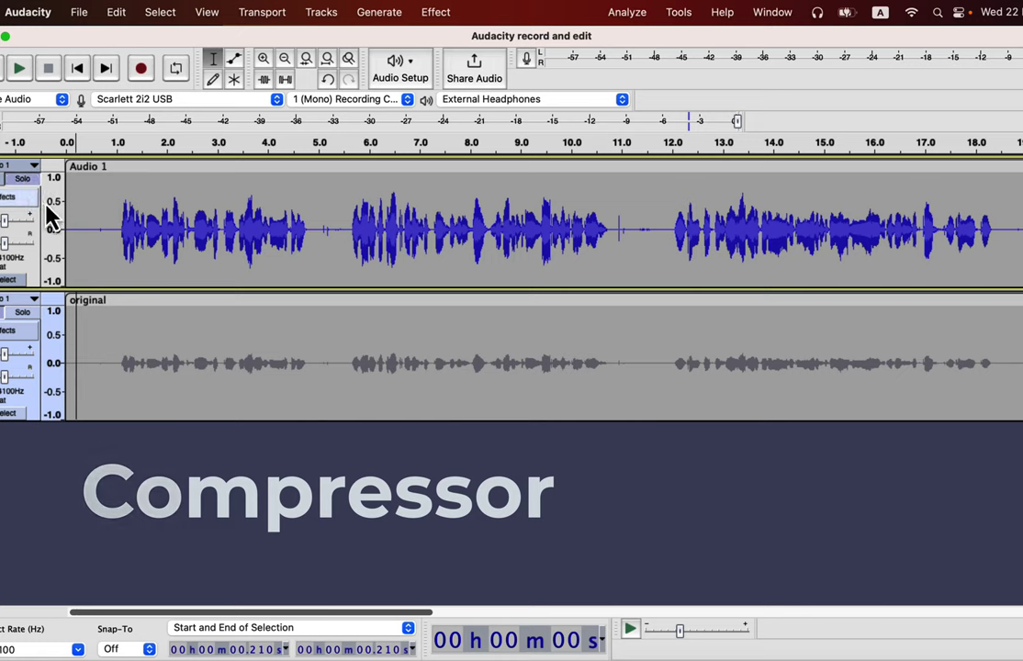
Step: Select the whole Audio 1 clip, open the Compressor effect for it and bring up its preset options
double_click(144, 211)
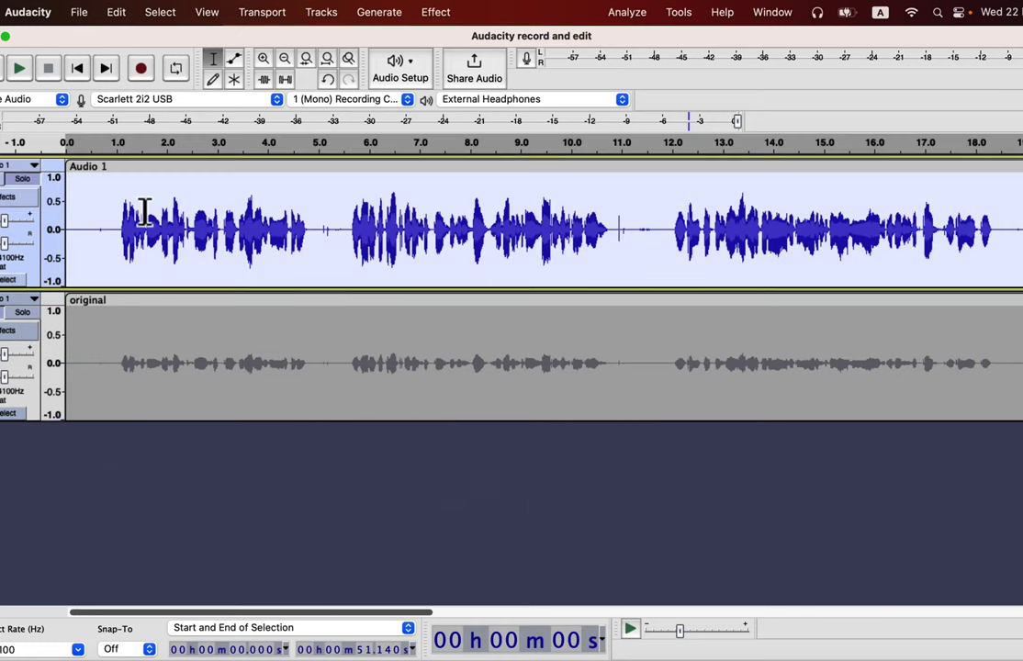
click(439, 12)
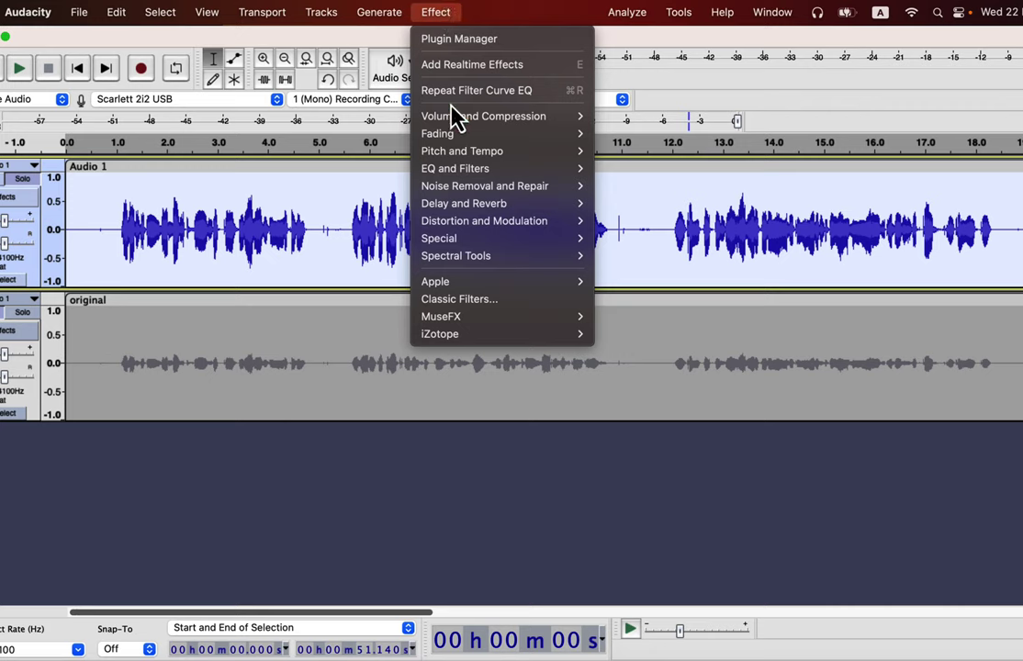
mouse_move(454, 119)
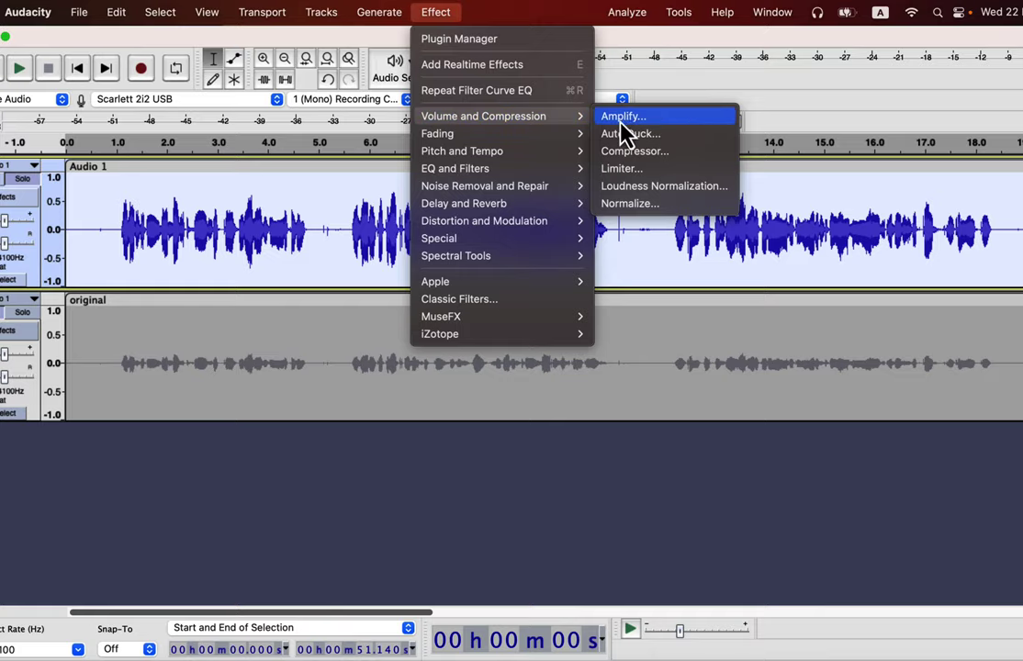
click(675, 165)
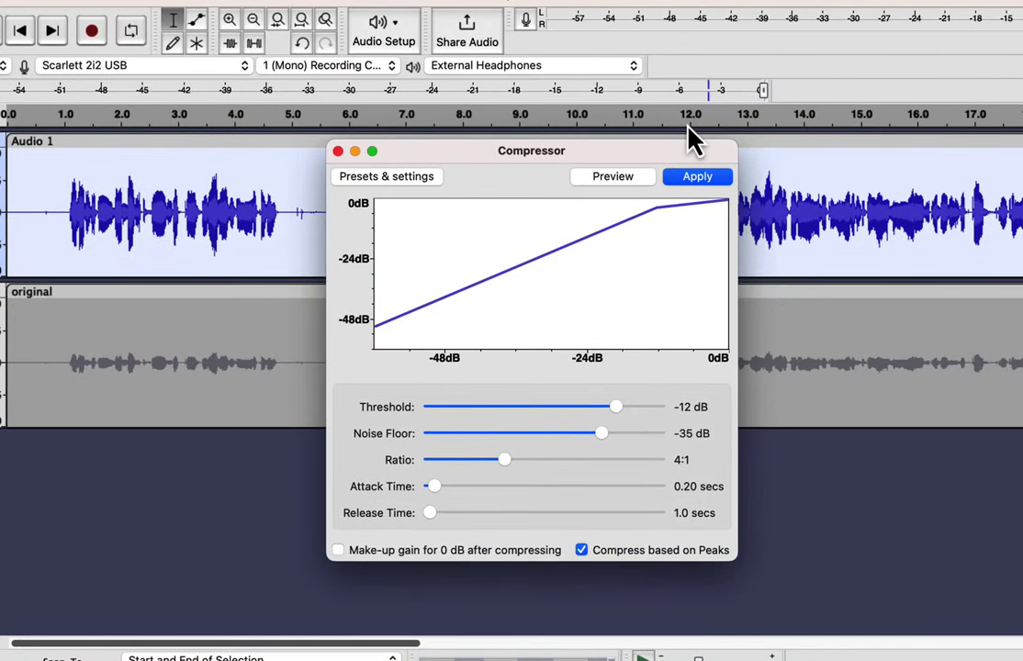
click(417, 178)
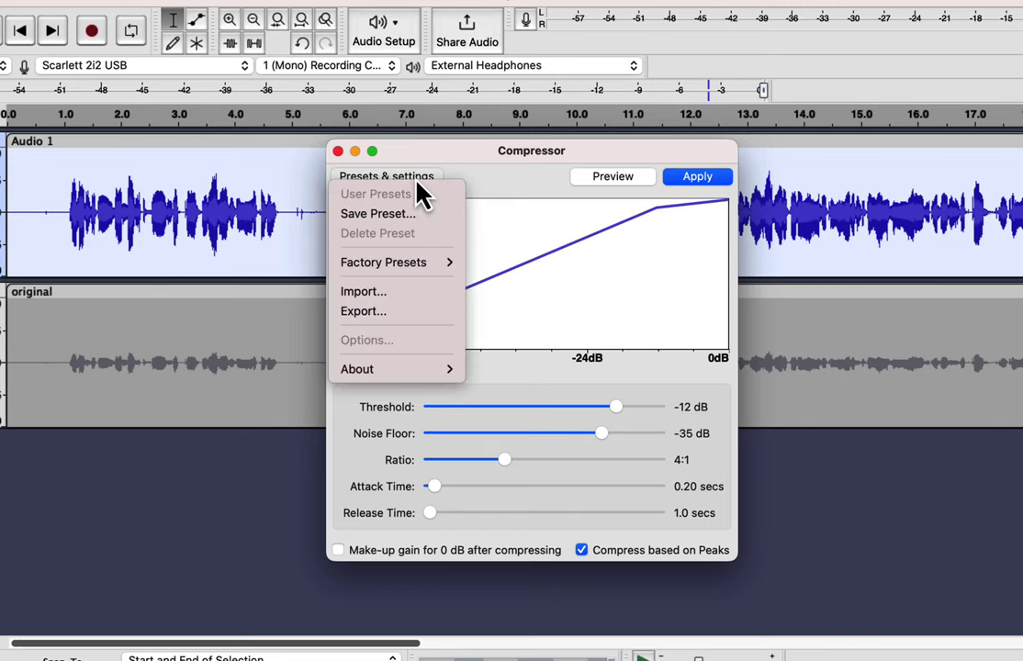
Step: Load the Compressor's factory defaults, enable compression based on peaks, disable make-up gain and set the threshold to -8 dB
mouse_move(411, 262)
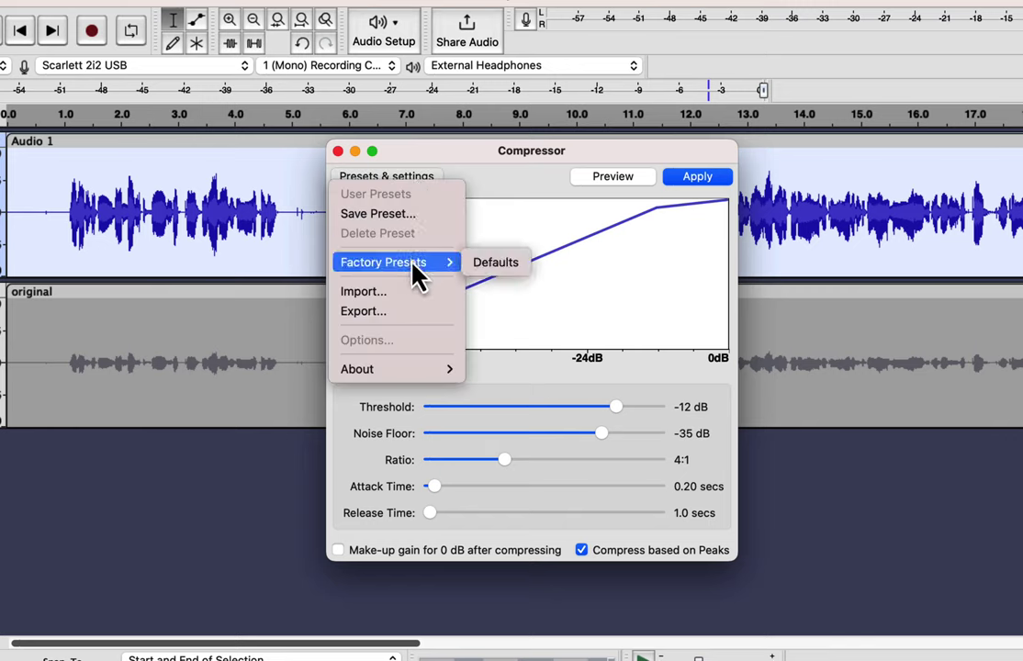
click(496, 263)
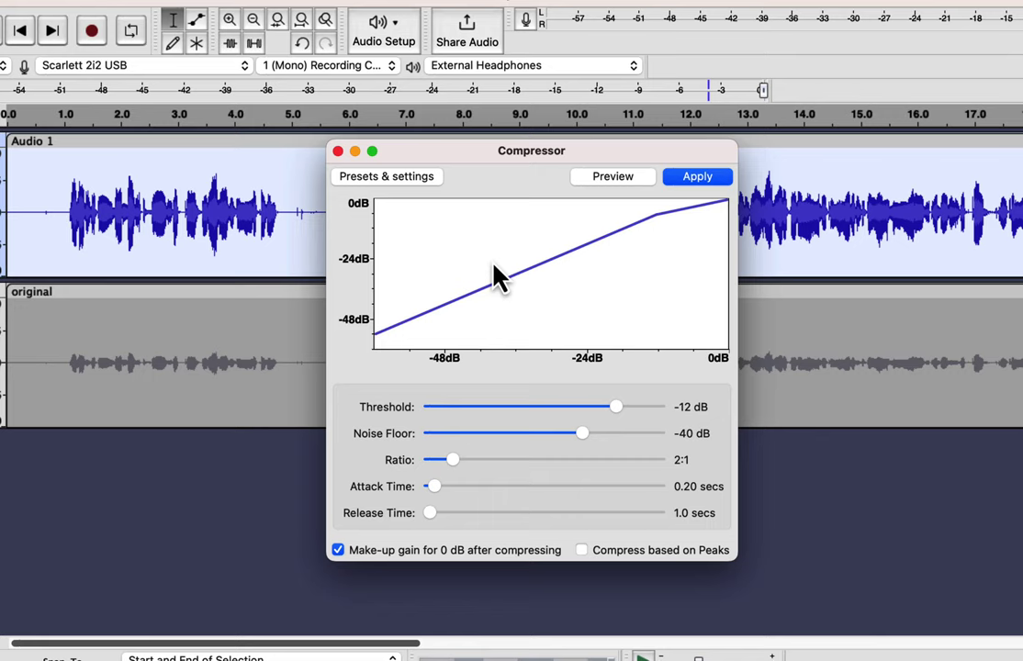
click(582, 551)
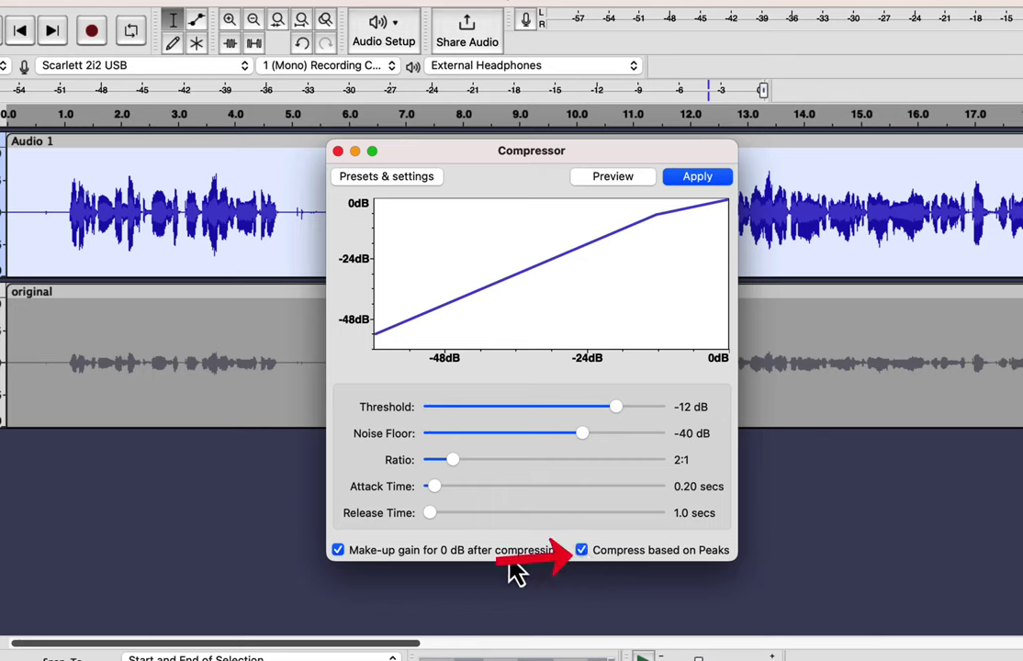
click(339, 551)
click(338, 551)
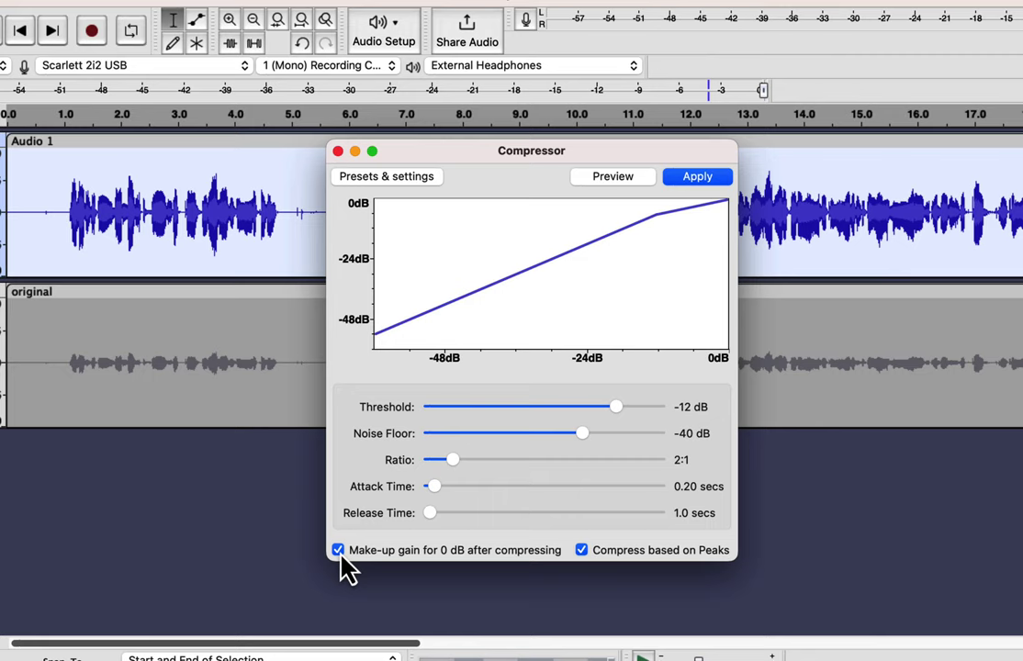
click(339, 551)
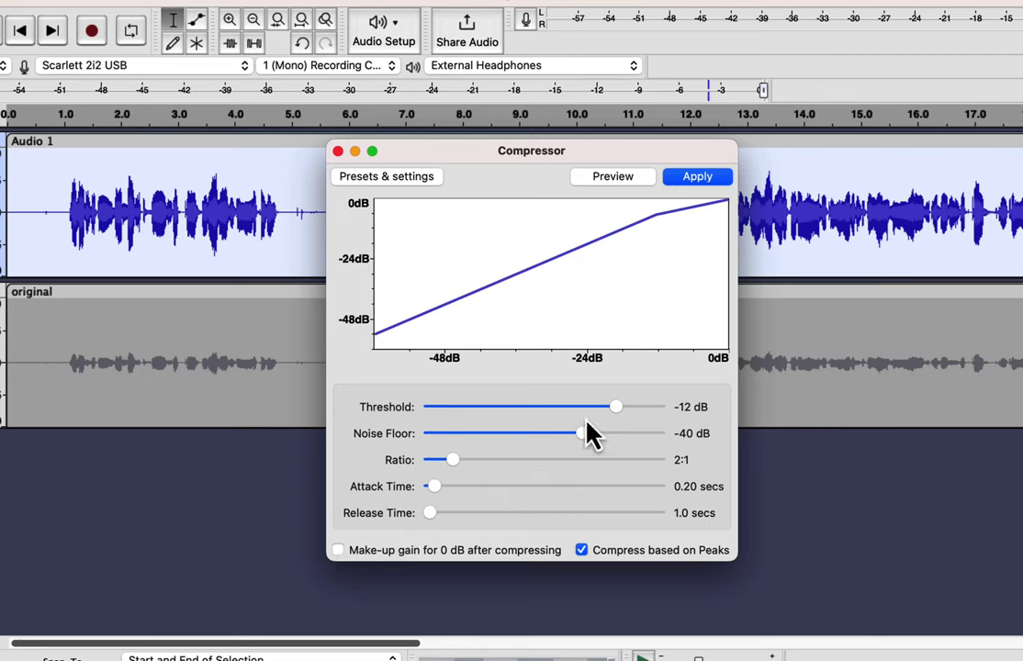
mouse_move(616, 407)
mouse_down()
mouse_move(589, 407)
mouse_move(628, 407)
mouse_up()
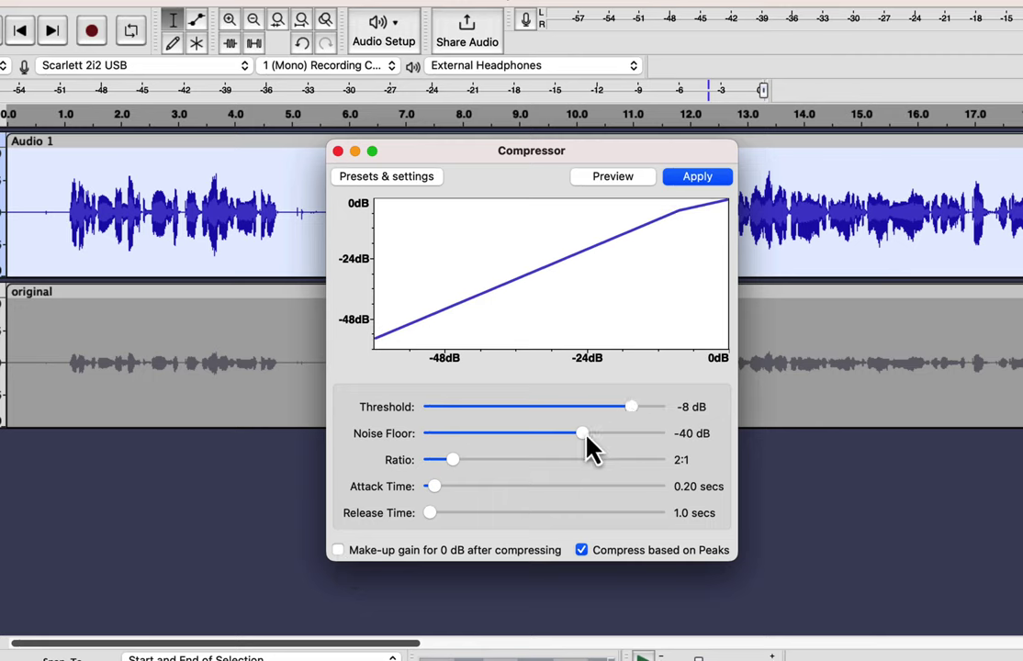
mouse_move(568, 433)
mouse_down()
mouse_move(610, 430)
mouse_move(566, 431)
mouse_up()
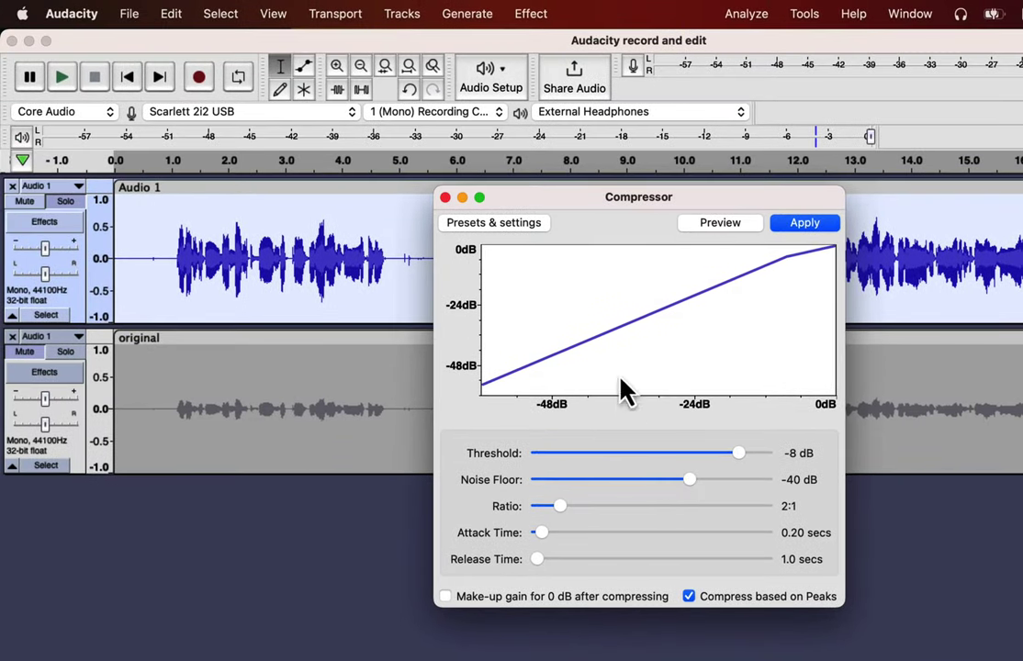
Step: Reload the Compressor's factory default settings and close the effect without applying it
click(532, 226)
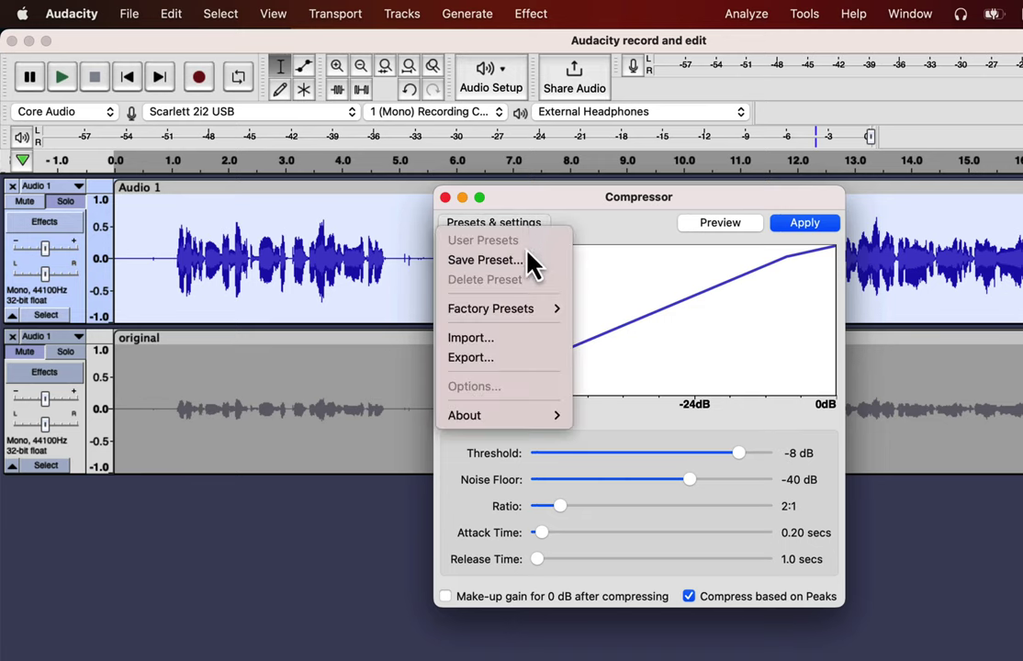
mouse_move(521, 310)
click(582, 312)
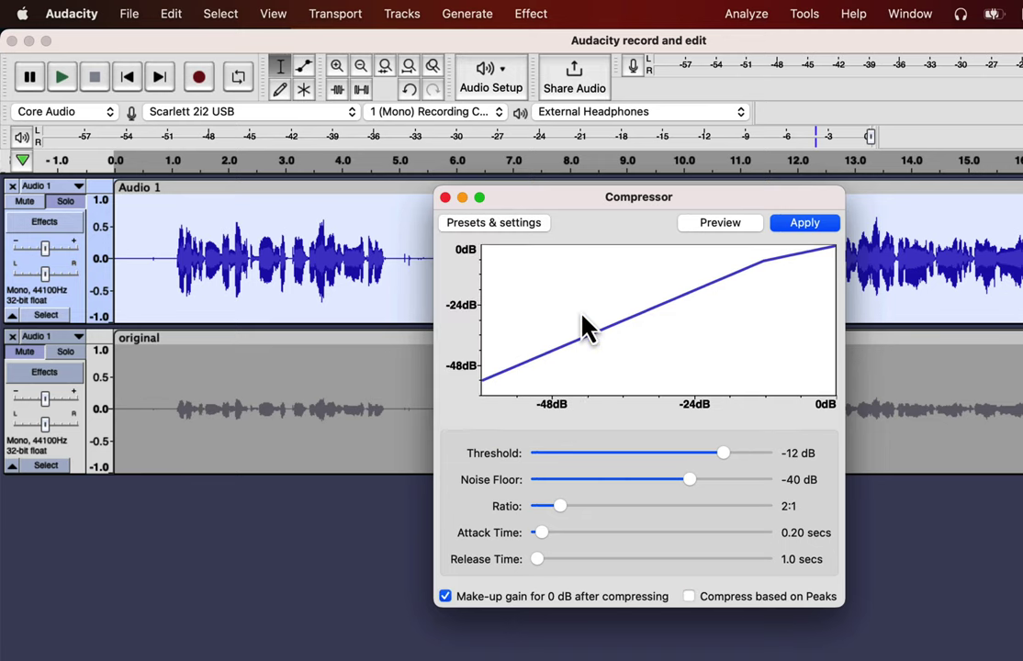
click(444, 198)
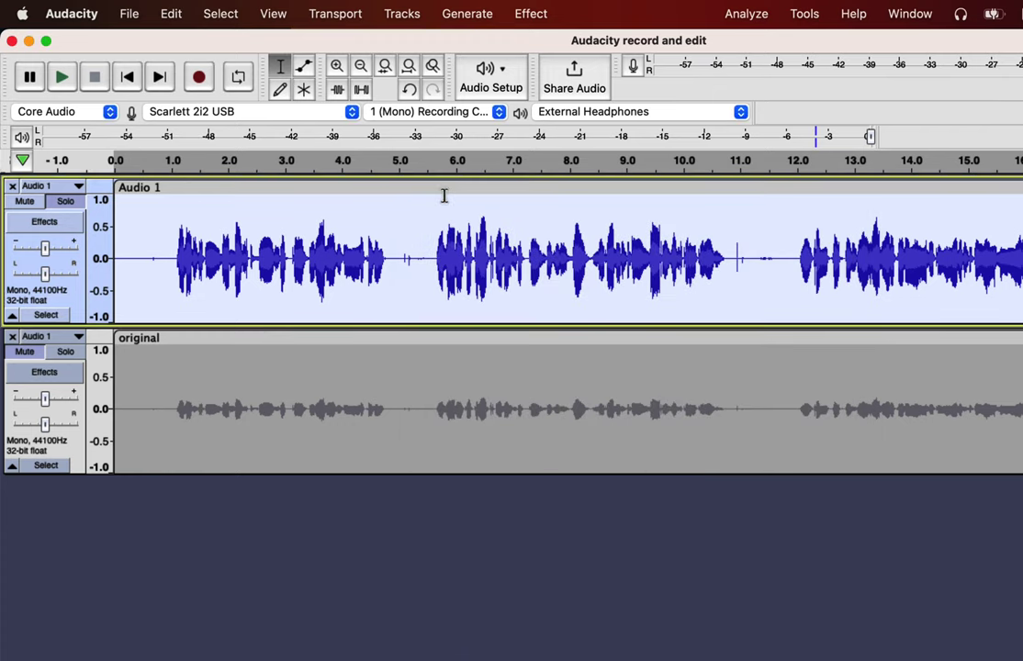
Step: Revert the project through its history to the Modified Clip Name state, before any effects were applied
click(273, 13)
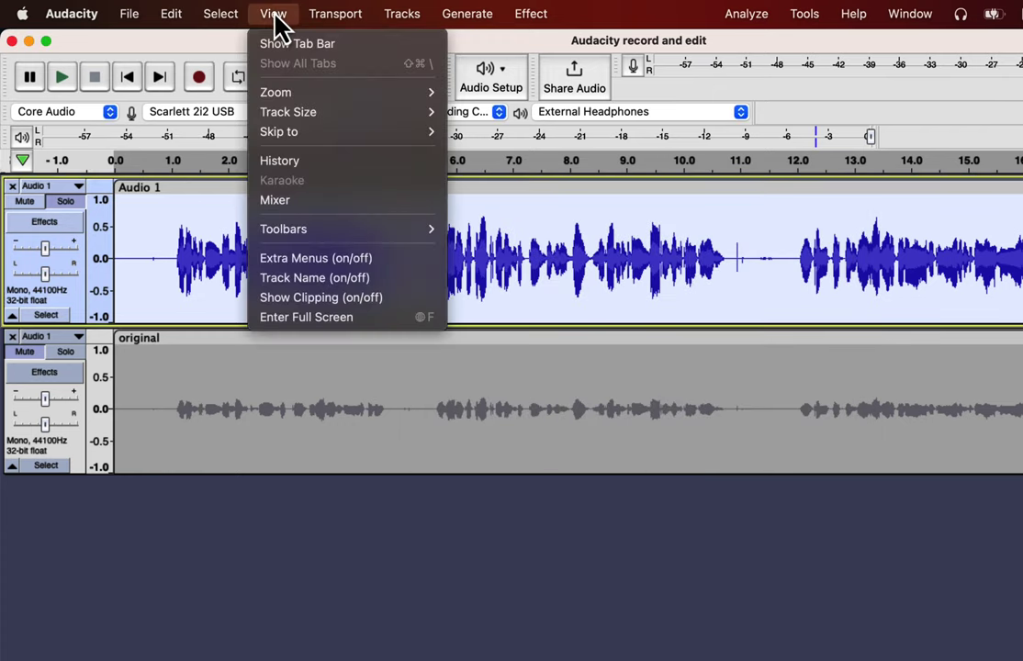
click(276, 162)
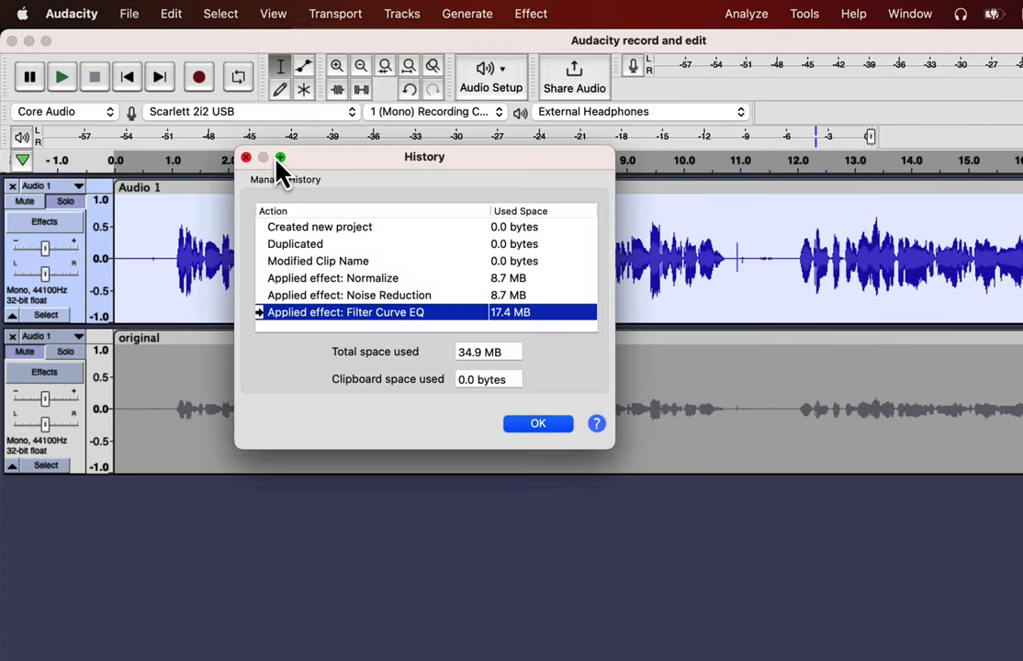
click(301, 263)
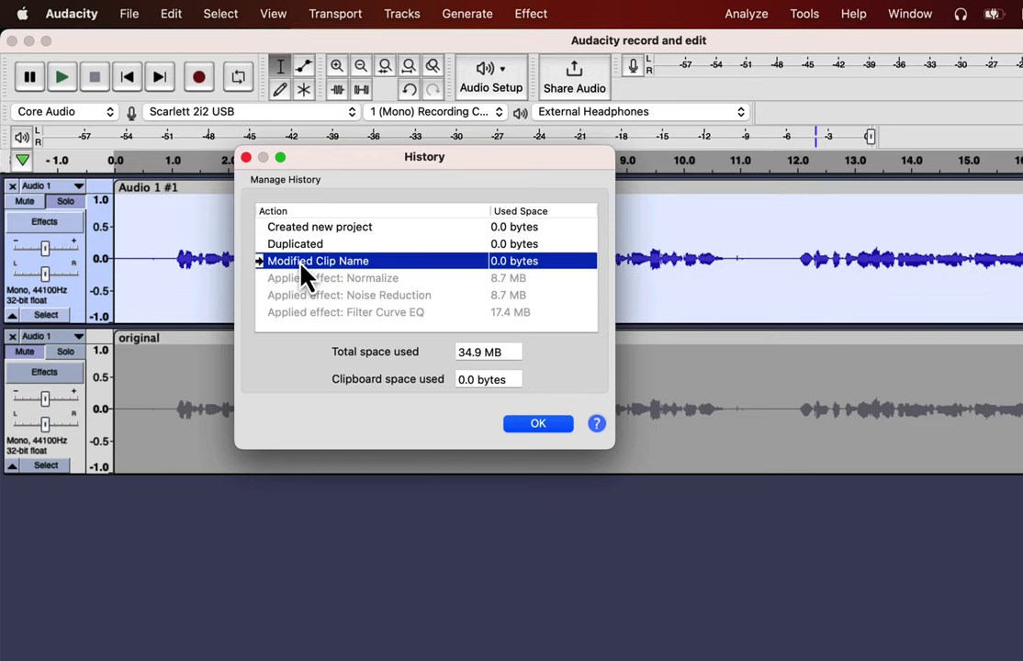
click(521, 423)
Step: Apply Noise Reduction to the whole Audio 1 #1 clip with 6 dB reduction, sensitivity 6.00 and 6 frequency smoothing bands
click(320, 303)
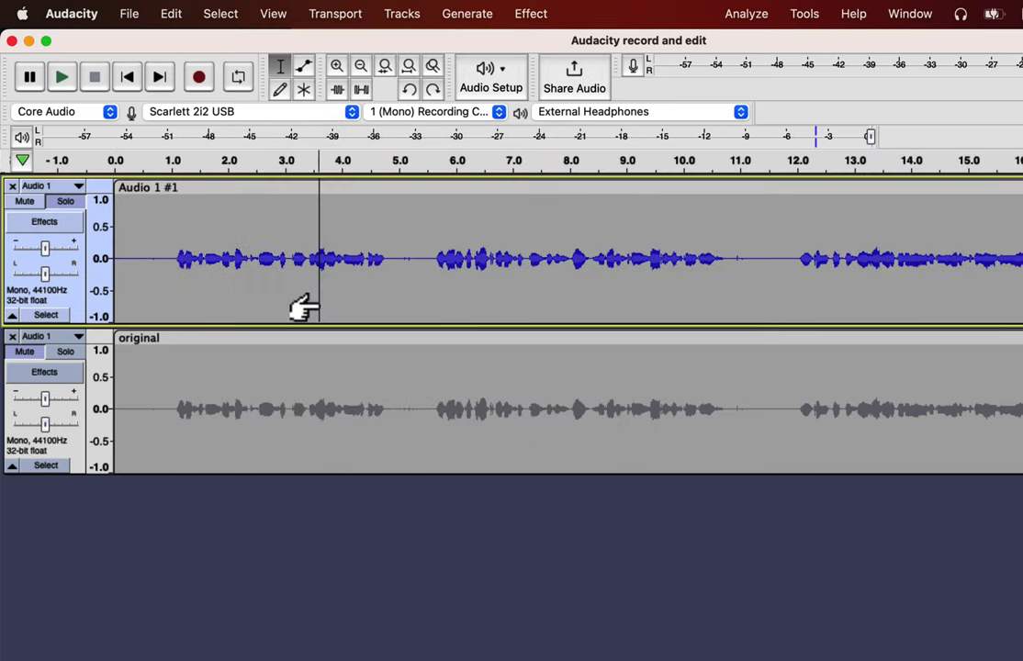
drag(170, 262, 110, 272)
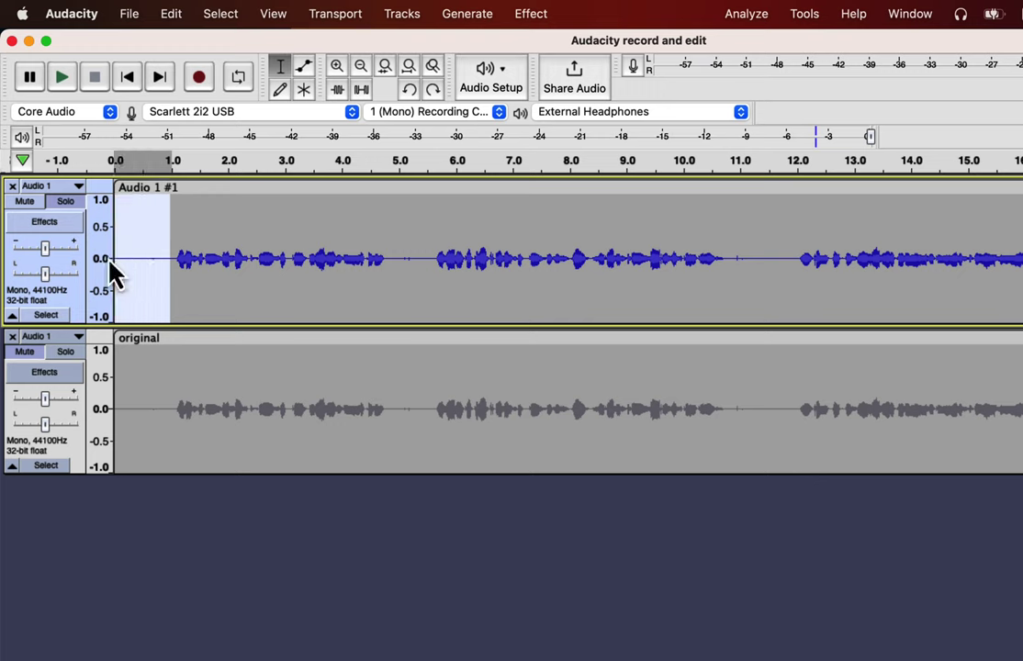
double_click(209, 233)
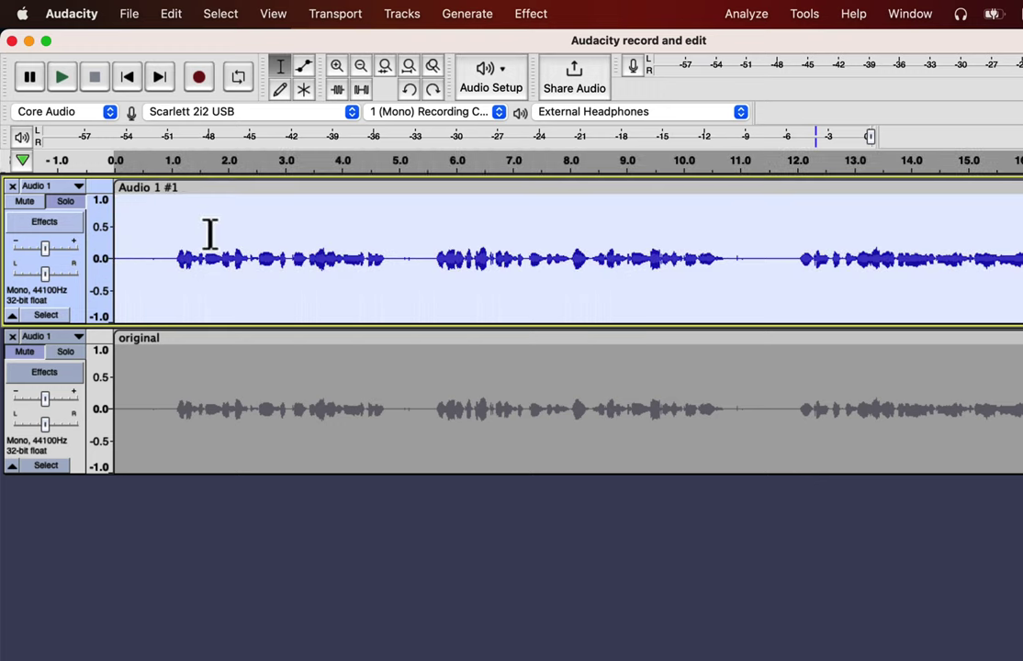
click(536, 18)
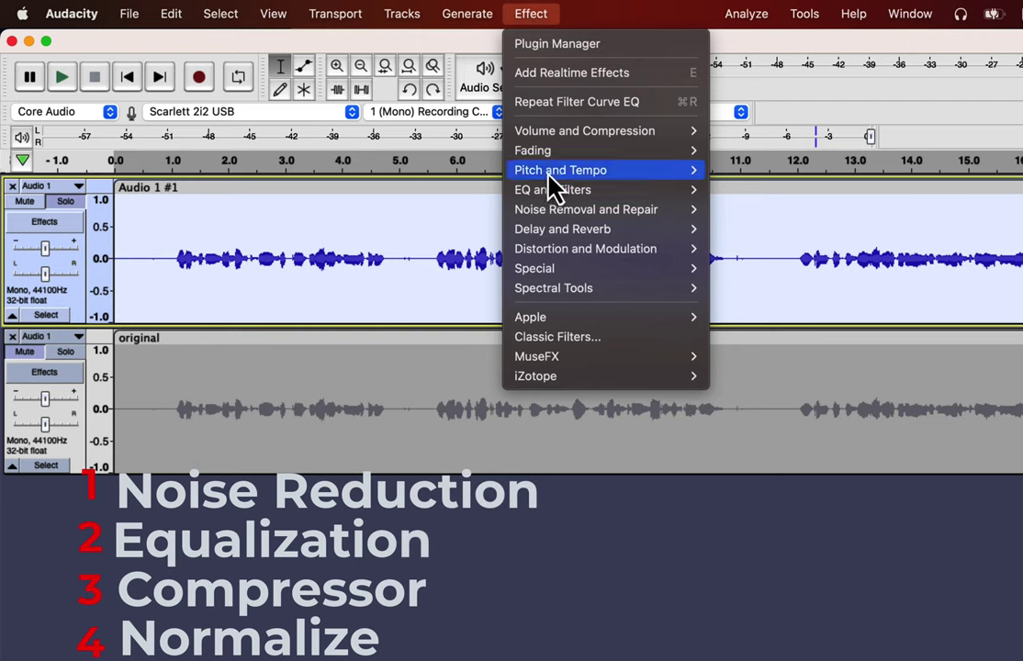
mouse_move(551, 212)
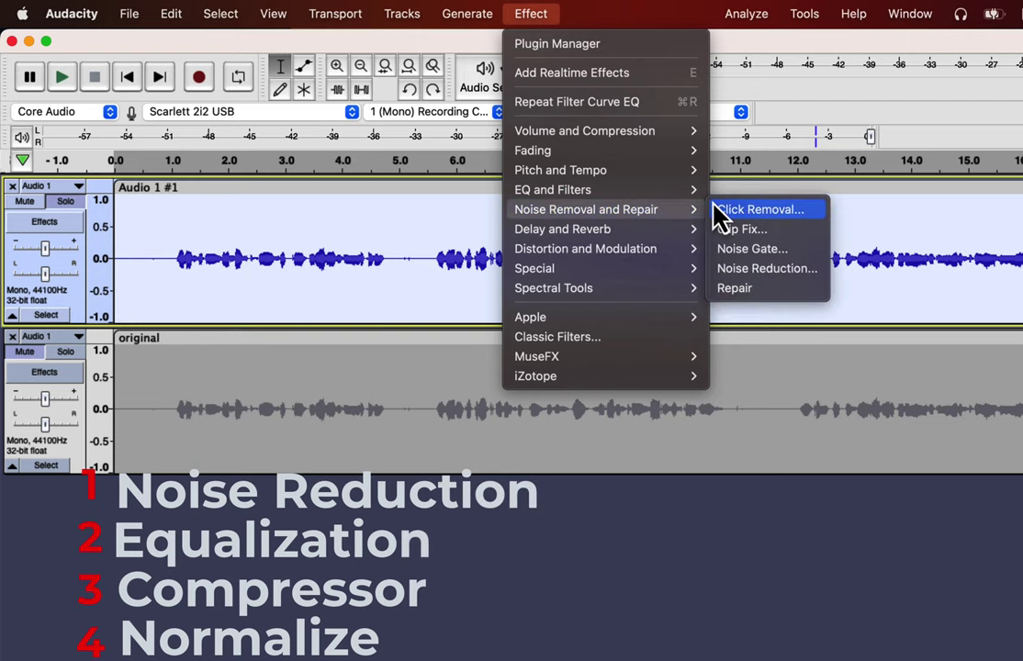
click(740, 269)
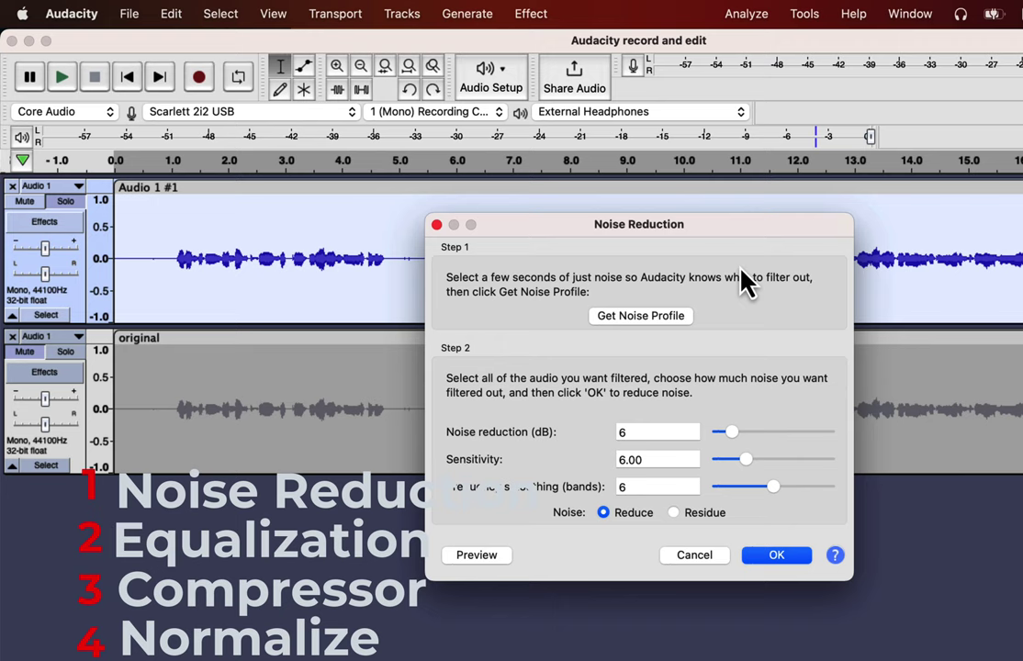
click(772, 562)
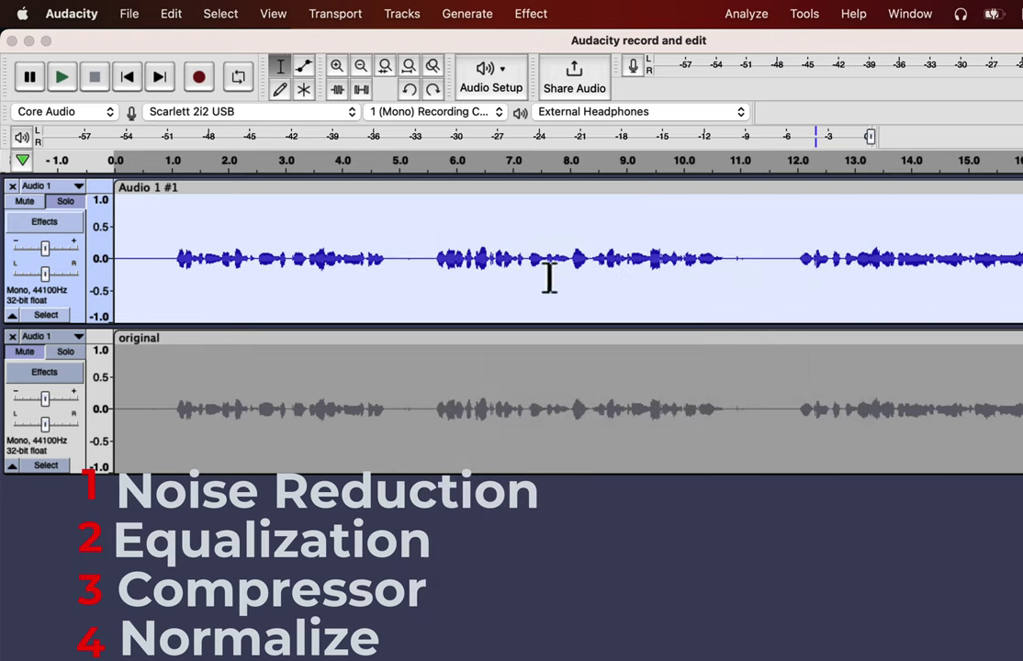
Step: Apply the Filter Curve EQ to the clip using the curve already set in the effect
click(531, 13)
mouse_move(700, 208)
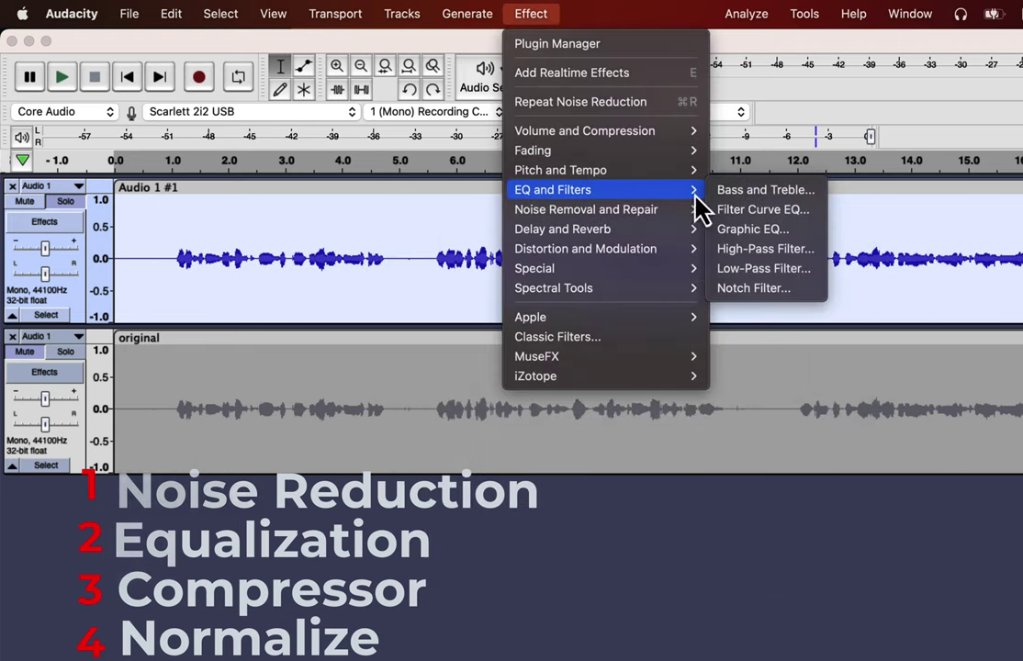
click(751, 211)
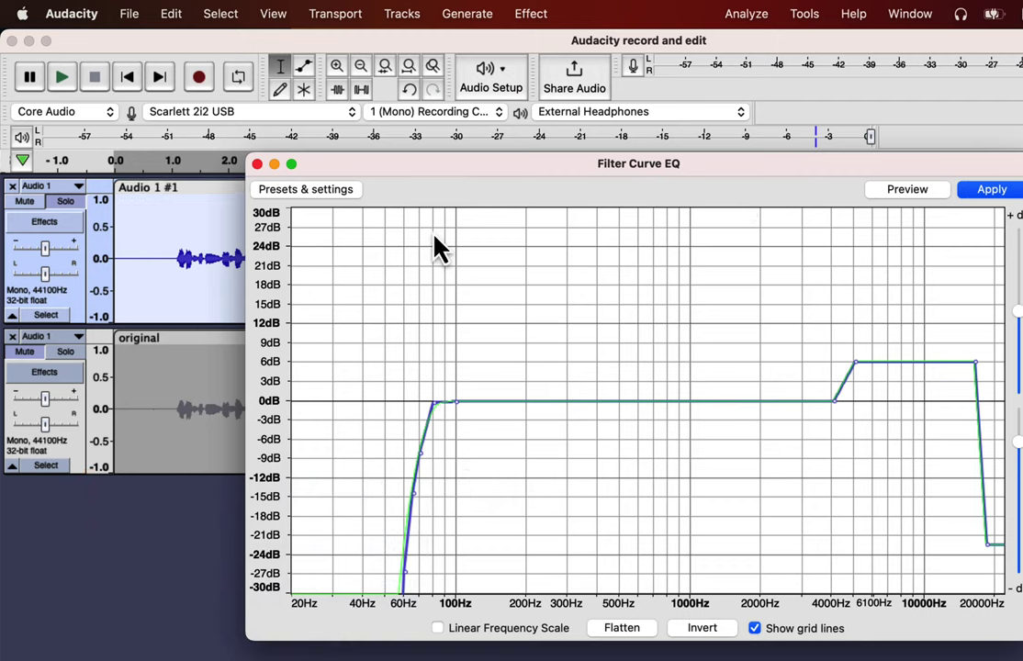
click(987, 192)
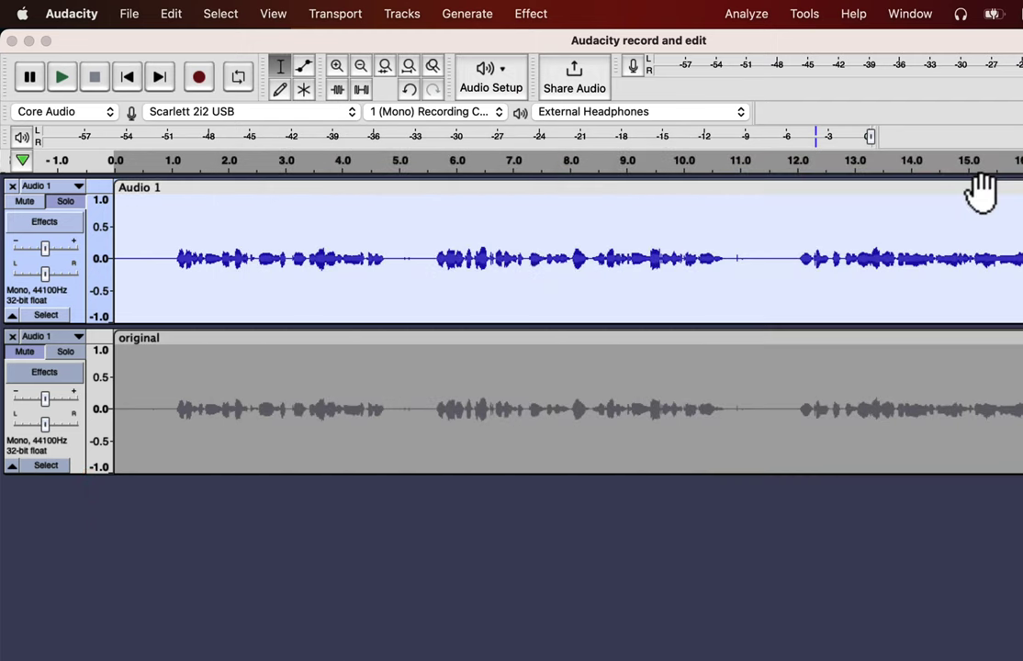
Step: Examine the equalized clip's peaks along the timeline, with both tracks enlarged to fill the window height
scroll(979, 219, right, 5)
scroll(979, 222, right, 8)
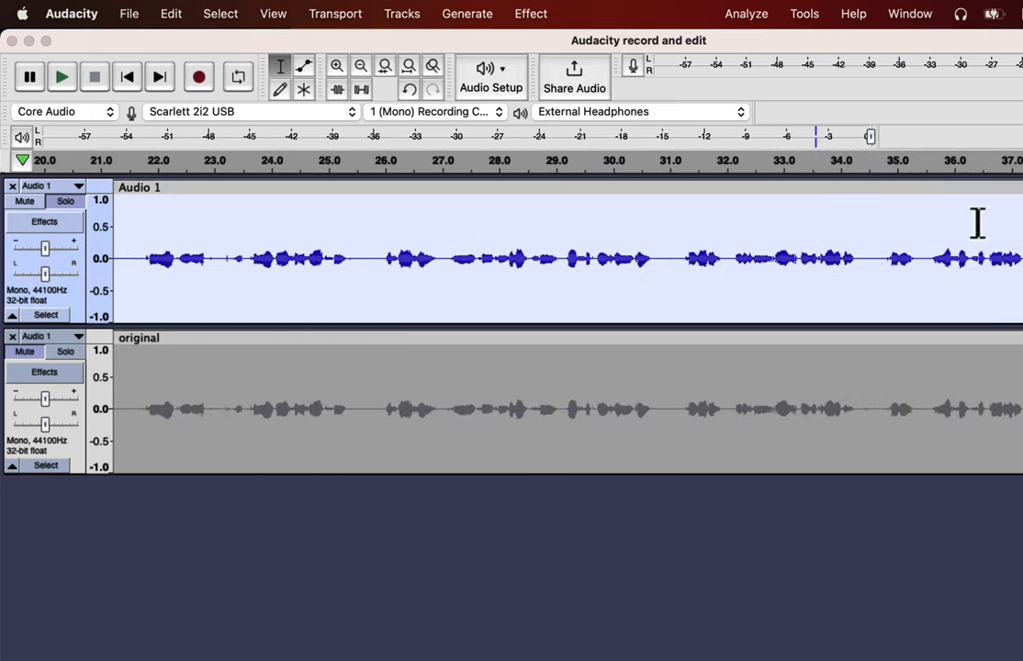
scroll(977, 223, right, 7)
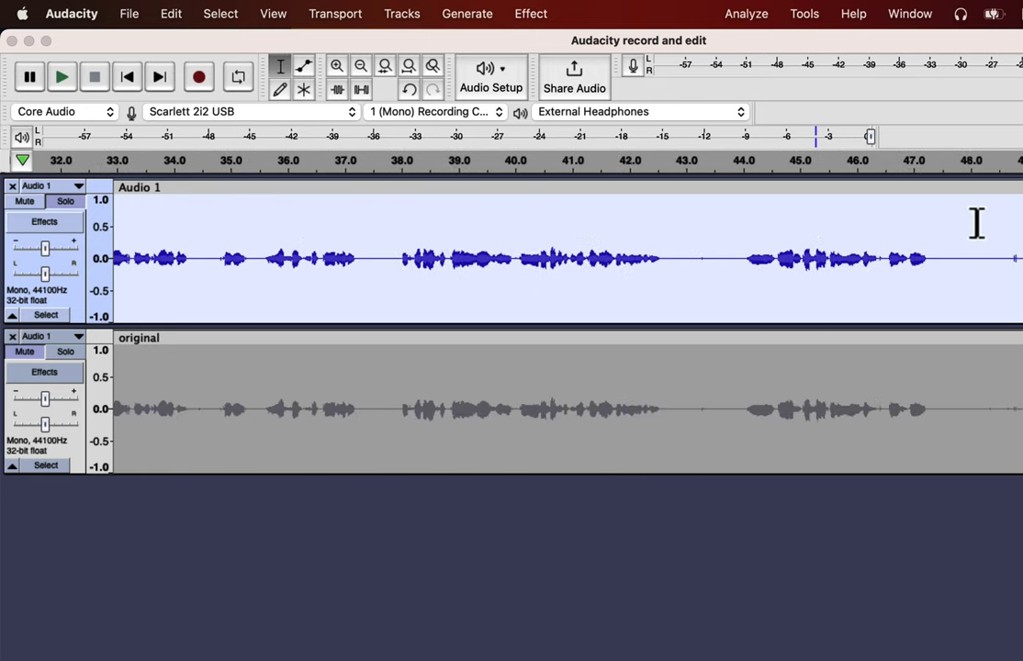
key(super+shift+f)
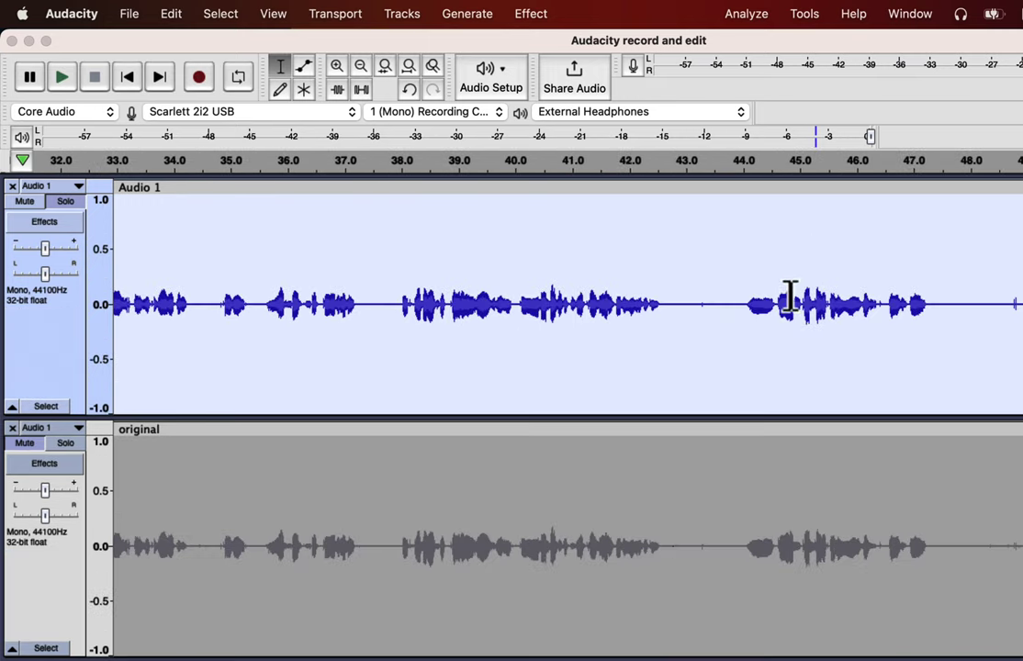
scroll(790, 295, left, 5)
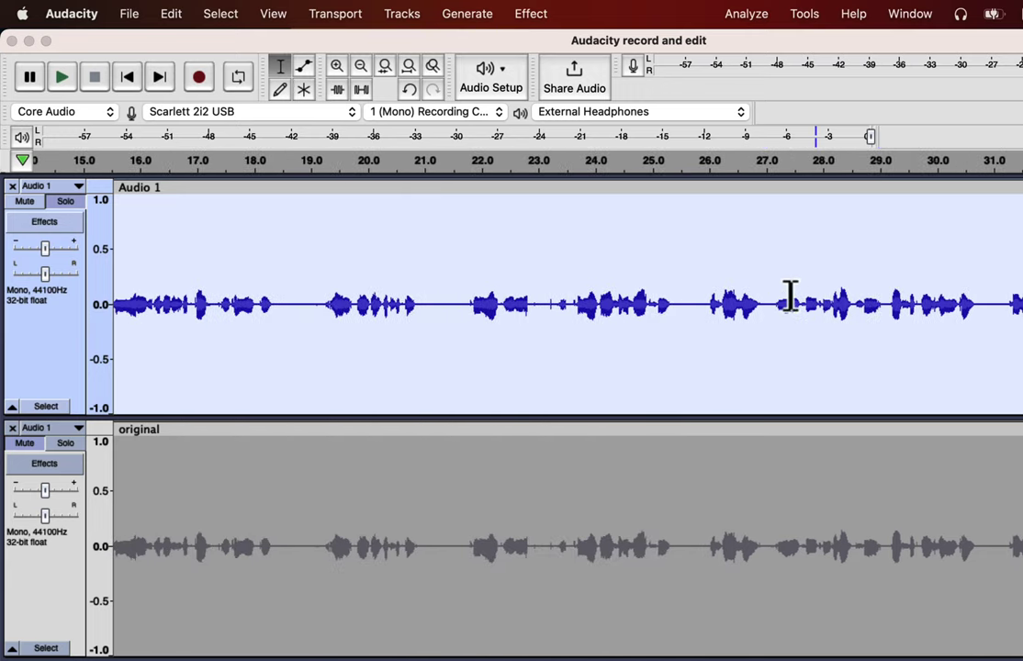
scroll(790, 296, left, 10)
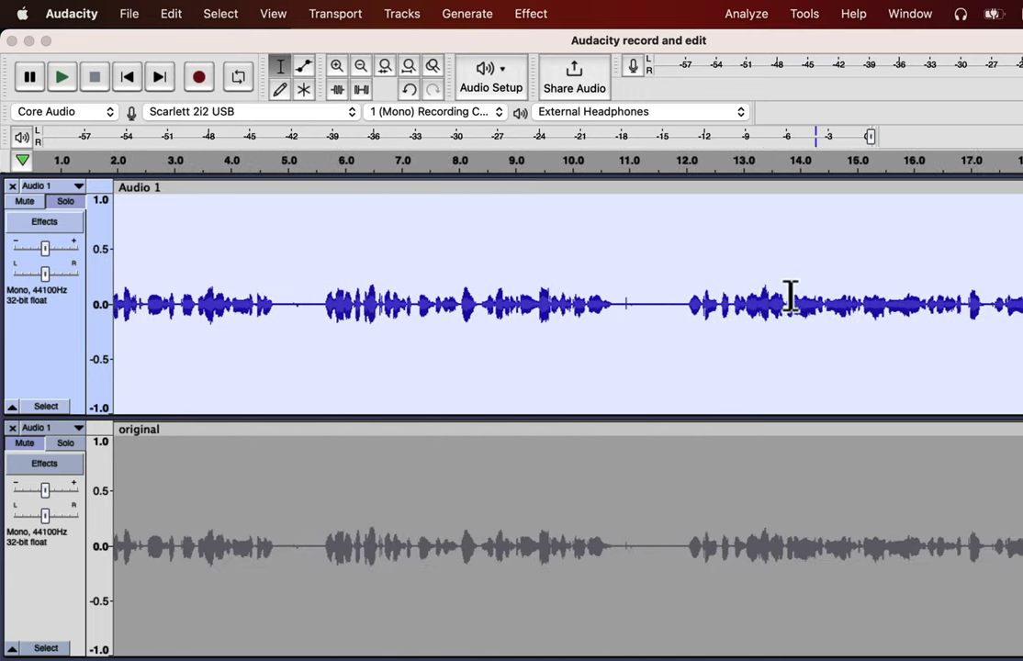
scroll(790, 296, left, 2)
Step: Play the speech from about 5.4 s and the silent first second to check their playback levels
click(388, 300)
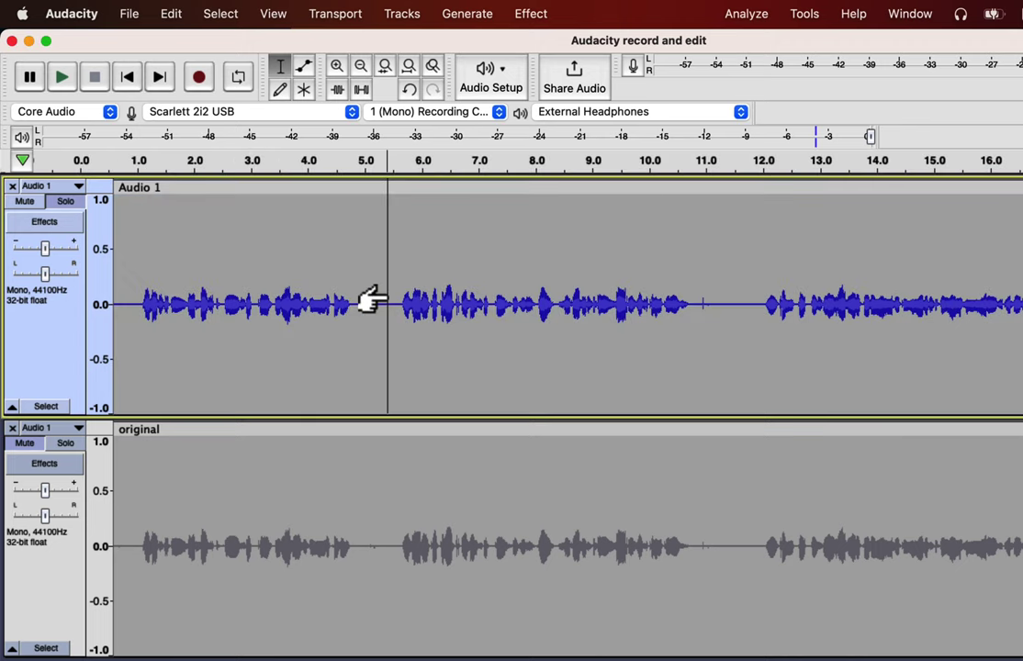
key(space)
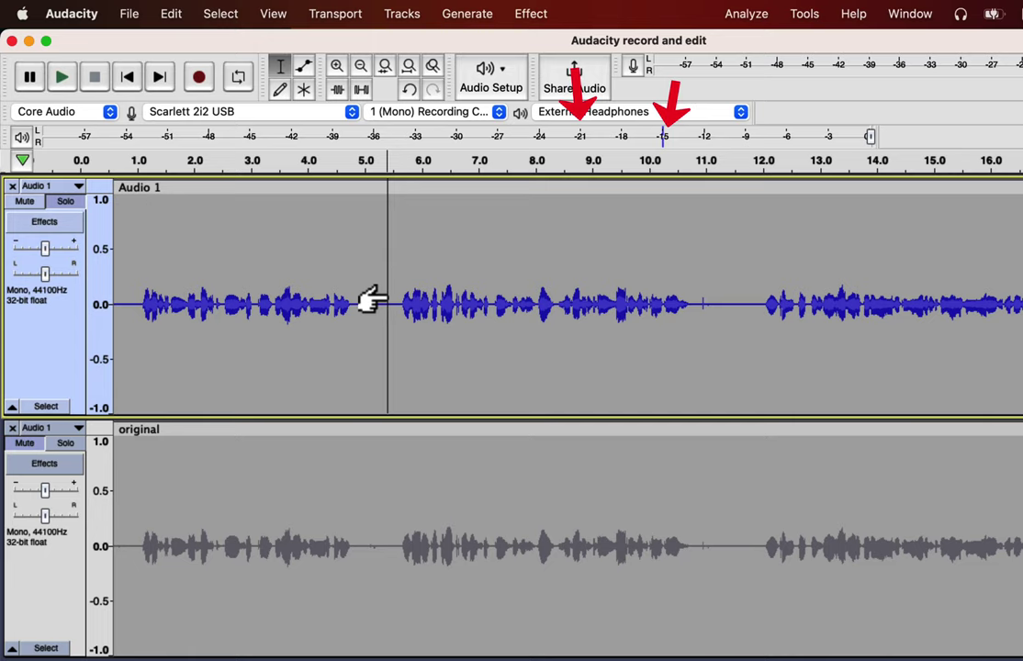
drag(138, 304, 109, 304)
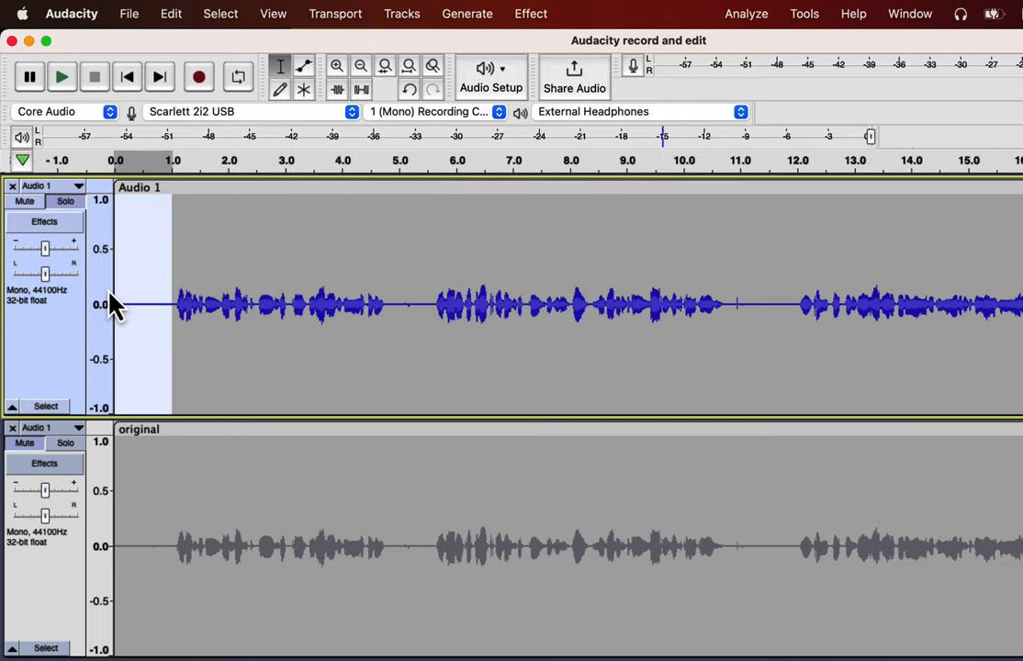
key(space)
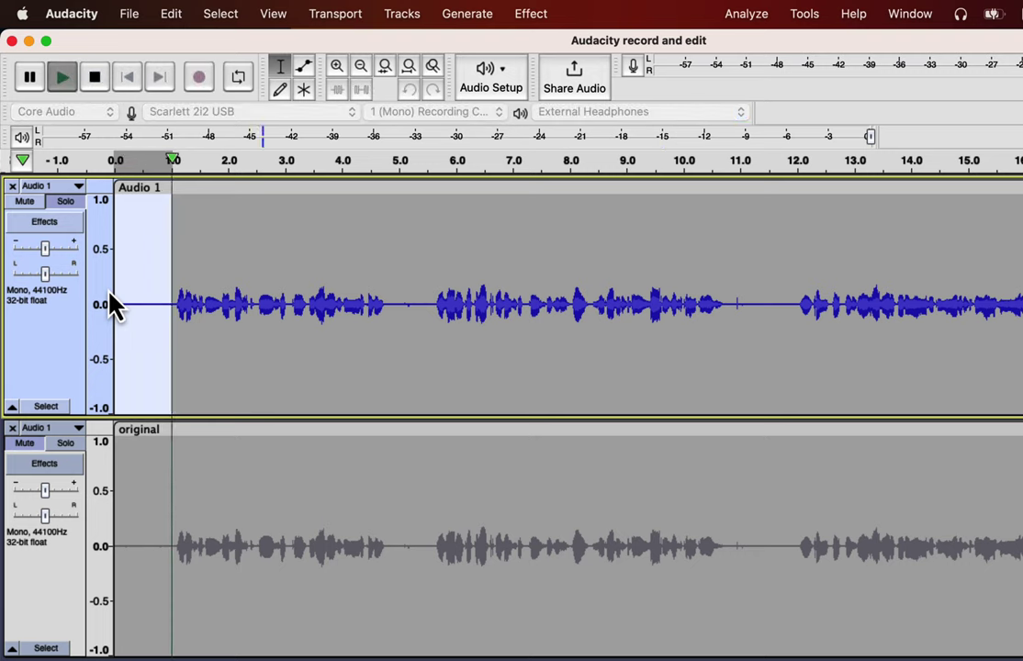
key(space)
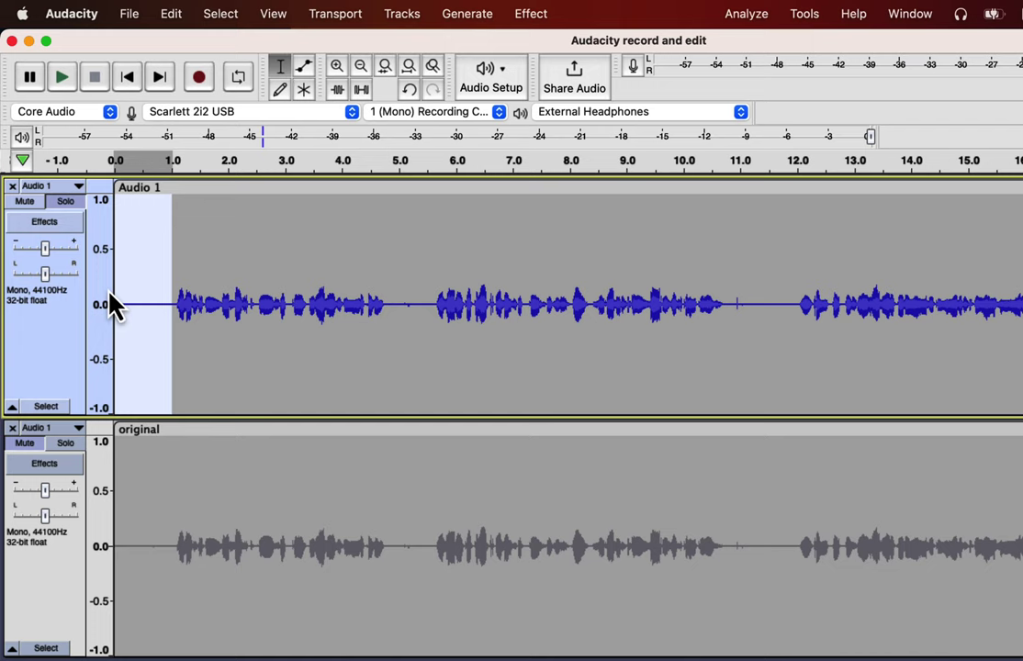
Step: Apply the Compressor to the whole upper Audio 1 clip with a -18 dB threshold and 4:1 ratio
double_click(229, 273)
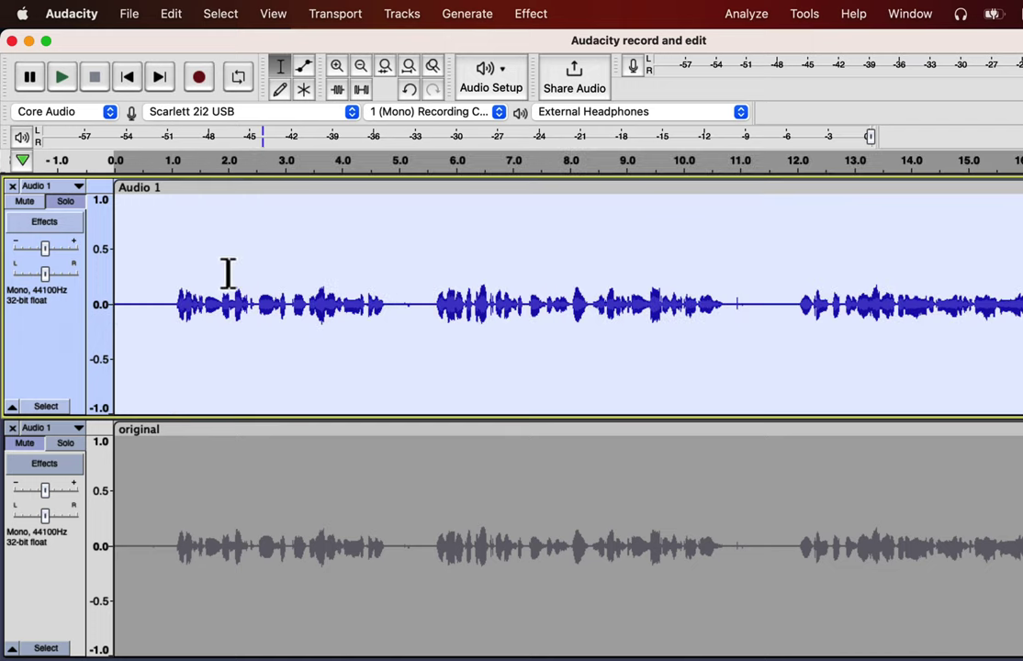
click(530, 14)
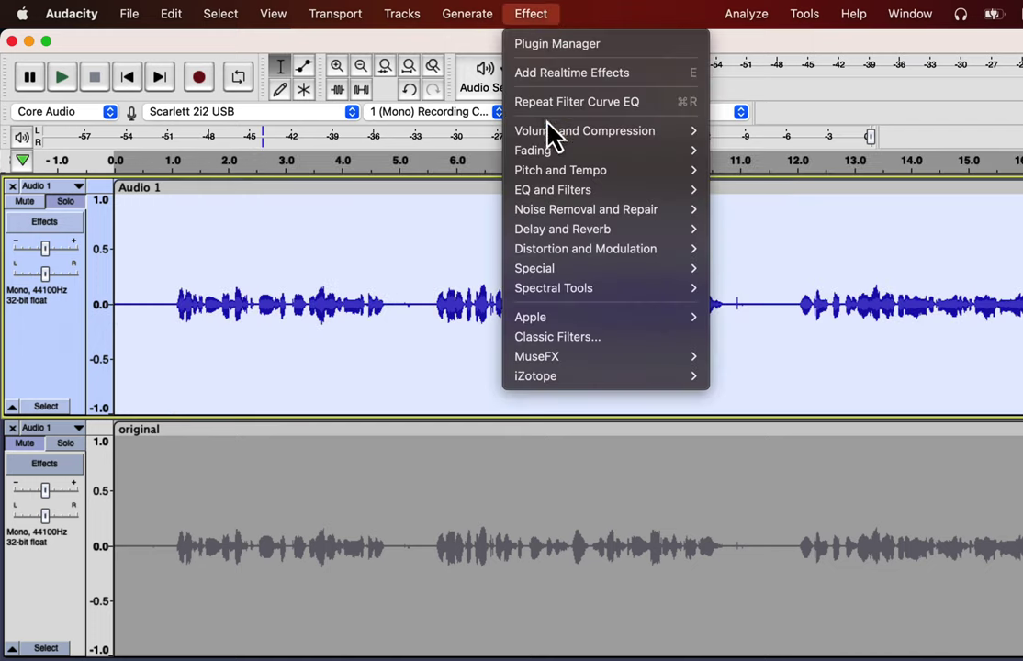
mouse_move(551, 133)
click(745, 173)
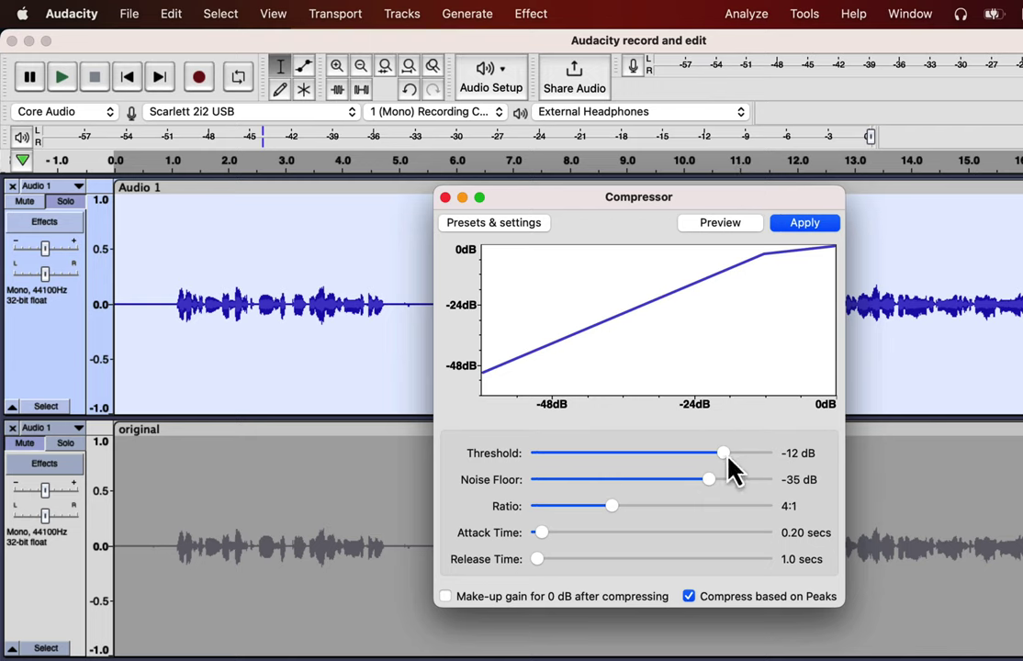
drag(724, 452, 701, 453)
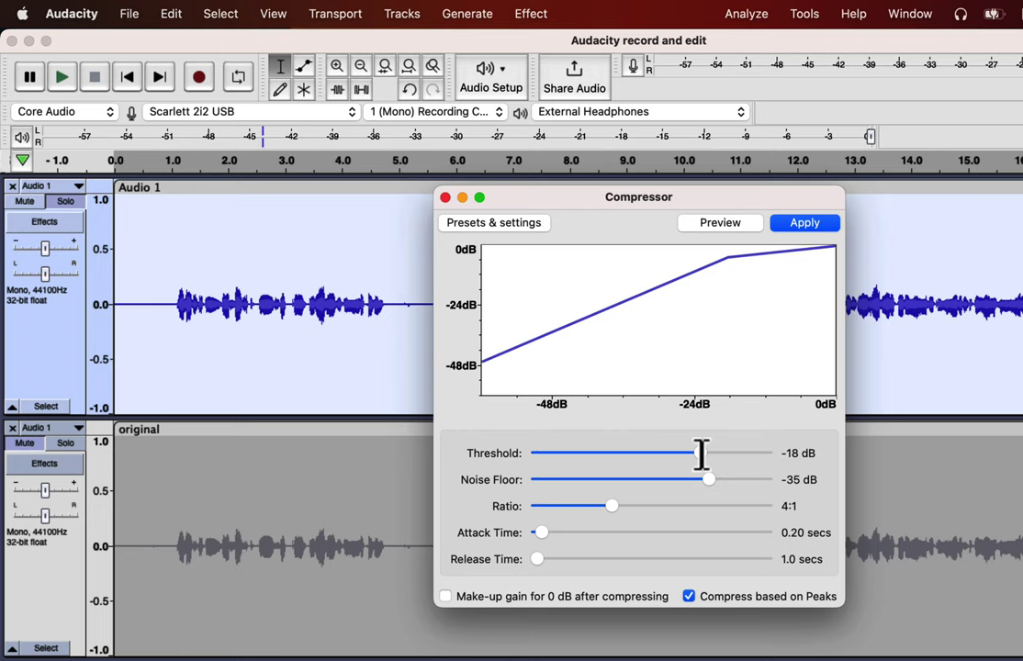
mouse_move(613, 512)
mouse_down()
mouse_move(584, 509)
mouse_move(614, 503)
mouse_up()
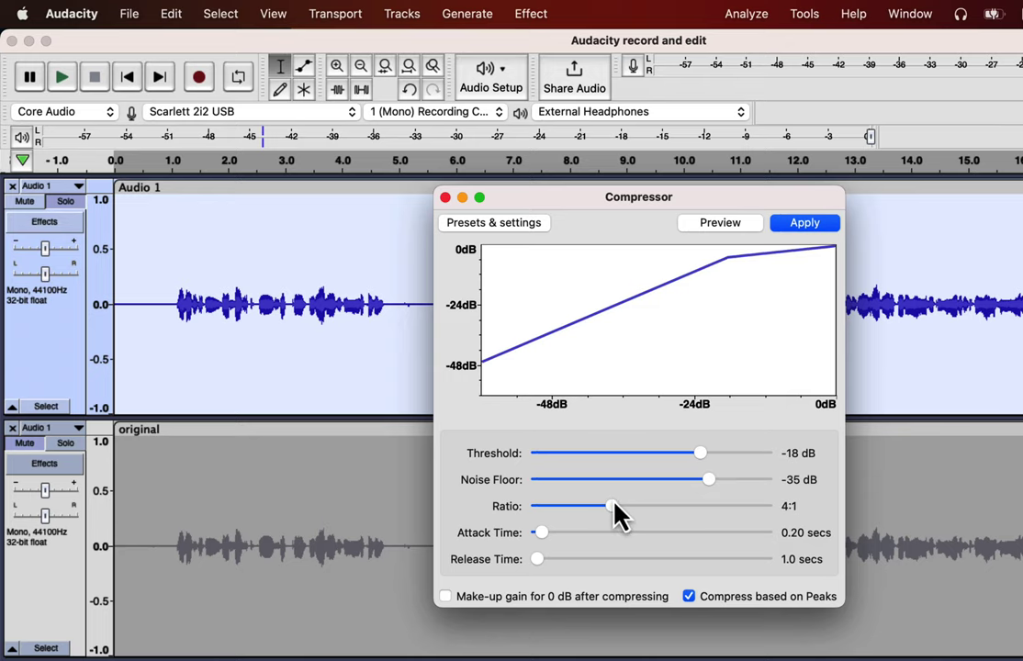
click(795, 224)
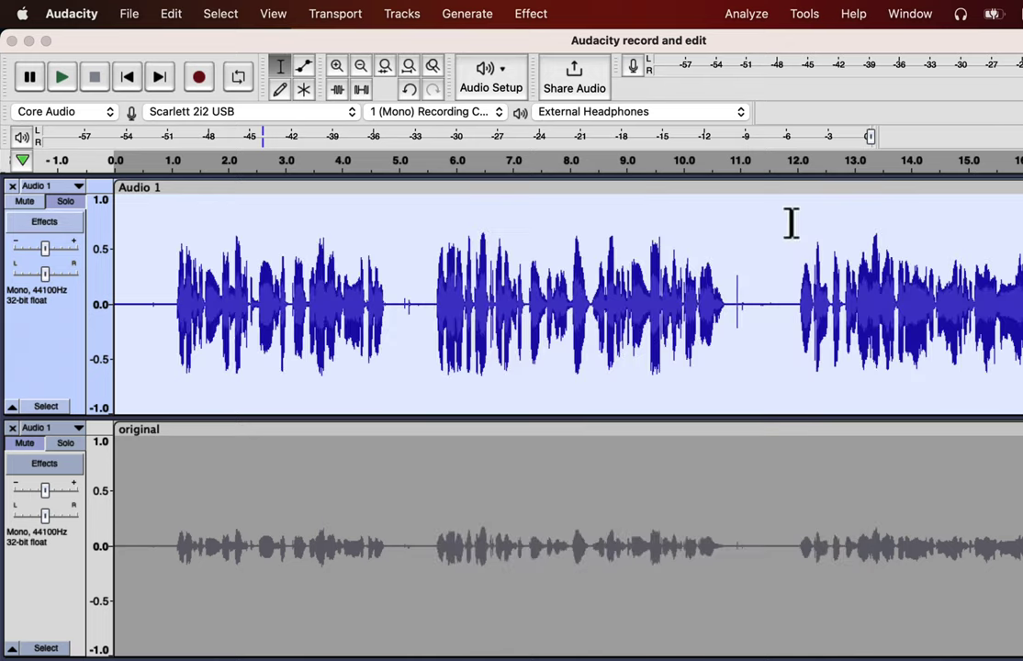
Step: Play the compressed Audio 1 clip from near its start to check its playback level
click(122, 282)
key(space)
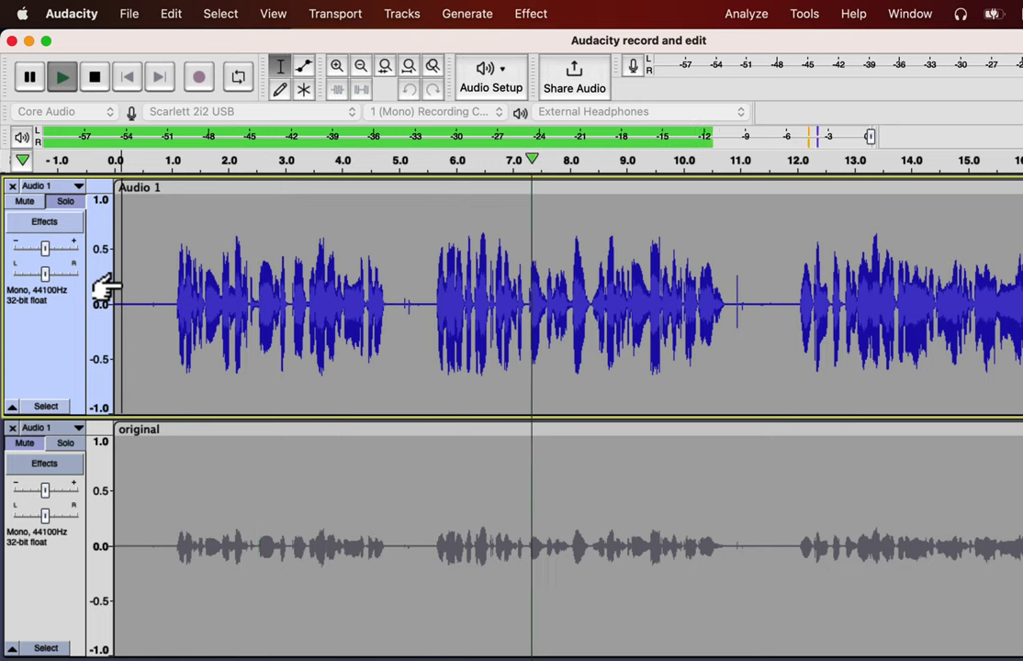
key(space)
Step: Normalize the whole Audio 1 clip to a peak amplitude of -3.0 dB with DC offset removal on
click(103, 288)
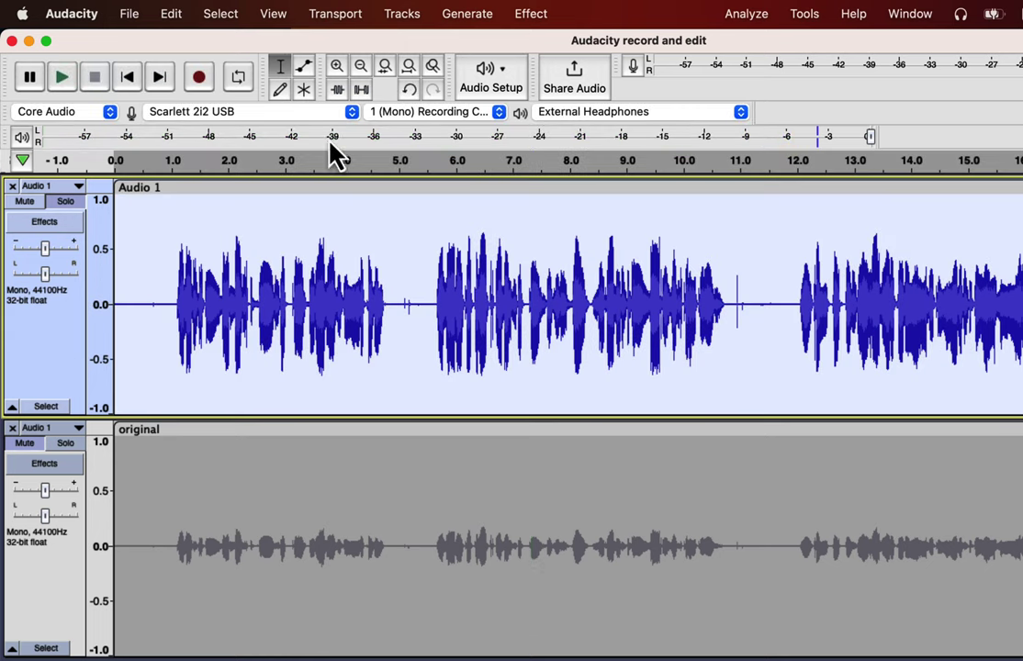
click(532, 14)
mouse_move(690, 128)
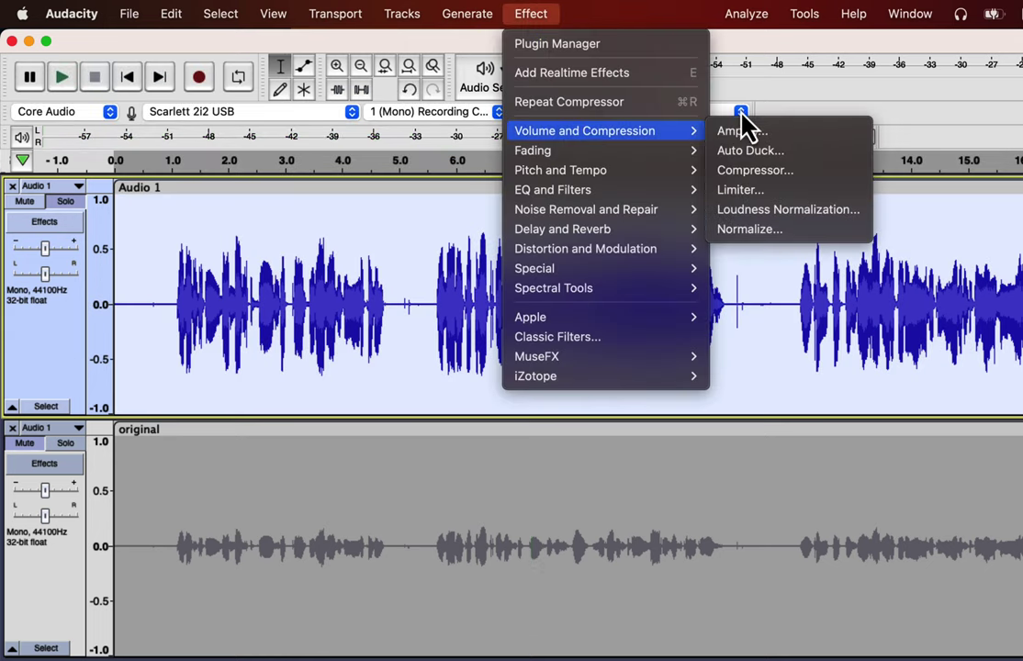
click(751, 230)
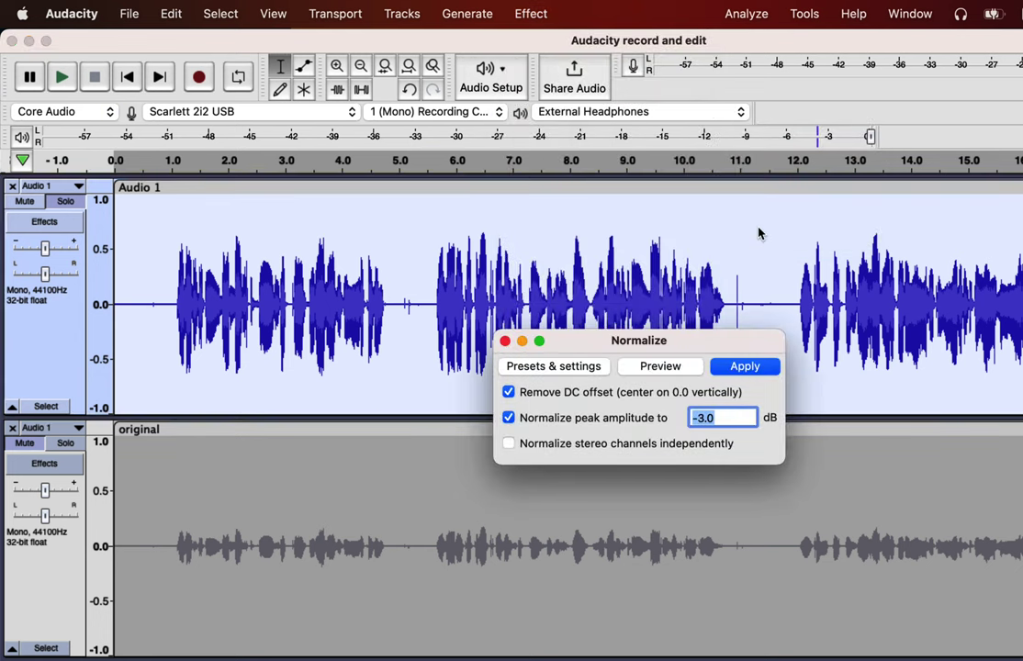
click(740, 368)
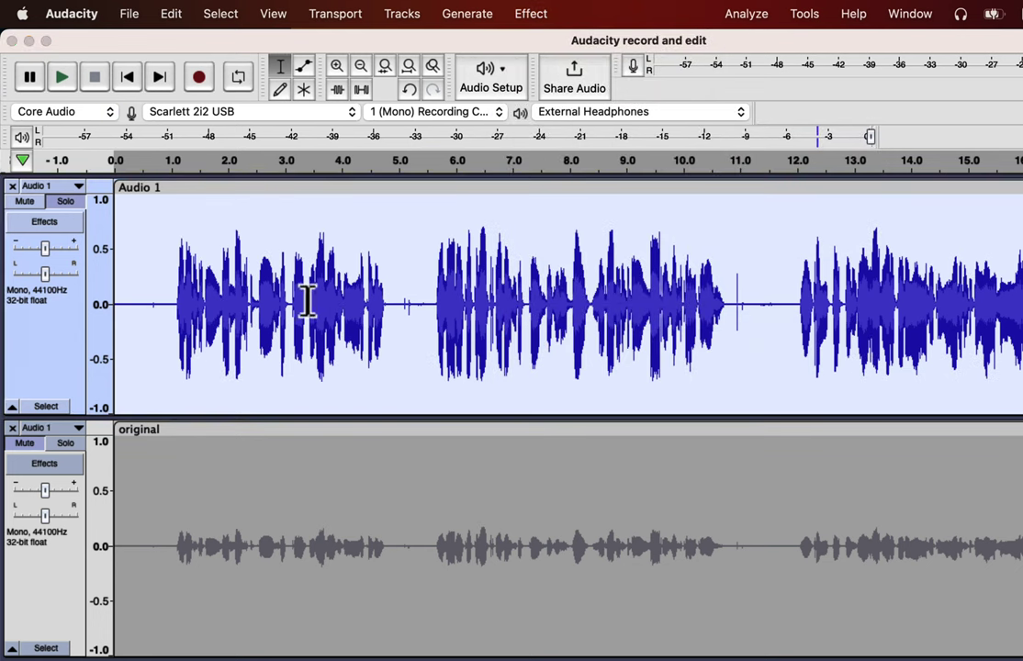
Step: Play the normalized speech from about 11.6 s to check its peak level
scroll(524, 296, right, 5)
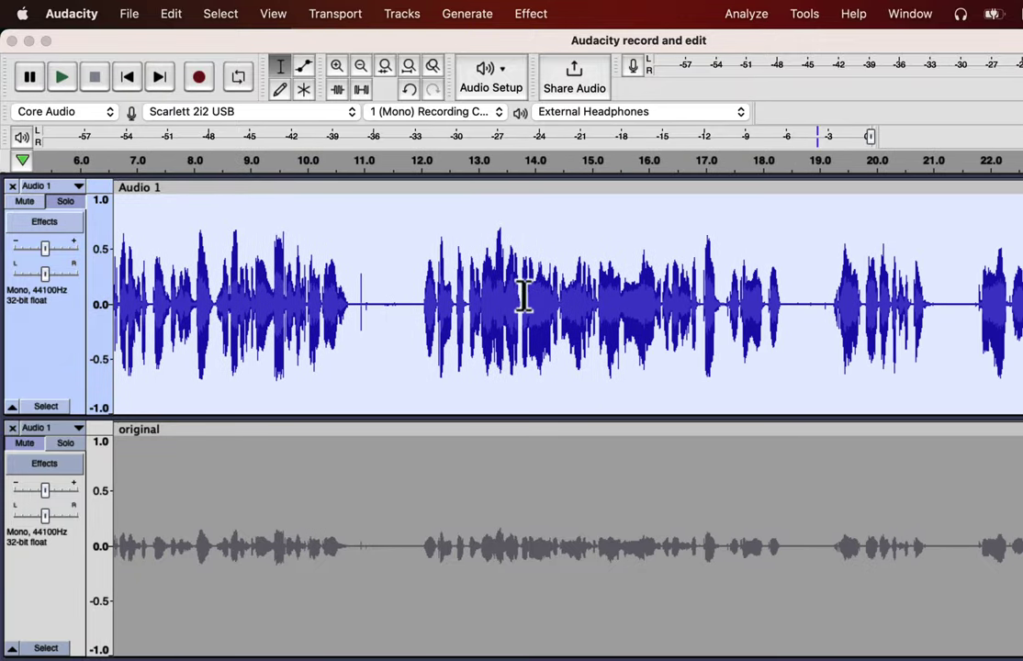
click(419, 283)
click(397, 290)
key(space)
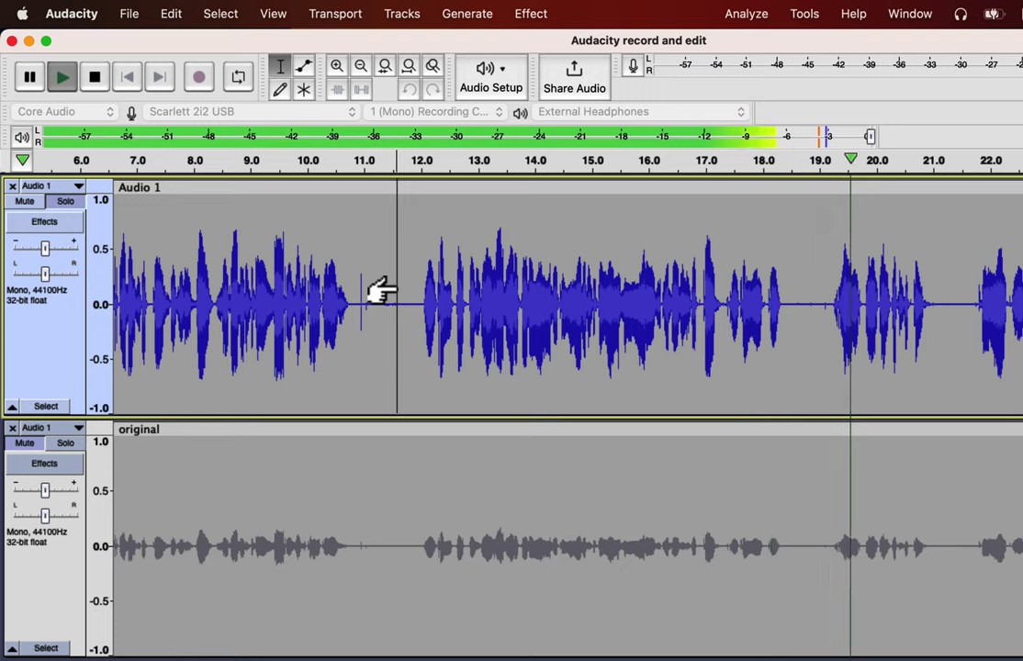
key(space)
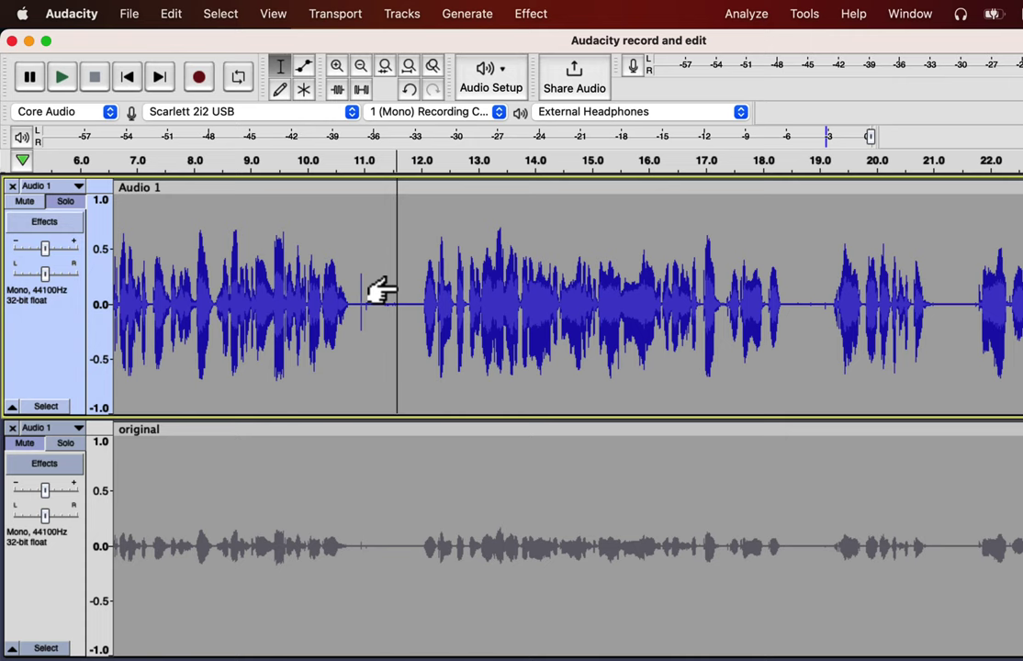
Step: Apply Loudness Normalization to the whole Audio 1 clip, using perceived loudness at -23 LUFS
double_click(395, 285)
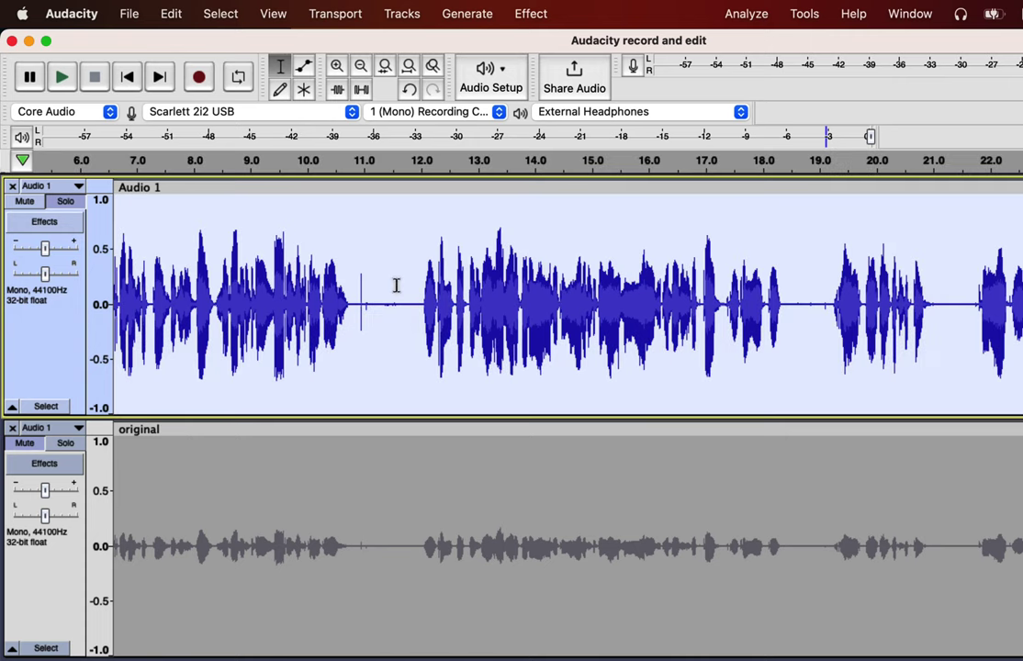
click(551, 16)
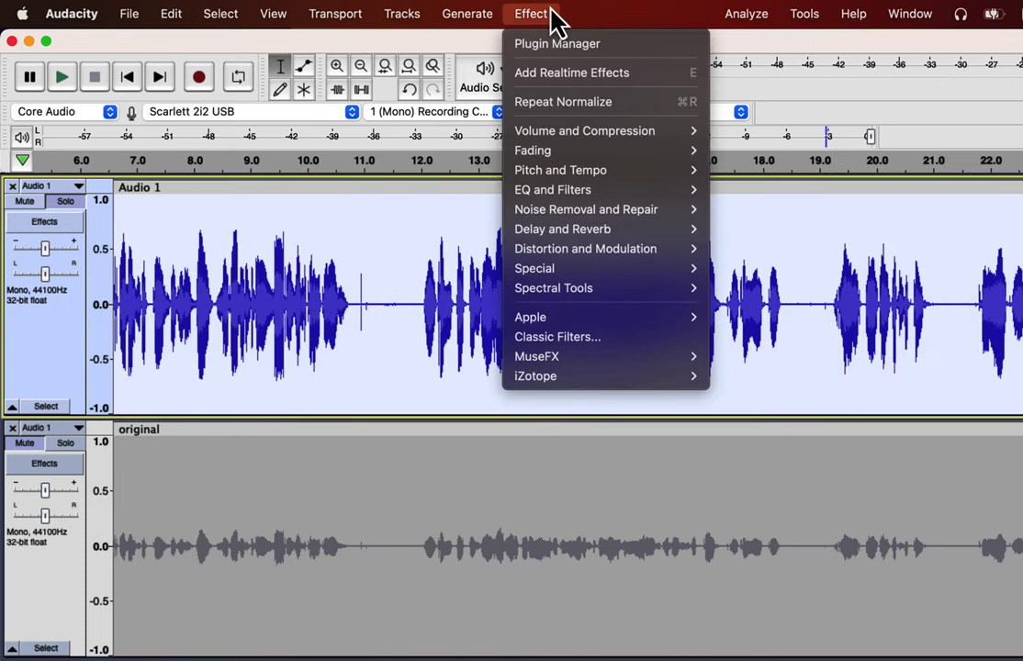
mouse_move(555, 131)
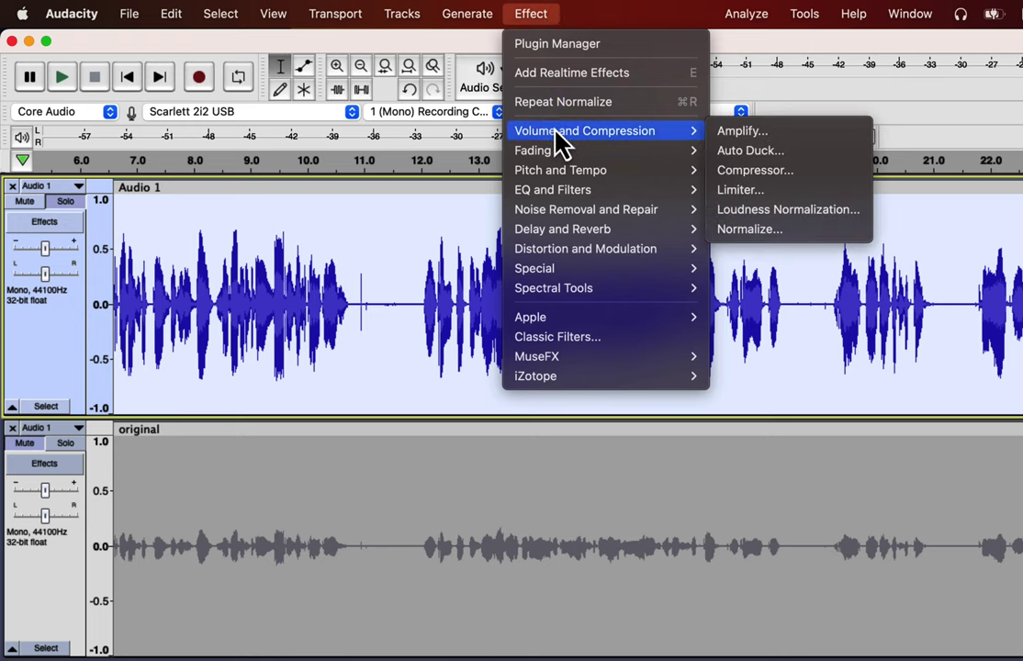
click(804, 215)
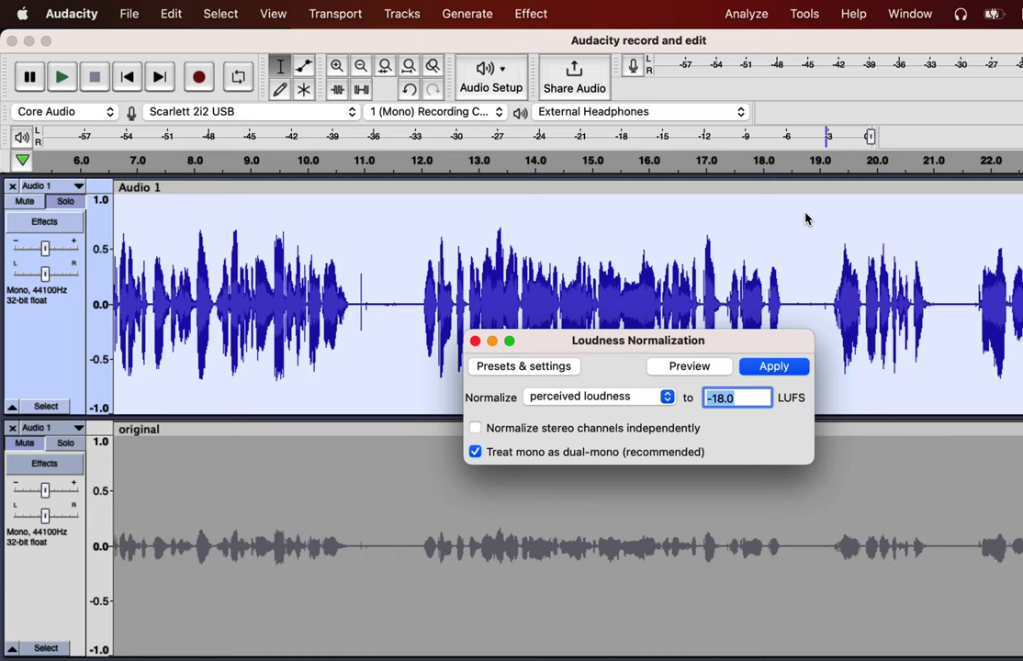
click(597, 402)
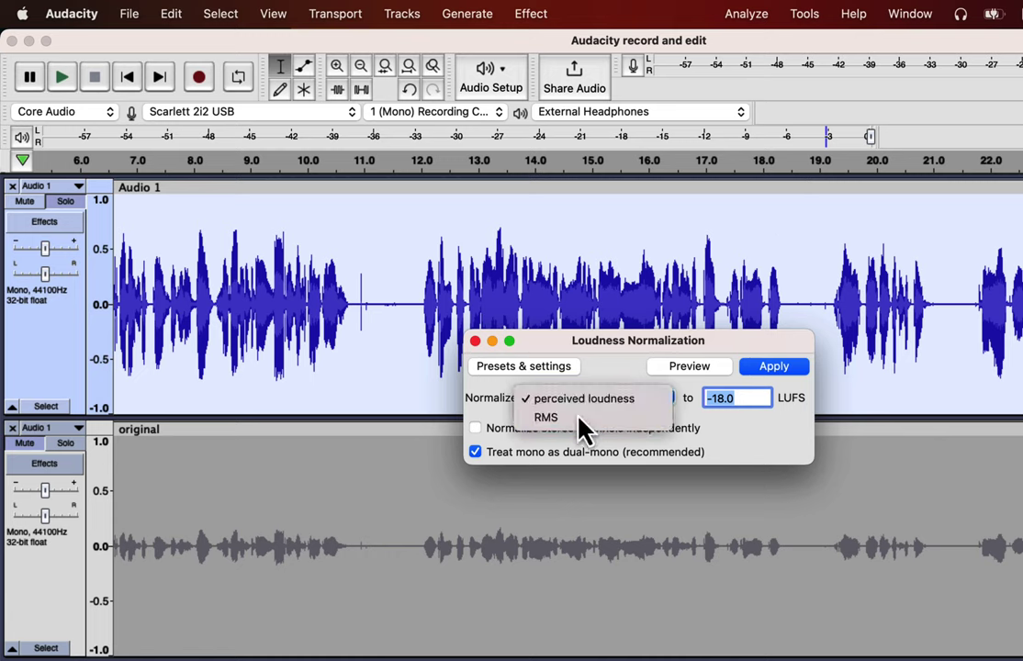
click(581, 421)
click(598, 404)
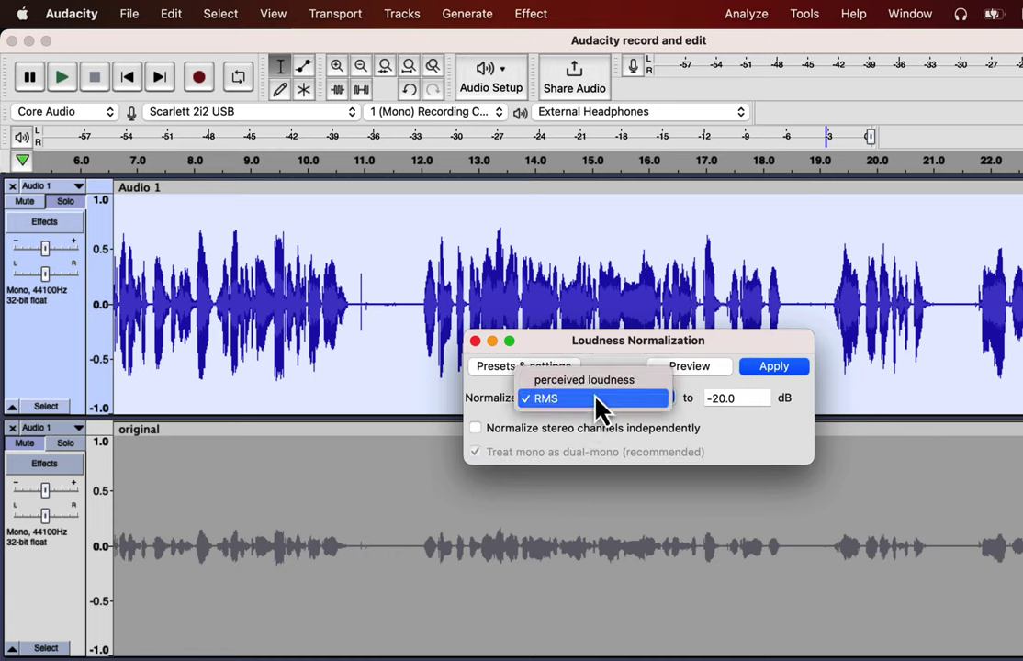
click(595, 384)
click(732, 397)
drag(732, 397, 767, 398)
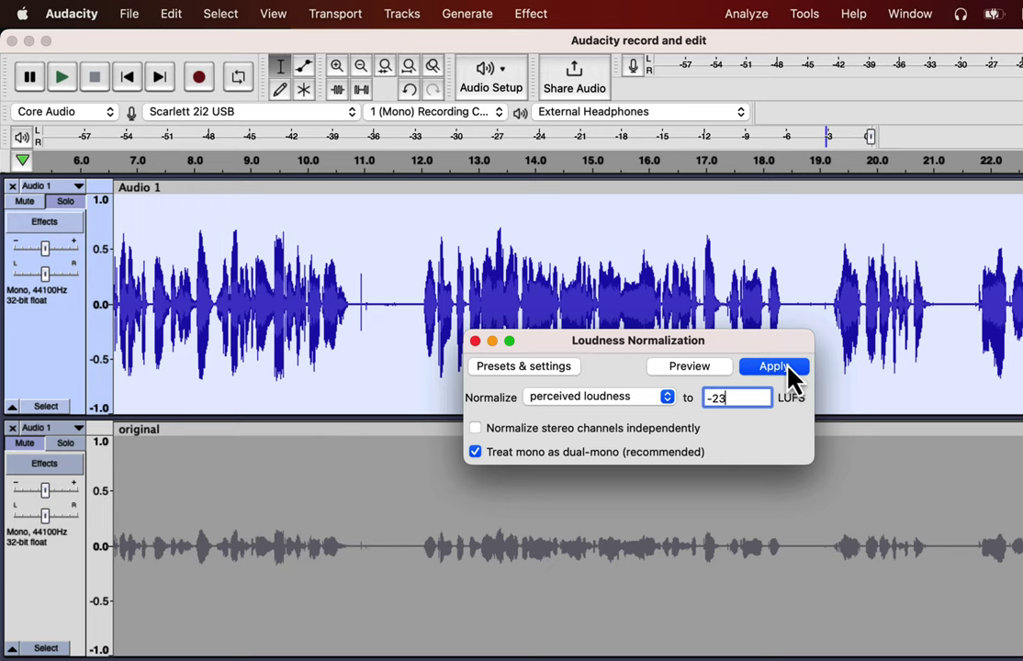
click(785, 372)
Step: Play the loudness-normalized clip from near its start to check its level
scroll(785, 364, left, 5)
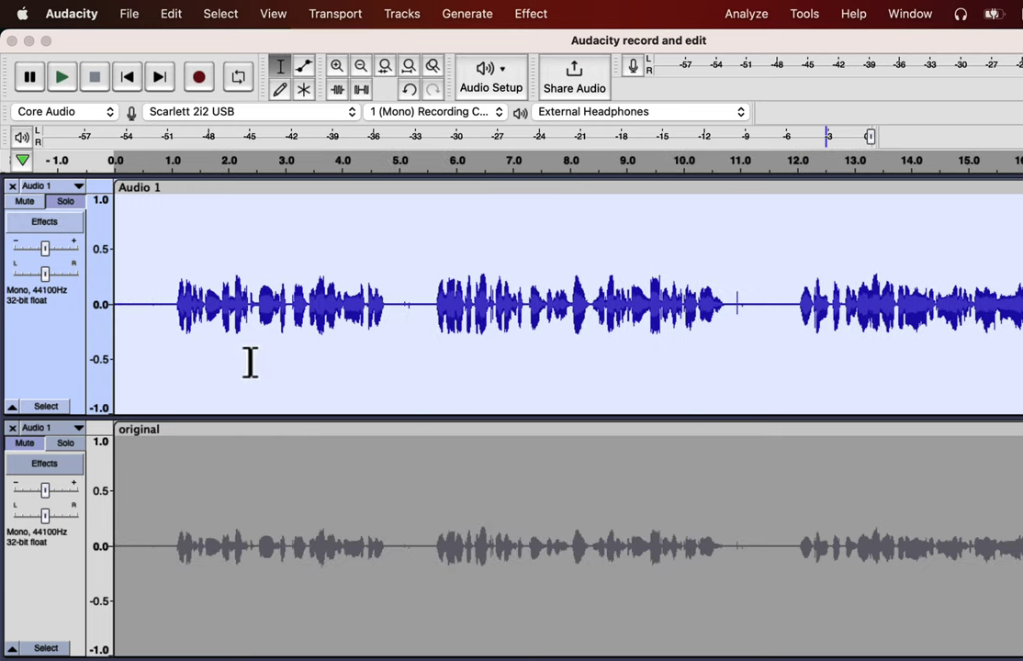
click(130, 301)
key(space)
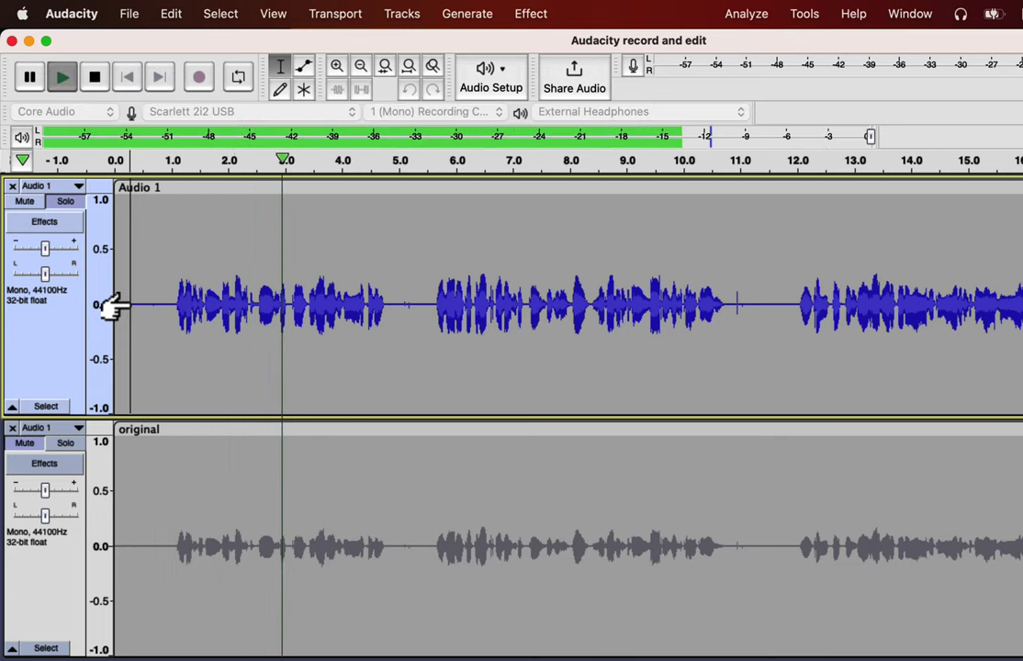
key(space)
Step: Reapply Loudness Normalization to the whole Audio 1 clip by perceived loudness, with a louder LUFS target
double_click(198, 265)
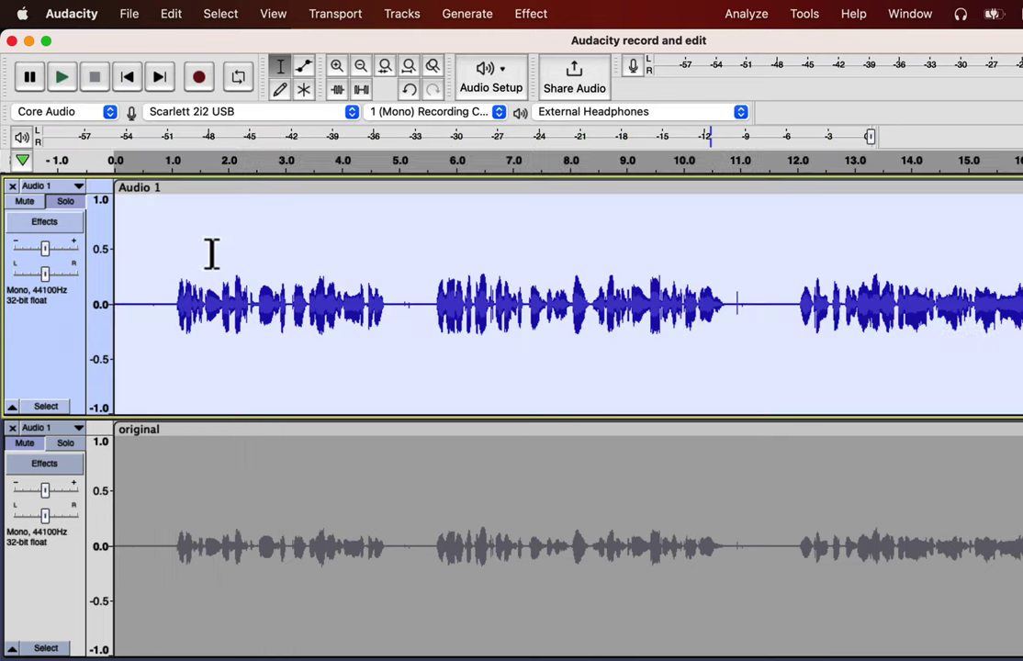
click(519, 16)
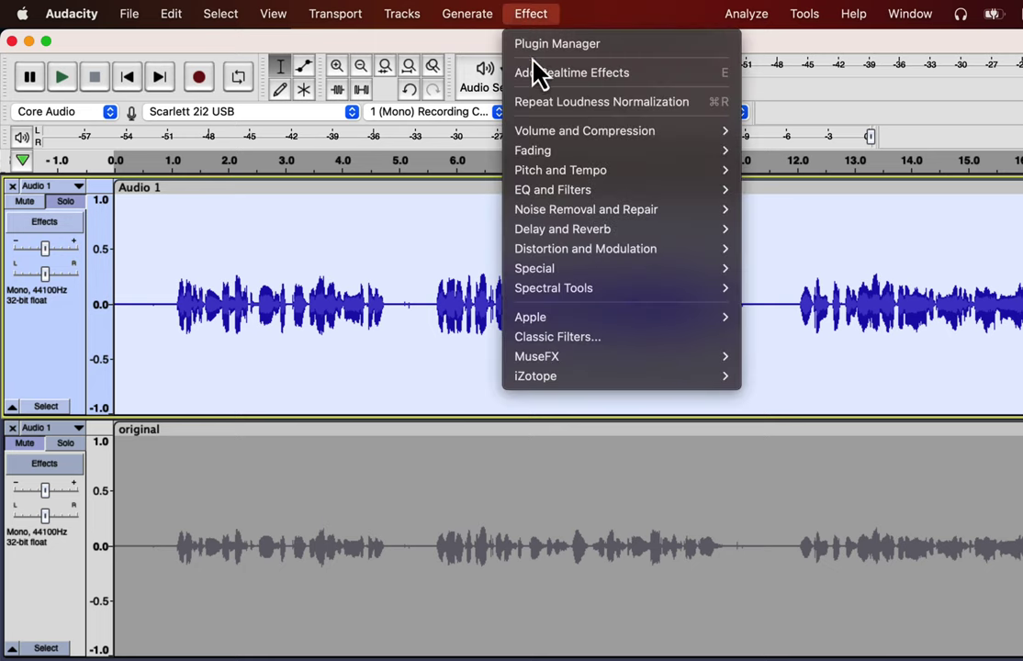
mouse_move(726, 155)
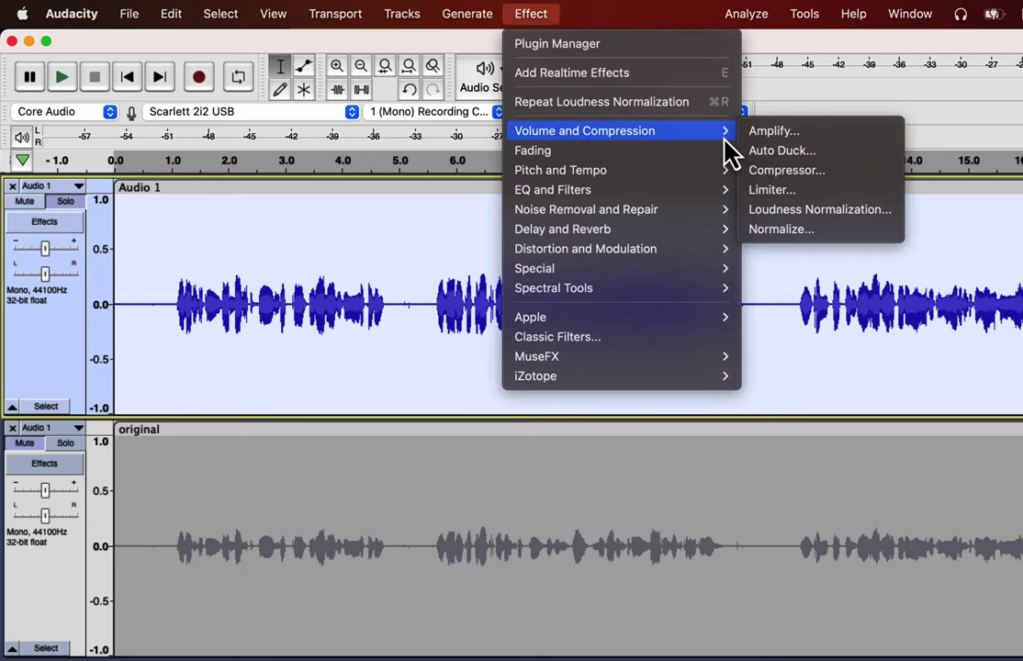
click(795, 209)
click(727, 400)
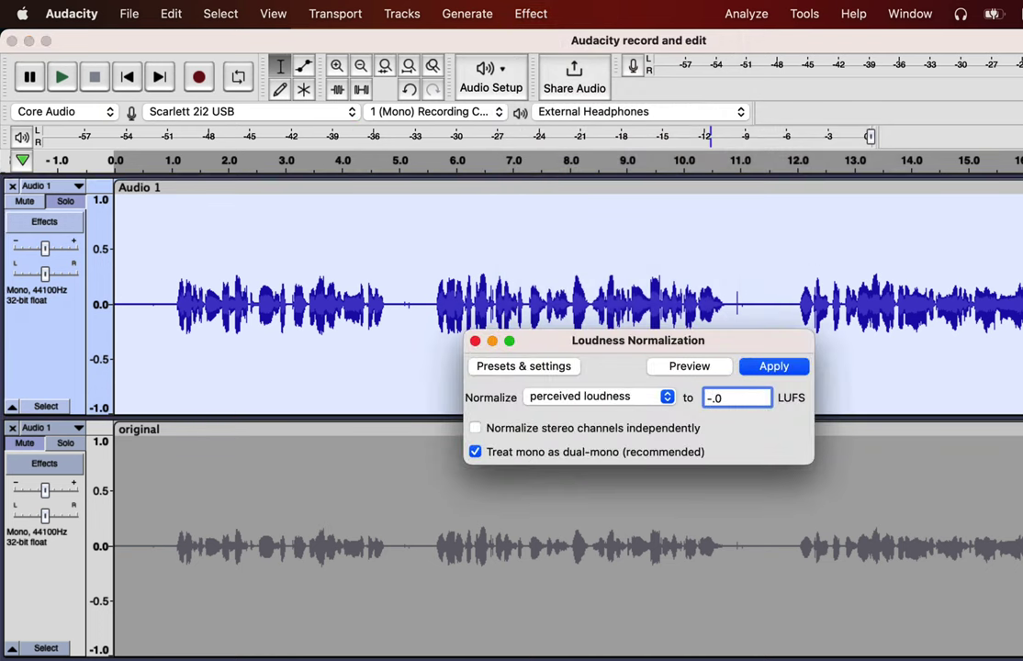
key(Return)
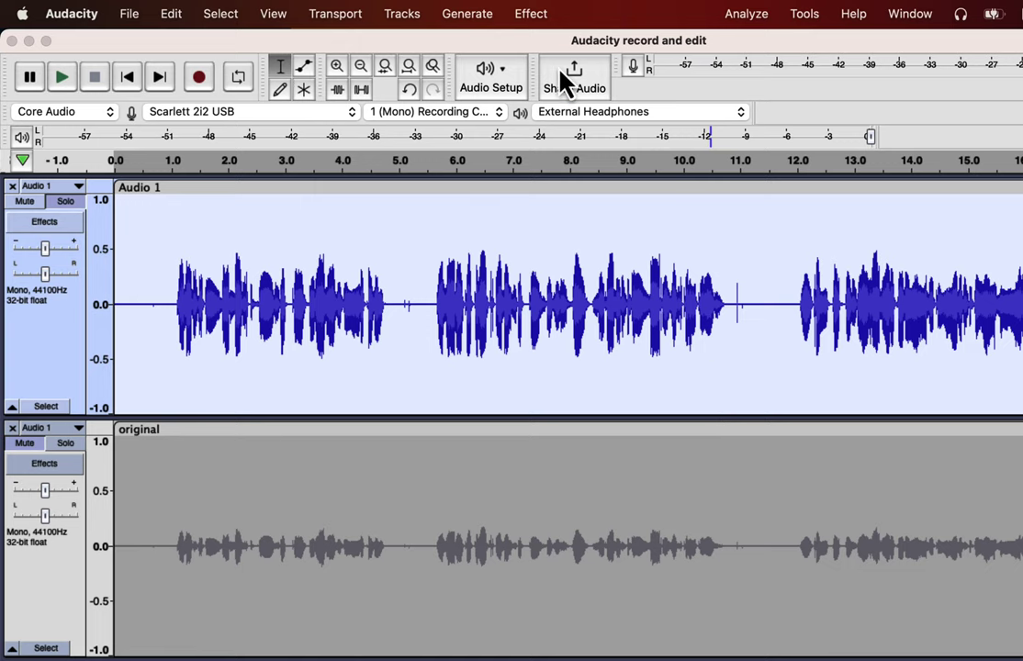
Step: Open the Reverb effect for the Audio 1 clip and load its Large Room factory preset
click(531, 14)
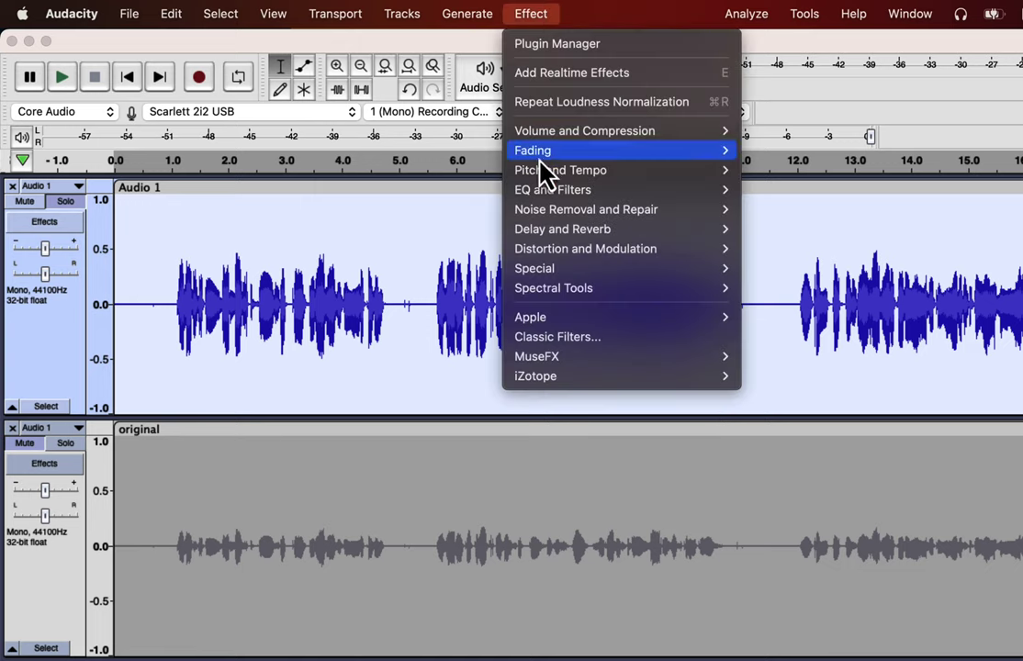
mouse_move(556, 232)
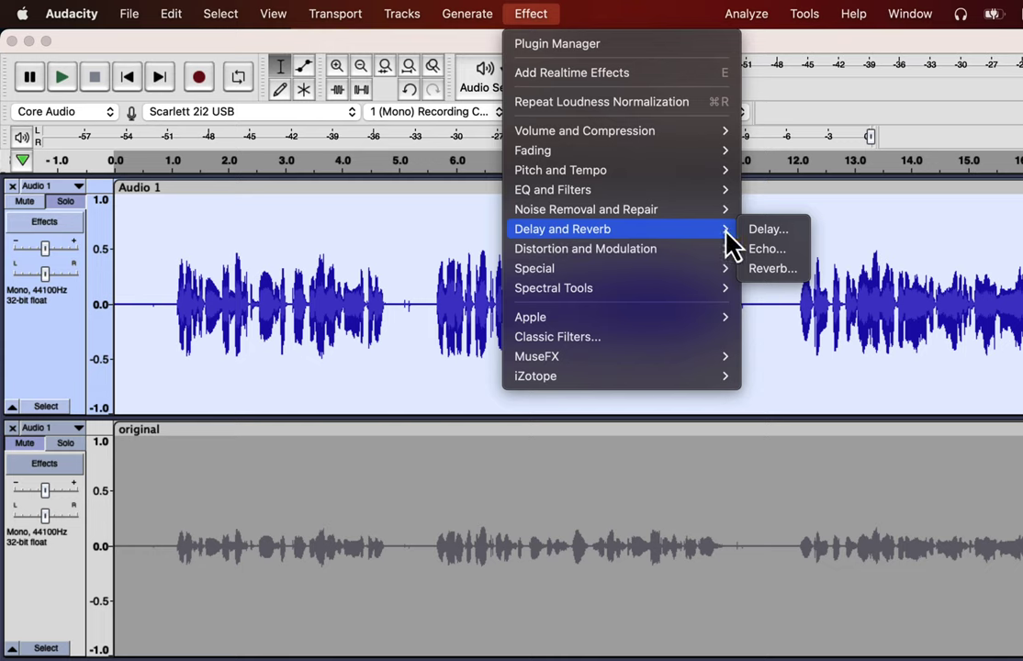
click(770, 269)
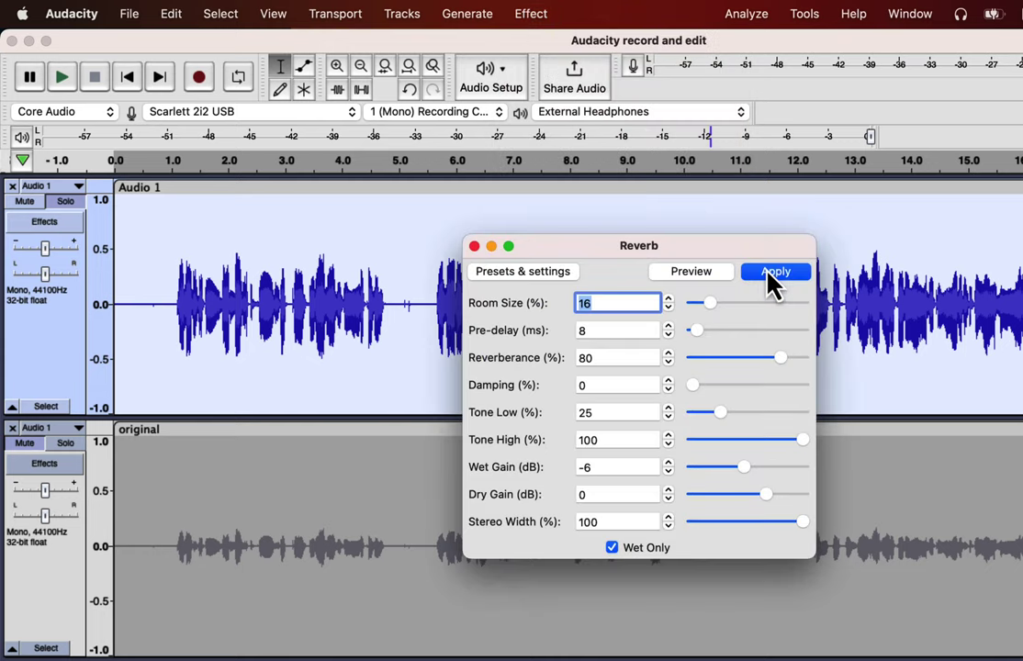
click(540, 273)
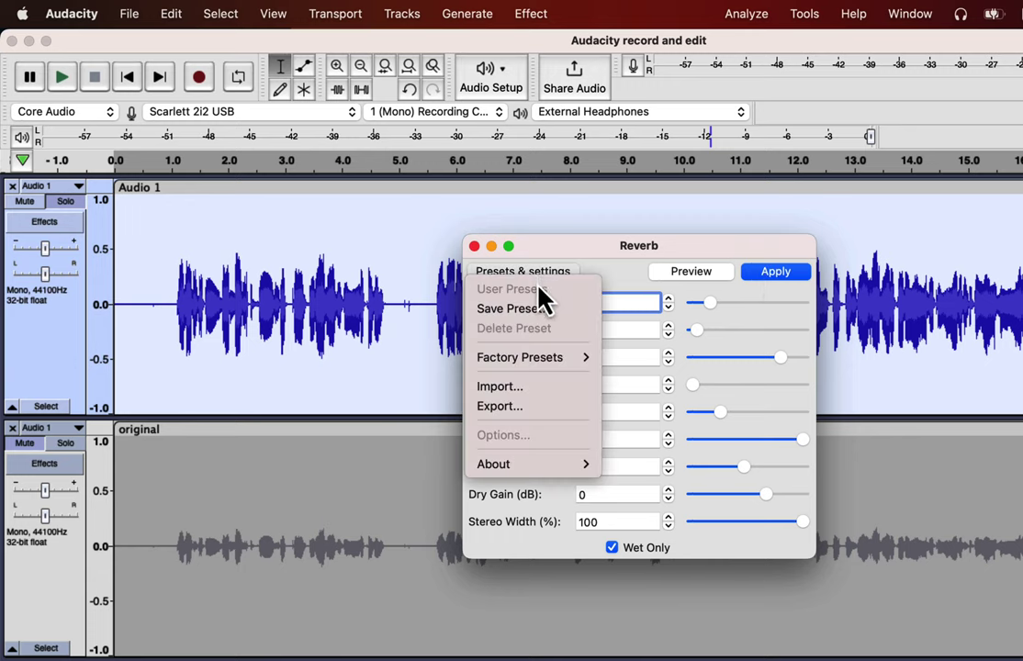
mouse_move(551, 360)
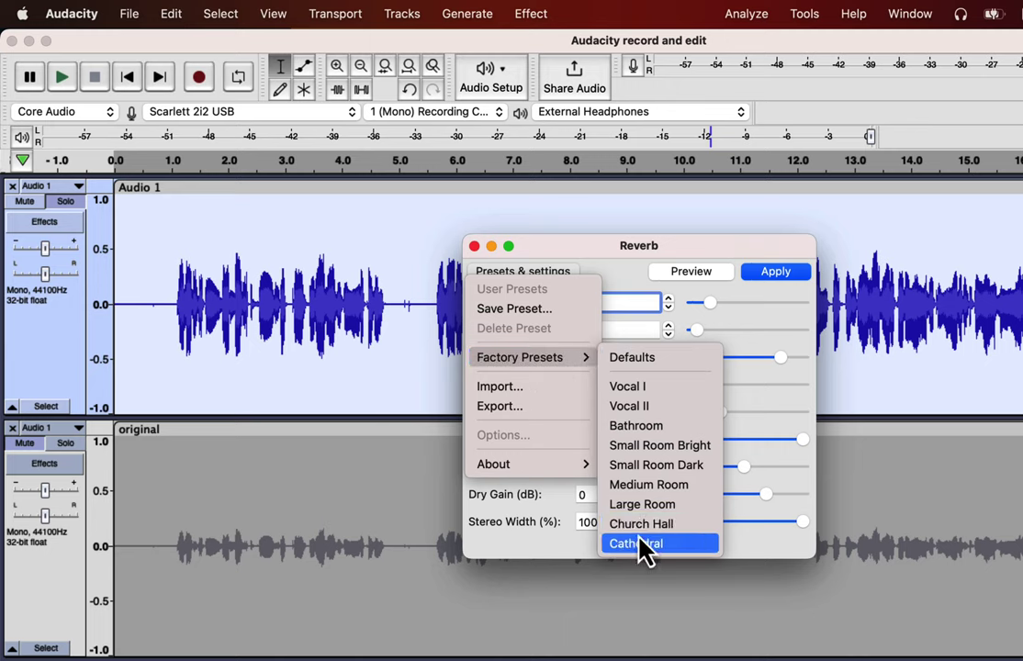
key(Up)
key(Up)
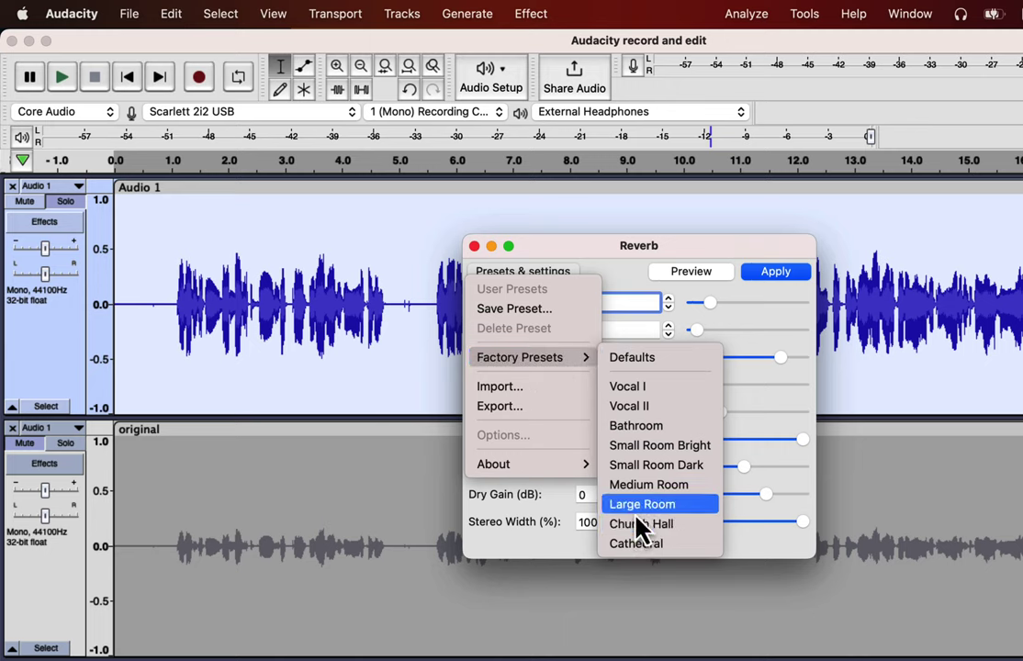
key(Return)
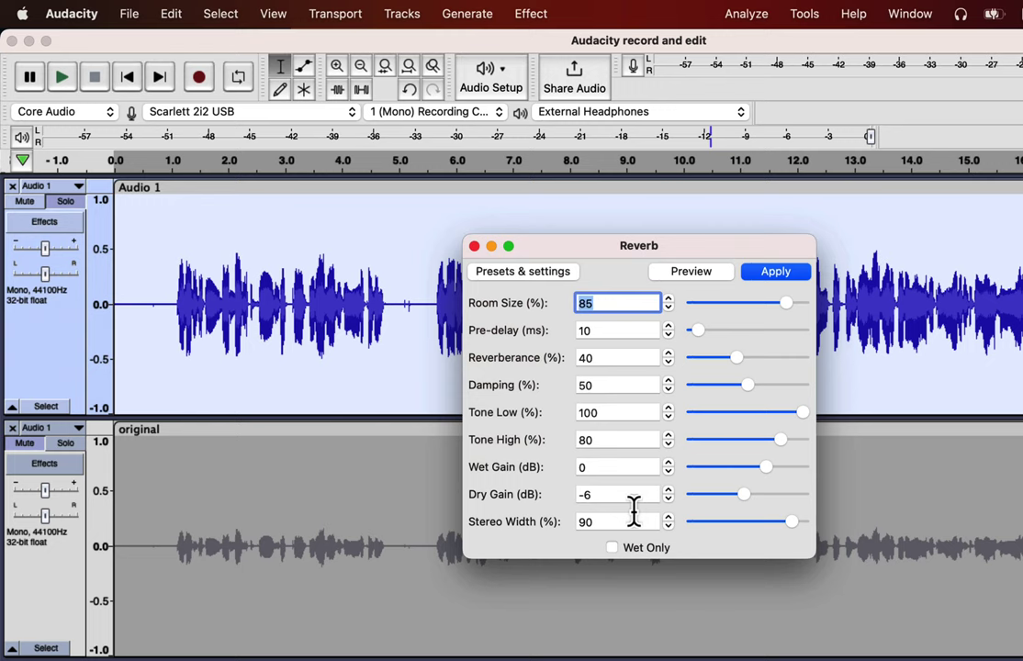
Step: Apply the Large Room reverb to the Audio 1 clip, listen to it from the start, and undo it
click(773, 272)
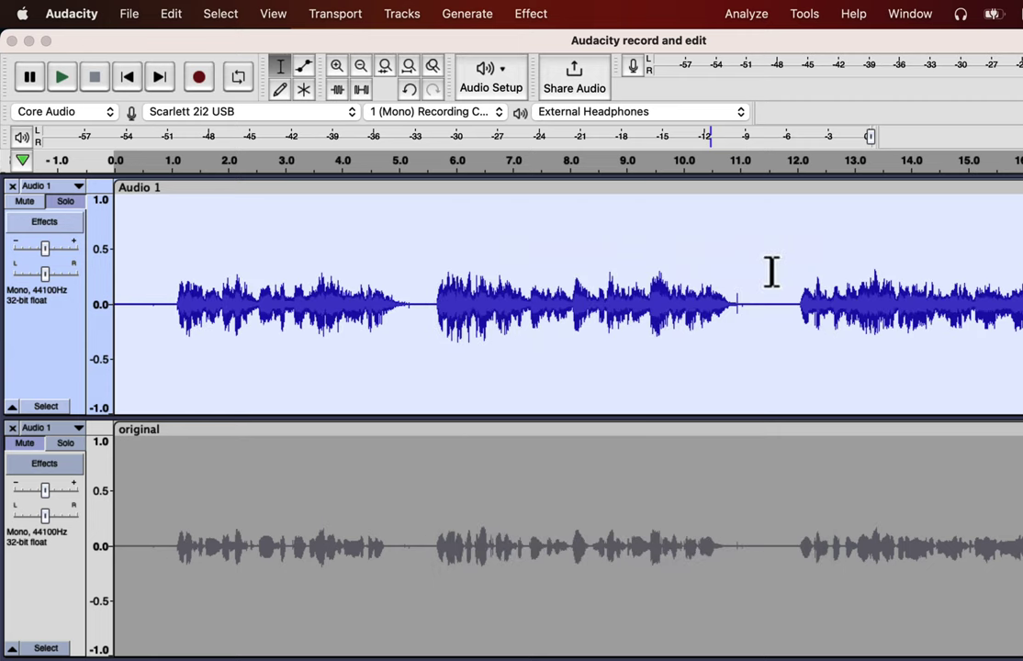
click(131, 308)
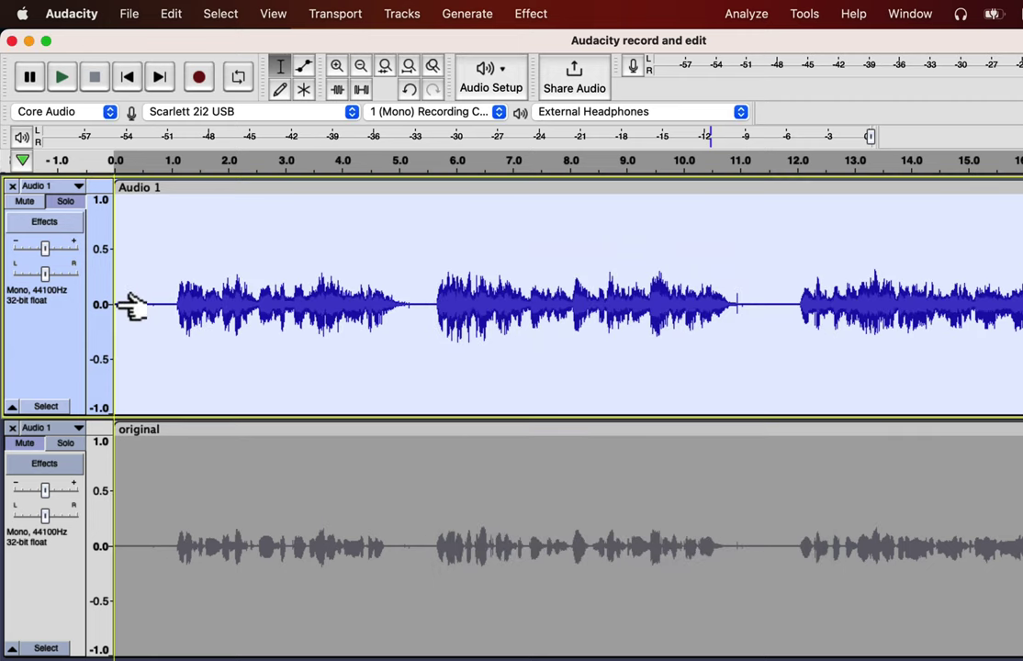
key(space)
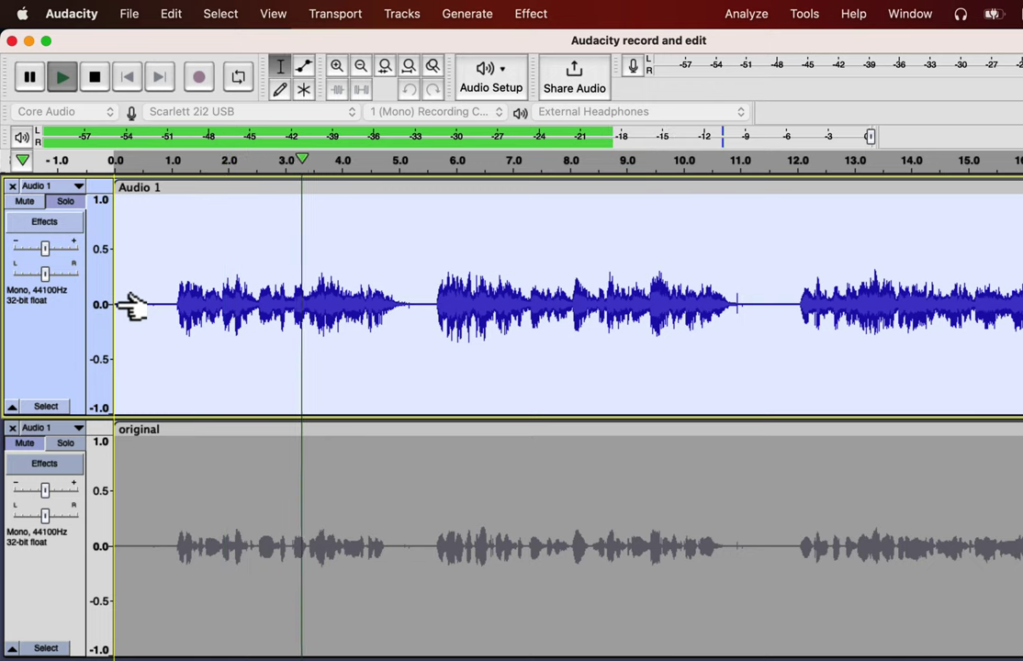
key(space)
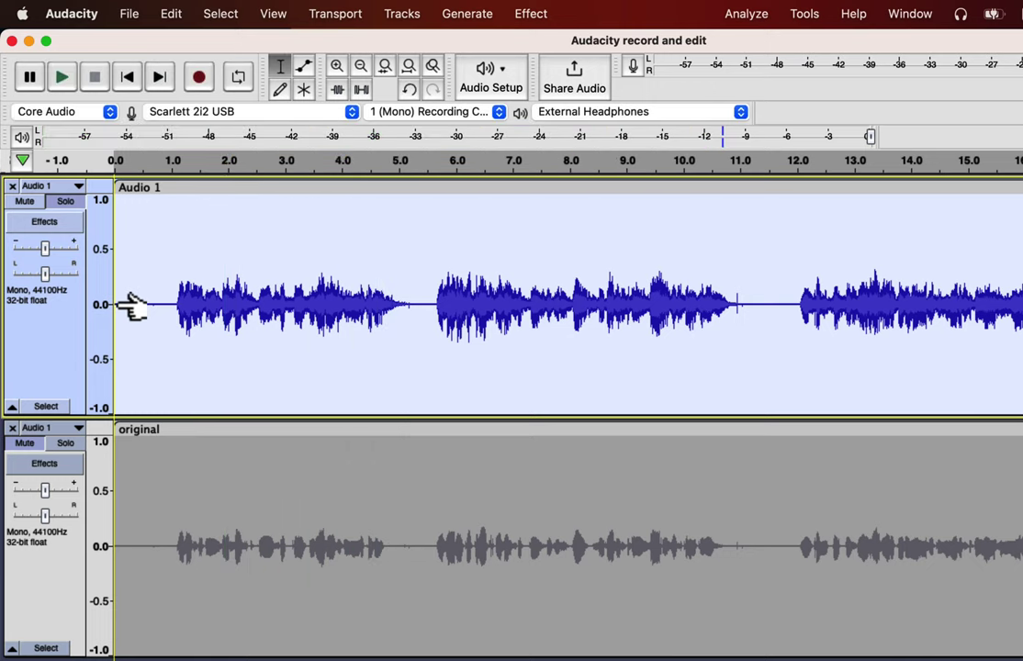
key(super+z)
Step: Apply Reverb to the whole Audio 1 clip again, using a different factory preset
click(531, 13)
mouse_move(643, 228)
click(725, 268)
click(522, 271)
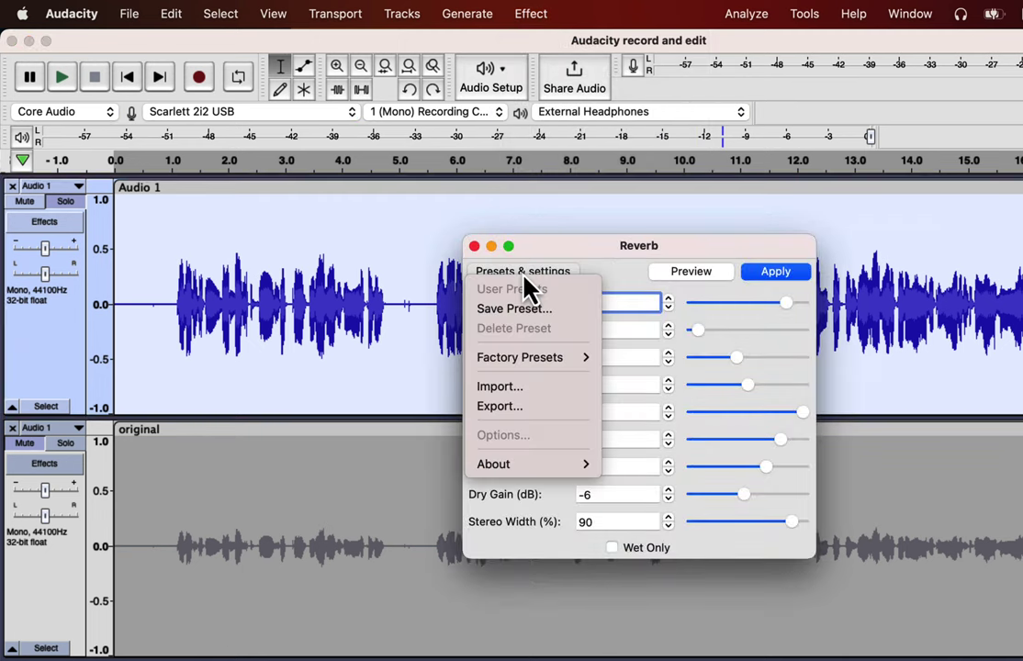
click(639, 539)
key(Return)
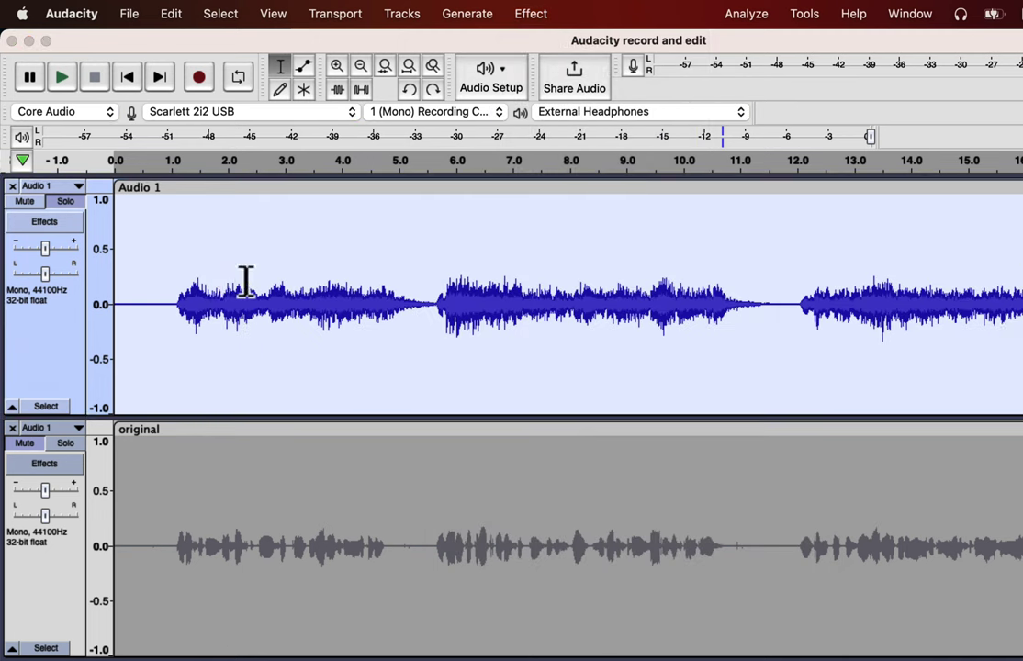
Step: Play the reverberated Audio 1 clip from near its start and undo the last reverb
click(154, 286)
key(space)
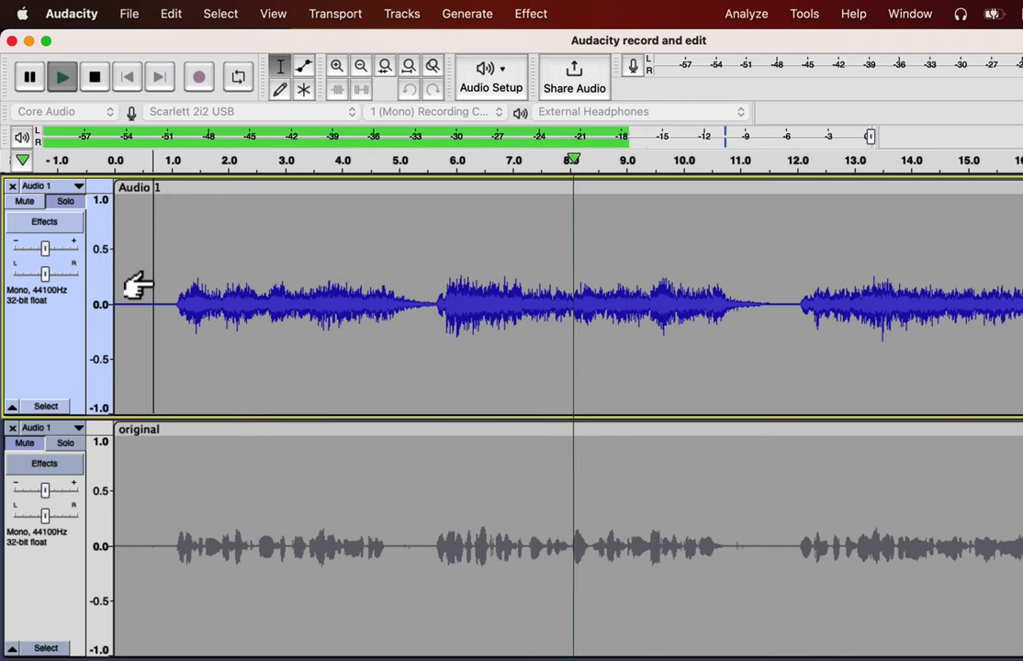
key(space)
key(super+z)
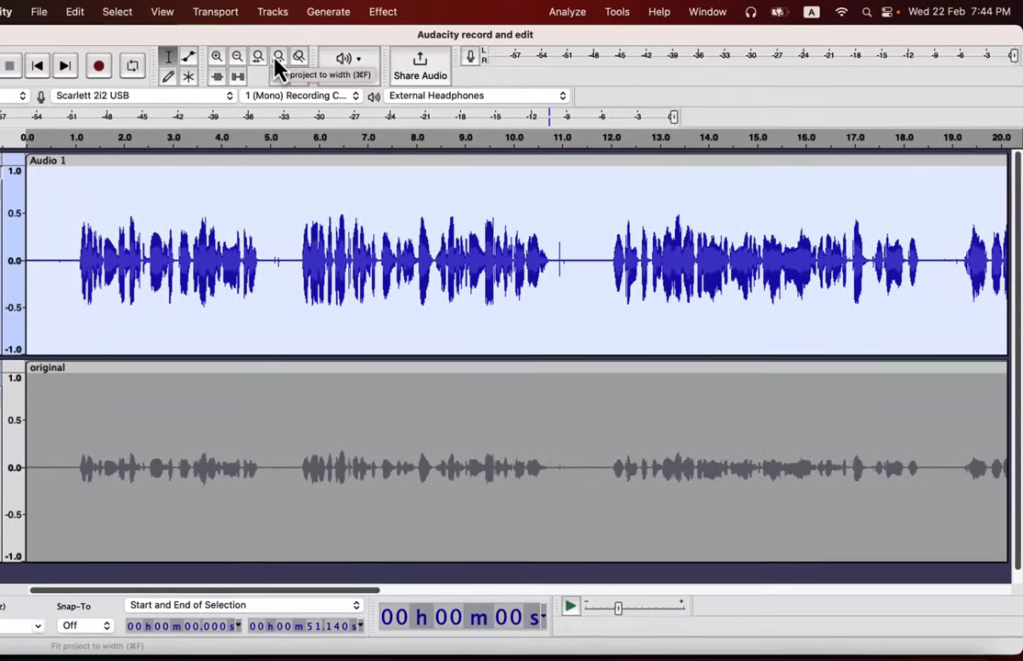
Step: Fit the project to the window width and apply Truncate Silence with -28 dB threshold, 0.5 seconds duration, truncating to 0.3 seconds
click(275, 58)
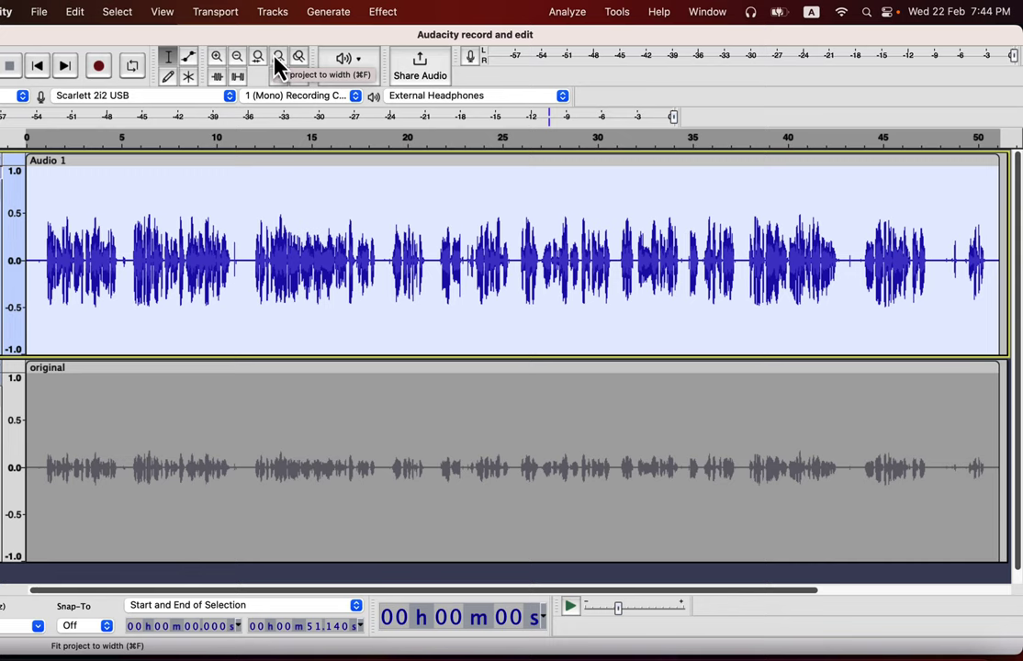
click(381, 12)
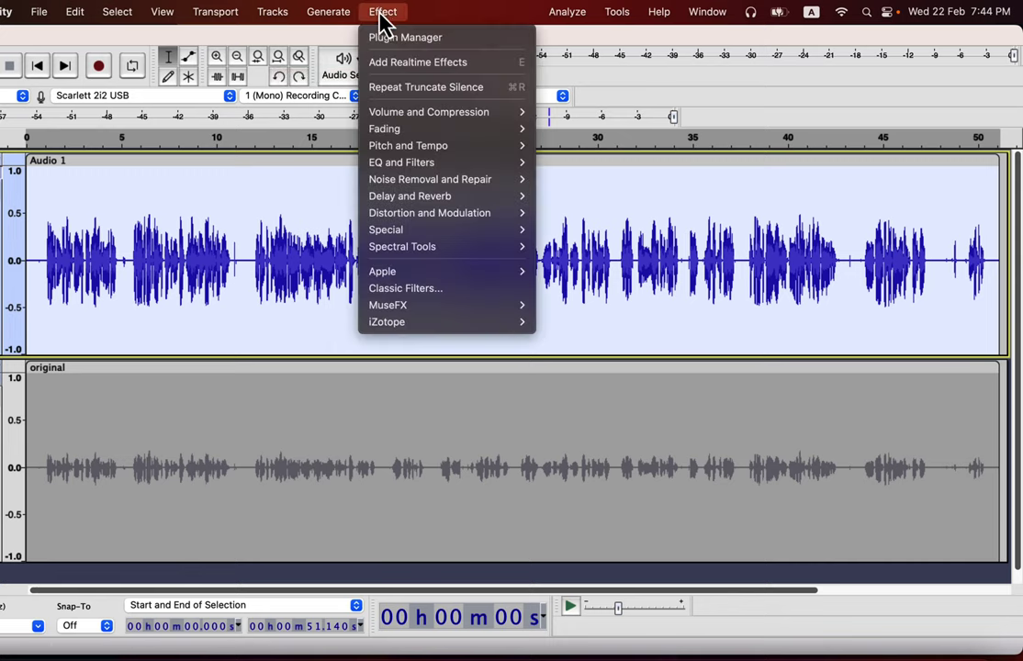
mouse_move(397, 237)
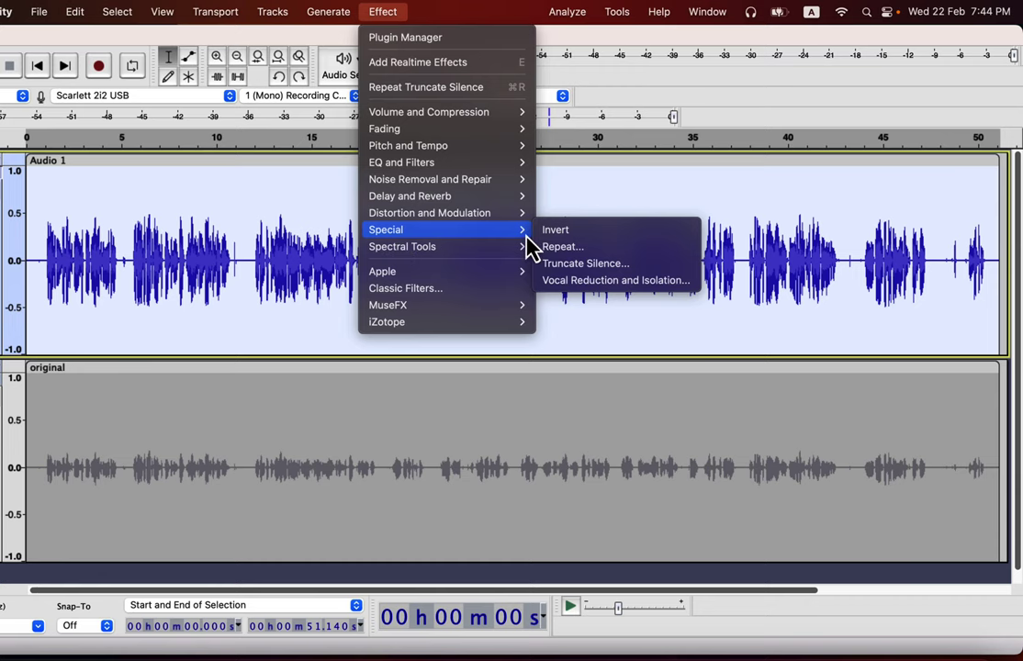
click(572, 264)
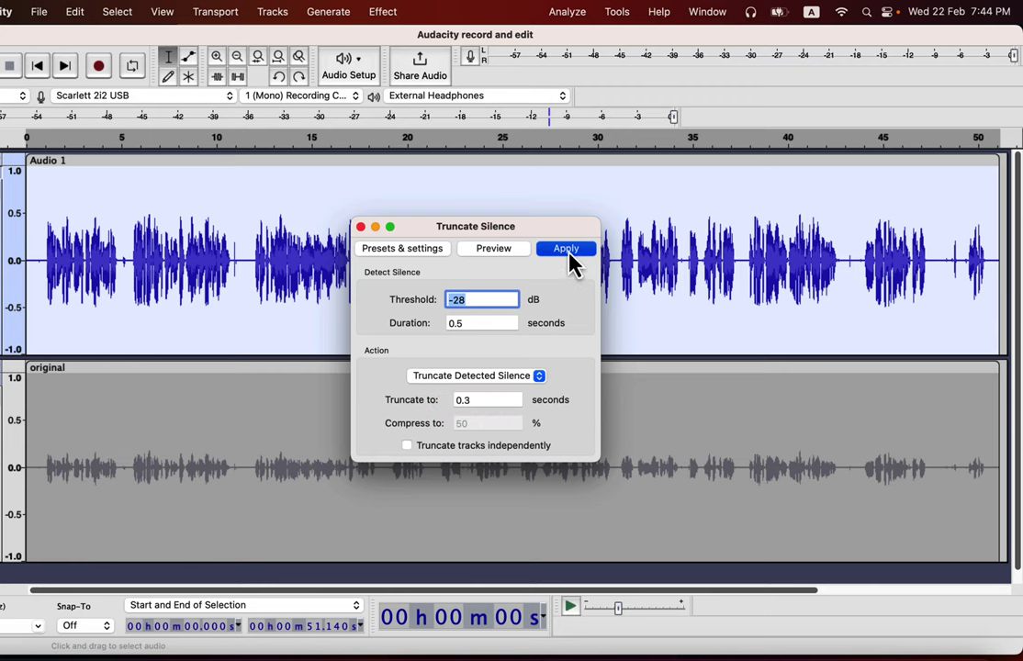
click(569, 261)
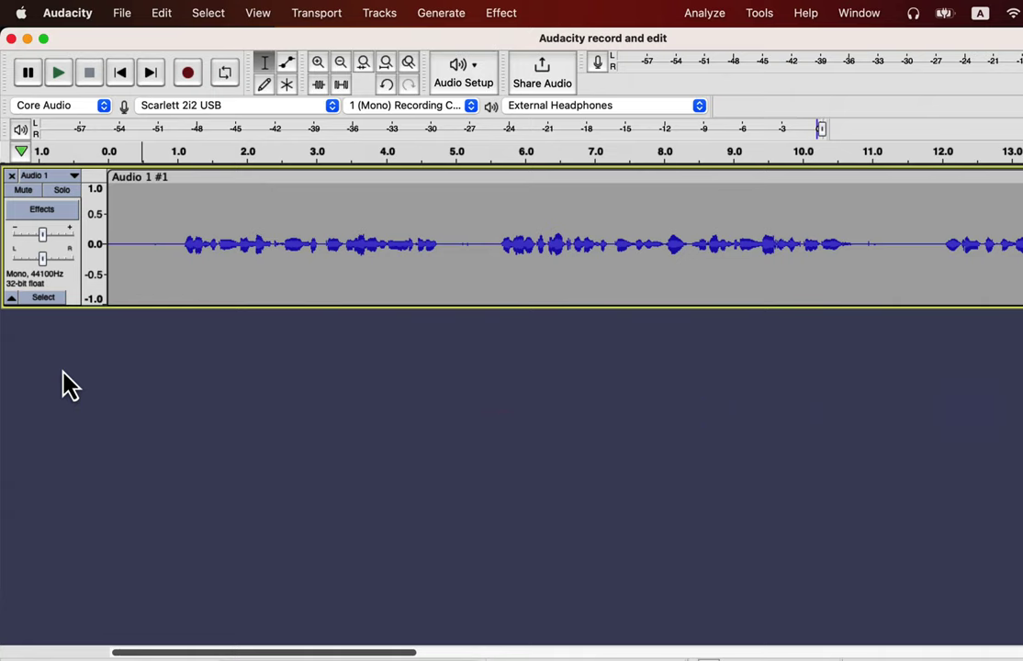
Step: Open the realtime effects of the Audio 1 track, look through the available effect families, and open the page for getting more effects
click(43, 210)
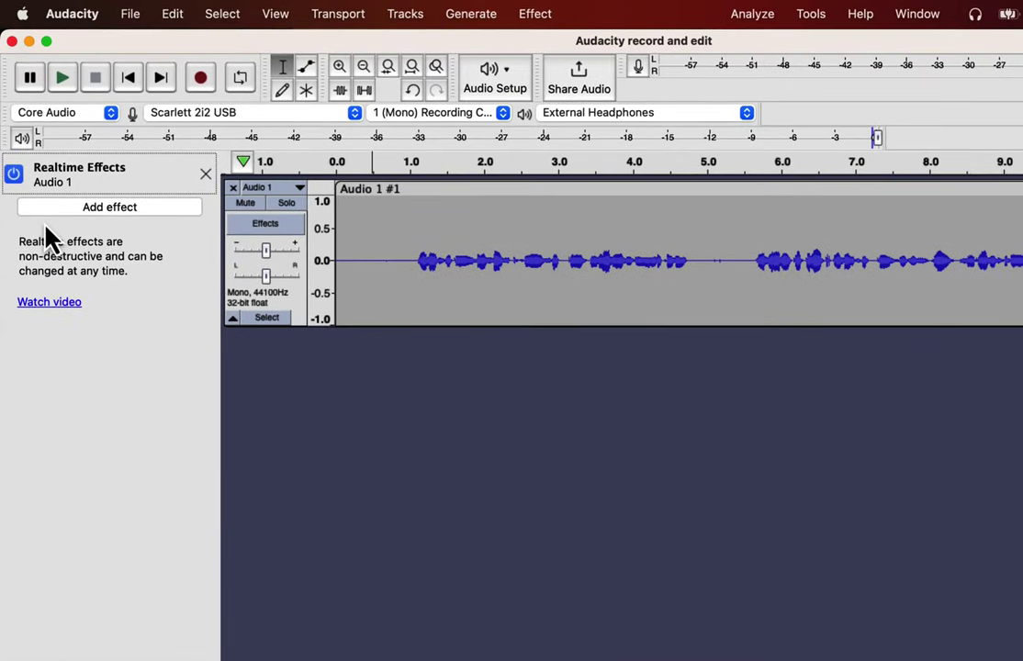
click(116, 211)
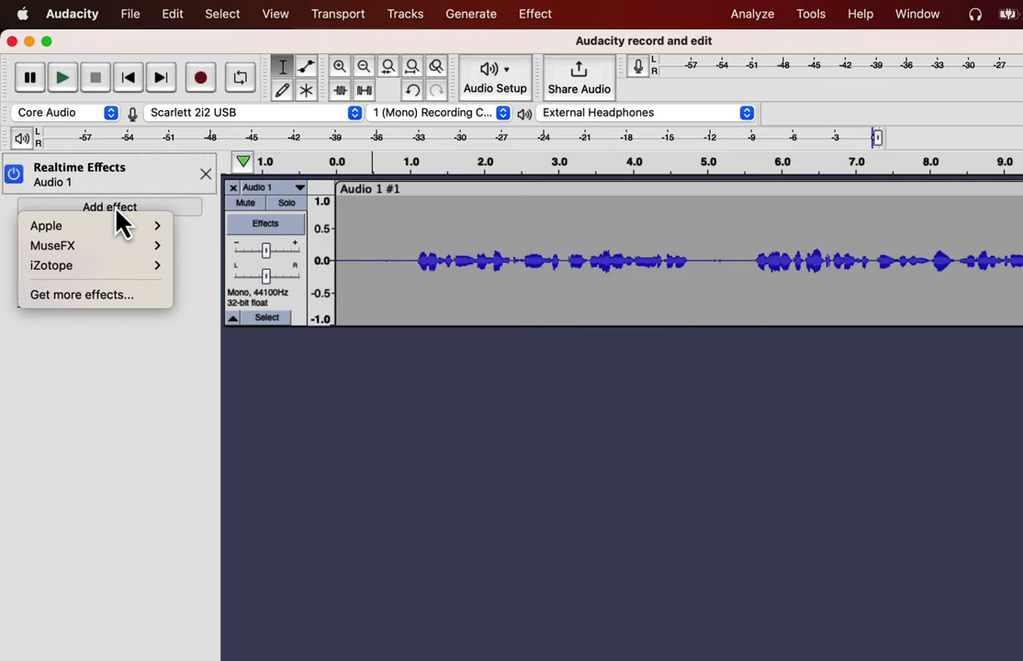
mouse_move(116, 231)
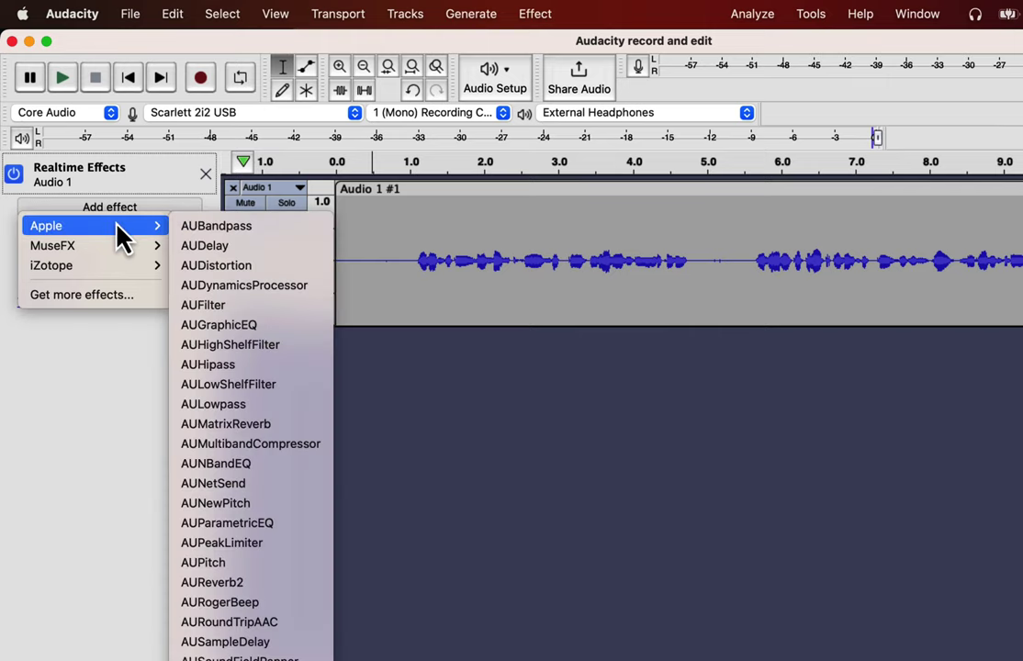
mouse_move(117, 251)
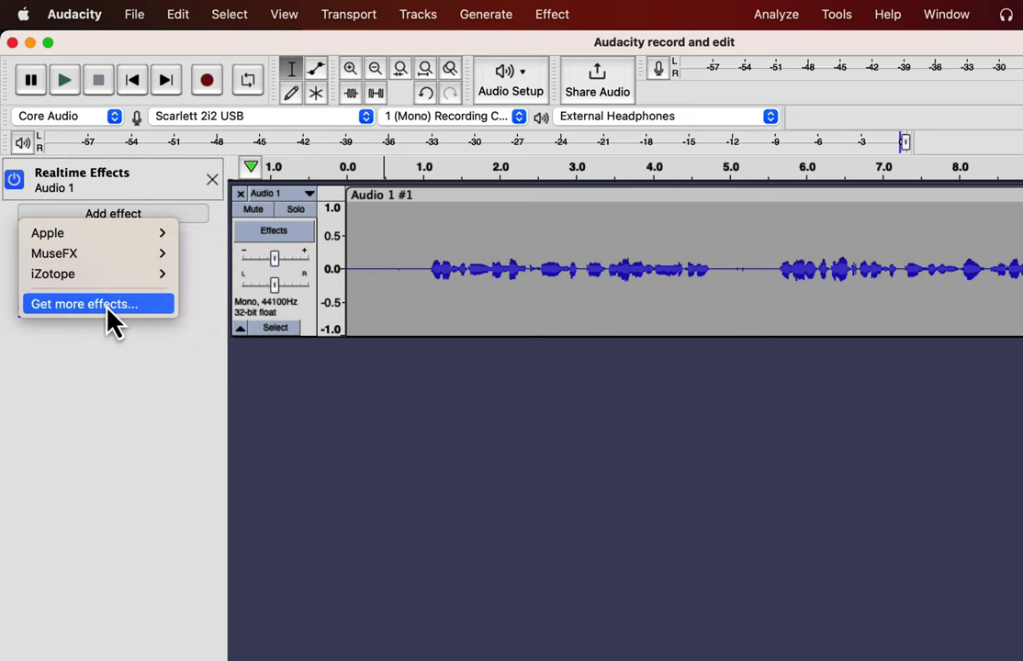
click(107, 304)
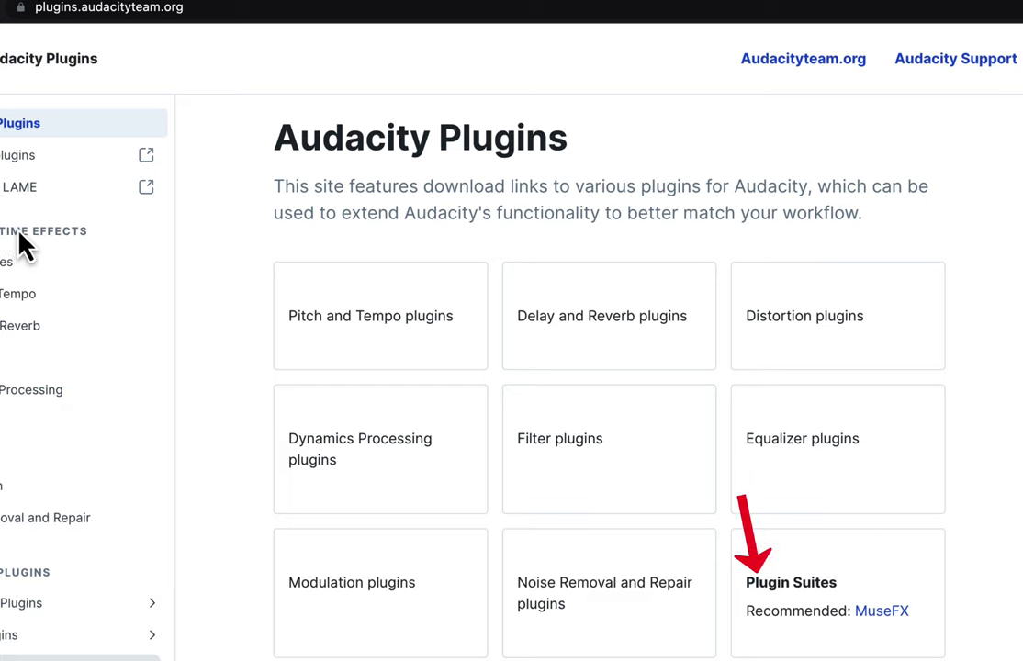
Step: Review the recommended MuseFX plugin suite on the Audacity Plugins site and open the Muse Hub download site
click(882, 610)
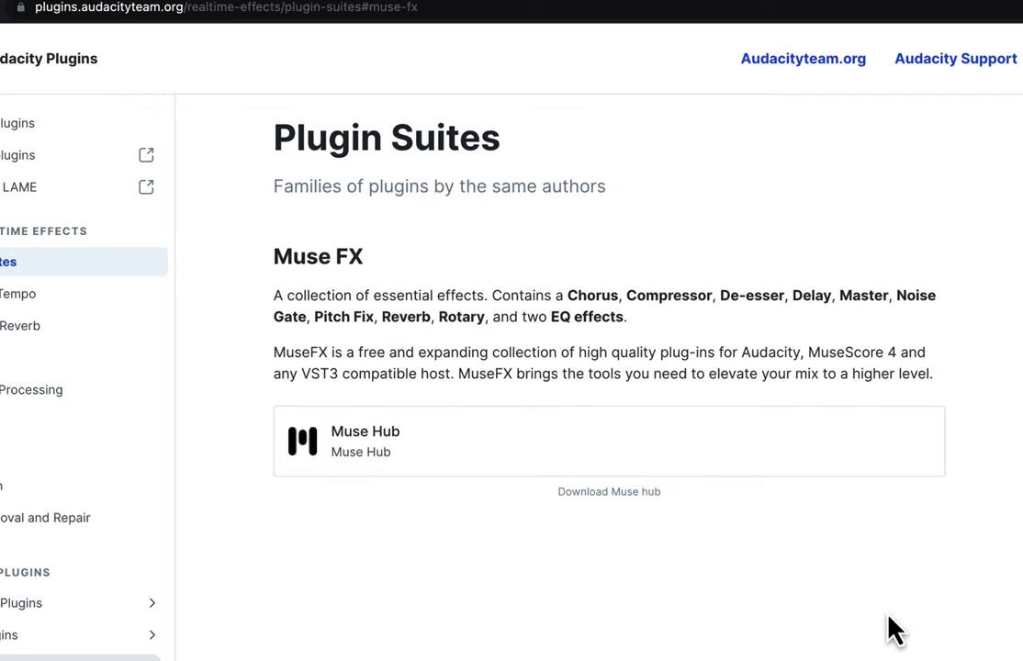
drag(569, 295, 641, 331)
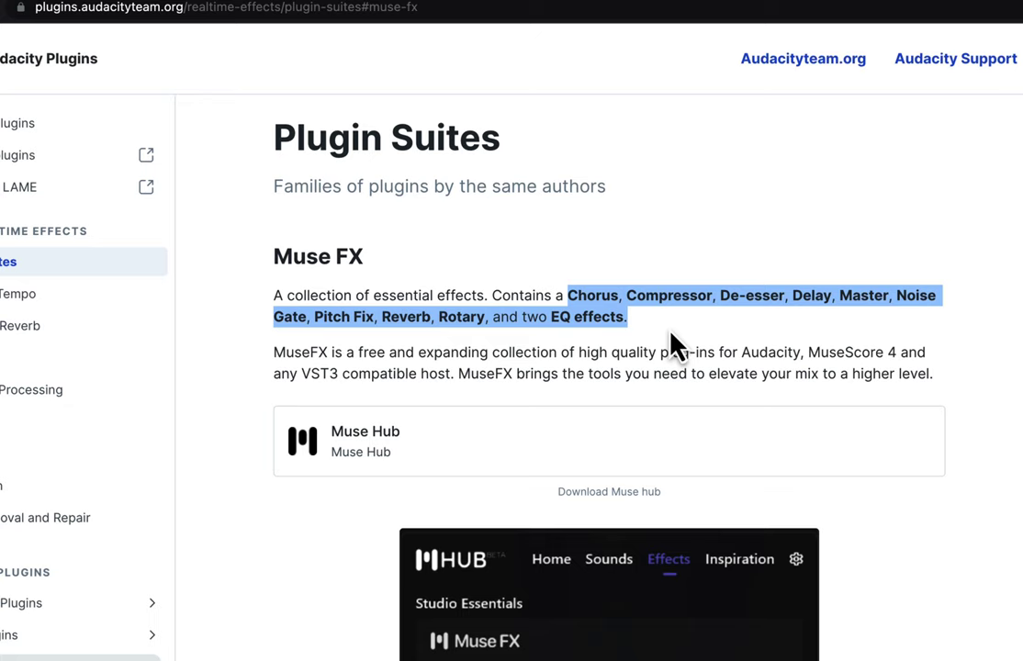
scroll(675, 344, down, 5)
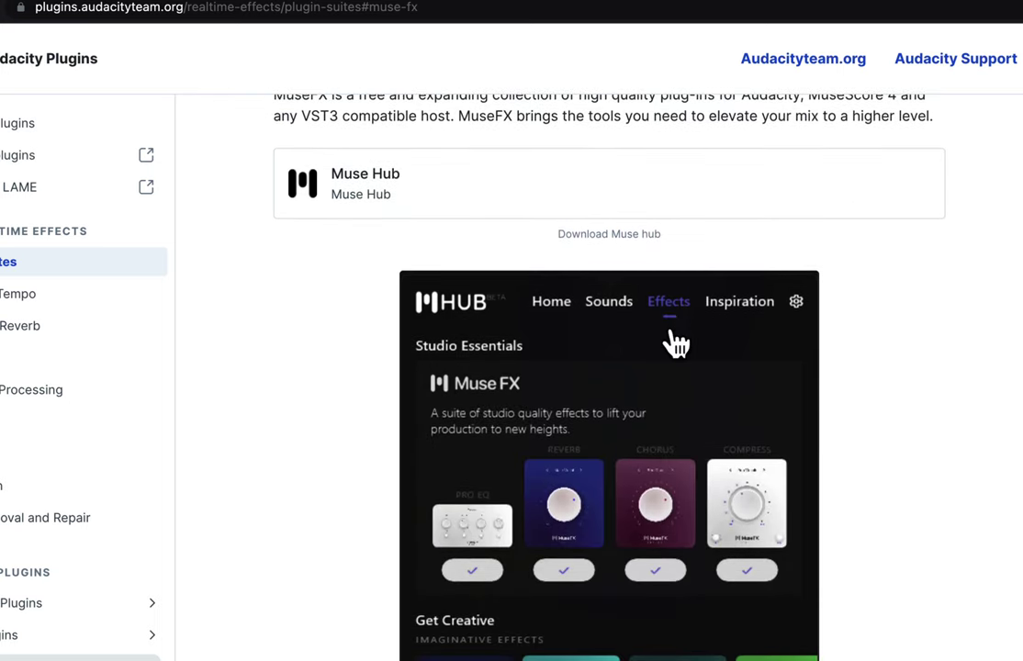
click(375, 176)
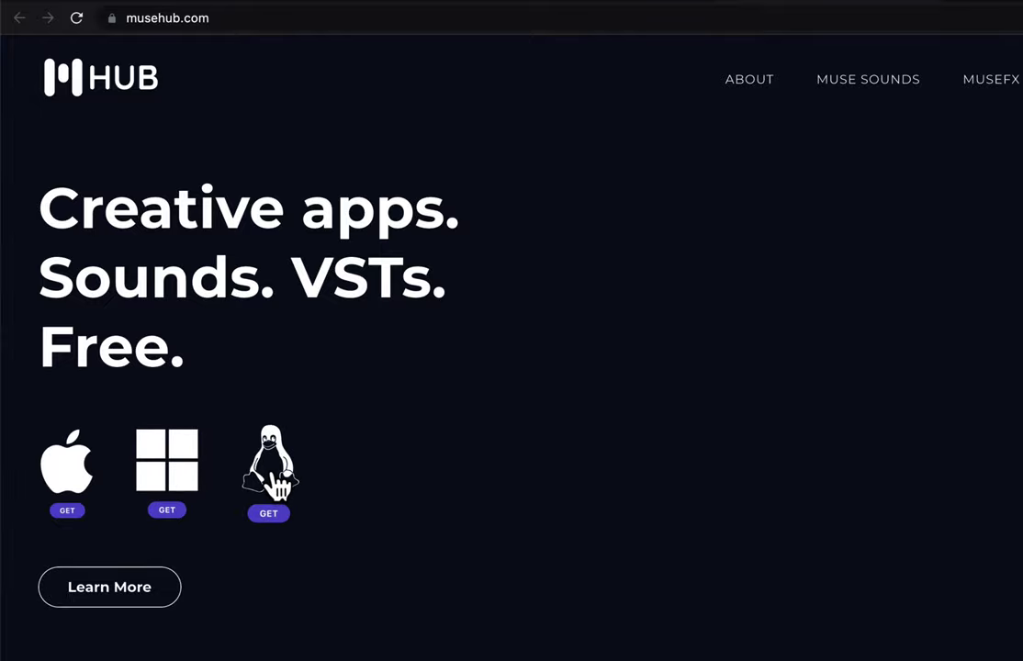
Step: Launch the Muse Hub application and show its available effects
key(super+space)
text(muse)
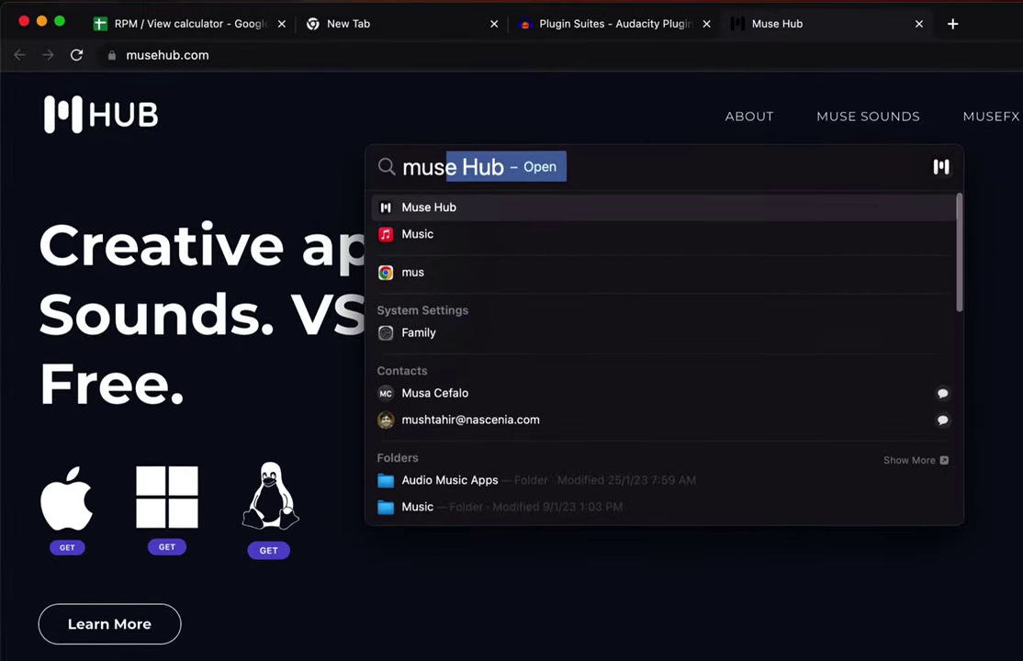
key(Return)
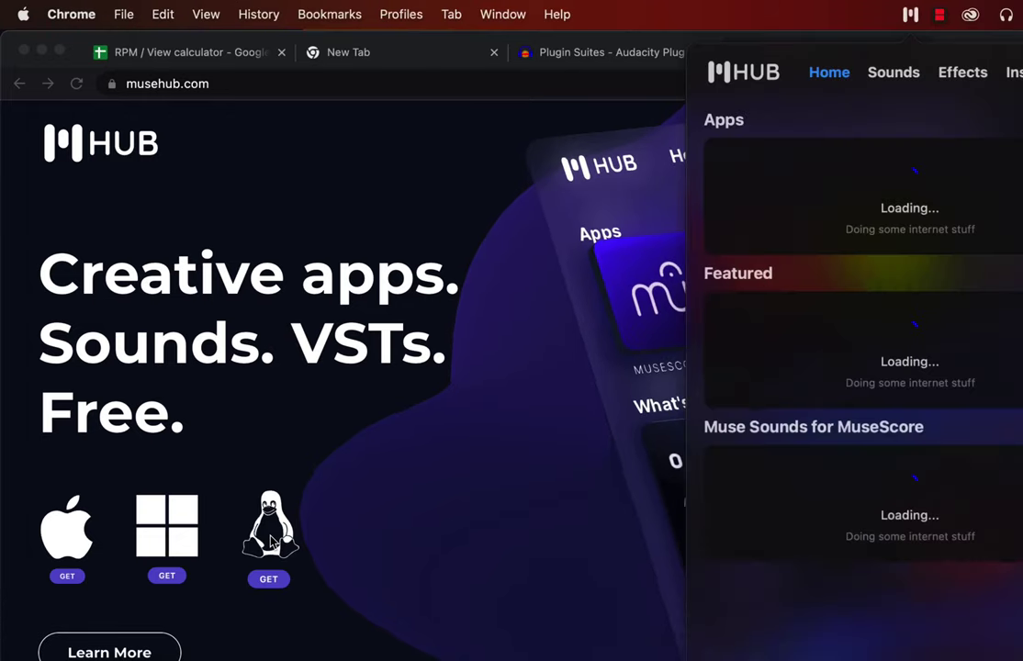
click(911, 19)
click(911, 18)
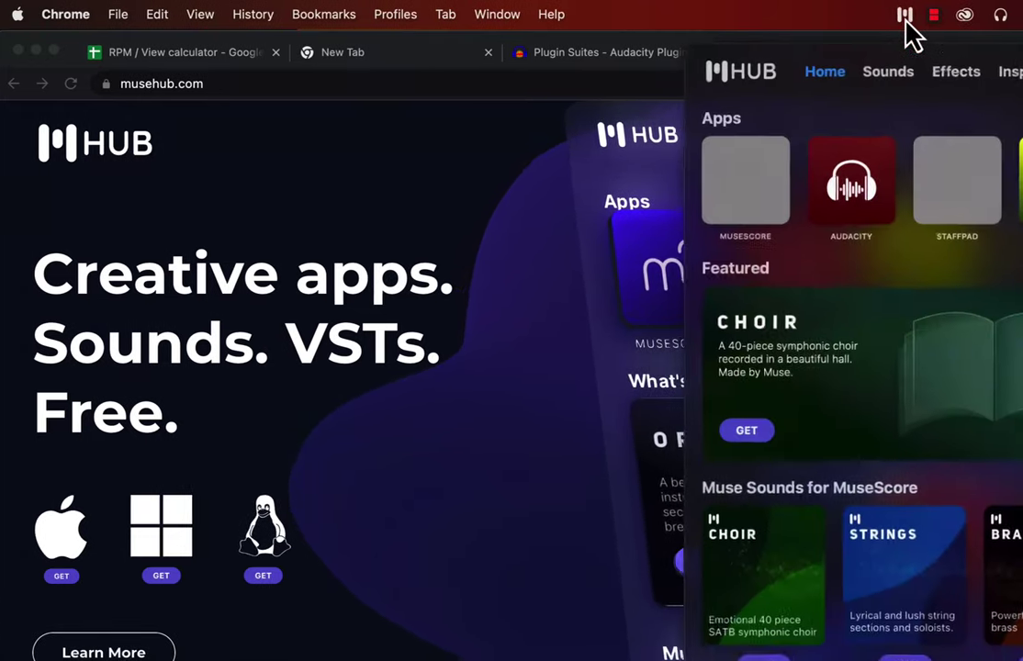
click(827, 74)
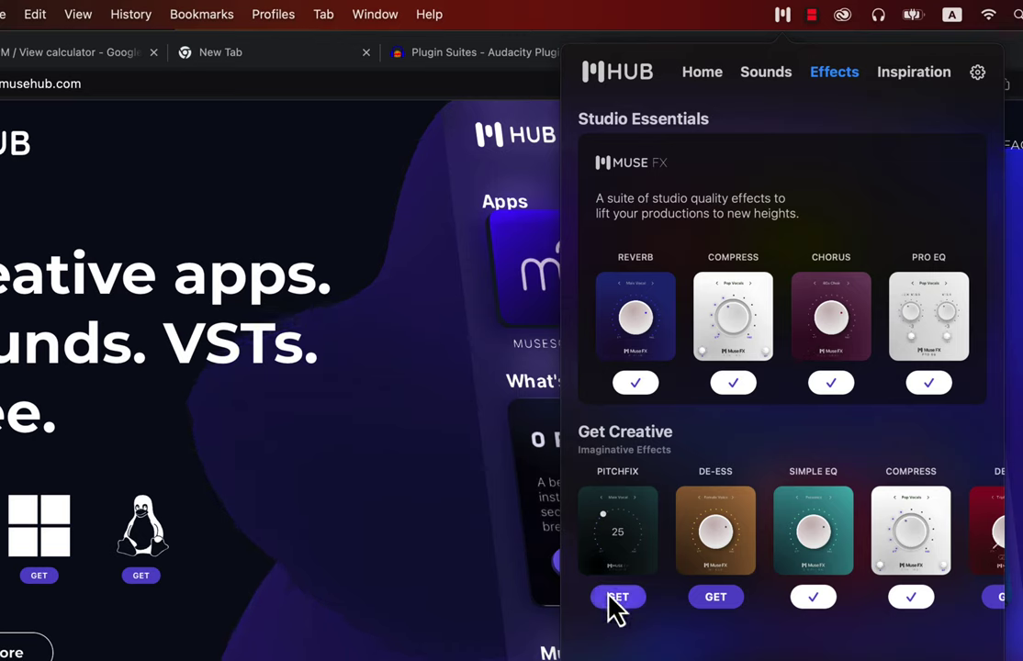
Step: Install the De-Ess effect from the Get Creative collection and browse the remaining effects there
click(715, 598)
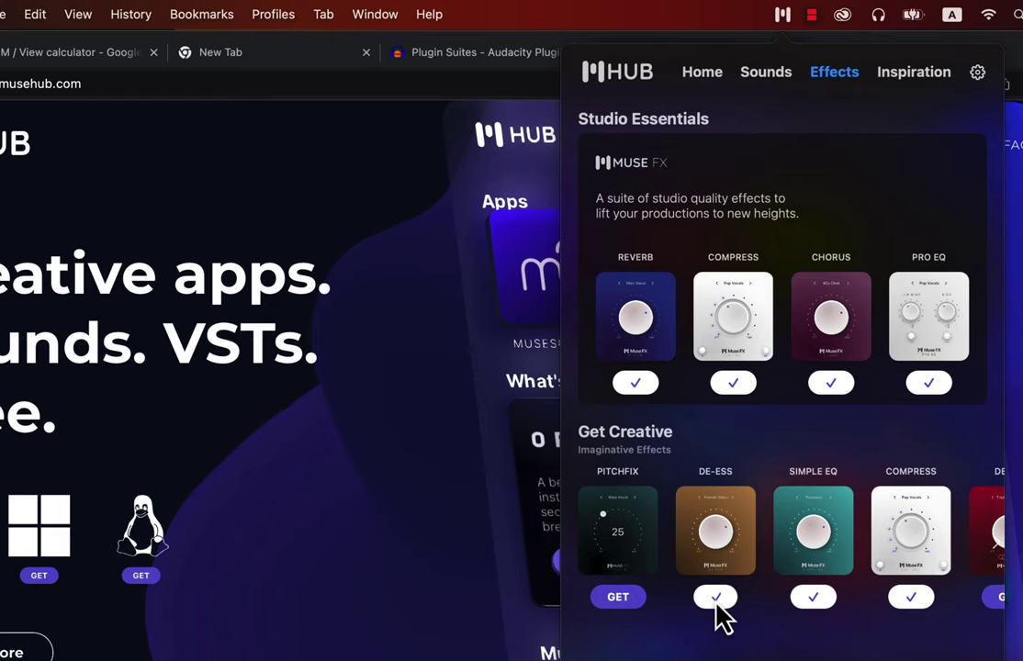
click(1005, 551)
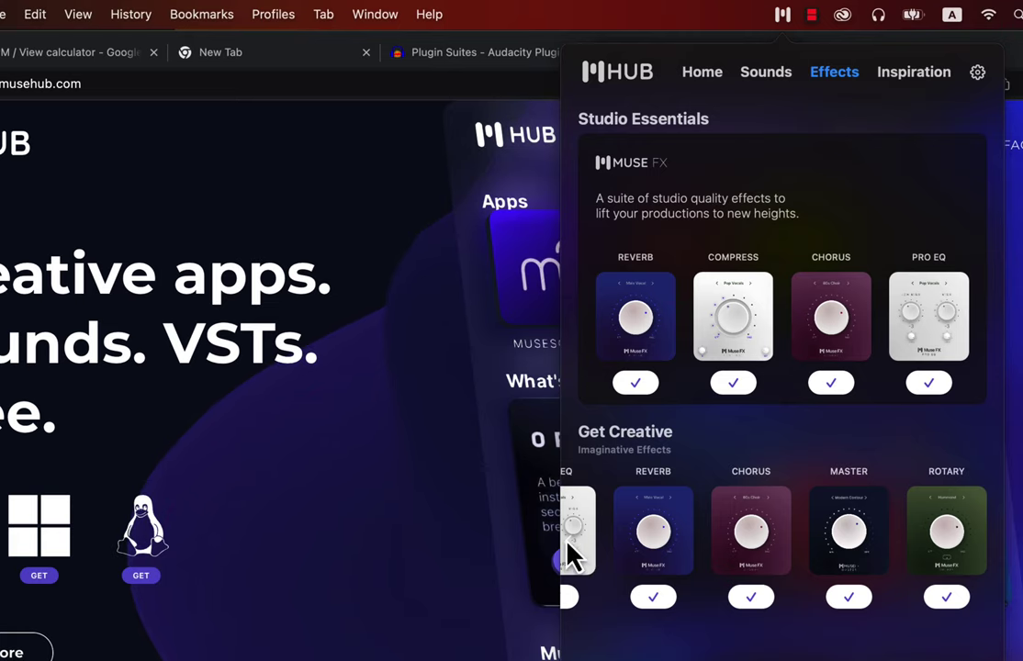
click(569, 547)
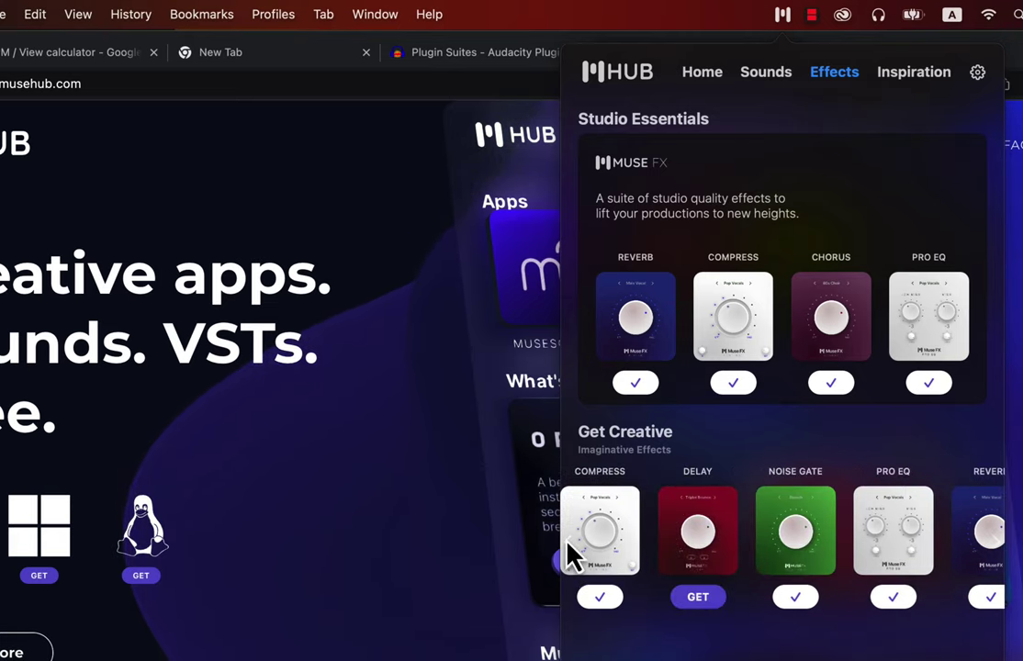
Step: Switch back to Audacity and duplicate the Audio 1 track, soloing the upper track and muting the copy
key(super+Tab)
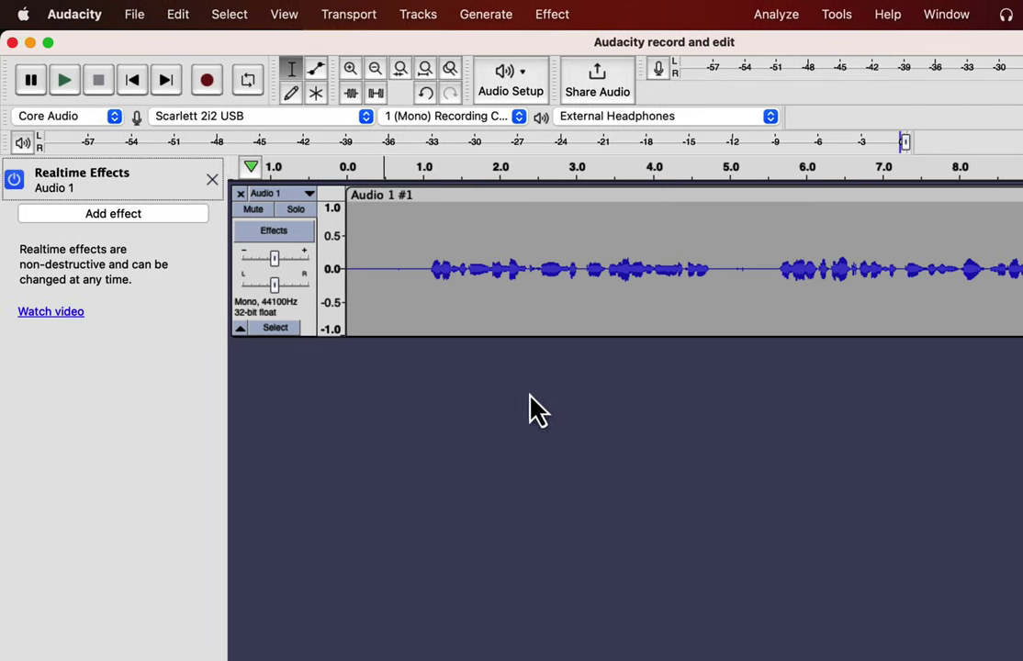
double_click(400, 251)
key(super+d)
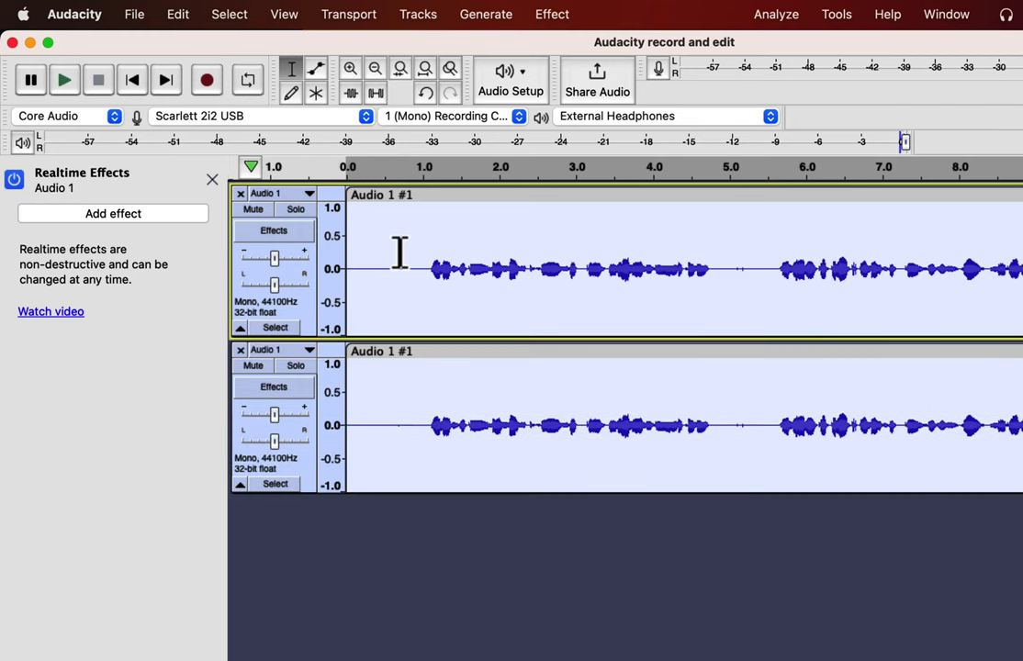
click(400, 253)
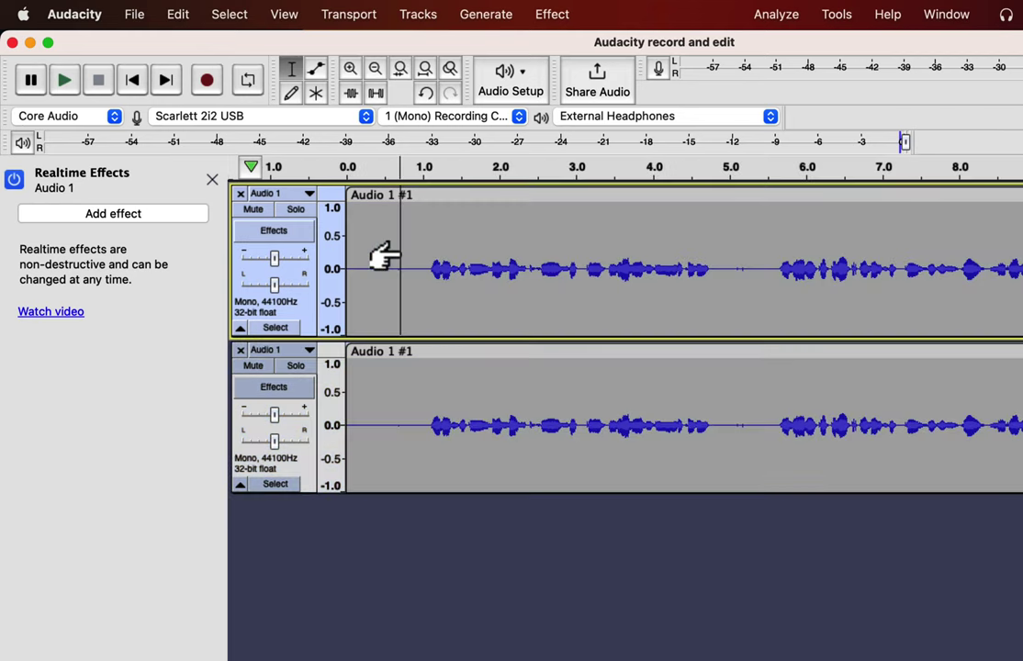
click(257, 367)
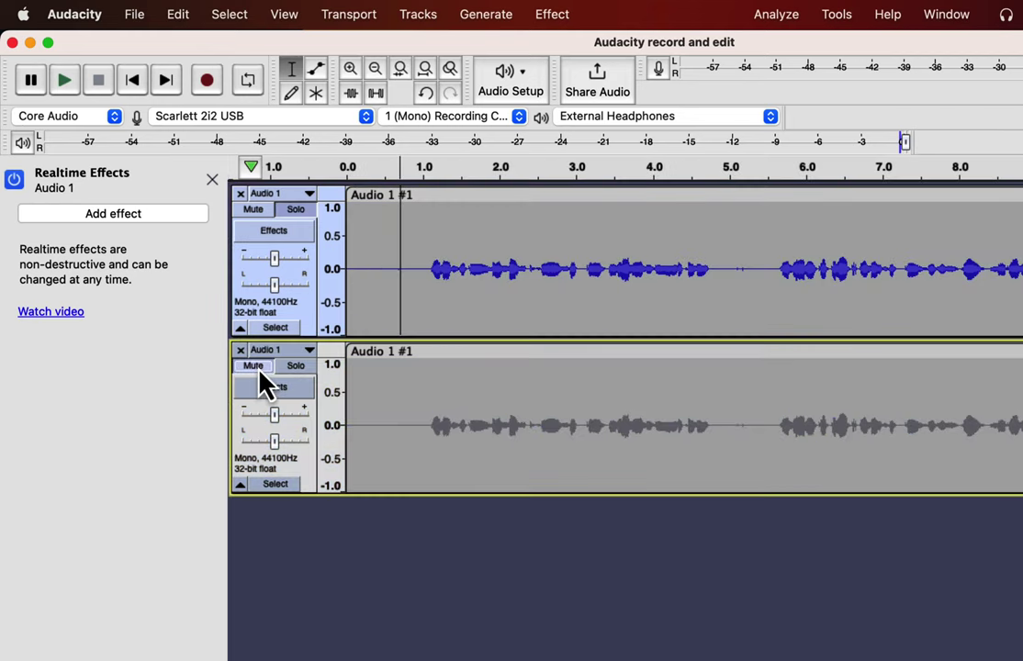
Step: Add the MuseFX Compress realtime effect to the upper Audio 1 track and open its settings
click(378, 255)
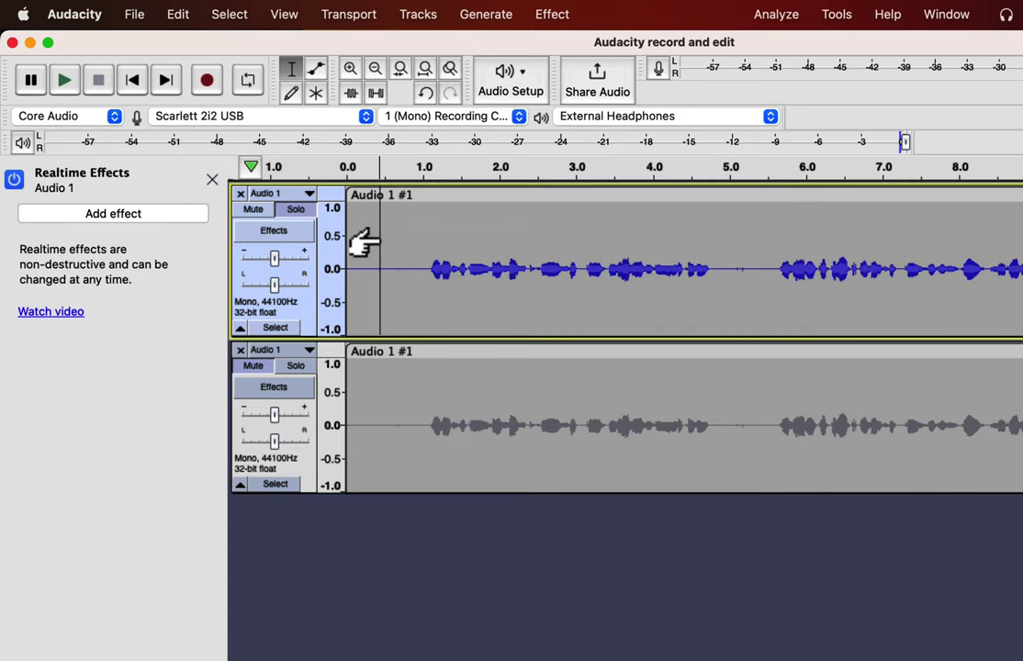
click(157, 217)
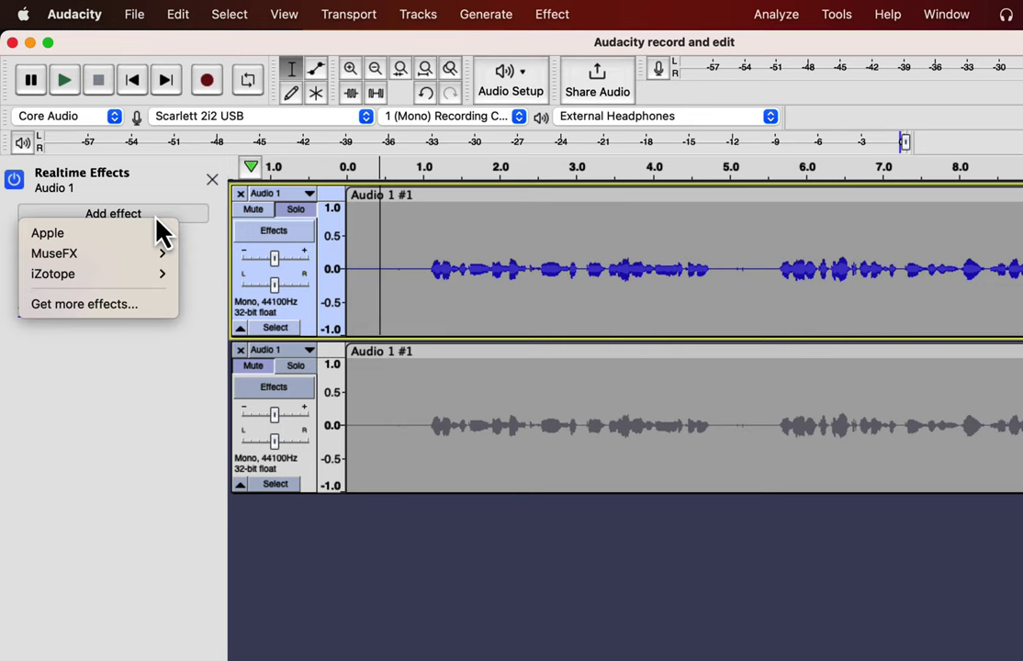
mouse_move(150, 262)
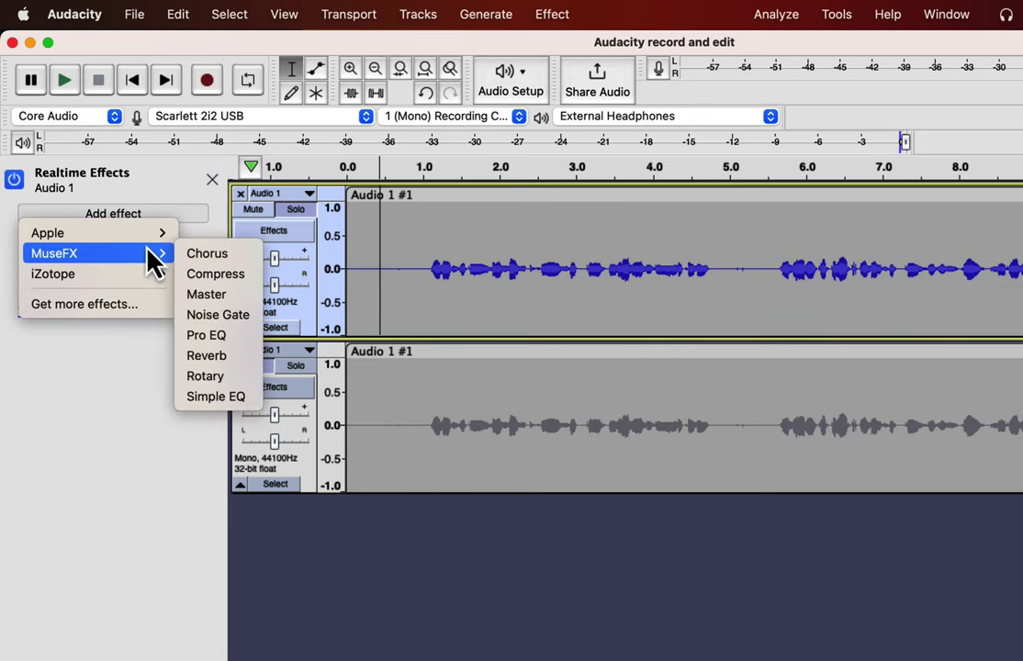
click(217, 278)
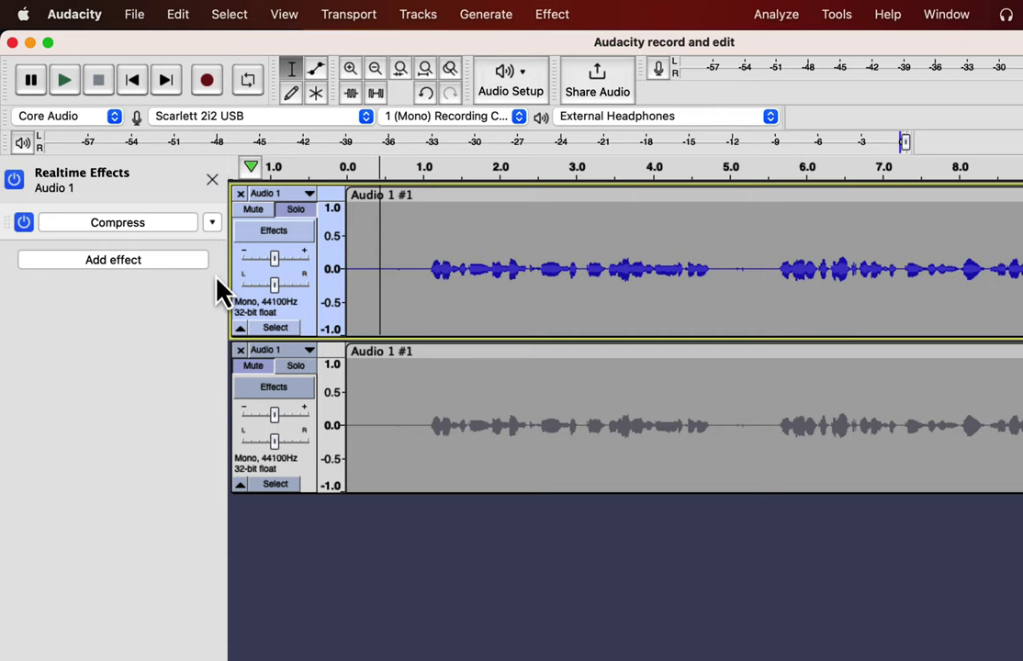
click(158, 223)
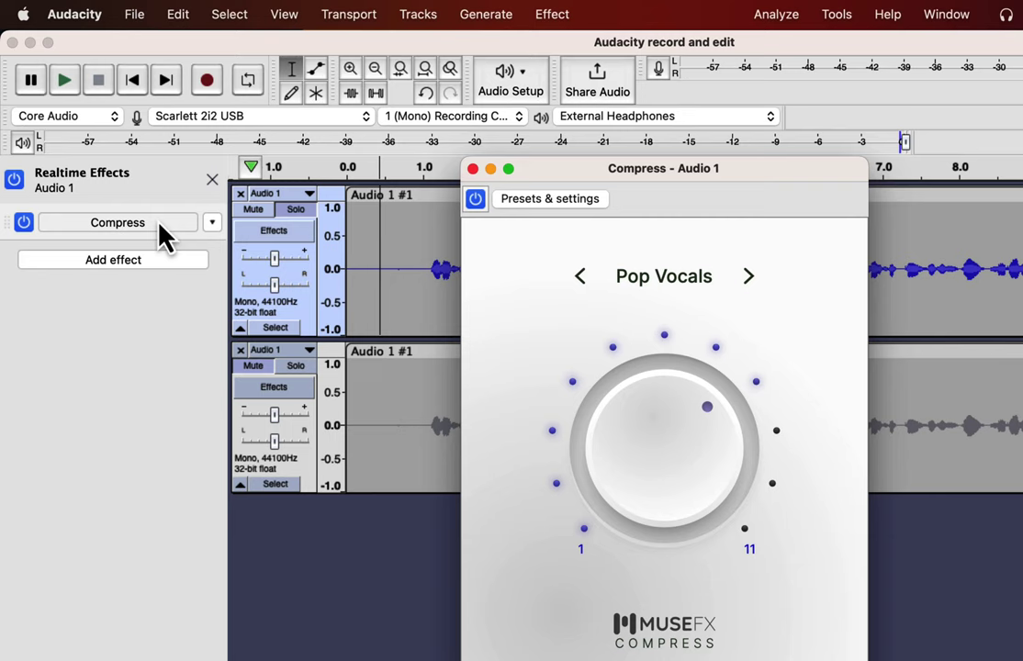
Step: Choose the Pop Vocals preset, try turning the compression amount down, and restore the Compress effect's factory defaults
click(662, 284)
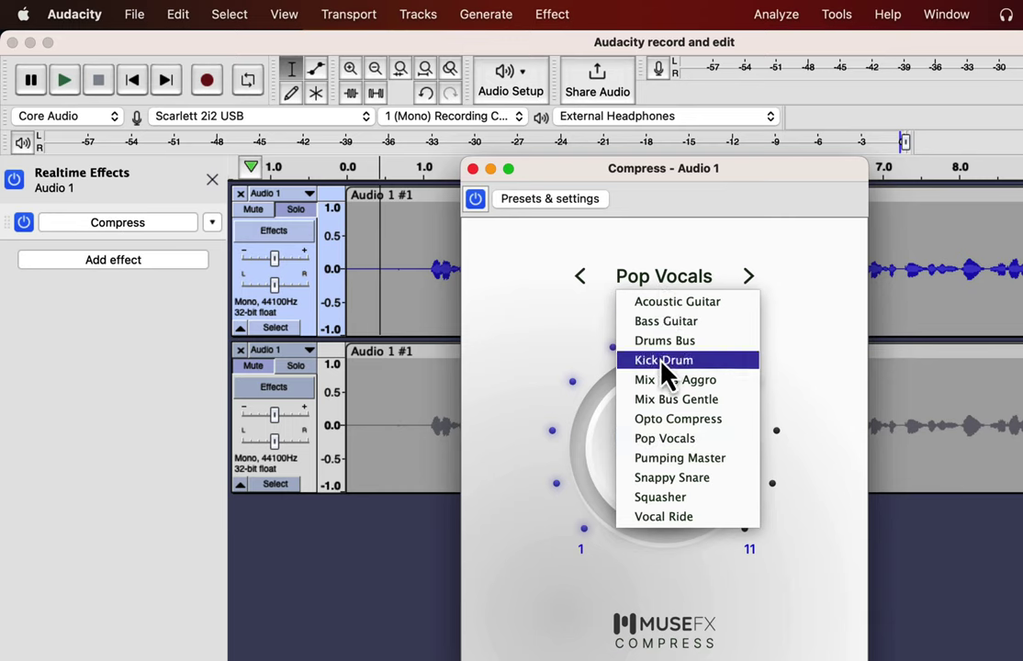
click(667, 442)
drag(710, 410, 822, 523)
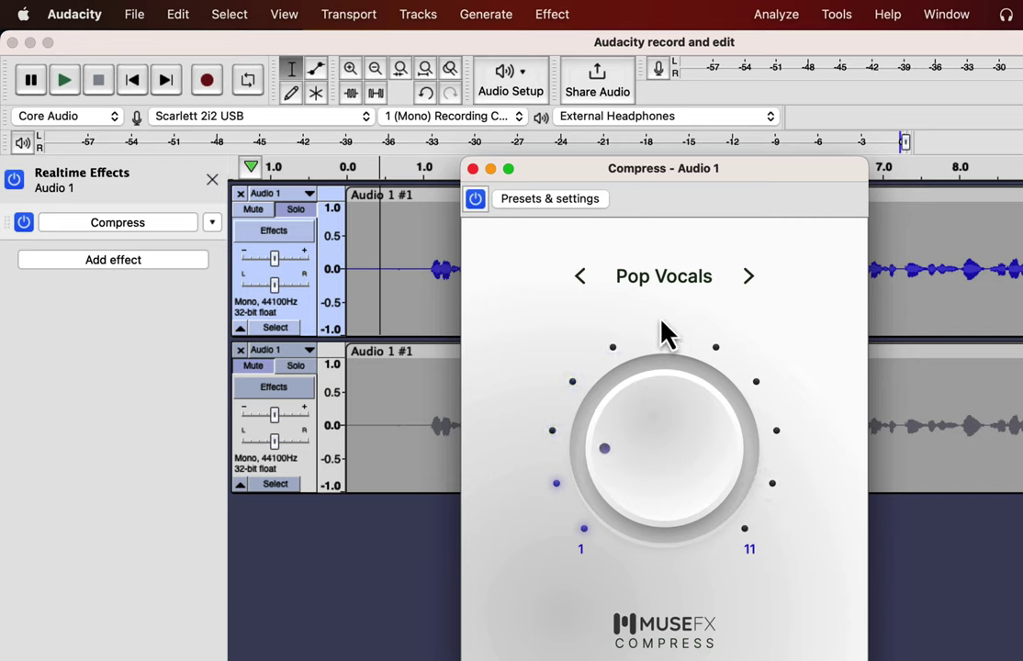
click(581, 200)
mouse_move(586, 292)
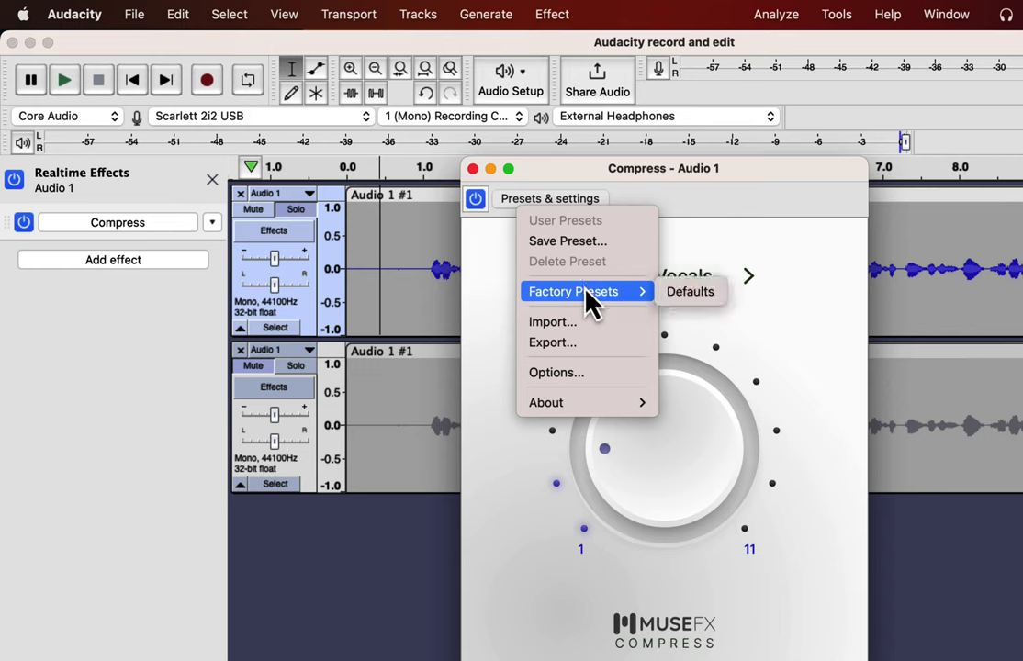
click(696, 298)
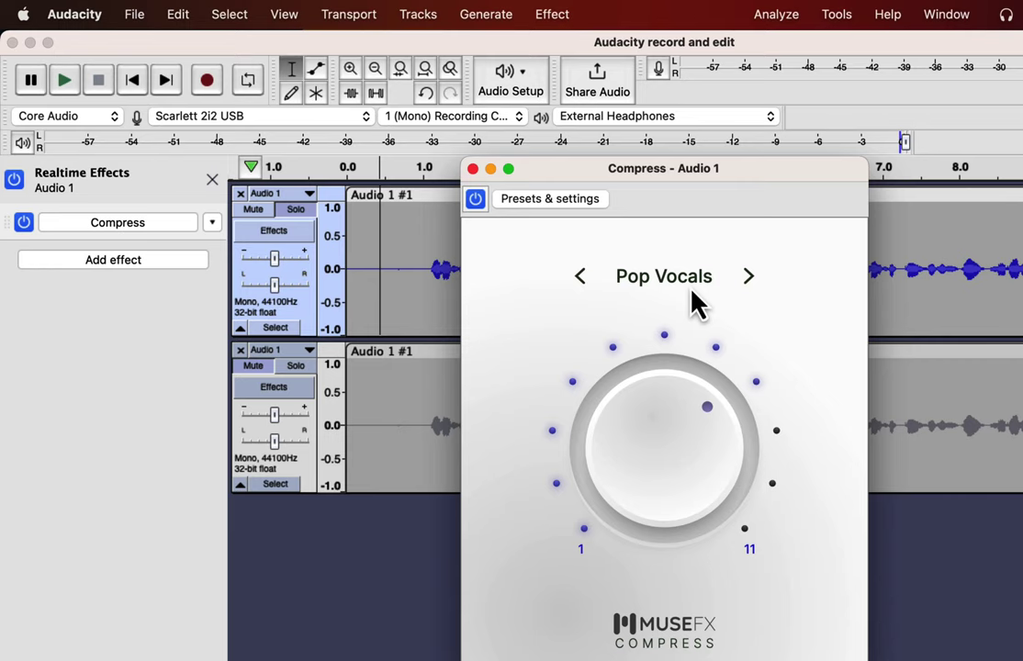
Step: Play the track from near its start while auditioning the Acoustic Guitar, Bass Guitar, Vocal Ride and Snappy Snare presets in Compress
click(336, 264)
key(space)
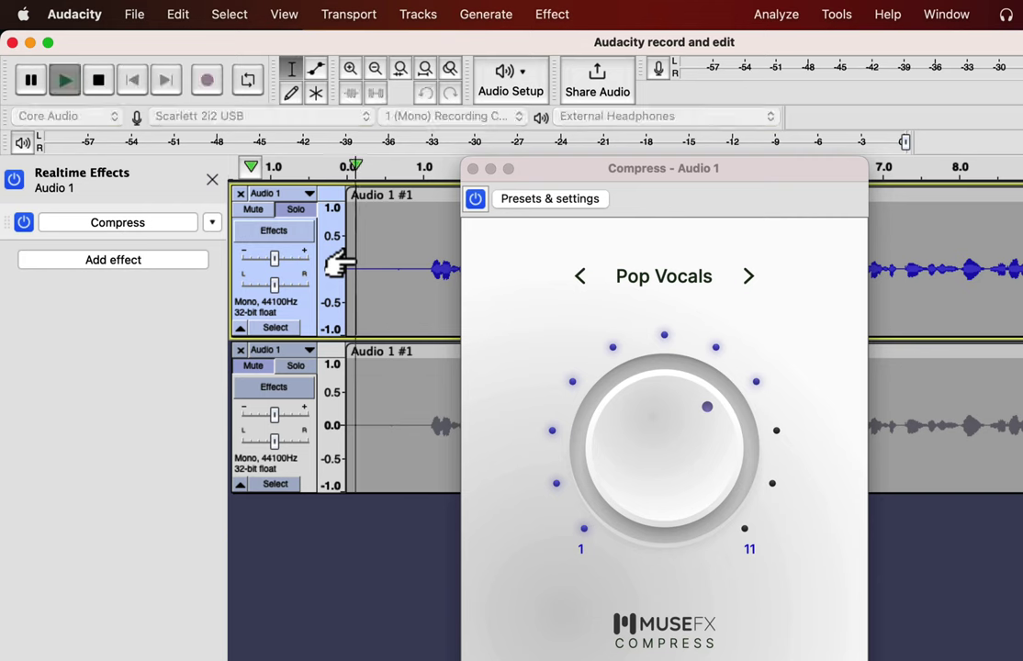
click(651, 279)
click(654, 305)
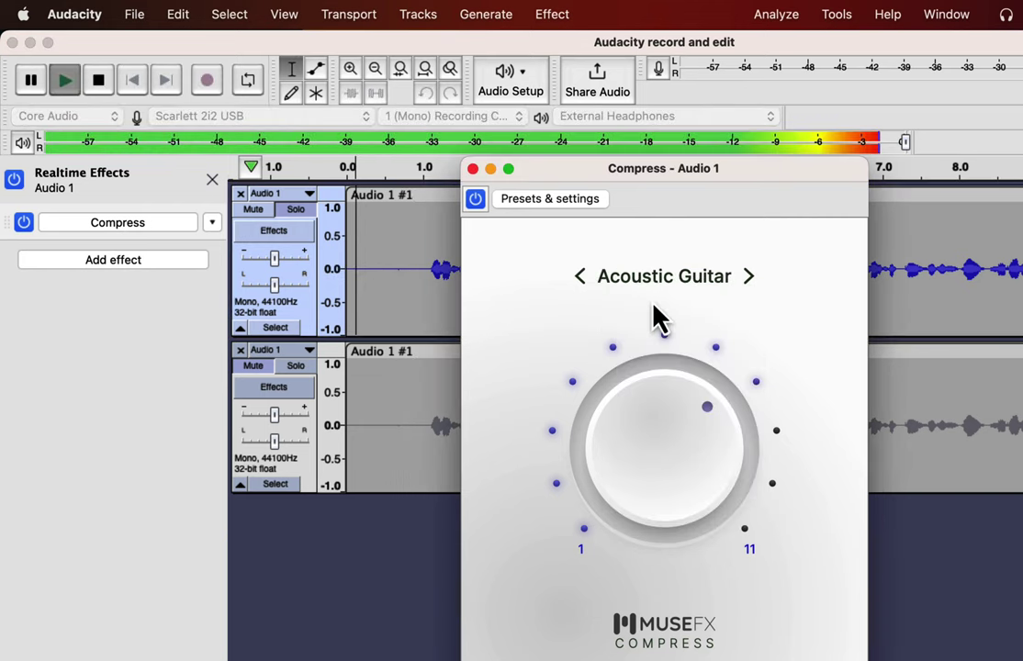
click(650, 292)
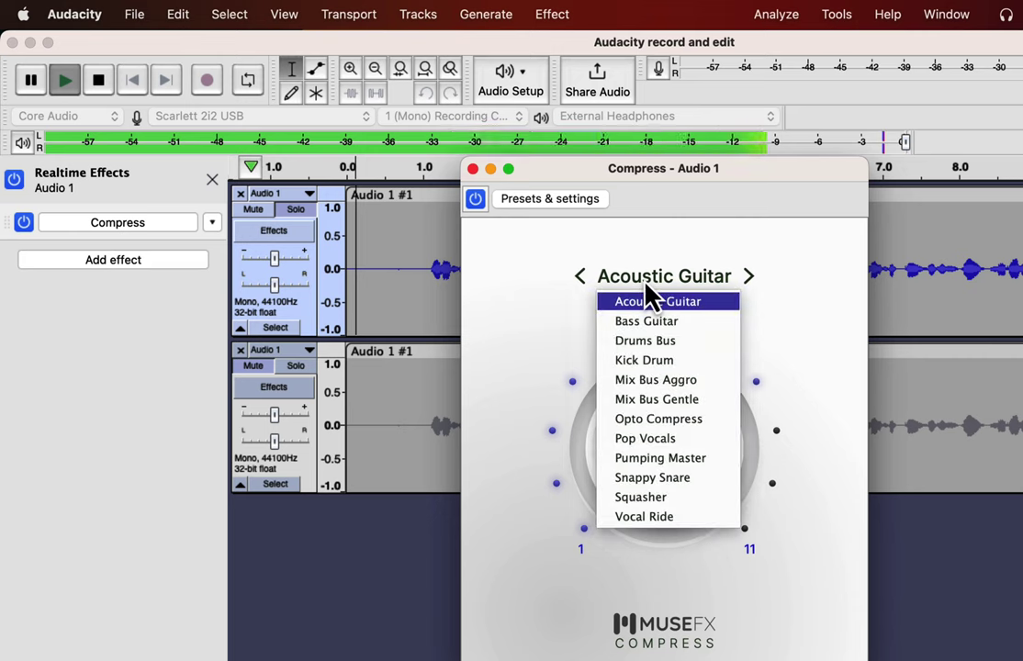
click(629, 321)
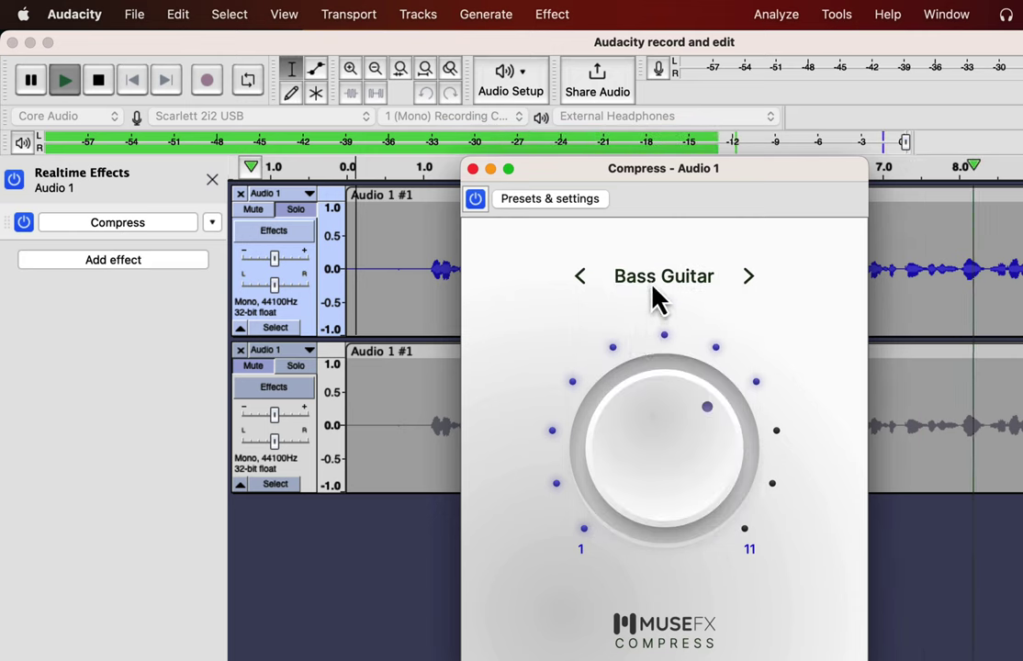
click(651, 285)
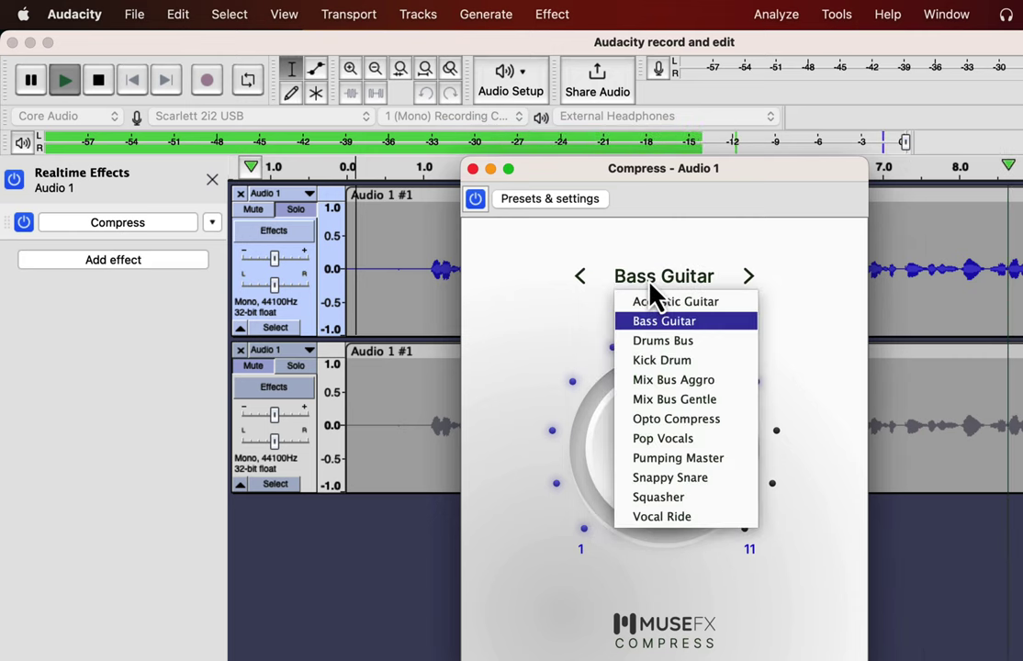
click(653, 517)
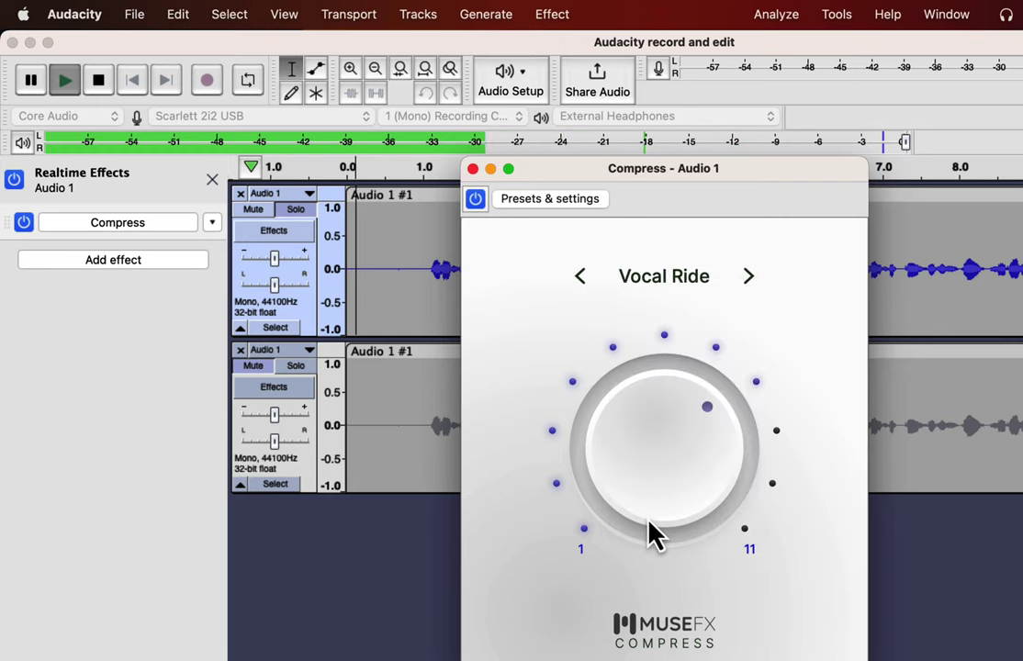
click(681, 283)
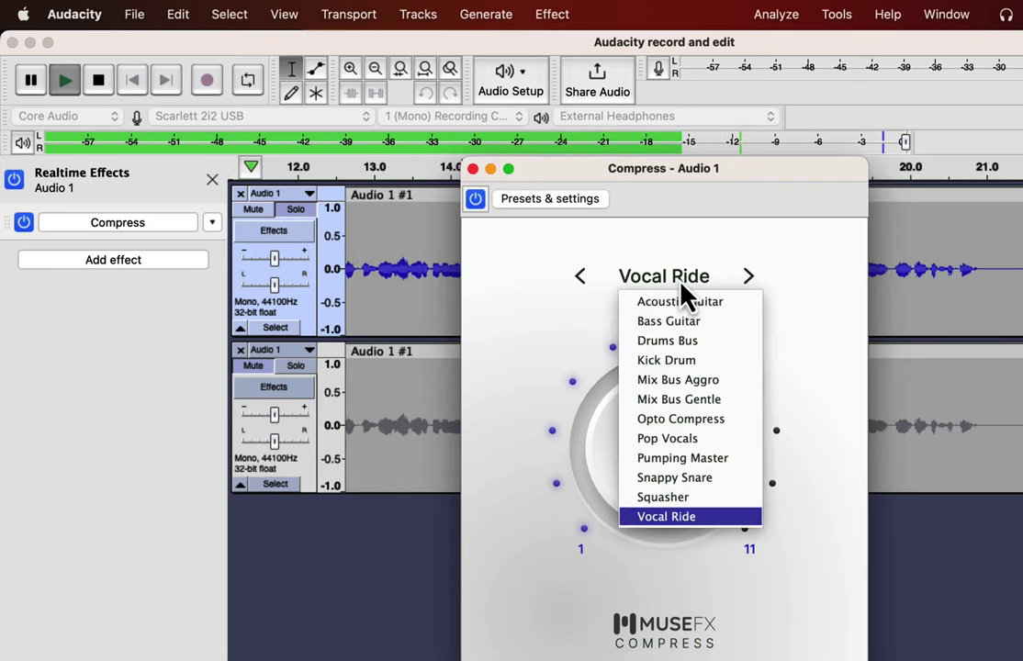
click(658, 479)
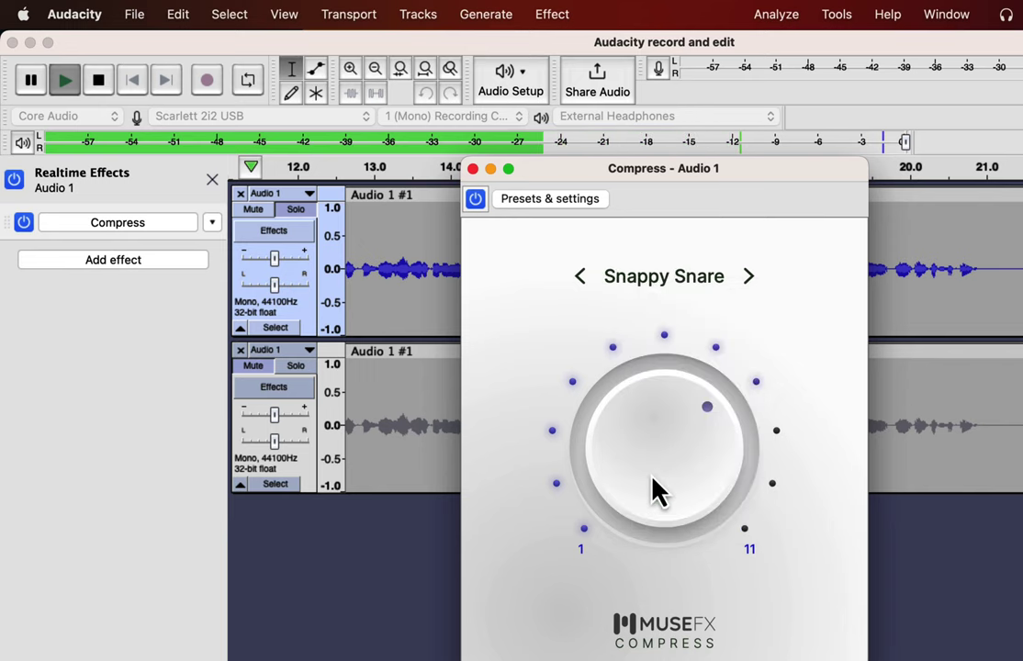
Step: Select the Pop Vocals preset, set the compression amount to about 6, stop playback and close the Compress window
click(655, 287)
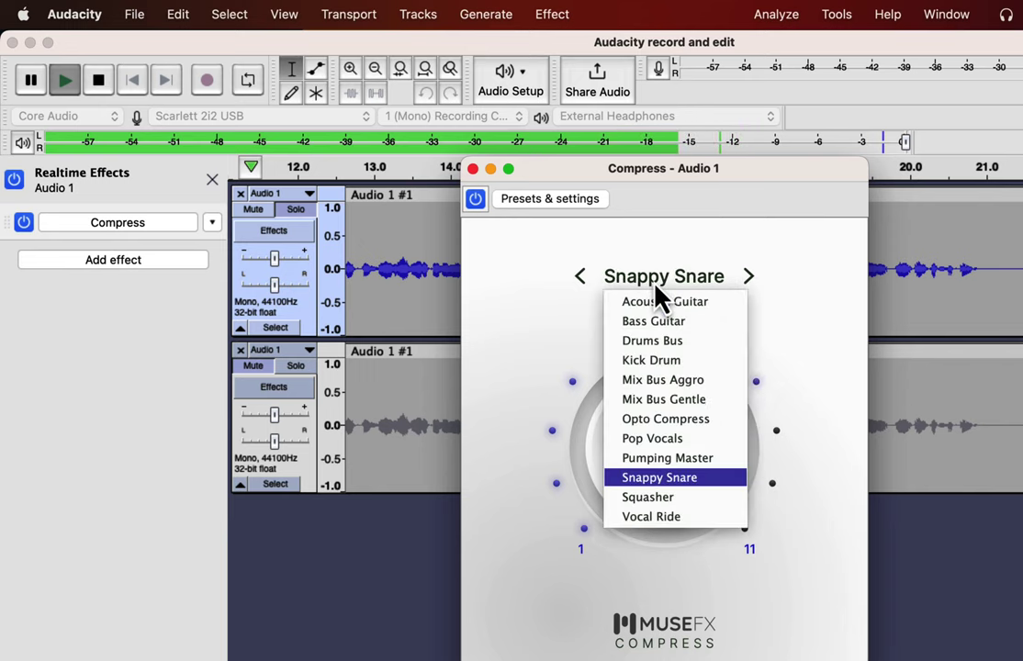
click(654, 439)
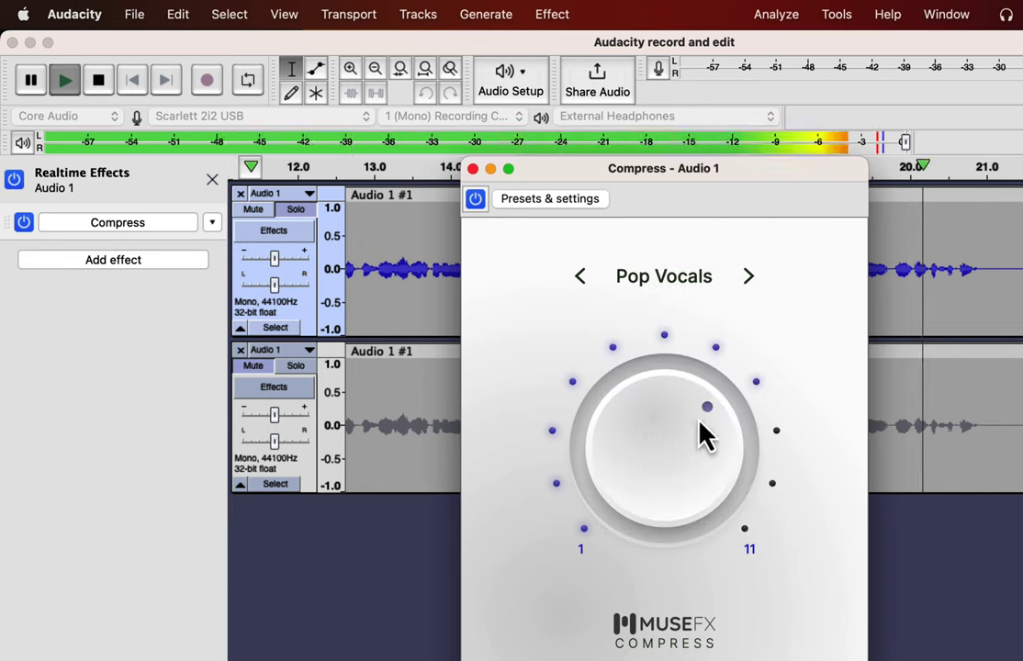
drag(714, 425, 758, 444)
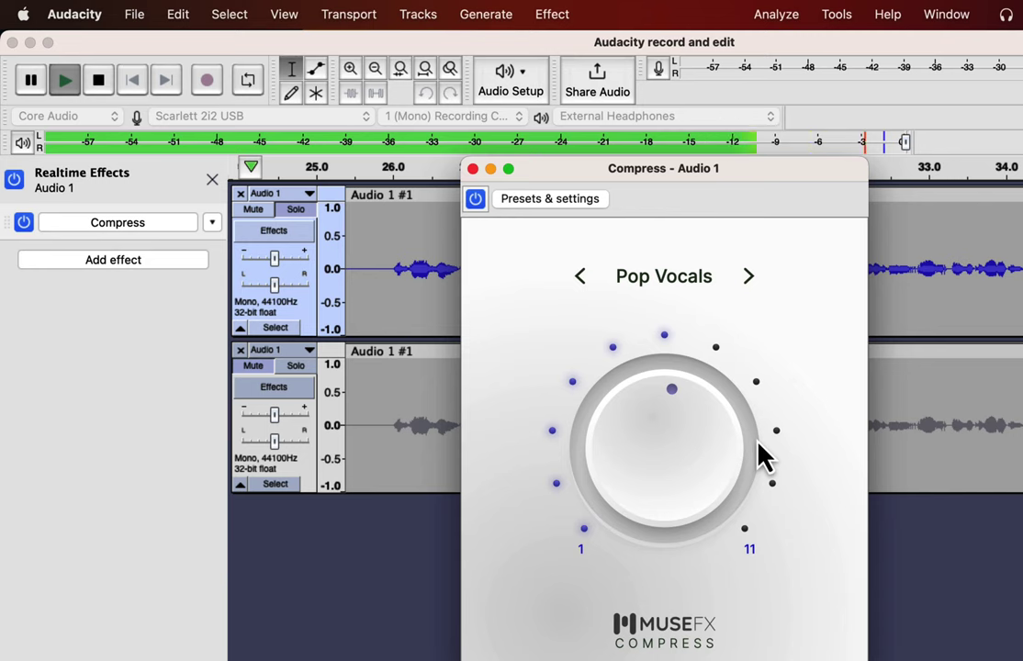
key(space)
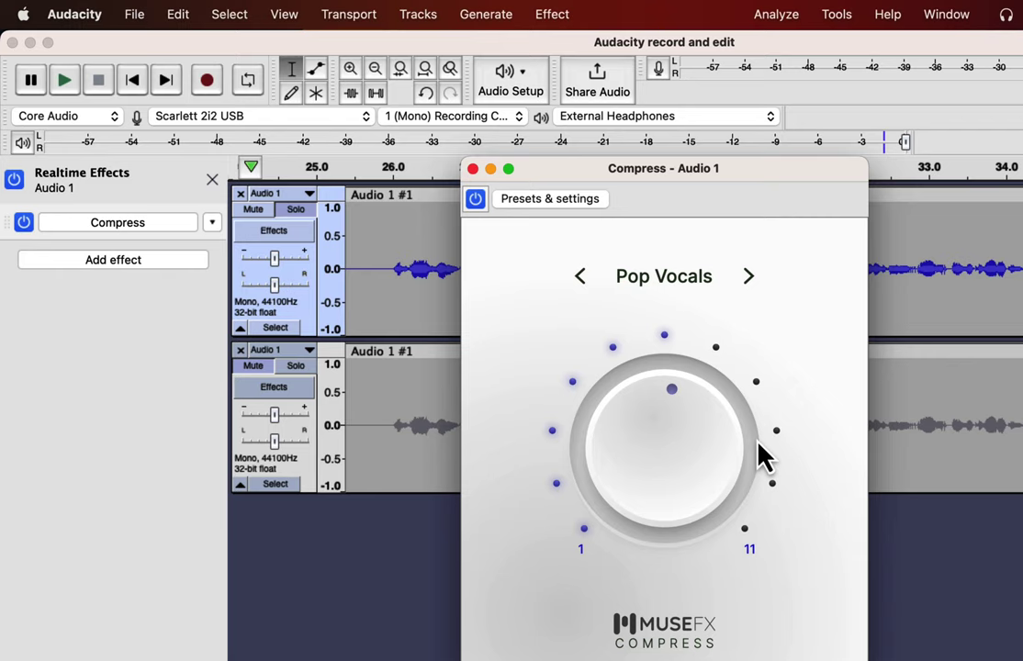
click(472, 169)
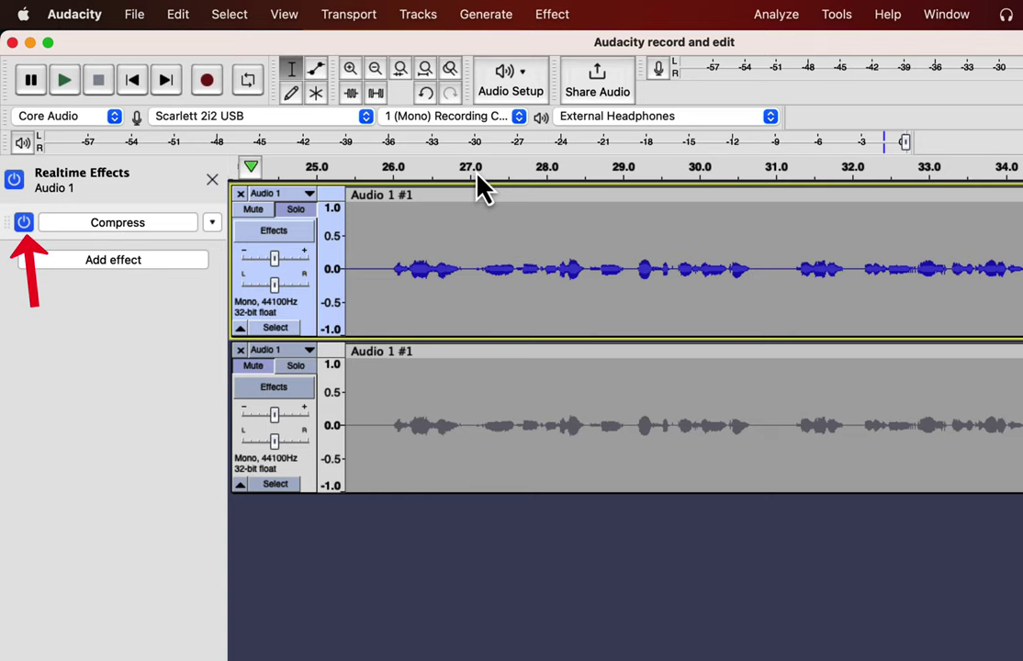
Step: Add the MuseFX Simple EQ realtime effect after Compress on the upper track and open its settings with the Presence preset kept
click(133, 262)
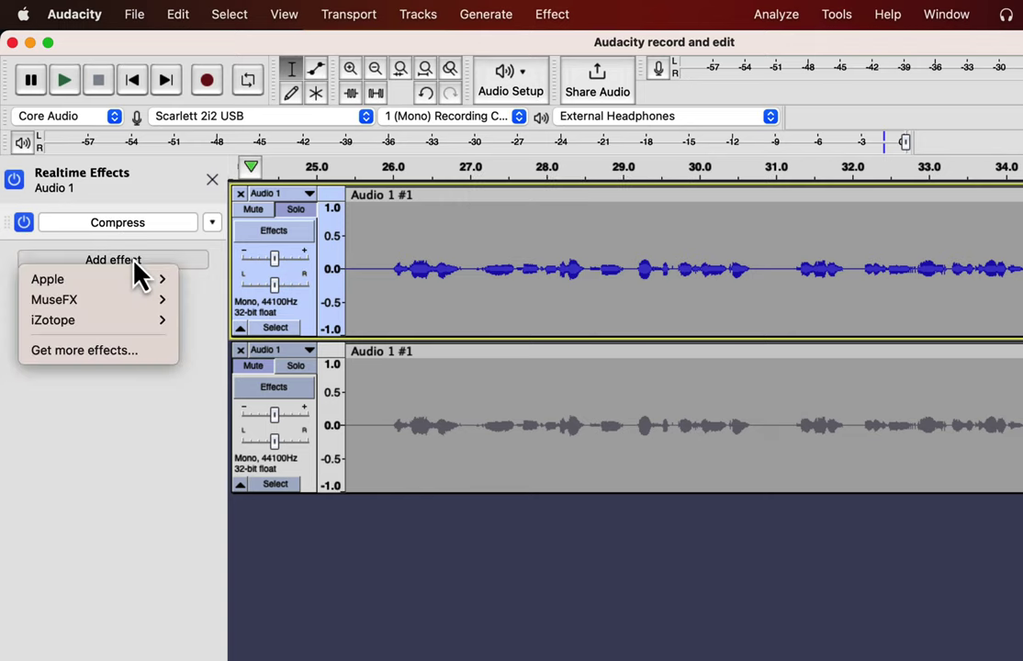
mouse_move(132, 306)
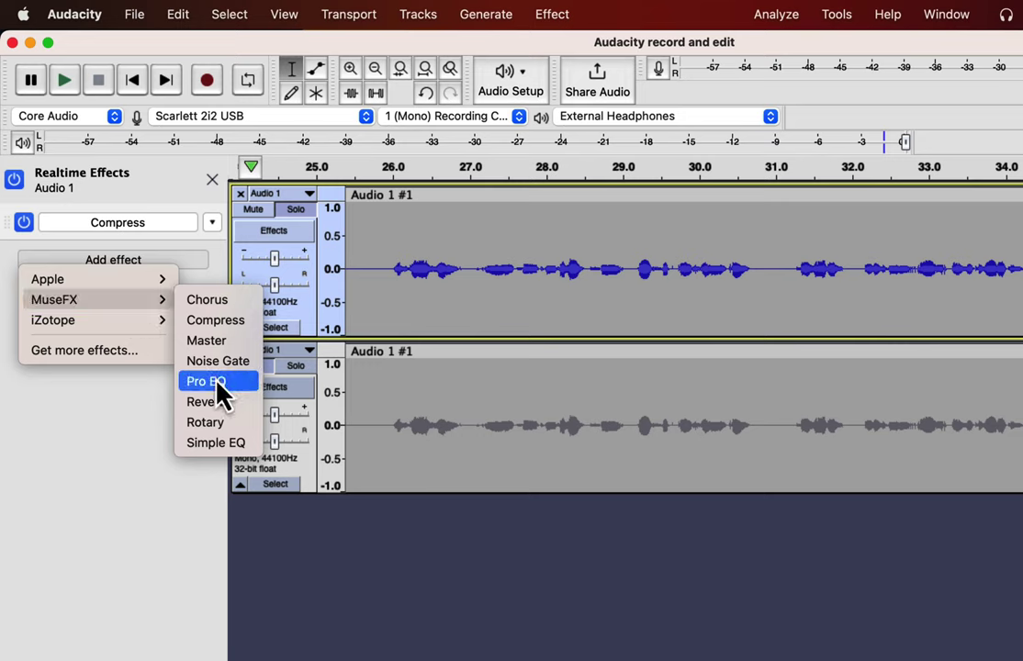
click(236, 445)
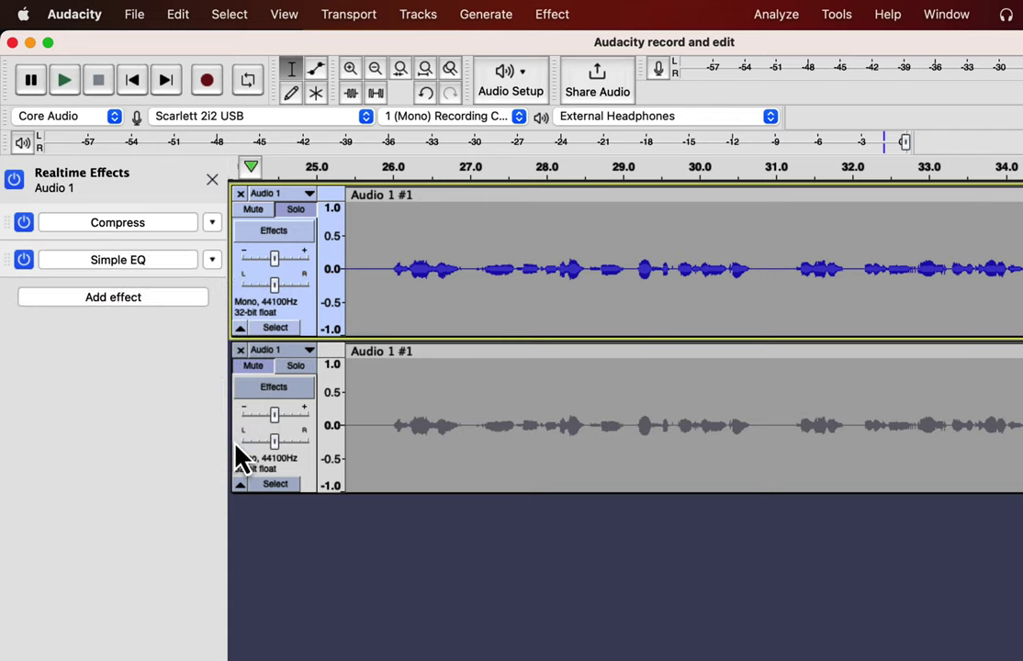
click(132, 261)
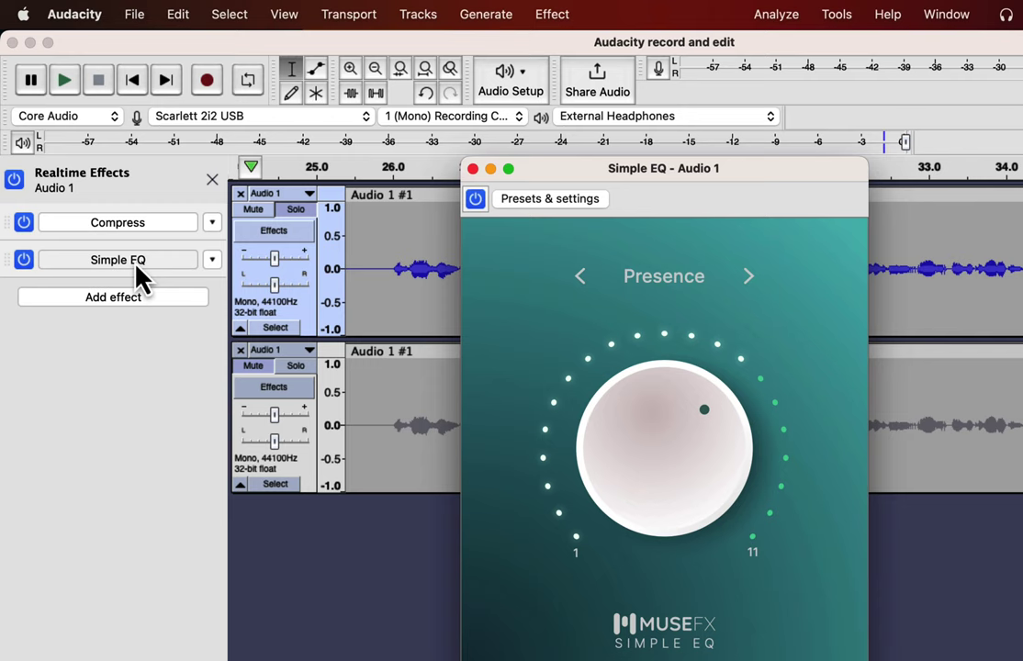
click(675, 279)
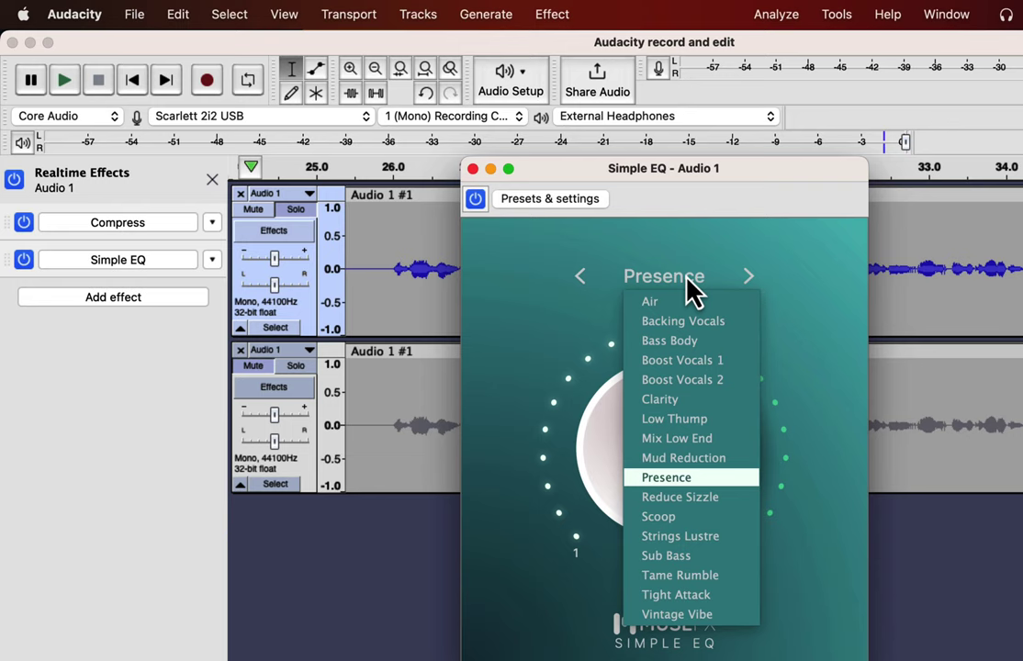
click(516, 290)
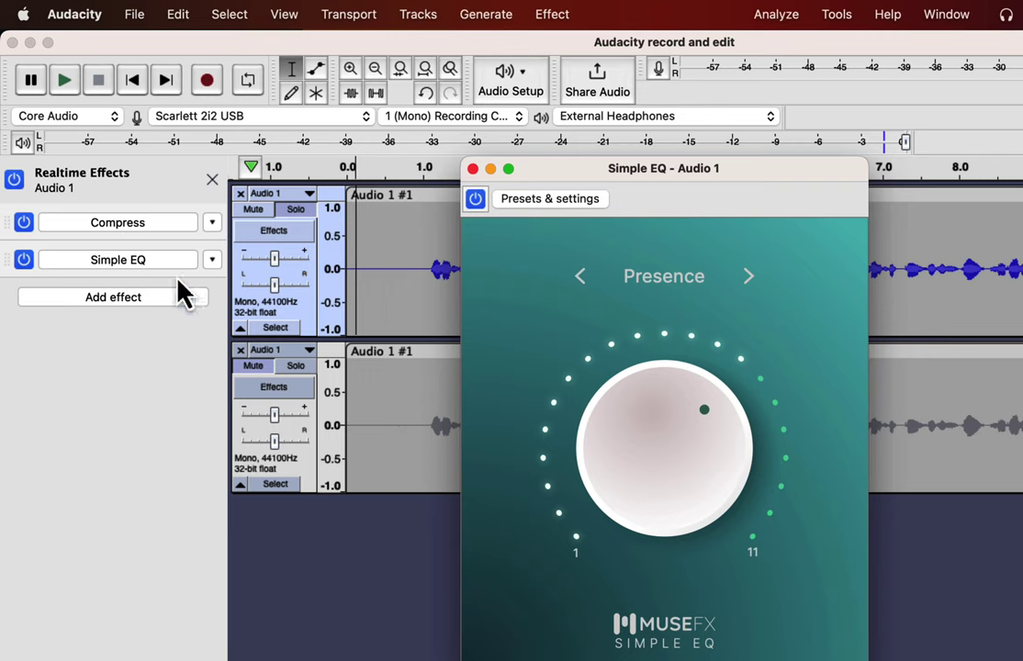
Step: Play the track while bypassing and re-enabling Simple EQ to compare the sound with and without the Presence preset
click(23, 260)
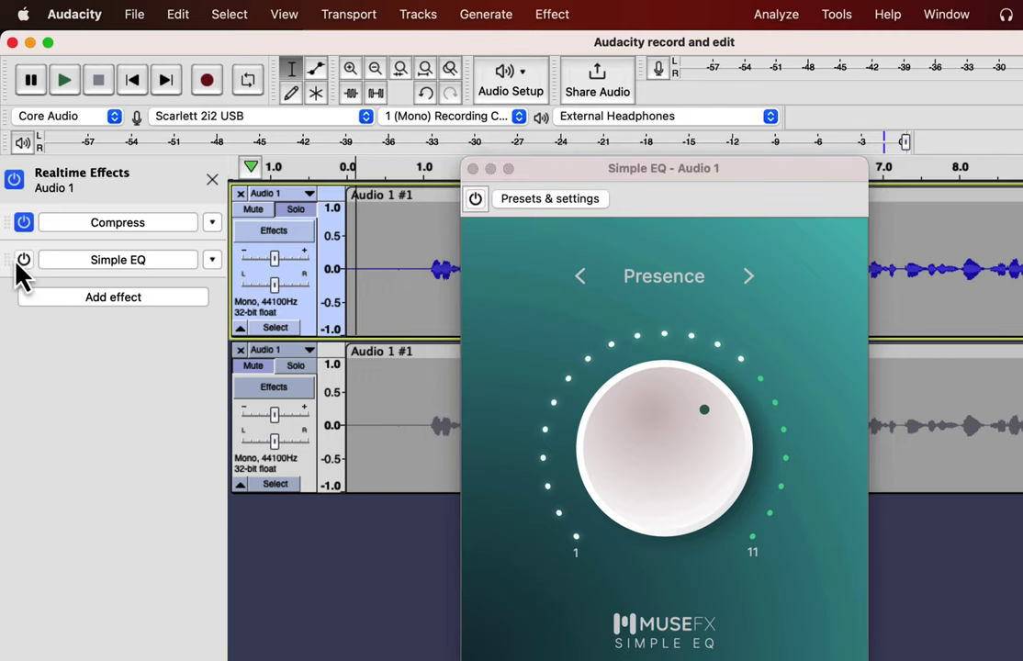
click(23, 260)
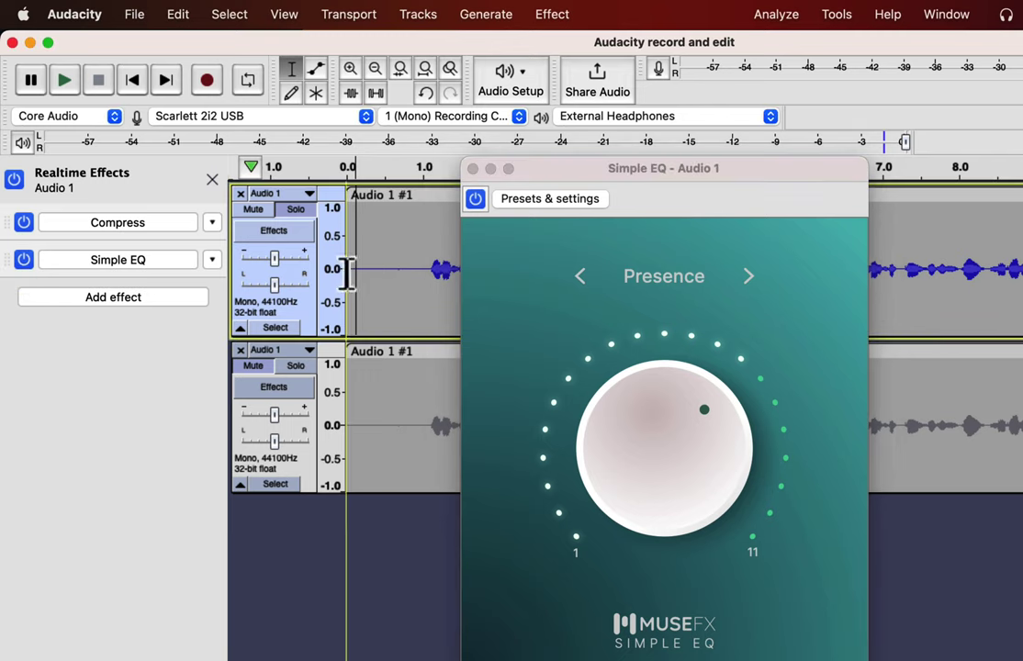
key(space)
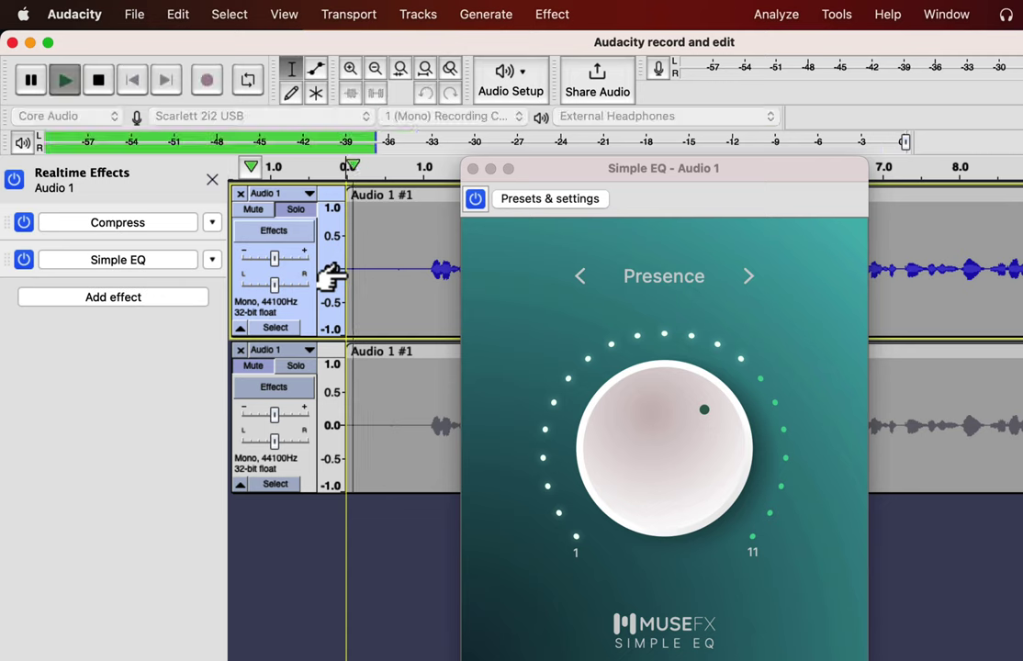
click(24, 260)
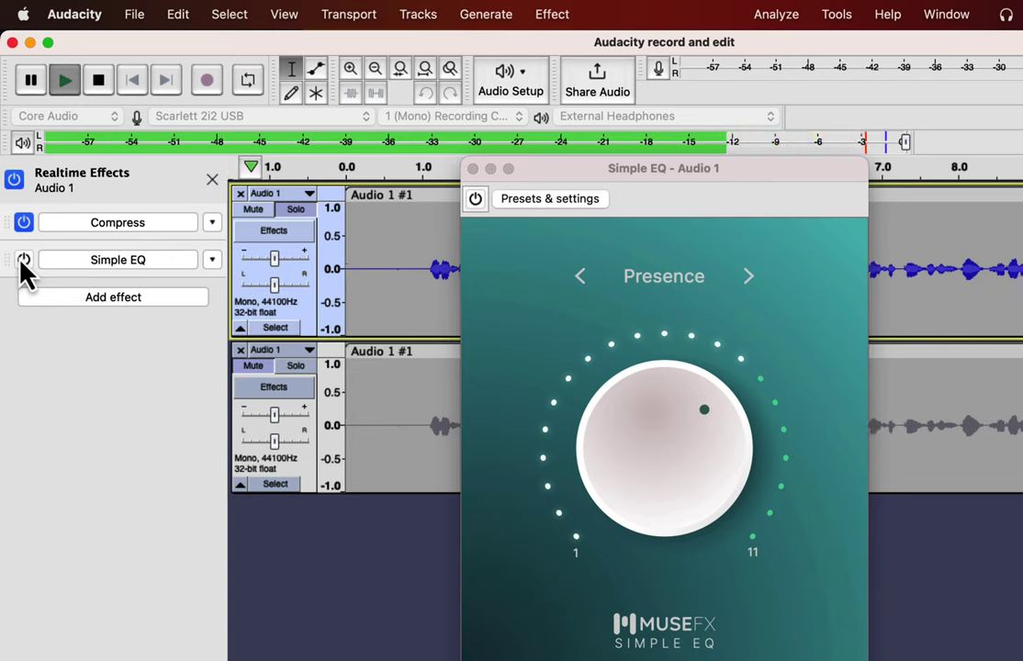
click(24, 261)
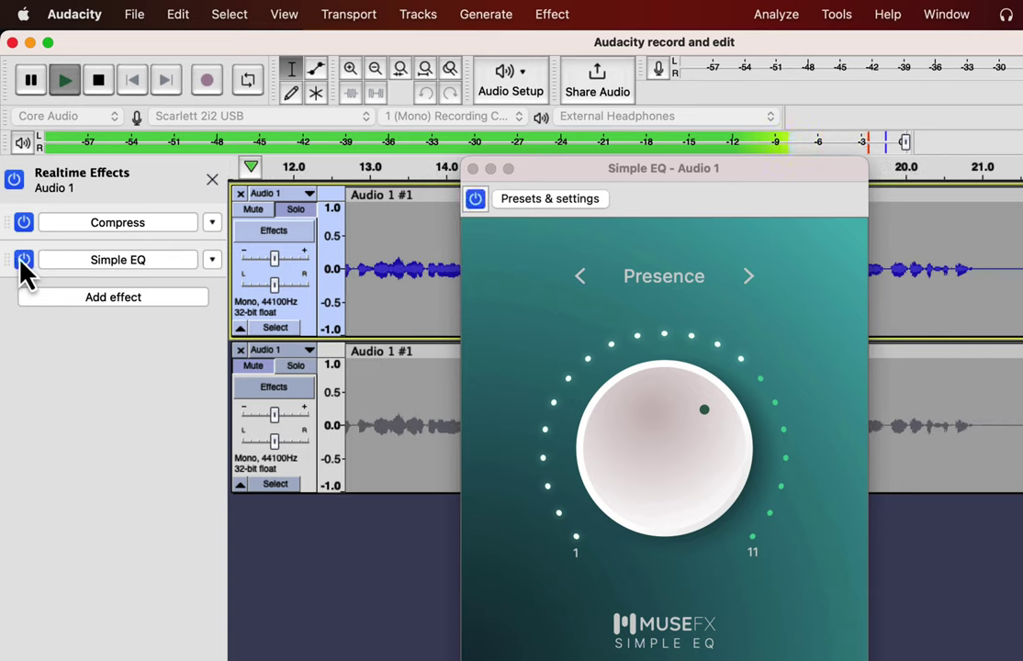
key(space)
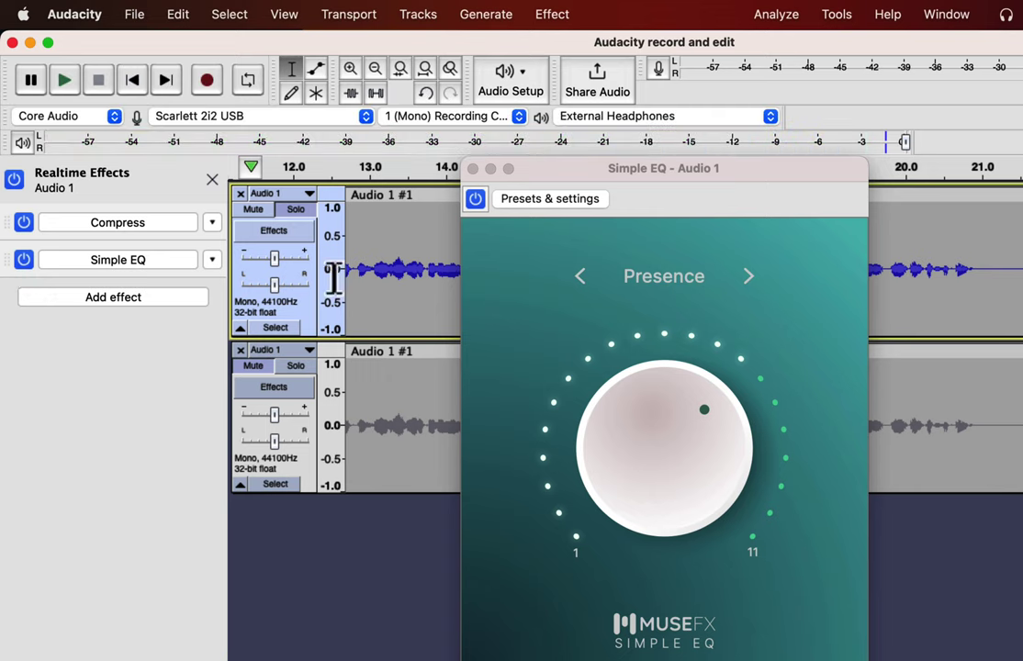
Step: Check the Simple EQ presets without changing the choice, close its settings and replace the effect with MuseFX Pro EQ on the upper track
click(657, 277)
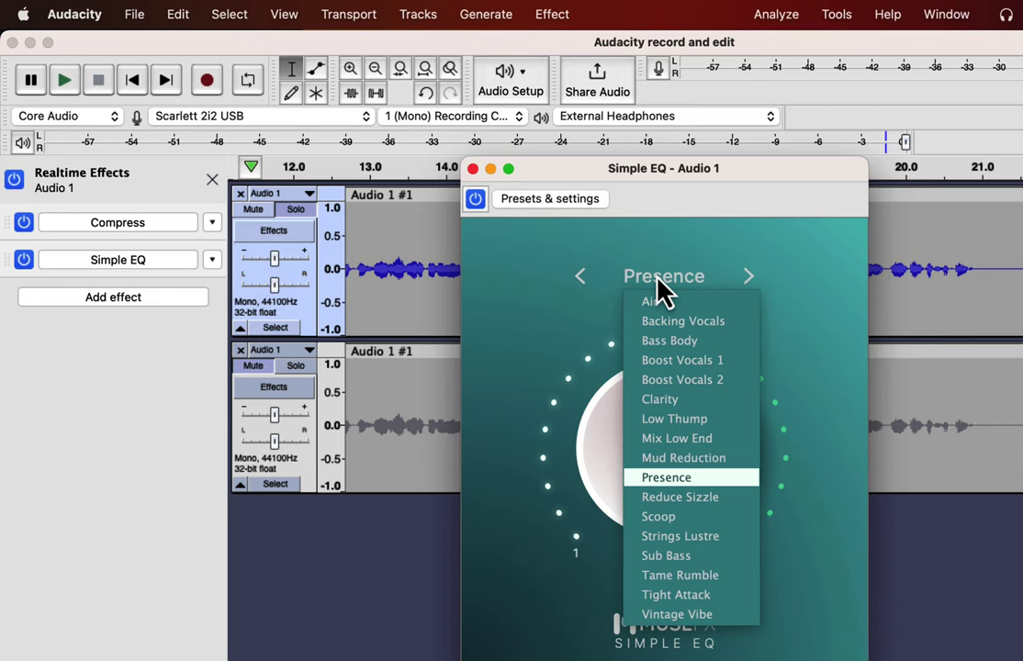
click(538, 261)
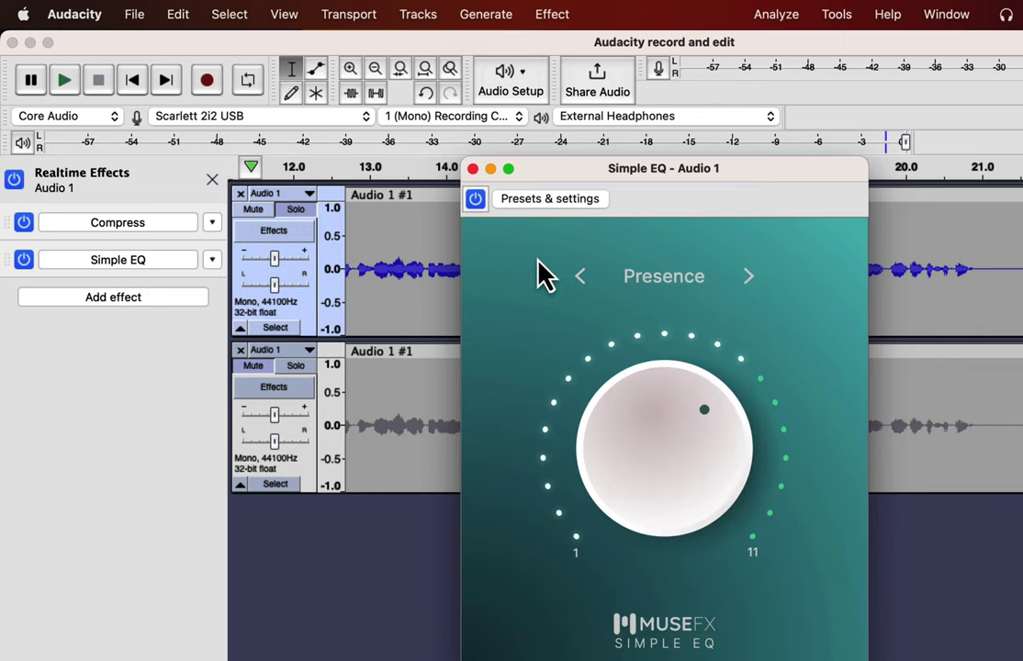
click(472, 169)
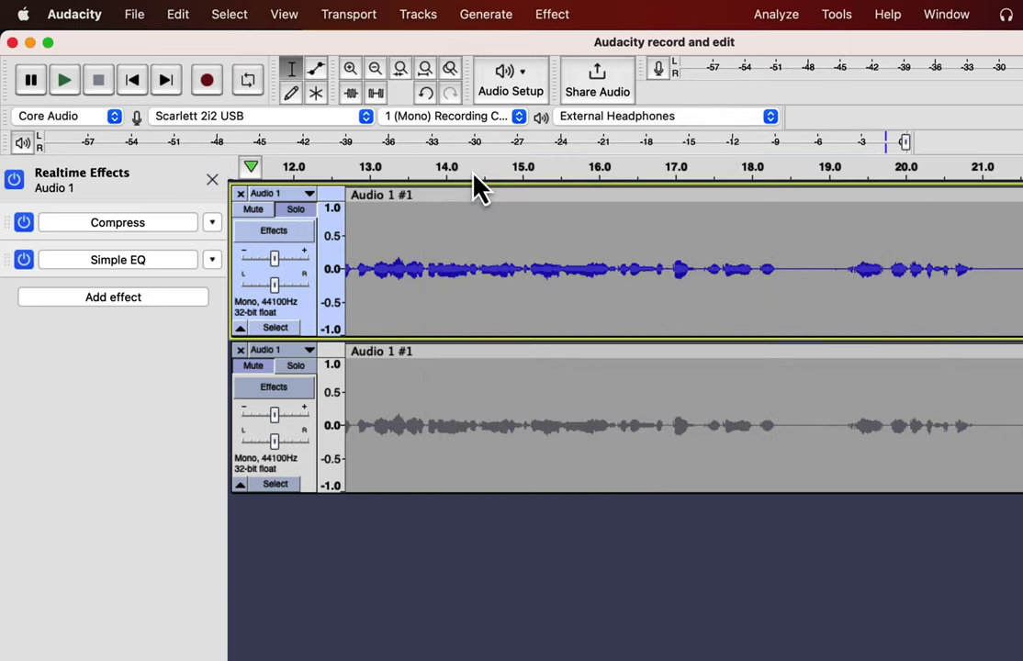
click(212, 261)
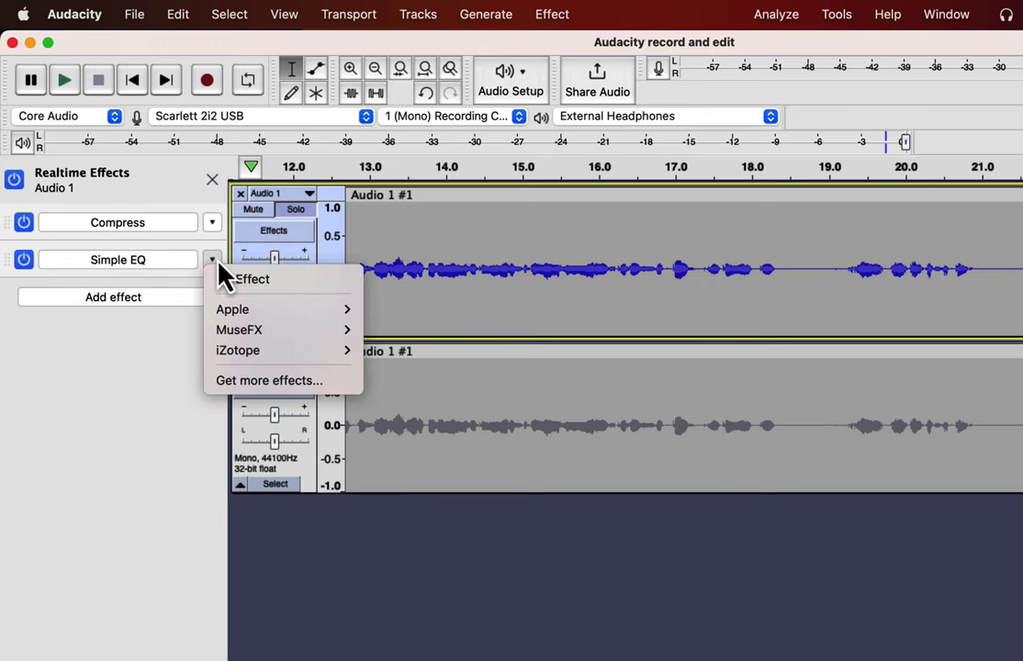
mouse_move(248, 331)
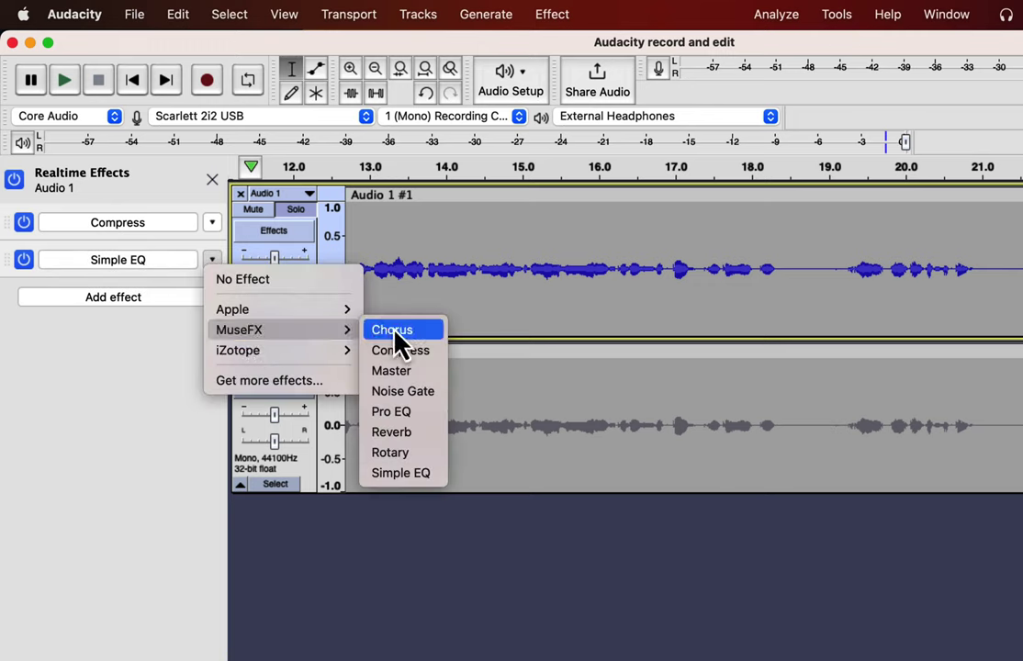
click(400, 412)
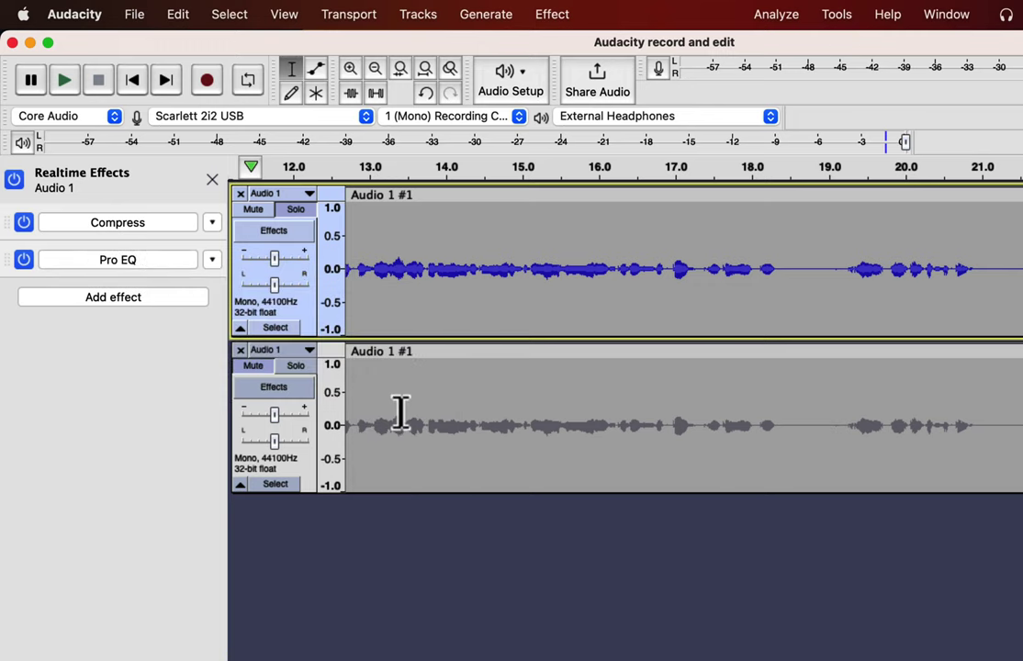
Step: Open the Pro EQ settings for the upper track and move the window aside to uncover the track controls
scroll(464, 289, left, 10)
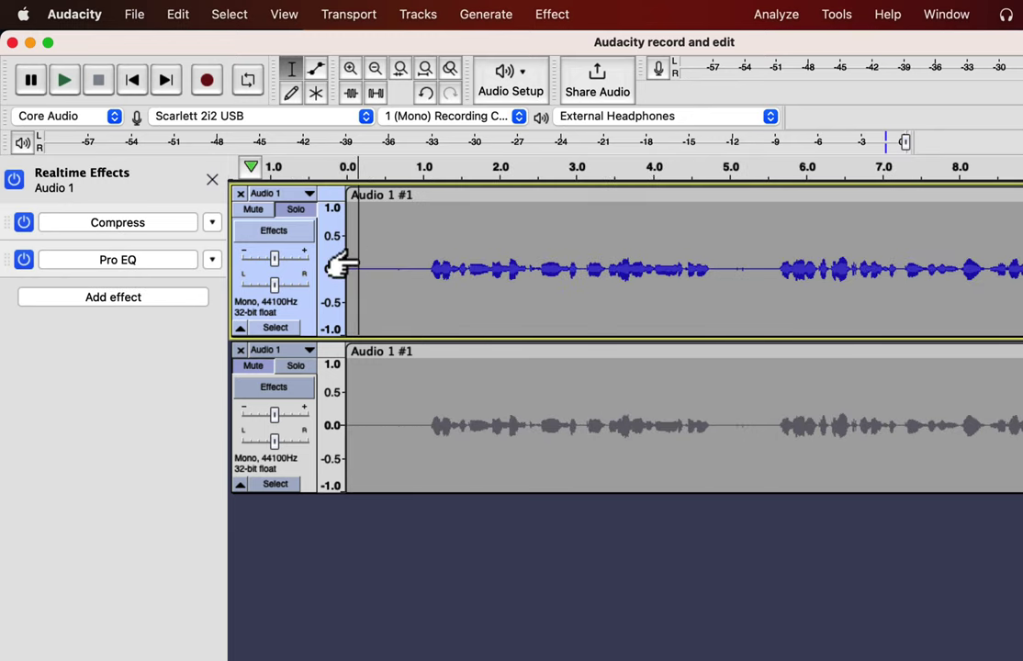
click(166, 262)
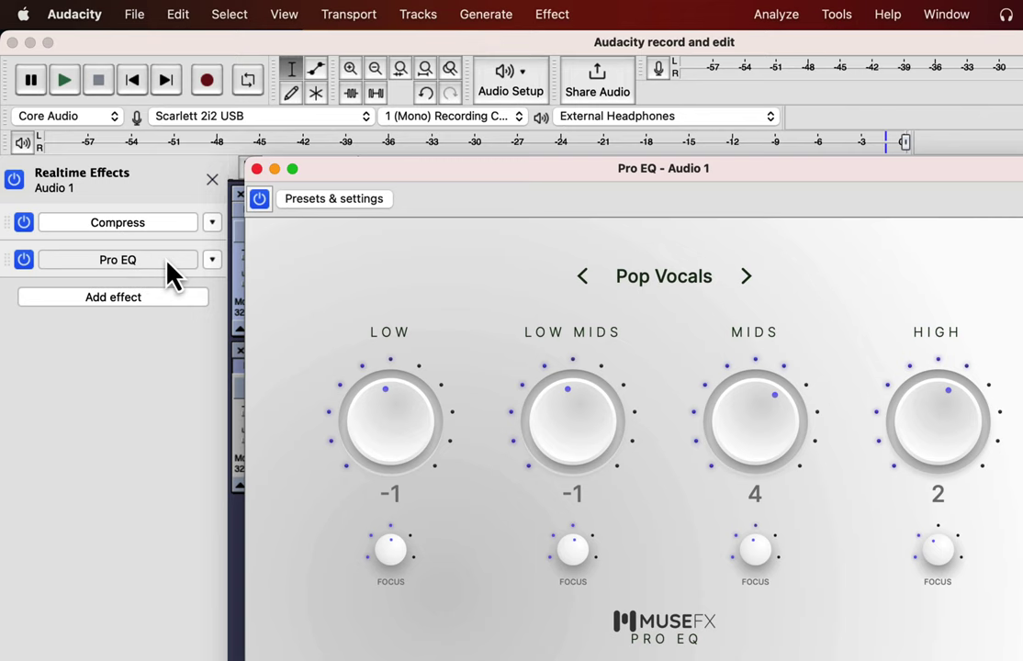
drag(483, 174, 621, 172)
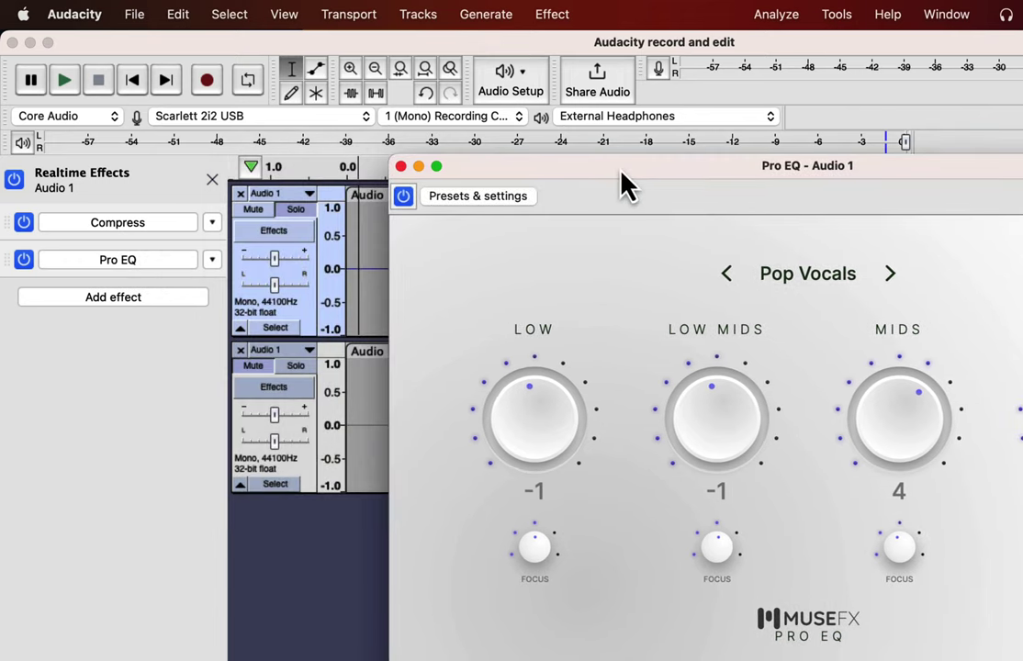
Step: Play the track while comparing Pro EQ's Pop Strings and Country Vocals presets with Pop Vocals, keep Pop Vocals, stop playback and close the settings
key(space)
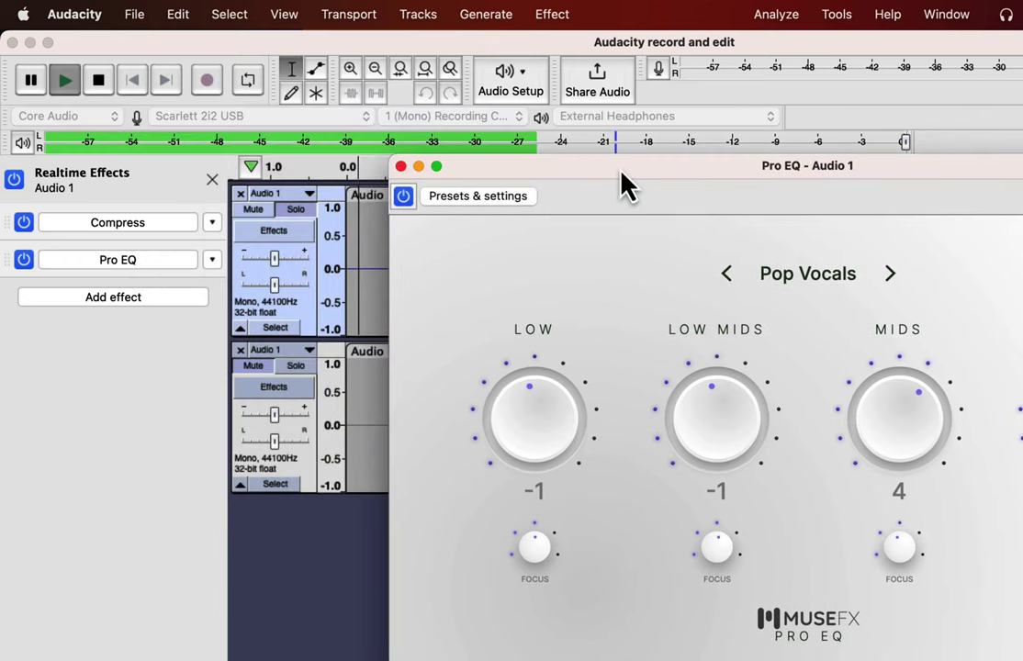
click(825, 277)
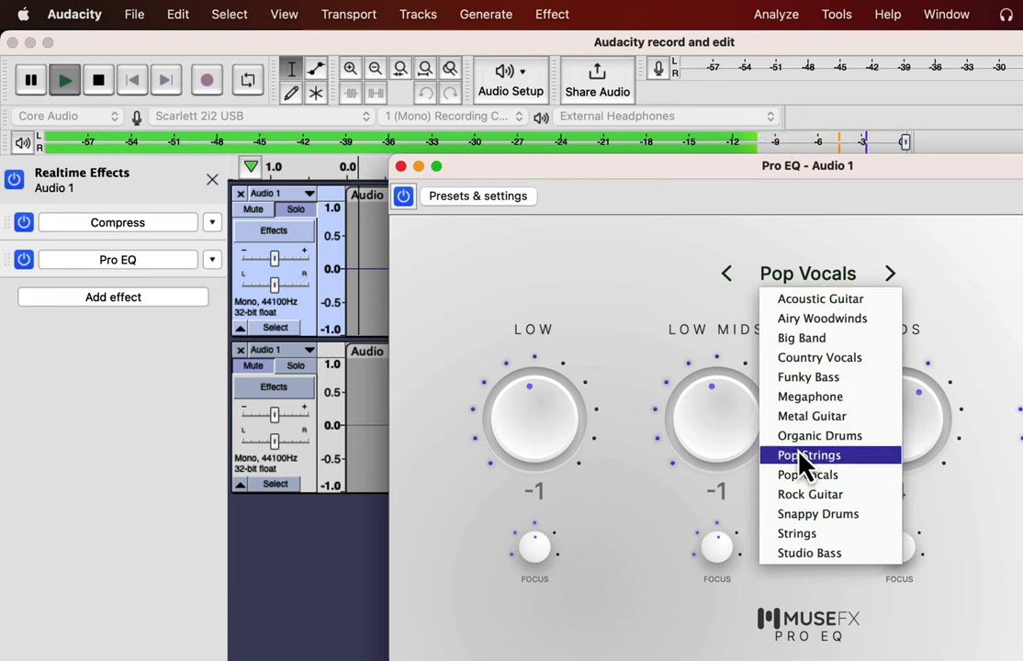
click(800, 455)
click(797, 281)
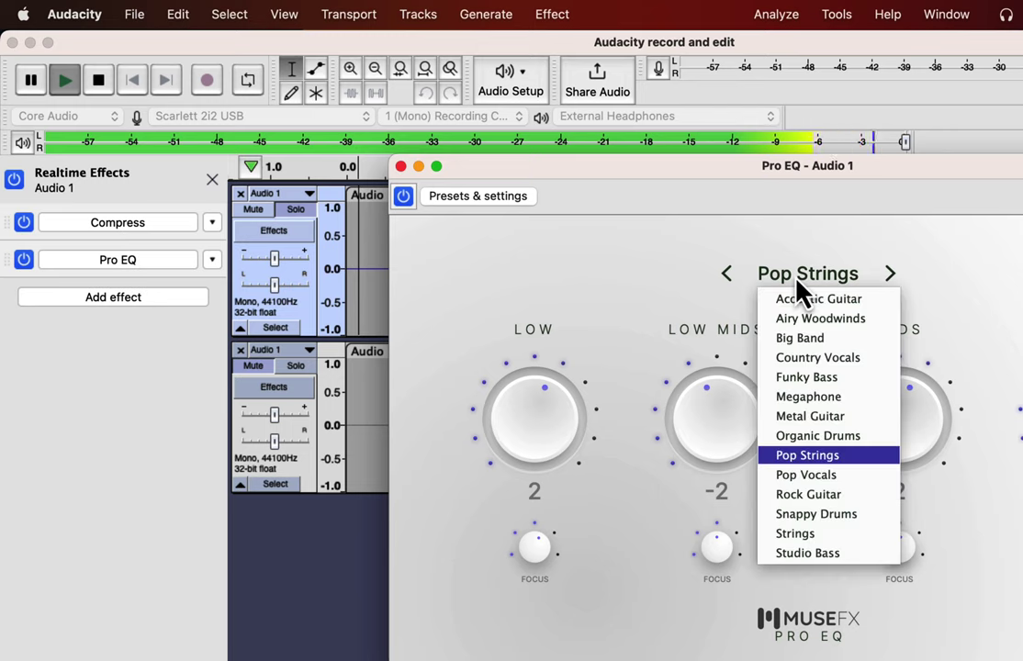
click(802, 476)
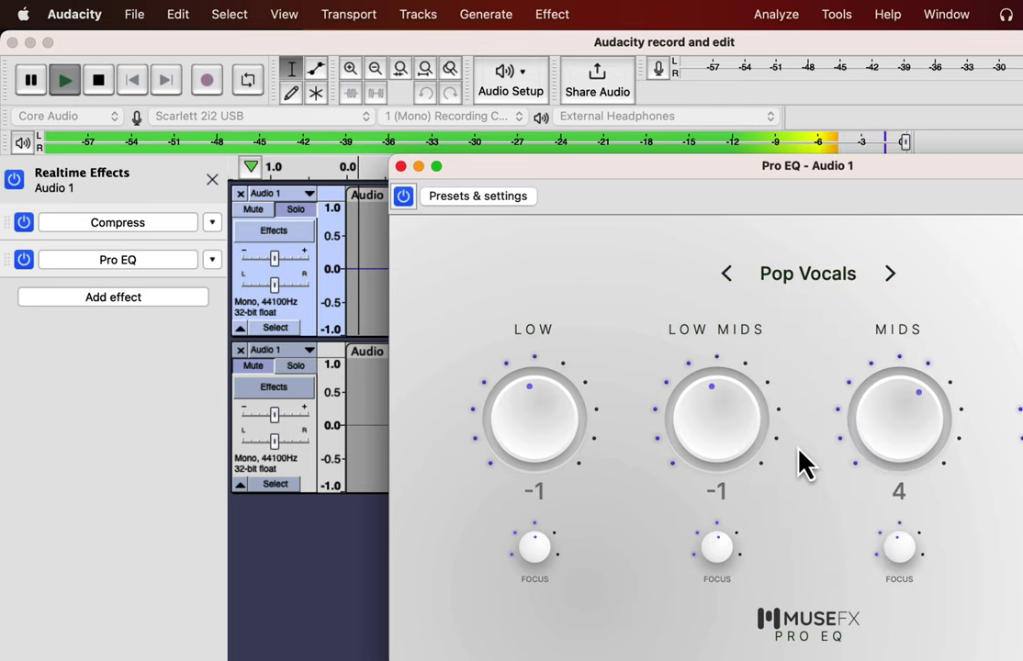
click(805, 280)
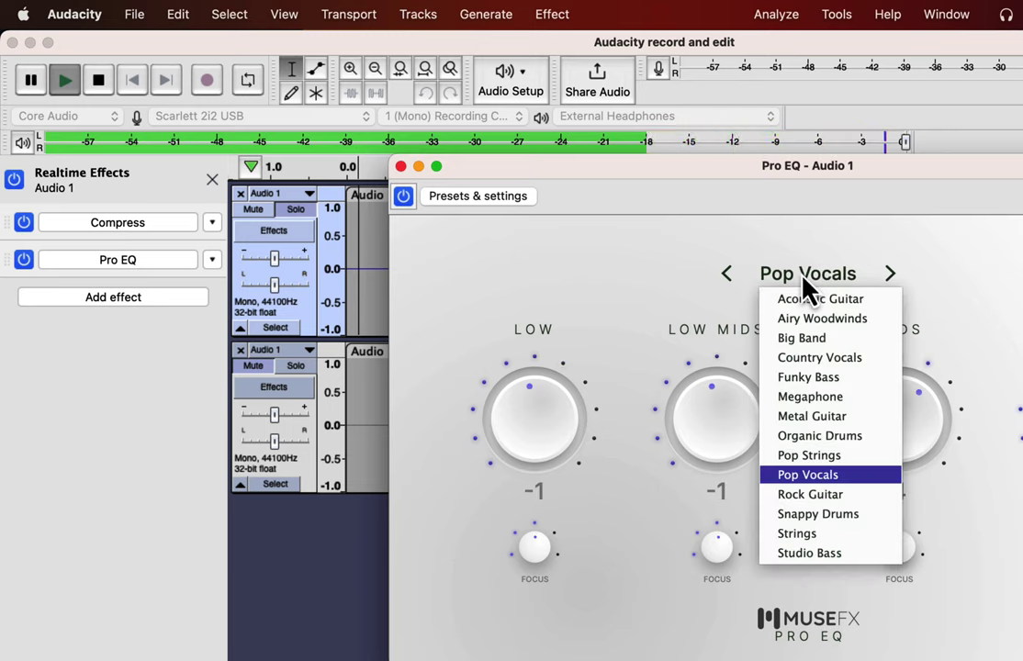
click(820, 369)
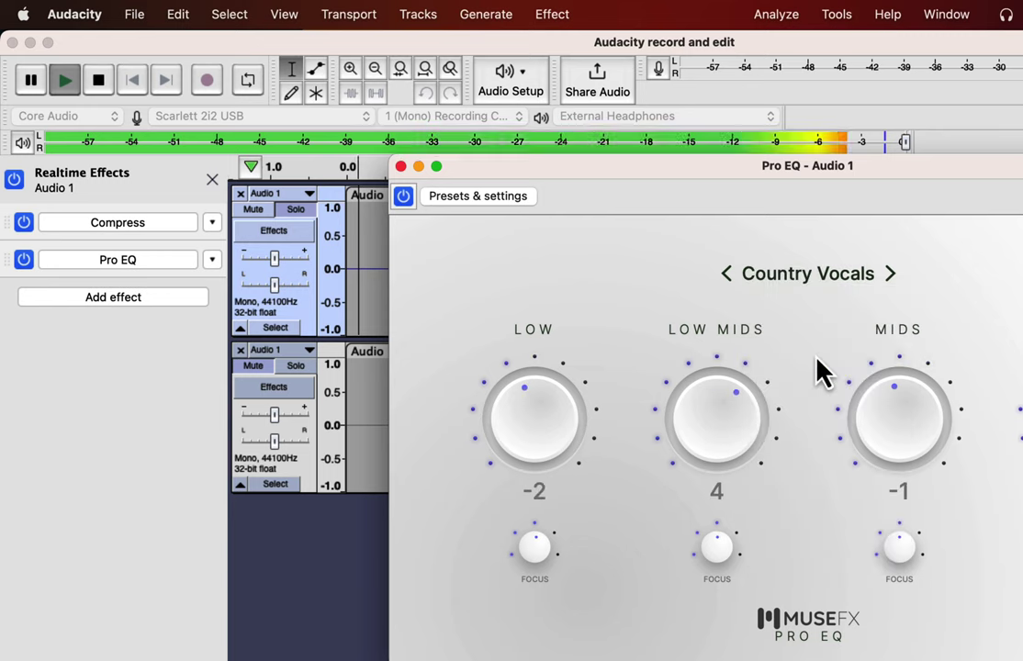
click(804, 273)
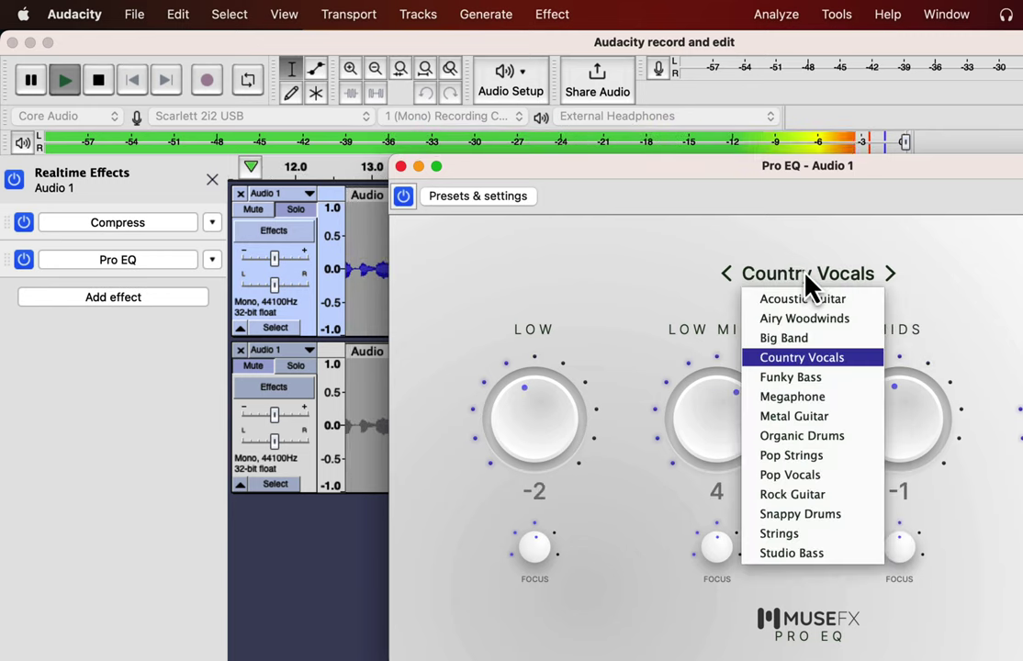
click(791, 477)
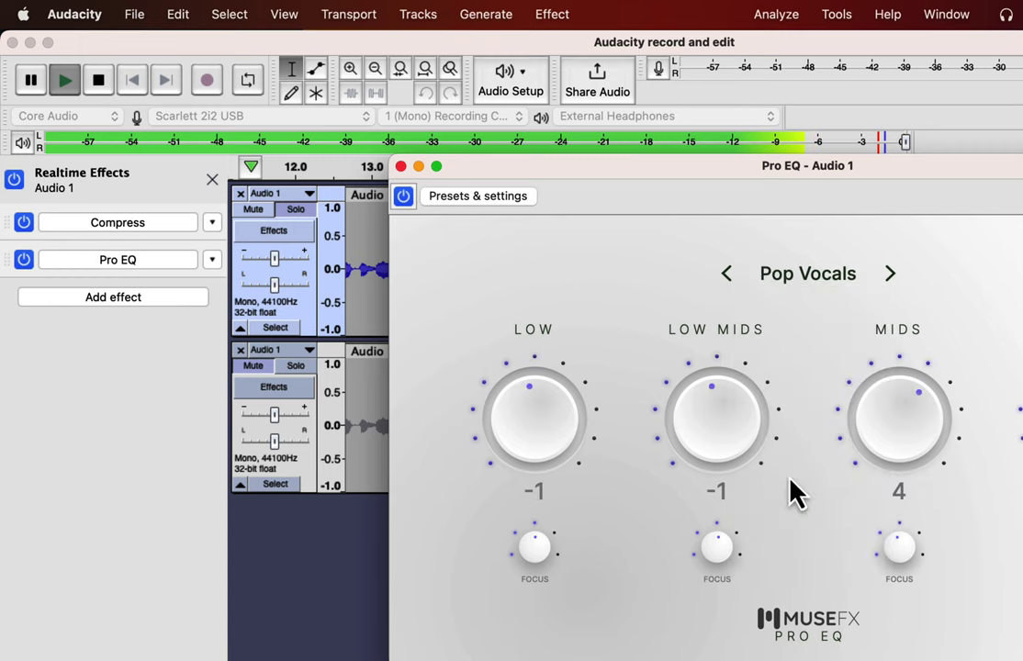
key(space)
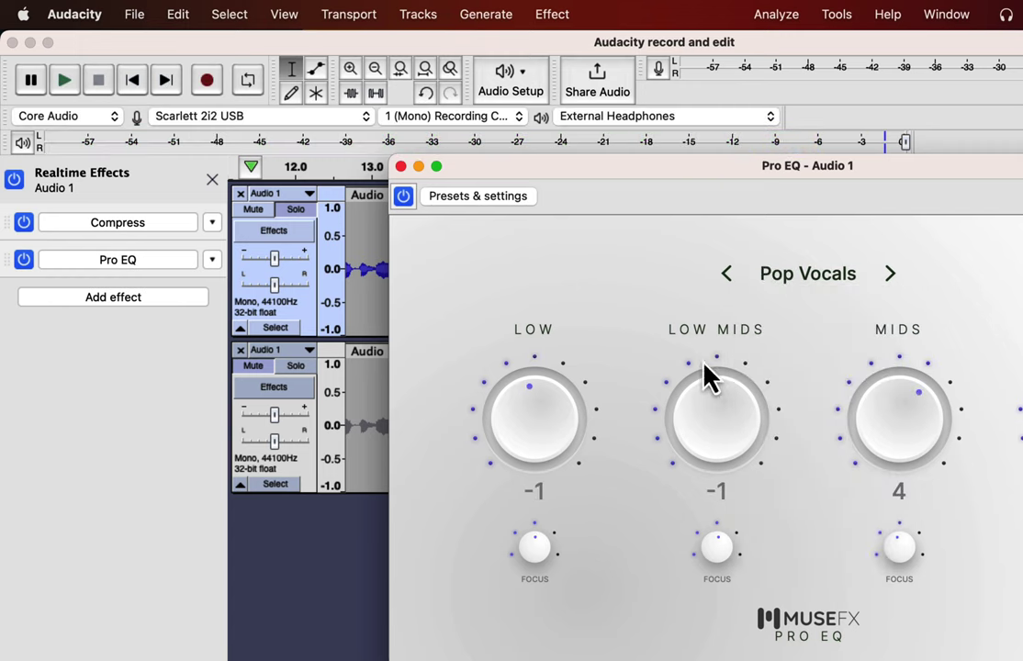
click(401, 168)
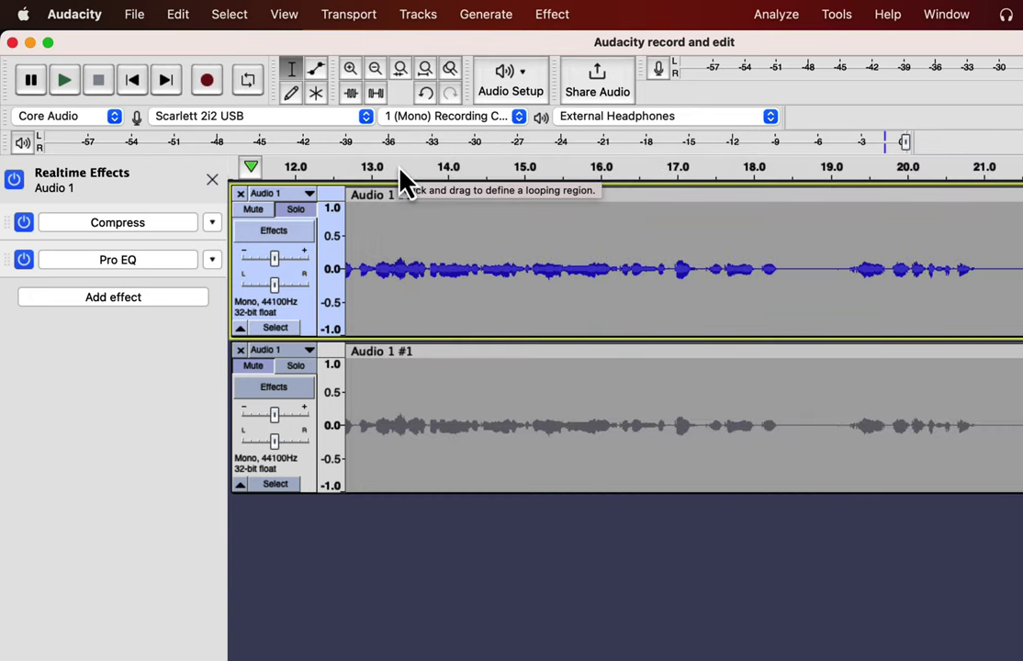
Step: Add the MuseFX Noise Gate realtime effect after Pro EQ on the upper track and open its settings
click(110, 298)
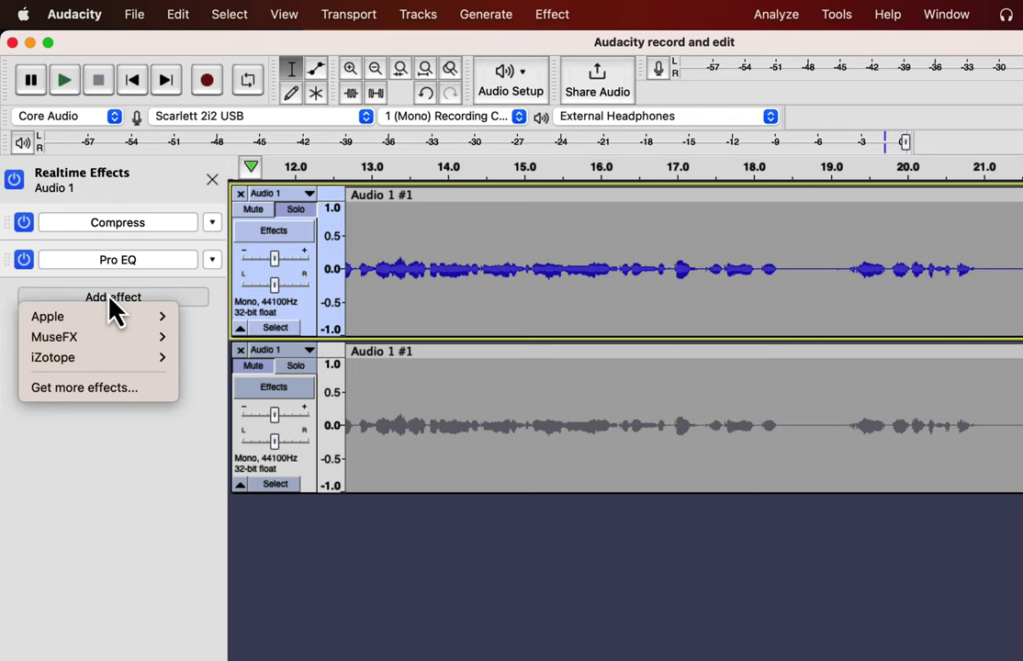
mouse_move(112, 339)
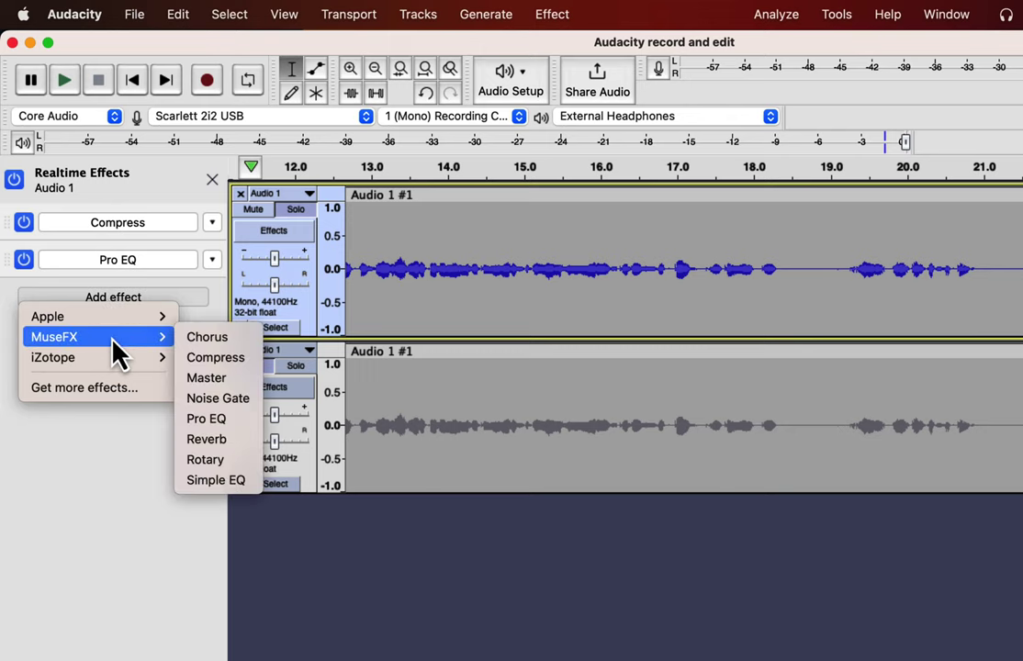
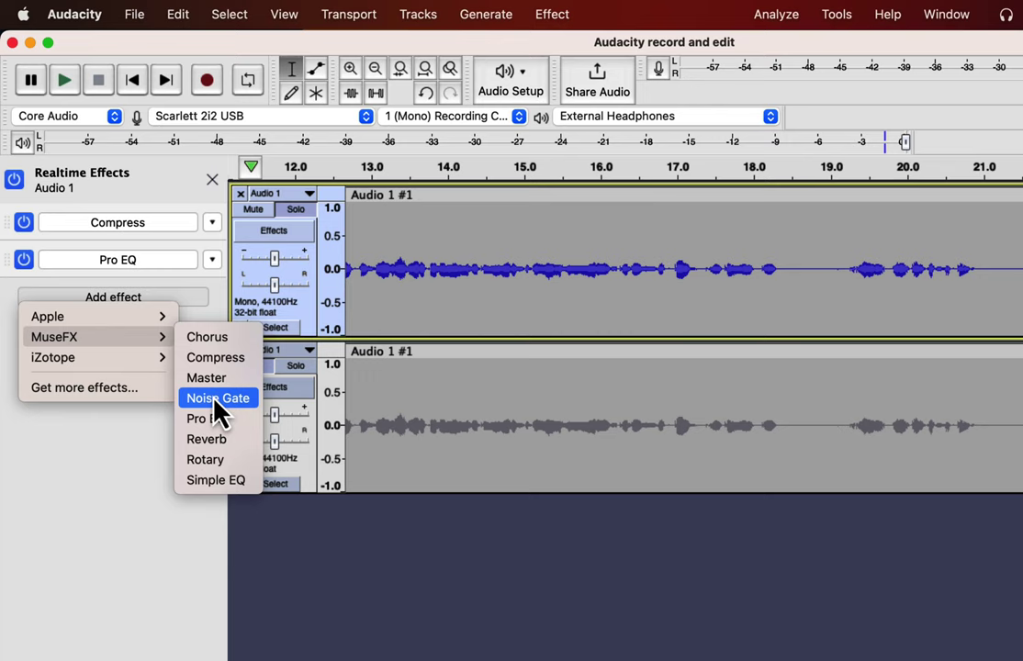
click(217, 398)
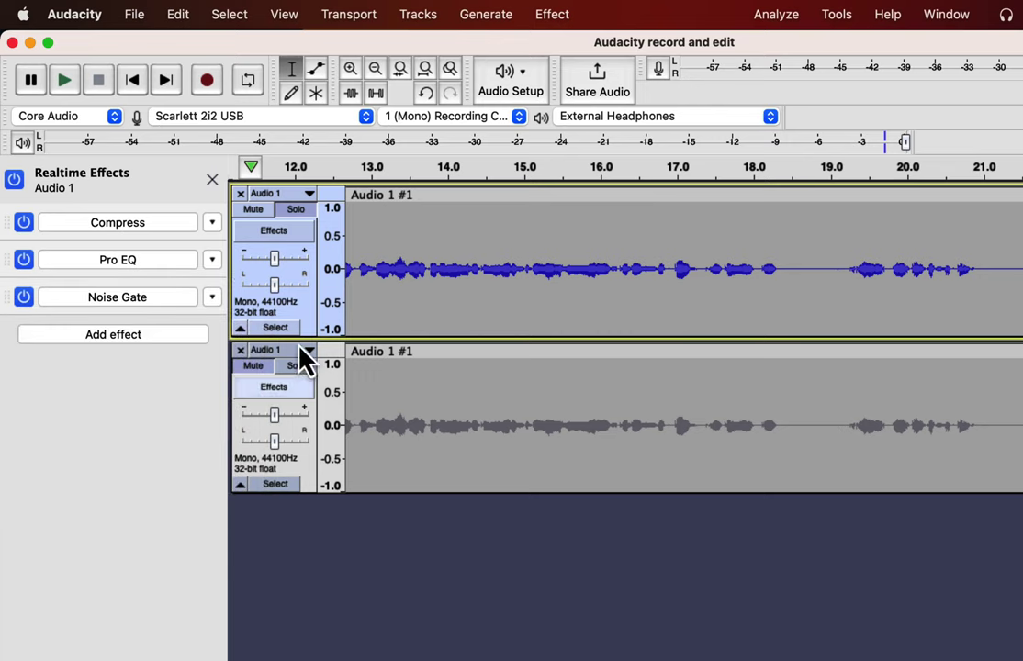
scroll(380, 278, left, 10)
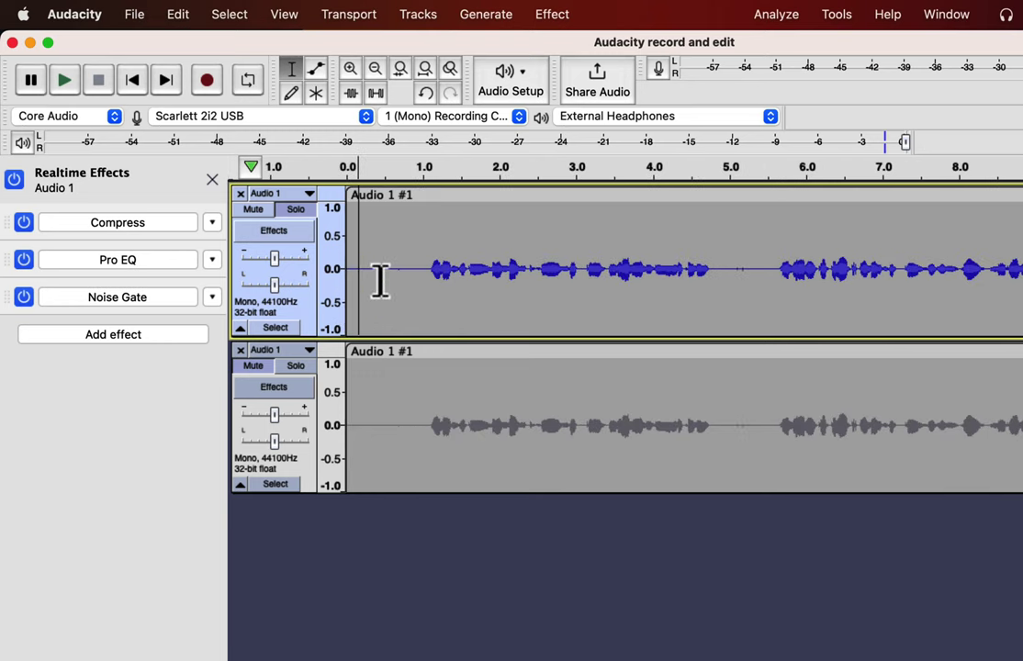
click(136, 295)
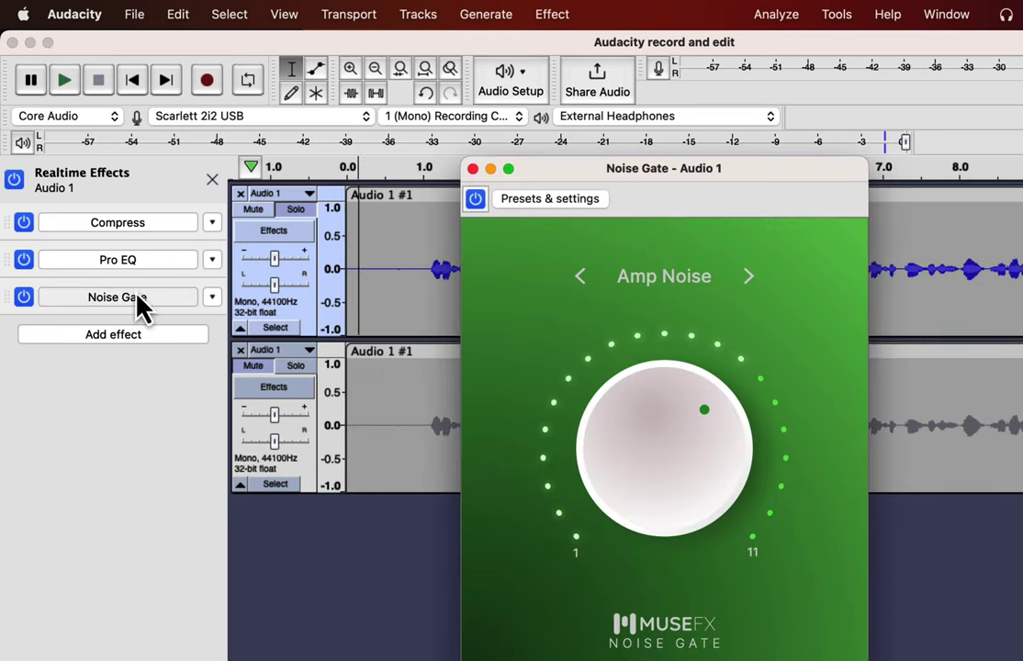
Step: Play the track from near its start, switch Noise Gate from Amp Noise to the Speech preset and stop playback
click(329, 274)
key(space)
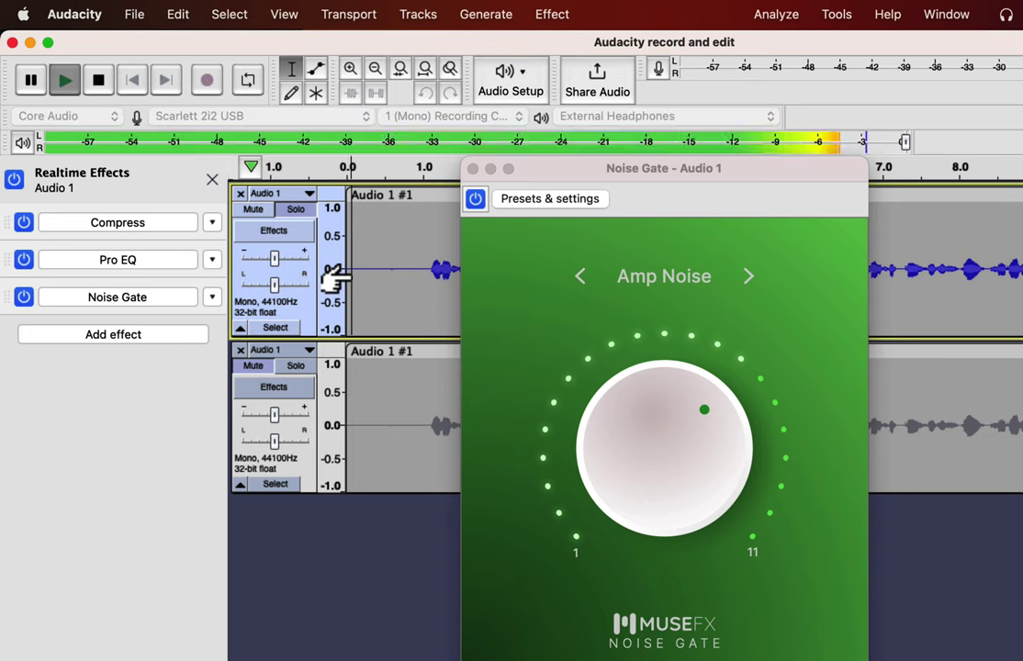
click(644, 276)
click(643, 276)
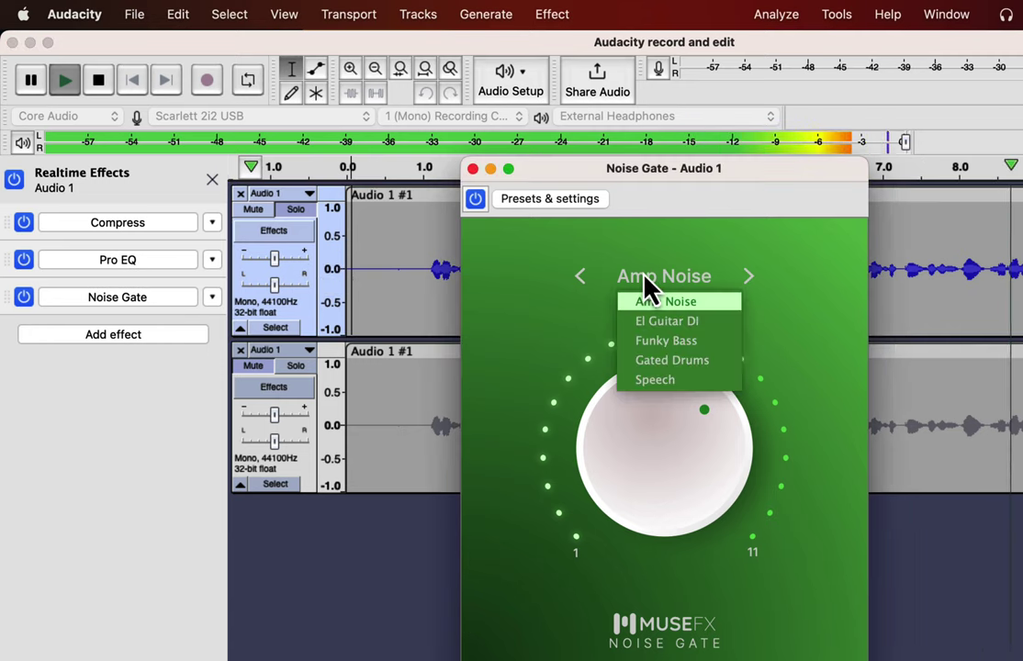
click(659, 382)
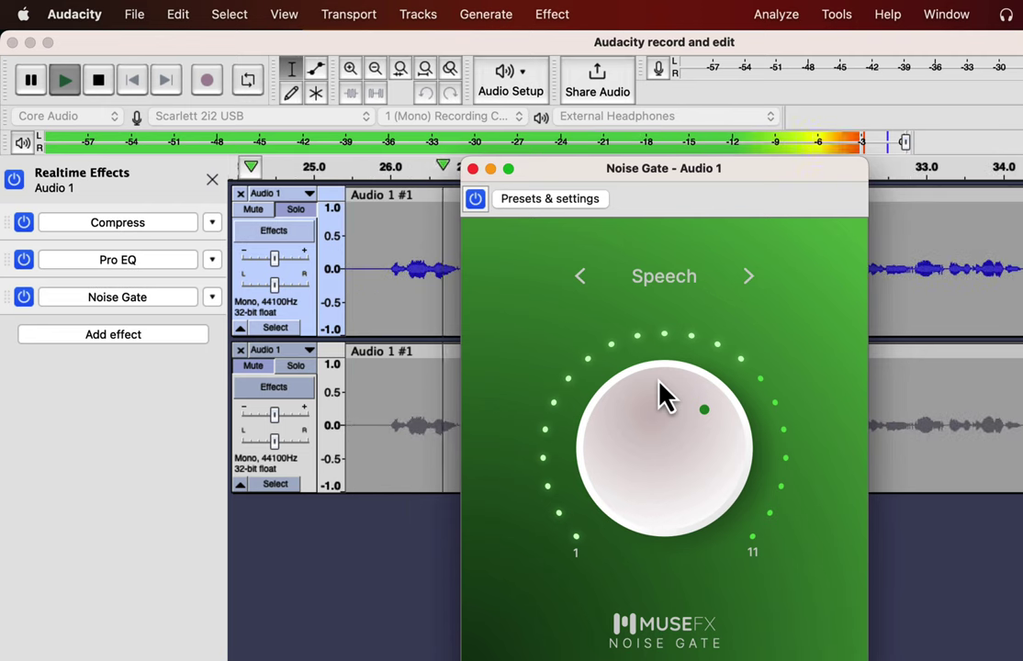
key(space)
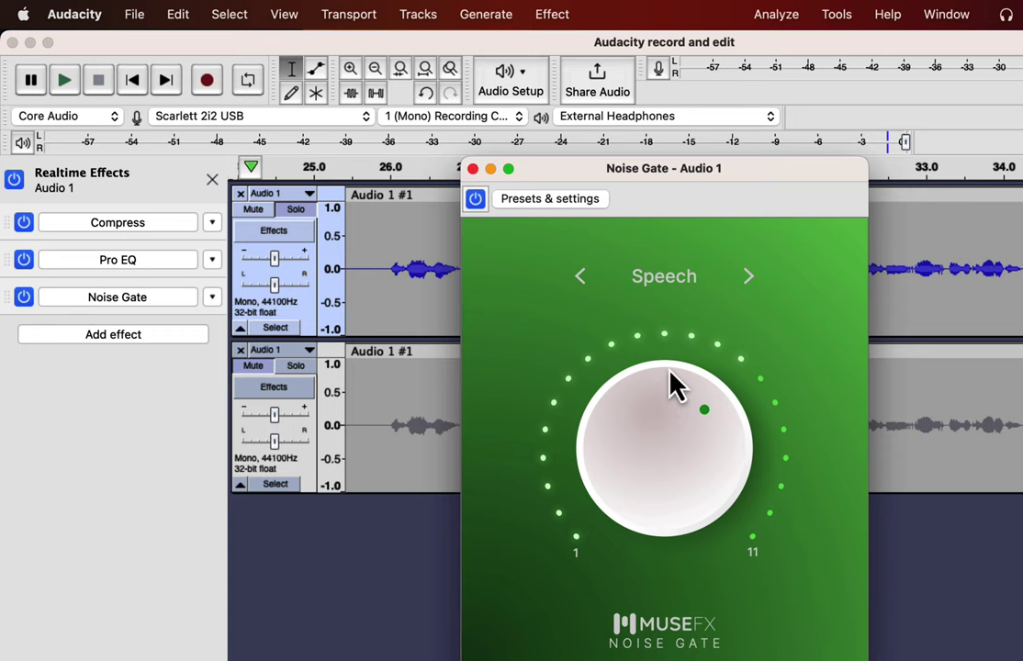
Step: Close the Noise Gate settings, bypass the effect and remove it from the upper track's realtime effects
click(472, 169)
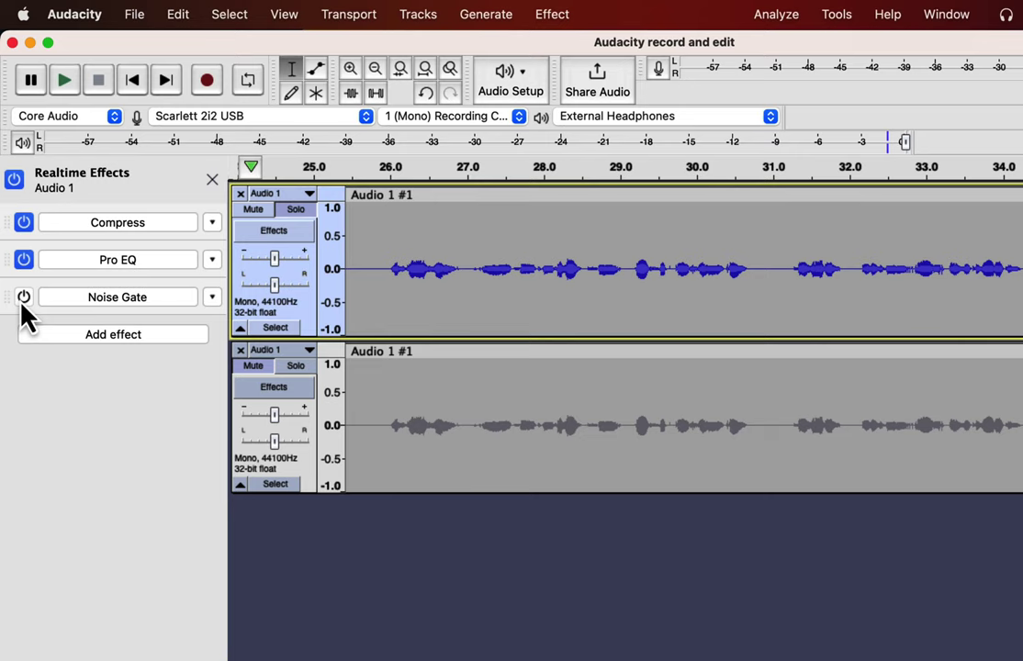
click(213, 297)
click(225, 317)
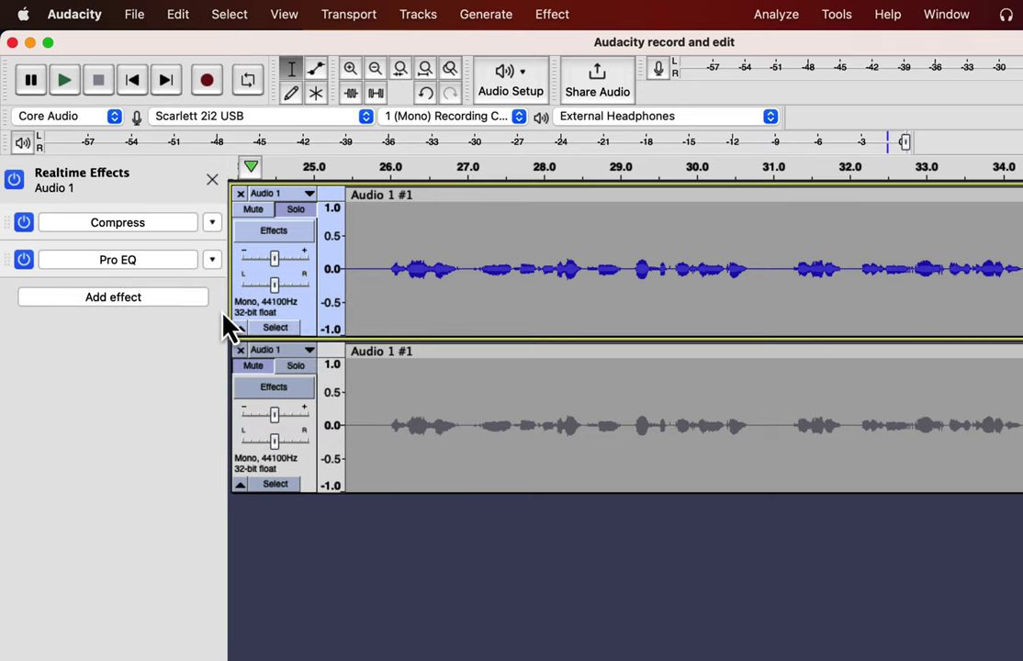
Step: Add the MuseFX Reverb realtime effect after Pro EQ on the upper track and choose its Vocal Booth preset
scroll(381, 265, left, 10)
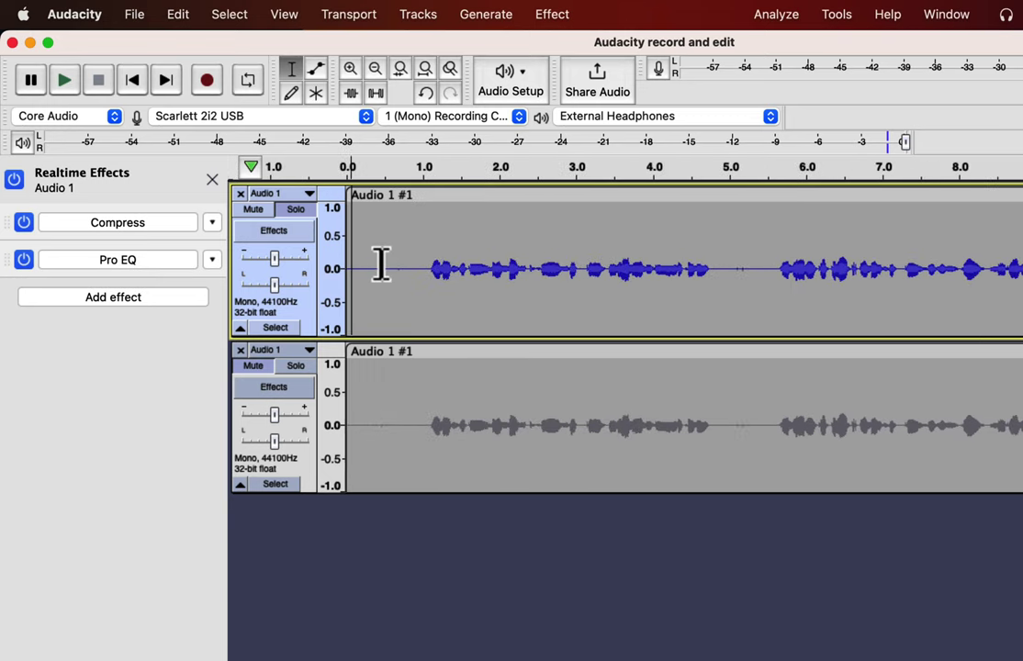
click(122, 300)
mouse_move(123, 341)
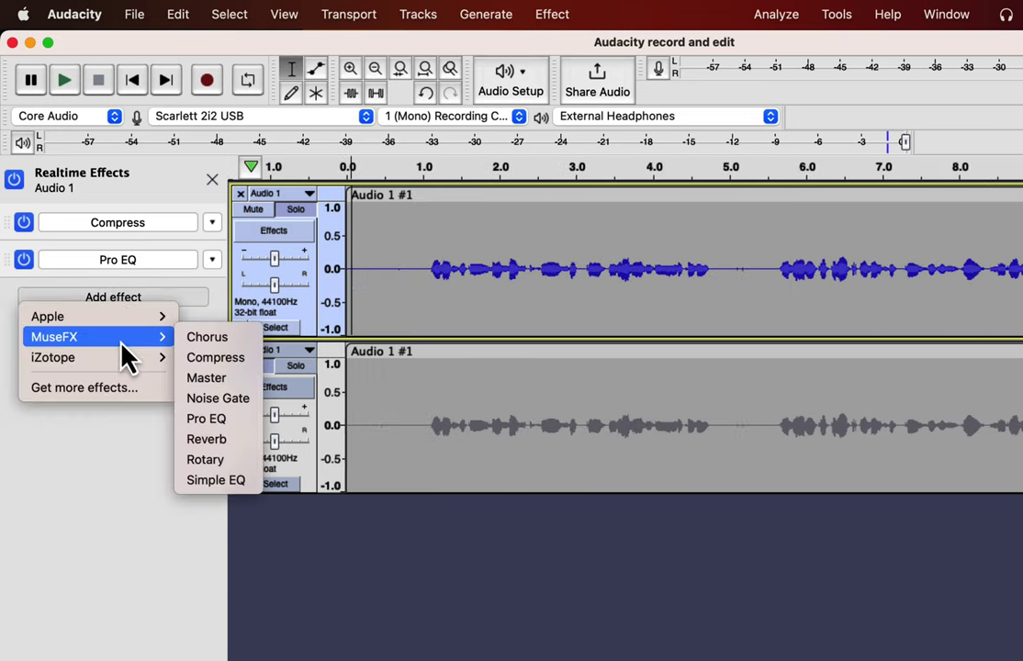
click(218, 439)
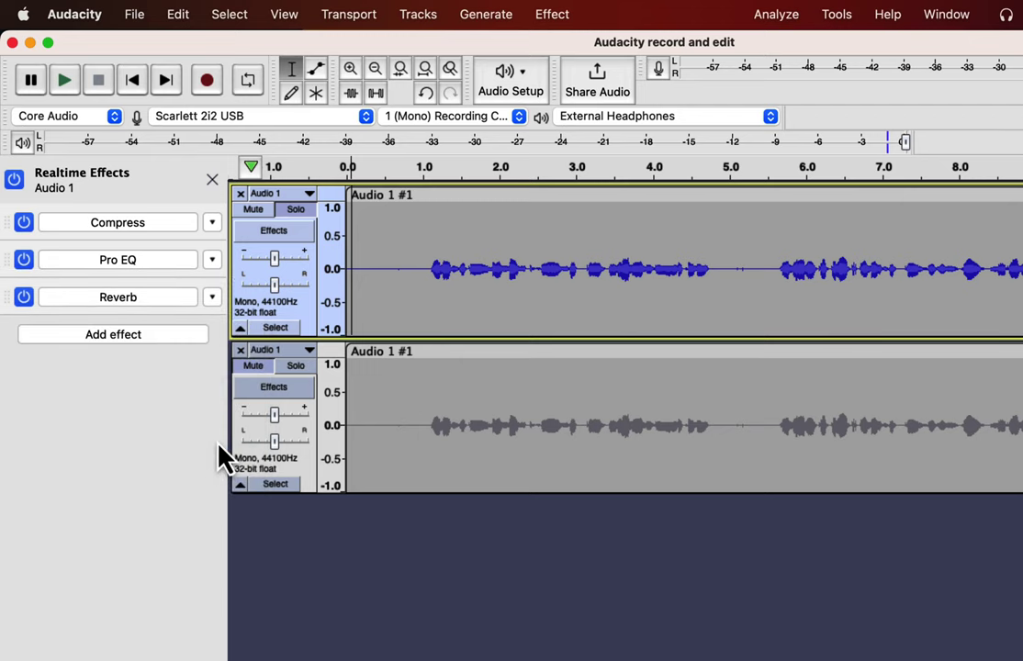
click(156, 296)
click(663, 277)
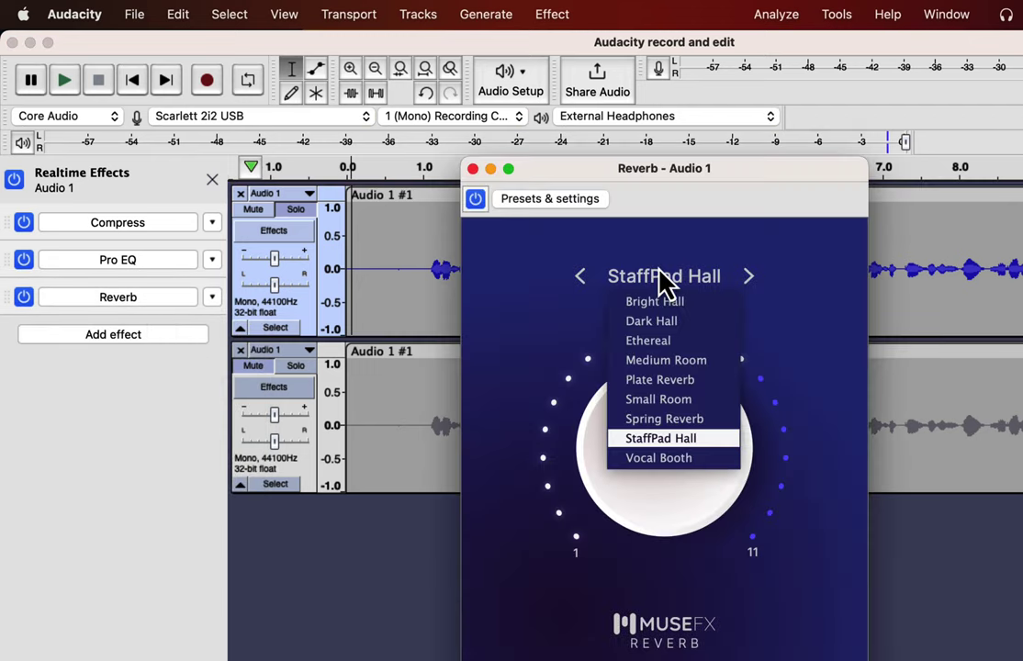
click(640, 458)
Step: Play the track while bypassing and re-enabling Reverb to compare the sound, stop playback and close the Reverb settings
click(331, 265)
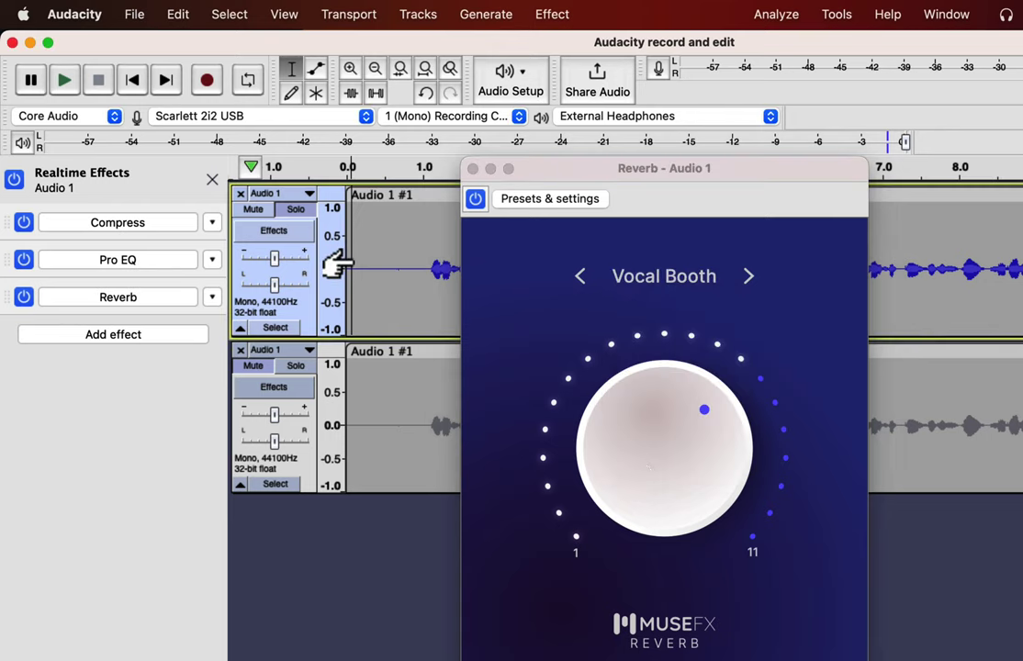
key(space)
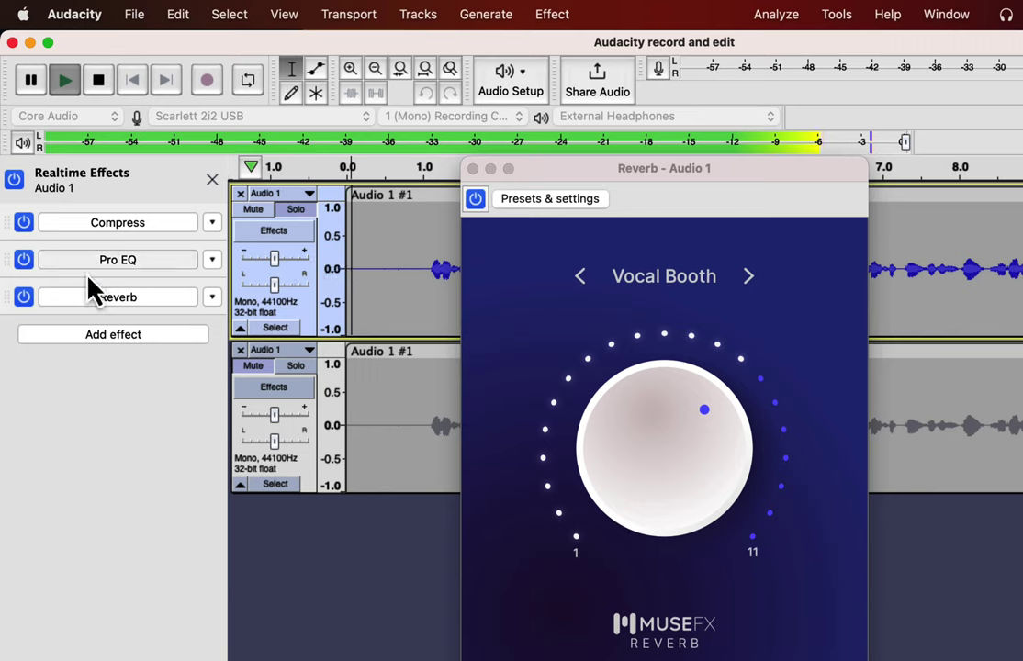
click(25, 299)
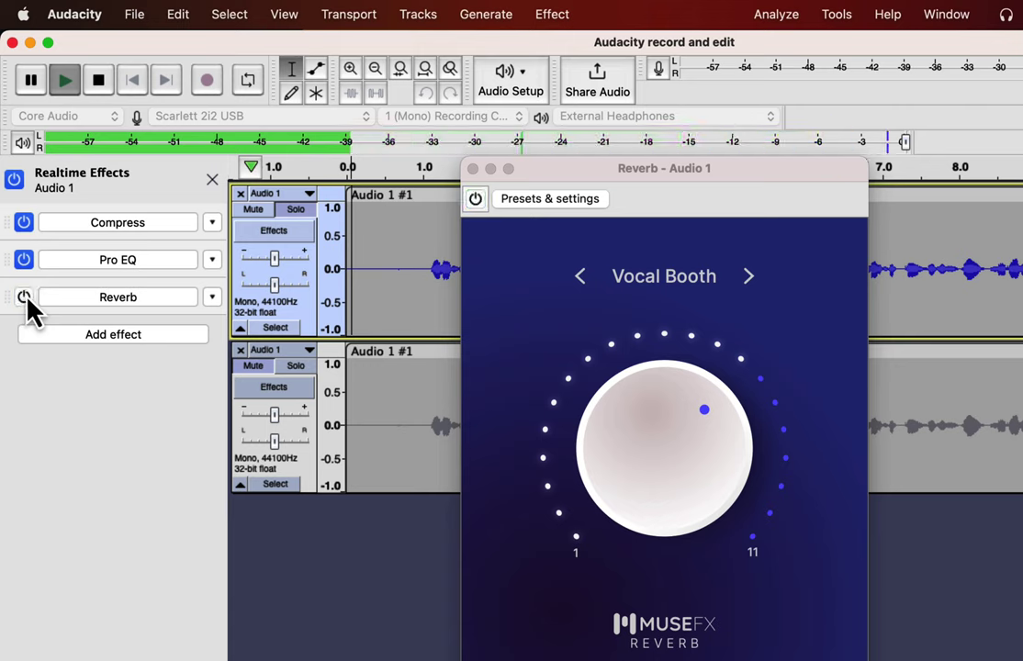
click(26, 298)
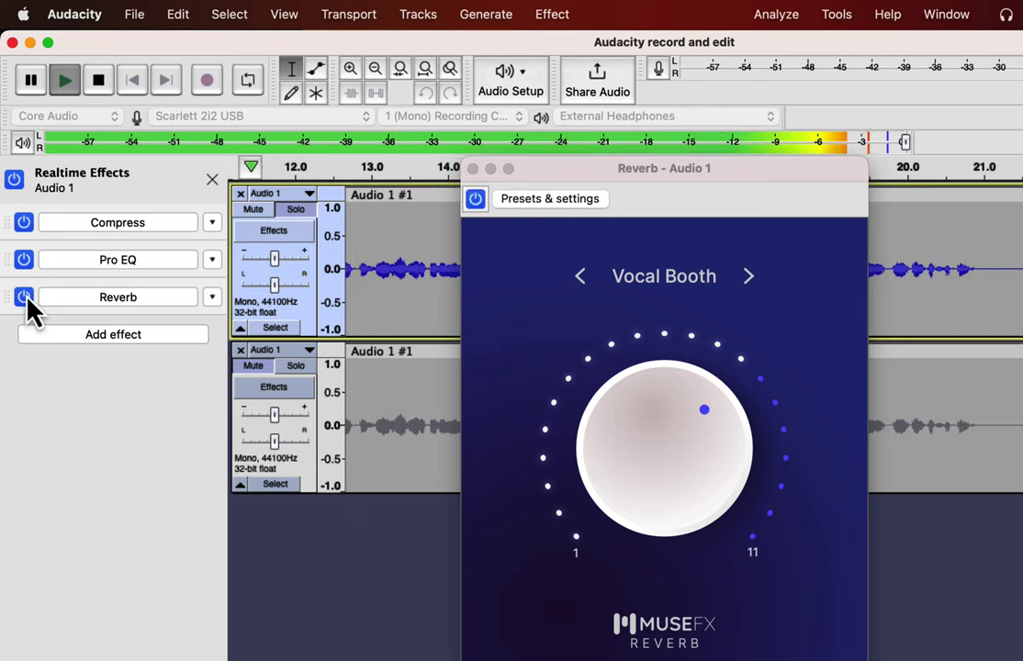
key(space)
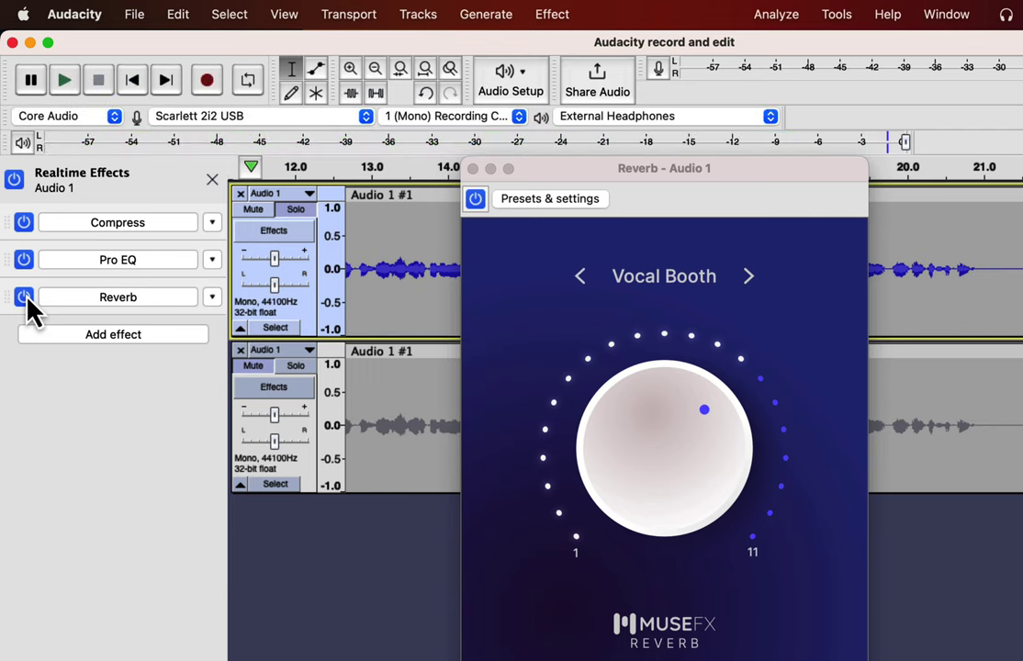
click(472, 169)
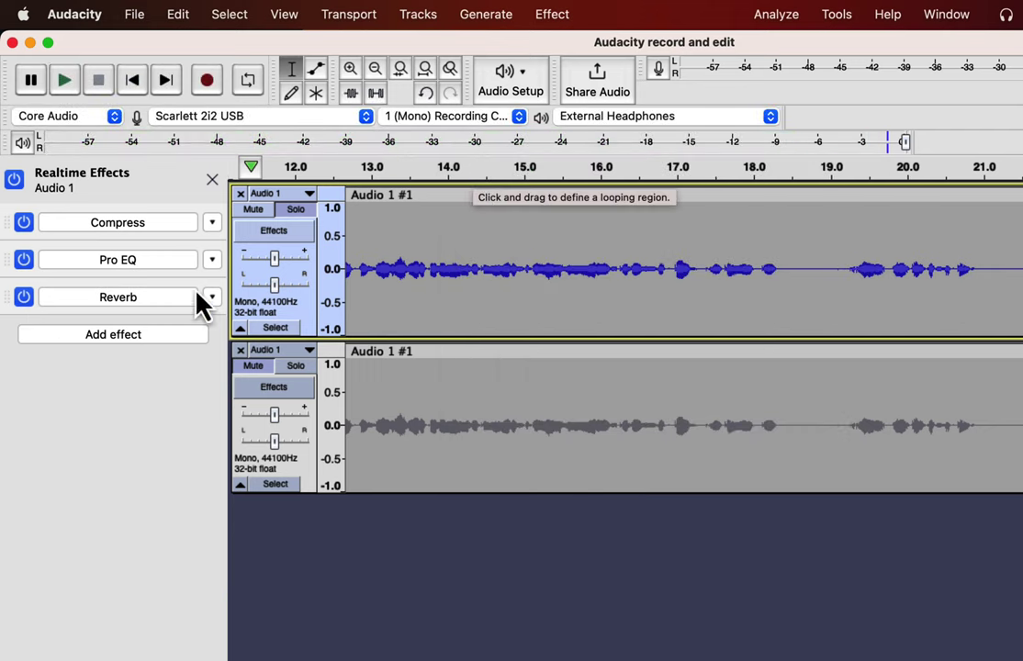
Step: Add a second MuseFX Reverb realtime effect to the upper track and open its settings
click(125, 338)
mouse_move(129, 375)
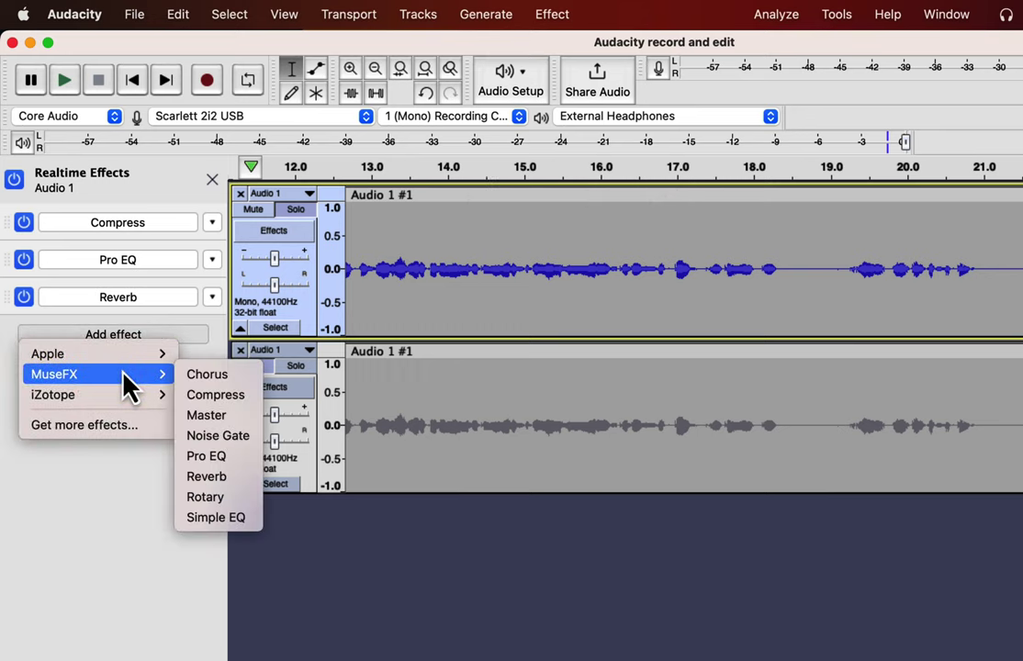
click(206, 477)
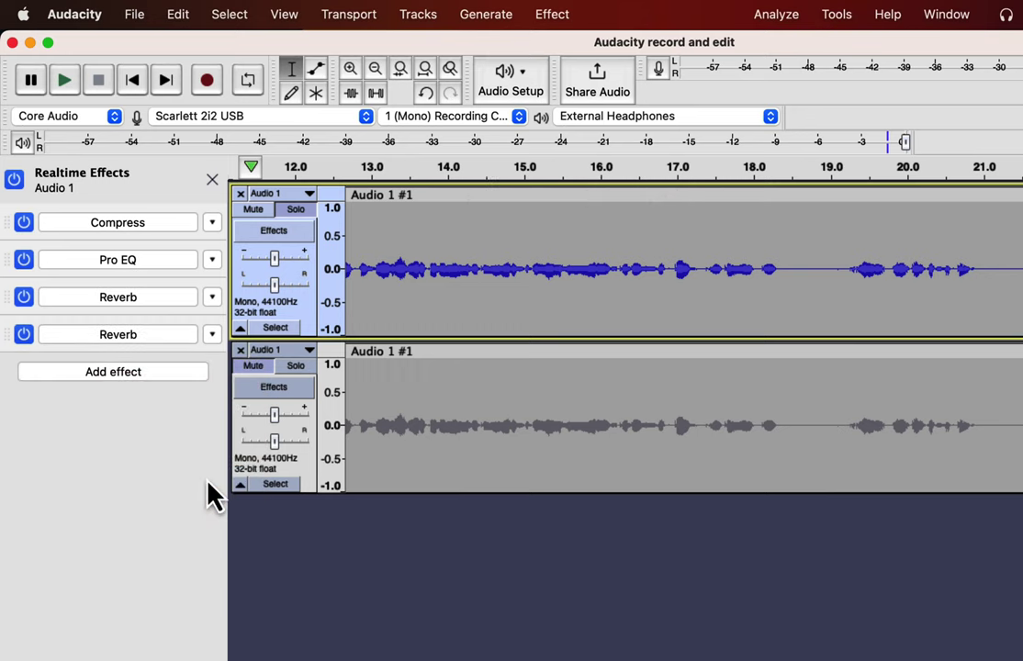
click(138, 338)
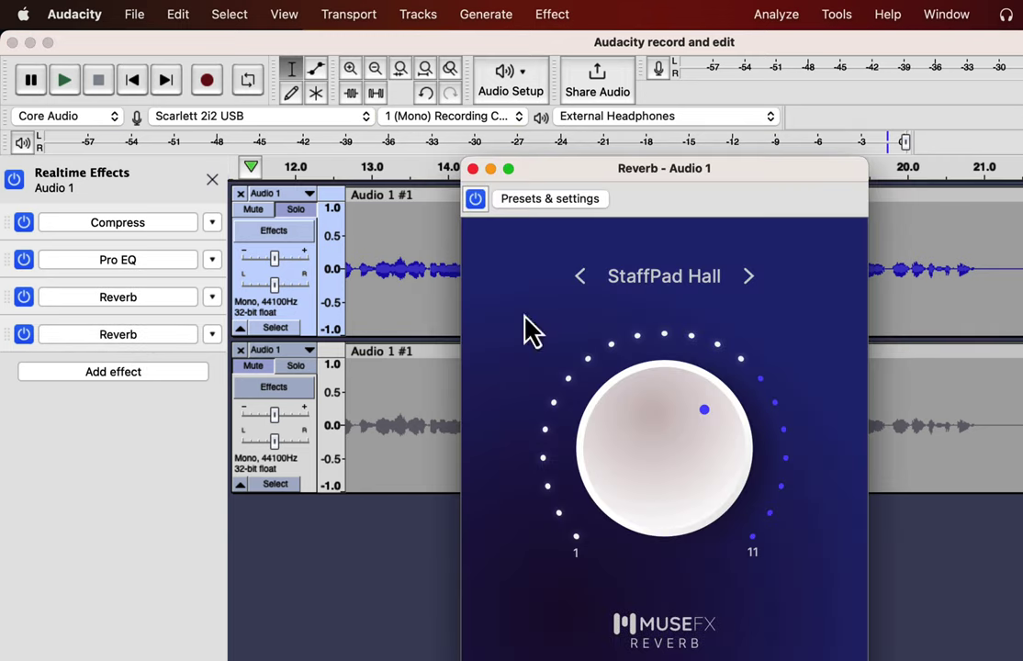
Step: Play the track from its start while trying the second Reverb's Bright Hall, Ethereal, Spring Reverb and Plate Reverb presets
scroll(419, 283, left, 10)
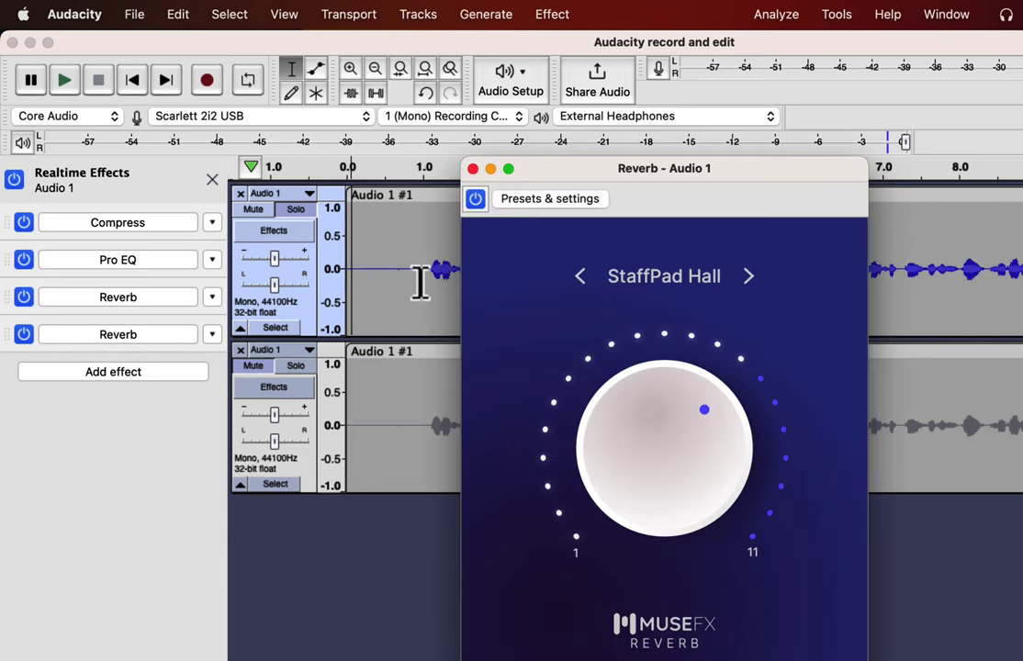
key(space)
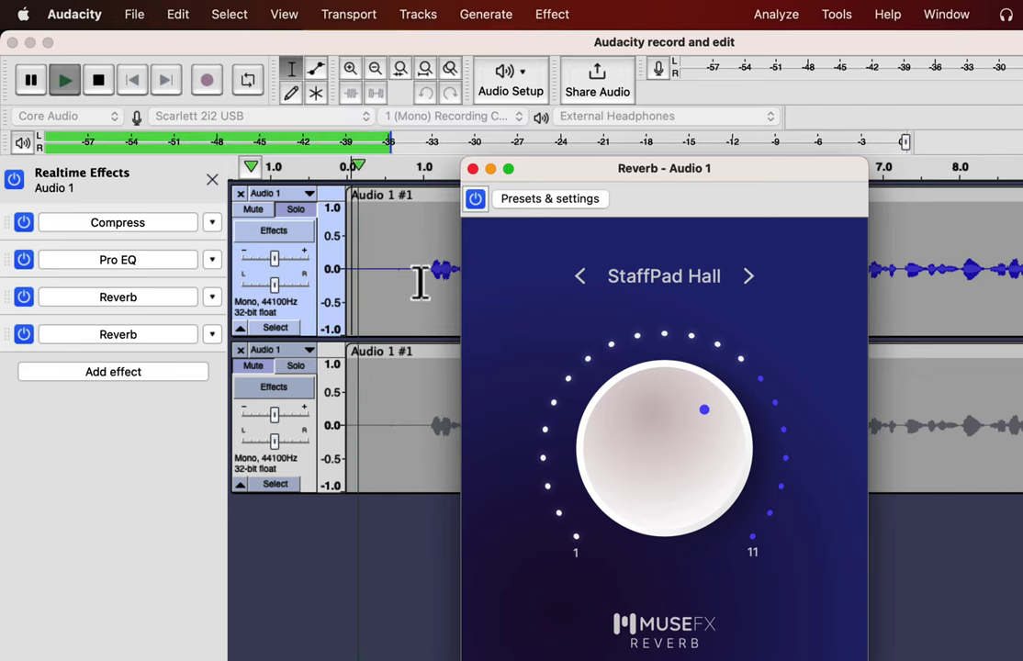
click(652, 279)
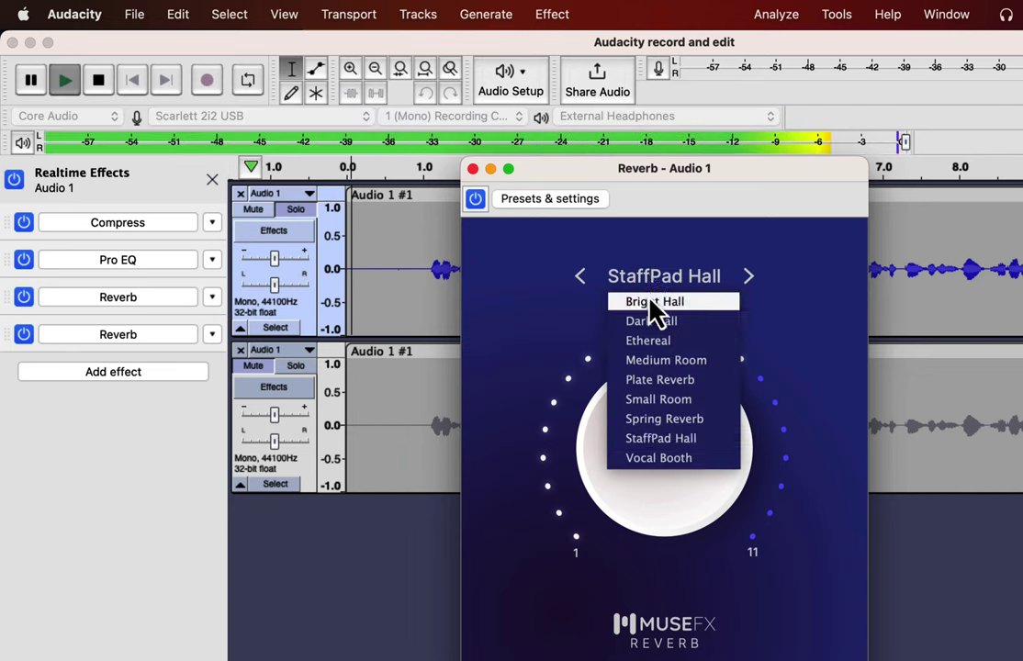
click(650, 300)
click(667, 284)
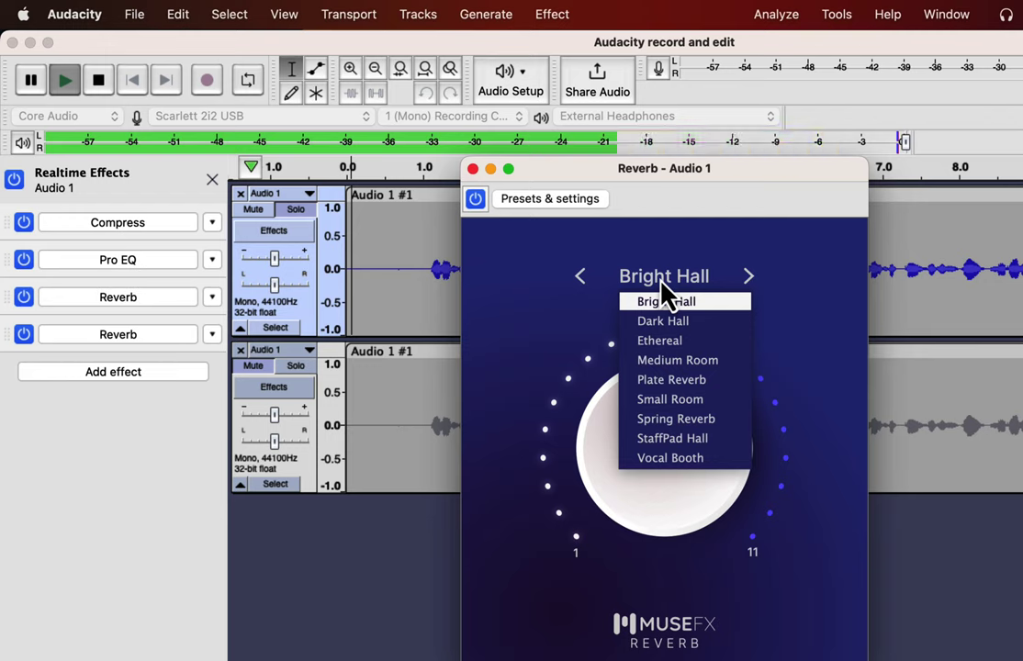
click(659, 342)
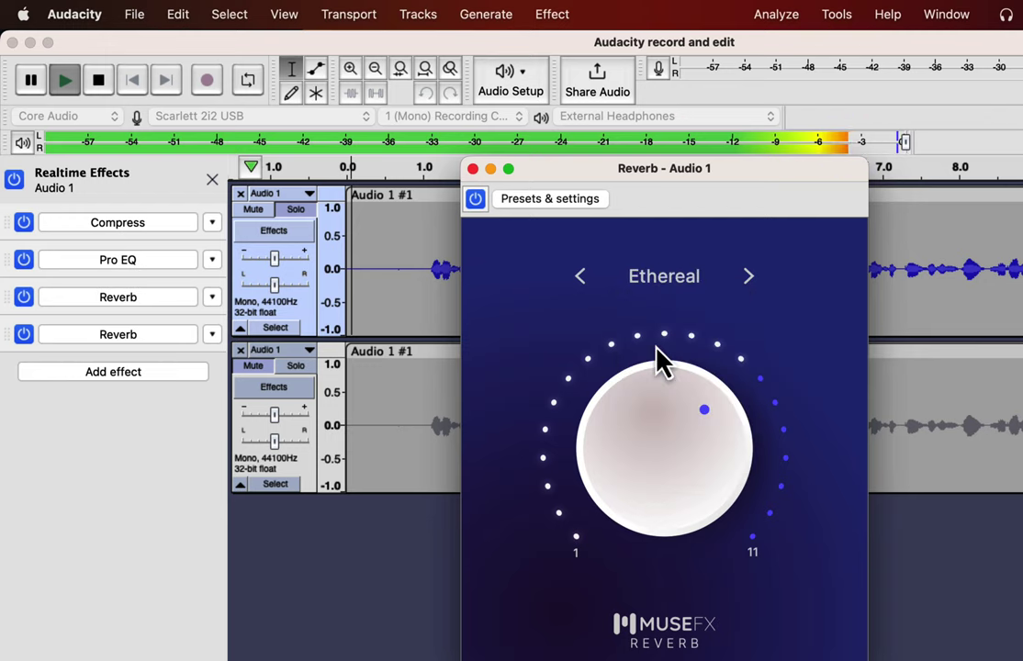
click(674, 286)
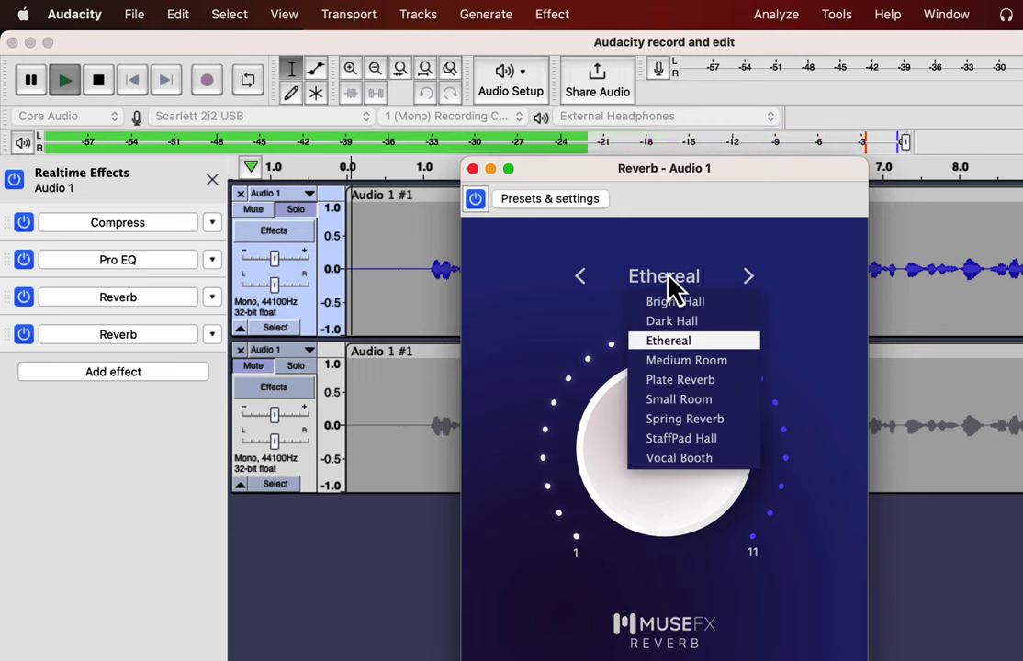
click(673, 423)
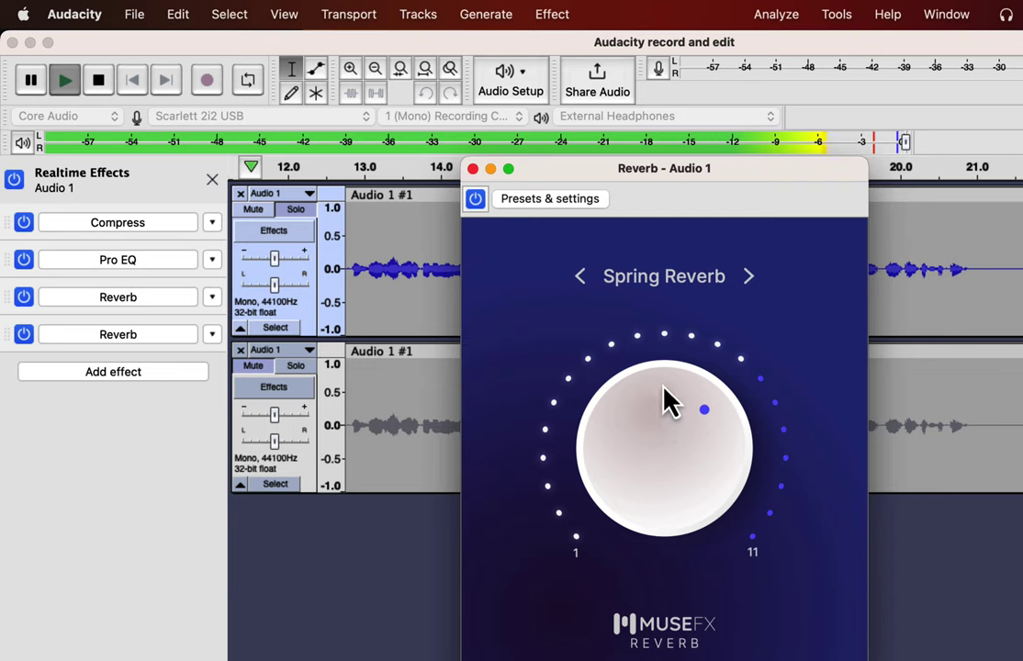
click(663, 285)
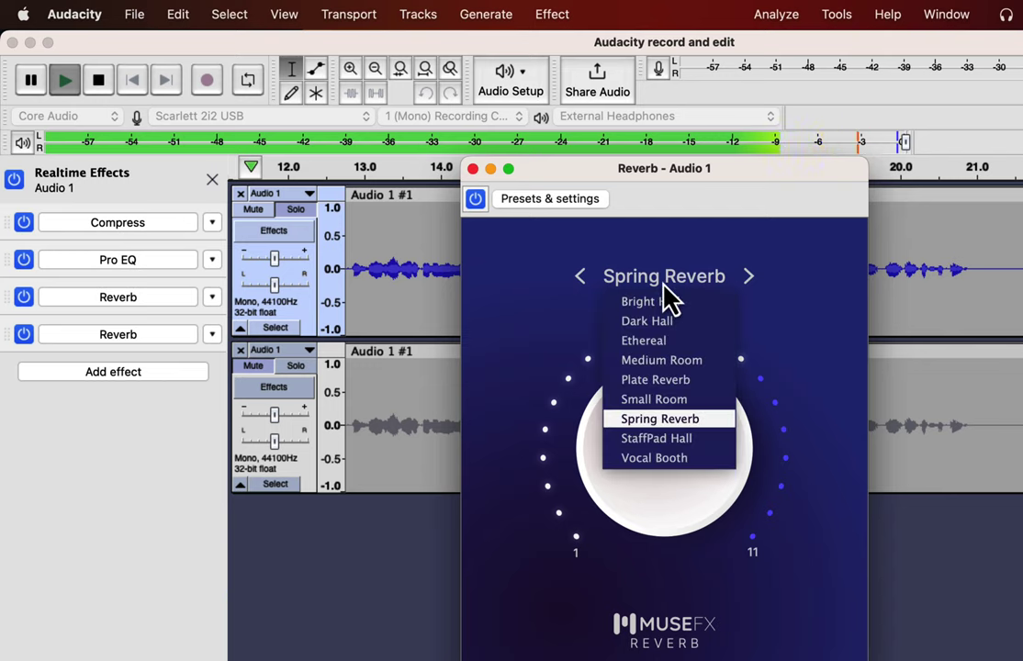
click(651, 383)
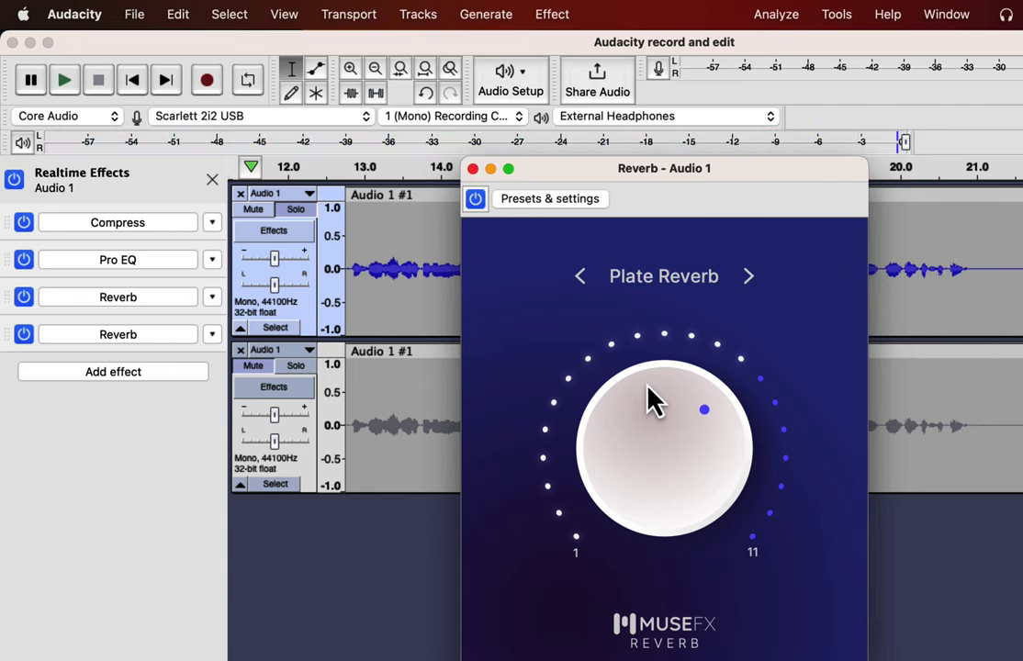
Step: Close the second Reverb's settings and remove that effect from the upper track's realtime effects
click(473, 169)
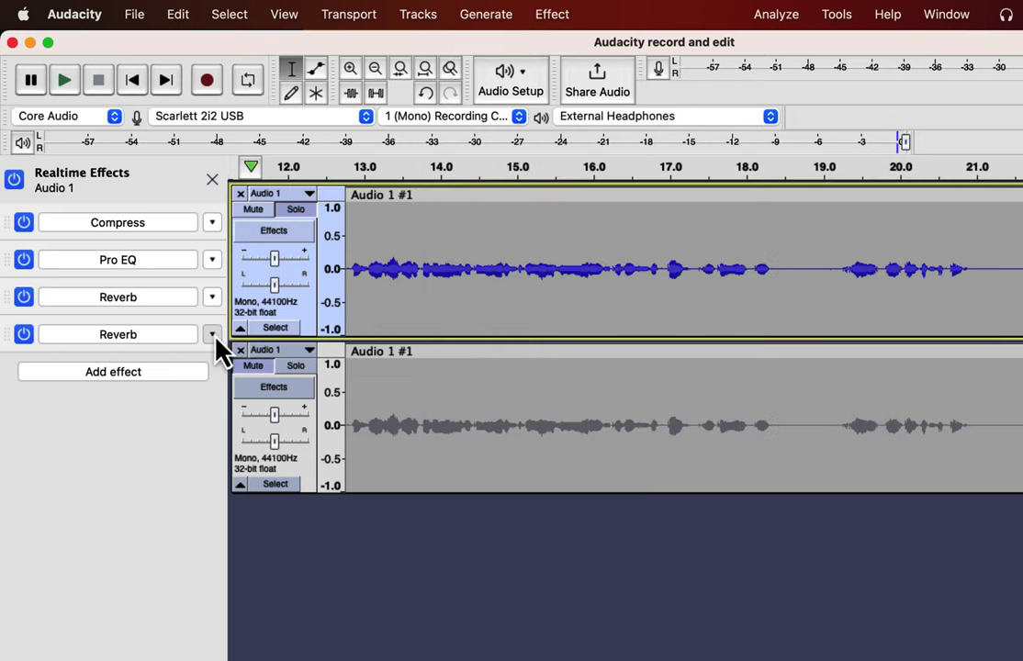
click(214, 334)
click(215, 364)
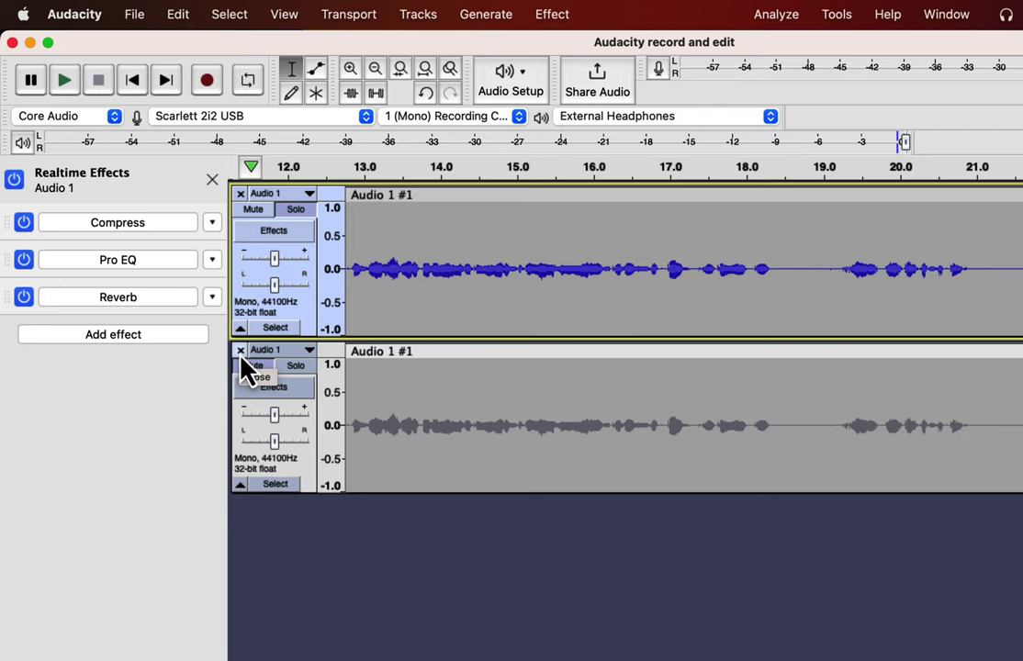
Step: Return to the start of the tracks, solo the lower track and select its whole clip
double_click(480, 265)
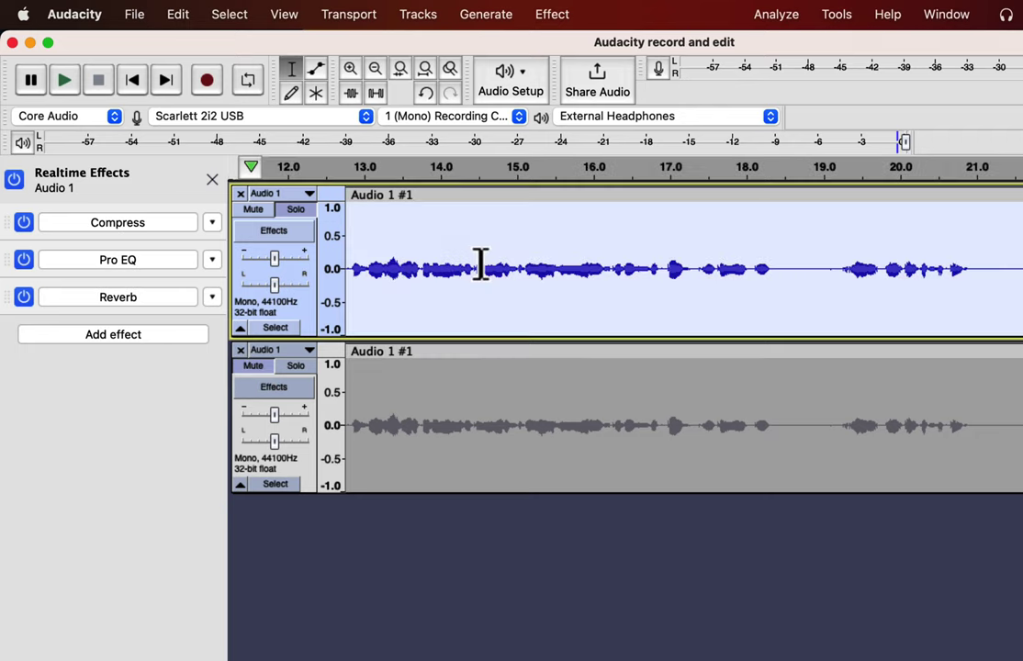
scroll(480, 265, left, 10)
click(431, 404)
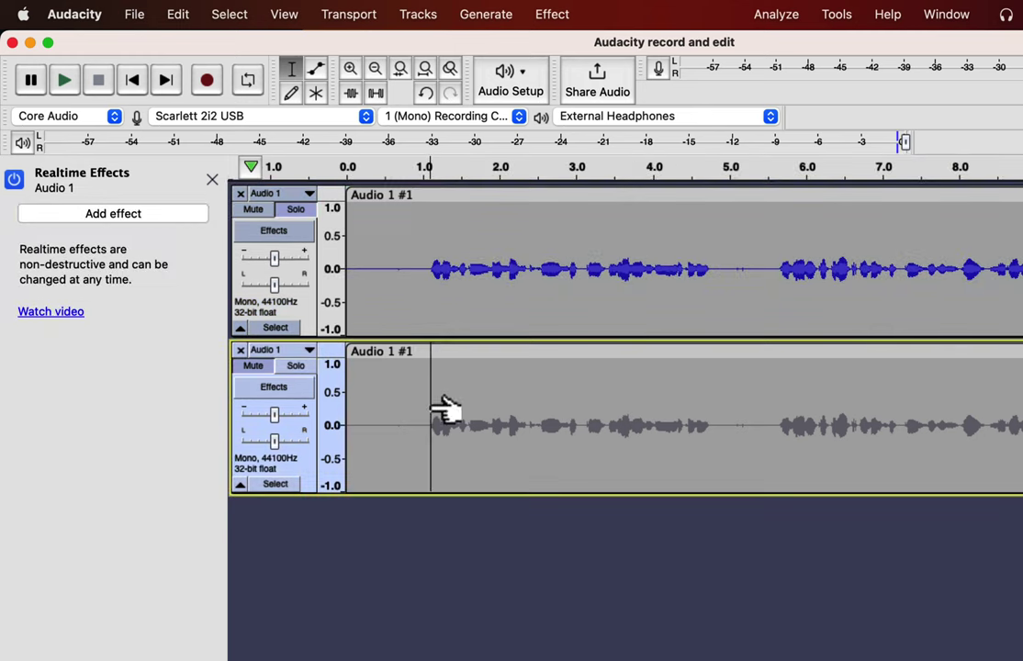
click(288, 369)
double_click(422, 404)
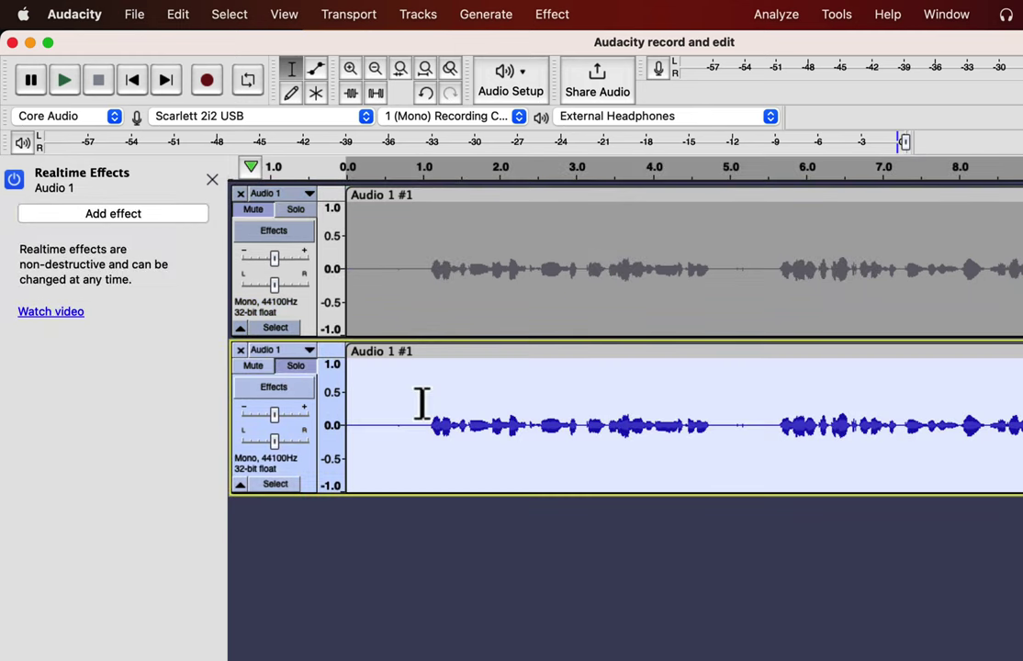
Step: Solo the upper track with the realtime effects and select its whole clip
double_click(433, 272)
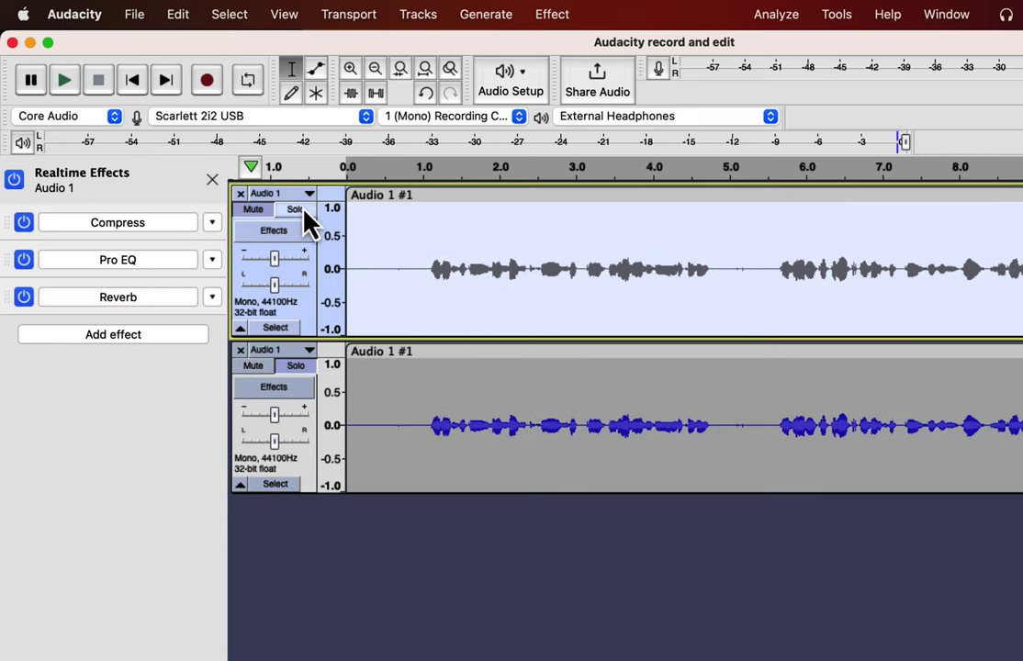
click(296, 210)
click(504, 252)
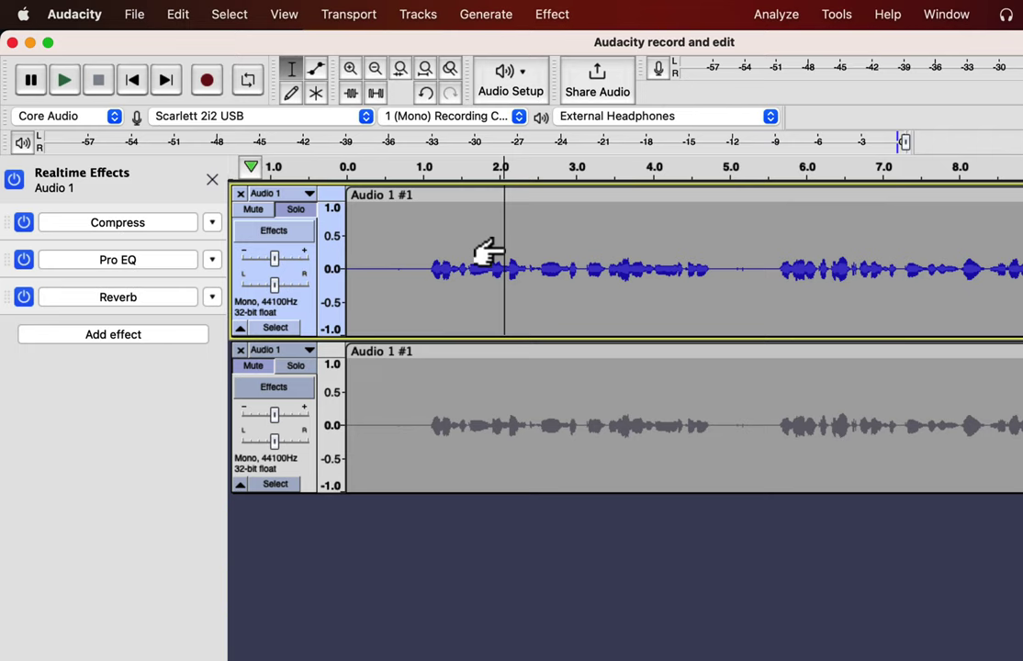
double_click(503, 248)
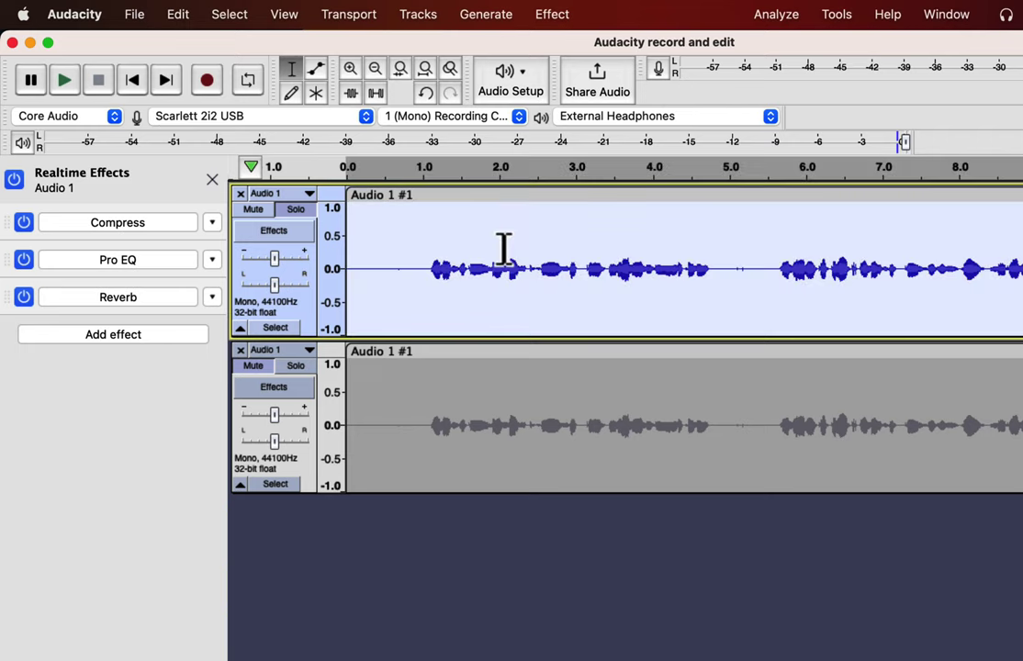
Step: Export the soloed upper track as reak time effects.wav to Audacity Exports Primary, and import that file from Finder as a new track below the others
click(132, 13)
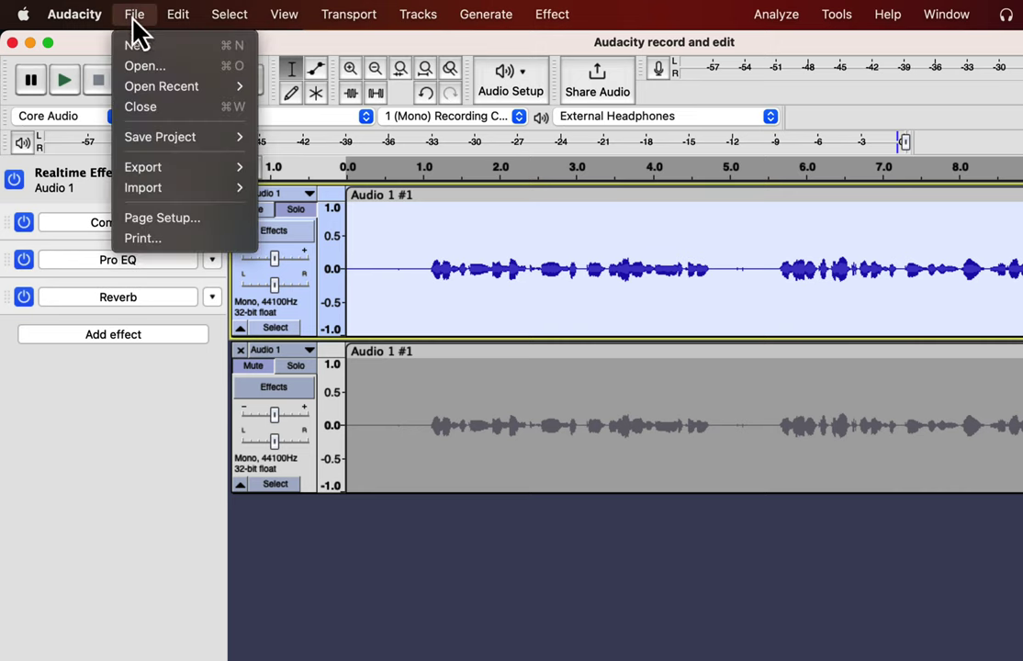
mouse_move(162, 175)
click(303, 190)
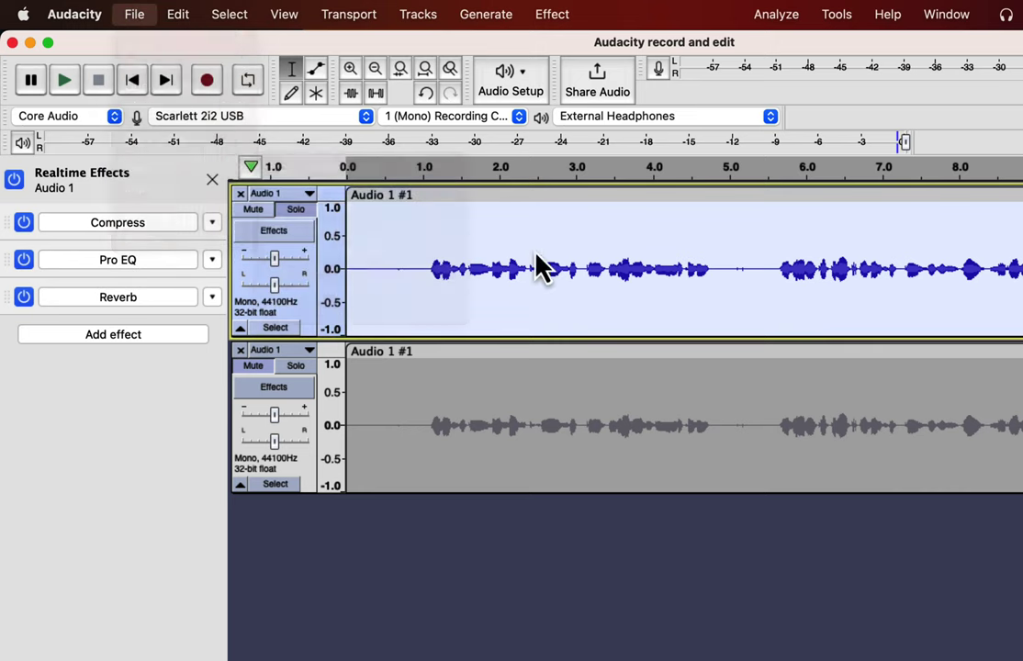
text(reak tue)
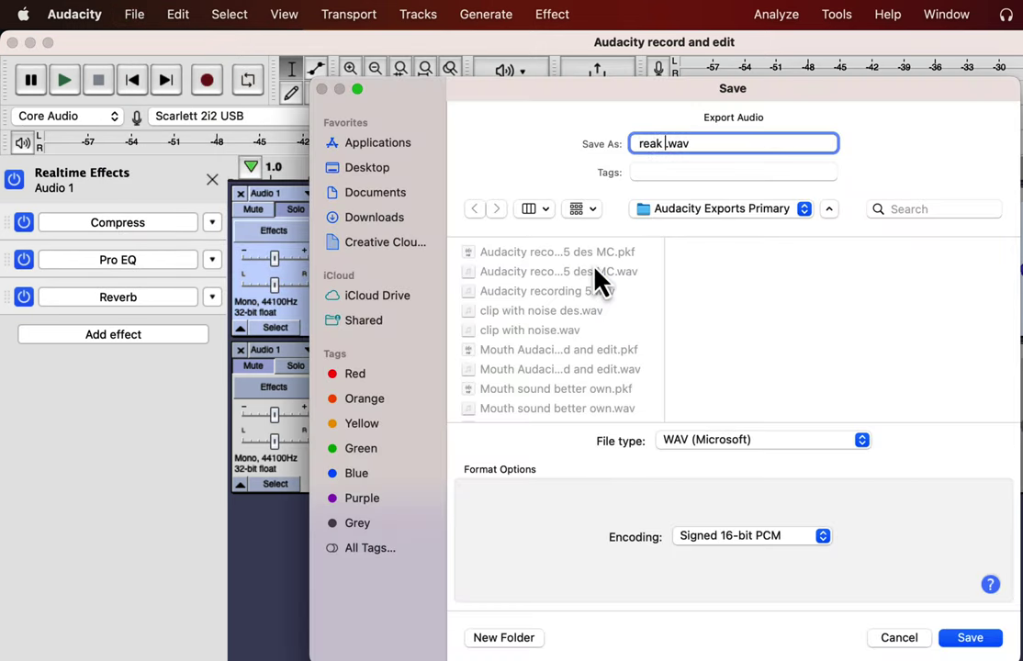
key(BackSpace)
key(BackSpace)
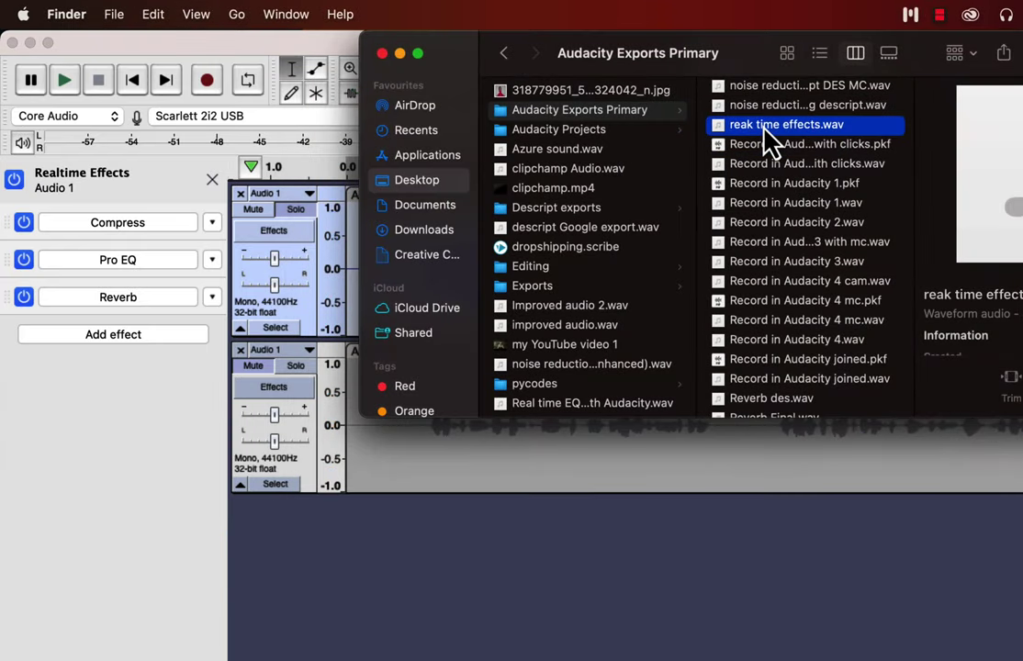
drag(765, 129, 420, 601)
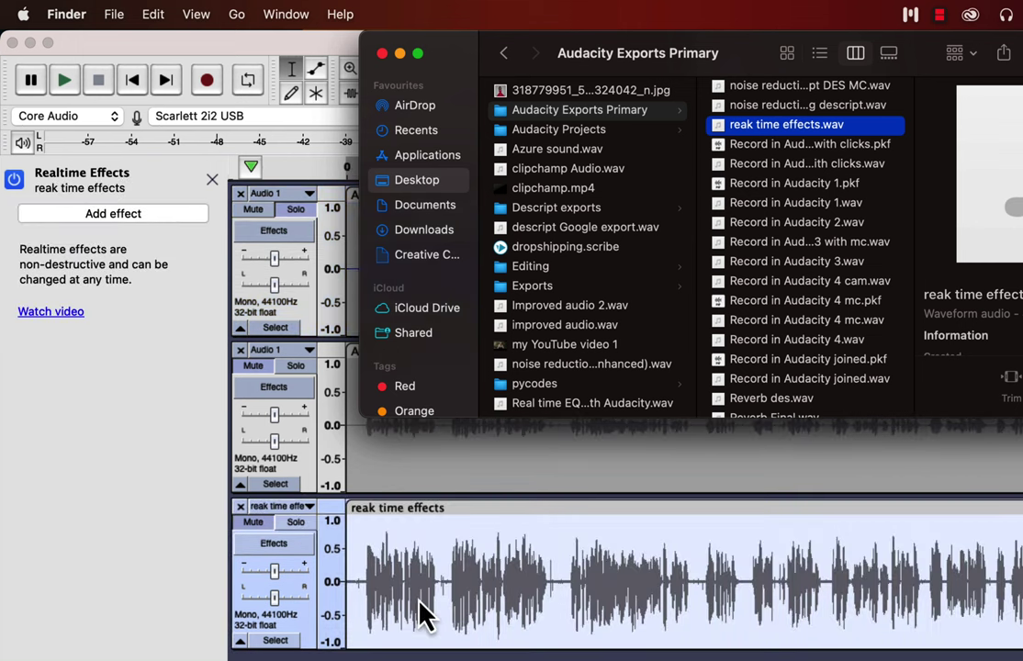
Step: Close the Finder window, solo the imported reak time effects track and play it from near its start
click(382, 53)
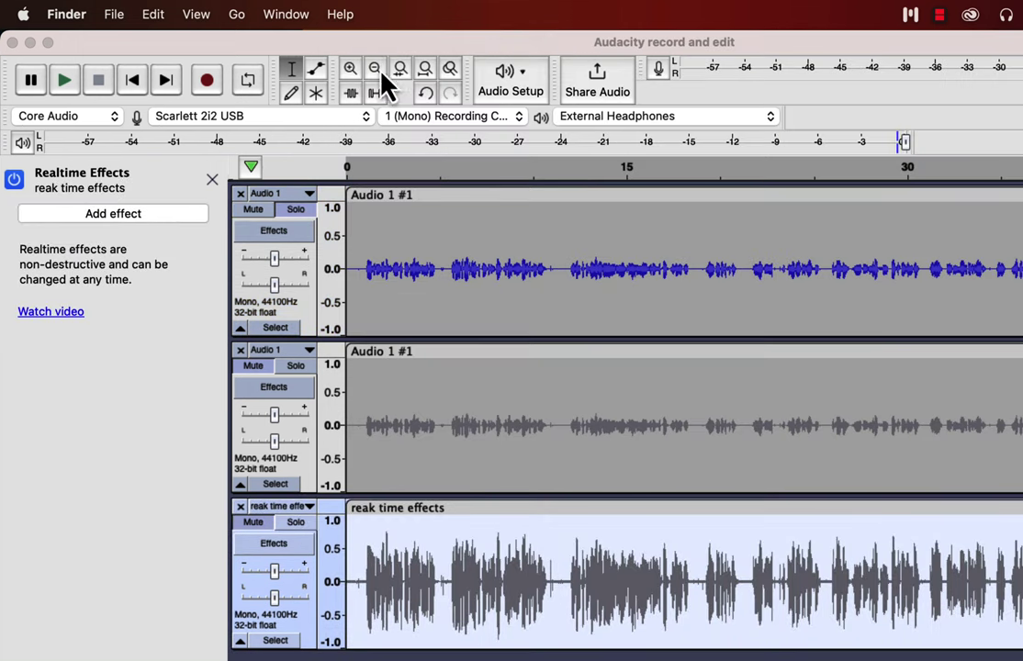
click(388, 611)
click(298, 523)
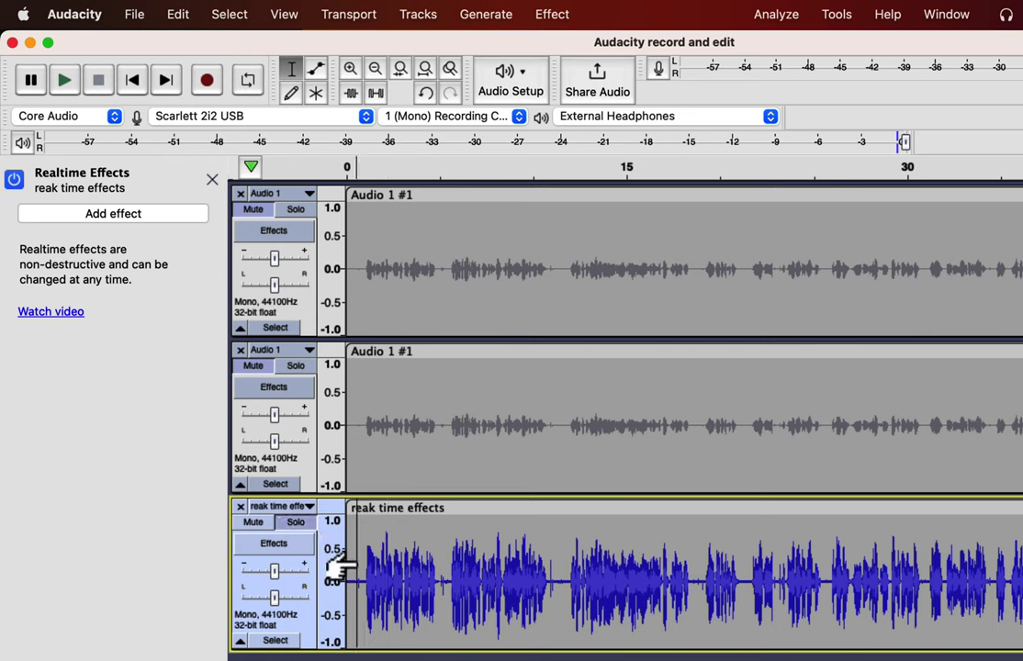
key(space)
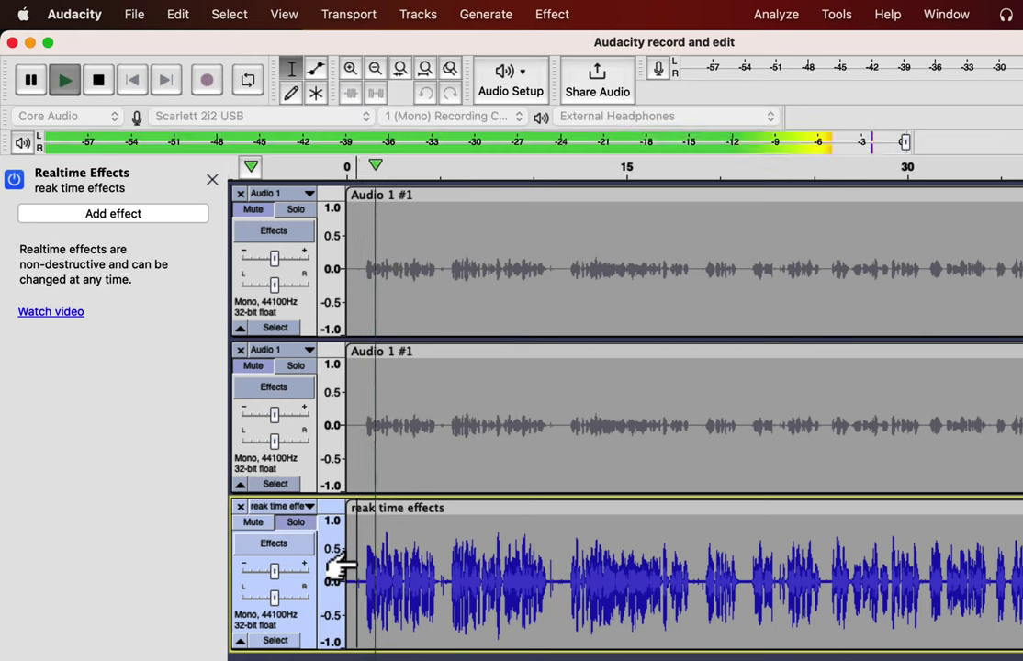
Step: Compare the three tracks during playback by soloing each in turn, return to the imported reak time effects track and stop playback
click(295, 210)
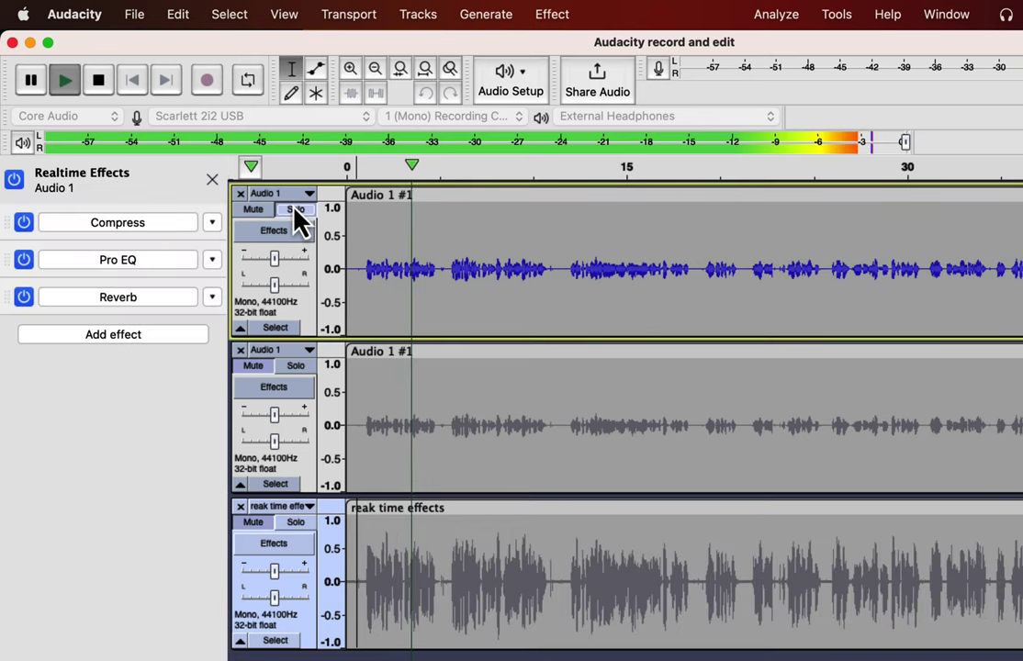
click(292, 367)
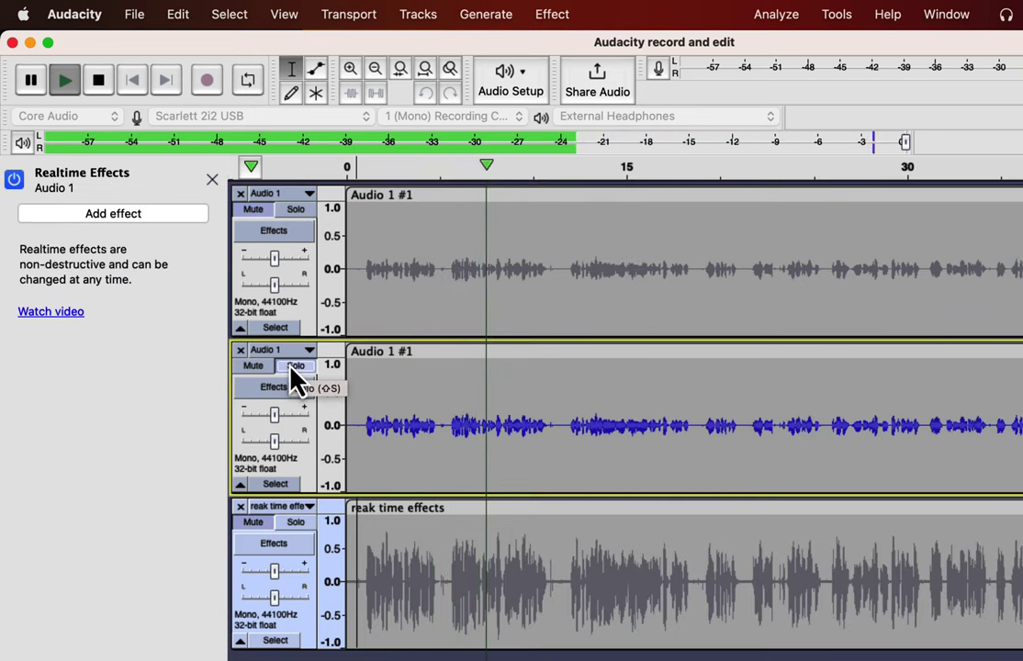
click(297, 525)
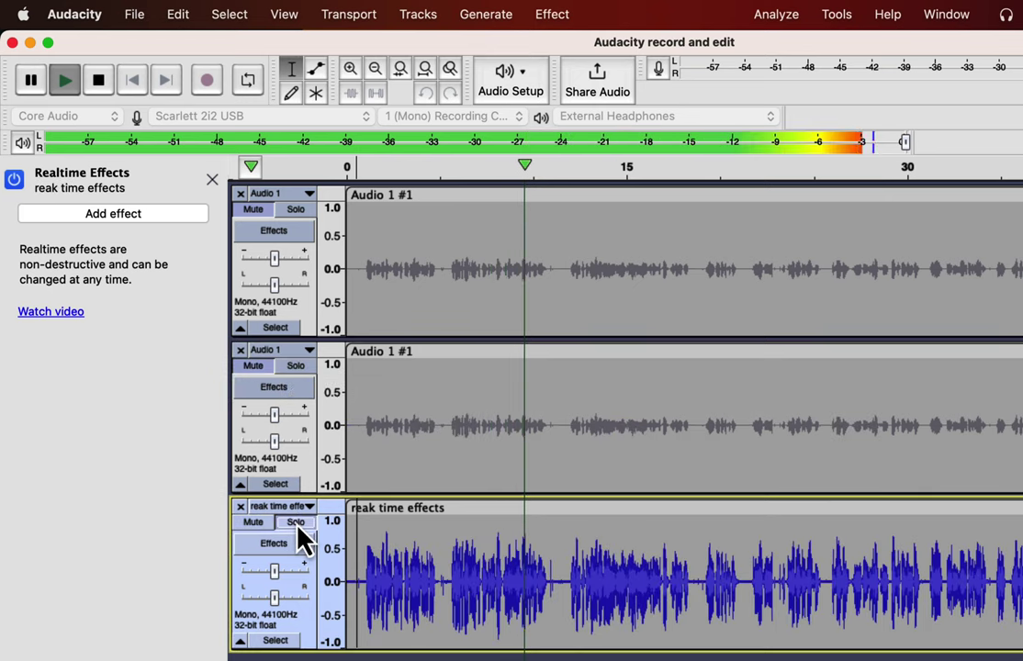
click(299, 367)
click(305, 210)
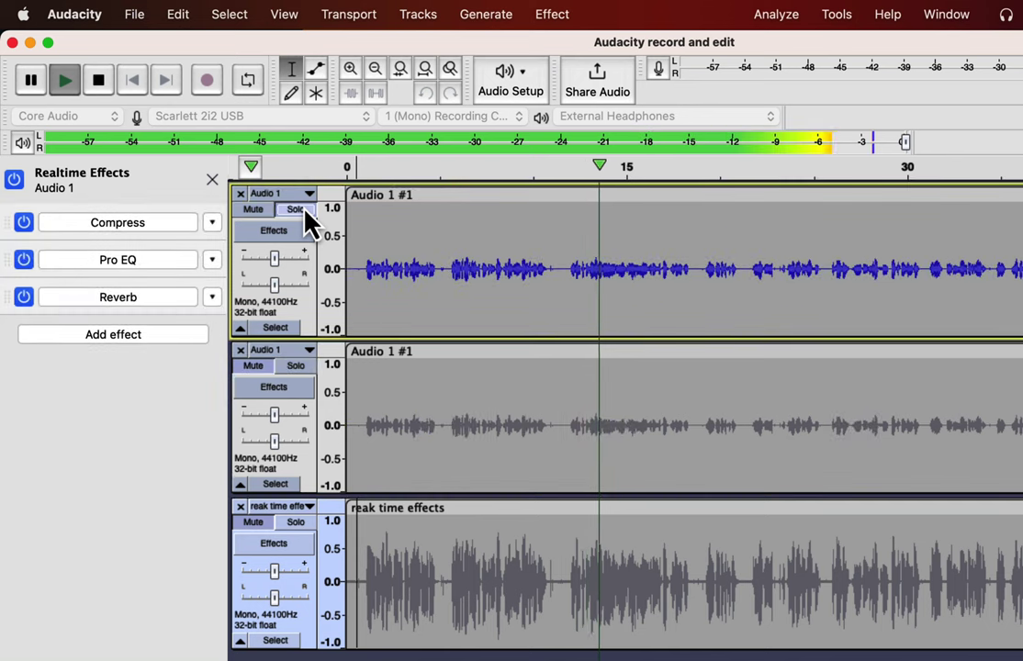
click(293, 527)
key(space)
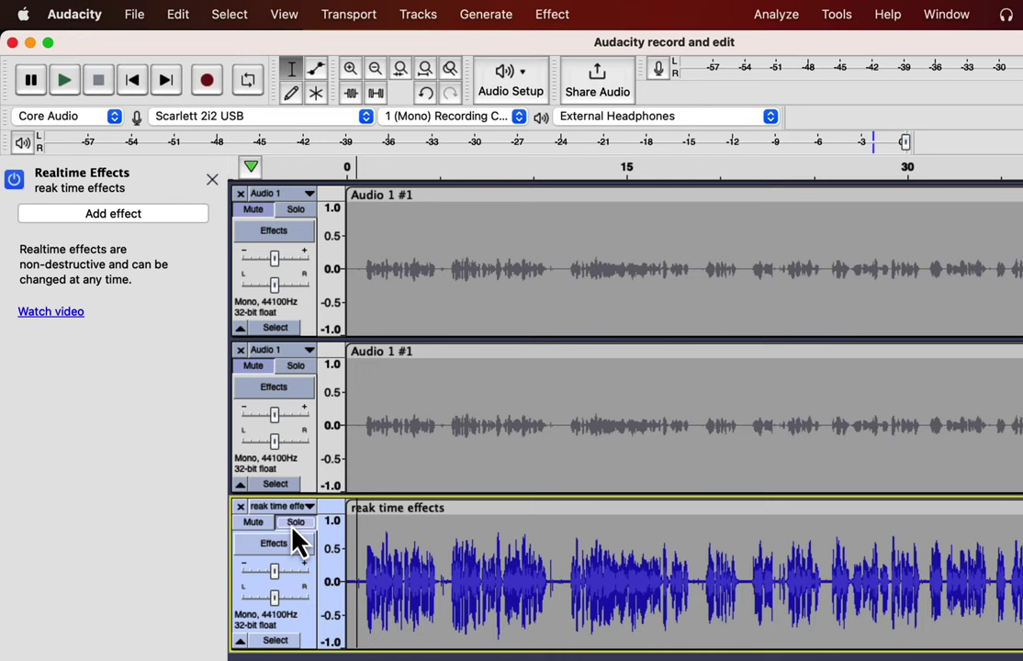
Step: Solo the upper track and mix and render its realtime effects into the clip
click(390, 246)
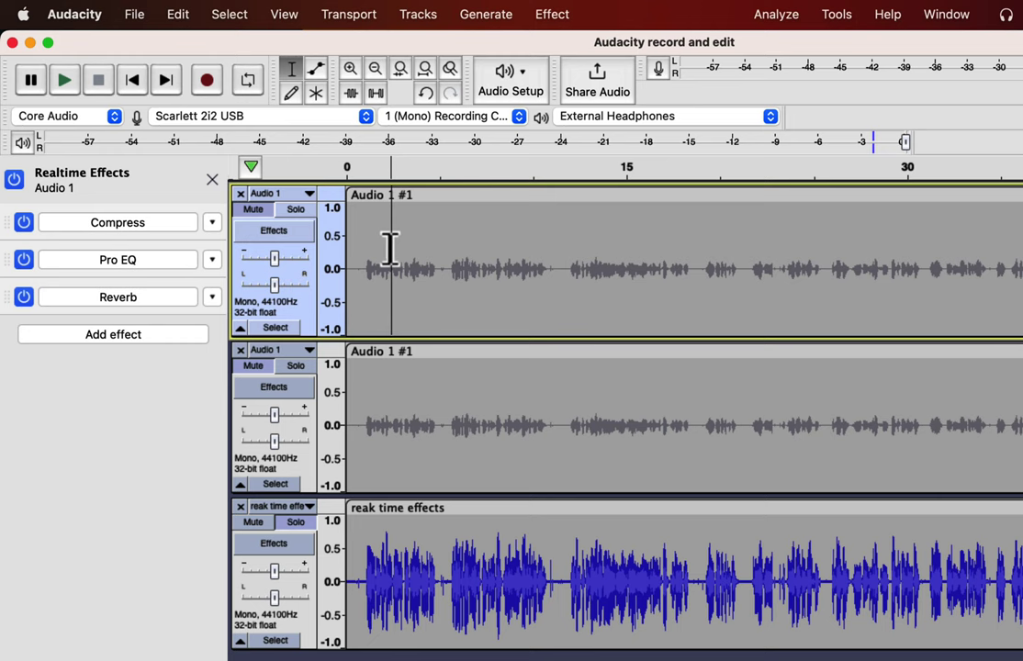
click(303, 214)
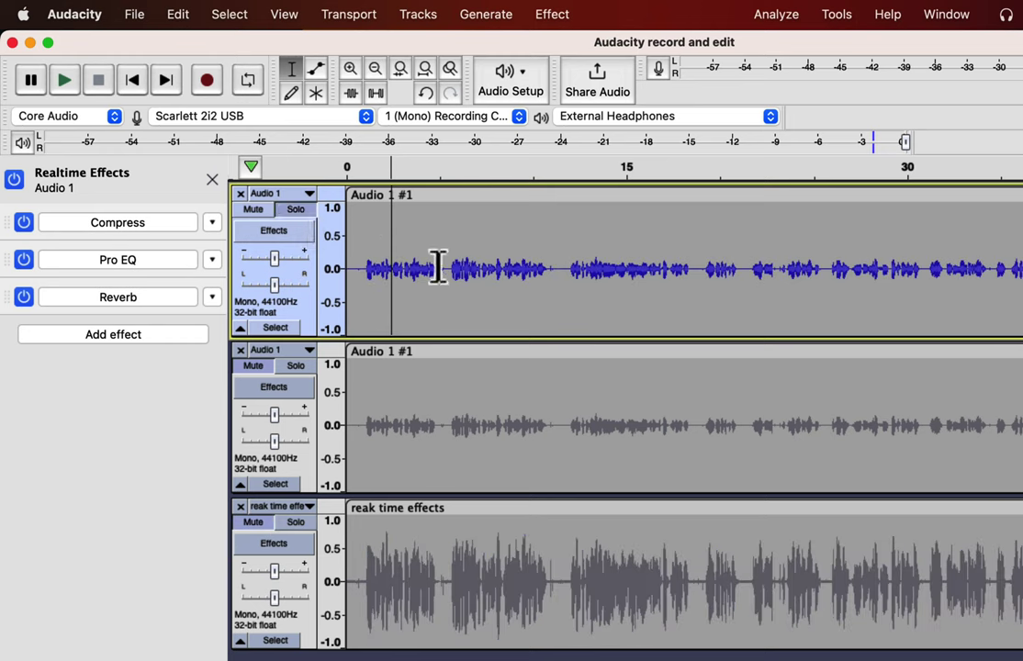
click(429, 17)
mouse_move(433, 79)
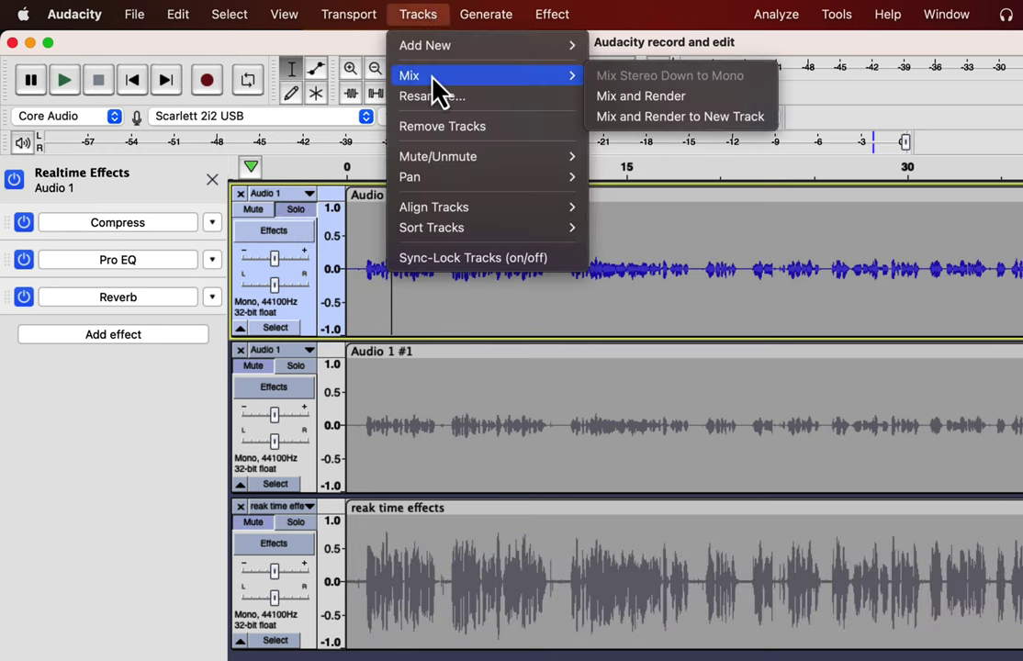
click(683, 101)
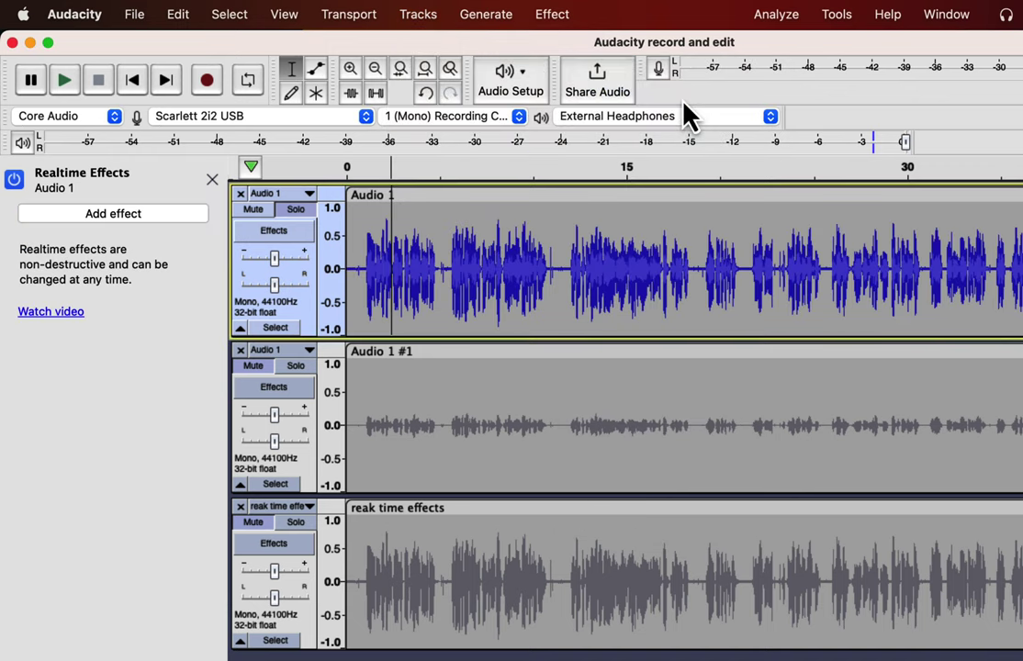
Step: Compare the opening waveform section of the rendered upper track with the same section of the imported reak time effects track
drag(364, 247, 431, 249)
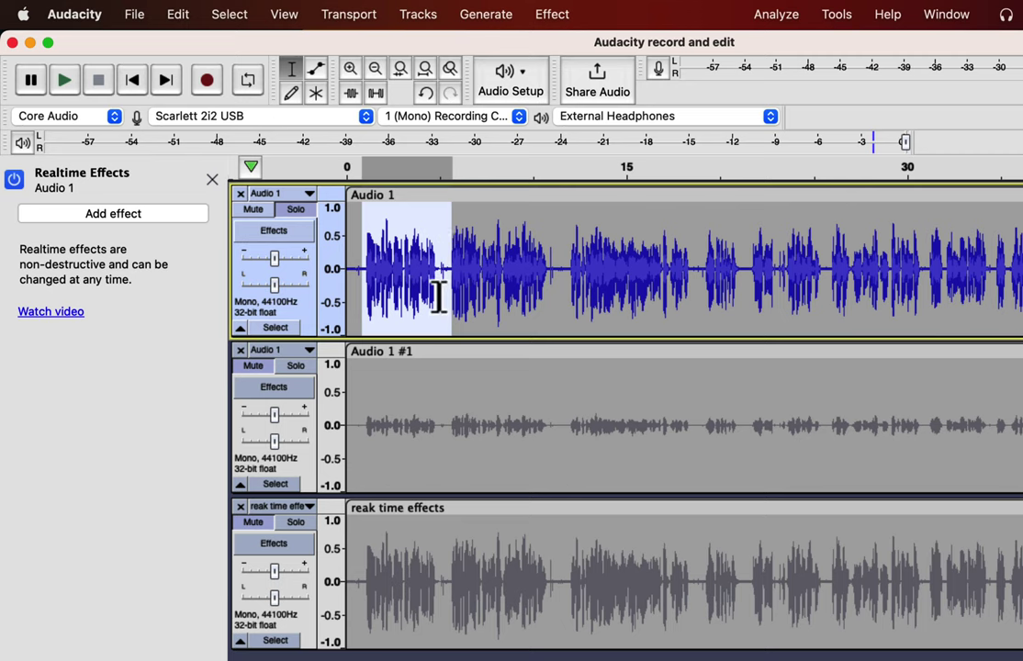
drag(358, 564, 432, 567)
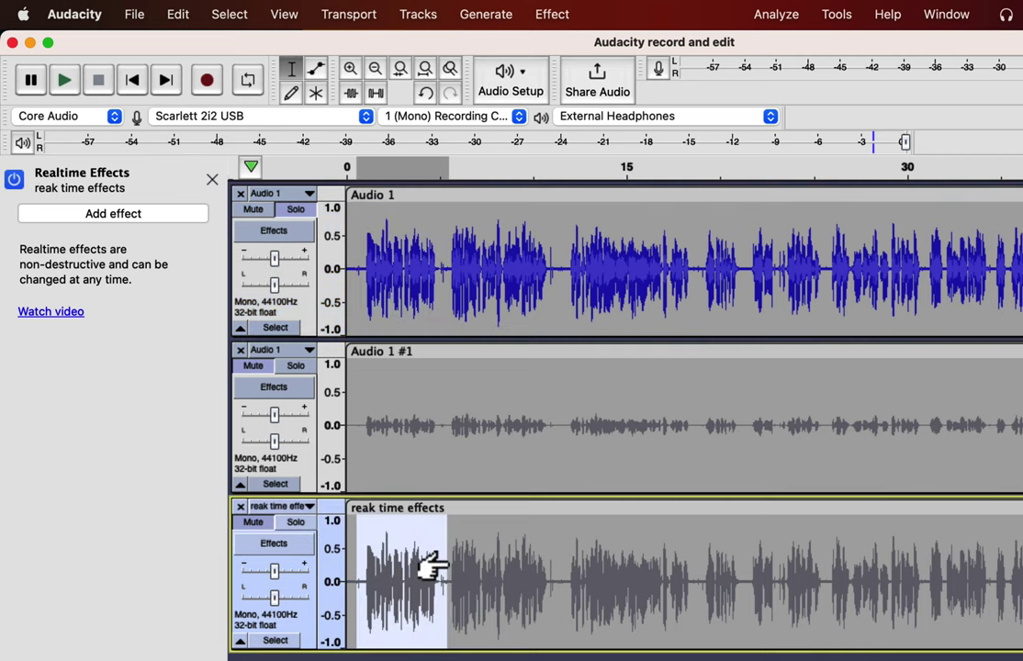
click(254, 523)
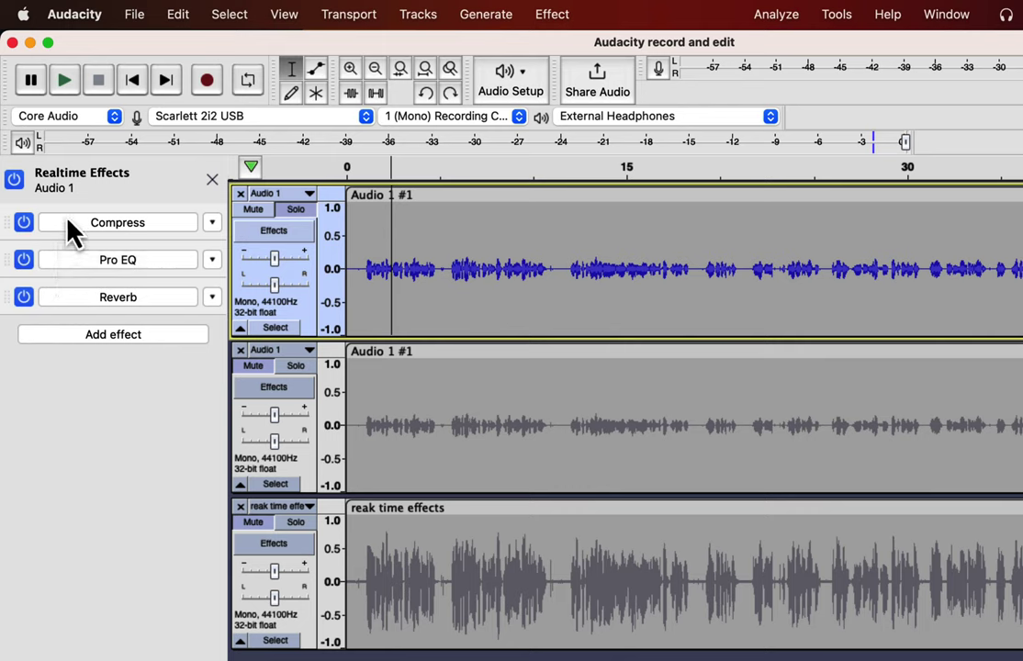
Step: Reorder the upper track's realtime effects so Reverb comes first, above Compress and Pro EQ
mouse_move(11, 235)
mouse_down()
mouse_move(11, 298)
mouse_move(15, 248)
mouse_up()
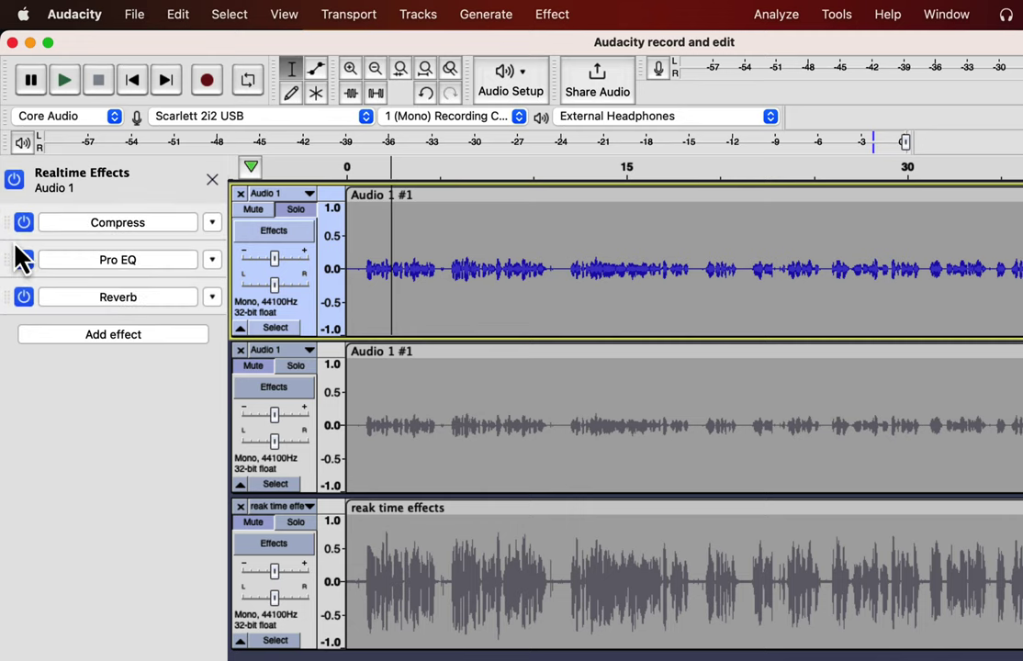
drag(9, 296, 9, 235)
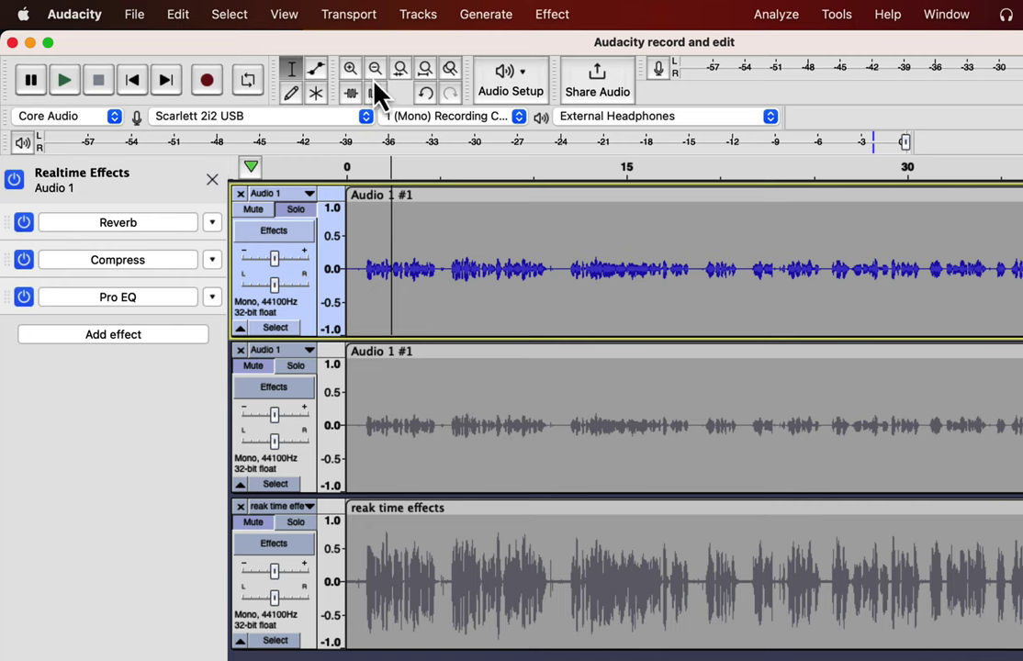
Step: Open the plugin manager, look through the effects list and select the Pro EQ plugin
click(547, 19)
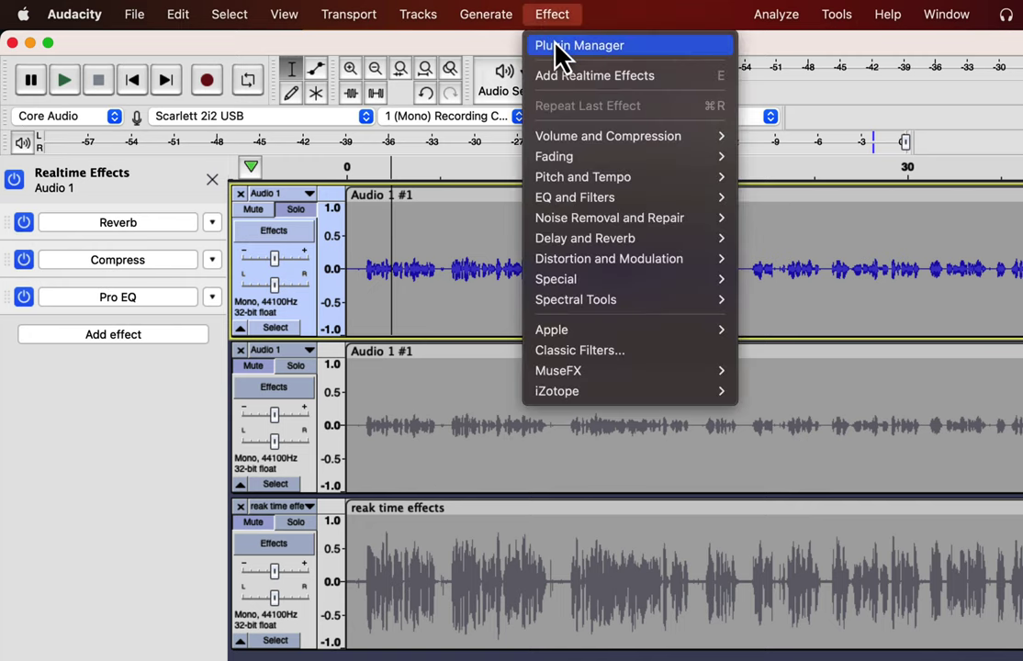
click(556, 45)
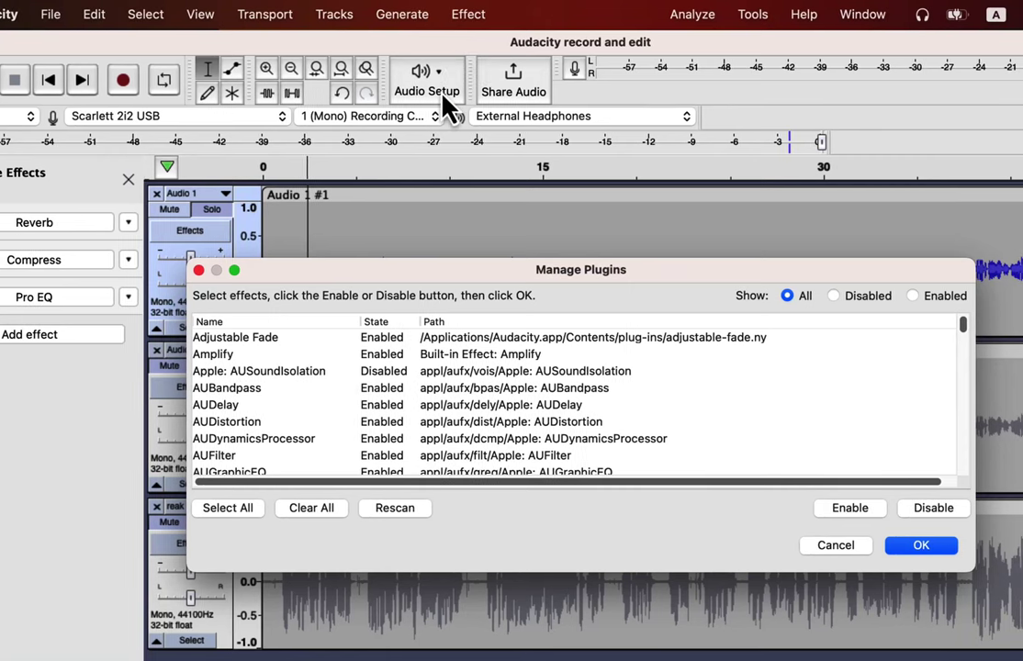
scroll(386, 397, down, 10)
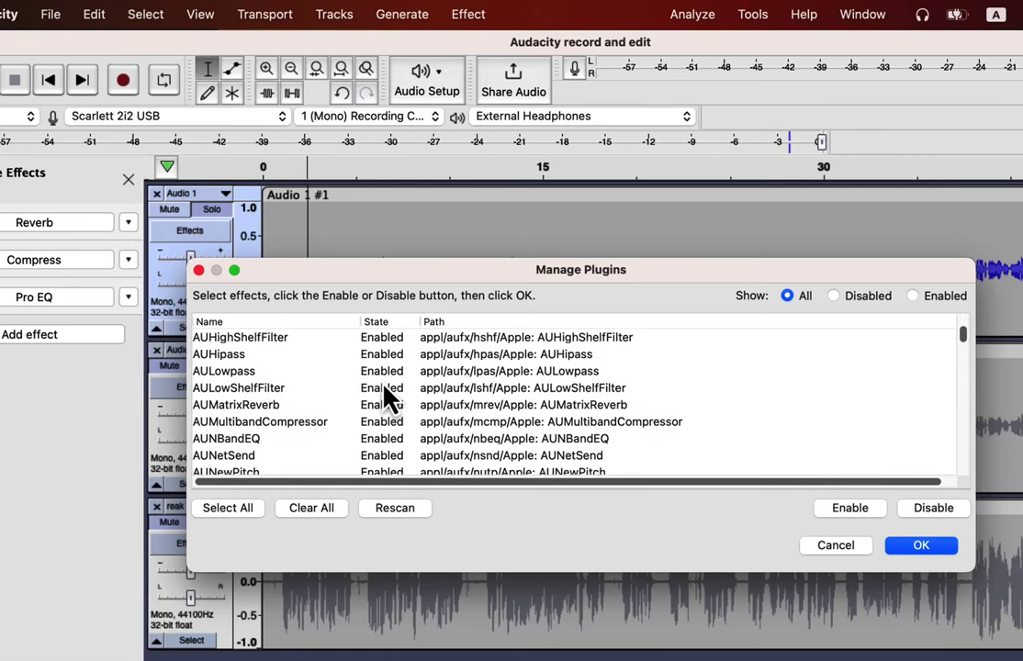
scroll(386, 397, down, 15)
scroll(385, 397, up, 8)
scroll(385, 396, up, 5)
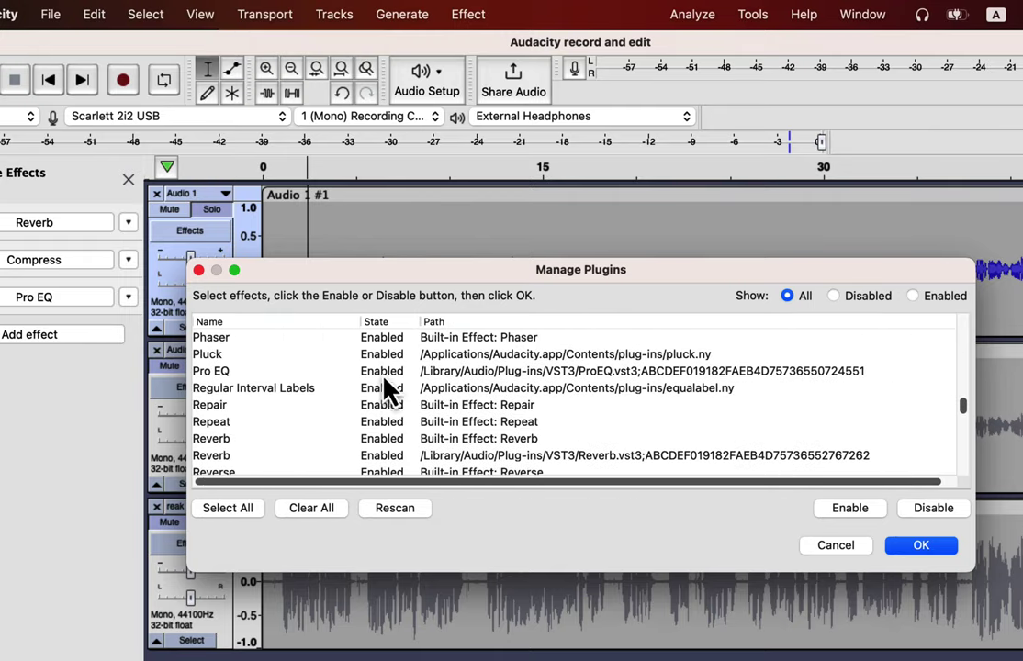
click(393, 339)
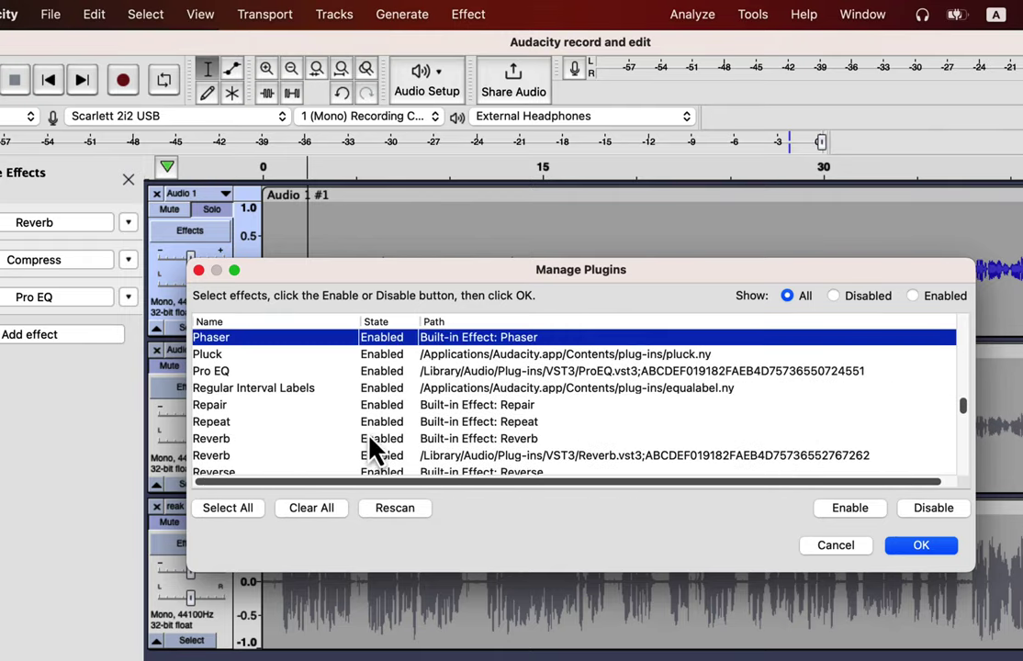
click(294, 373)
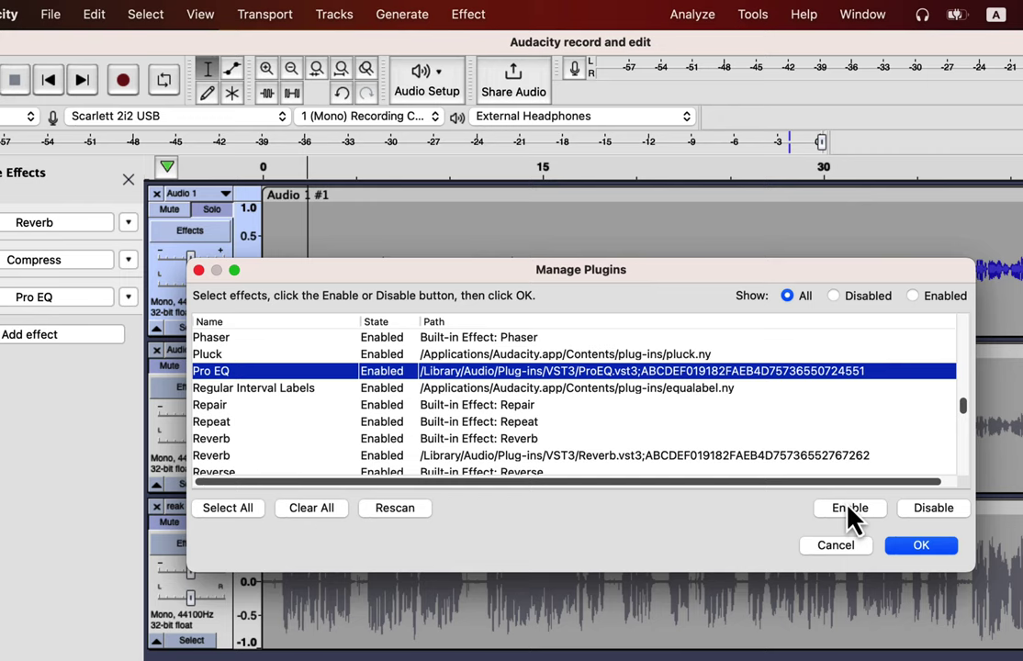
Step: Filter for disabled plugins, enable Apple: AUSoundIsolation, and close the plugin manager after listing all plugins again
click(848, 301)
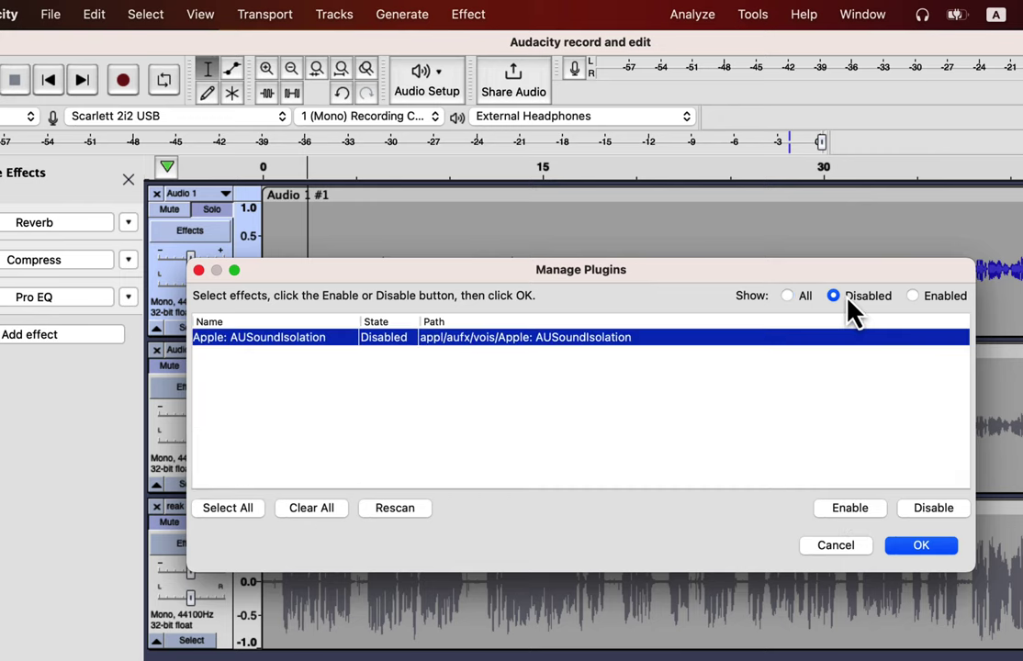
click(838, 506)
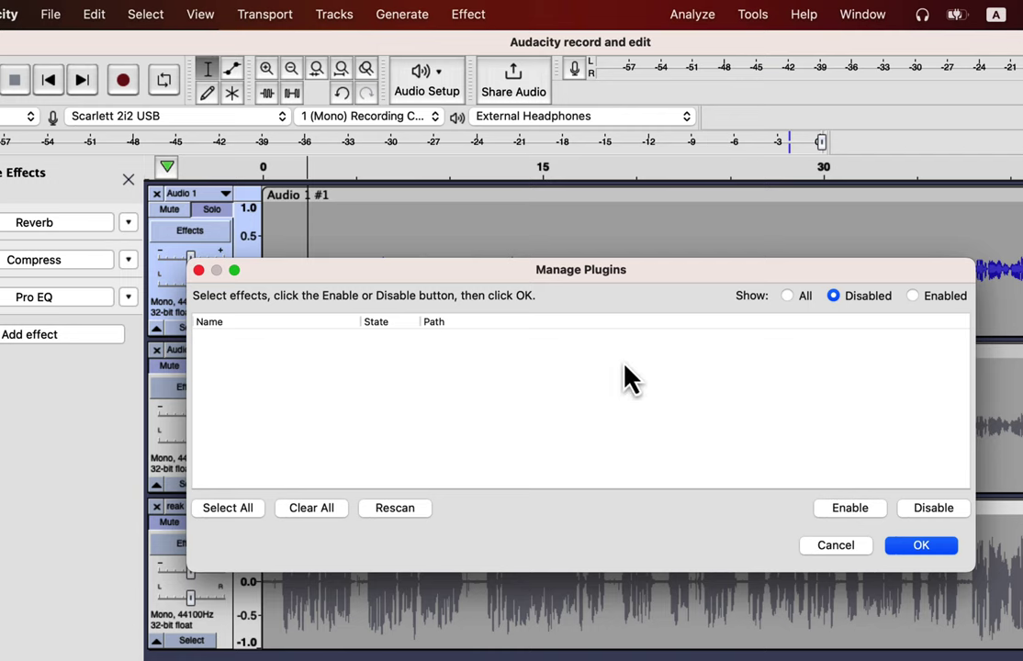
click(787, 295)
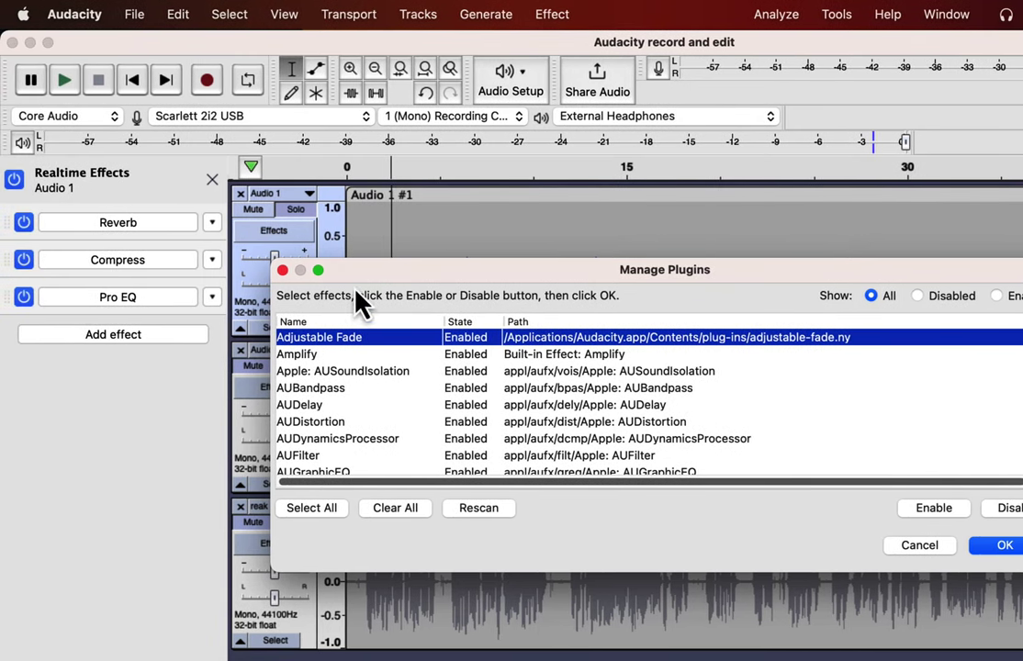
click(282, 270)
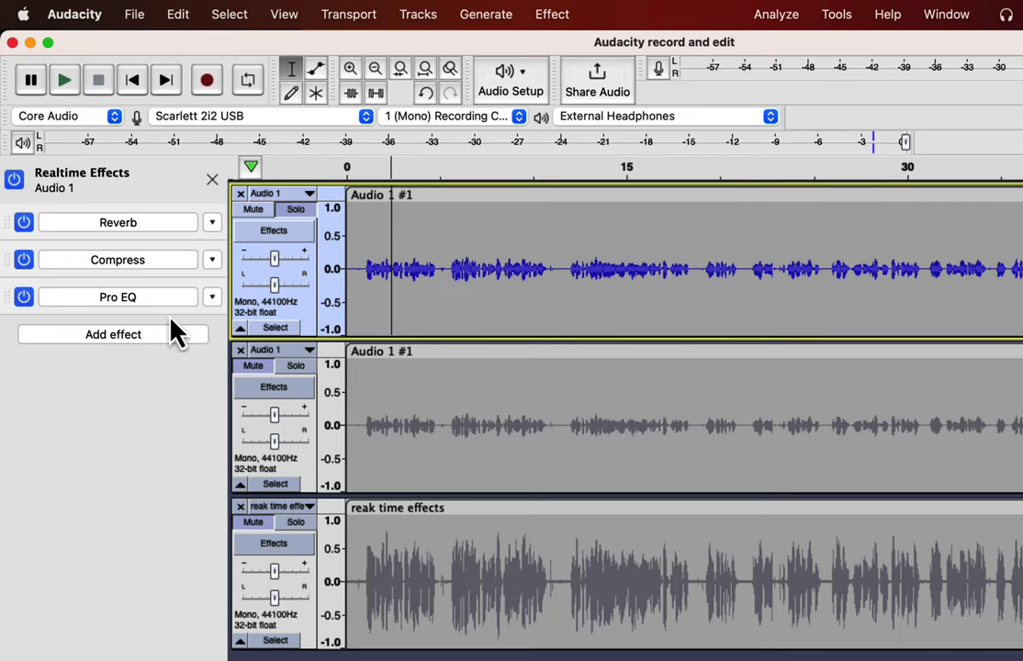
Step: Open the Audacity Plugins website in Chrome from the realtime effects choices and go to its Equalizer plugins
click(133, 336)
click(114, 428)
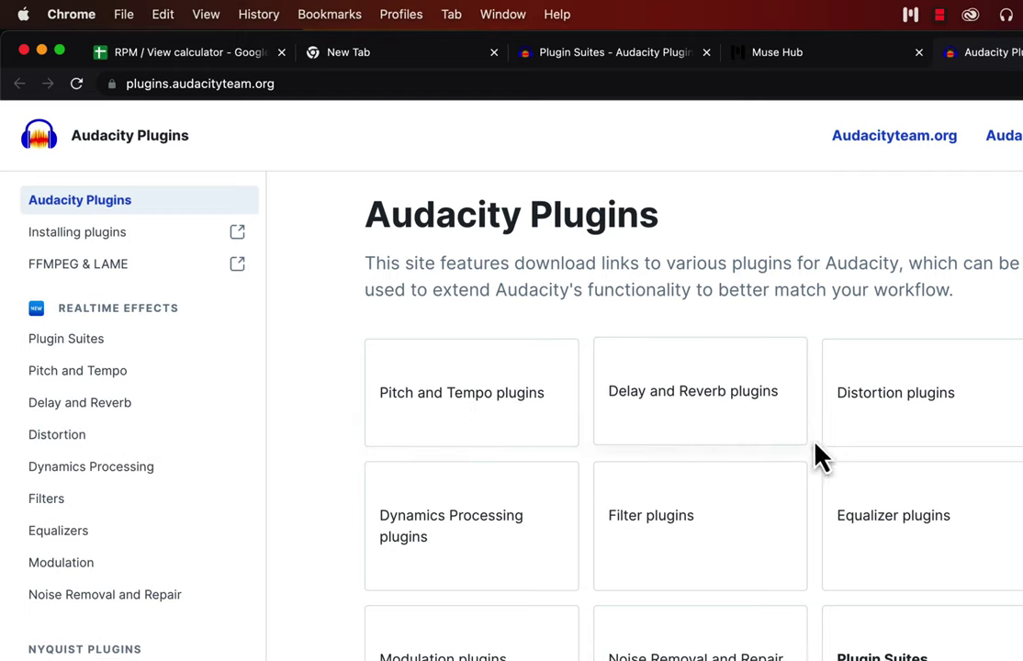
click(854, 547)
scroll(778, 499, down, 5)
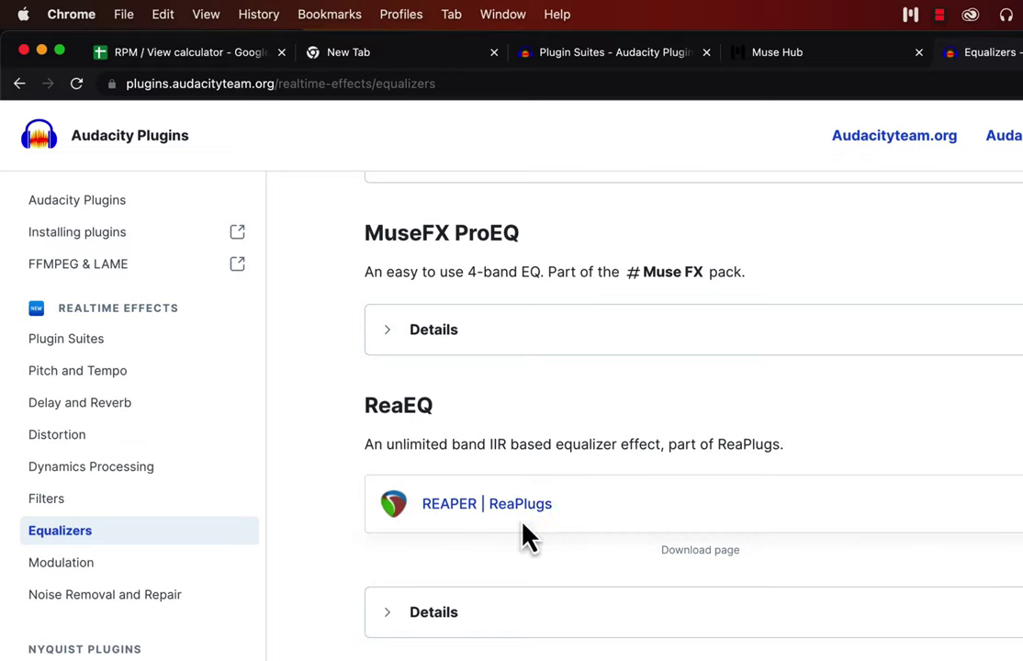
Step: Expand and read the details of the ReaEQ and Voxengo Marvel GEQ equalizers, continuing to the Red Rock Sound plugins
click(399, 618)
scroll(397, 622, down, 10)
scroll(395, 628, down, 9)
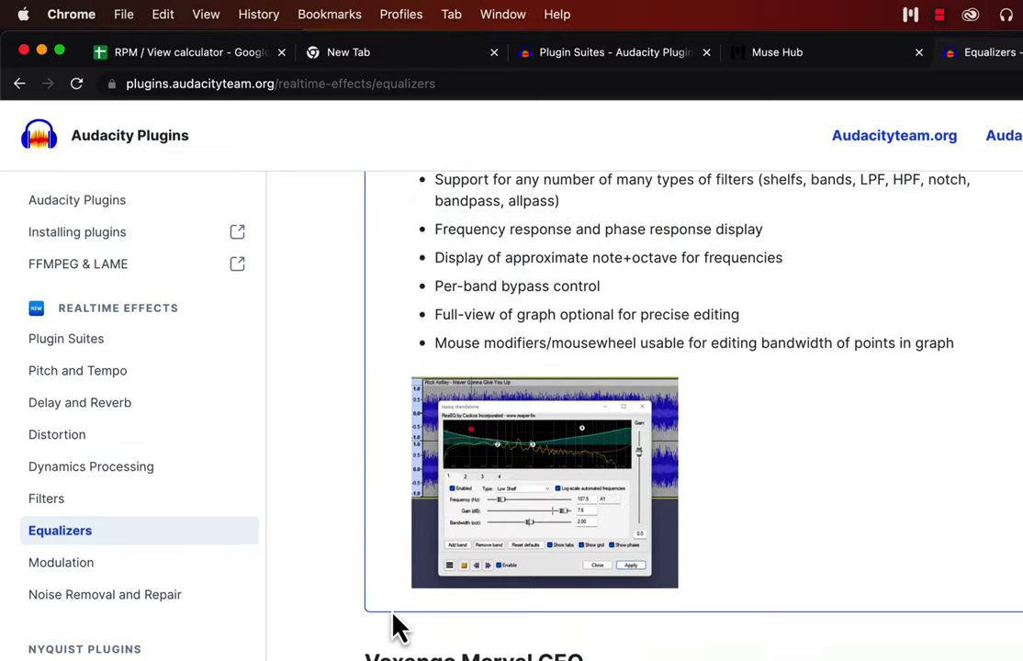
click(387, 616)
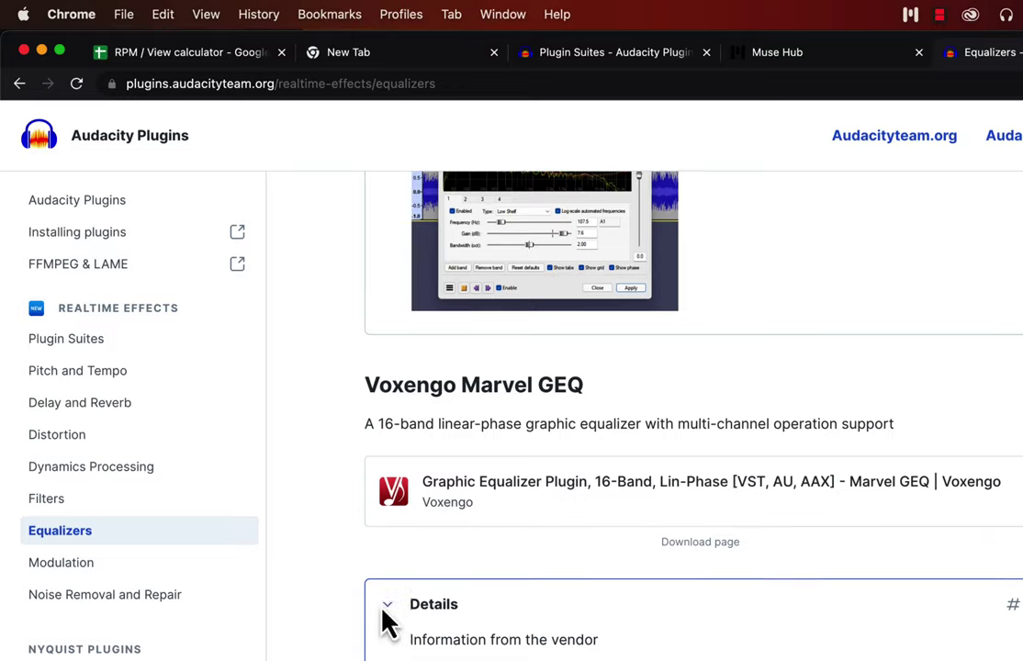
scroll(384, 624, down, 15)
scroll(372, 648, down, 3)
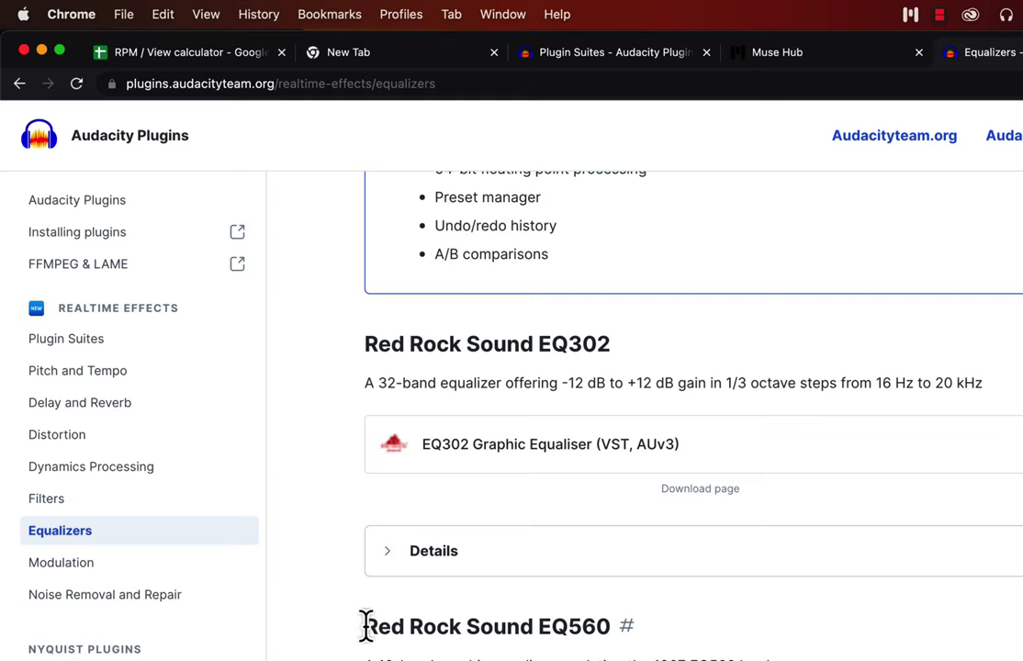
Step: Open the Installing plugins guide and show the macOS folder locations for manually installing plugins
click(137, 238)
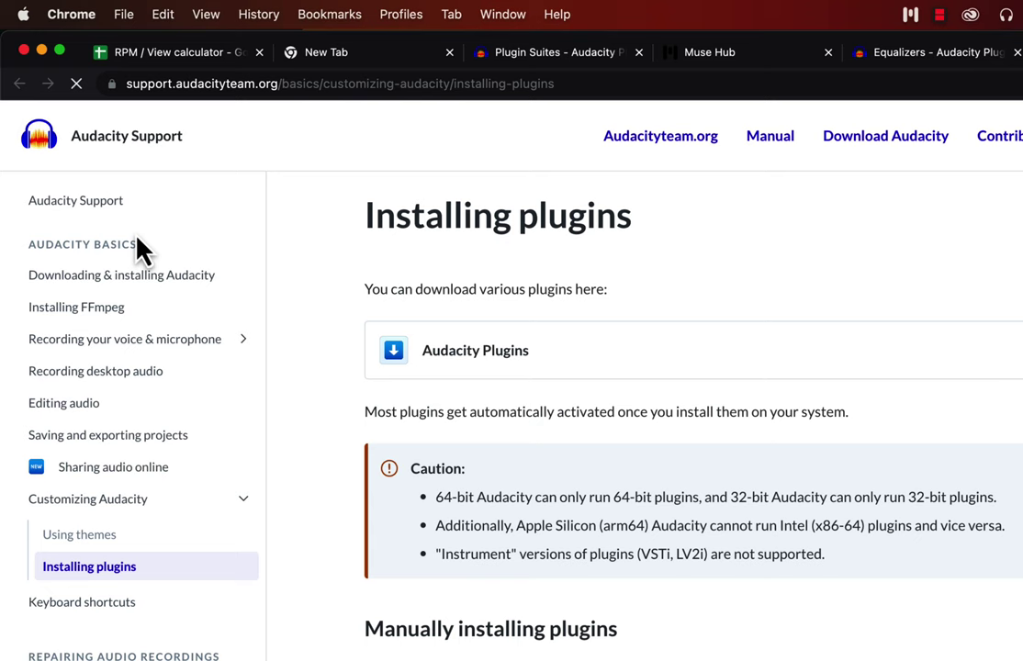
scroll(429, 407, down, 5)
scroll(432, 407, down, 3)
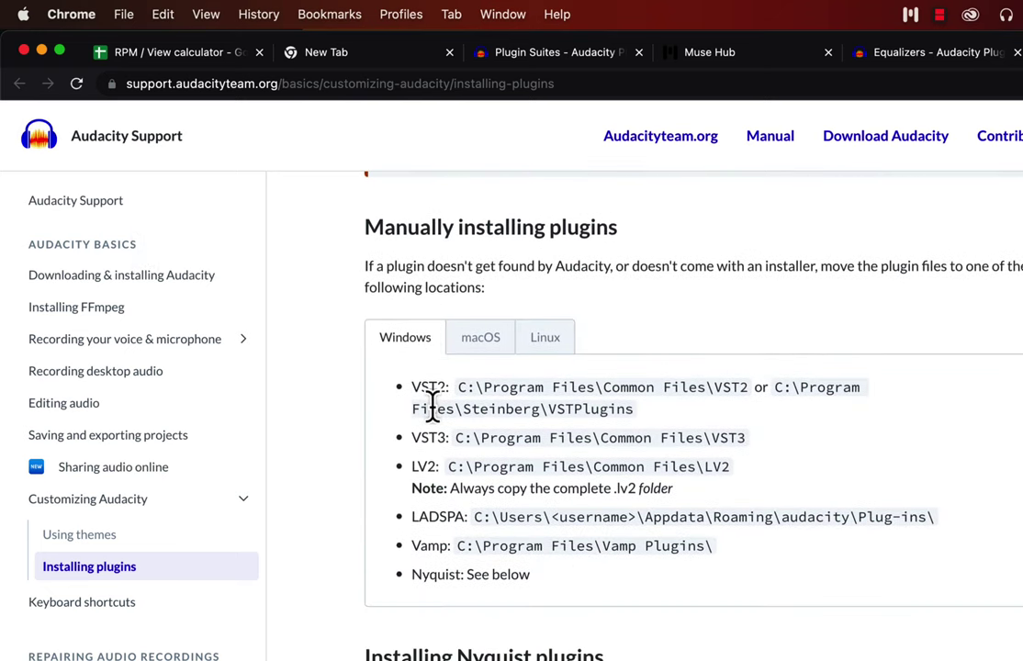
click(477, 347)
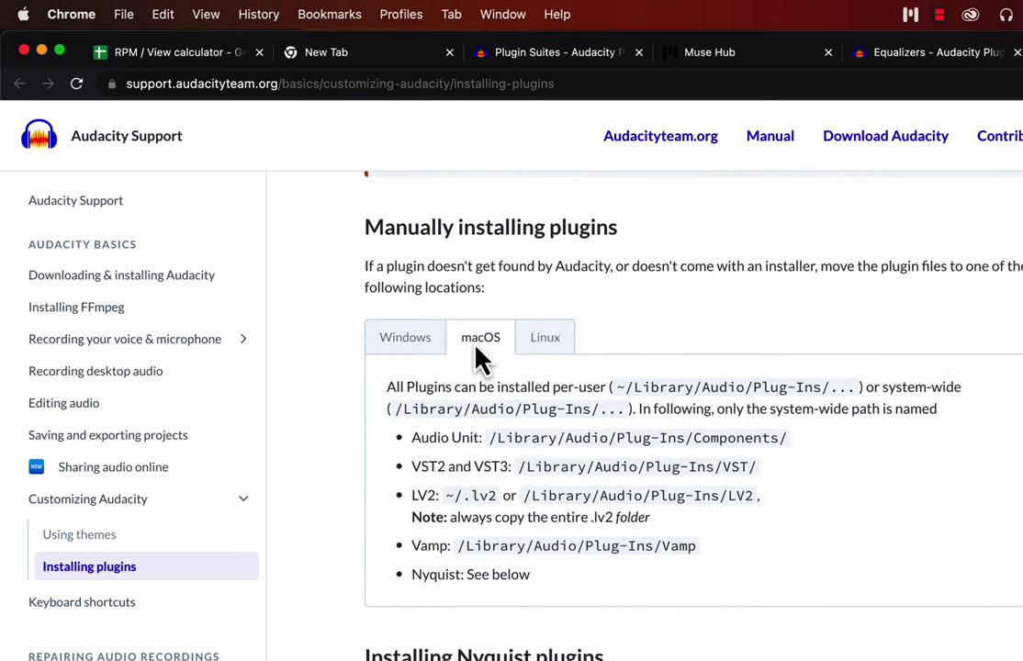
Step: Show the Linux folder locations for manually installing plugins
click(539, 344)
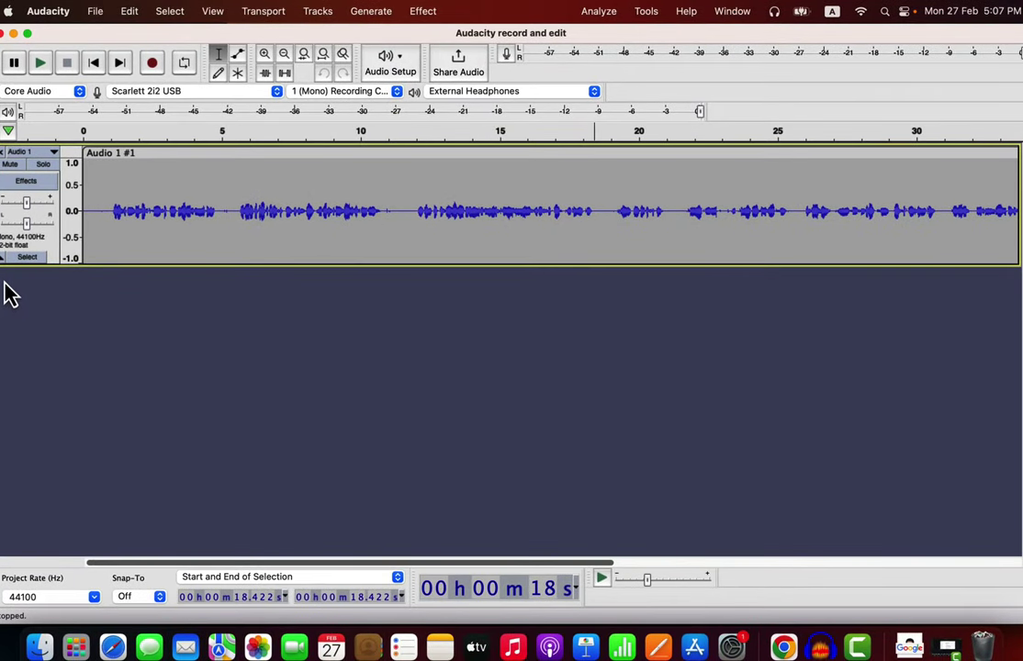
Step: In Audacity, record a take of about 9 seconds appended to the end of the first audio track
click(129, 202)
scroll(128, 202, down, 1)
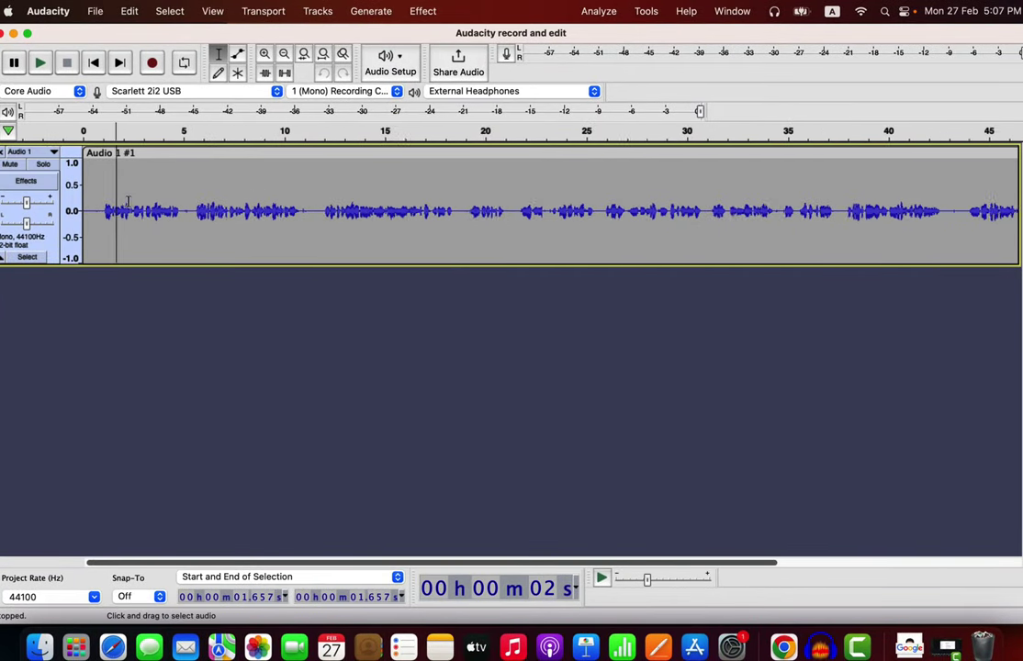
scroll(129, 202, down, 1)
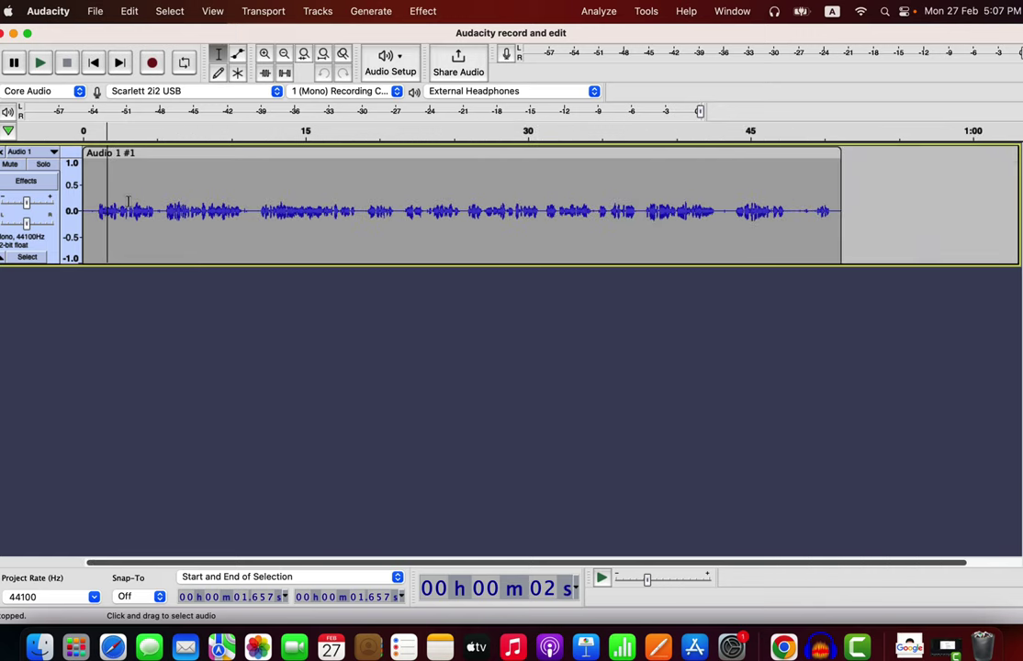
click(153, 63)
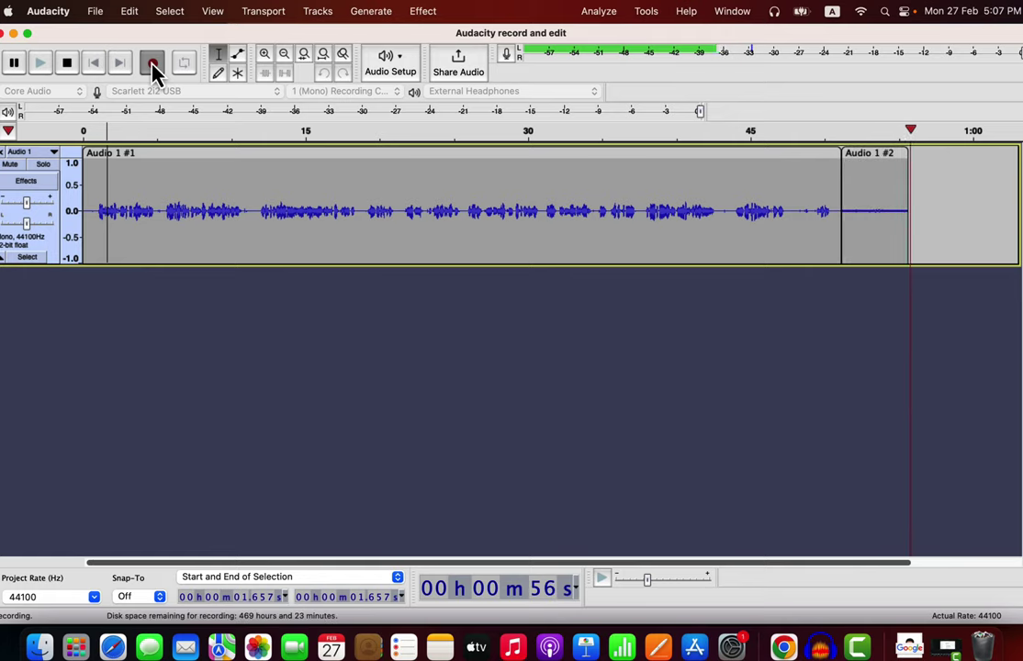
click(66, 62)
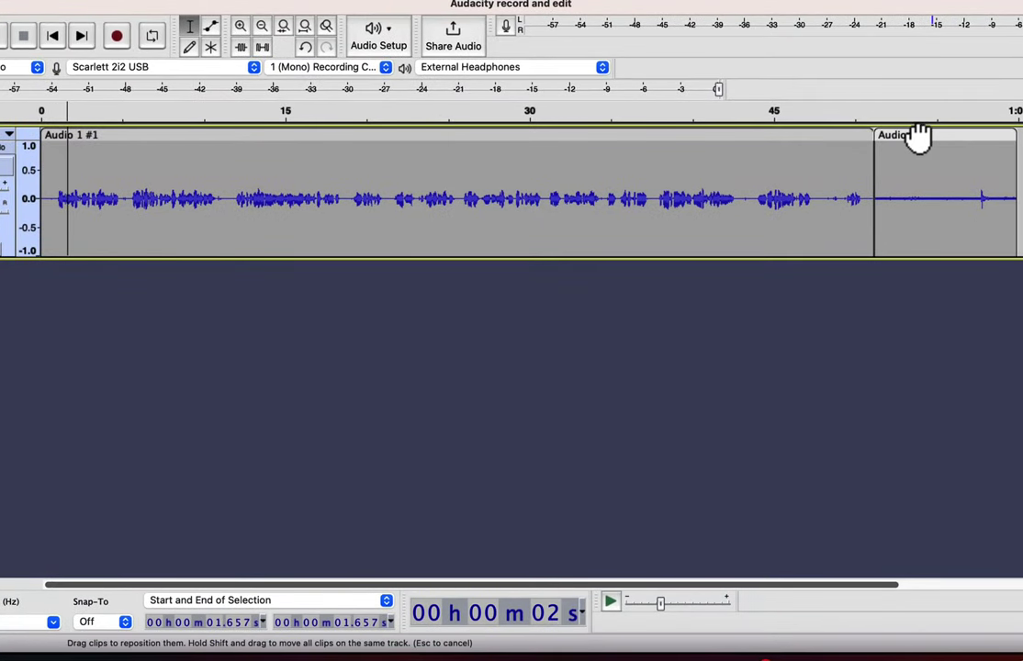
Step: Move the newly recorded clip about 2 seconds away from the first clip and delete it
drag(918, 135, 941, 138)
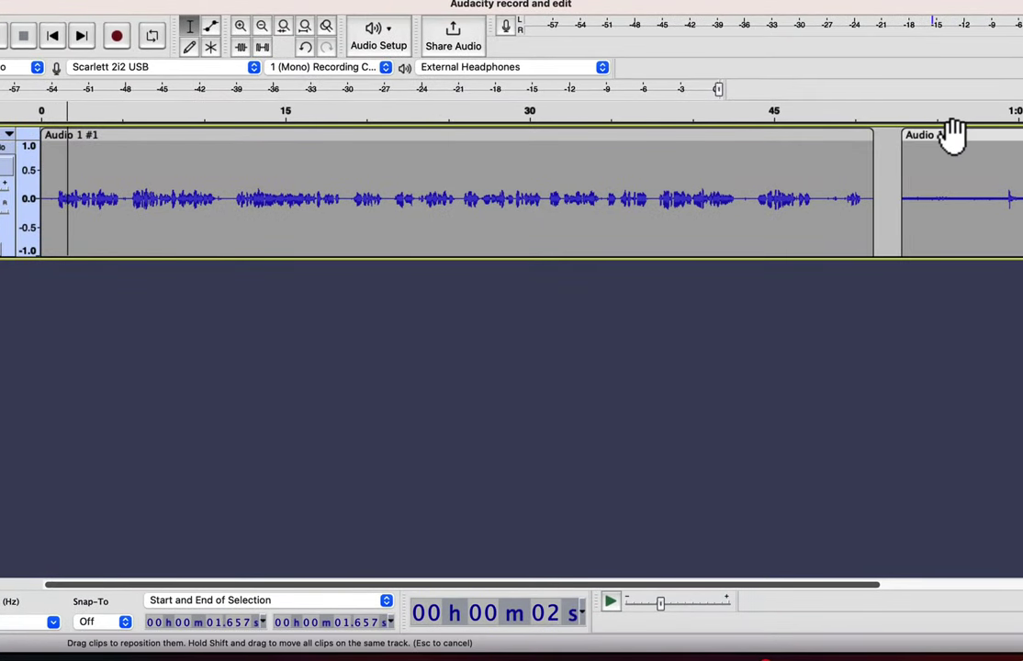
click(952, 135)
key(Delete)
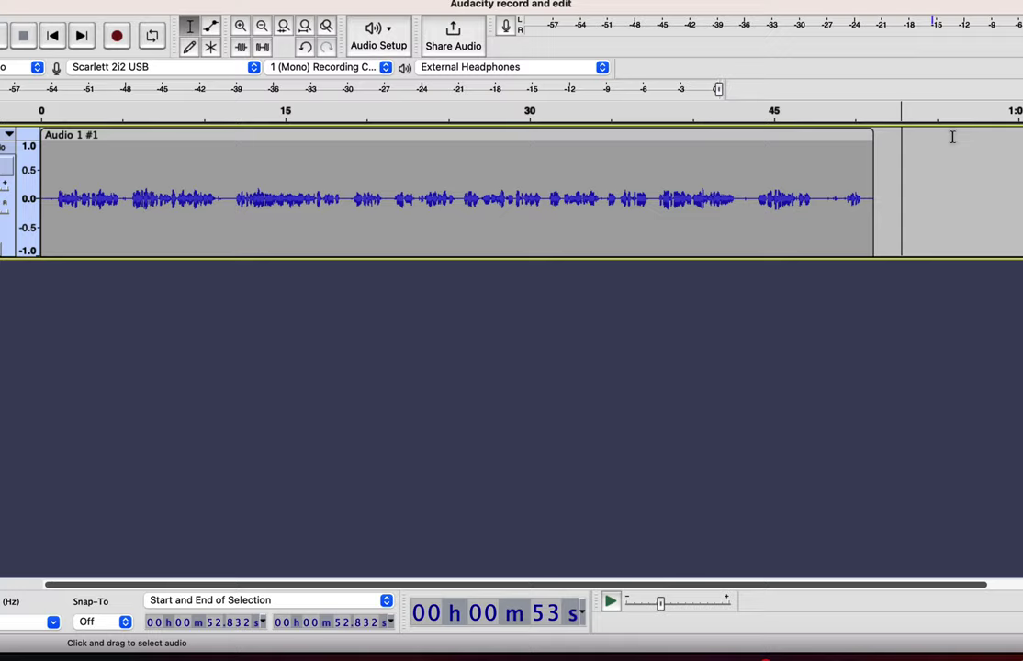
Step: Record a short take onto a new track starting at about 53 s, and remove that track
click(100, 24)
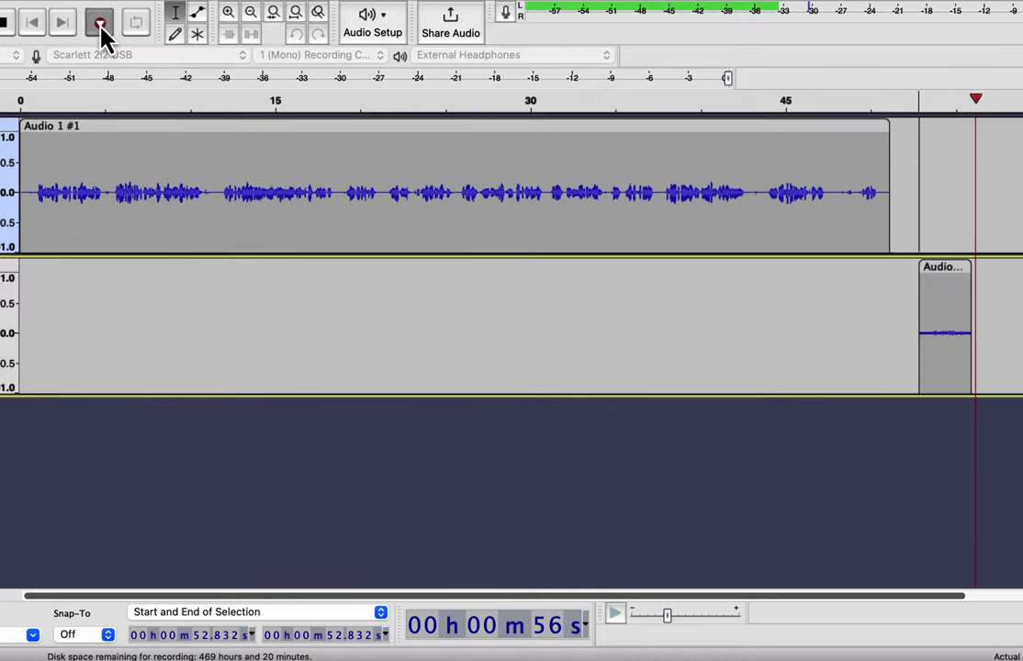
key(space)
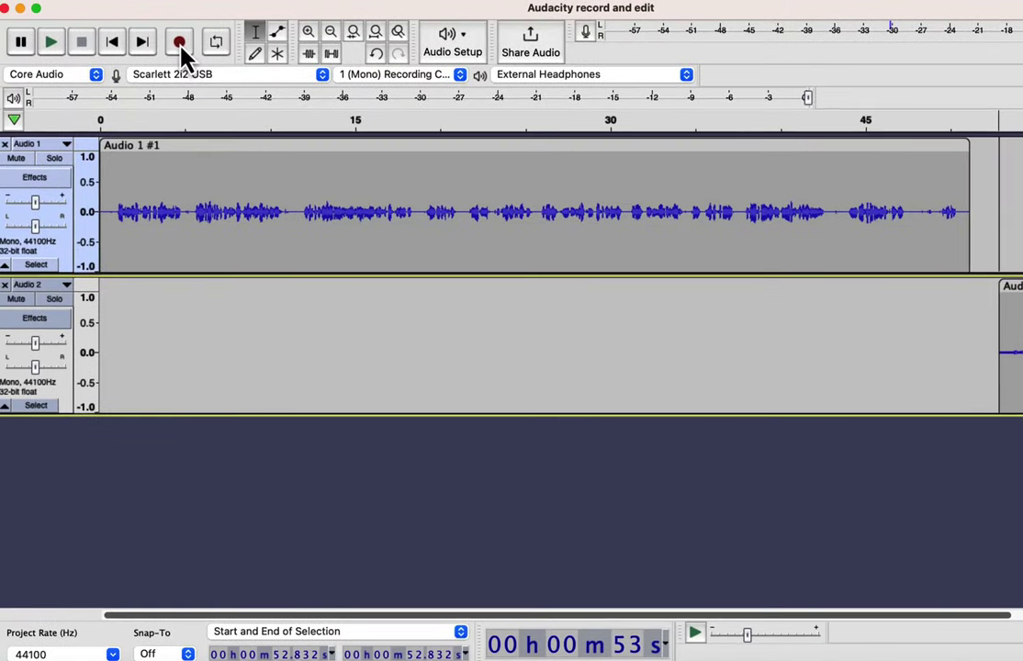
click(11, 286)
Step: Record about 15 seconds onto a new track from the start of the timeline, and remove that track
click(100, 273)
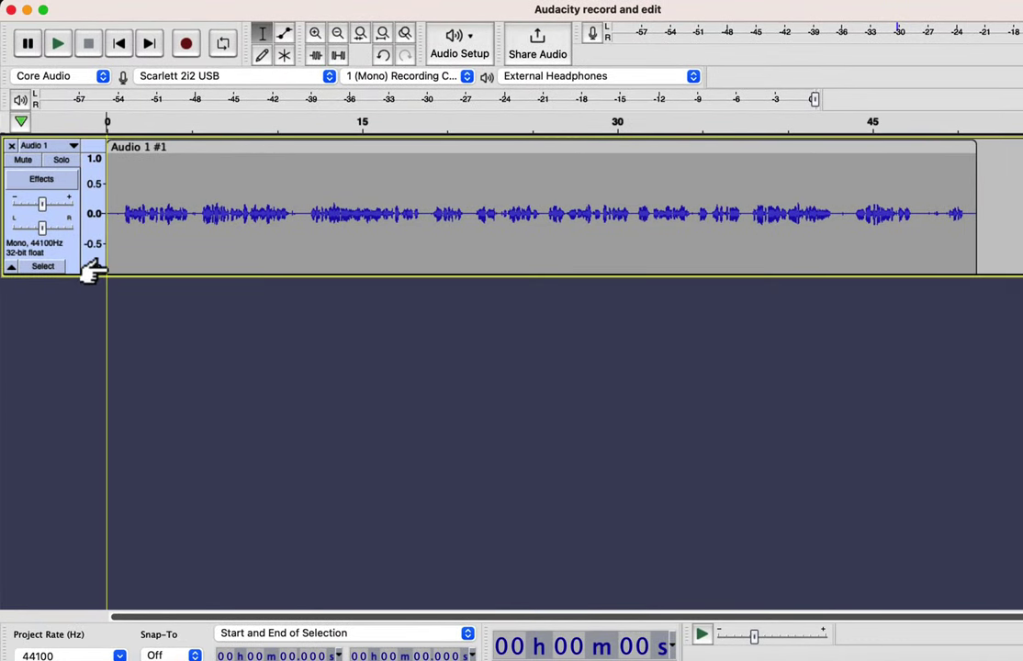
key(r)
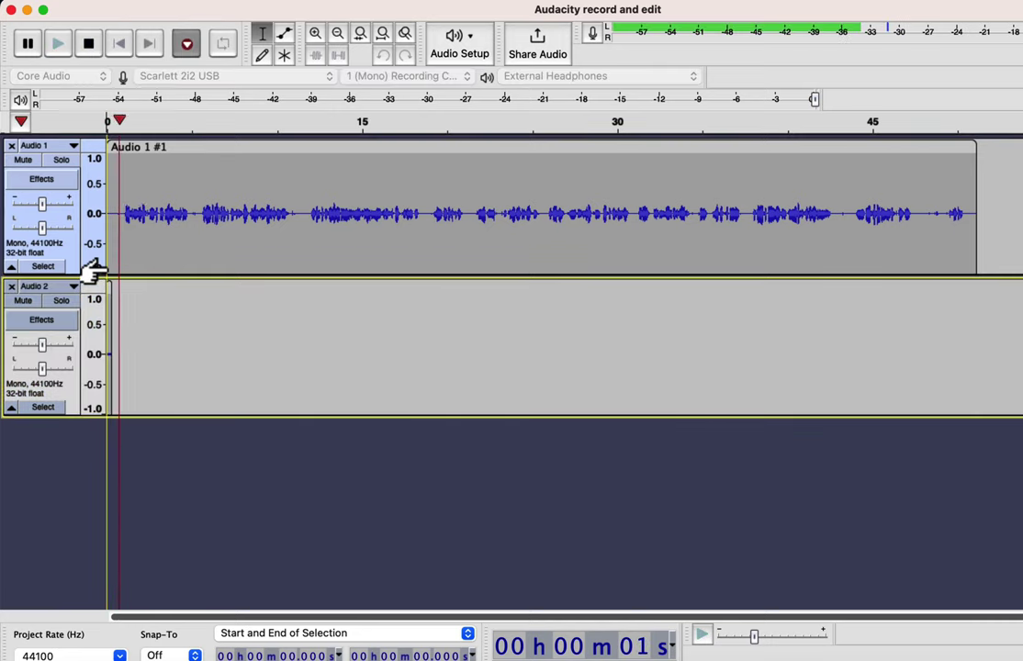
key(space)
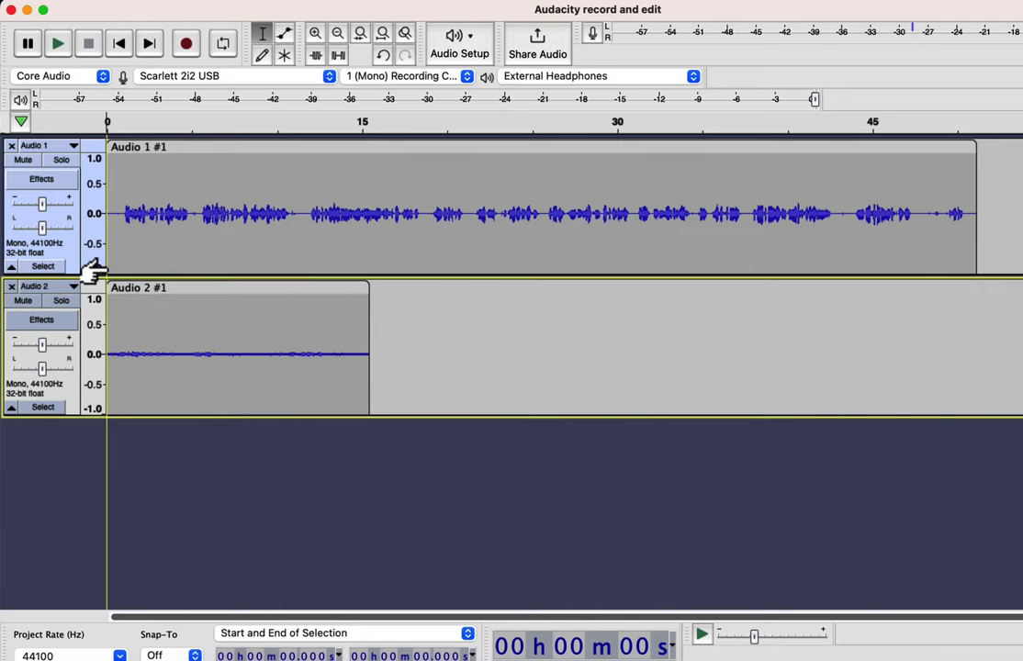
click(11, 287)
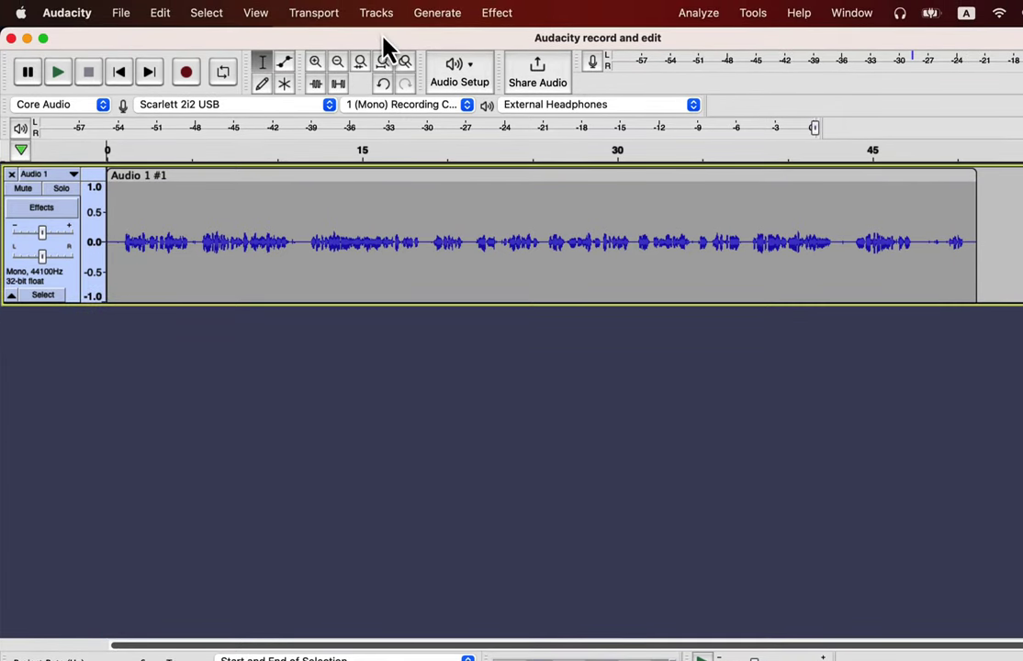
Step: Add a new empty mono track below the existing recording
click(376, 13)
mouse_move(388, 41)
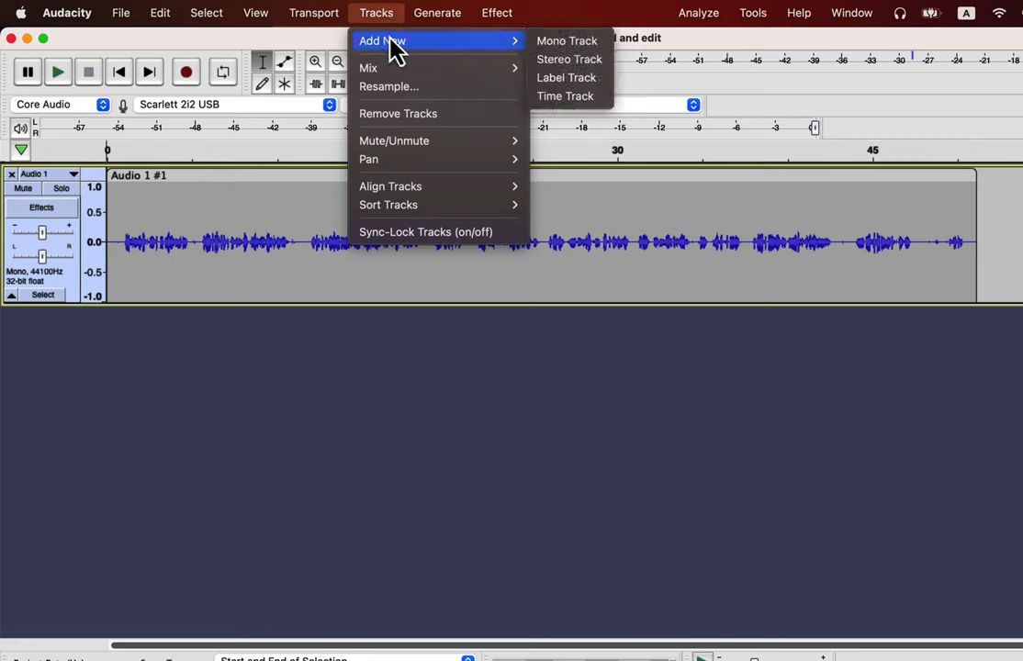
click(563, 41)
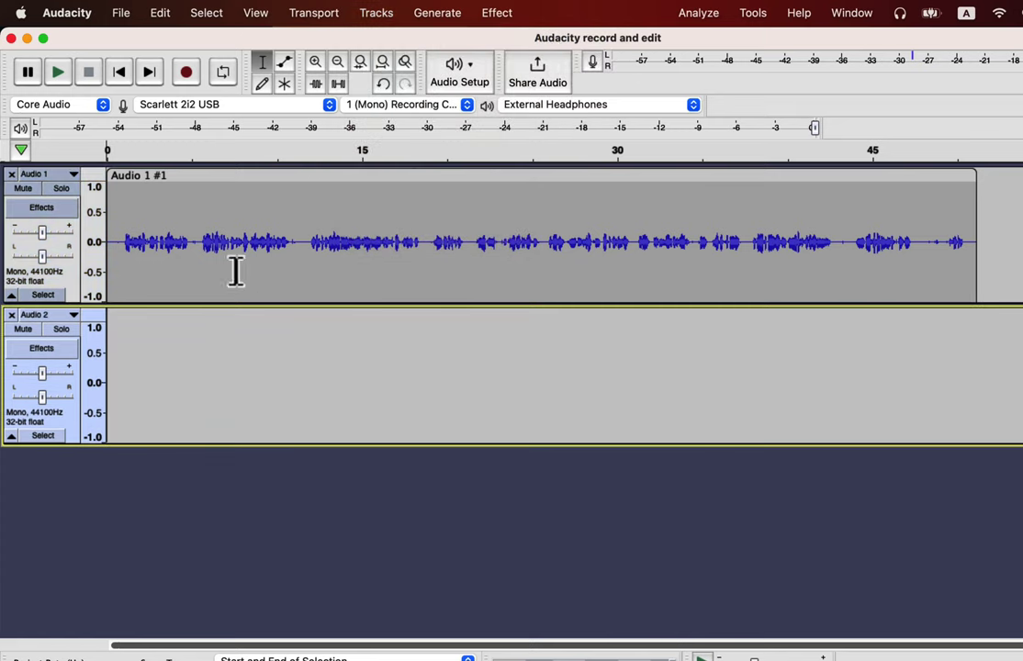
Step: Record a take of about 8 seconds on the empty second track, starting at about 12 s
click(118, 338)
click(105, 337)
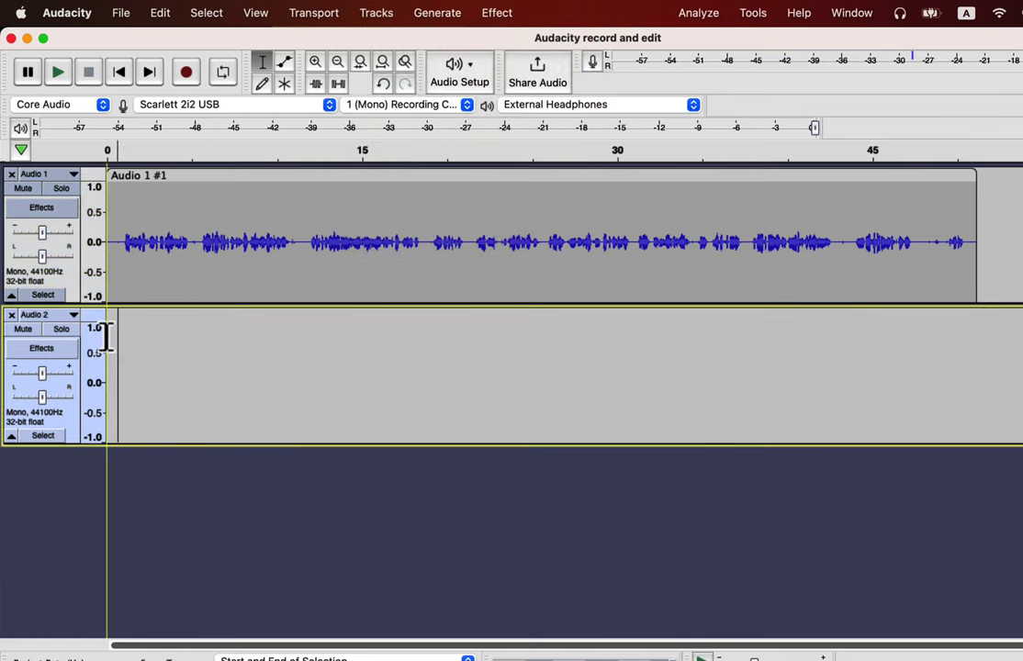
click(305, 328)
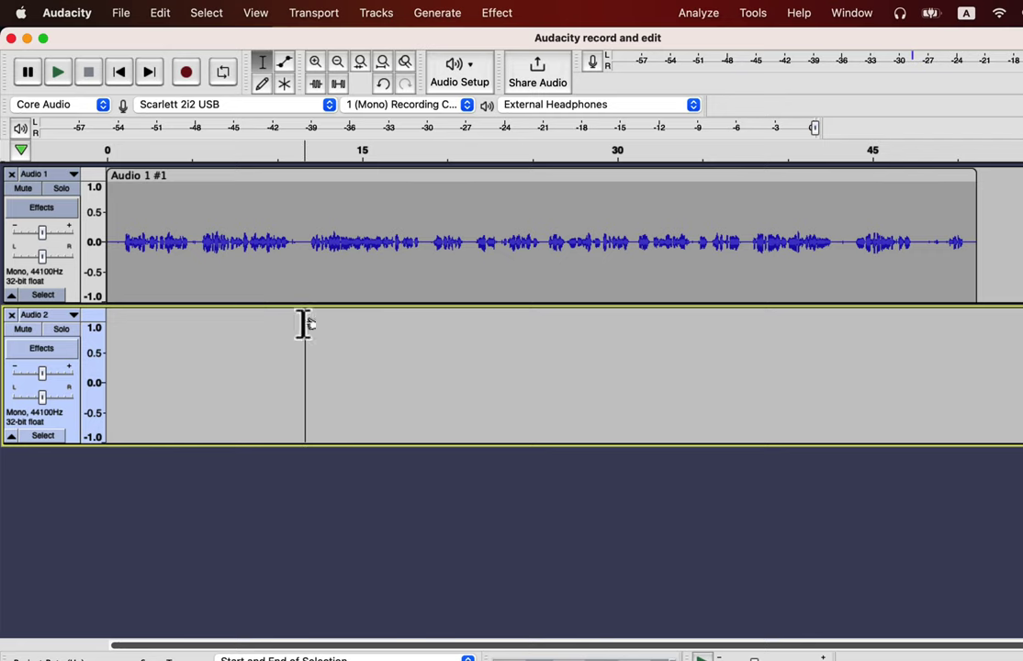
click(190, 75)
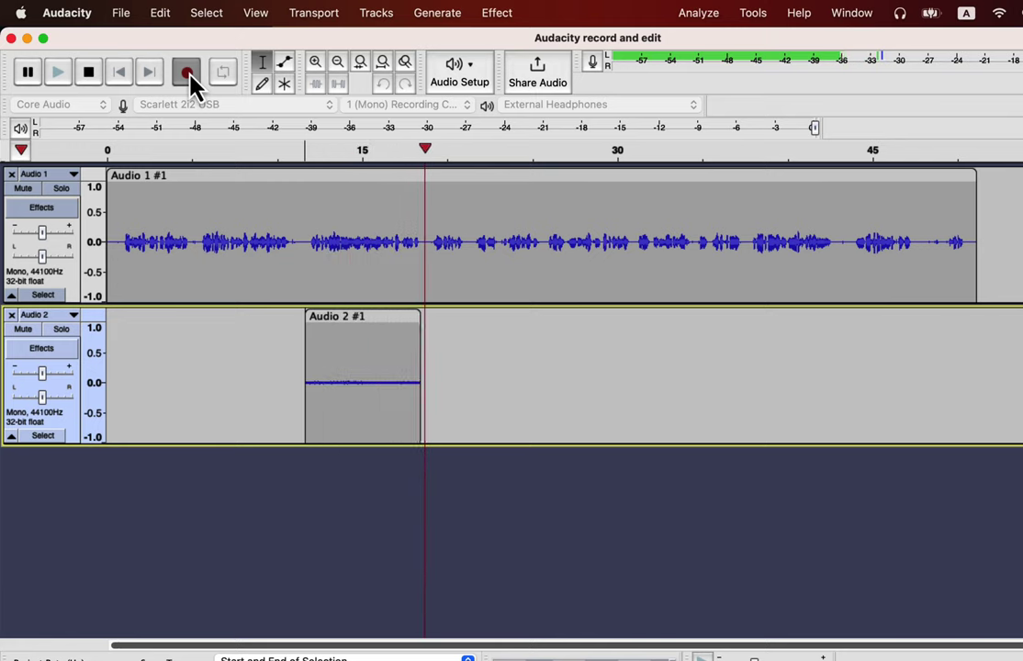
click(87, 72)
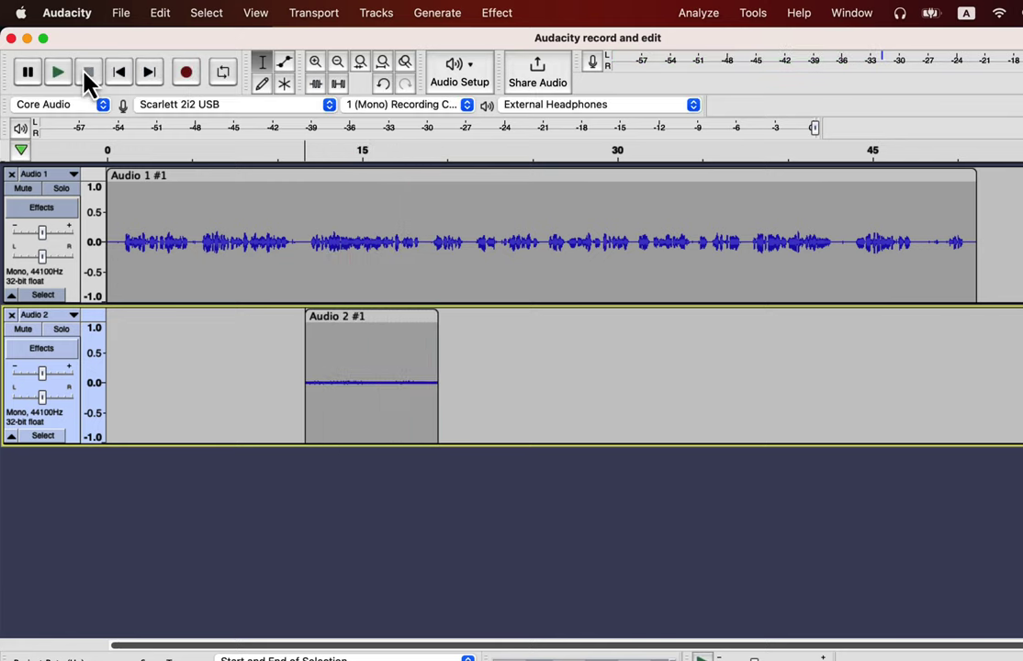
Step: Select the recorded clip on the second track and delete it, keeping the empty track
drag(306, 242, 425, 243)
click(365, 317)
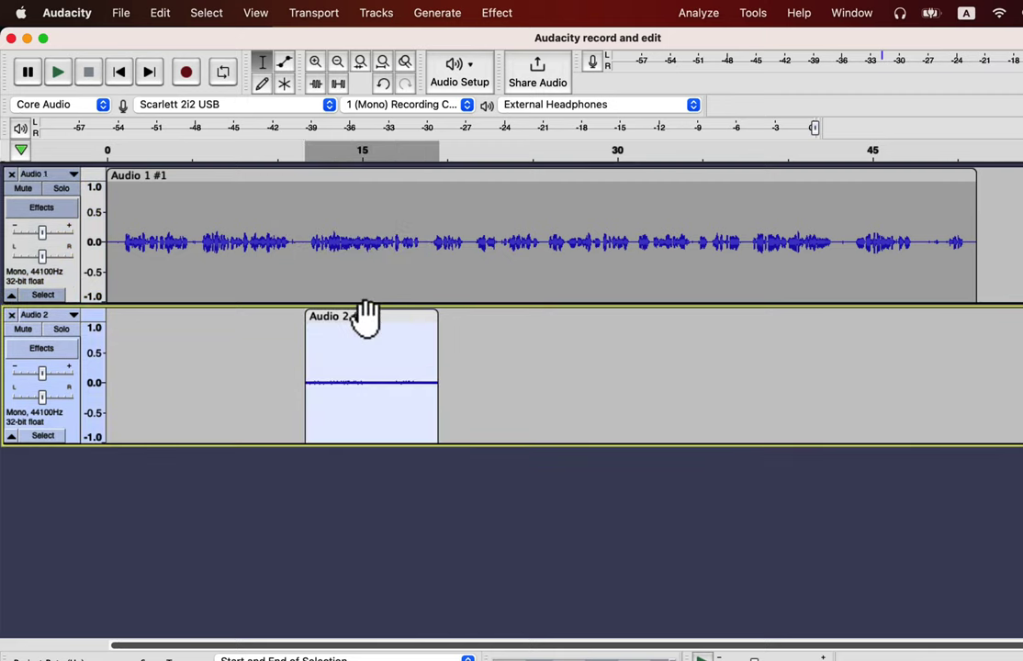
key(Delete)
Step: Turn on Overdub and record a take of about 18 seconds on the second track, starting at about 5.5 s
click(201, 329)
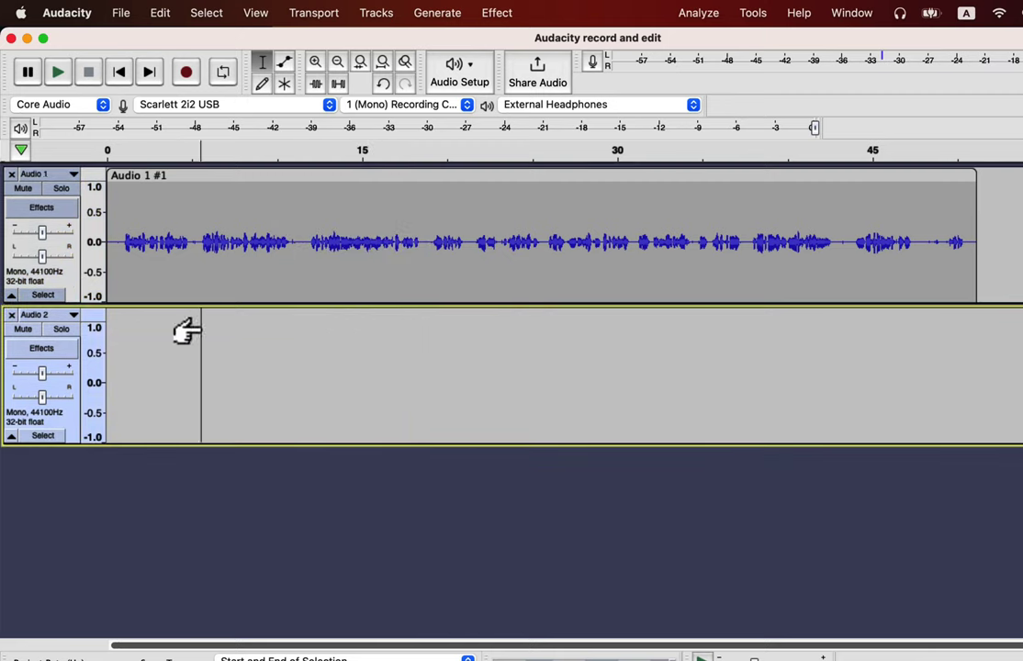
click(317, 14)
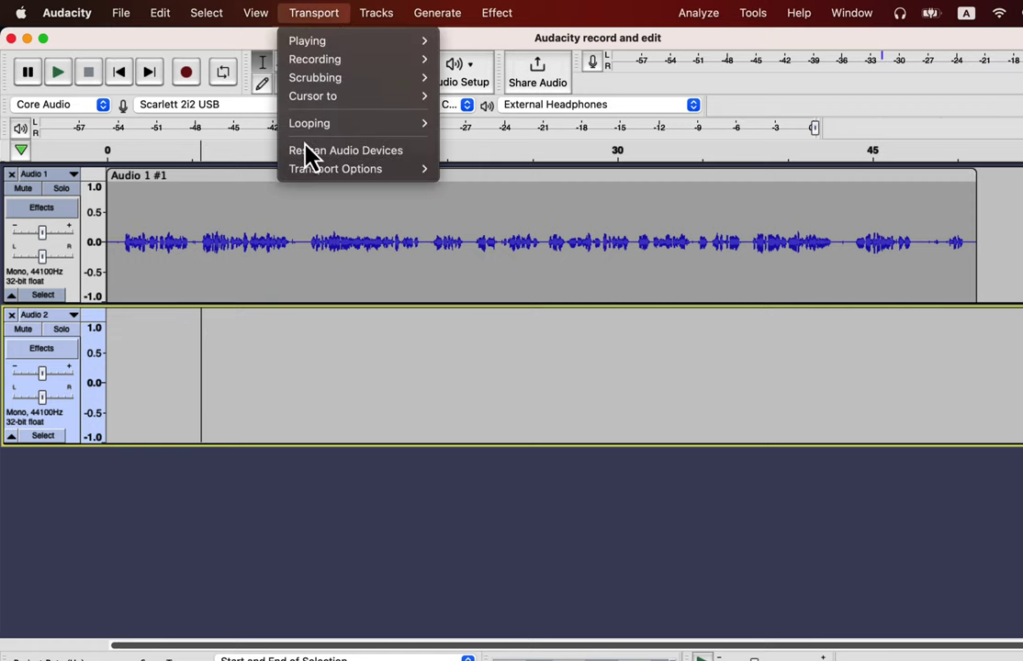
mouse_move(310, 181)
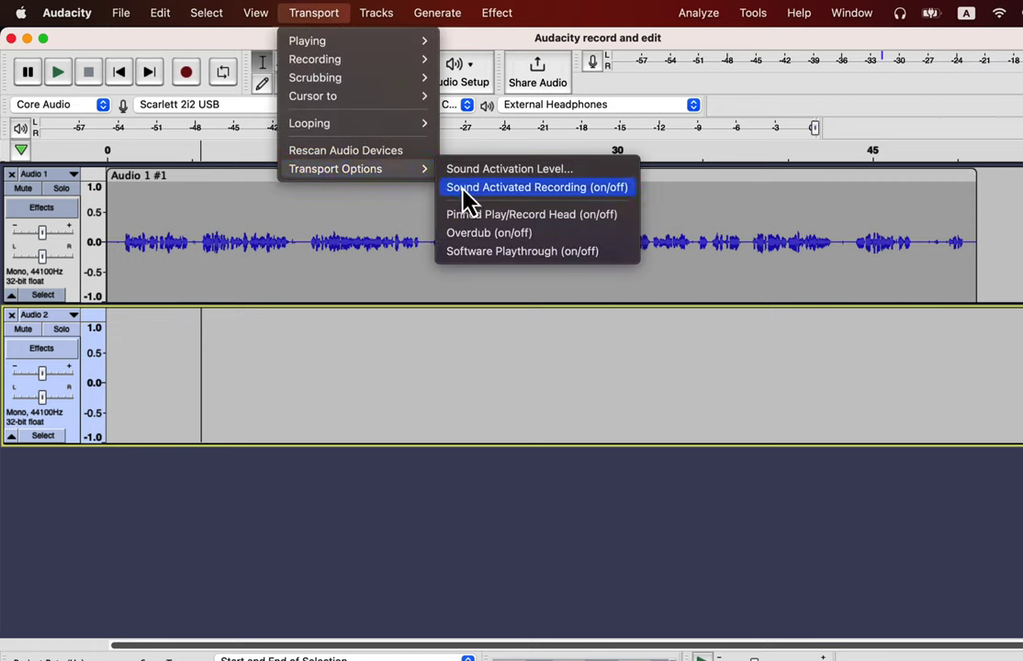
click(558, 234)
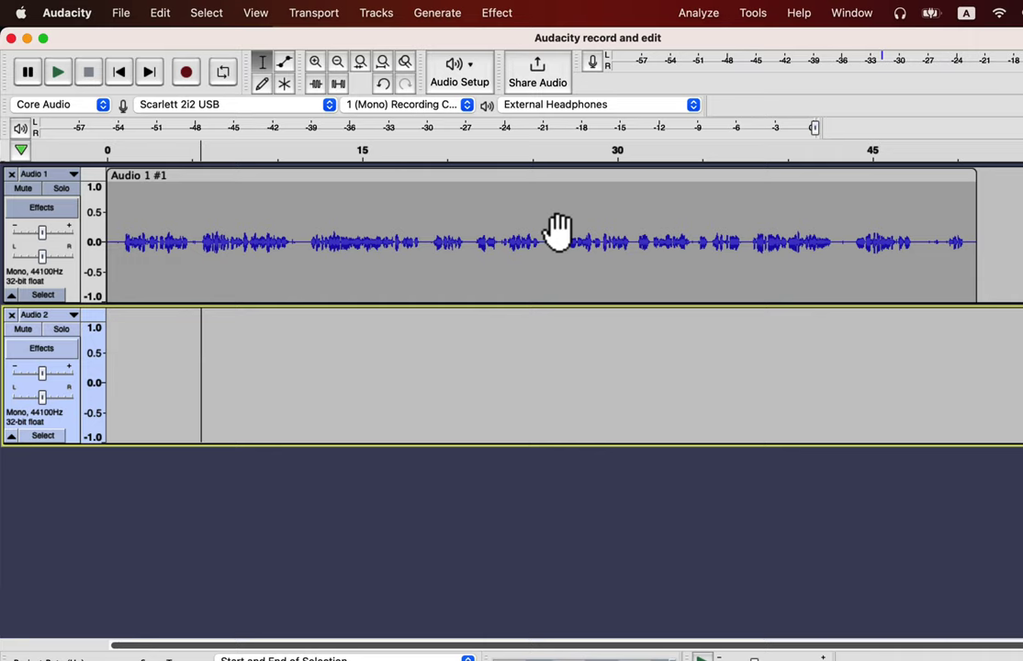
click(193, 71)
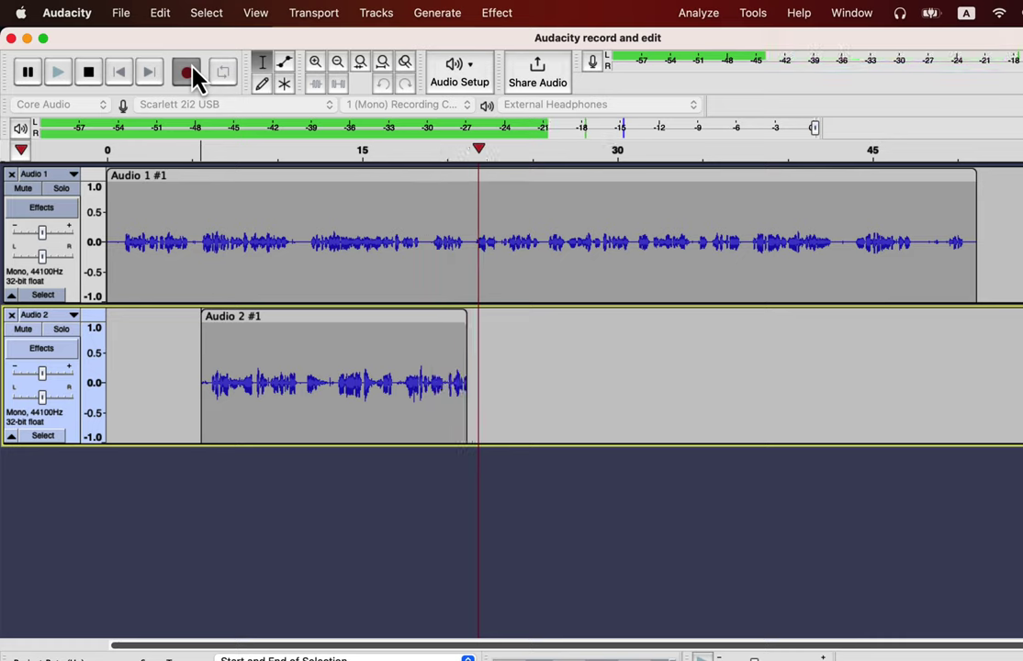
click(92, 77)
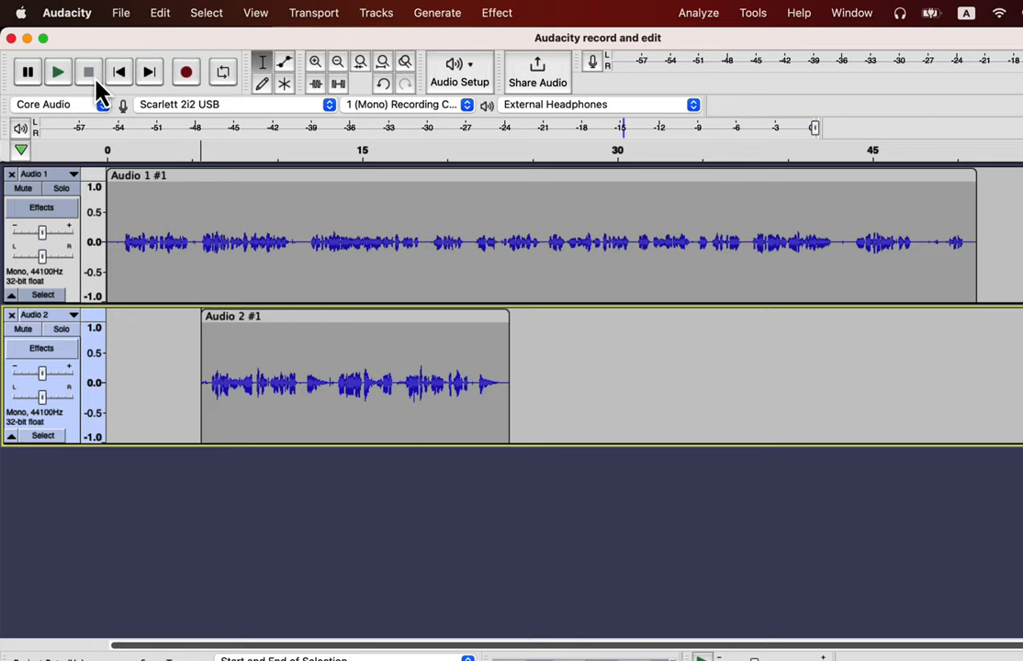
Step: Turn off the Overdub option
click(305, 14)
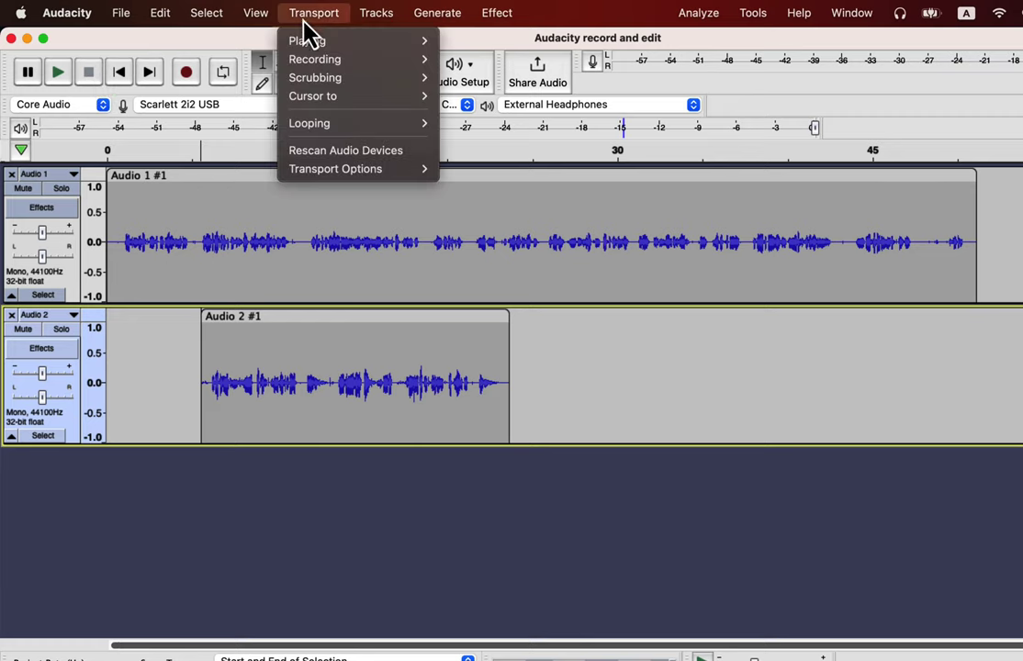
mouse_move(328, 178)
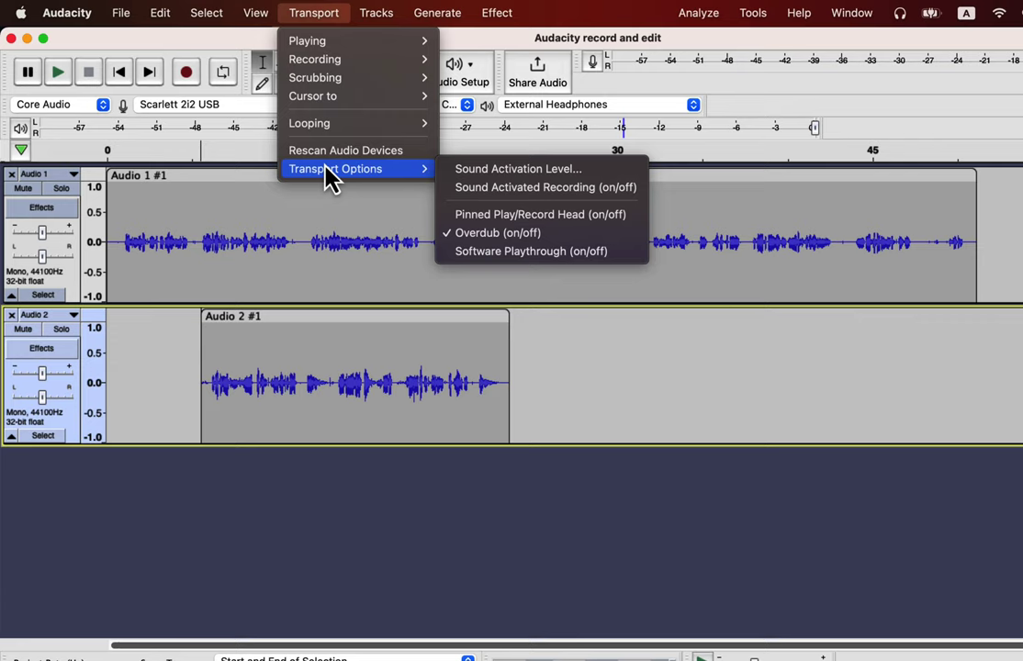
click(494, 234)
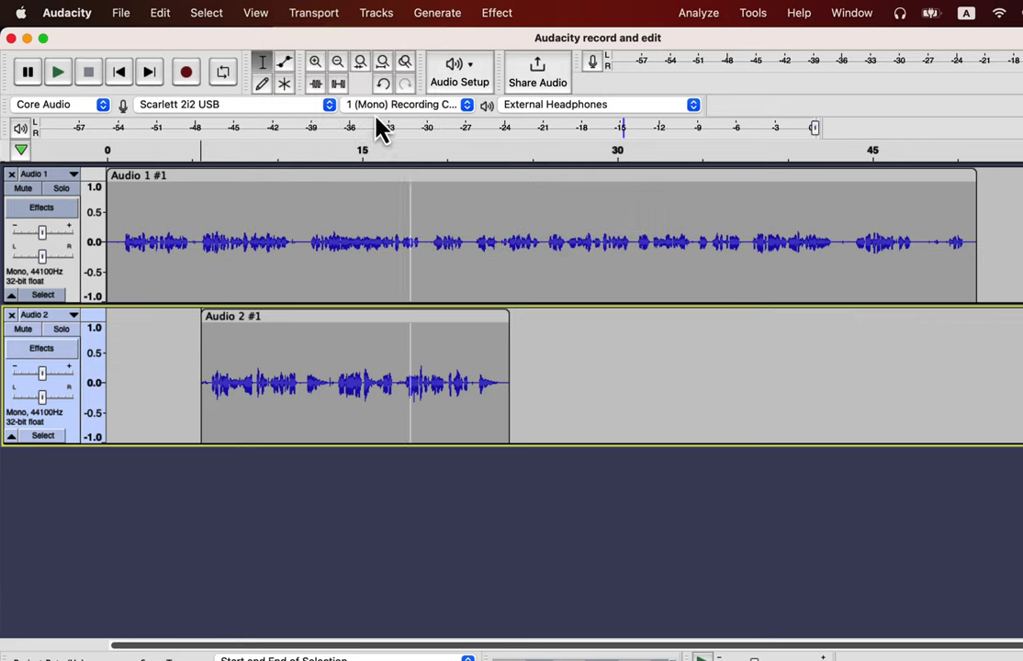
Step: Turn on the Software Playthrough option and switch it off again
click(317, 13)
mouse_move(341, 176)
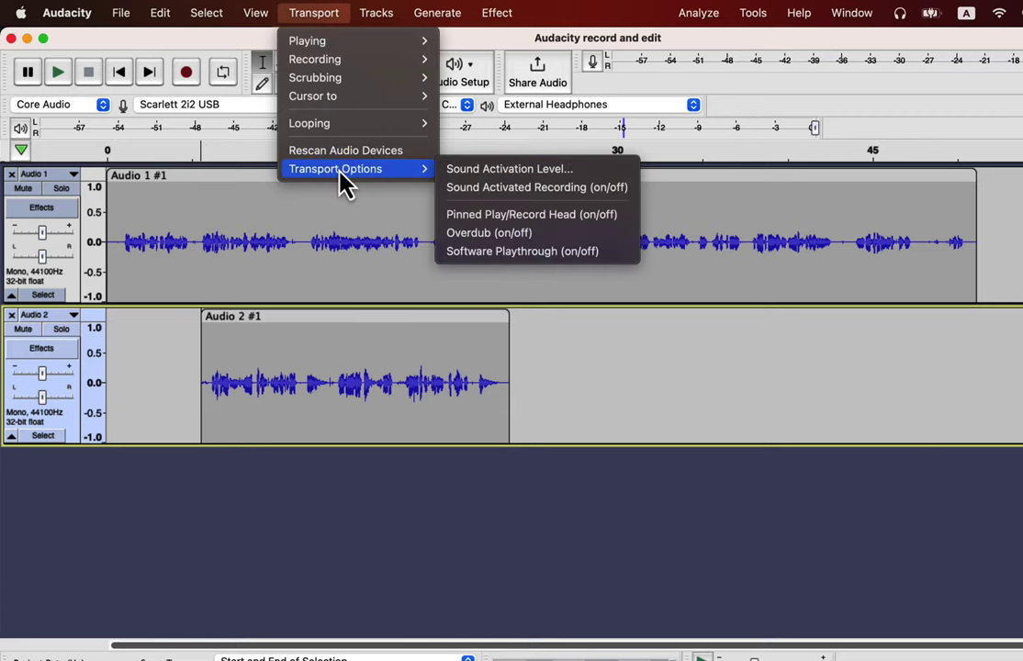
click(465, 252)
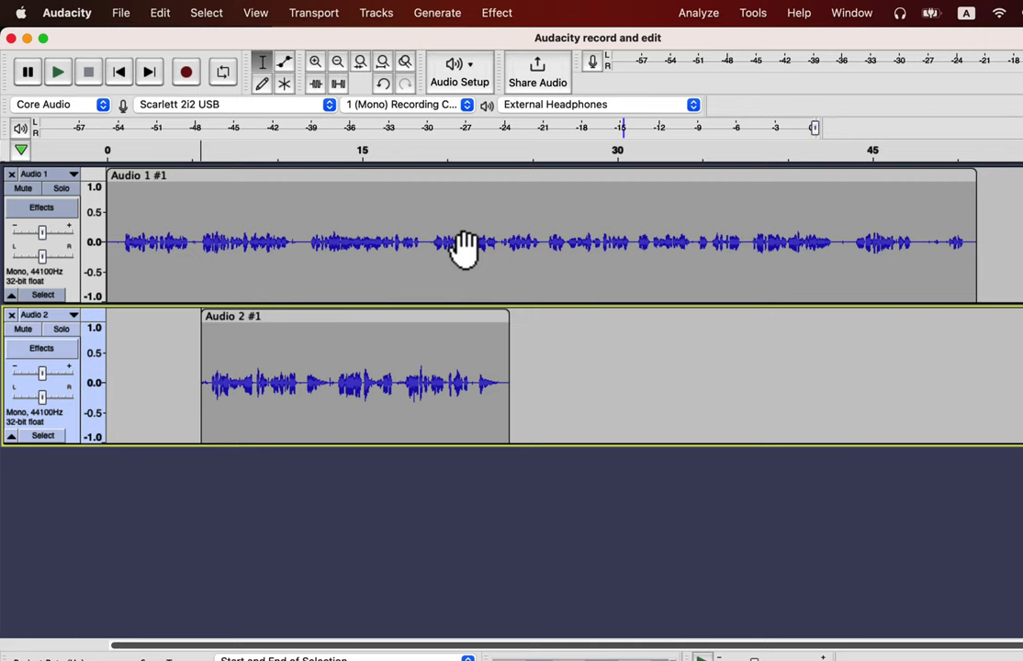
click(317, 13)
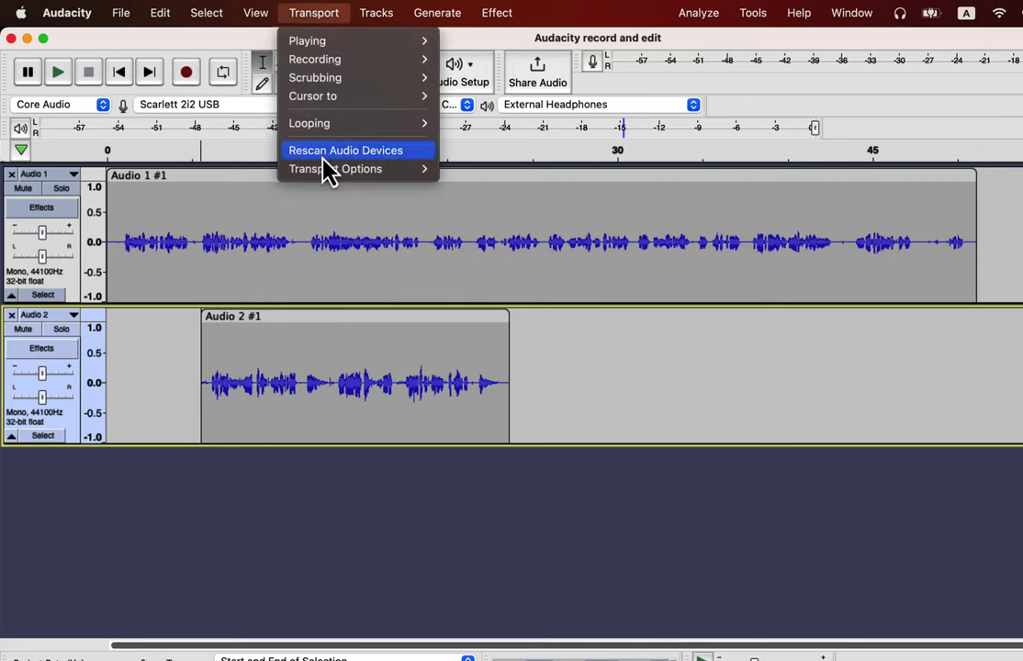
mouse_move(327, 173)
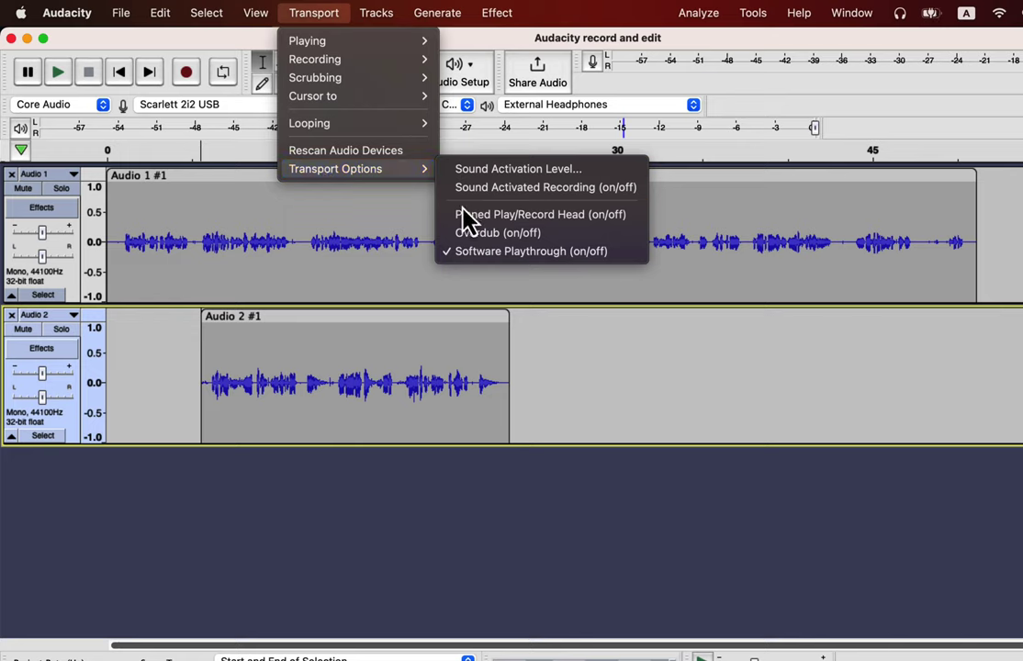
click(466, 251)
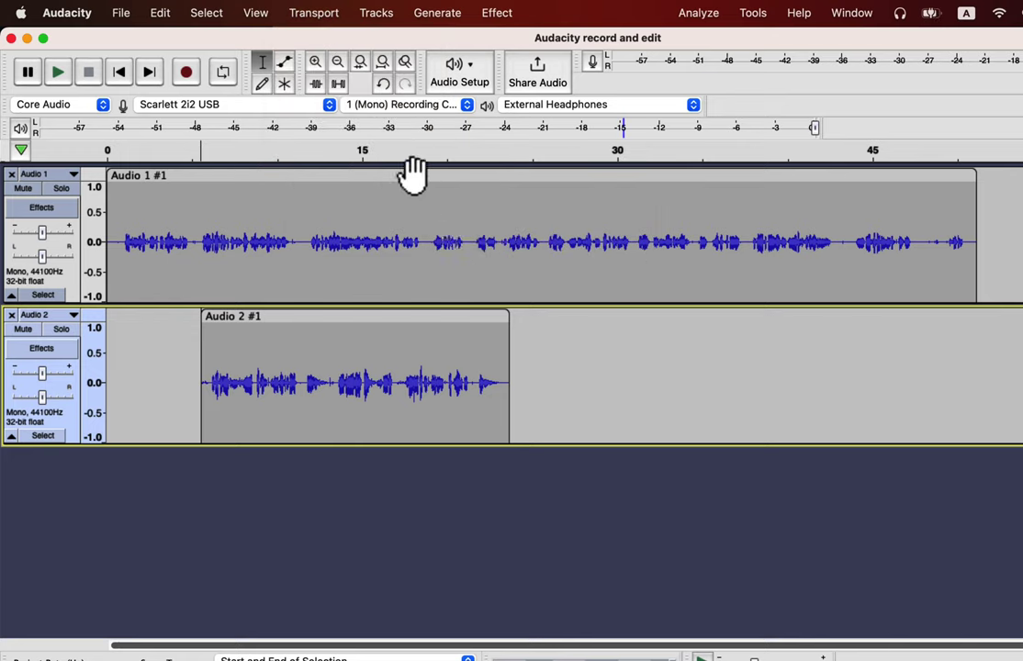
click(326, 15)
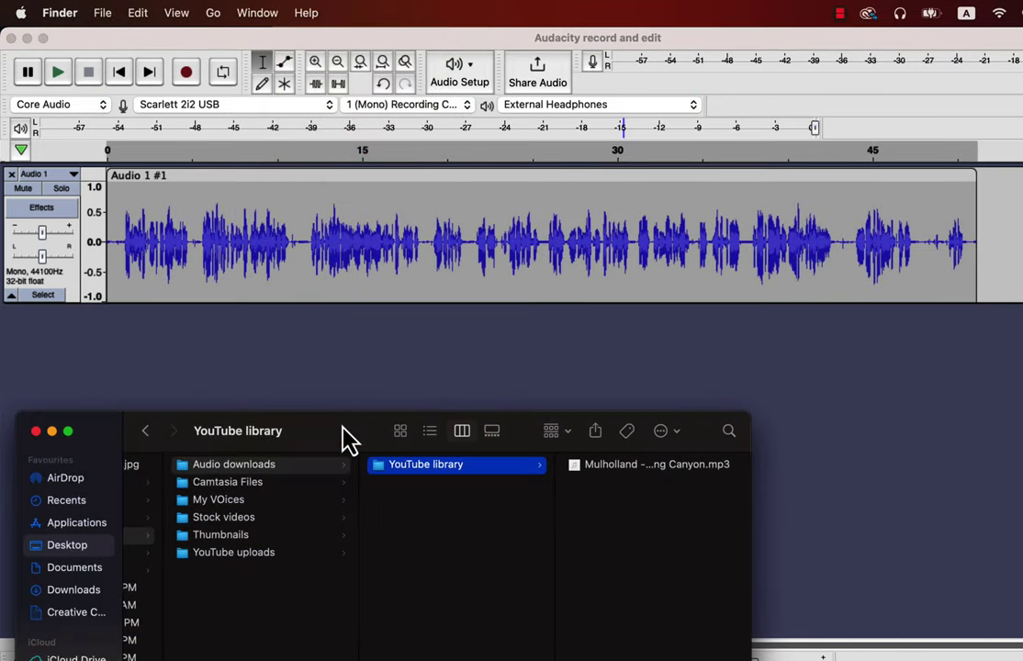
Step: Import Mulholland - King Canyon.mp3 from the YouTube library folder as a new track, close the file window and select the whole music clip
click(624, 466)
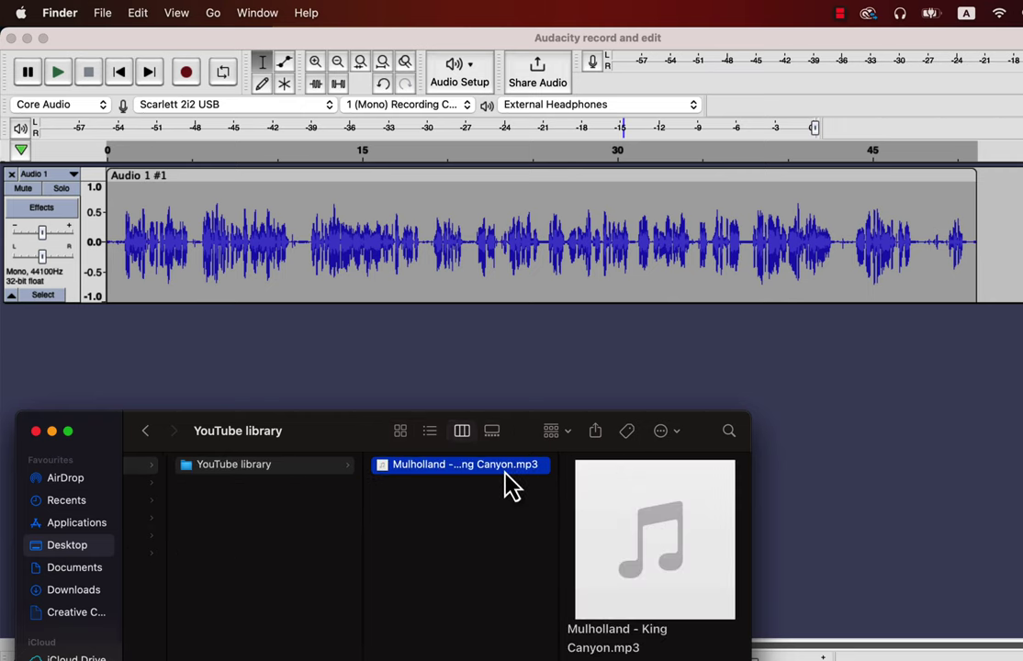
drag(512, 486, 328, 383)
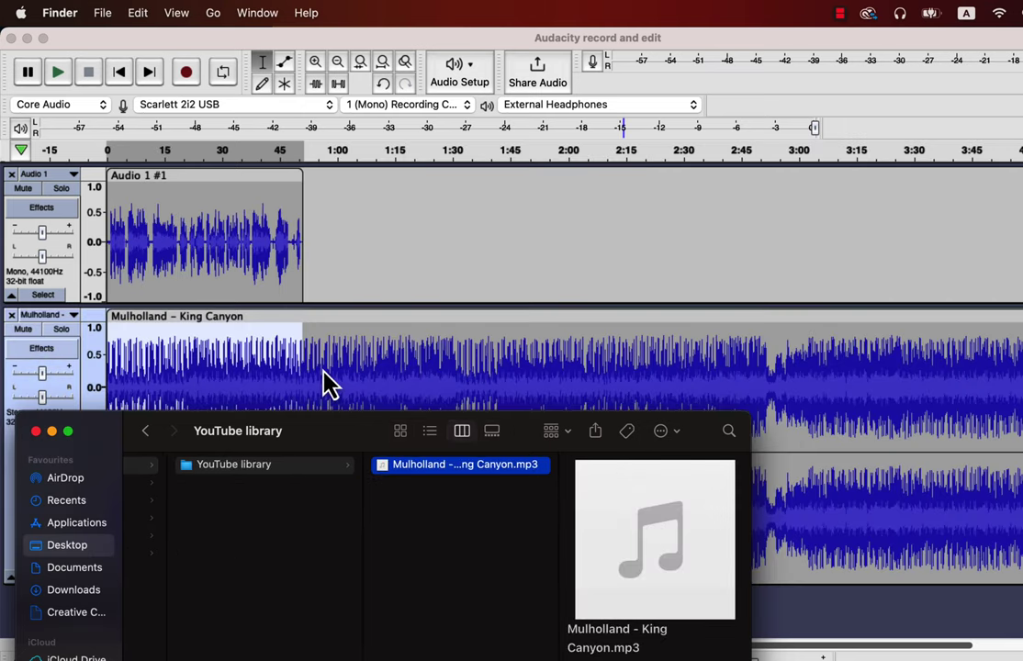
click(36, 432)
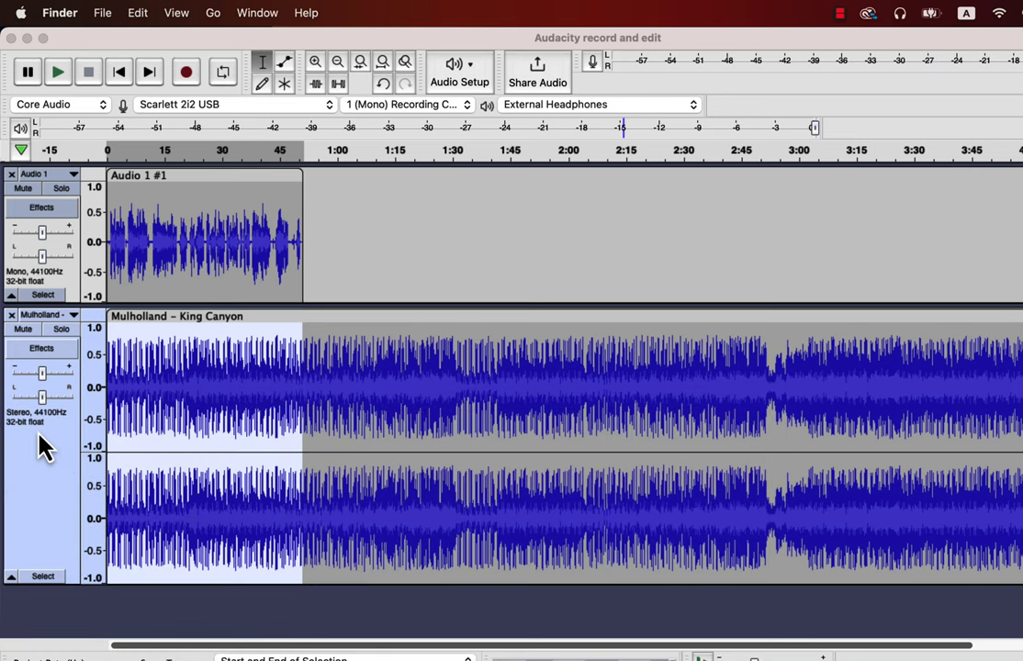
click(229, 265)
scroll(216, 267, up, 2)
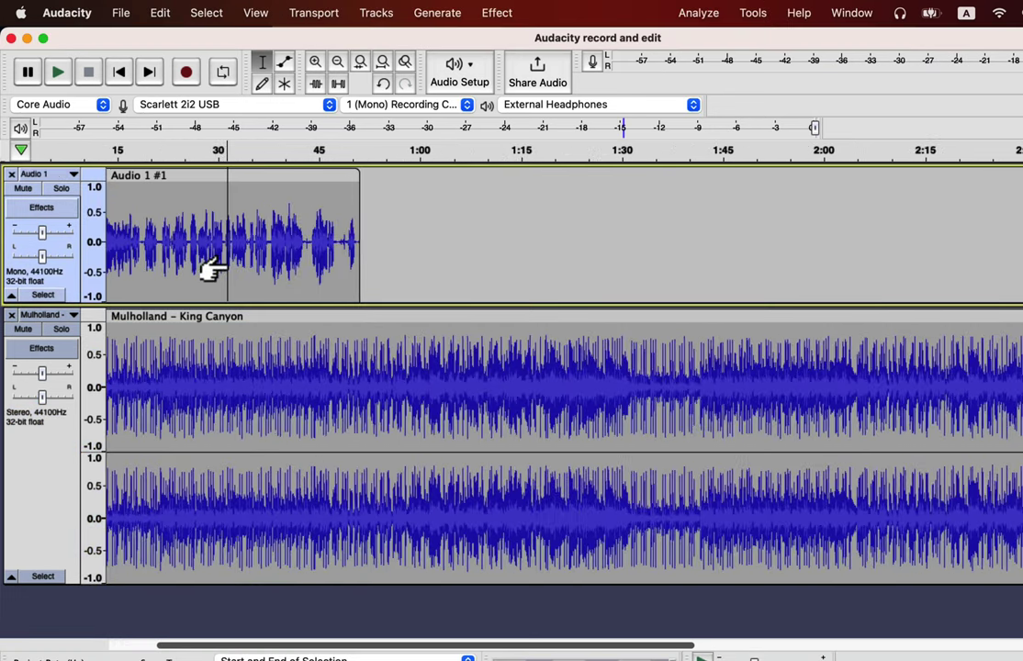
scroll(226, 264, up, 3)
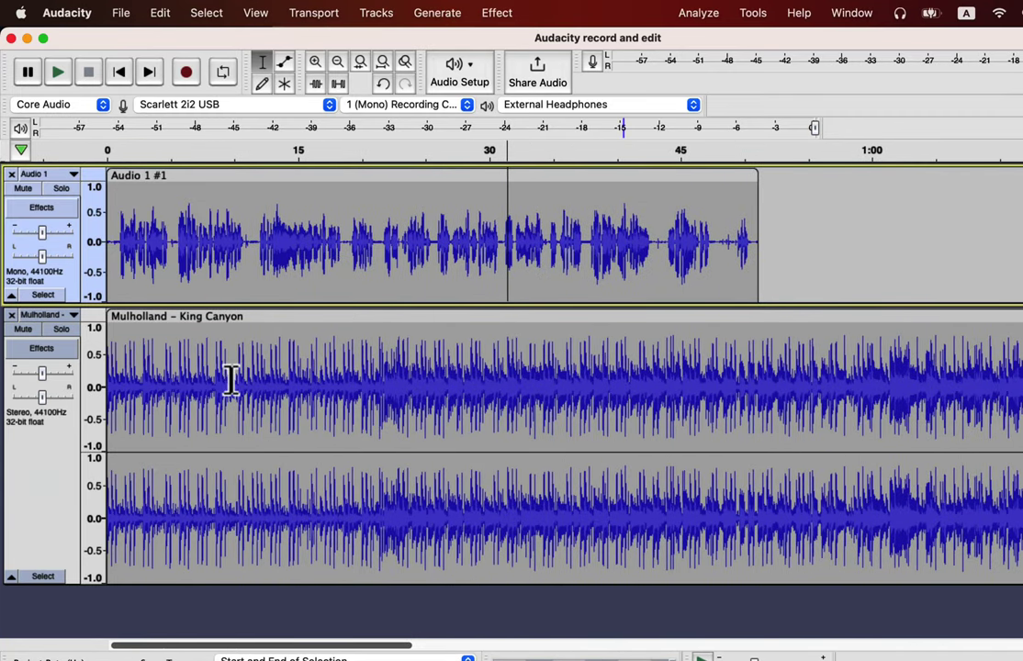
click(231, 380)
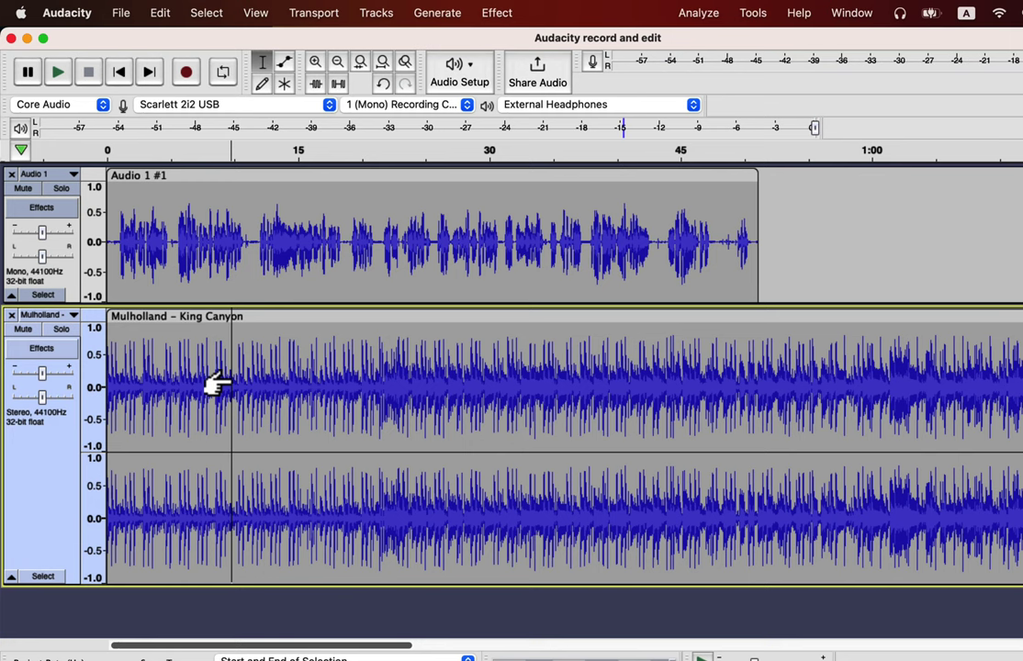
double_click(232, 380)
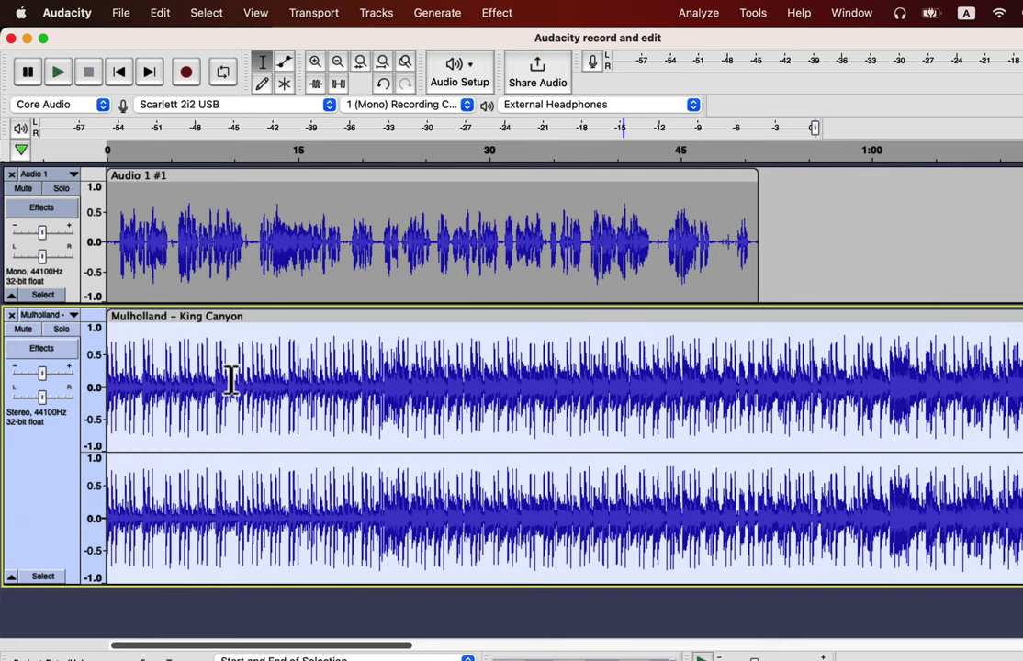
Step: Try to apply Auto Duck to the selected music clip while its track is below the voice track
click(497, 14)
mouse_move(496, 125)
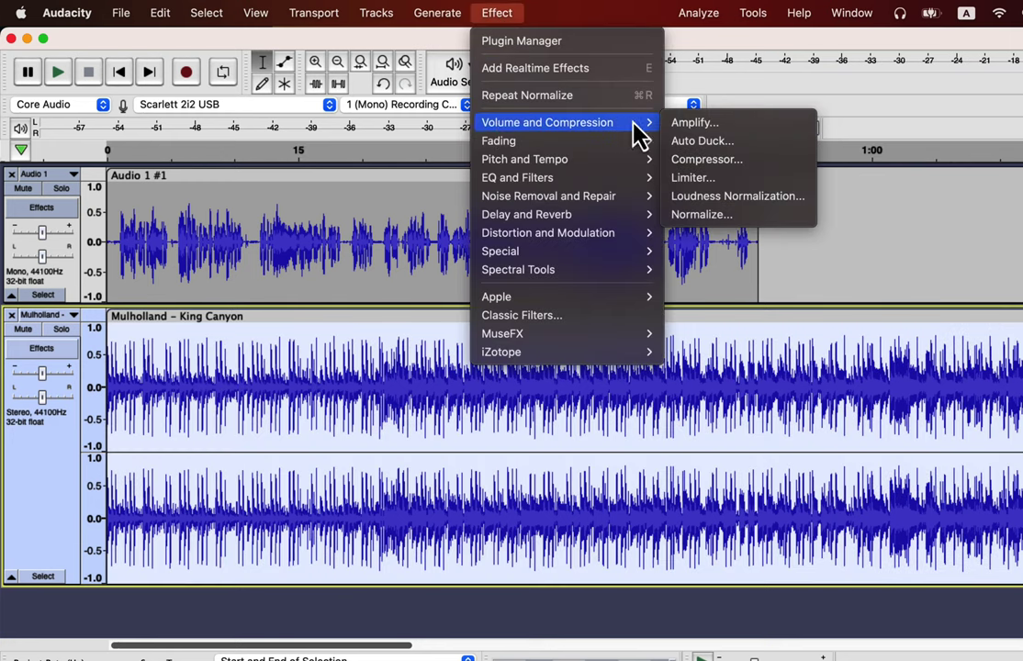
click(700, 144)
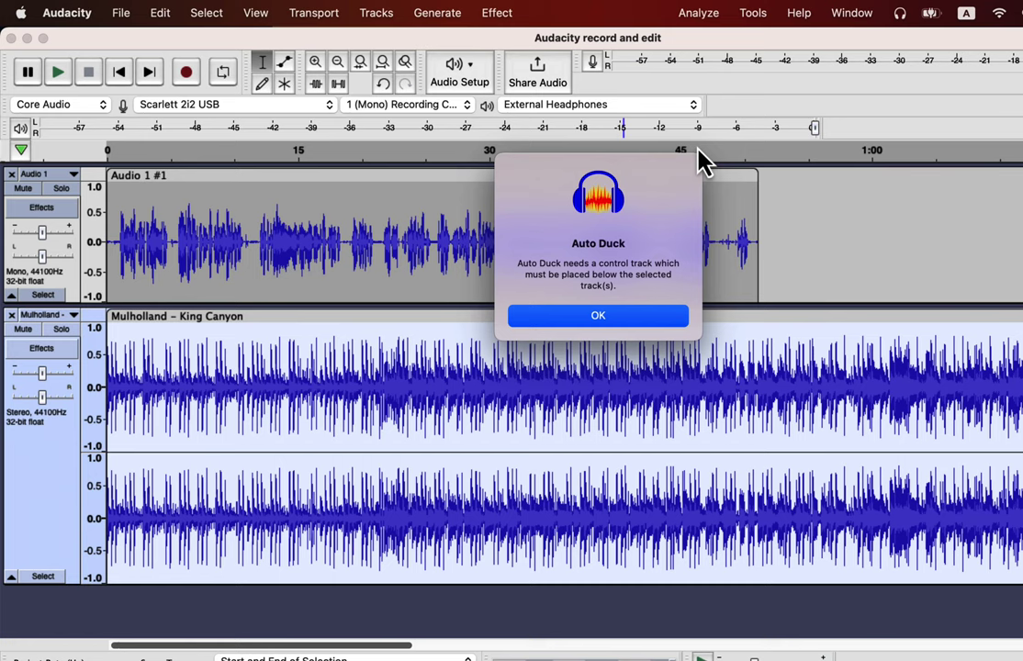
click(554, 317)
Step: Move the music track above the voice track, then shift the voice clip to start at about 2.7 s, checking the mix by playback
click(73, 316)
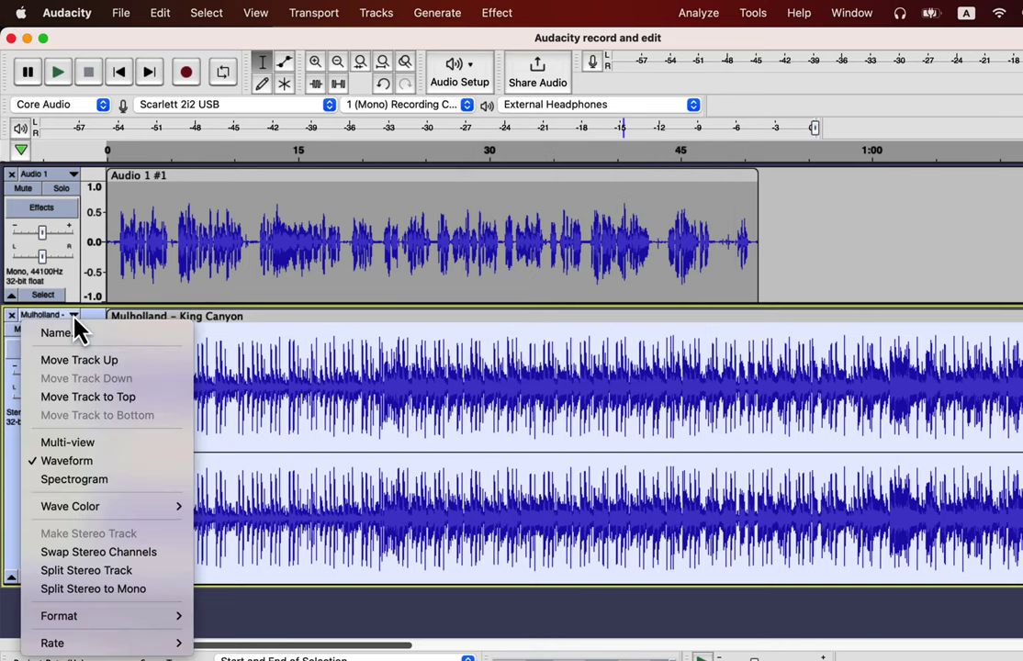
click(76, 361)
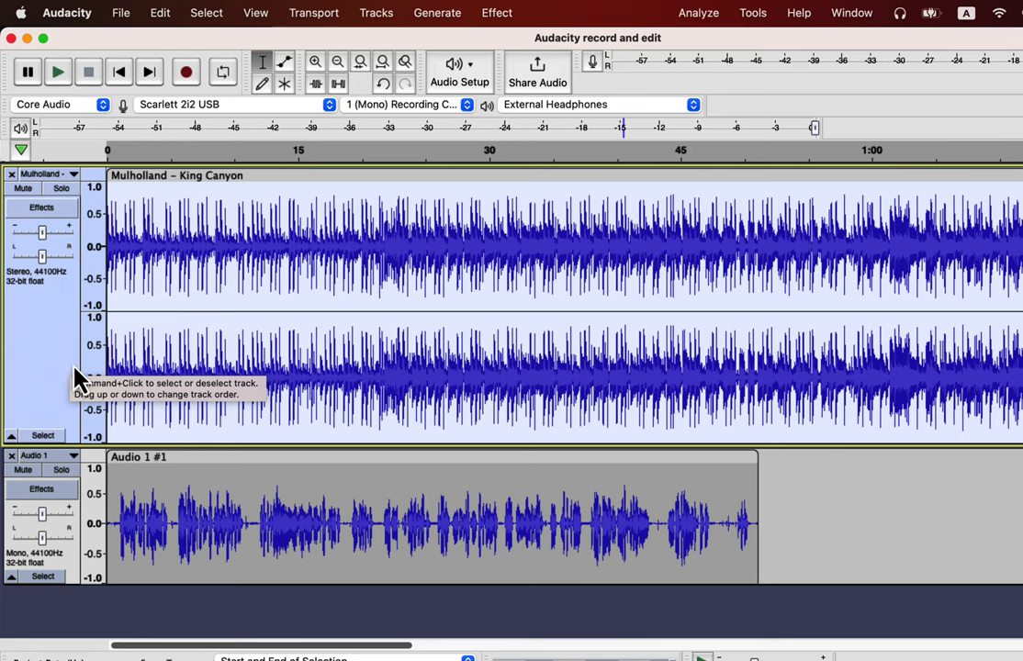
drag(141, 456, 174, 460)
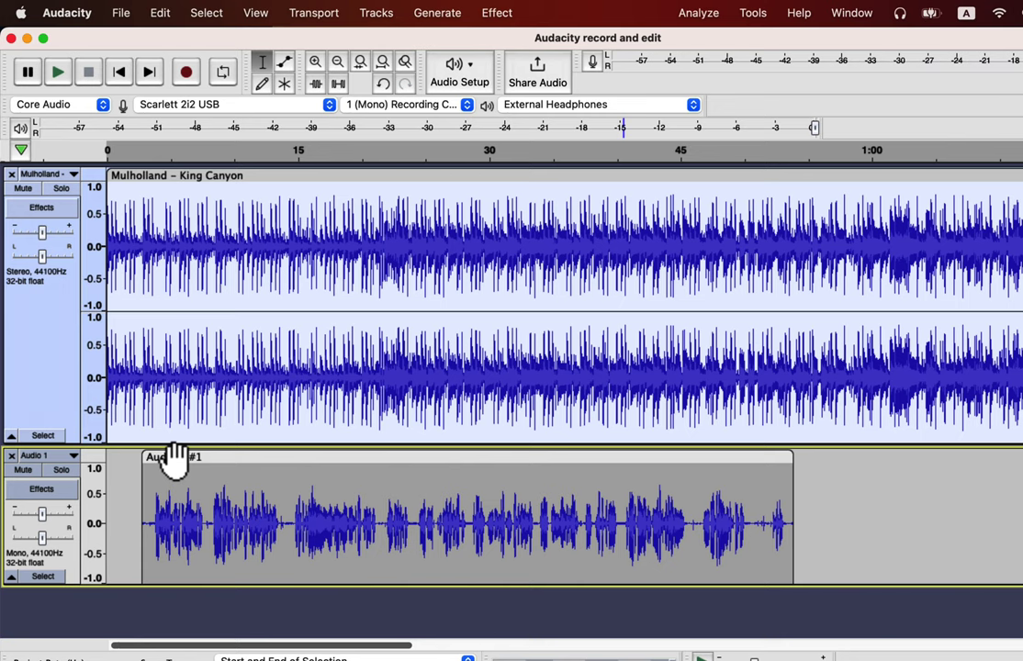
key(space)
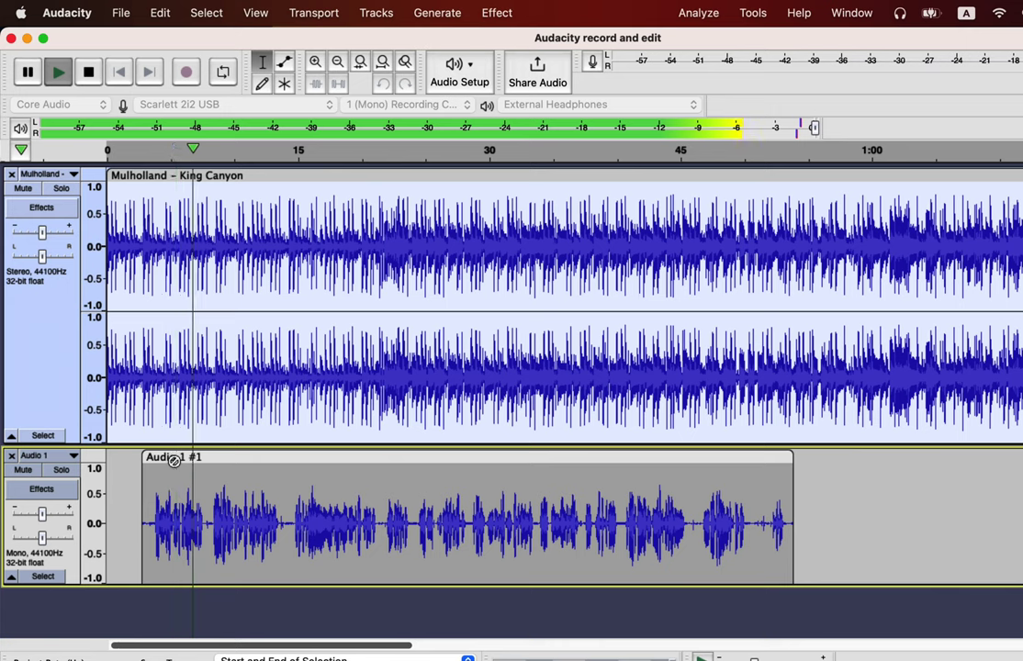
key(space)
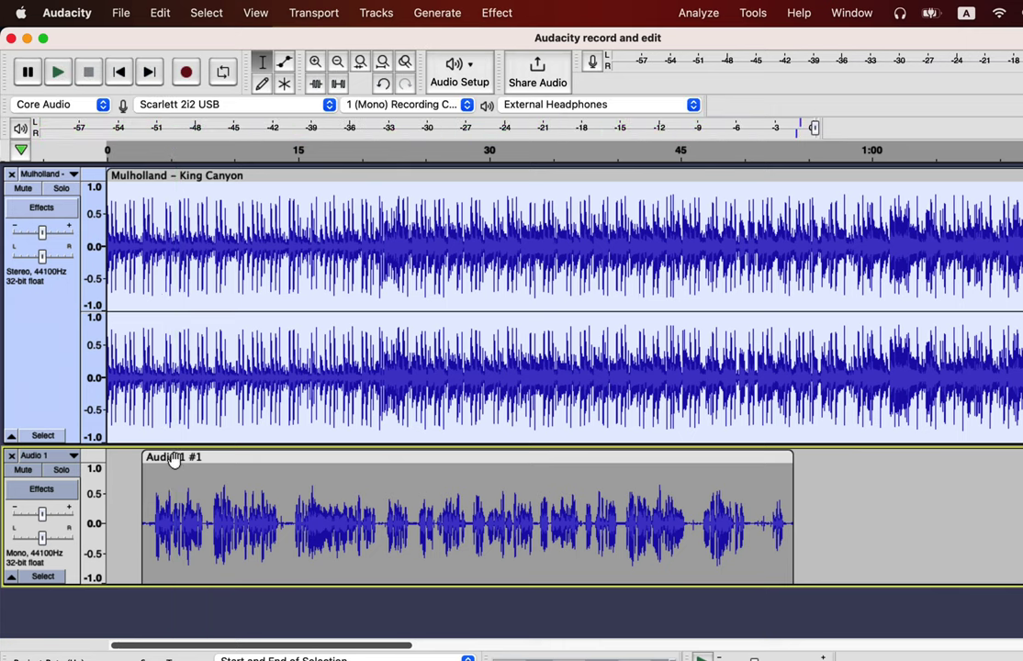
Step: Apply Auto Duck to the selected music with the default -12 dB duck amount and -30 dB threshold, and play back the result
click(496, 13)
mouse_move(500, 125)
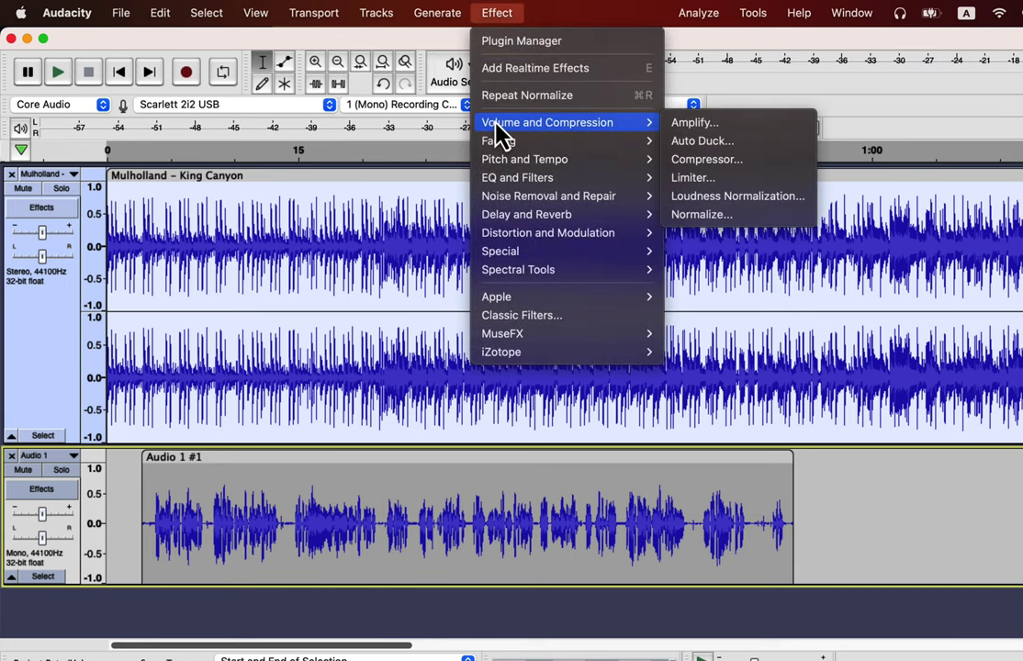
click(701, 143)
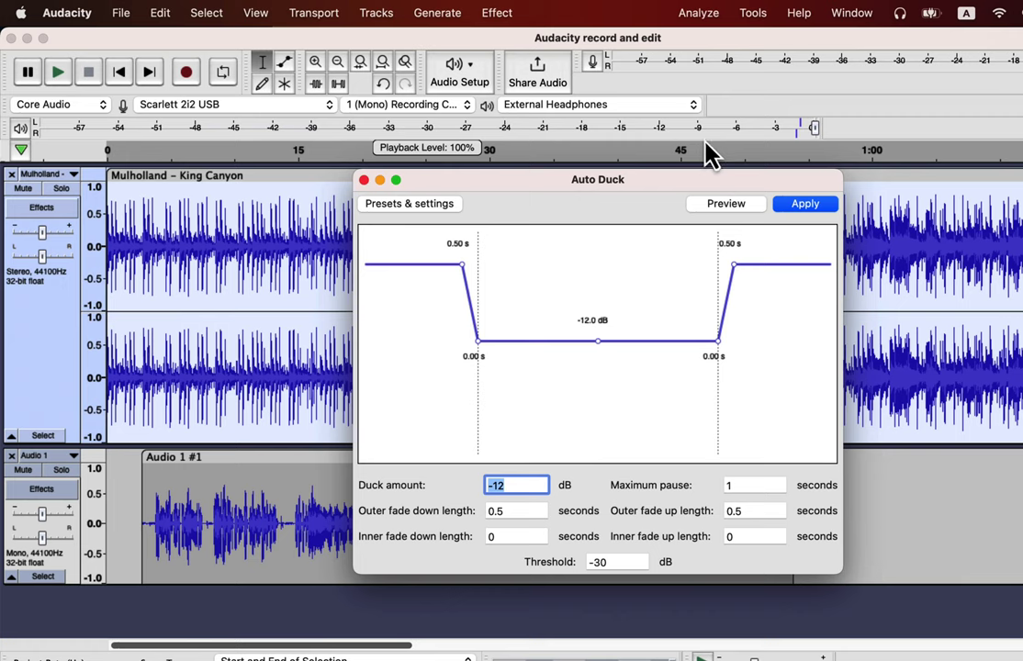
click(792, 204)
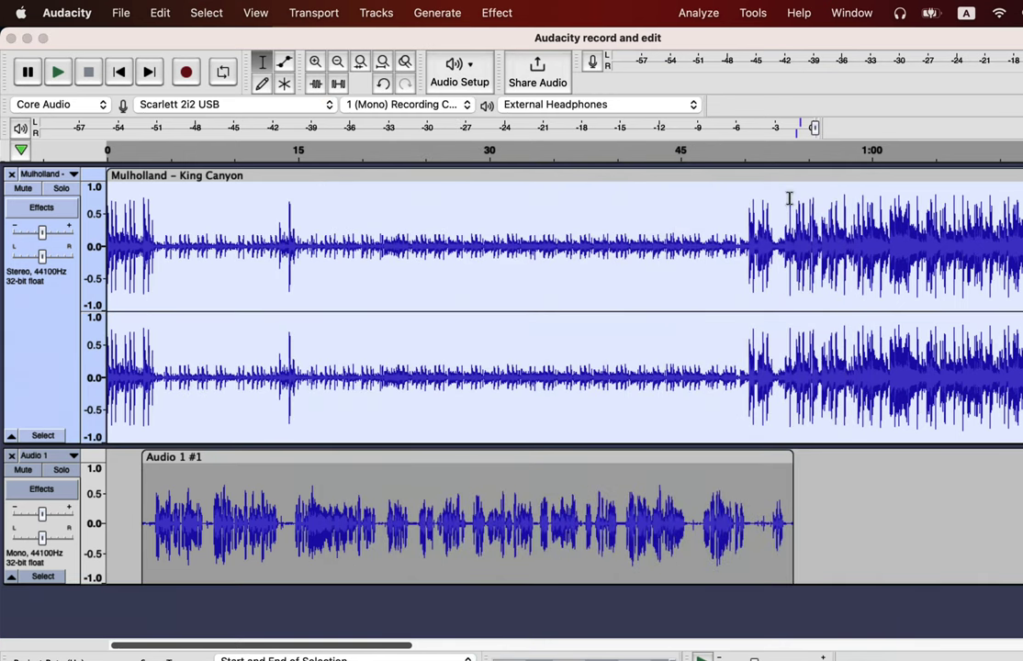
key(space)
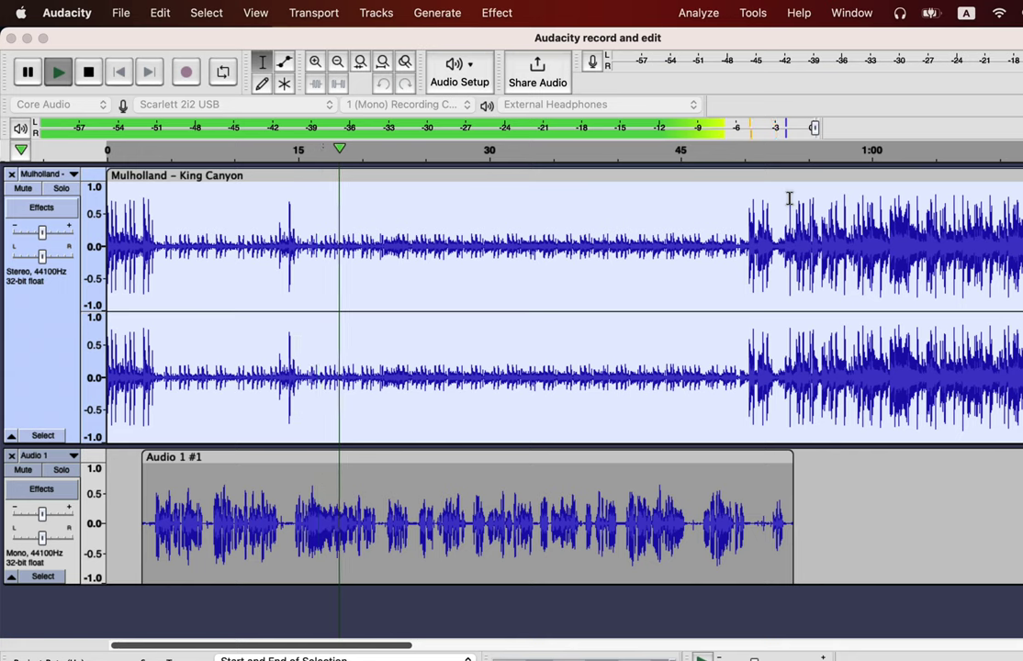
key(space)
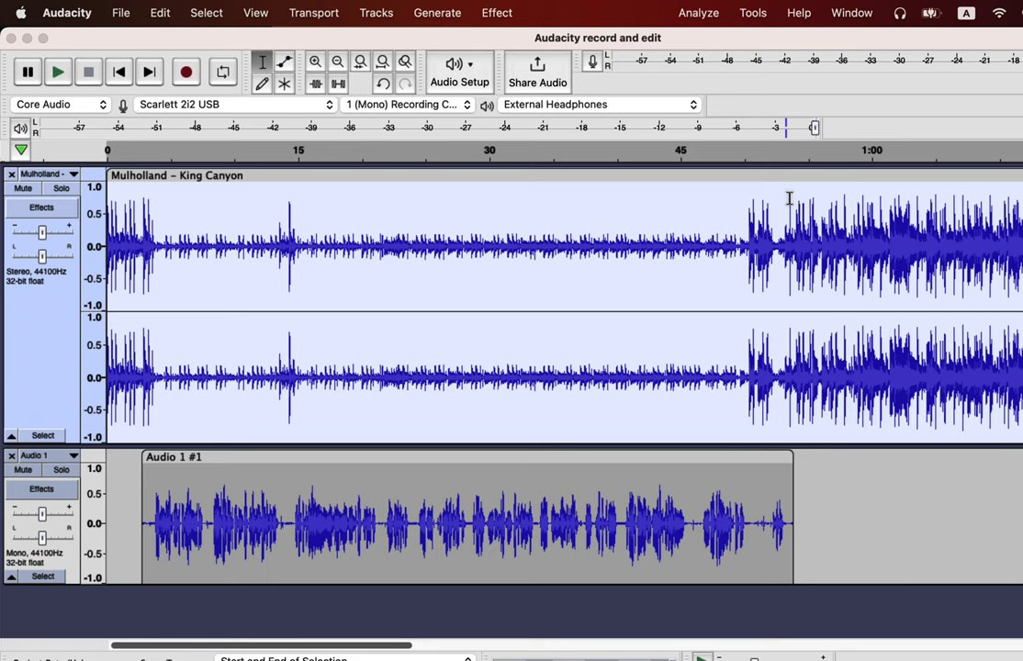
Step: Add Envelope tool points to the music from about 21 s to 36 s, lowering the volume at about 25 s and 33 s
click(392, 223)
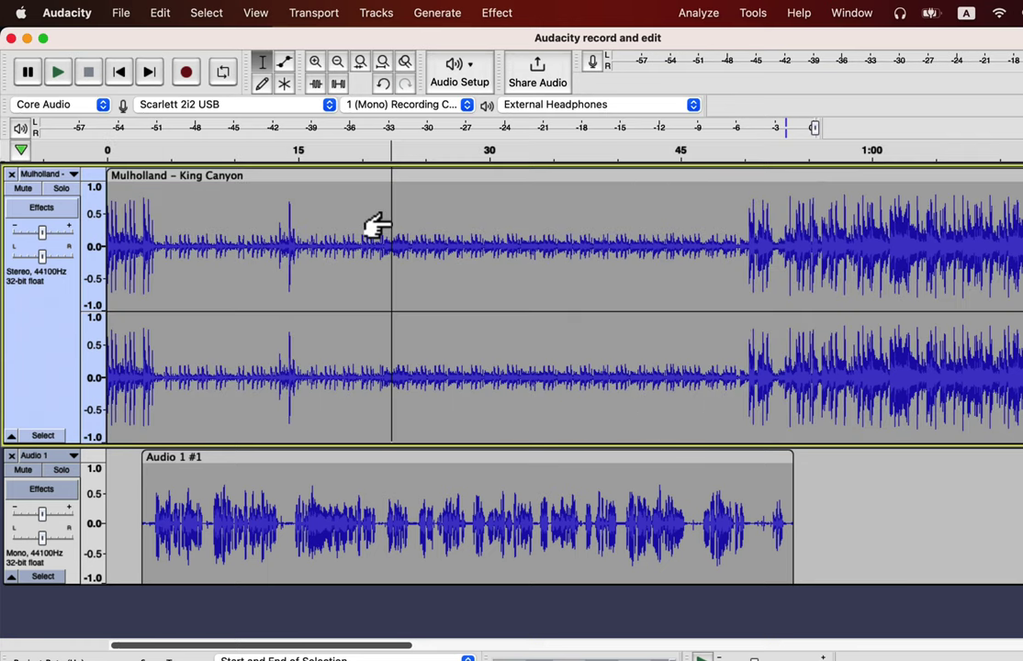
click(285, 62)
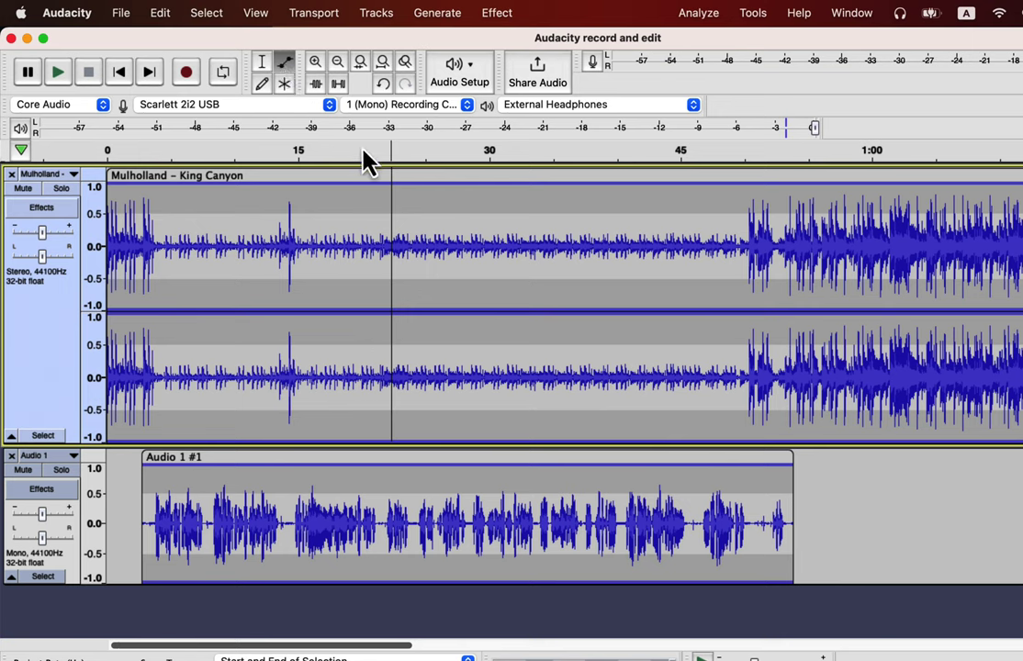
click(374, 214)
click(570, 214)
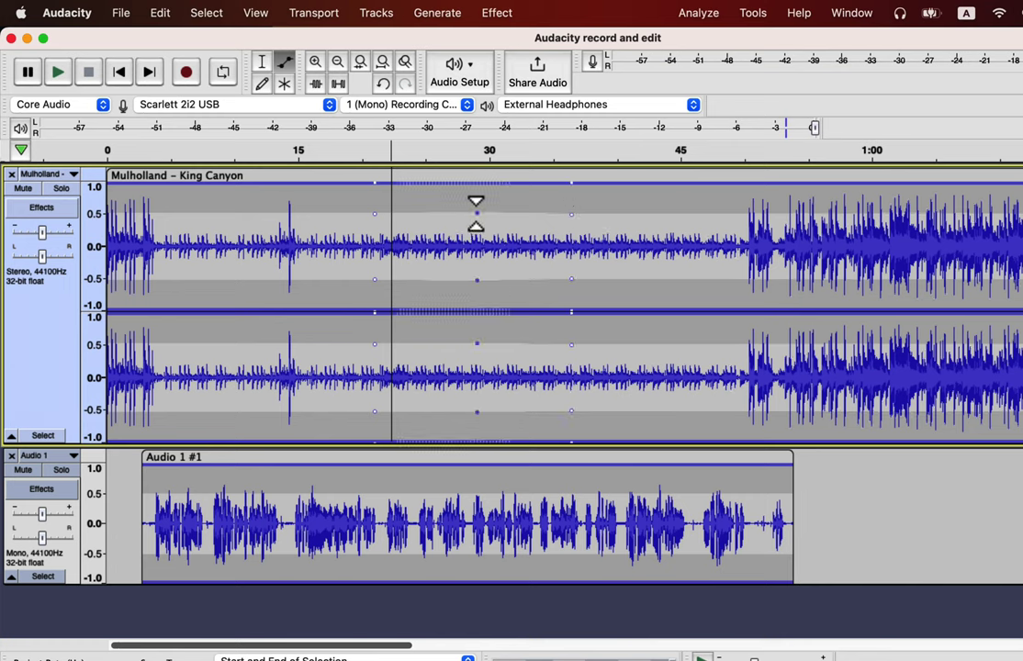
drag(475, 213, 425, 235)
click(532, 220)
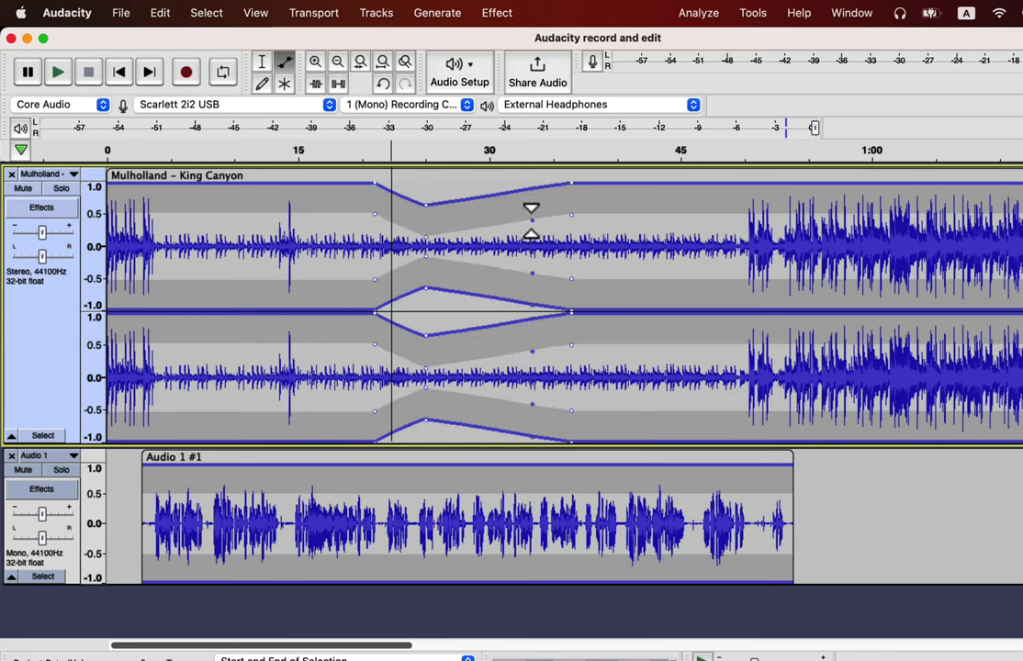
drag(532, 220, 530, 235)
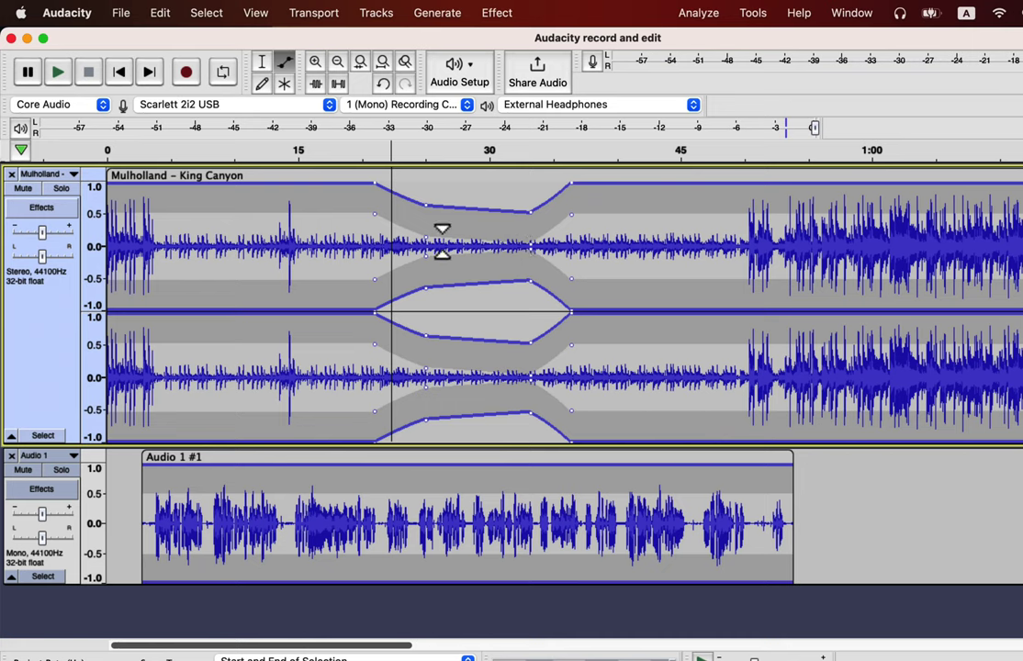
Step: Reshape the music's volume dip to a single low point at about 29 s and add a short dip between about 1 and 4 s
drag(427, 237, 425, 244)
drag(477, 209, 476, 190)
key(F1)
click(744, 242)
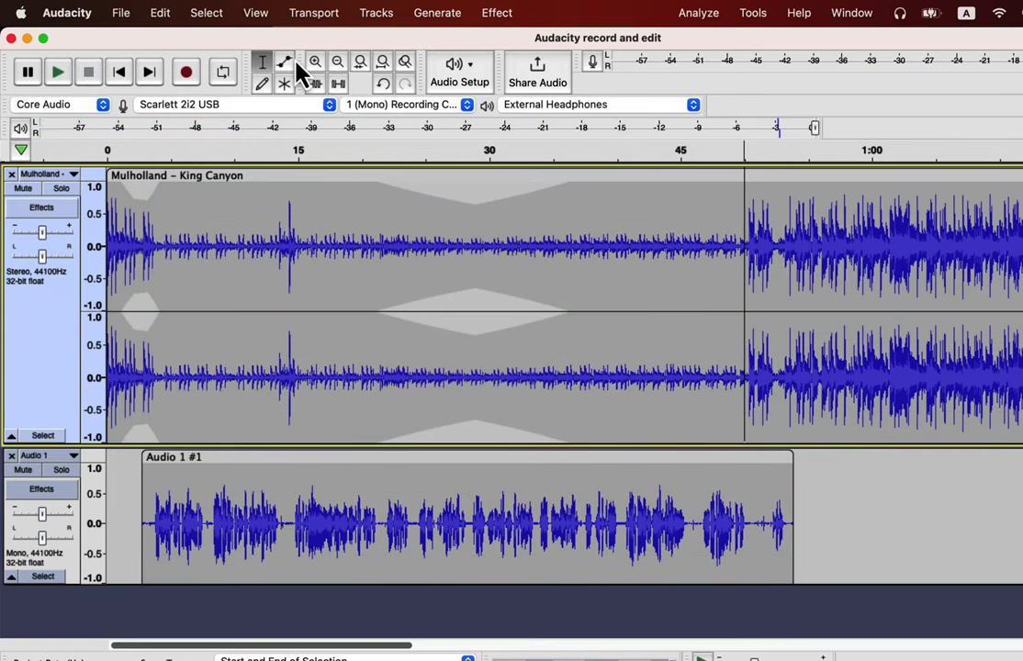
Step: Shape a volume dip in the music's envelope from about 50 s to 1:13, with low points at about 52 s, 1:06 and 1:10
click(286, 63)
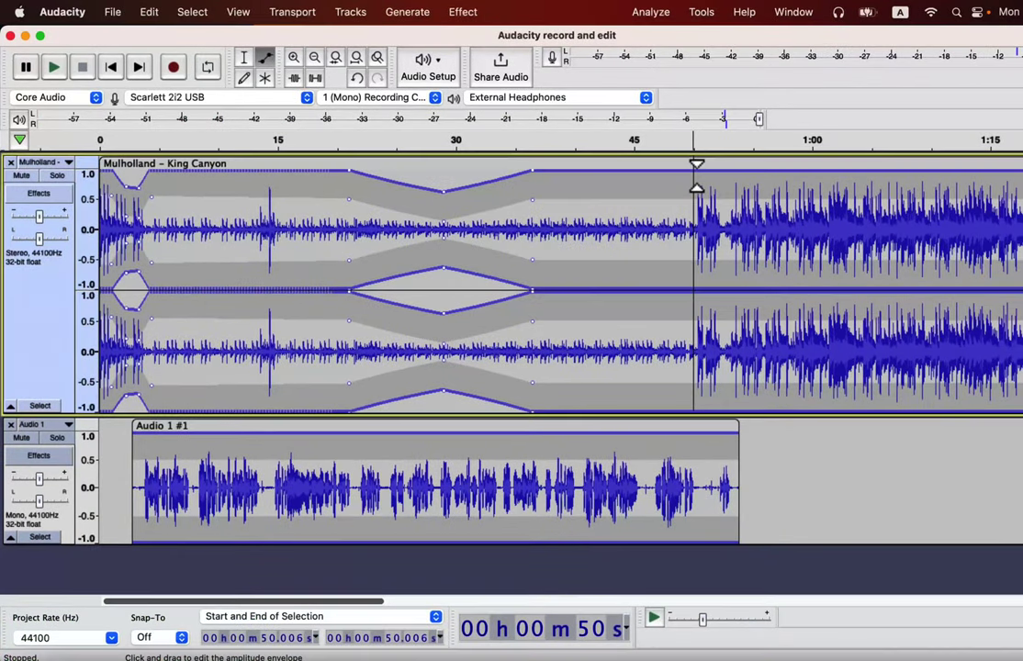
drag(695, 291, 695, 285)
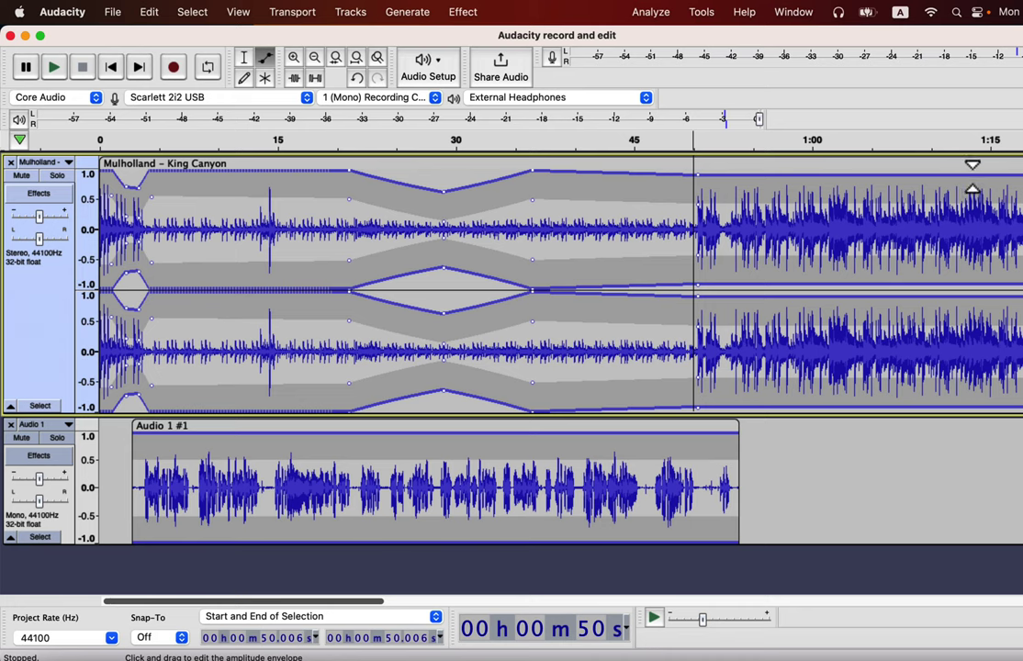
click(973, 176)
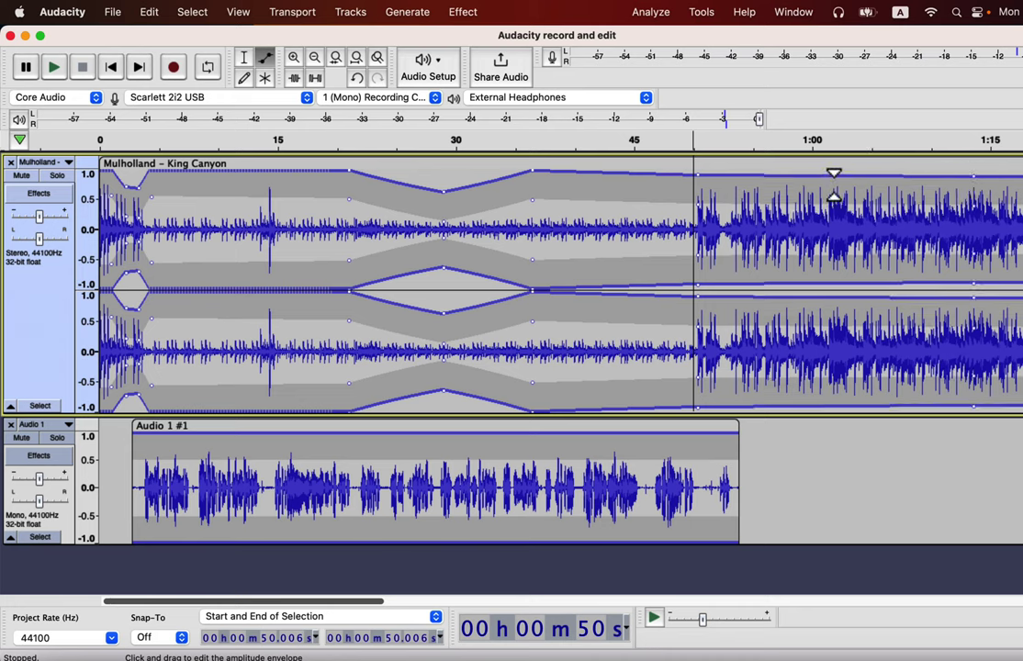
drag(834, 184, 834, 209)
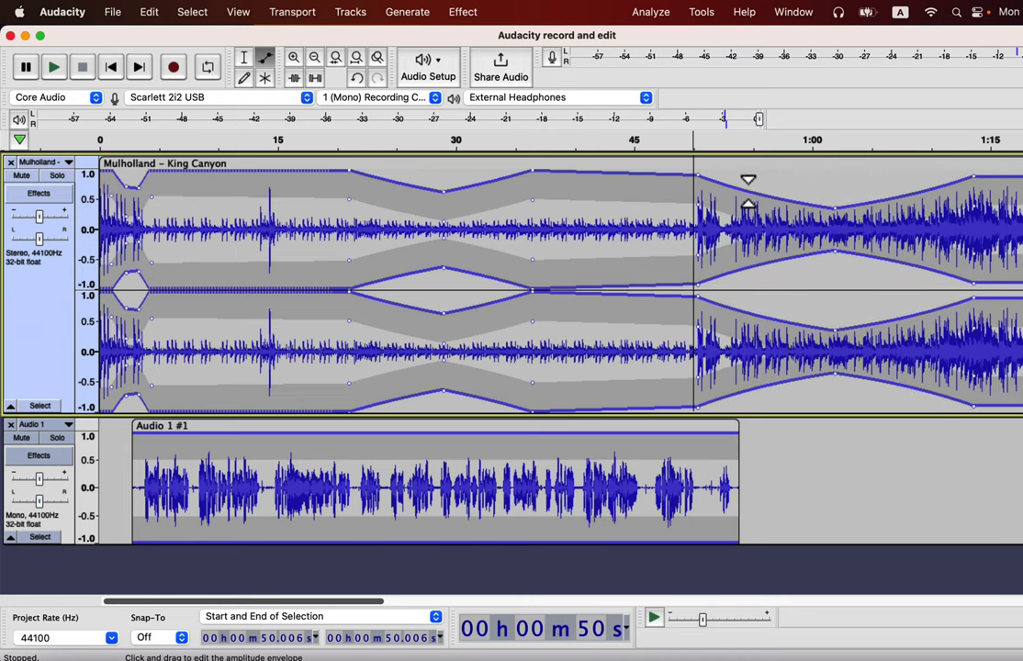
drag(737, 183, 721, 218)
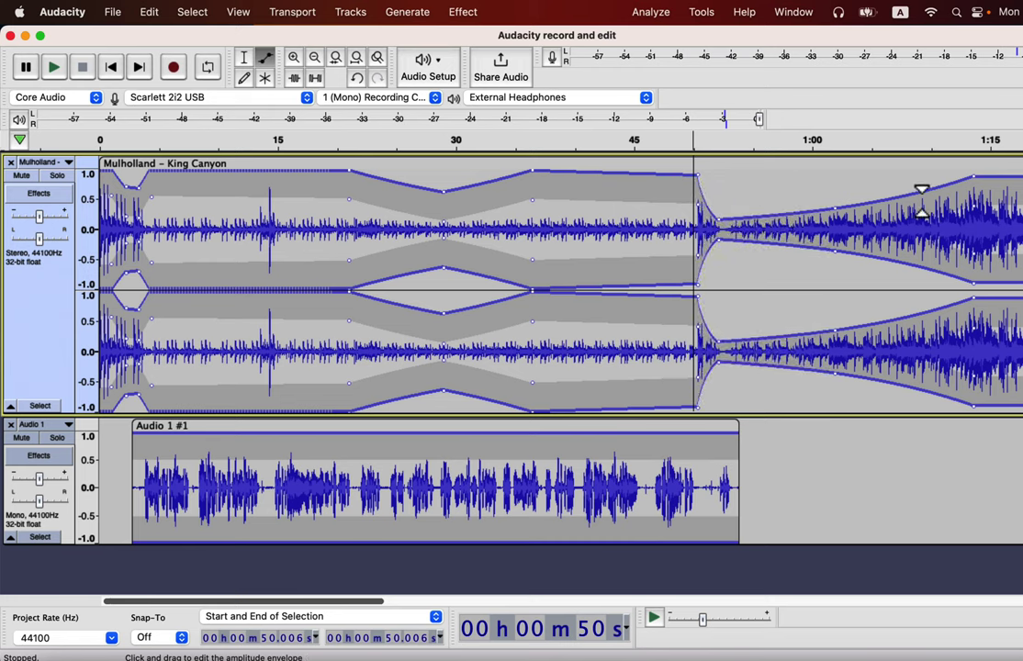
drag(936, 188, 880, 205)
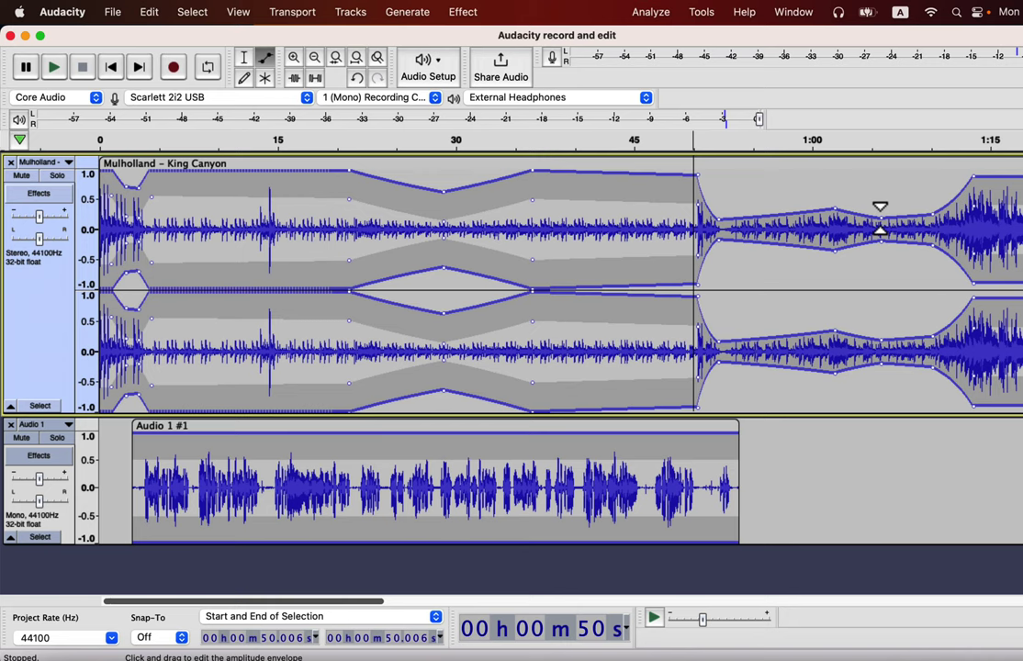
Step: Return to the Selection tool and play the enveloped music from about 48.6 s, then again from about 1:10.7
click(244, 57)
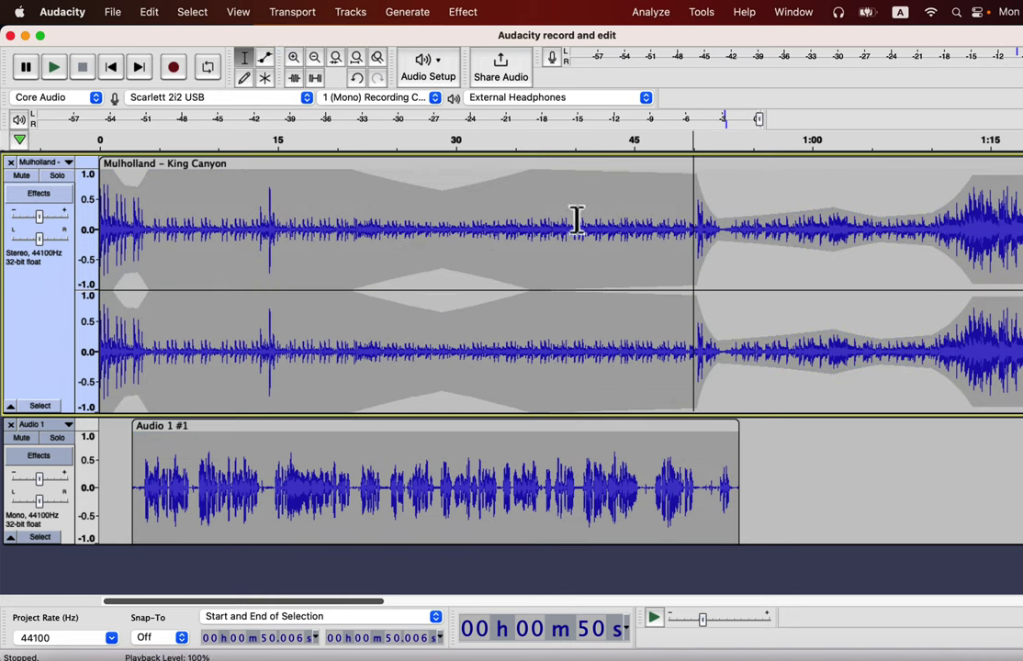
click(677, 230)
key(space)
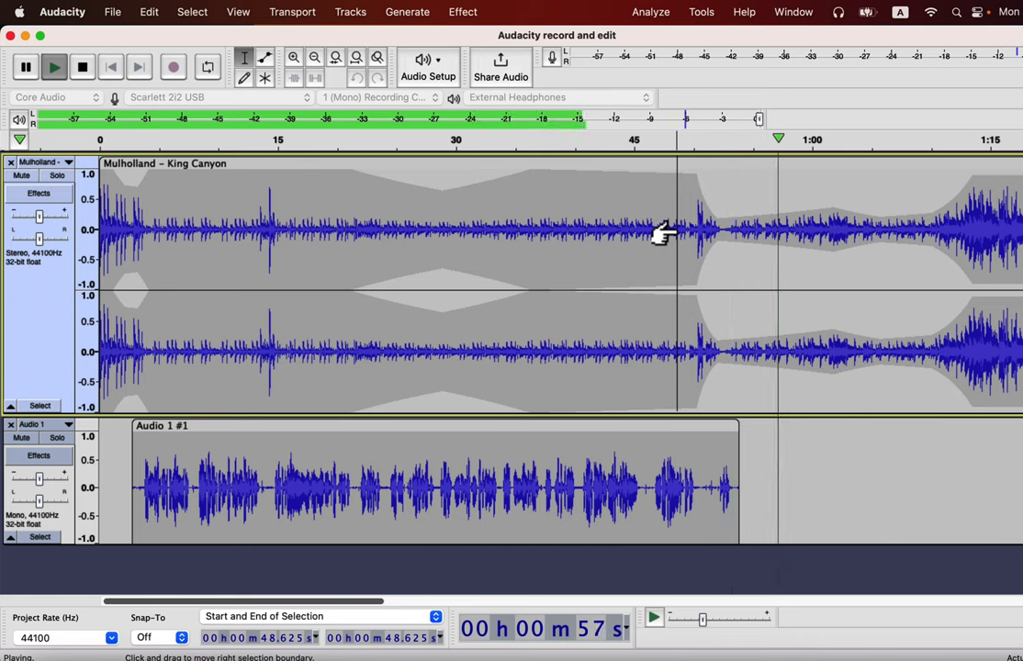
key(space)
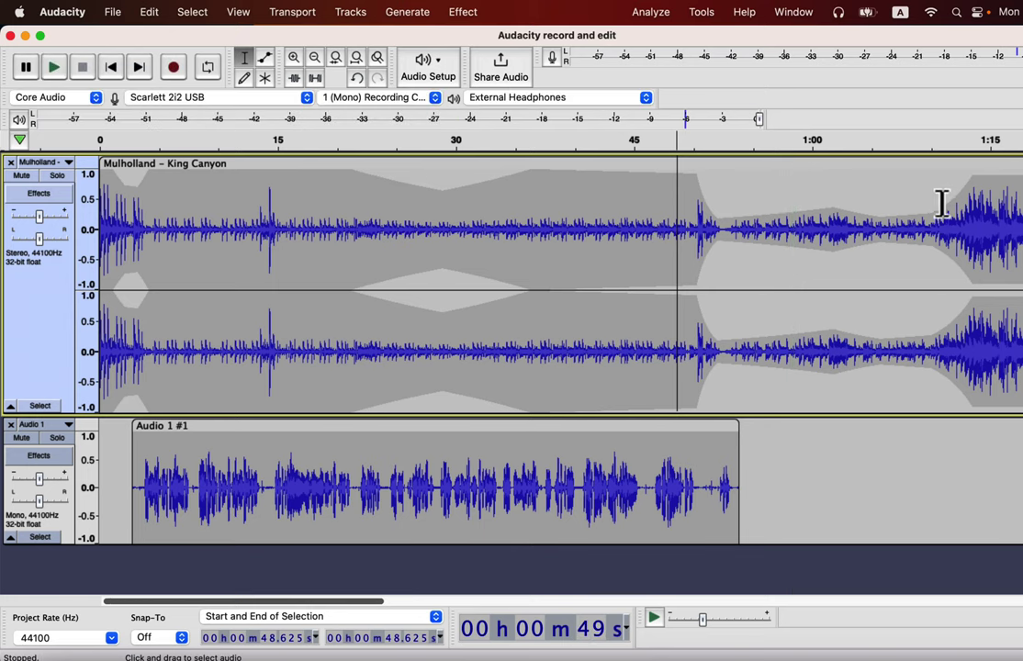
click(939, 204)
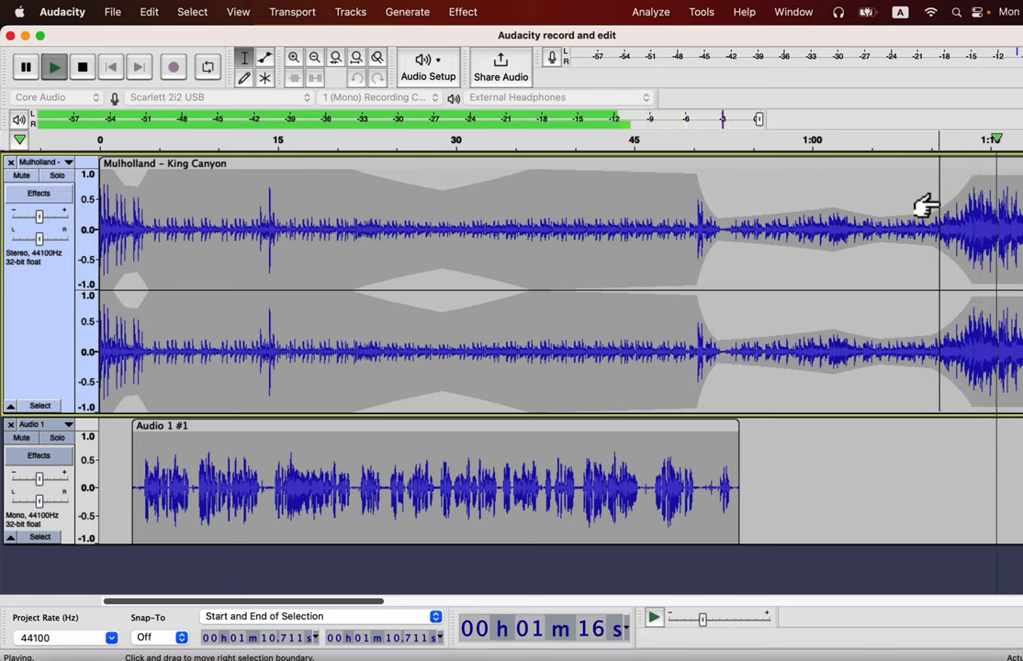
Step: Stop playback and mix and render the music track so its envelope is applied to the waveform
key(space)
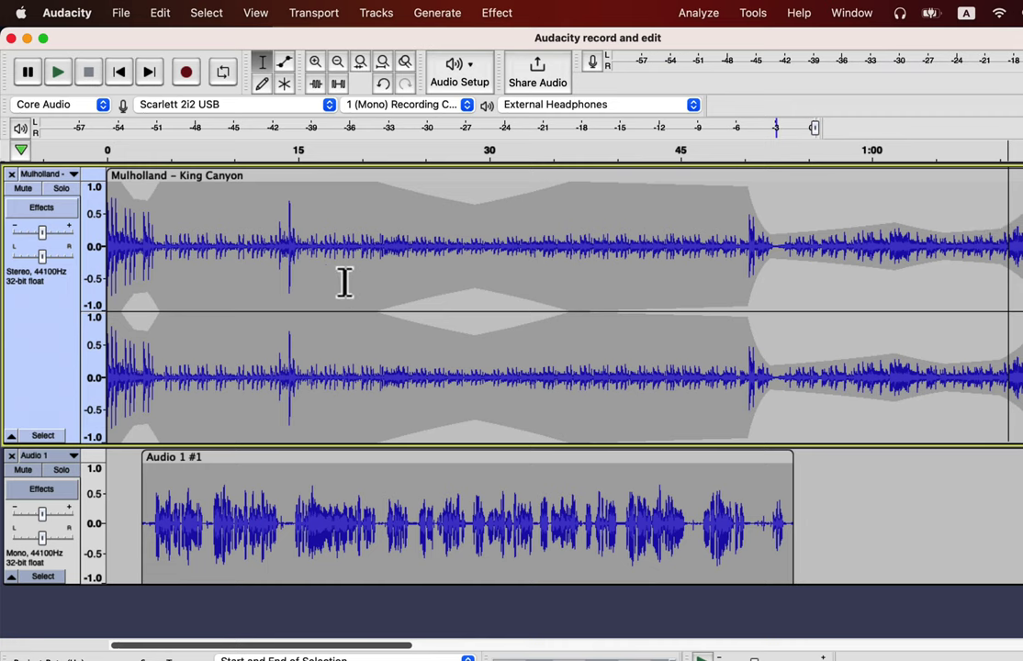
click(371, 13)
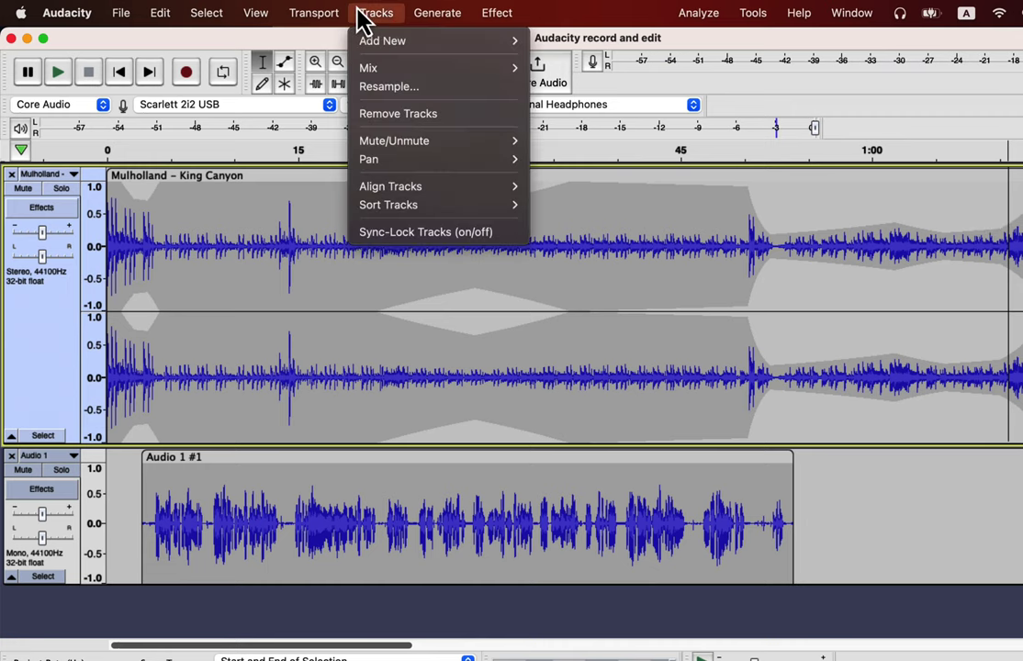
mouse_move(378, 75)
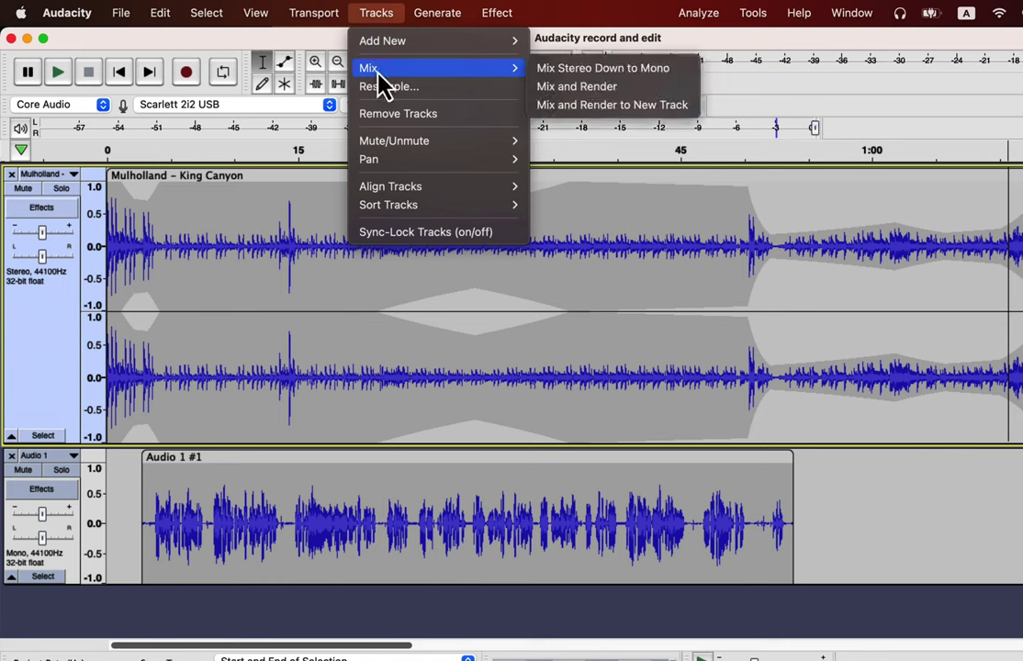
click(558, 86)
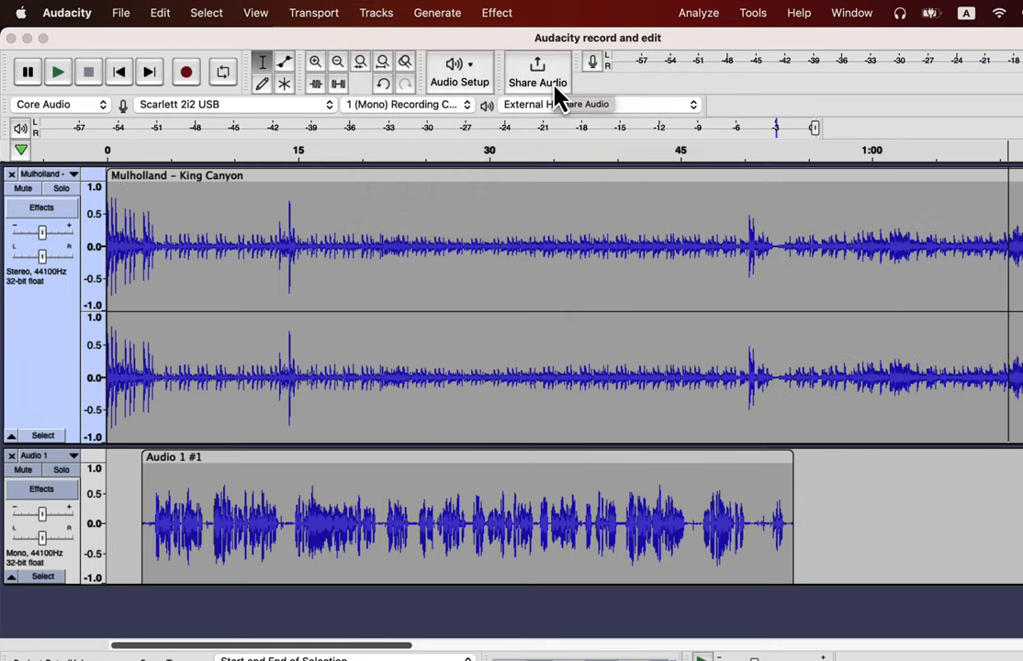
click(396, 276)
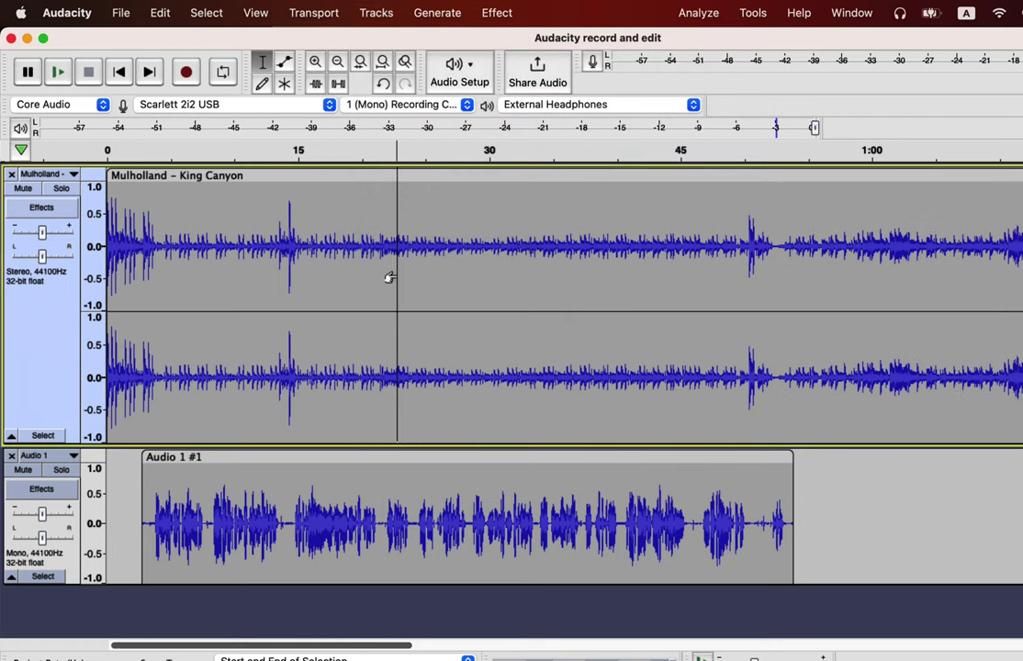
Step: Select all tracks, mix and render them into one track, play its beginning, and undo the mixdown
key(super+a)
click(487, 13)
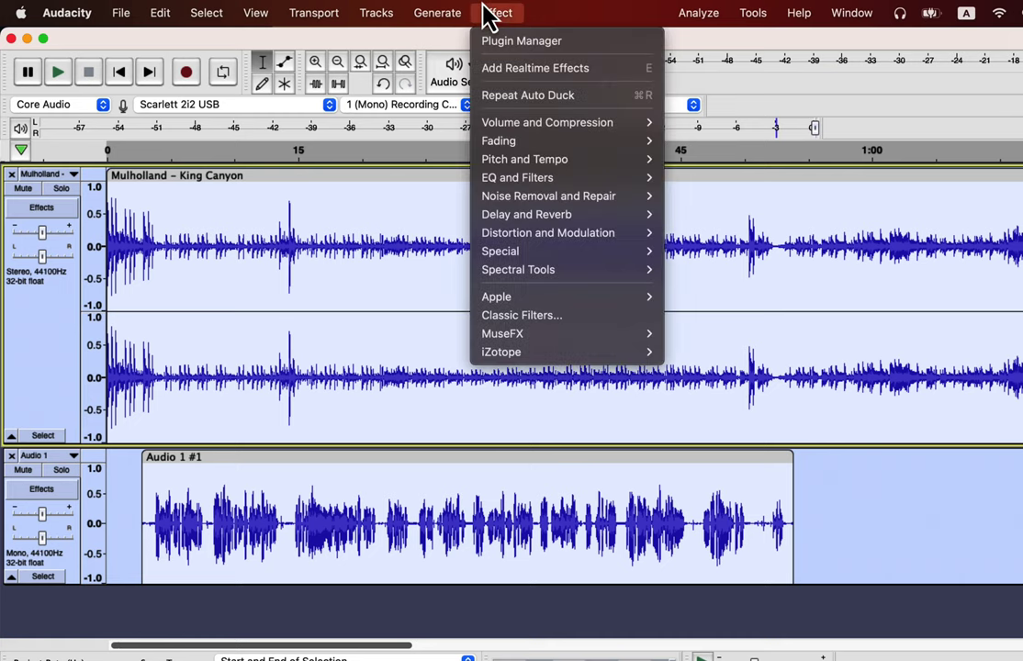
mouse_move(401, 14)
mouse_move(379, 74)
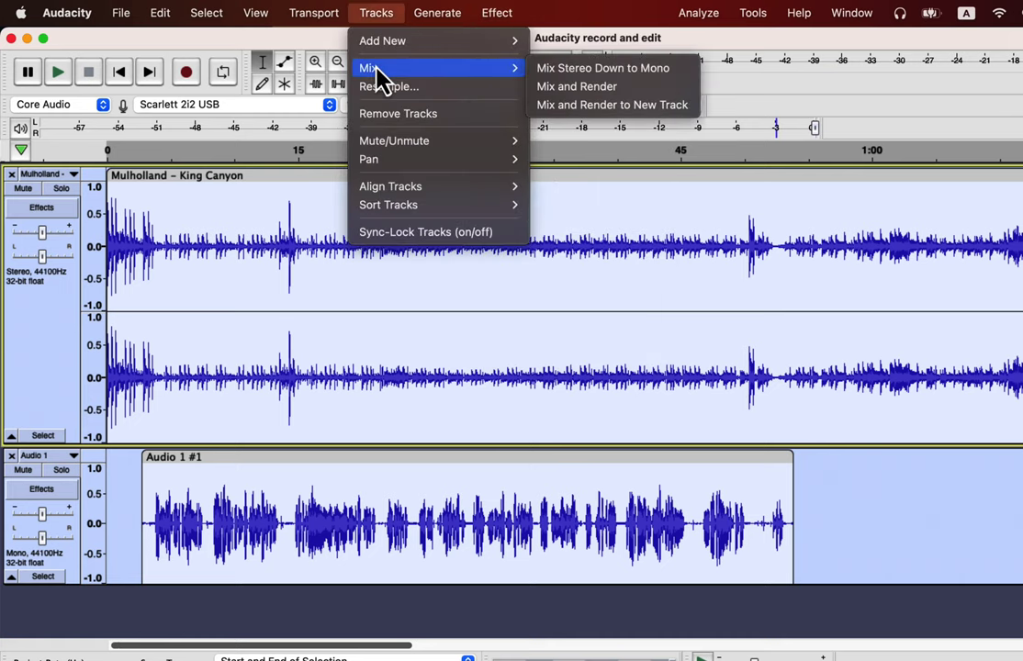
click(588, 88)
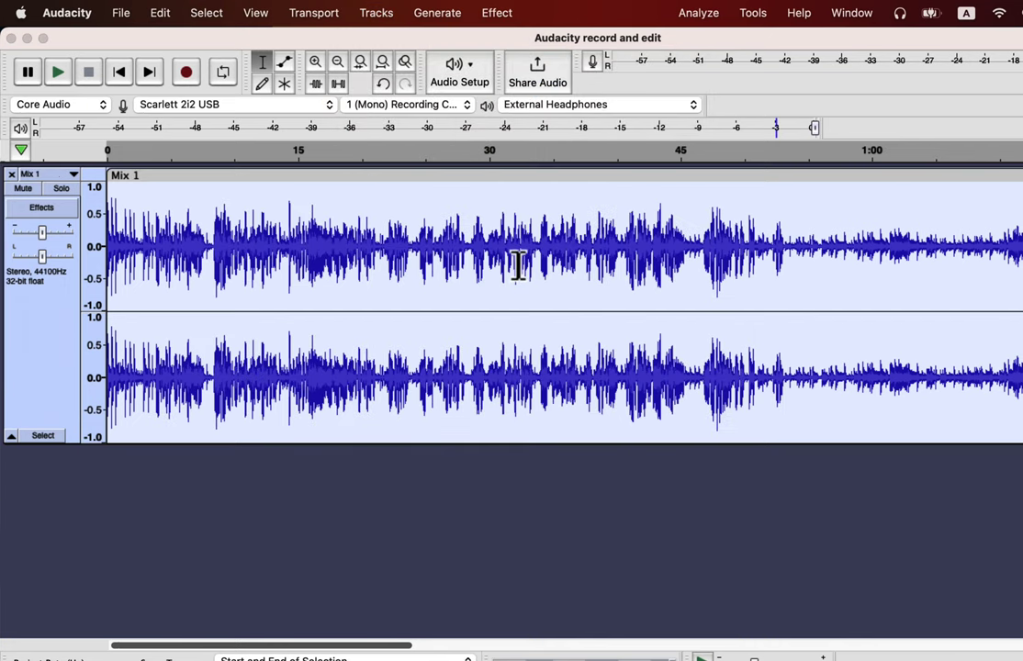
key(space)
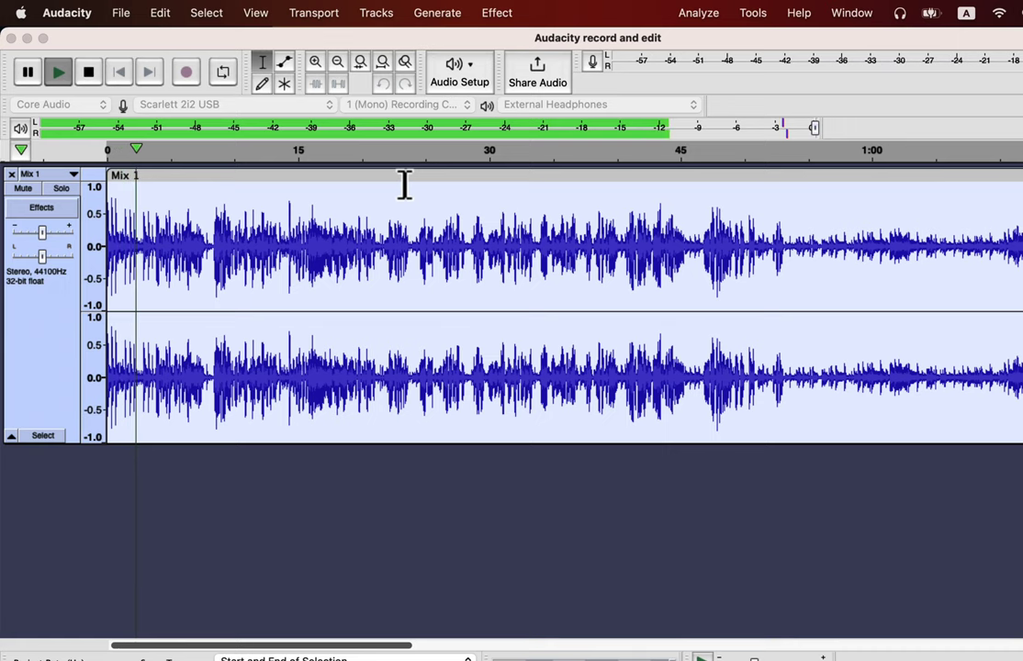
key(space)
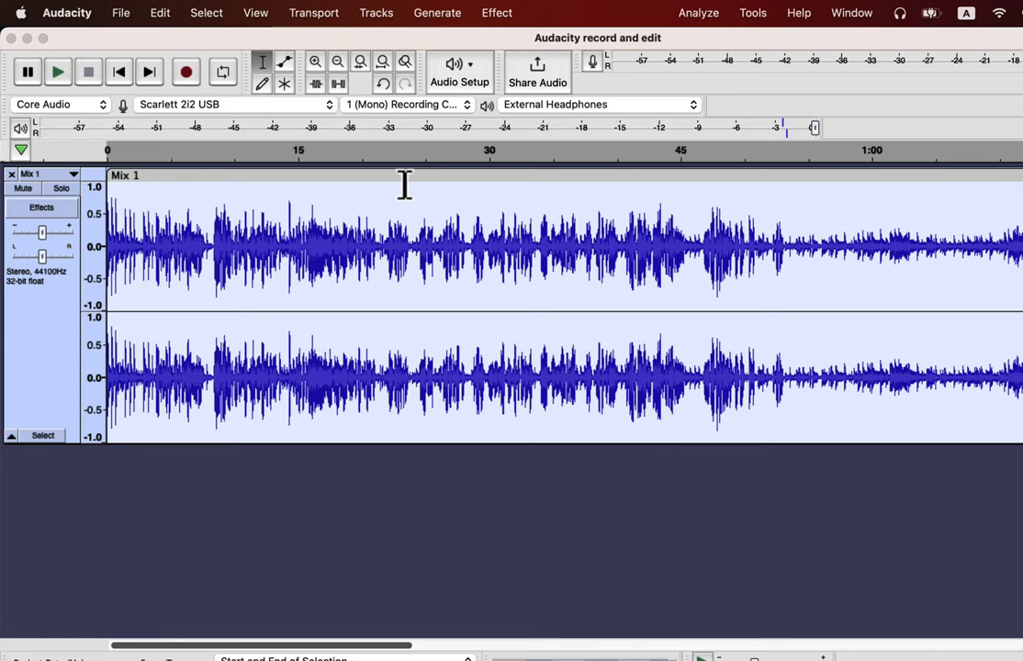
key(super+z)
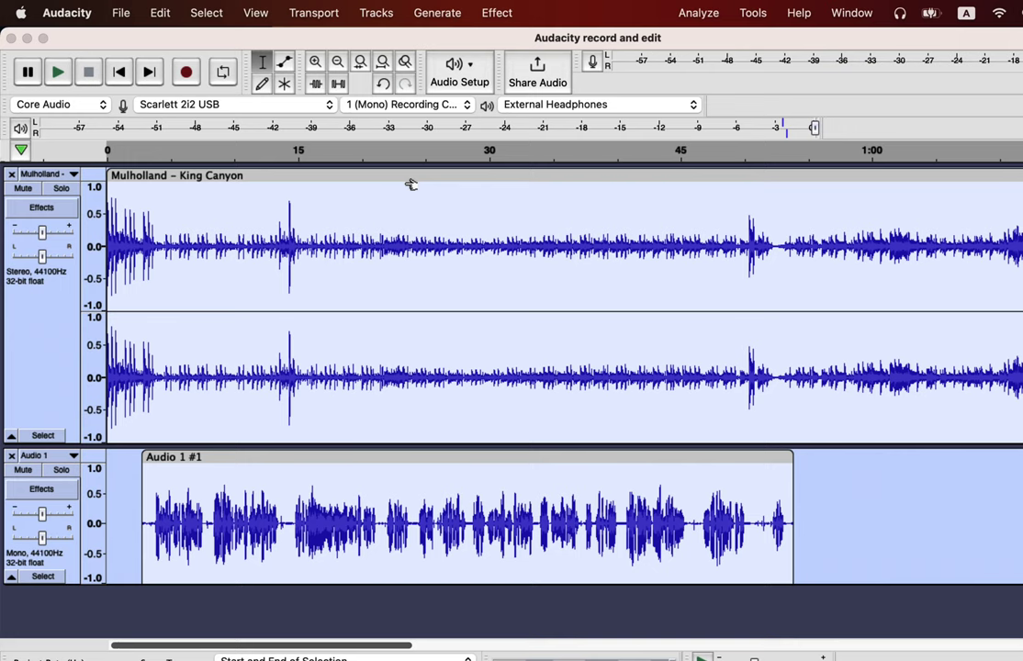
Step: Mix and render the selected music and voice tracks to a new track, keeping the originals
click(380, 9)
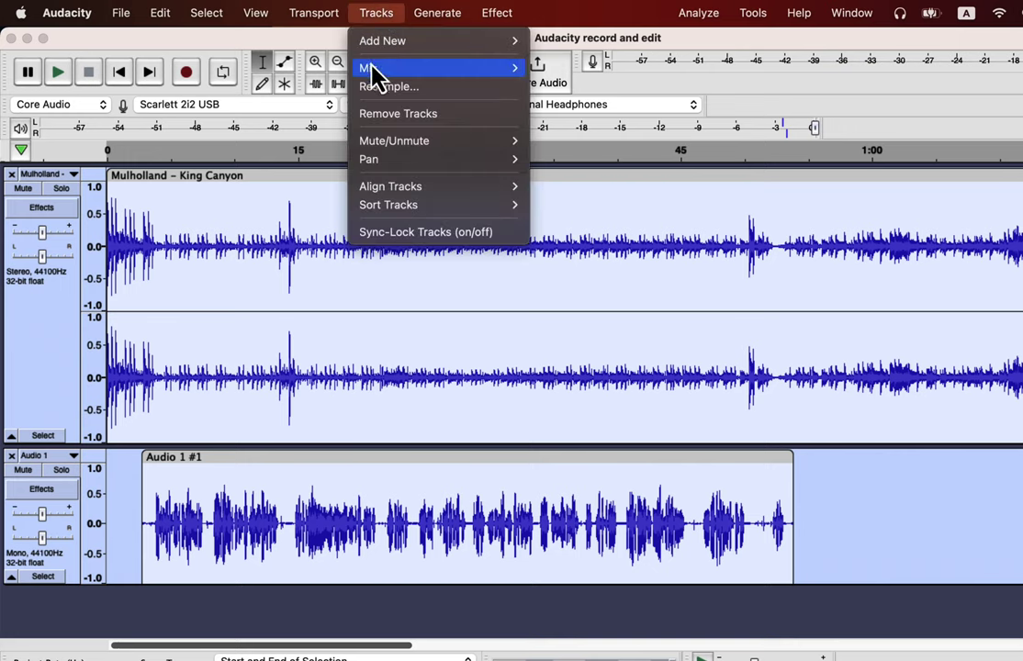
mouse_move(370, 72)
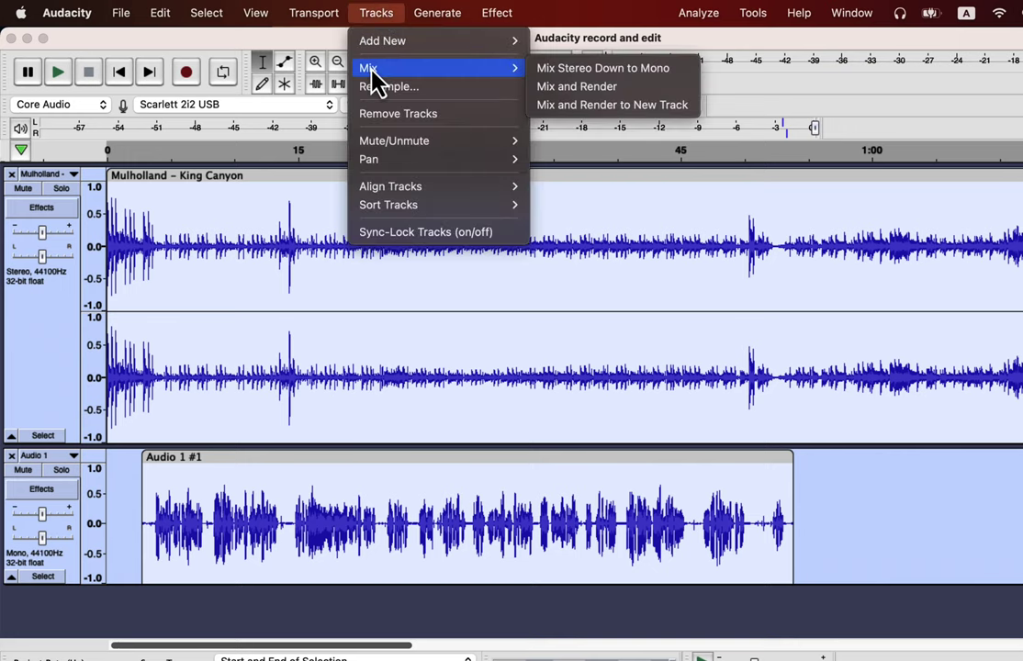
click(583, 107)
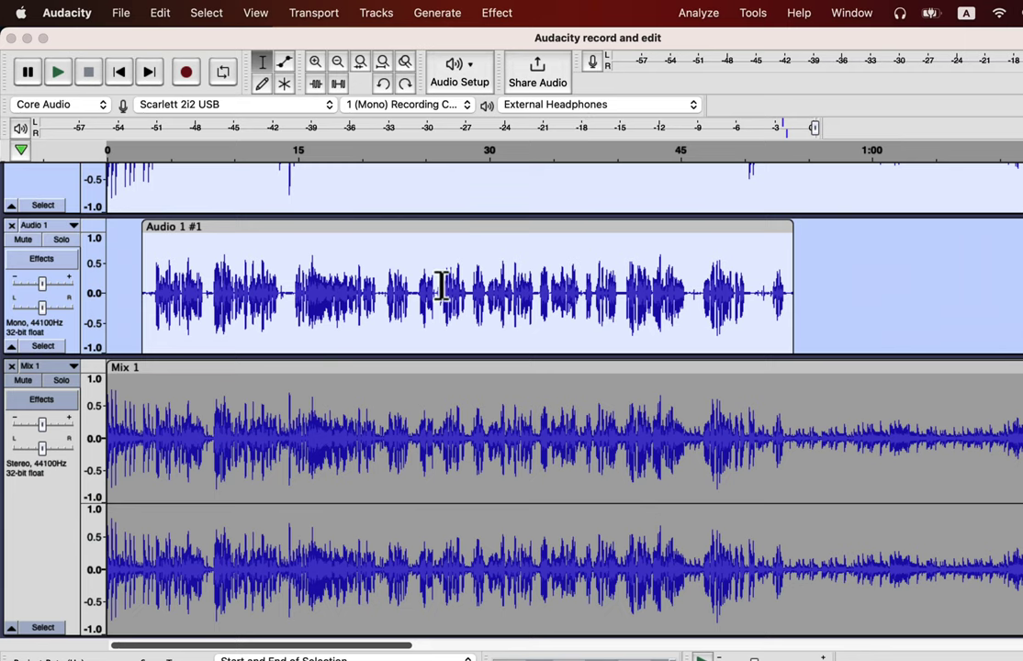
scroll(441, 287, down, 1)
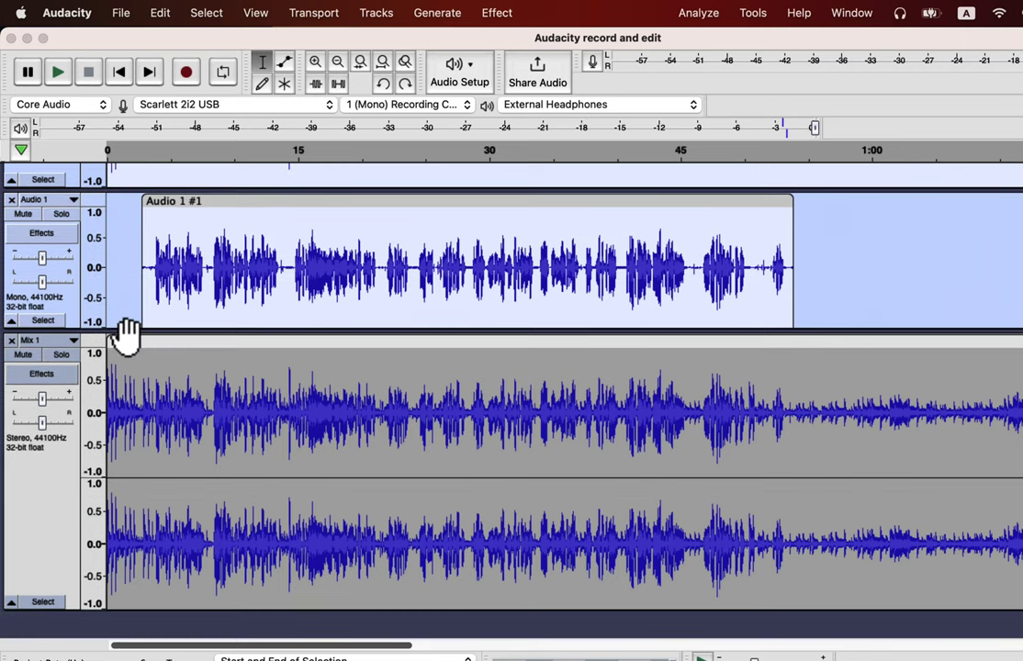
Step: Select the new mixed track and start exporting the audio as WAV
click(202, 367)
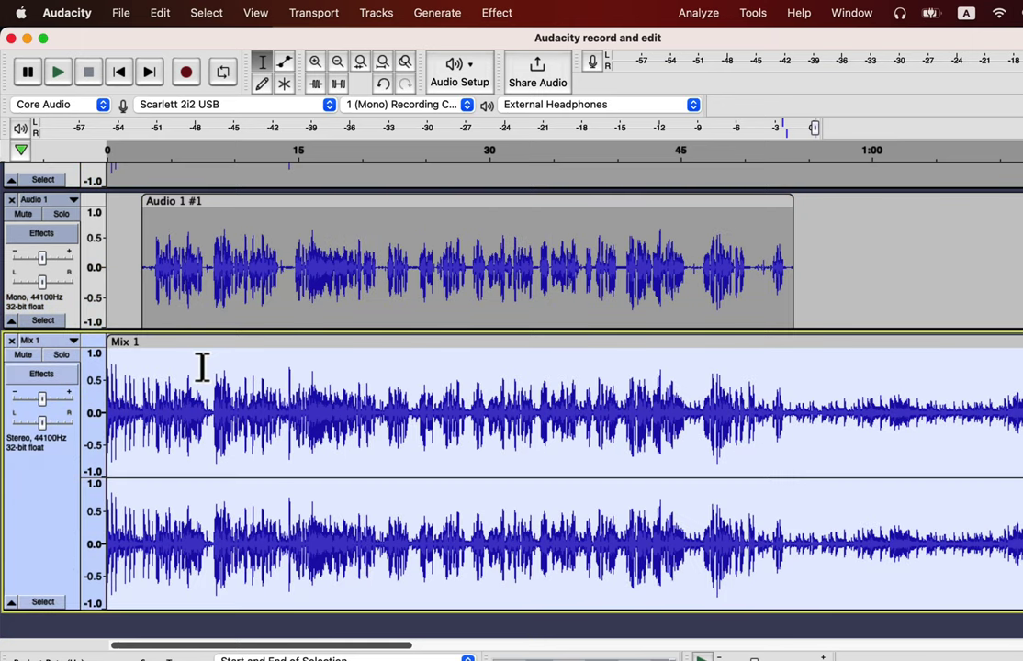
click(129, 13)
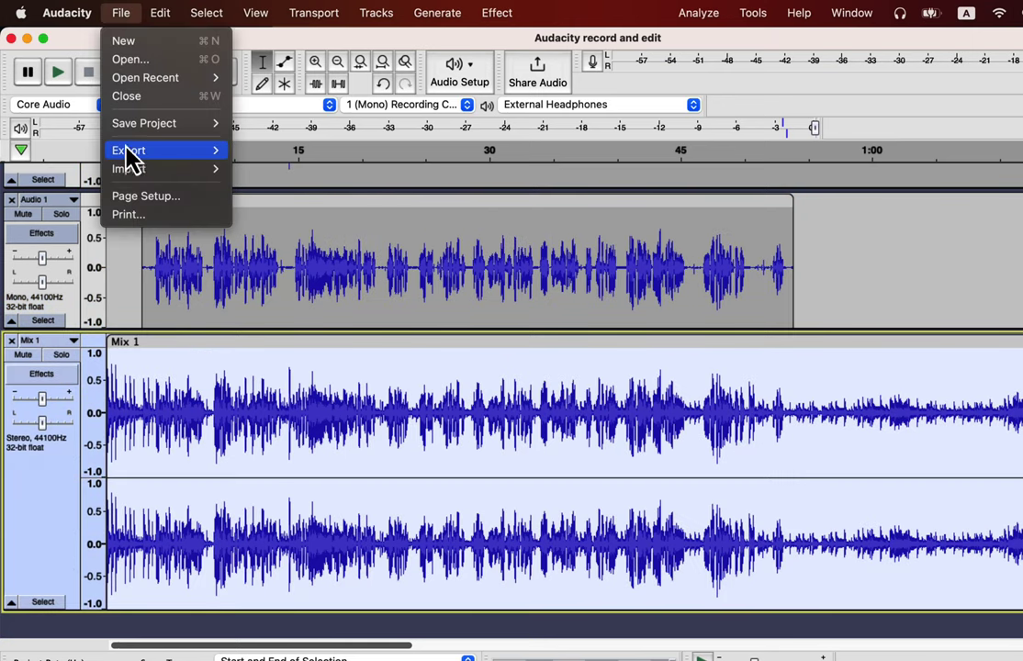
mouse_move(127, 155)
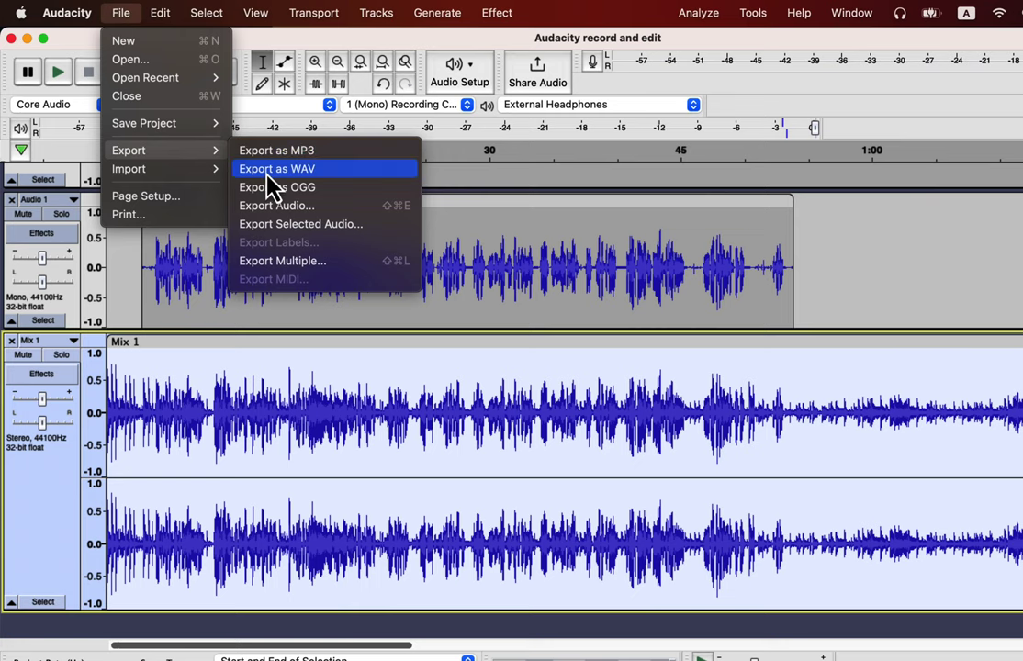
click(267, 173)
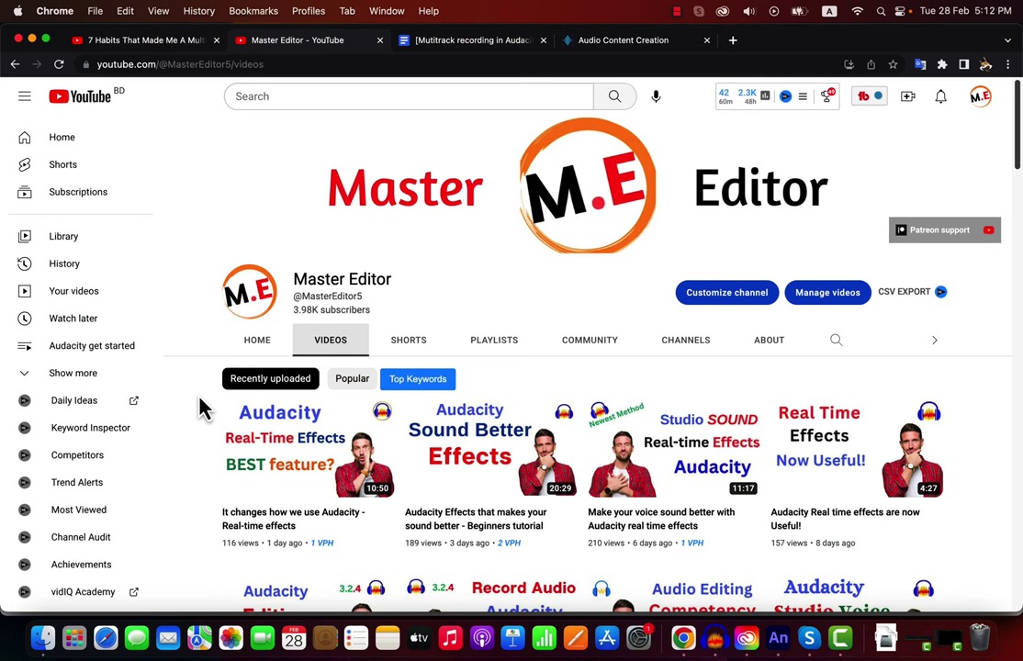
Step: In Chrome, look through the uploaded videos on the Master Editor YouTube channel, down to the older Audacity tutorials
scroll(202, 408, down, 2)
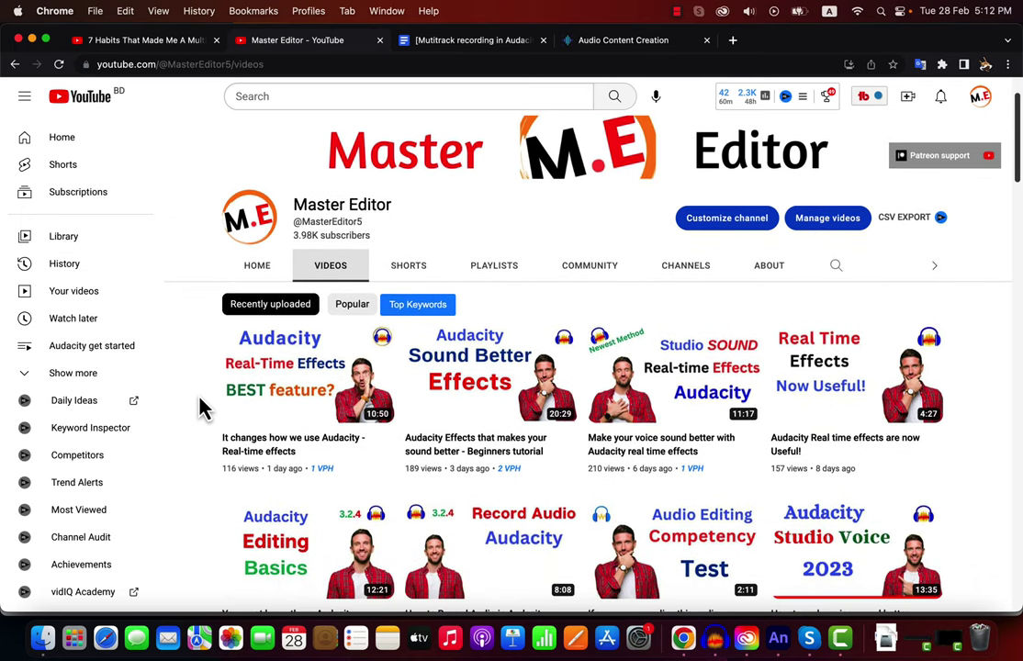
scroll(203, 408, down, 8)
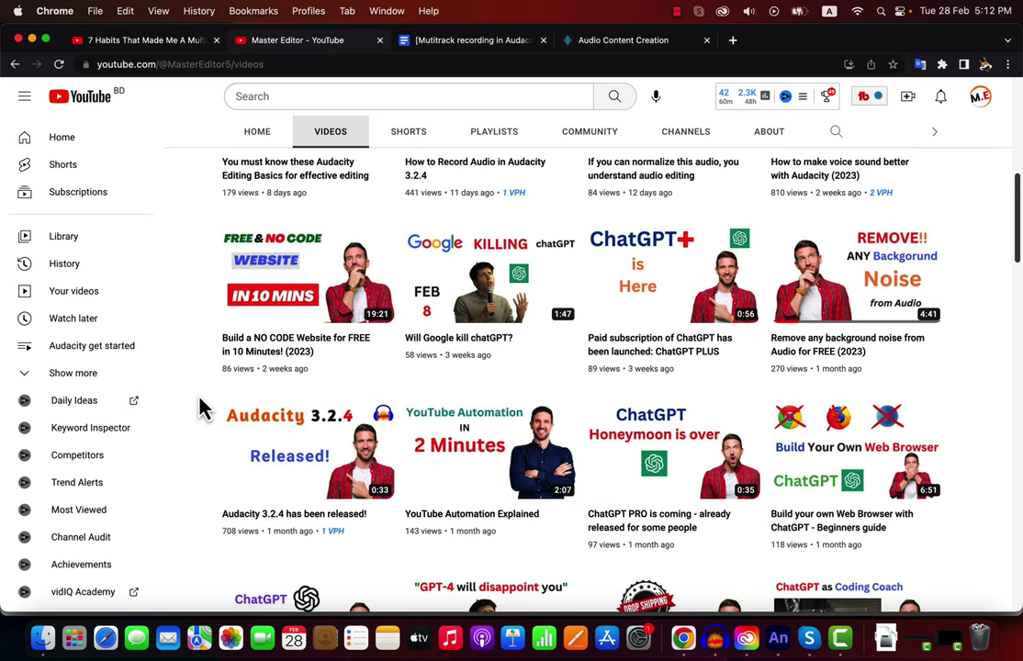
scroll(202, 409, down, 15)
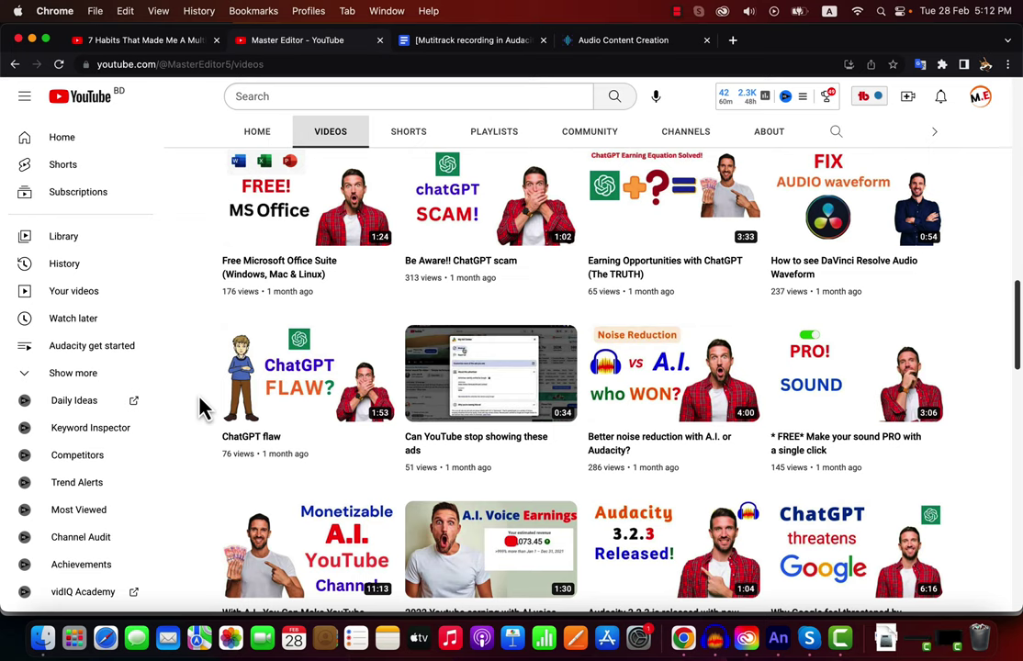
scroll(202, 409, down, 20)
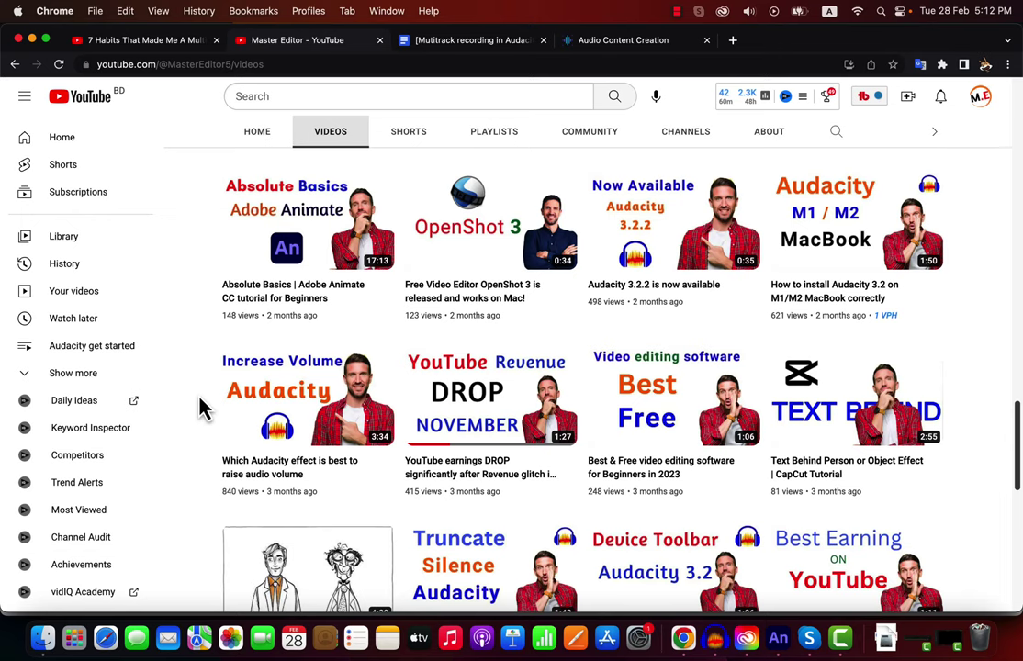
scroll(202, 409, down, 10)
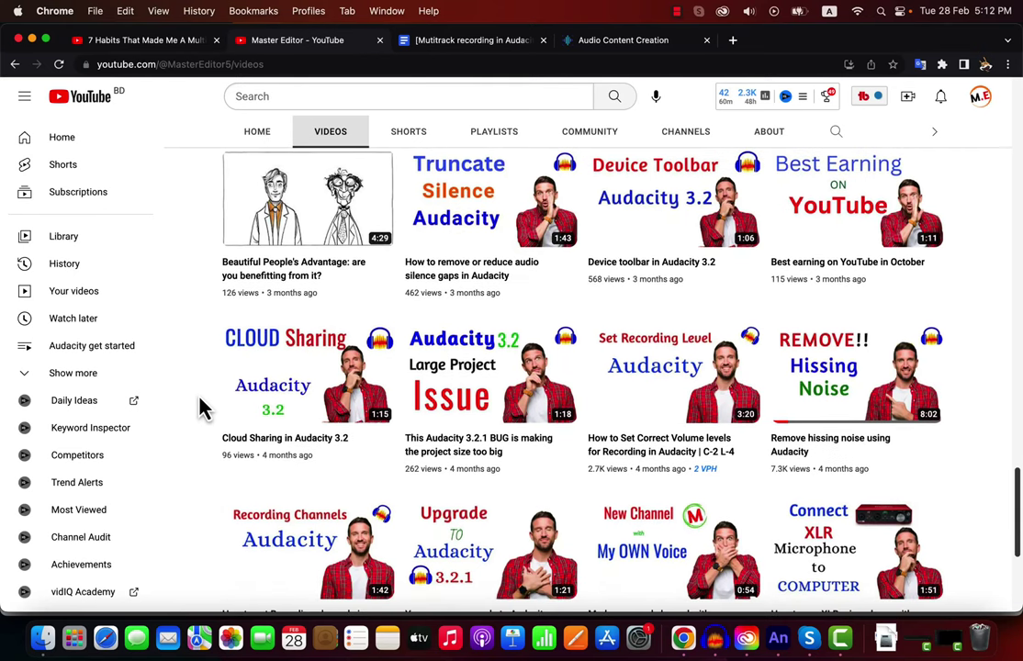
scroll(202, 409, down, 8)
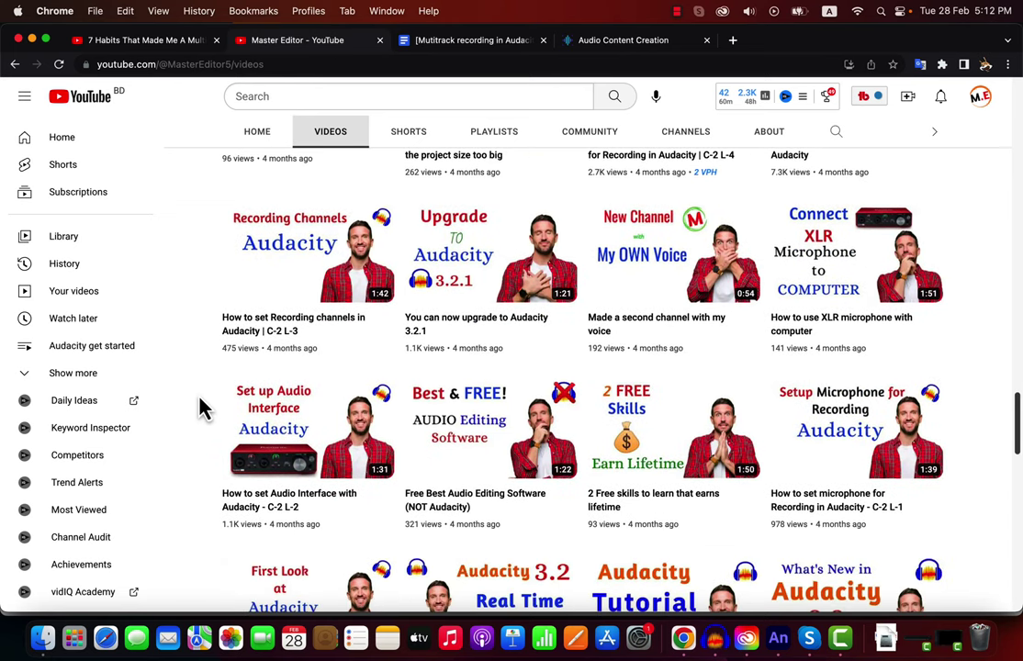
scroll(202, 409, down, 5)
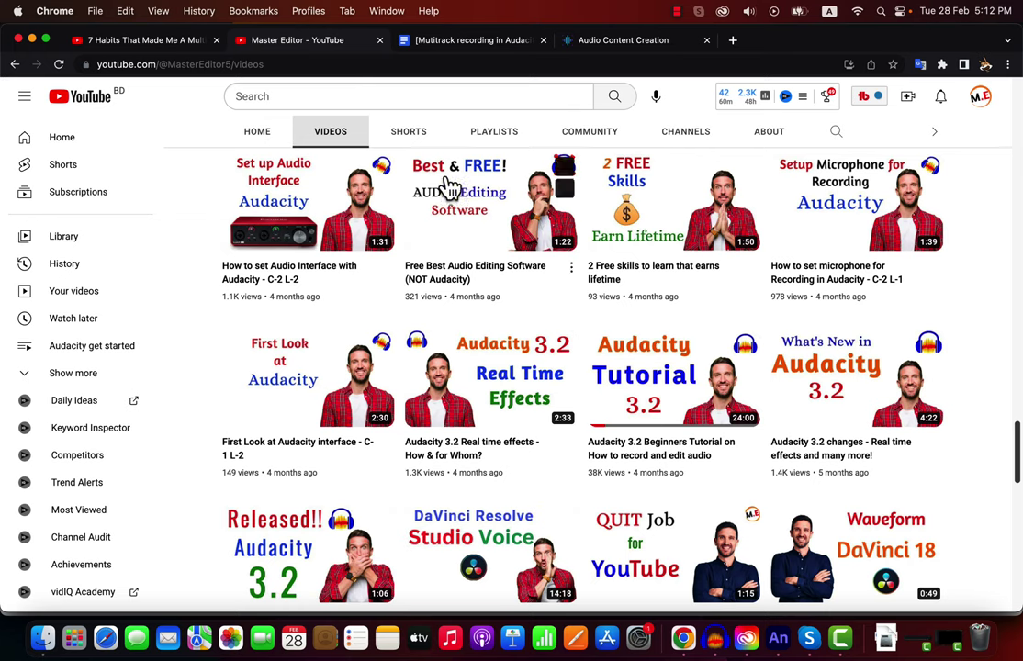
Step: Open the Master Editor channel's playlists and look through the created, saved and multiple playlists
click(520, 132)
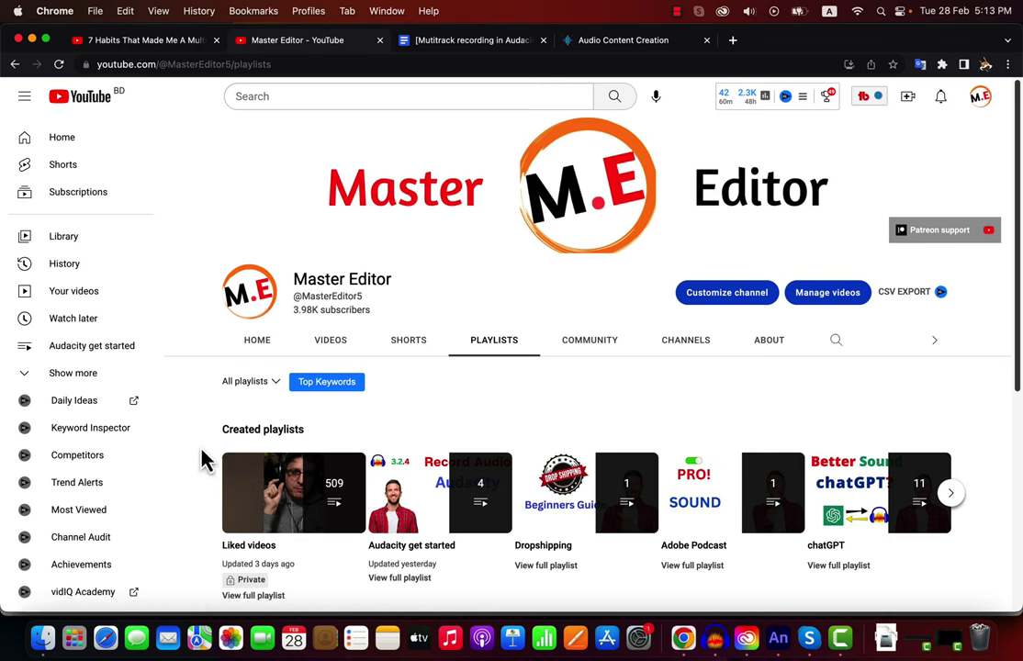
scroll(202, 461, down, 5)
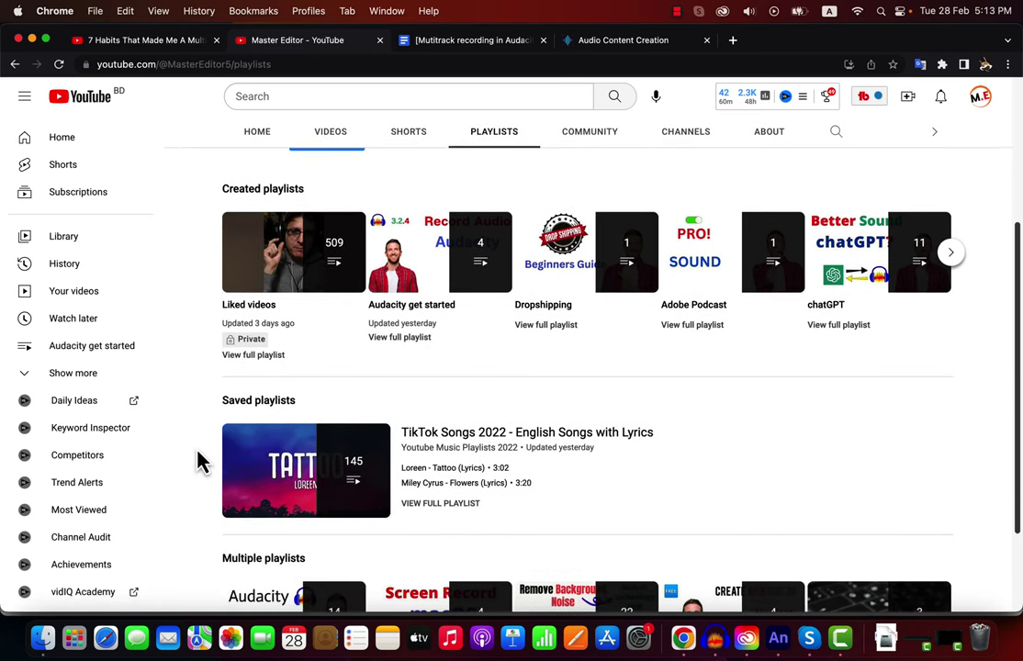
scroll(202, 461, down, 3)
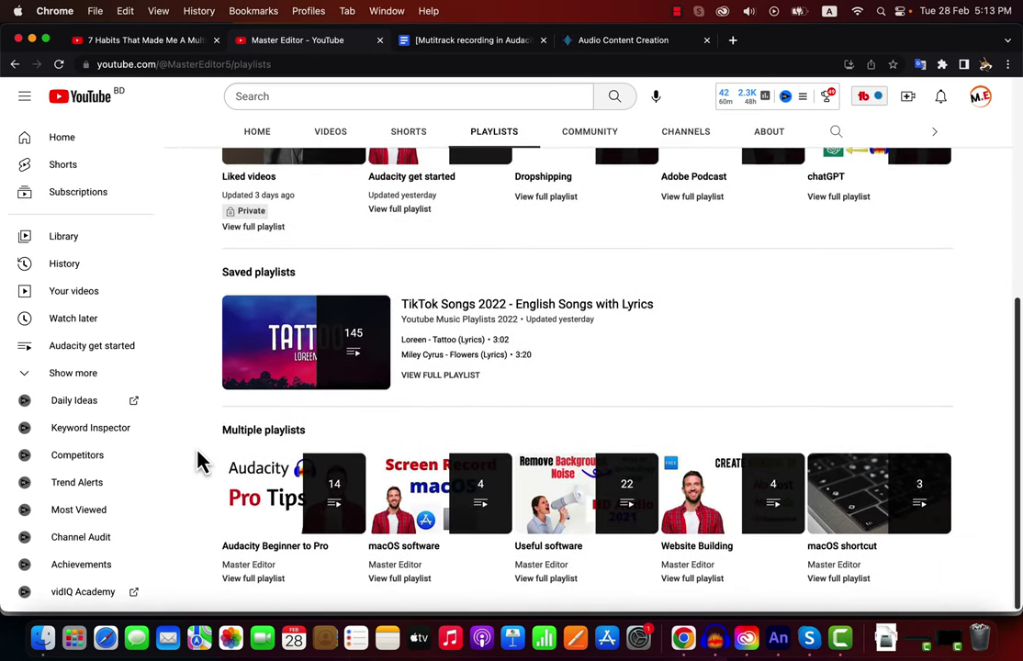